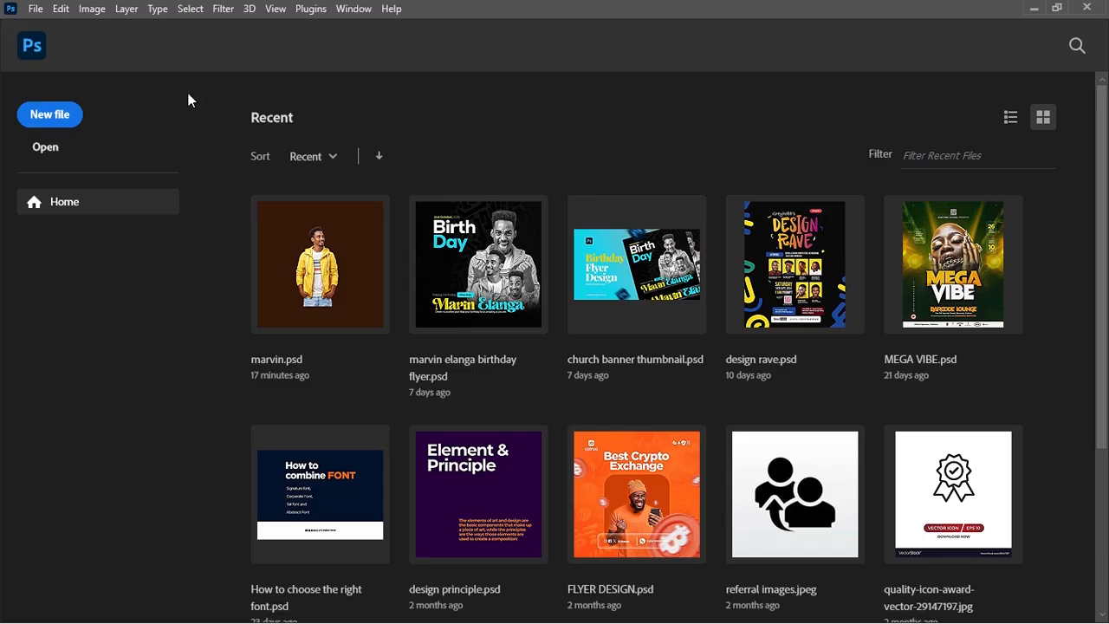
Start a new document and name it PRIME FRIDAY
{"action": "left_click", "coordinate": [49, 116]}
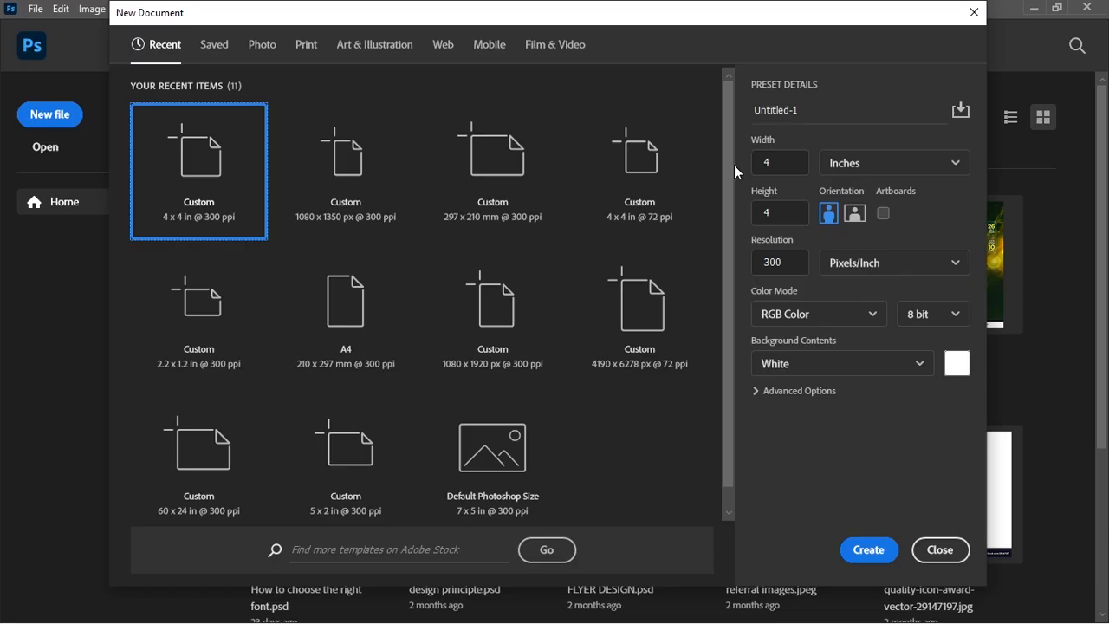
{"action": "left_click_drag", "start_coordinate": [827, 110], "coordinate": [748, 120]}
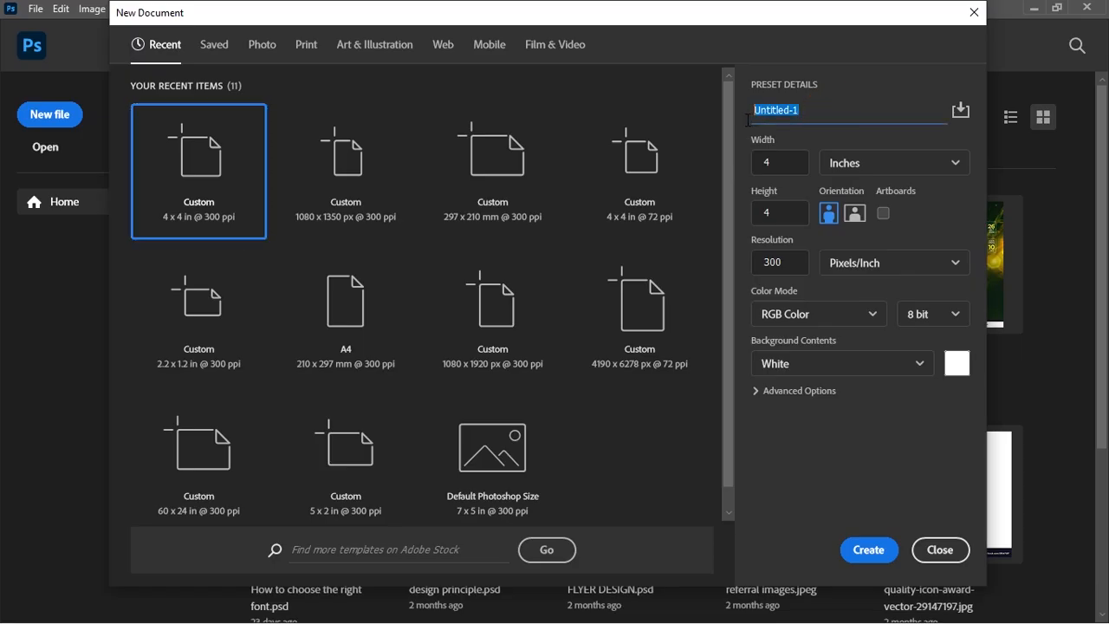
{"action": "type", "text": "PRIME FRODAY"}
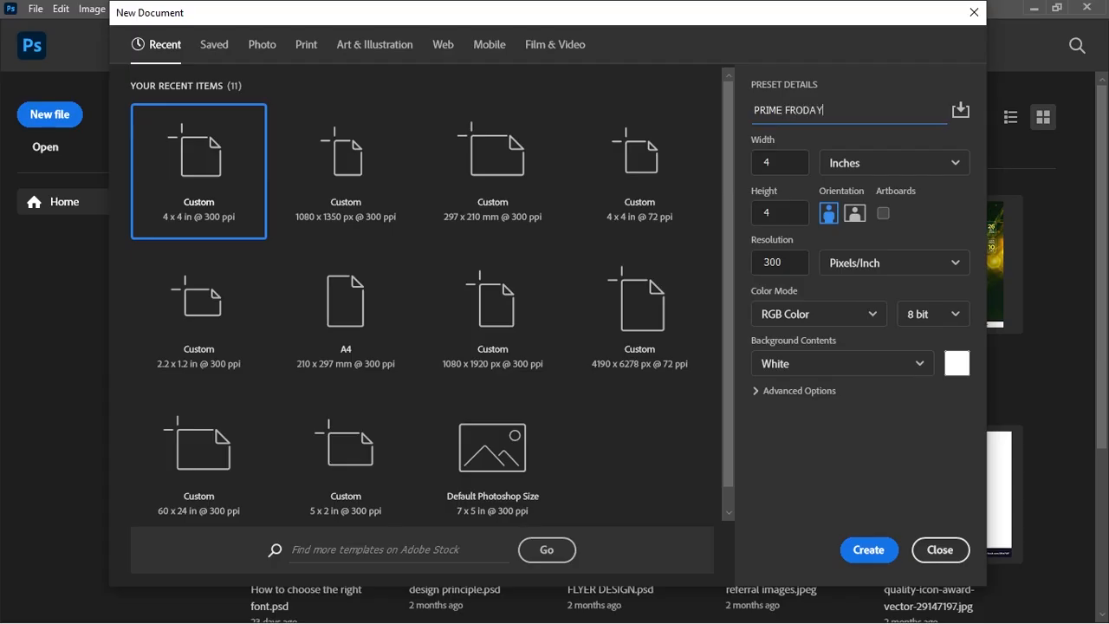
{"action": "key", "text": "Left"}
{"action": "left_click", "coordinate": [799, 110]}
{"action": "key", "text": "BackSpace"}
{"action": "type", "text": "I"}
Set the document units to pixels with a width of 1080 and height of 1350, and create it
{"action": "left_click", "coordinate": [858, 163]}
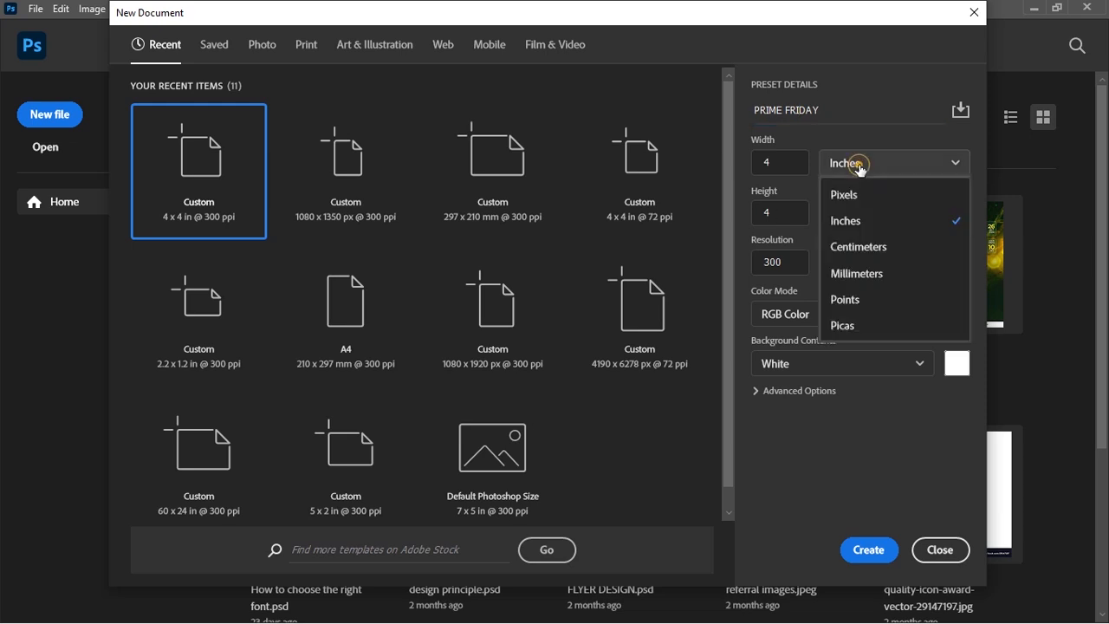
{"action": "left_click", "coordinate": [851, 192]}
{"action": "double_click", "coordinate": [797, 162]}
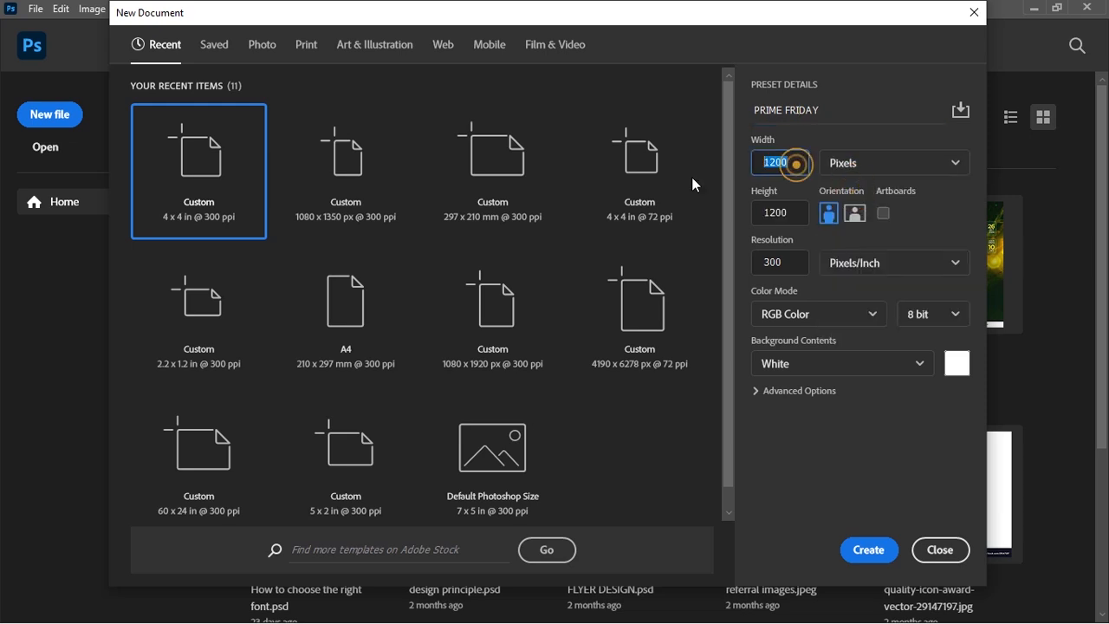
{"action": "type", "text": "1"}
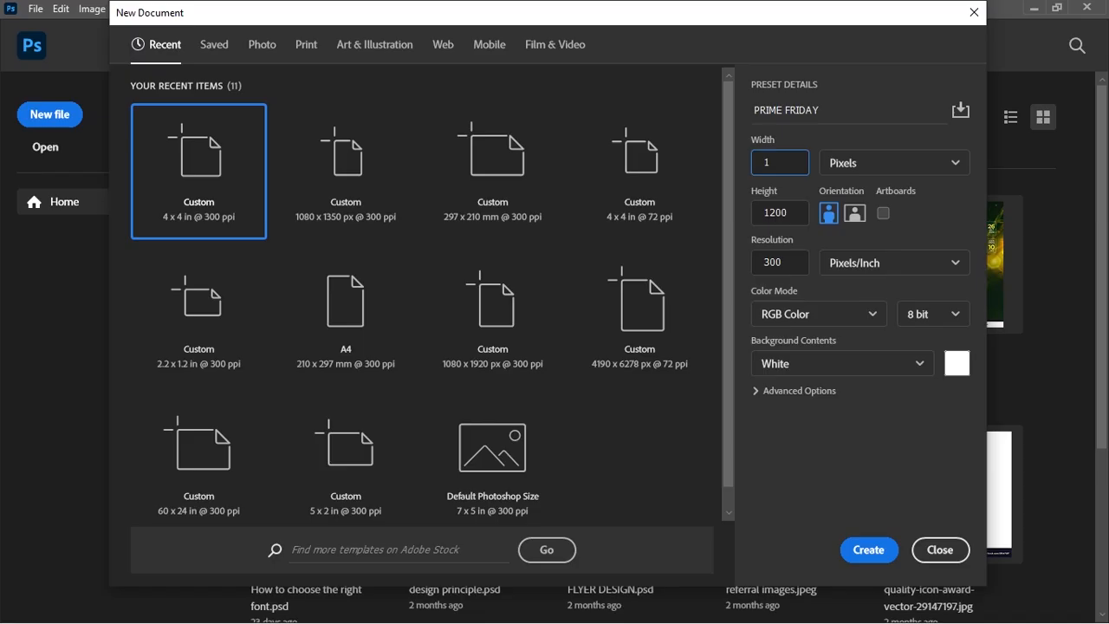
{"action": "type", "text": "080"}
{"action": "double_click", "coordinate": [787, 212]}
{"action": "type", "text": "1"}
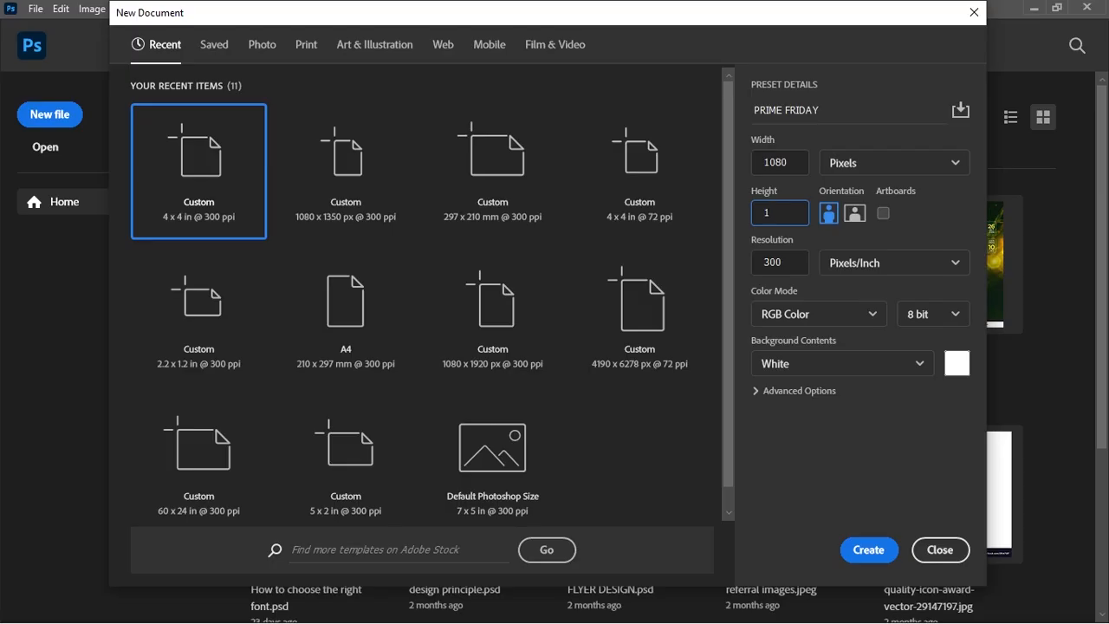
{"action": "type", "text": "350"}
{"action": "left_click", "coordinate": [867, 549]}
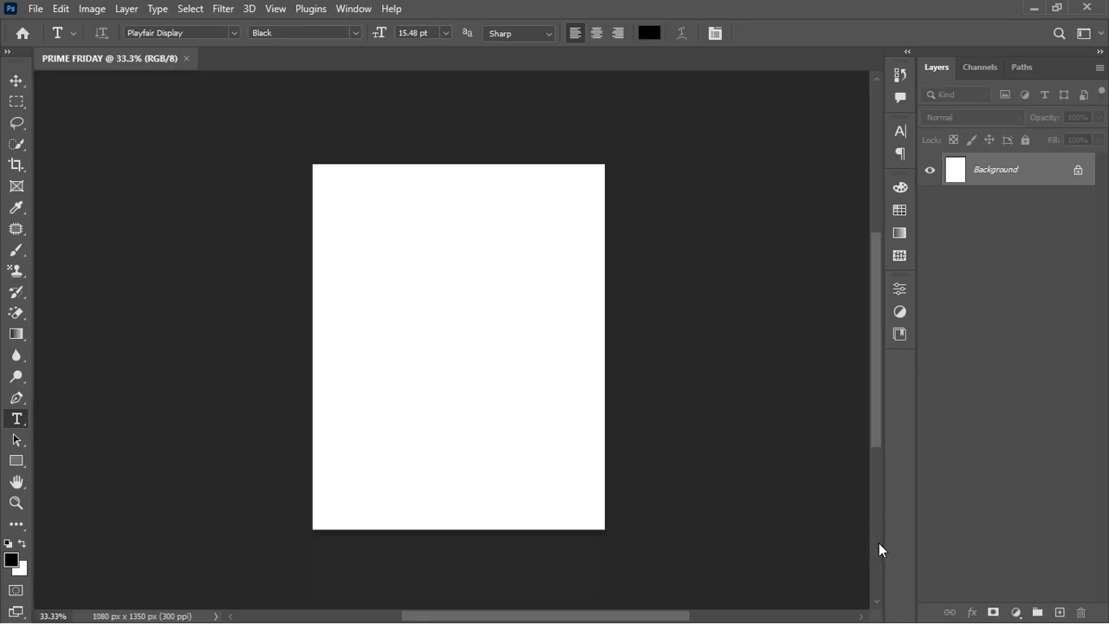
{"action": "key", "text": "ctrl+plus"}
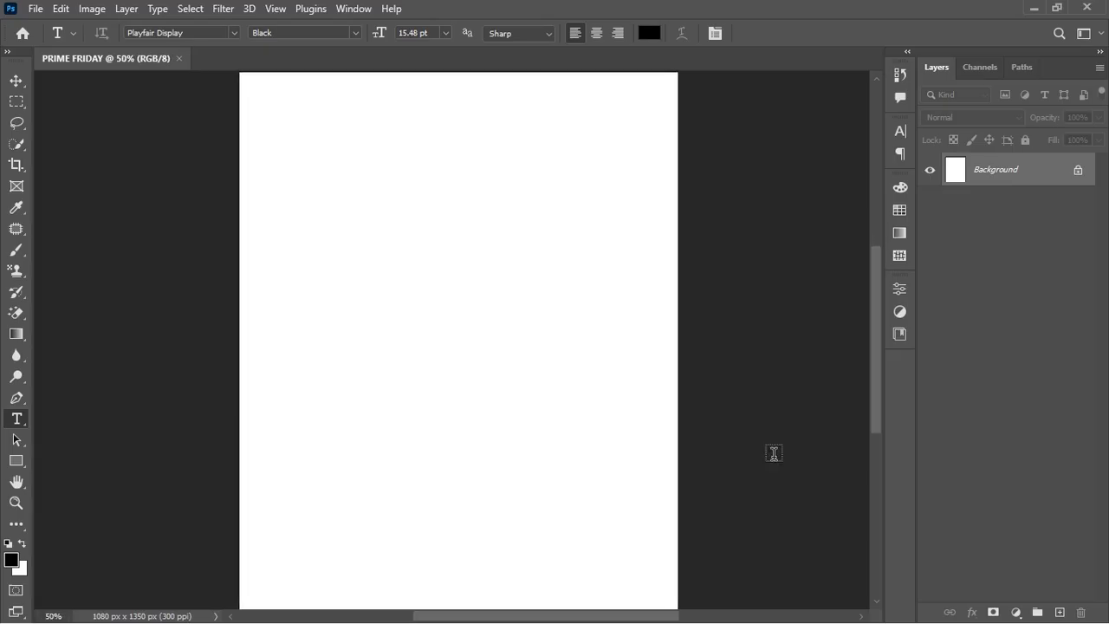
{"action": "key", "text": "ctrl+minus"}
{"action": "key", "text": "ctrl+plus"}
{"action": "key", "text": "ctrl+minus"}
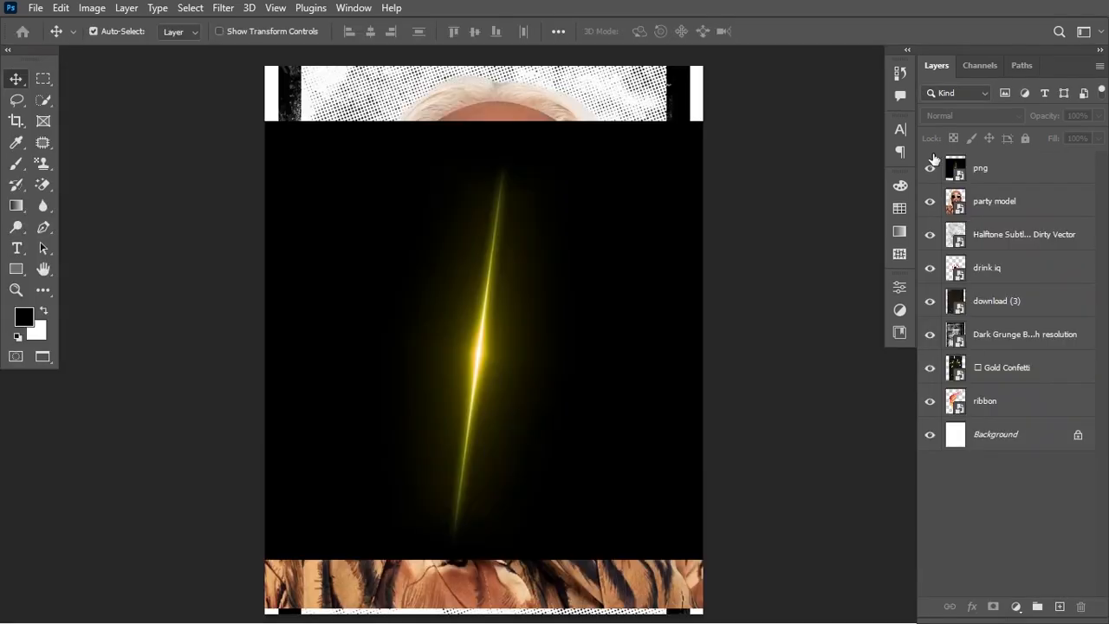
Hide all the placed image layers from png down to ribbon, leaving only the Background visible
{"action": "left_click", "coordinate": [931, 167]}
{"action": "left_click", "coordinate": [930, 201]}
{"action": "left_click", "coordinate": [930, 234]}
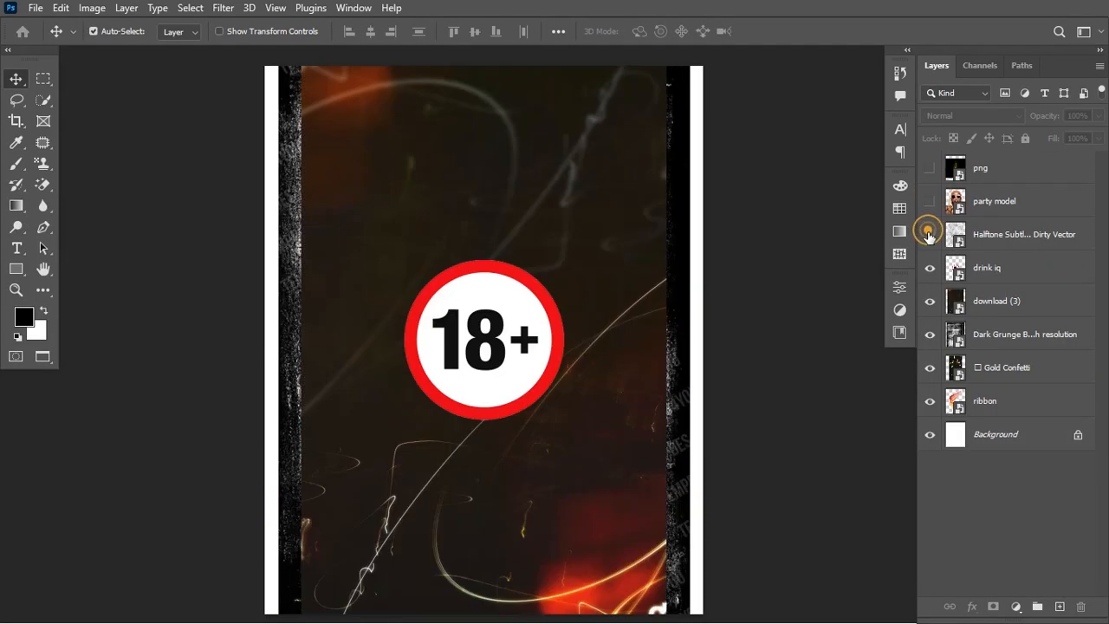
{"action": "left_click", "coordinate": [931, 268]}
{"action": "left_click", "coordinate": [930, 300]}
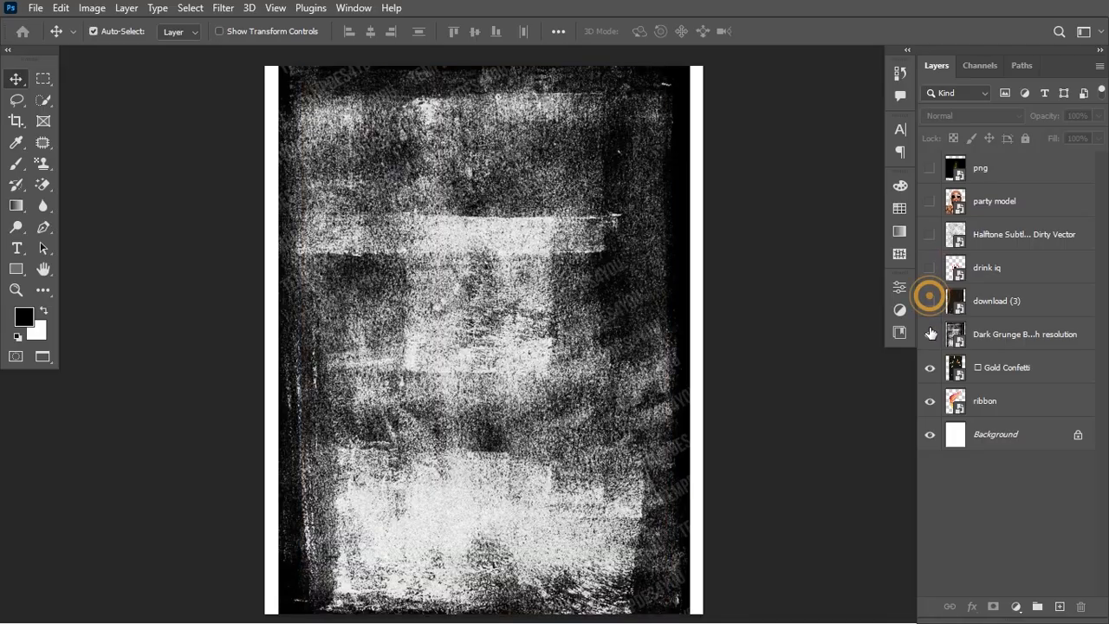
{"action": "left_click", "coordinate": [930, 334]}
{"action": "left_click", "coordinate": [930, 367]}
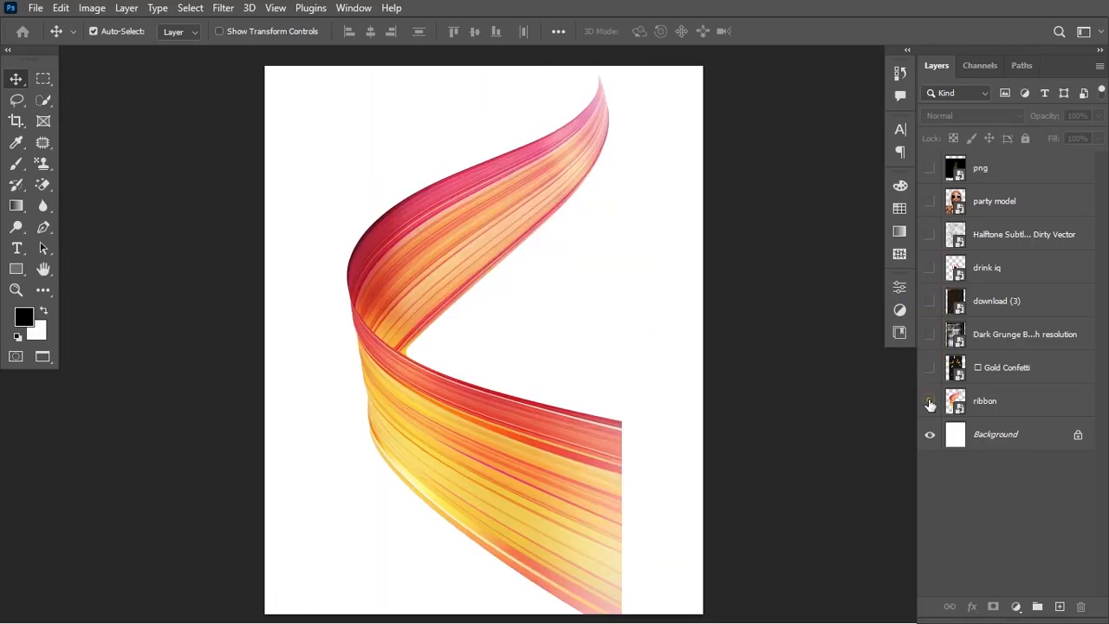
{"action": "left_click", "coordinate": [930, 400]}
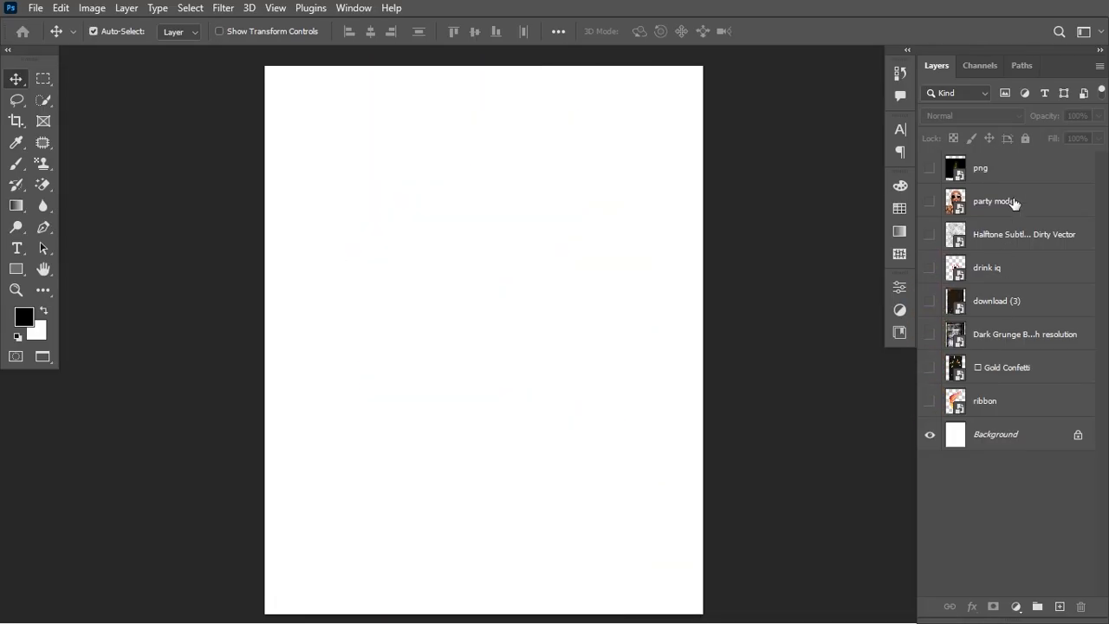
Move the party model layer to just above the Background and add a black (000000) Solid Color fill layer beneath it
{"action": "left_click_drag", "start_coordinate": [1014, 202], "coordinate": [1016, 418]}
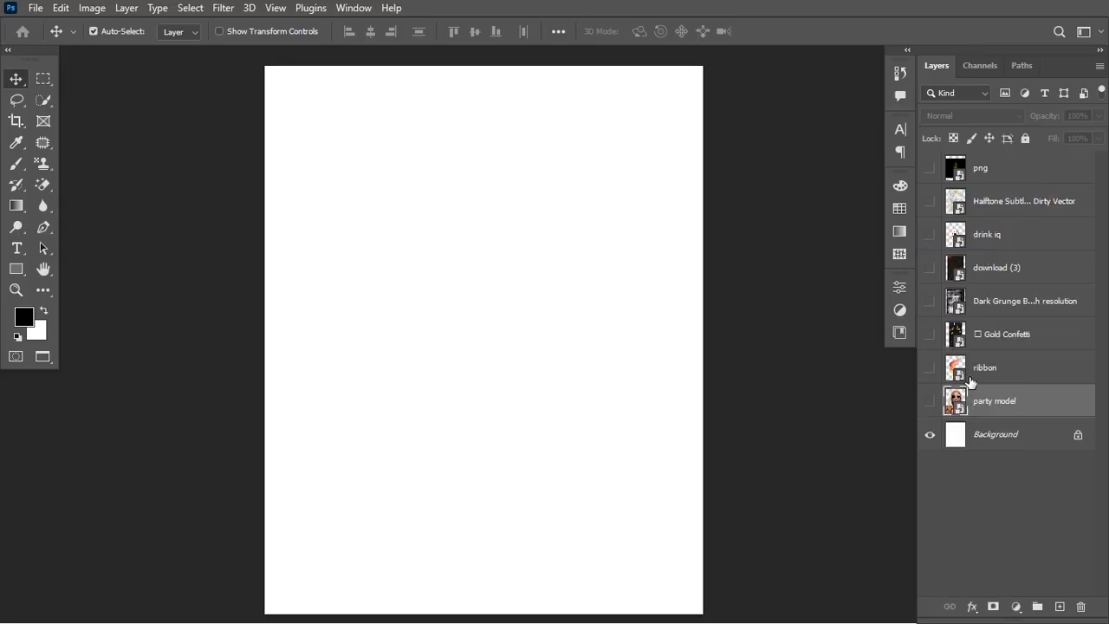
{"action": "left_click", "coordinate": [993, 433]}
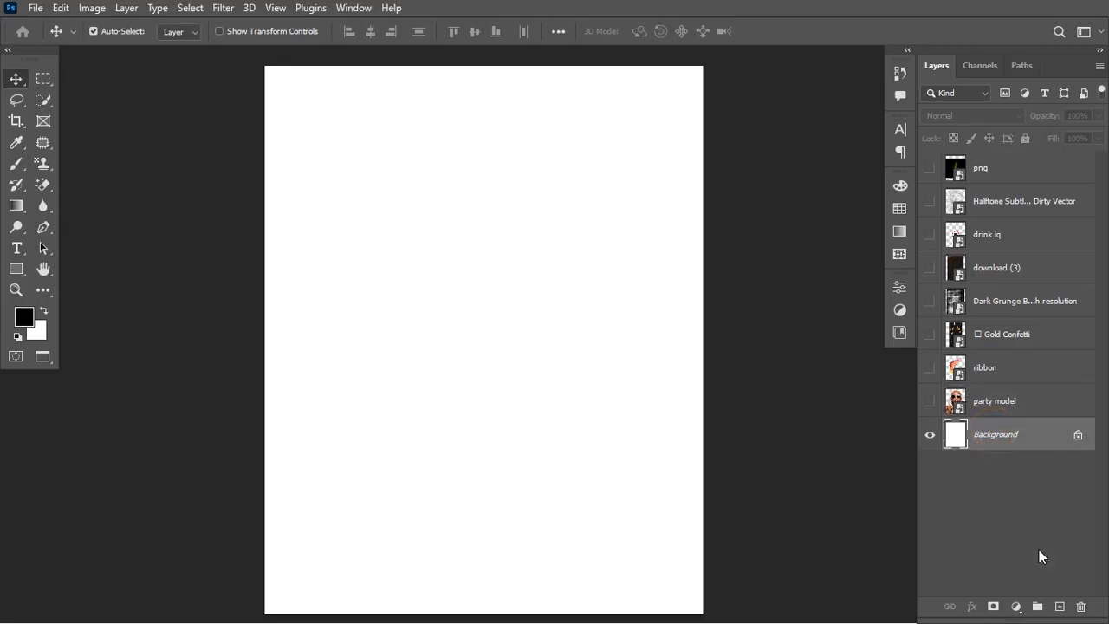
{"action": "left_click", "coordinate": [1016, 607]}
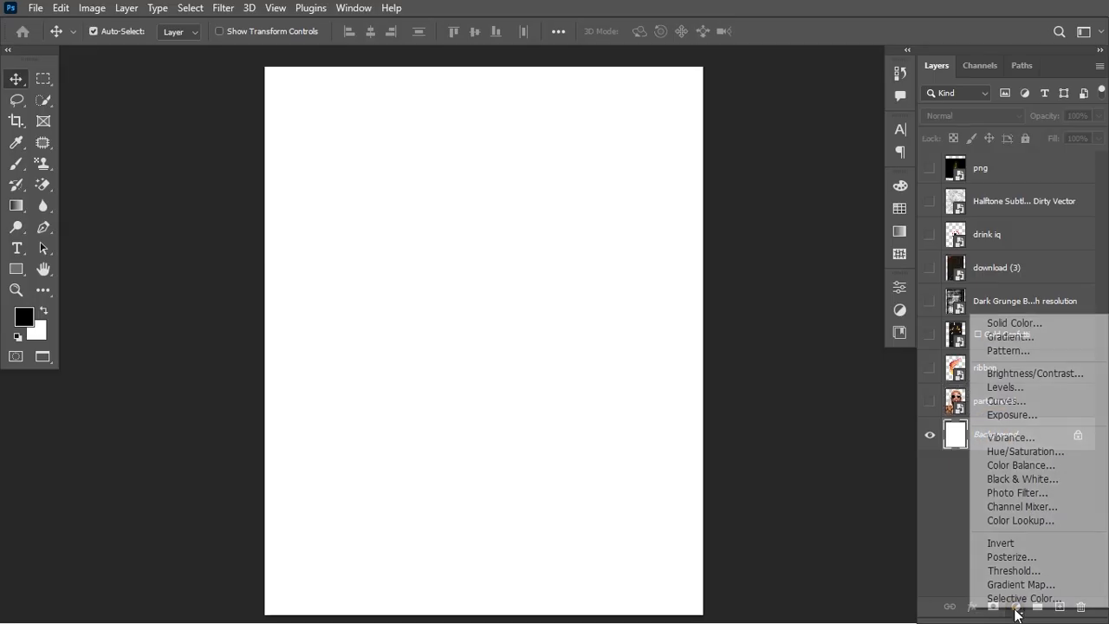
{"action": "left_click", "coordinate": [1010, 322]}
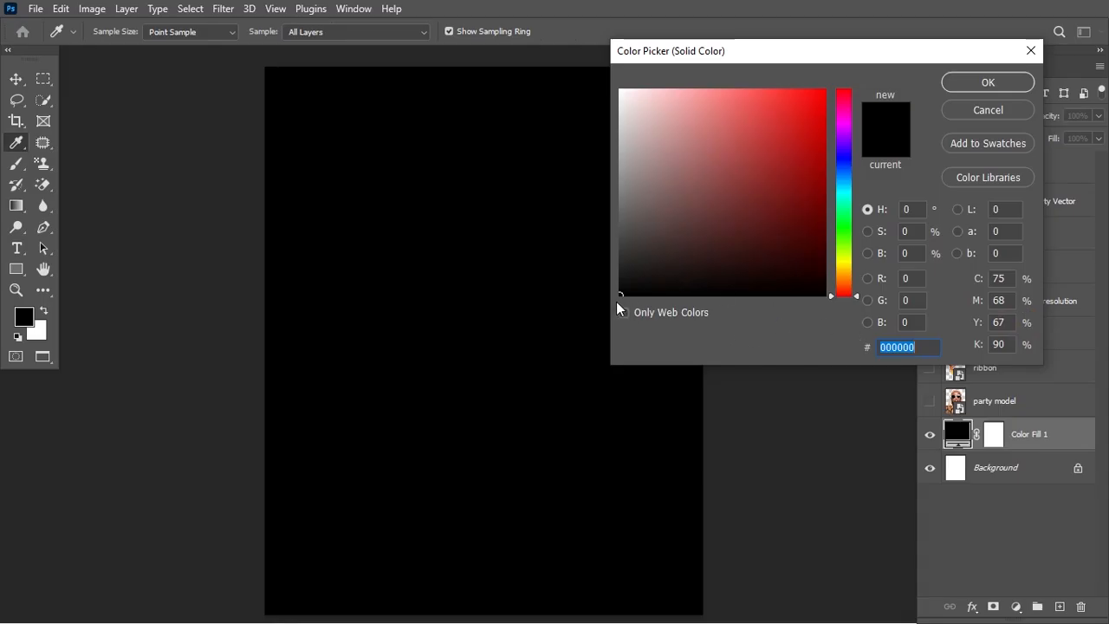
{"action": "left_click", "coordinate": [970, 81]}
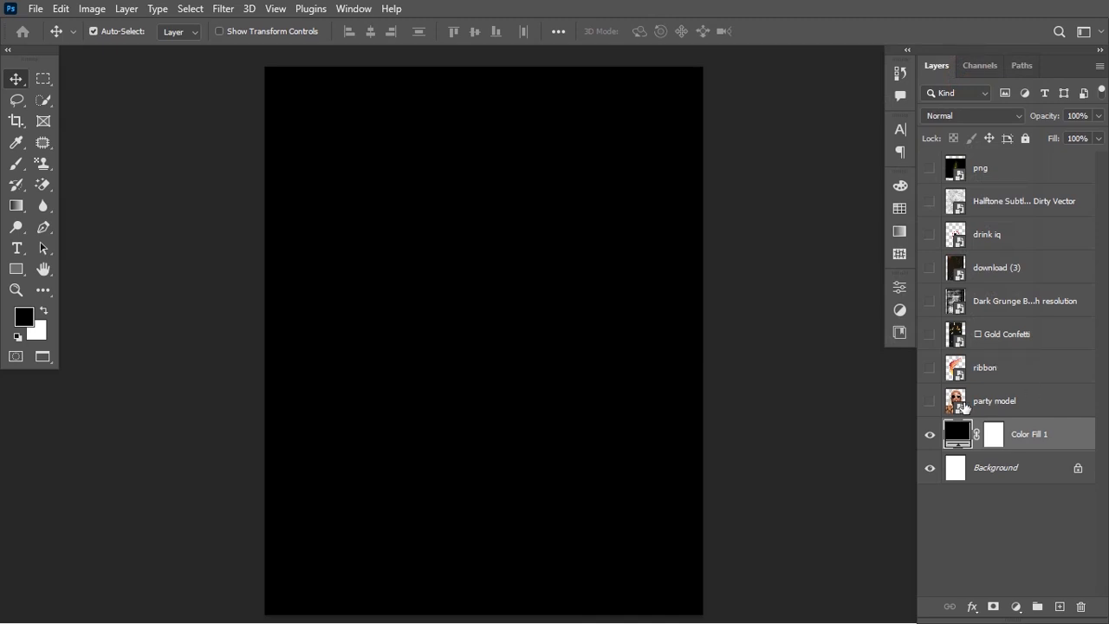
Show the party model layer and convert it to a smart object
{"action": "left_click", "coordinate": [930, 401]}
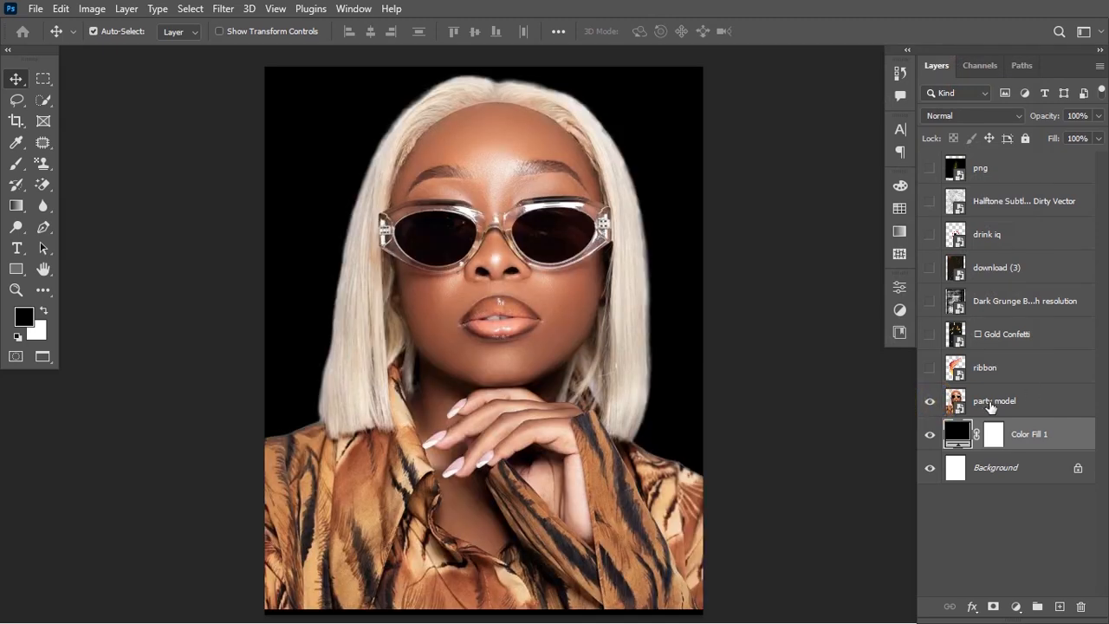
{"action": "left_click", "coordinate": [990, 404]}
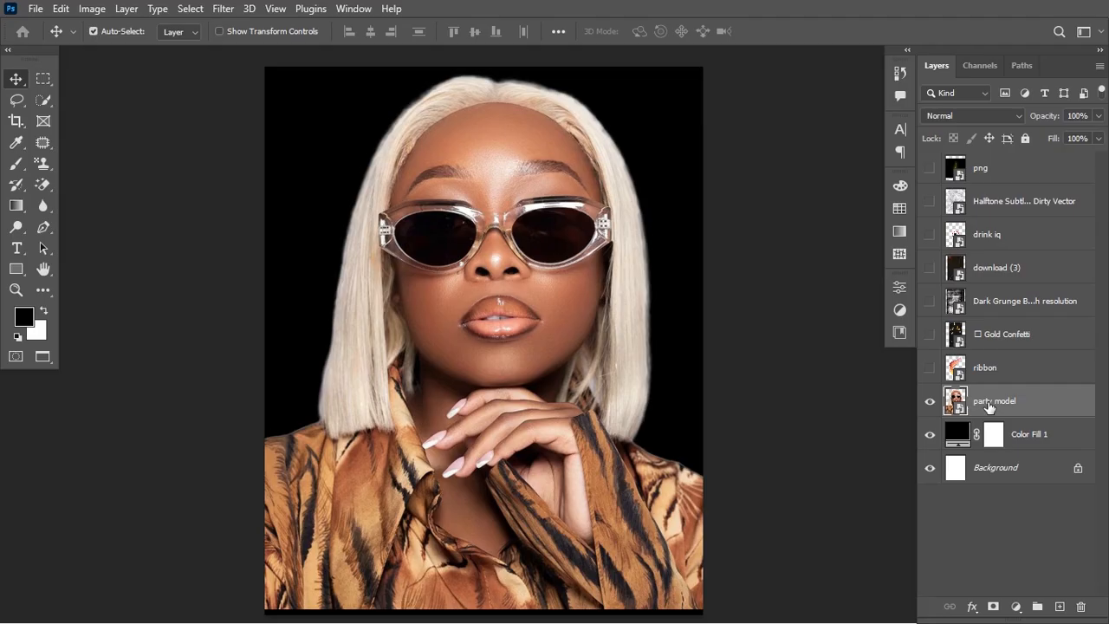
{"action": "right_click", "coordinate": [991, 404]}
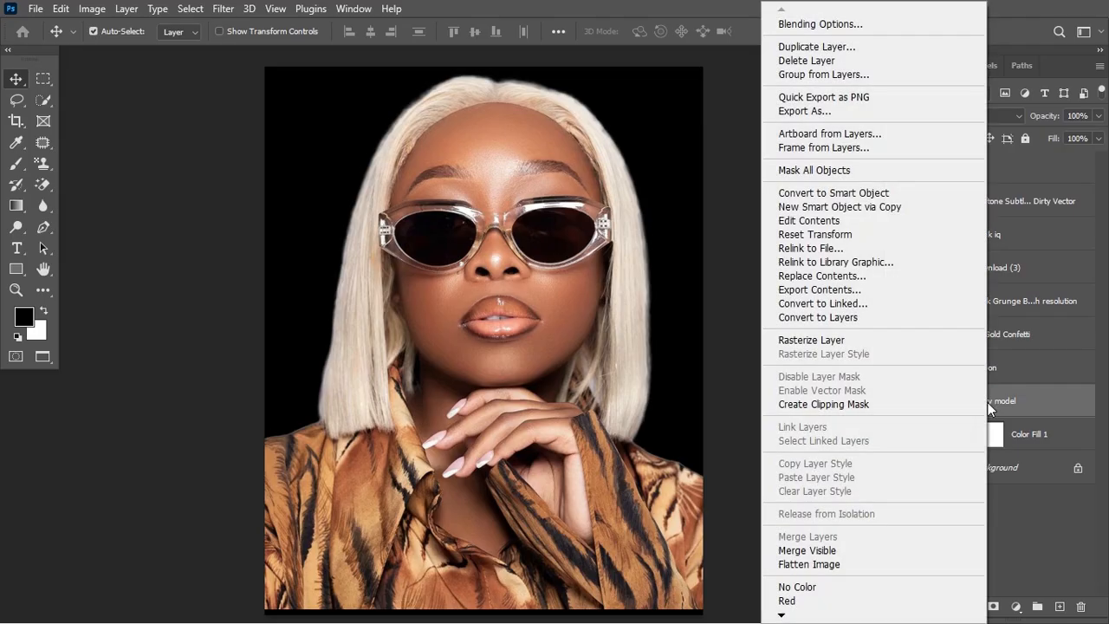
{"action": "left_click", "coordinate": [914, 193]}
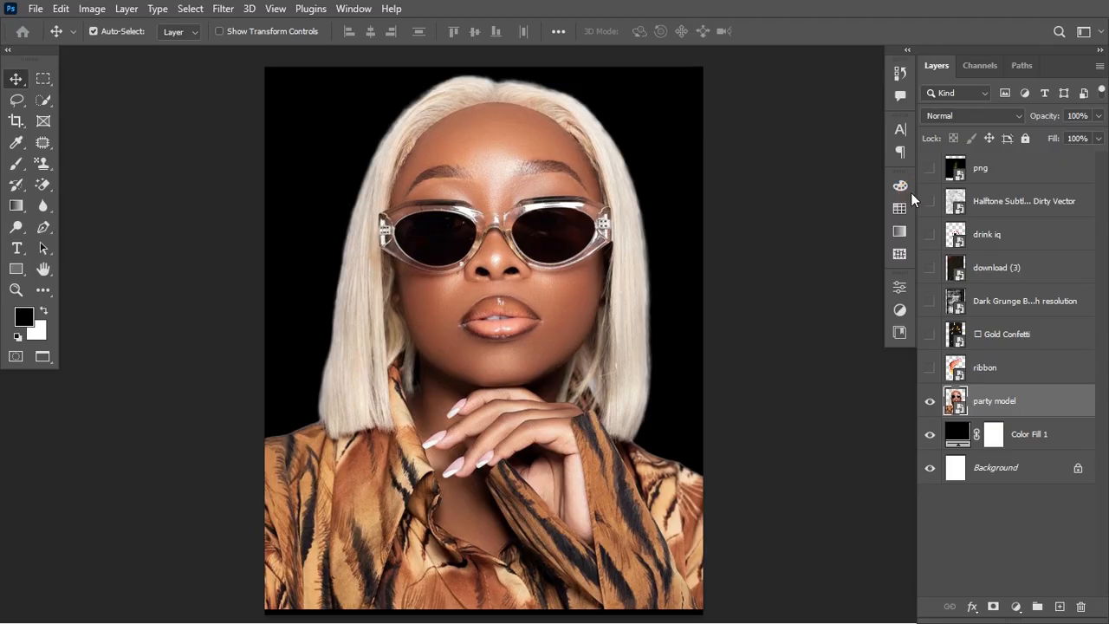
Scale the party model up proportionally around its centre to about 110% and apply the transform
{"action": "key", "text": "ctrl"}
{"action": "key", "text": "ctrl+t"}
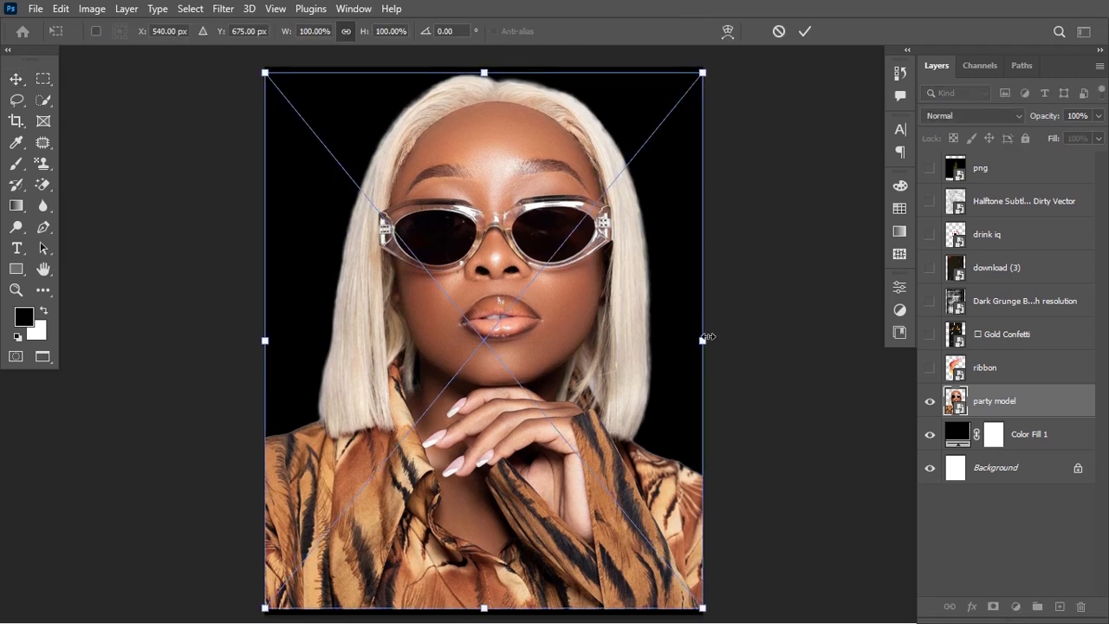
{"action": "left_click_drag", "start_coordinate": [704, 339], "coordinate": [727, 342]}
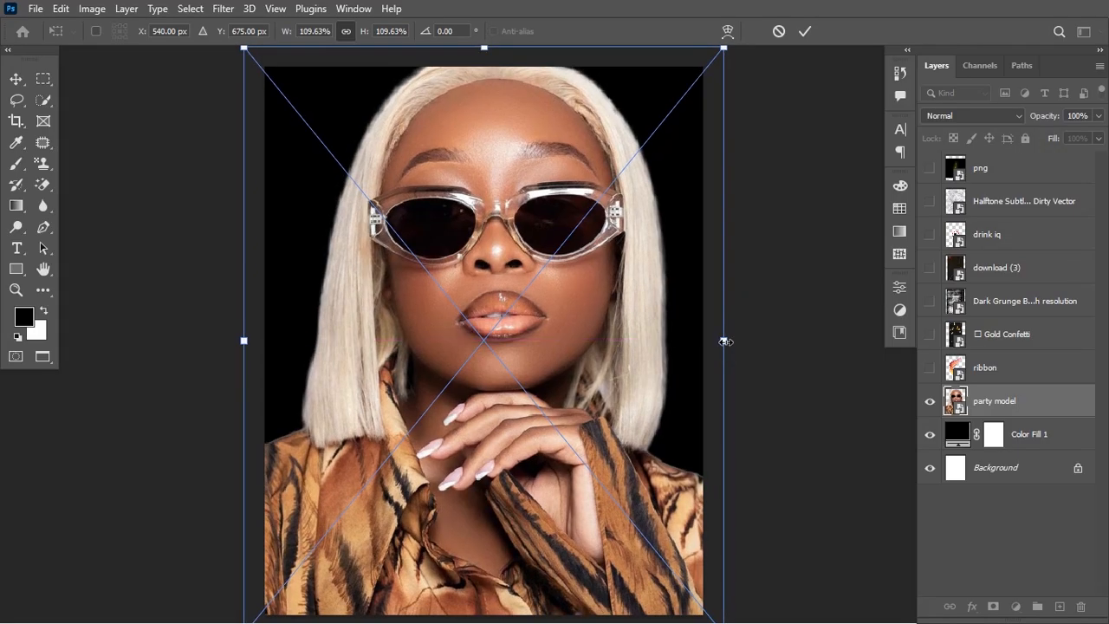
{"action": "left_click", "coordinate": [805, 32]}
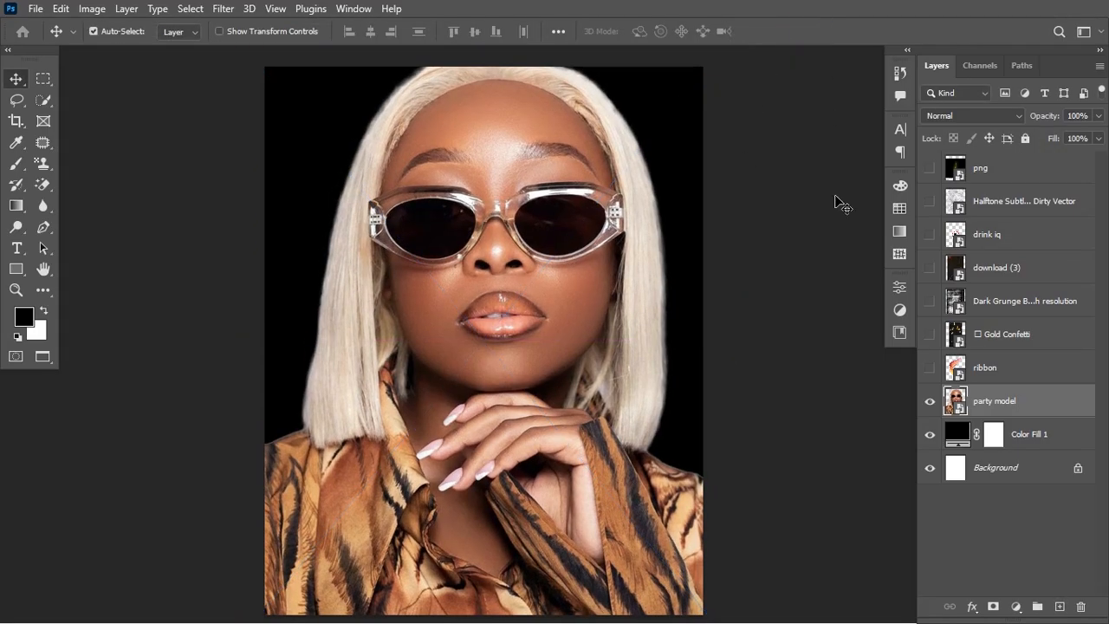
Hide the party model layer and add a new empty layer directly above the black Color Fill 1 layer
{"action": "left_click", "coordinate": [930, 406]}
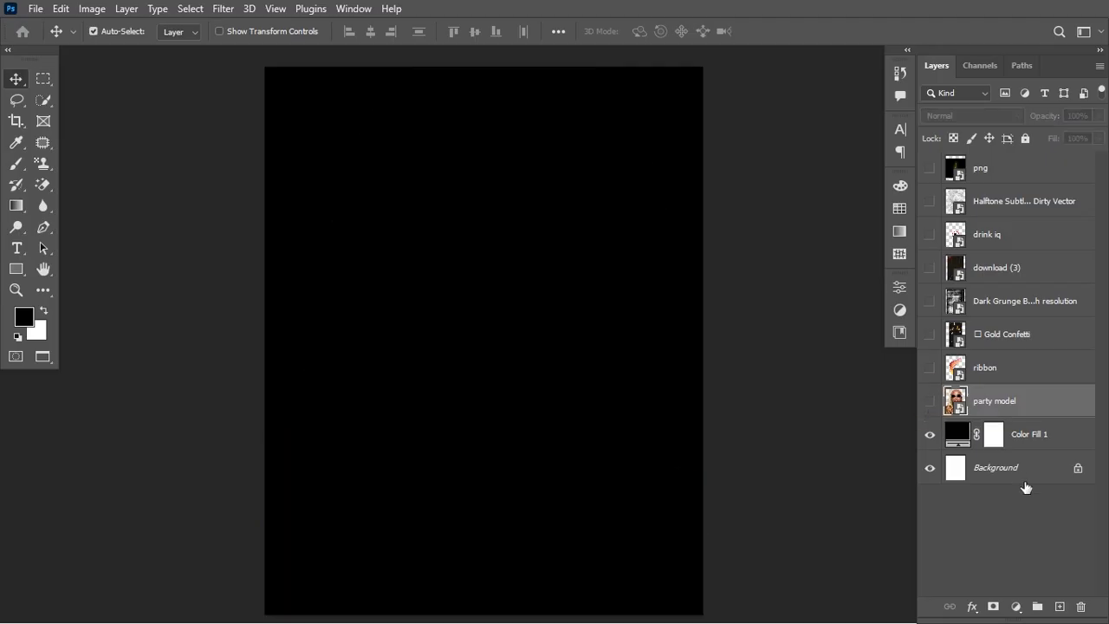
{"action": "left_click", "coordinate": [1040, 440]}
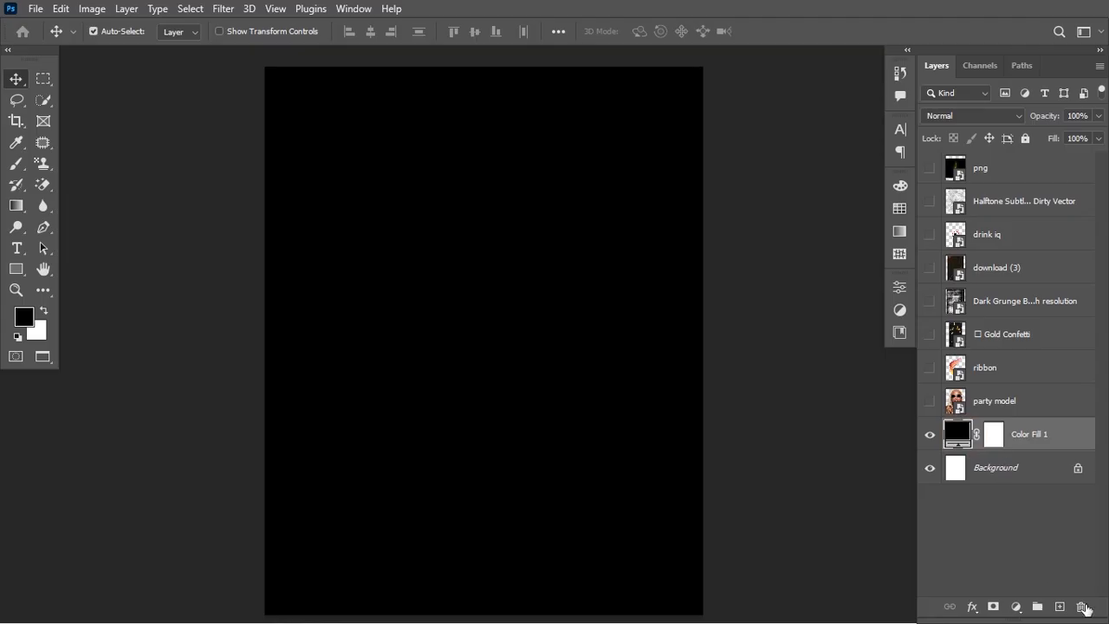
{"action": "left_click", "coordinate": [1060, 607]}
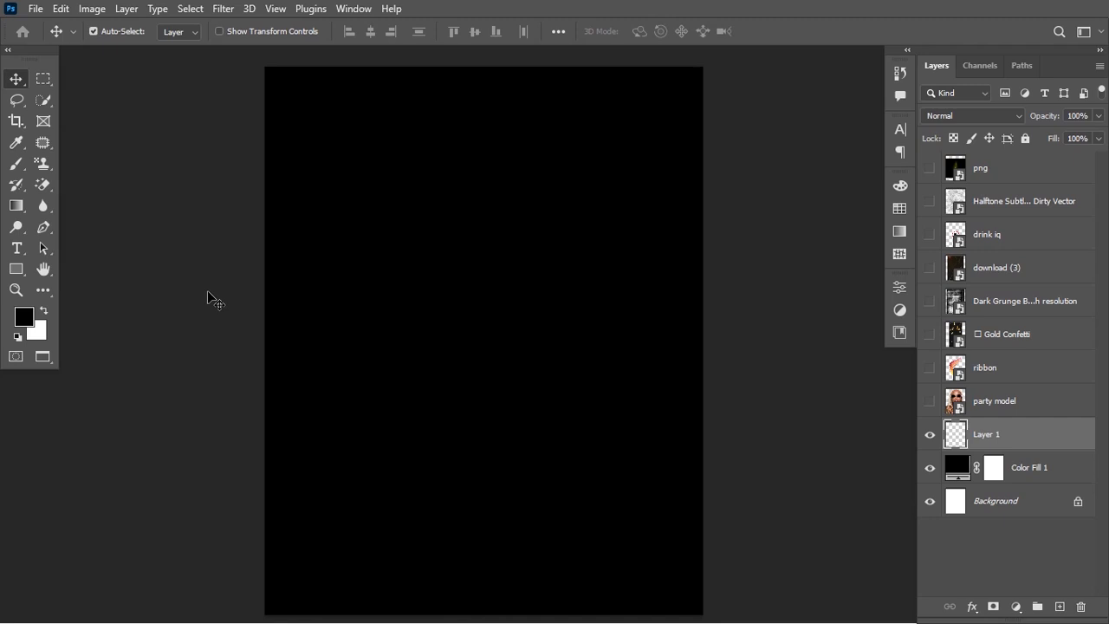
Set the foreground colour to golden yellow ECB408 for painting
{"action": "left_click", "coordinate": [16, 163]}
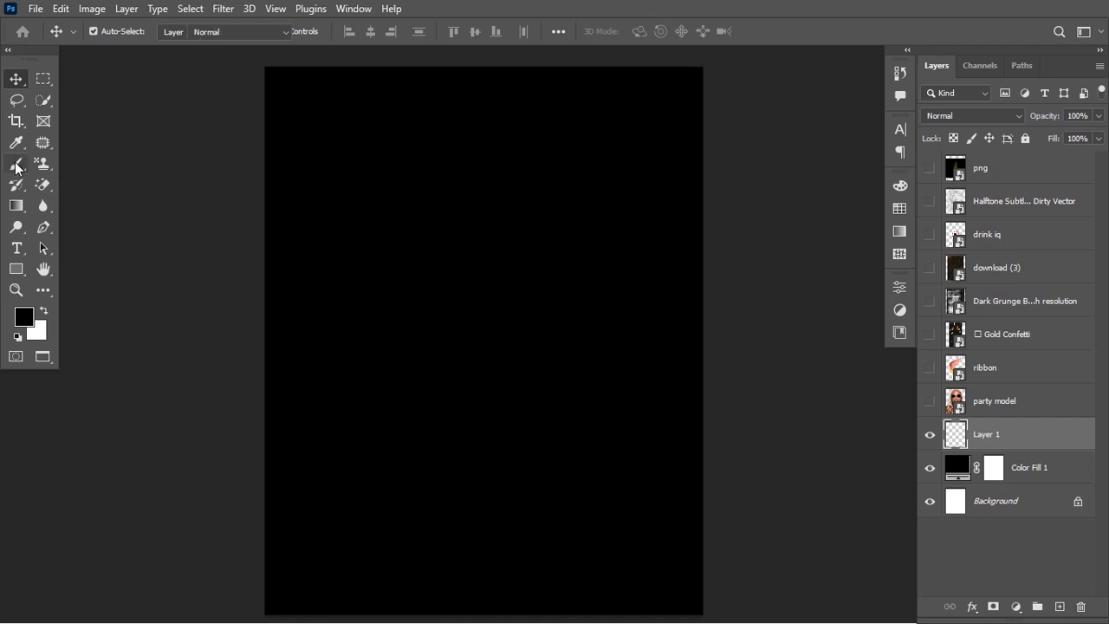
{"action": "left_click", "coordinate": [24, 320]}
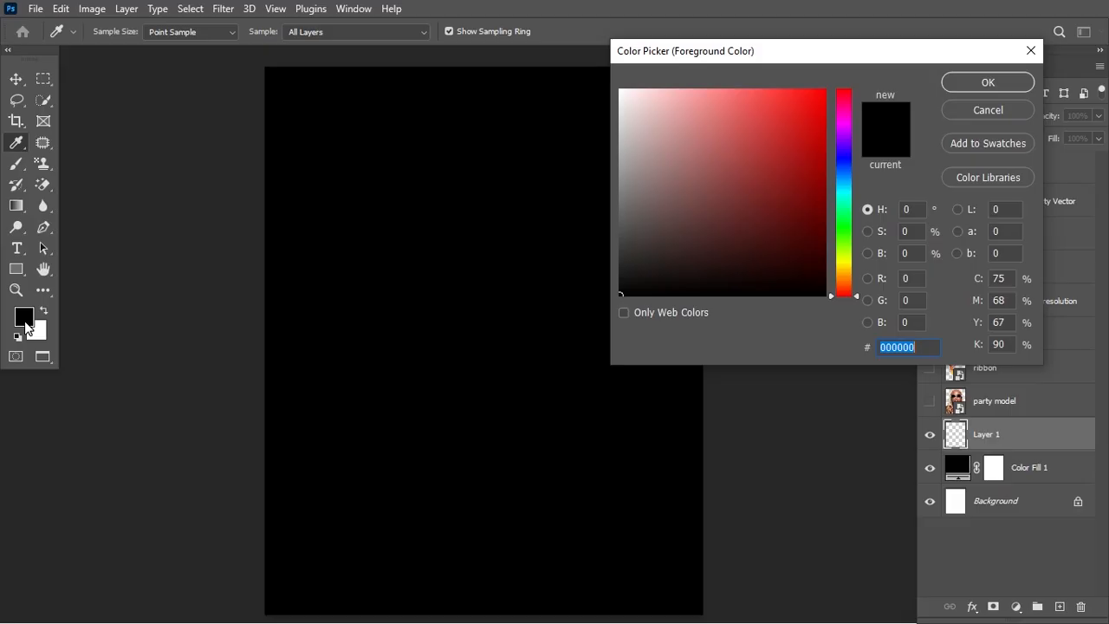
{"action": "type", "text": "EC"}
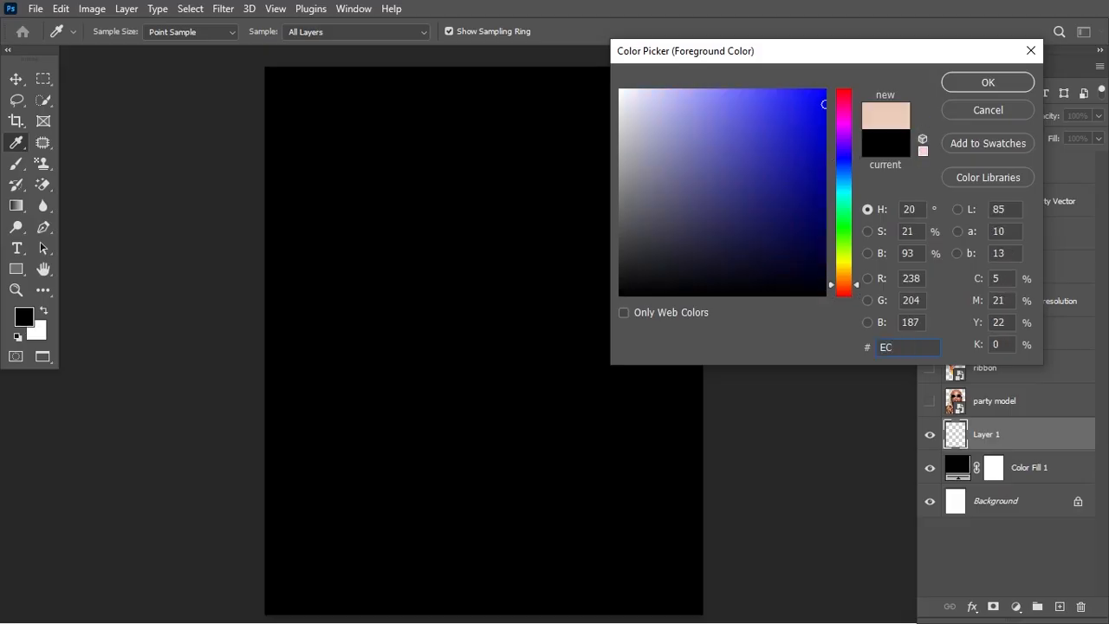
{"action": "type", "text": "B408"}
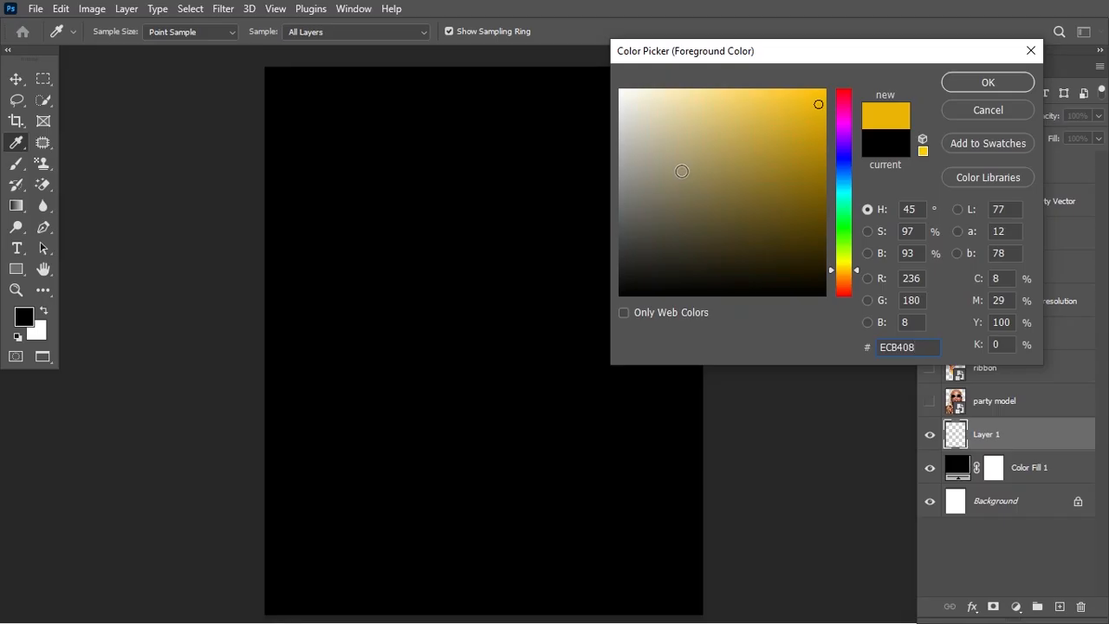
{"action": "left_click", "coordinate": [957, 83]}
Stamp one golden glow with an 800 px Soft Round brush near the upper left edge of the canvas on Layer 1
{"action": "key", "text": "b"}
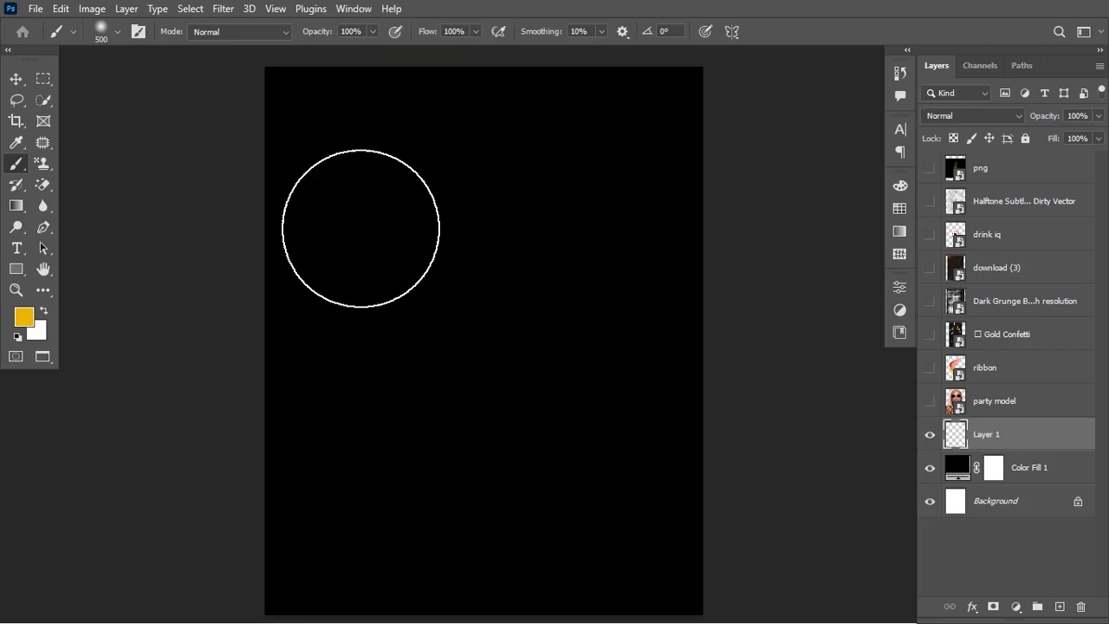
{"action": "right_click", "coordinate": [360, 228]}
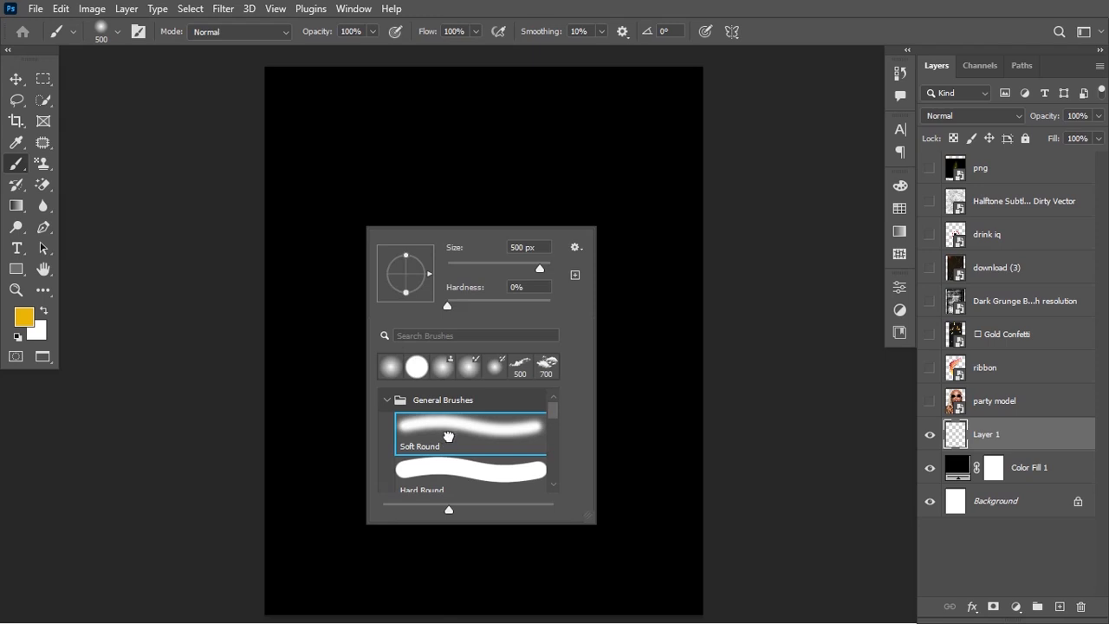
{"action": "left_click", "coordinate": [448, 438]}
{"action": "left_click", "coordinate": [1009, 444]}
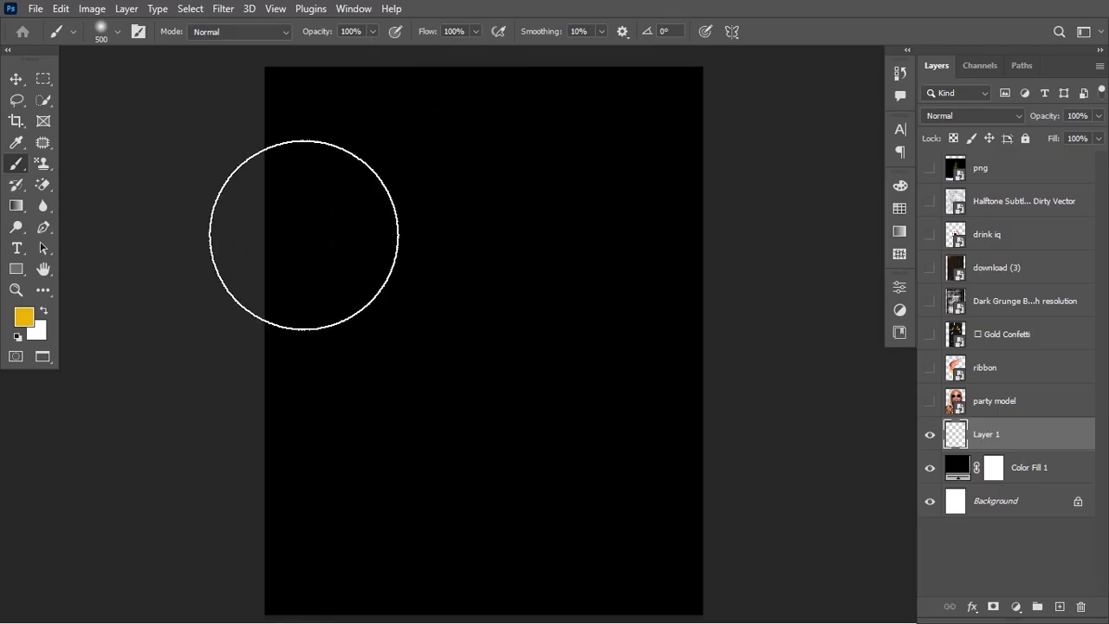
{"action": "key", "text": "bracketright"}
{"action": "key", "text": "bracketright"}
{"action": "key", "text": "bracketright"}
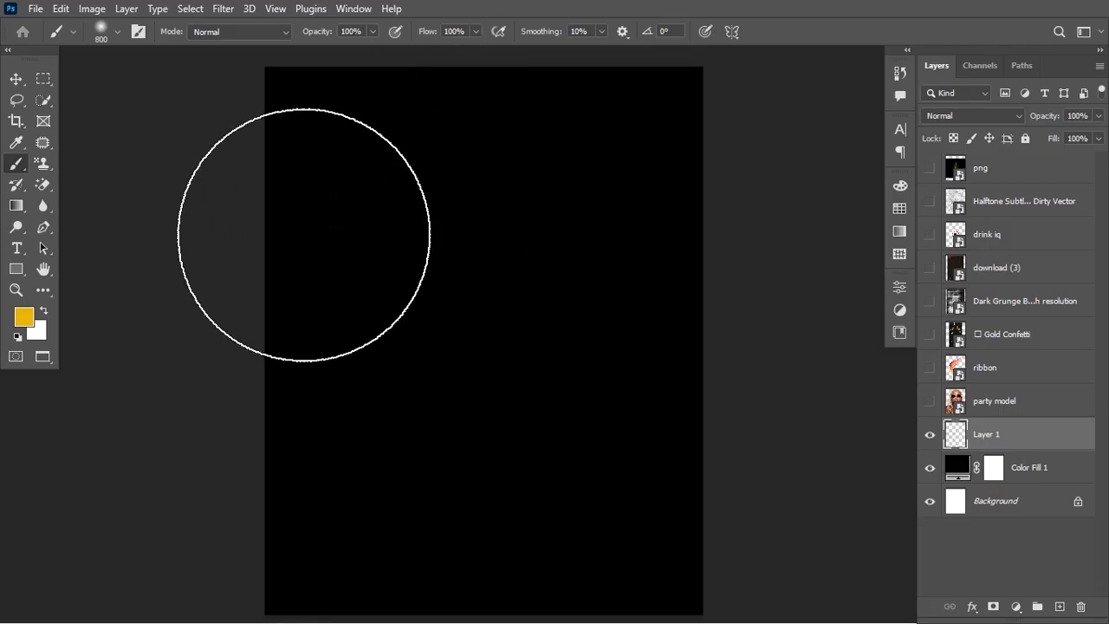
{"action": "key", "text": "bracketleft"}
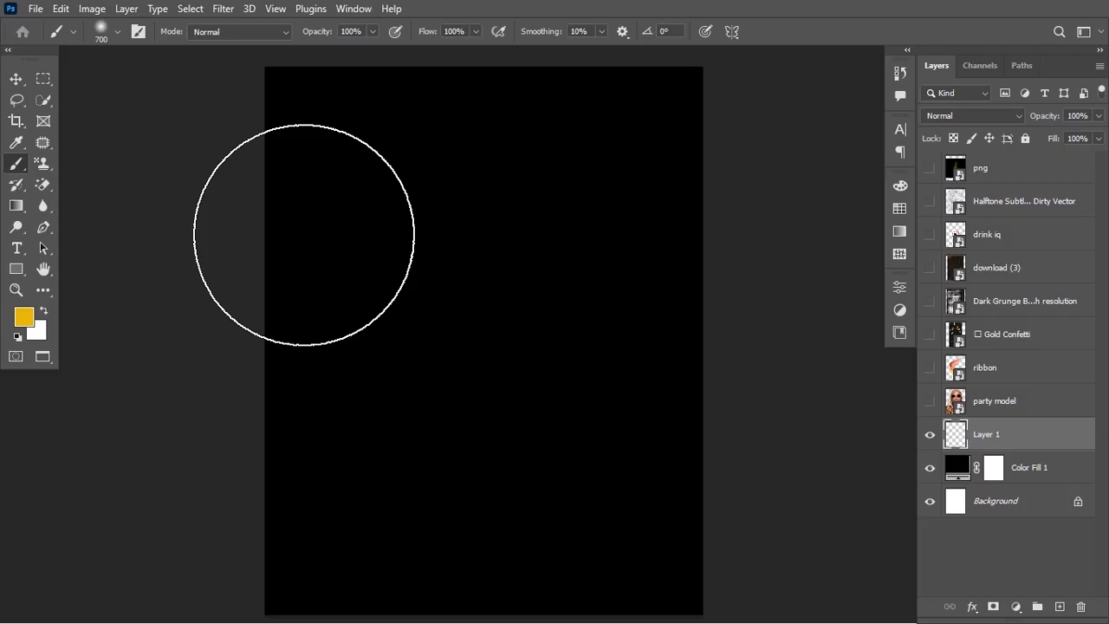
{"action": "key", "text": "bracketright"}
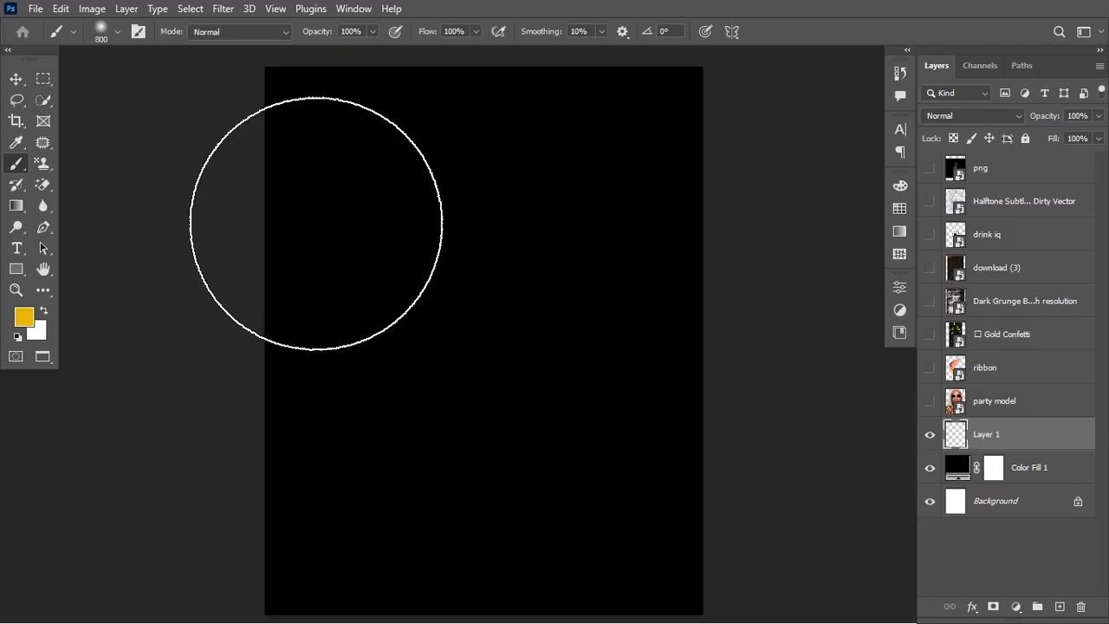
{"action": "left_click", "coordinate": [317, 227]}
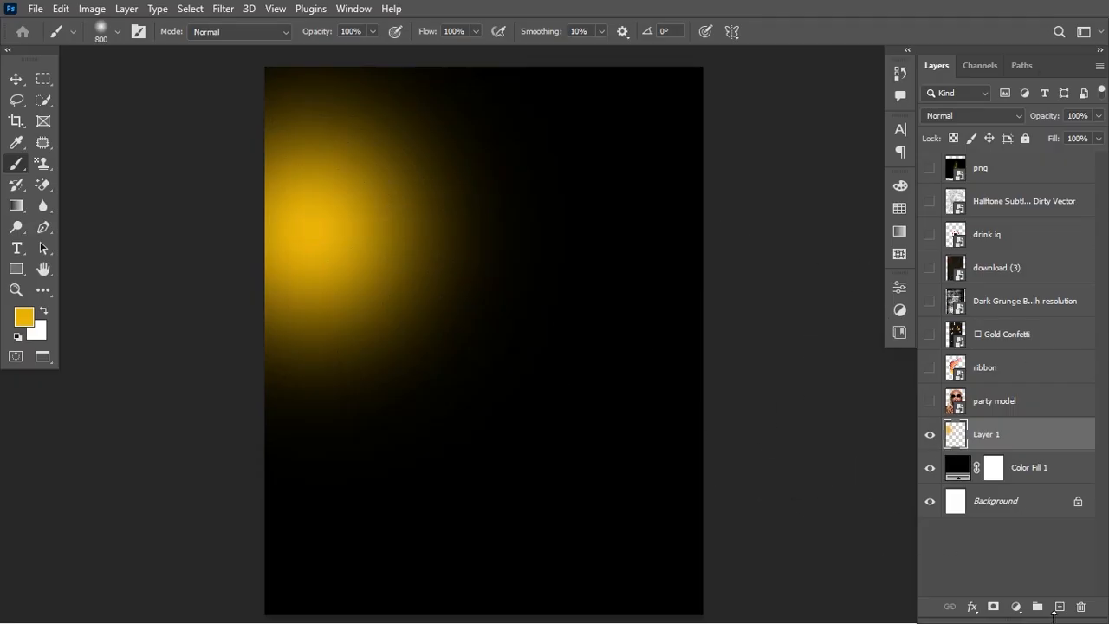
Add a new layer above Layer 1 and stamp a 600 px golden glow in the canvas's upper right corner
{"action": "left_click", "coordinate": [1059, 607]}
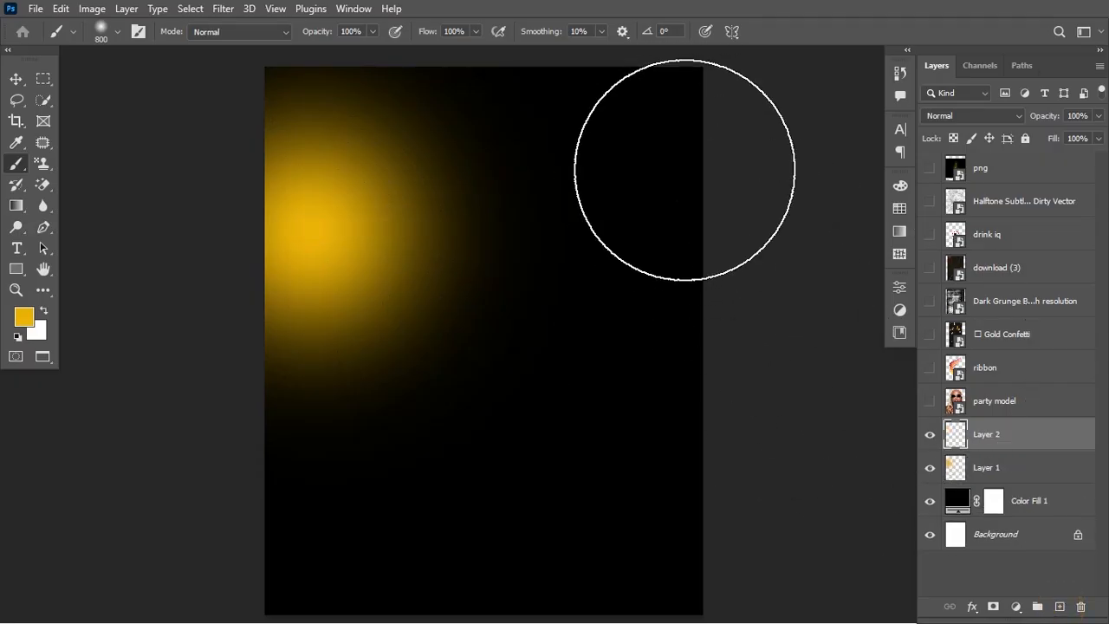
{"action": "key", "text": "bracketleft"}
{"action": "key", "text": "bracketleft"}
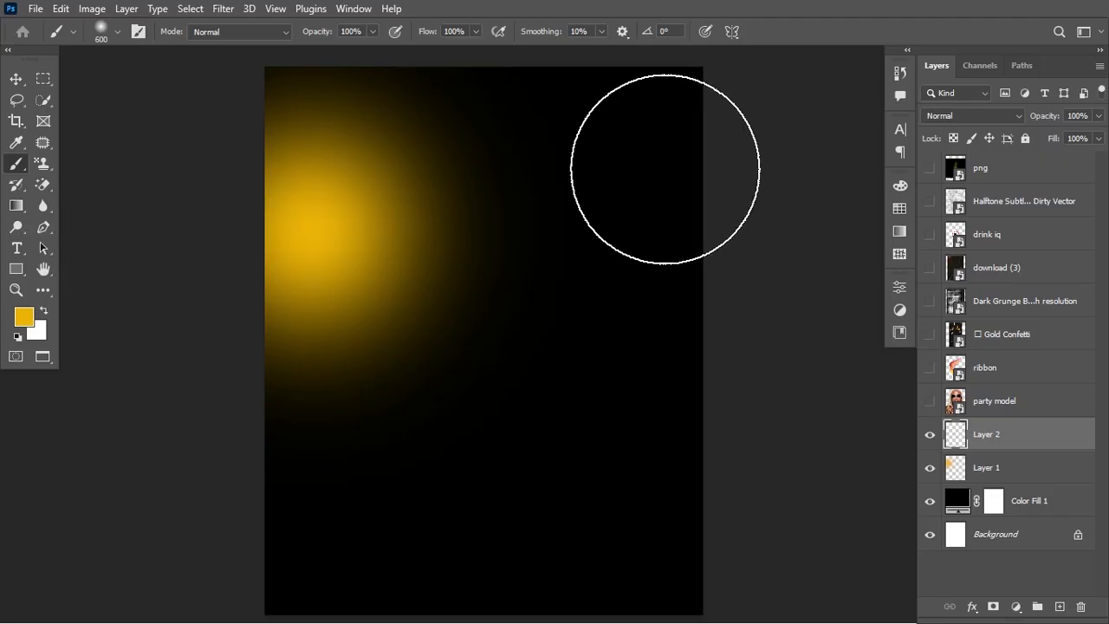
{"action": "left_click", "coordinate": [665, 173]}
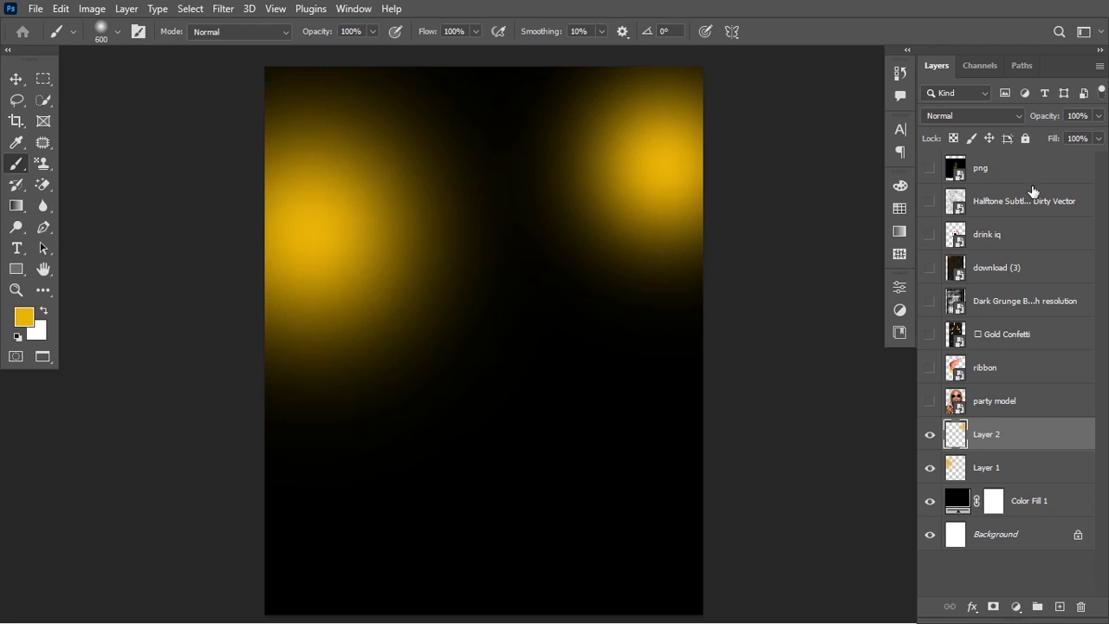
Place the Gold Confetti layer directly above Color Fill 1, visible, and scale it proportionally around its centre to about 37.94%
{"action": "left_click_drag", "start_coordinate": [1005, 334], "coordinate": [1004, 493]}
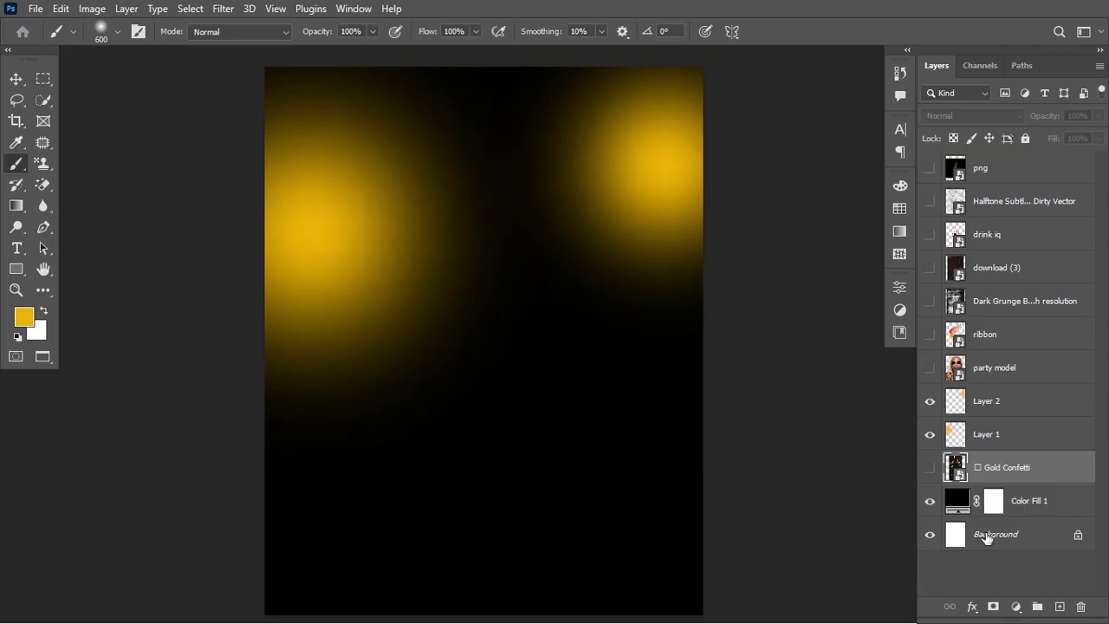
{"action": "left_click", "coordinate": [931, 468]}
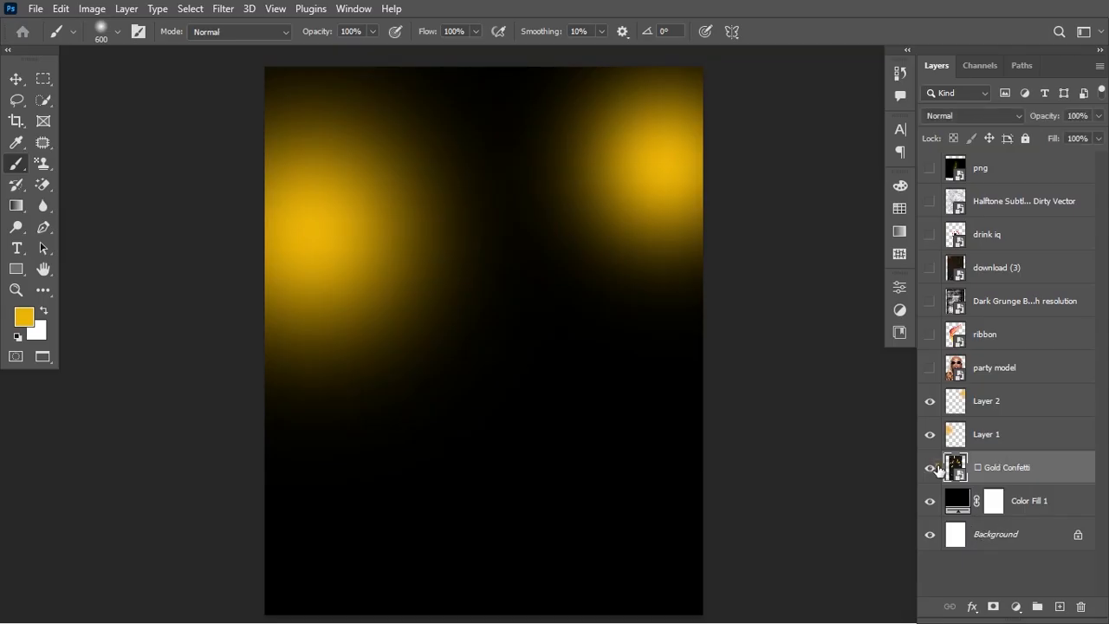
{"action": "key", "text": "ctrl+t"}
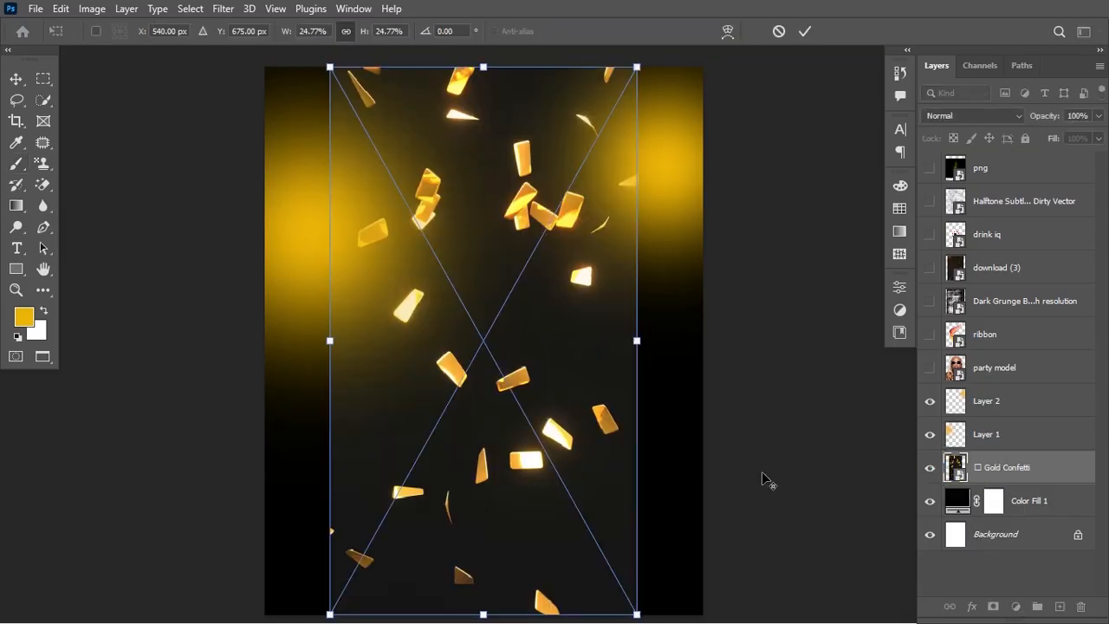
{"action": "left_click_drag", "start_coordinate": [645, 340], "coordinate": [725, 345]}
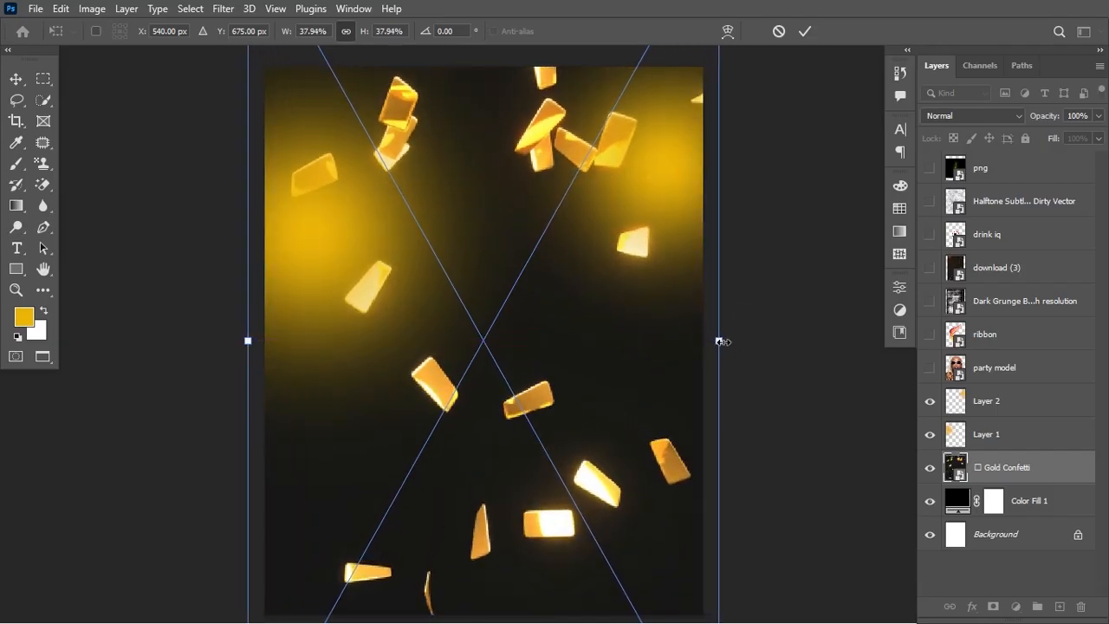
{"action": "left_click", "coordinate": [803, 38]}
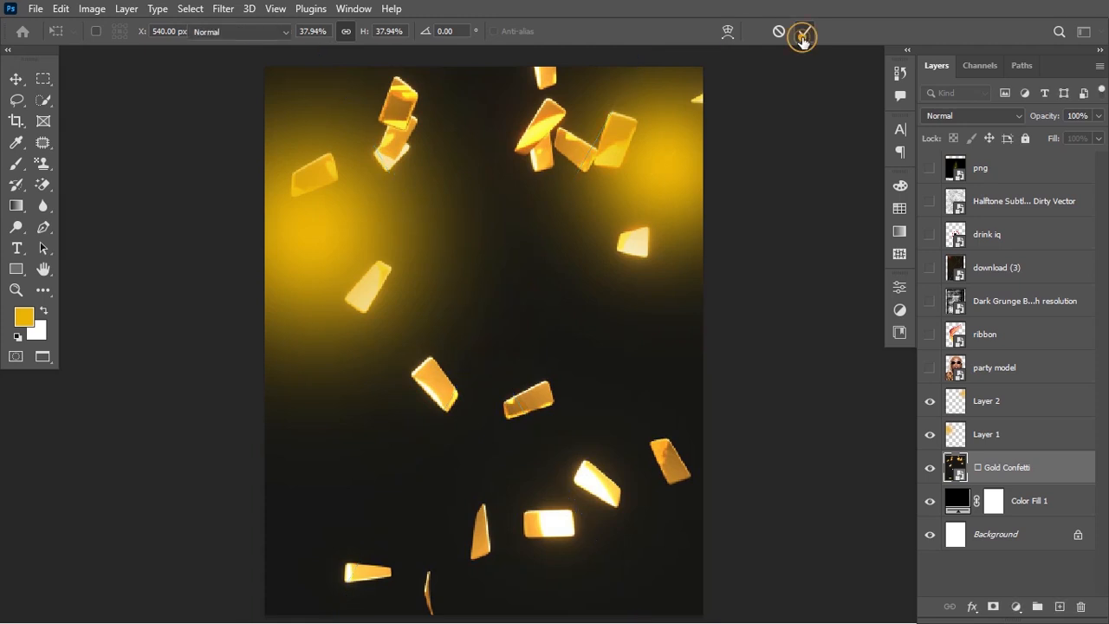
{"action": "key", "text": "b"}
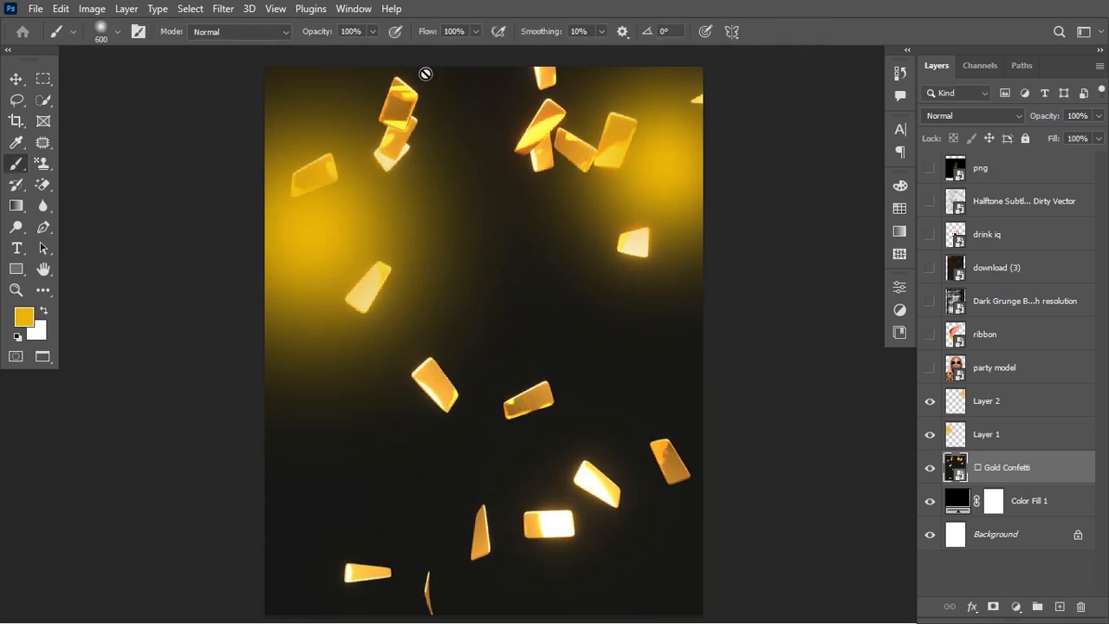
Apply a Motion Blur filter to the Gold Confetti layer with an angle of 34° and a distance of 35 pixels
{"action": "left_click", "coordinate": [220, 11]}
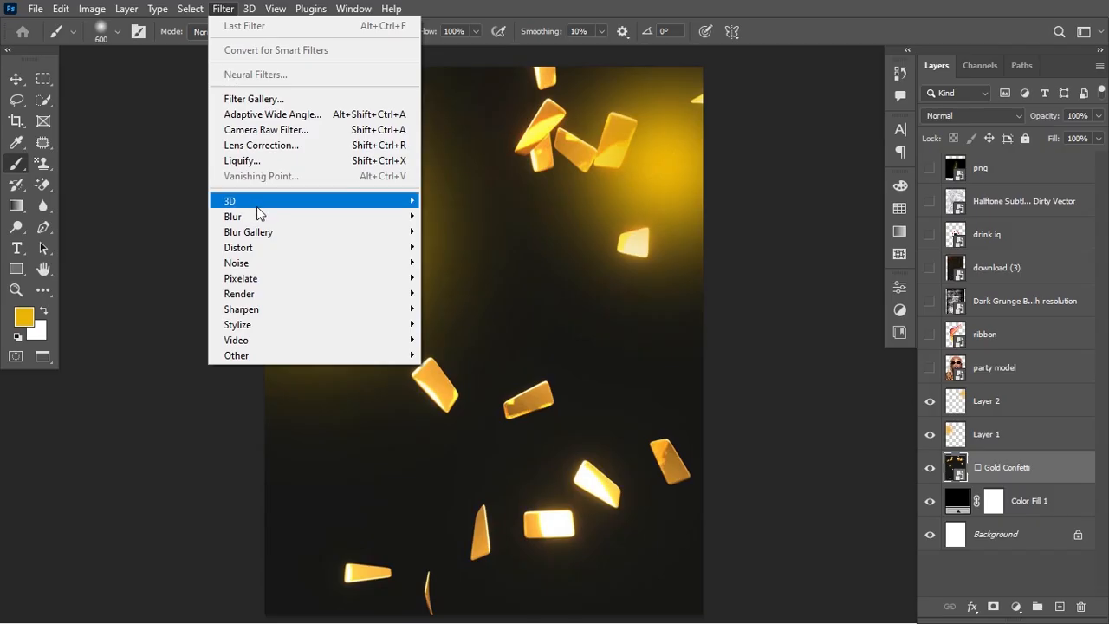
{"action": "mouse_move", "coordinate": [272, 216]}
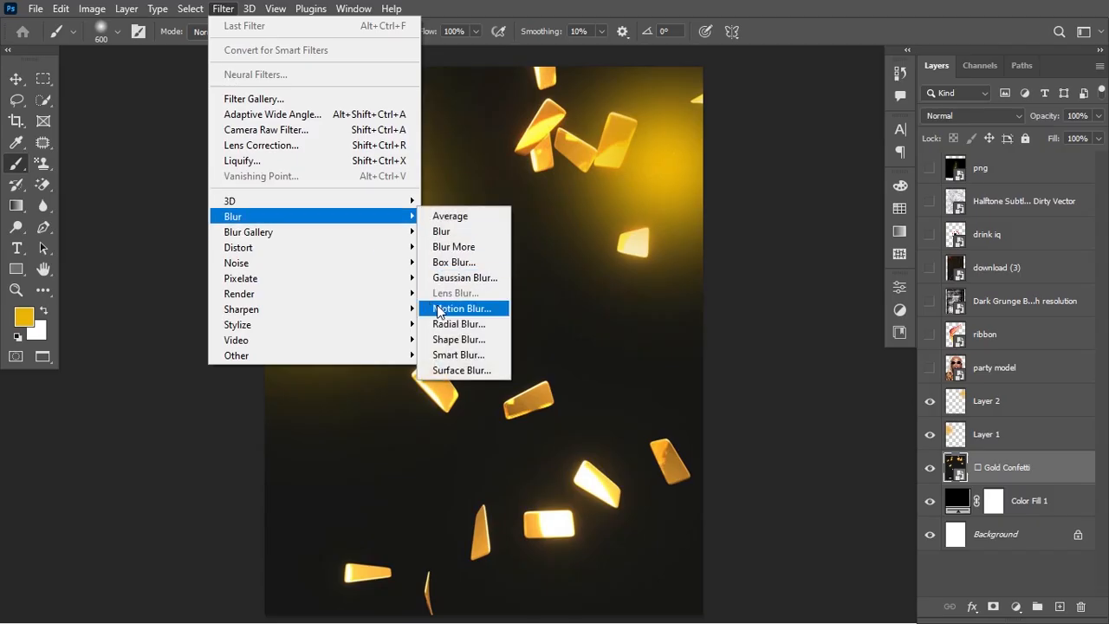
{"action": "left_click", "coordinate": [436, 309]}
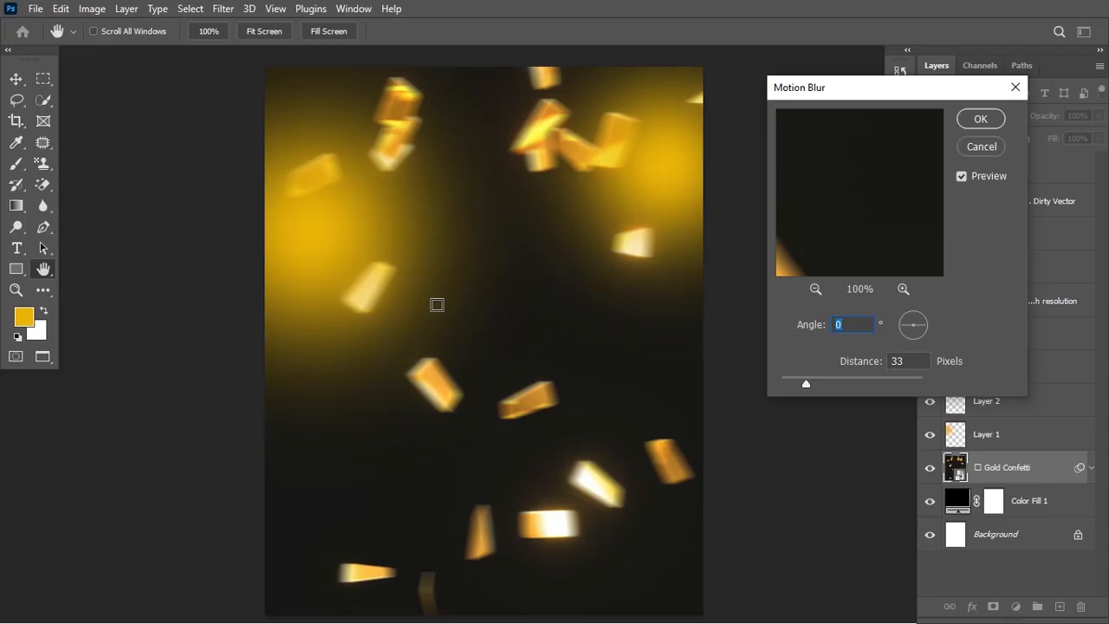
{"action": "left_click", "coordinate": [908, 327]}
{"action": "left_click_drag", "start_coordinate": [909, 328], "coordinate": [907, 325]}
{"action": "type", "text": "31"}
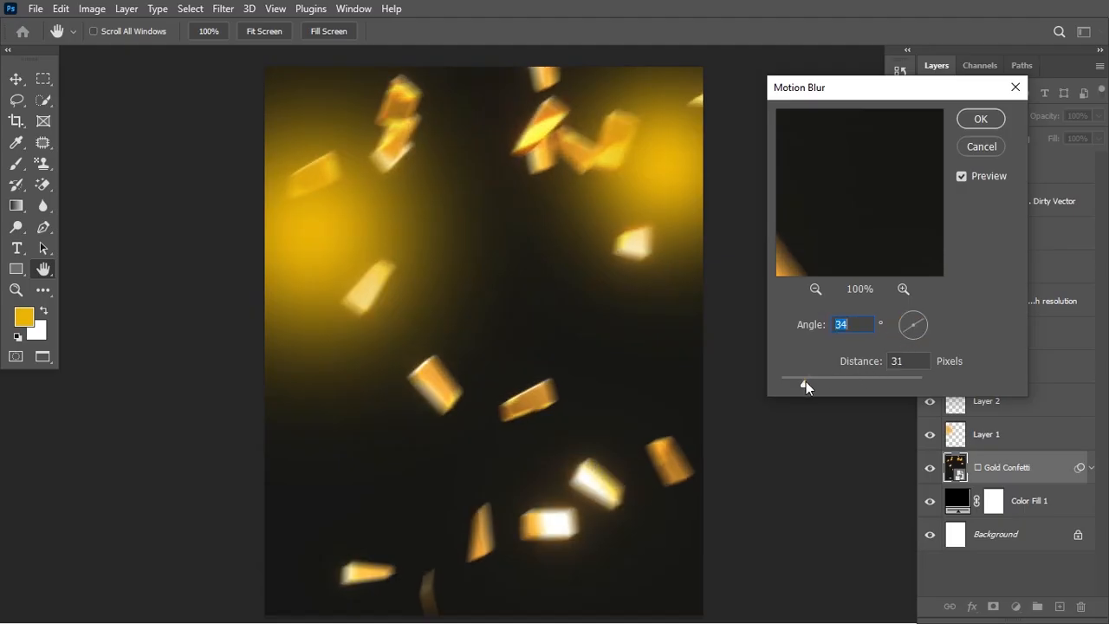
{"action": "left_click_drag", "start_coordinate": [804, 382], "coordinate": [805, 381]}
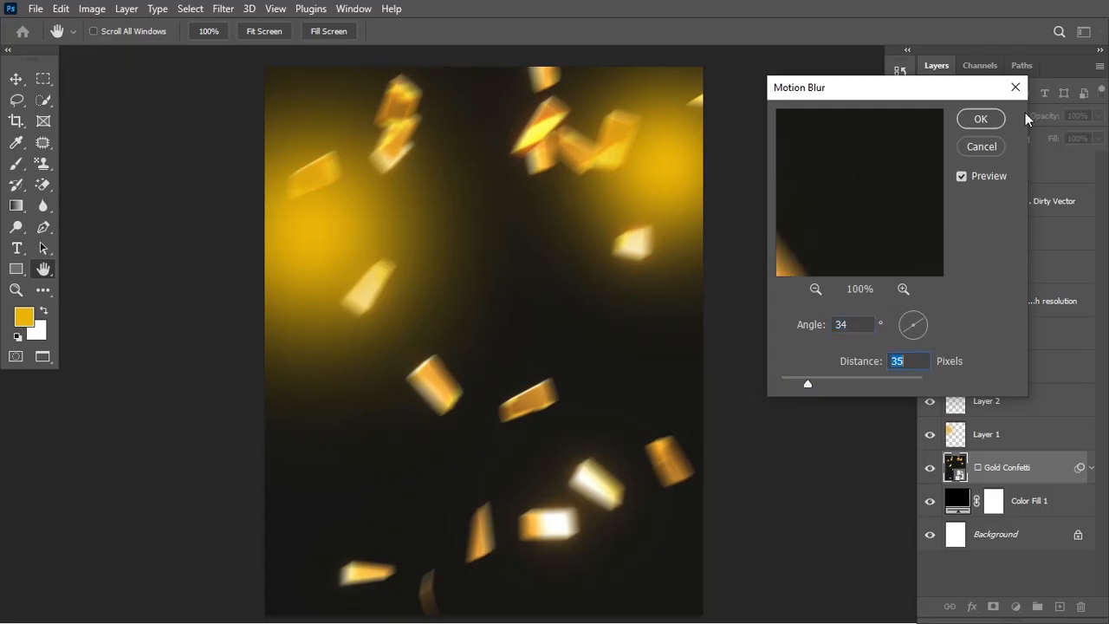
{"action": "left_click", "coordinate": [982, 118]}
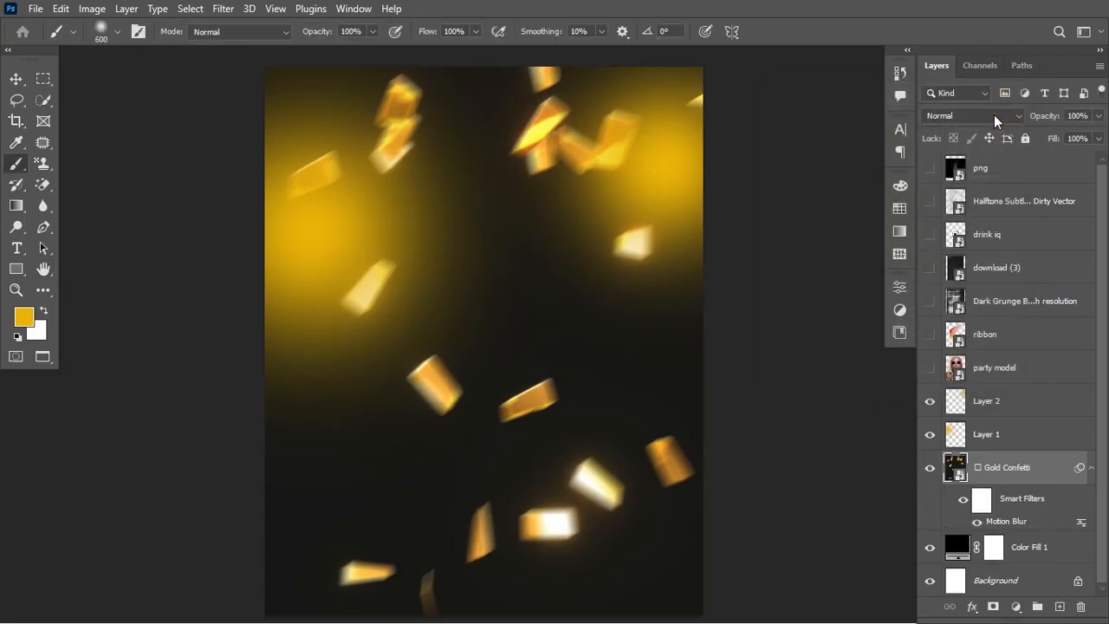
Compare the artwork with and without the confetti's Motion Blur and each of the two glow layers, leaving the smart filter list collapsed
{"action": "left_click", "coordinate": [977, 522]}
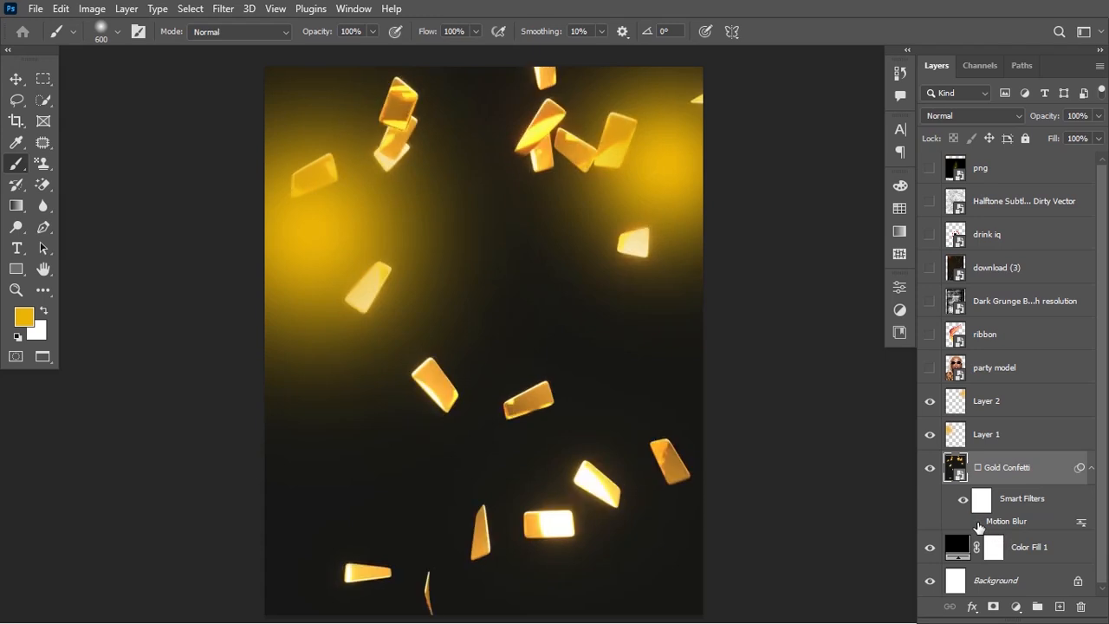
{"action": "left_click", "coordinate": [978, 522]}
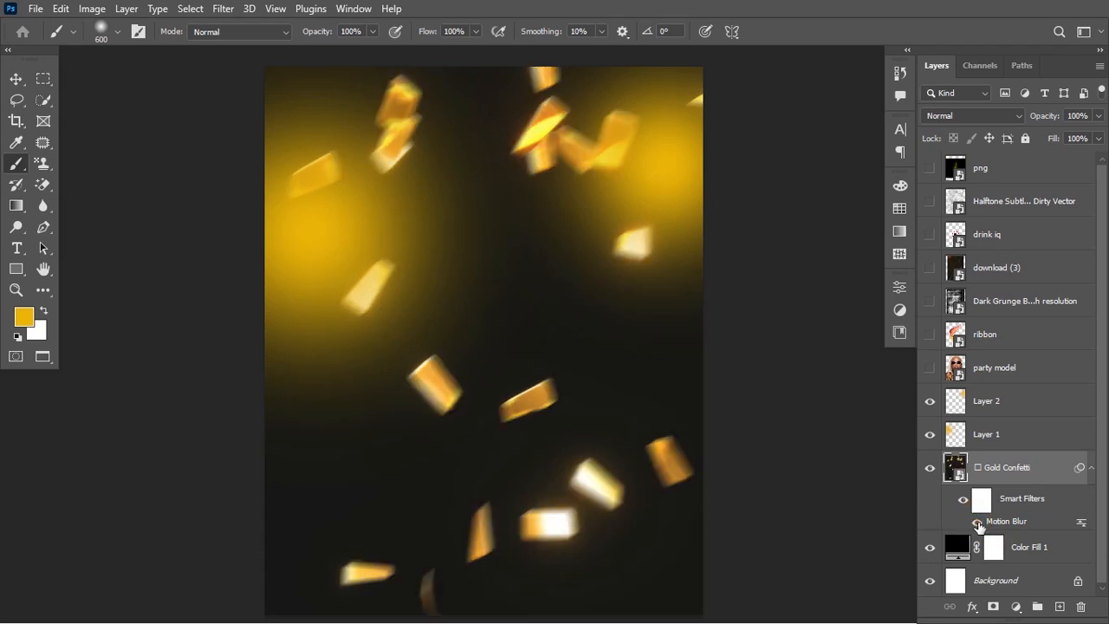
{"action": "left_click", "coordinate": [1092, 467]}
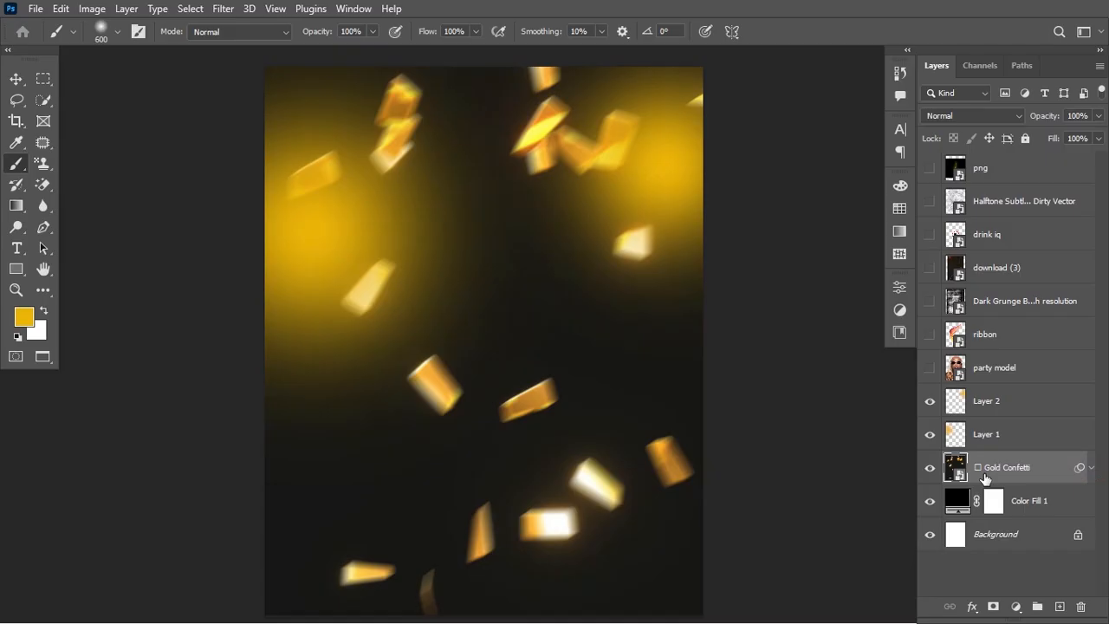
{"action": "left_click", "coordinate": [1092, 466]}
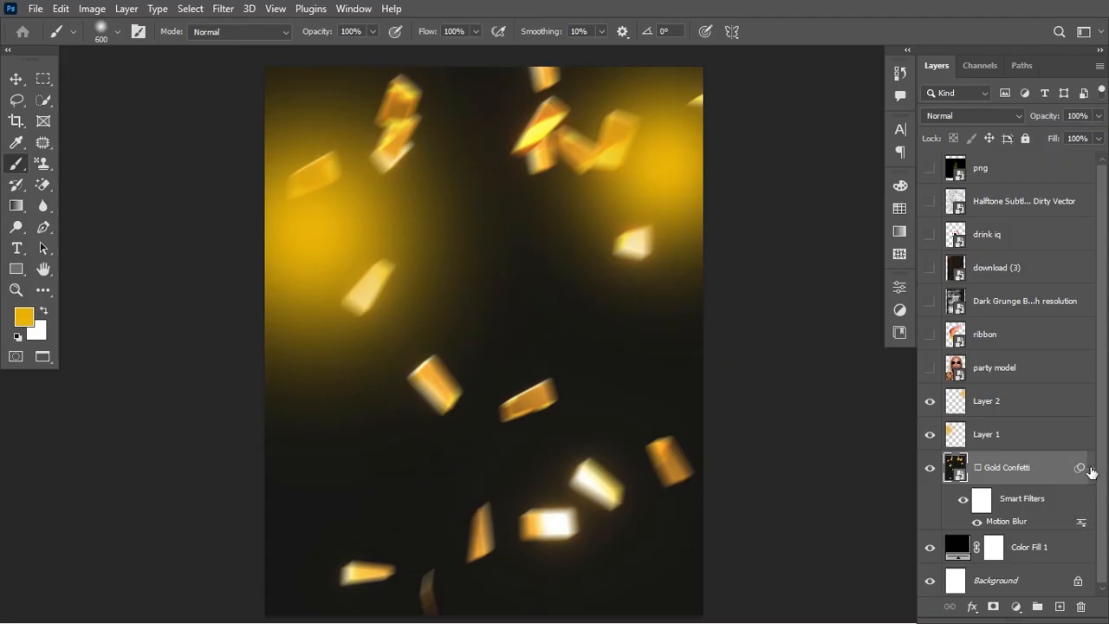
{"action": "left_click", "coordinate": [1091, 469]}
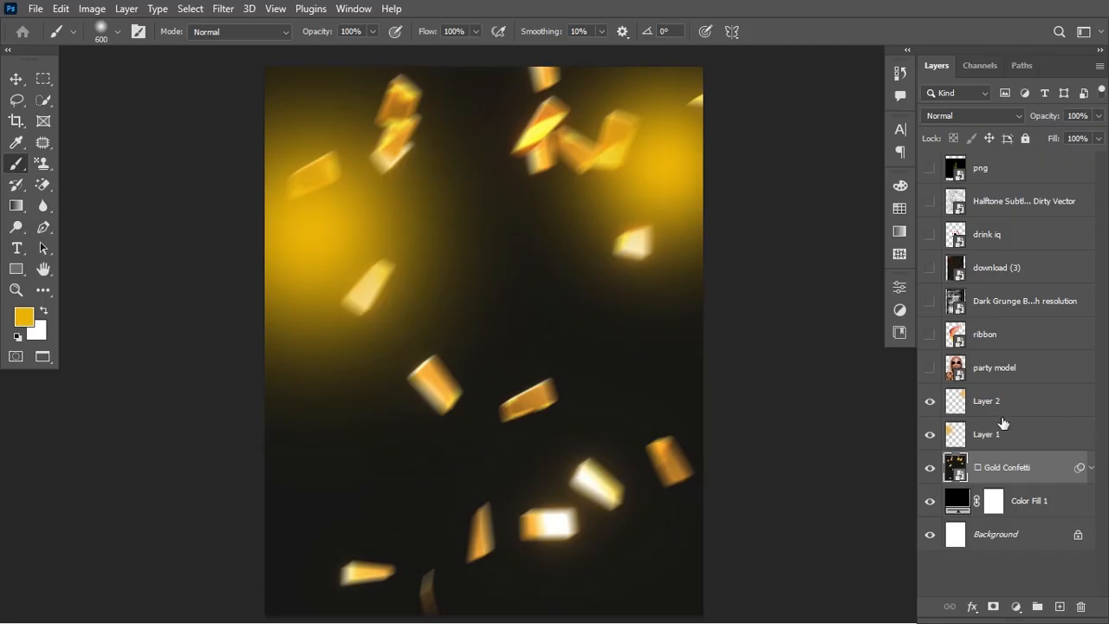
{"action": "left_click", "coordinate": [930, 434]}
{"action": "left_click", "coordinate": [929, 434]}
{"action": "left_click", "coordinate": [930, 401]}
{"action": "left_click", "coordinate": [930, 401]}
Show the party model layer and open it in the Camera Raw Filter with a side-by-side before/after view
{"action": "left_click", "coordinate": [930, 368]}
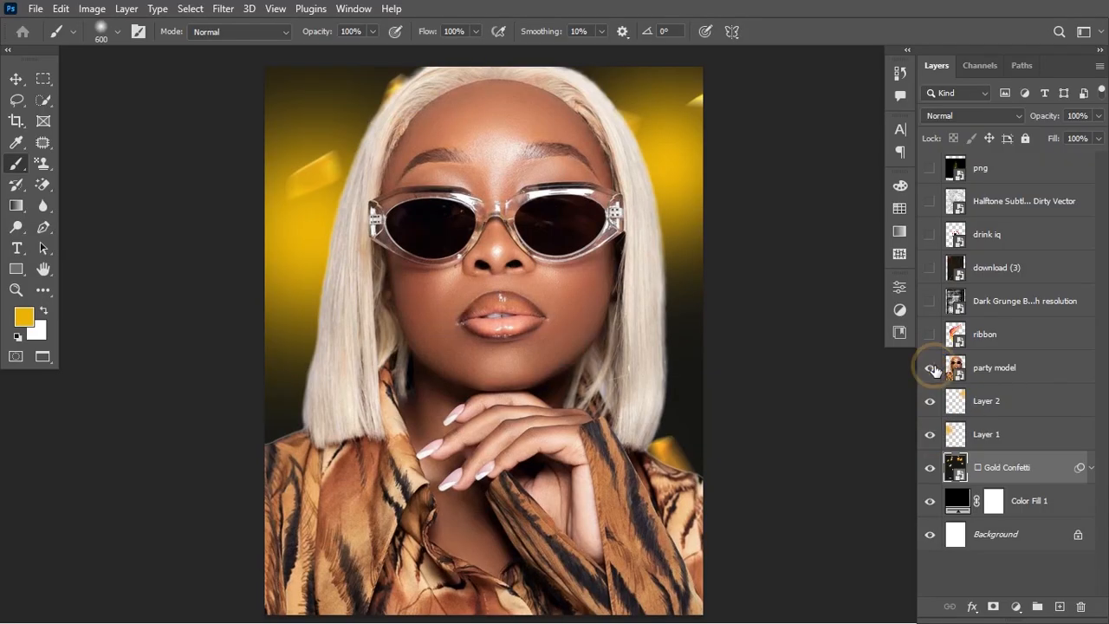
{"action": "left_click", "coordinate": [985, 372]}
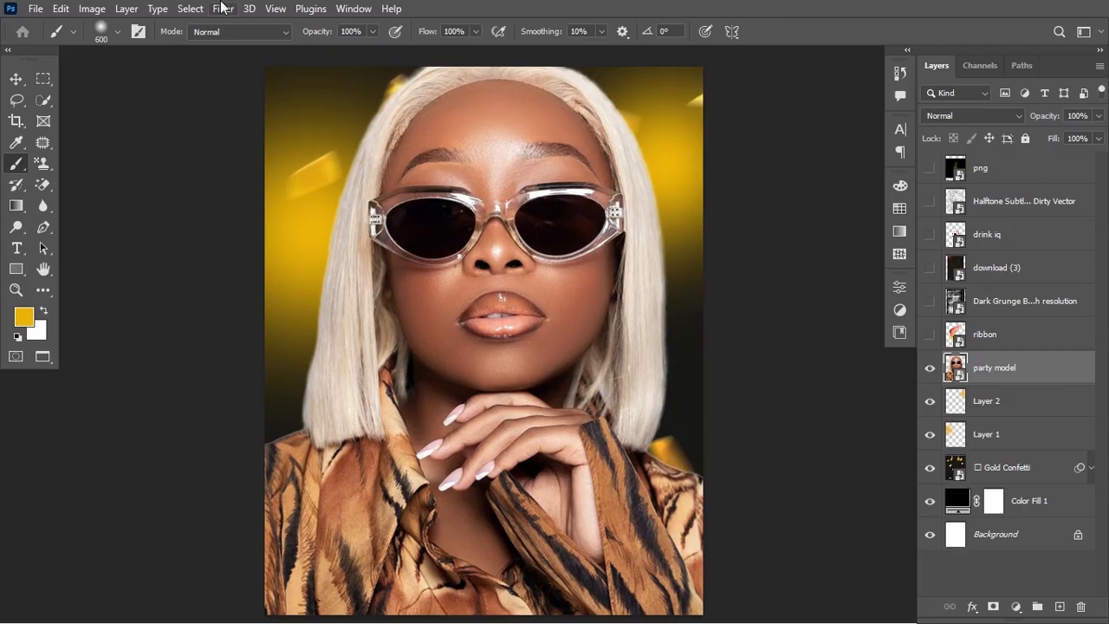
{"action": "left_click", "coordinate": [221, 11]}
{"action": "left_click", "coordinate": [273, 132]}
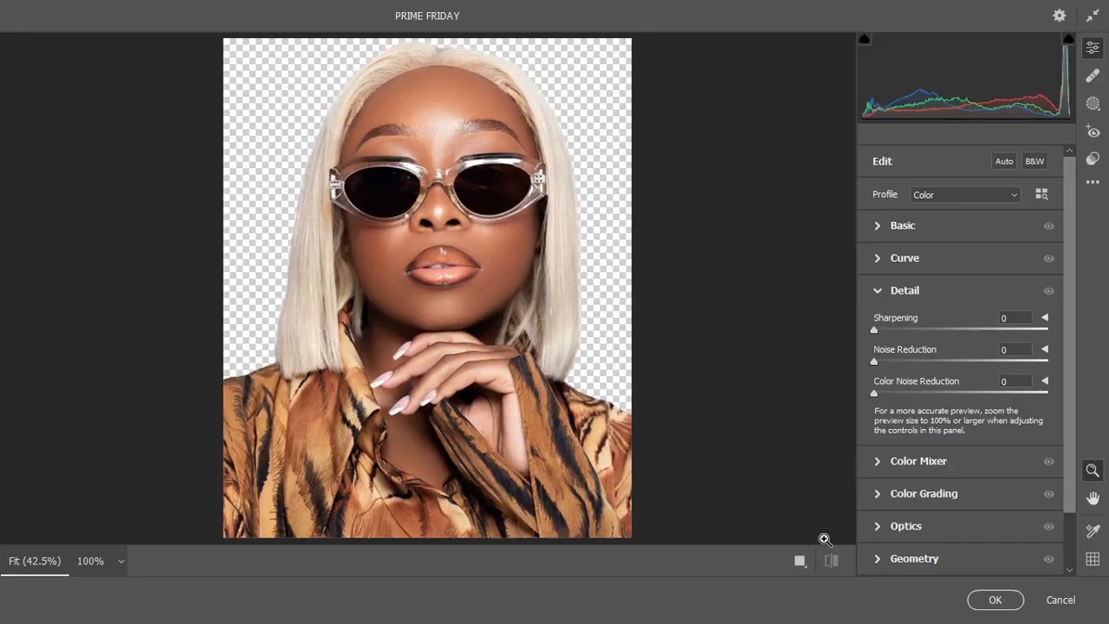
{"action": "left_click", "coordinate": [804, 565]}
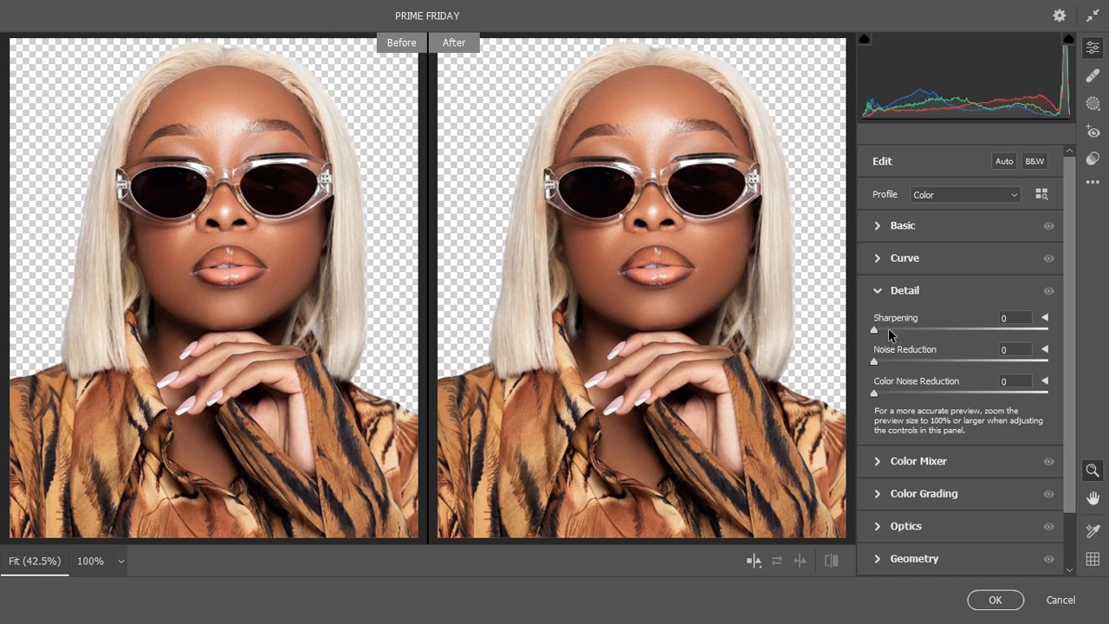
Set the party model's Texture to +100 and Clarity to +23 in the Basic adjustments
{"action": "left_click", "coordinate": [882, 227]}
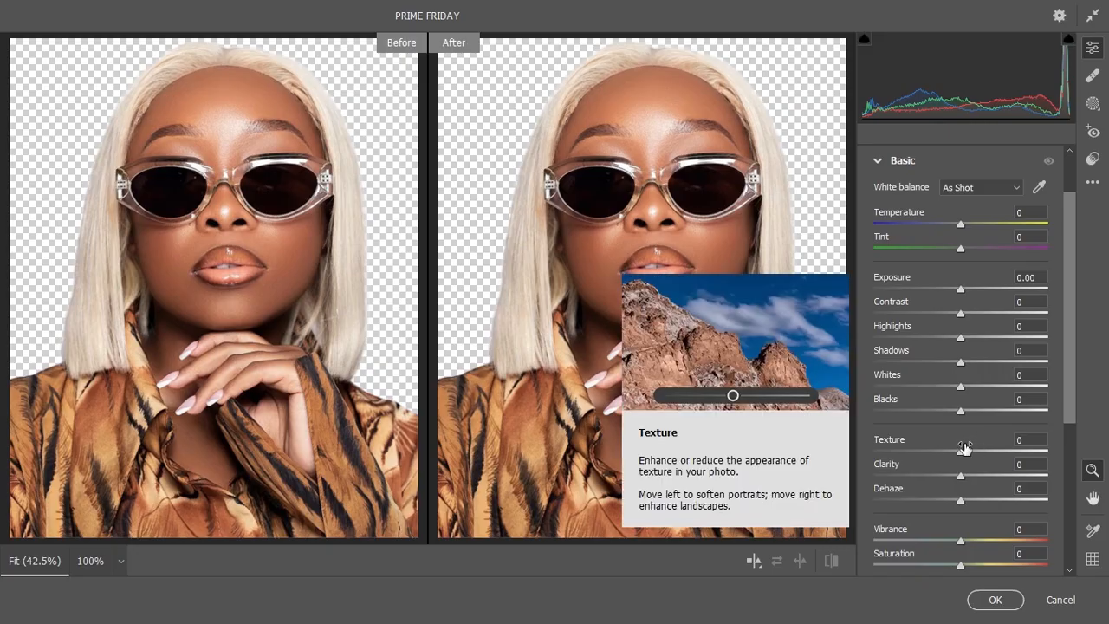
{"action": "left_click_drag", "start_coordinate": [960, 454], "coordinate": [1051, 455]}
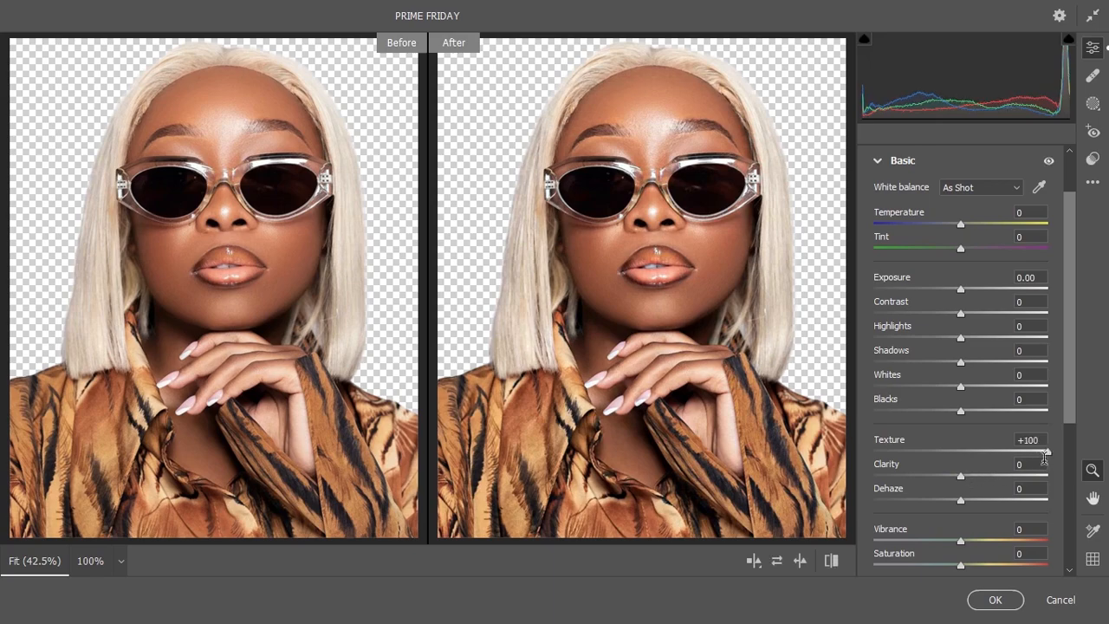
{"action": "left_click_drag", "start_coordinate": [962, 479], "coordinate": [971, 478]}
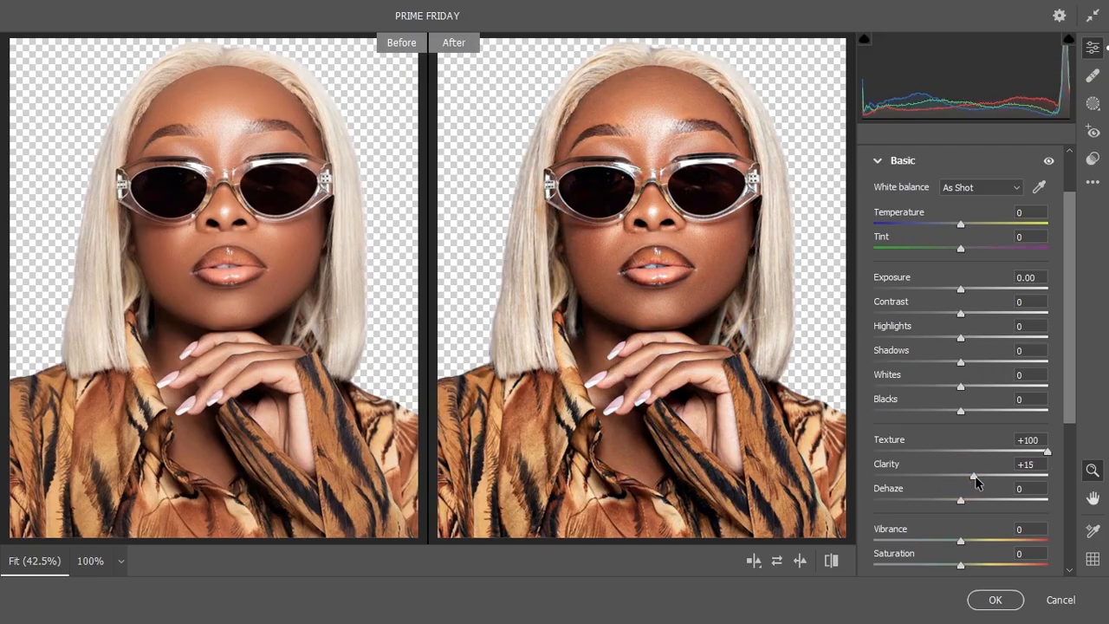
{"action": "left_click_drag", "start_coordinate": [978, 476], "coordinate": [981, 476]}
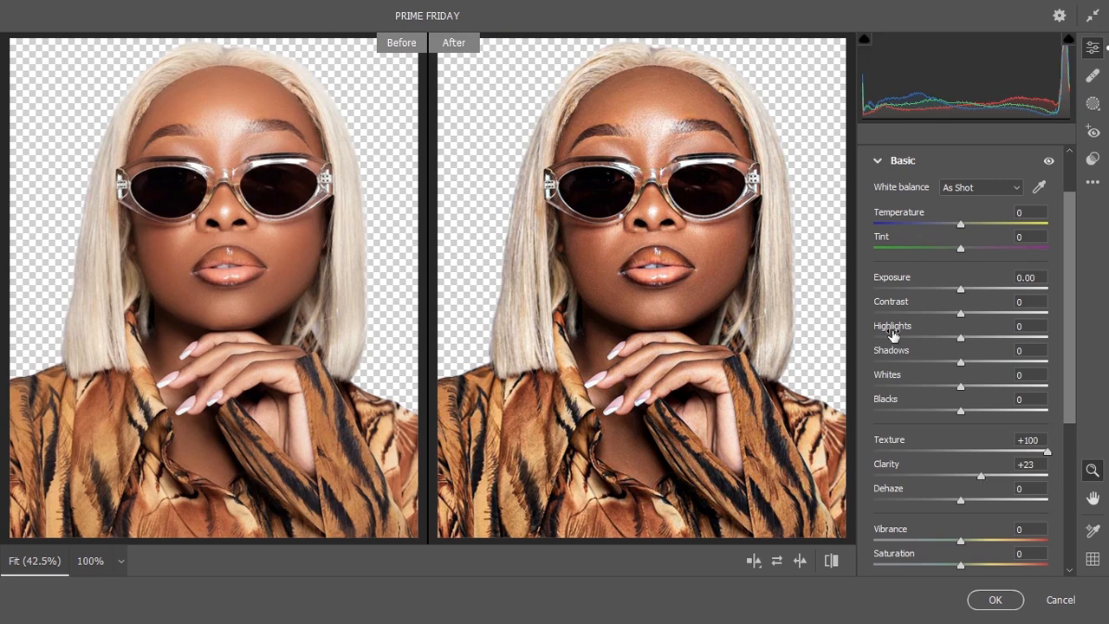
Add Sharpening and Noise Reduction to the party model in the Detail adjustments, apply the Camera Raw filter and collapse its smart filter list
{"action": "left_click", "coordinate": [879, 161]}
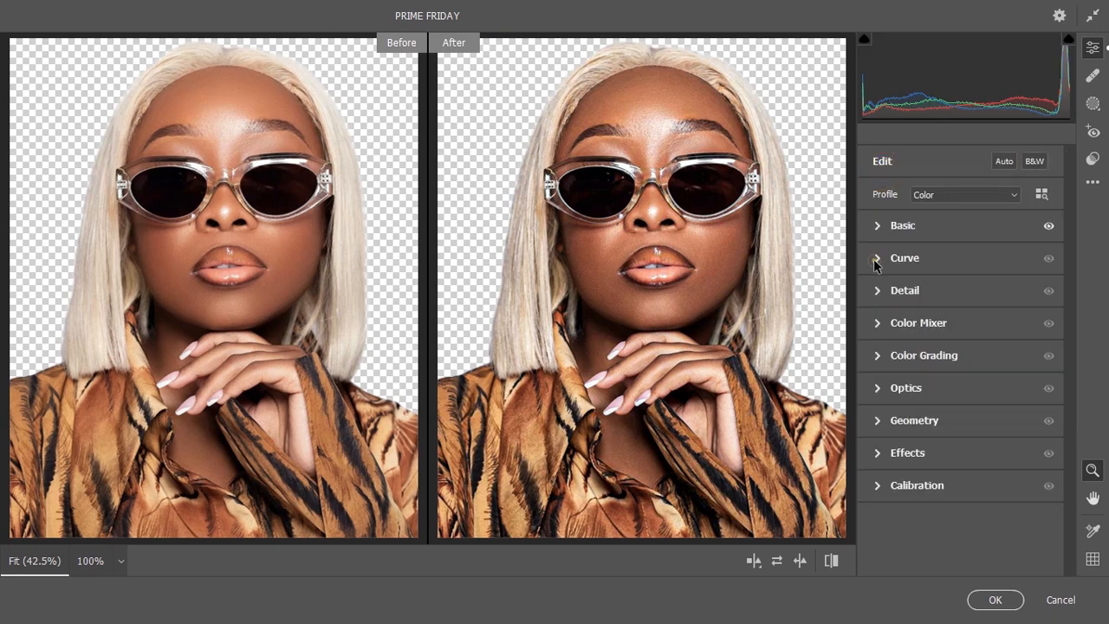
{"action": "left_click", "coordinate": [877, 258]}
{"action": "left_click", "coordinate": [877, 186]}
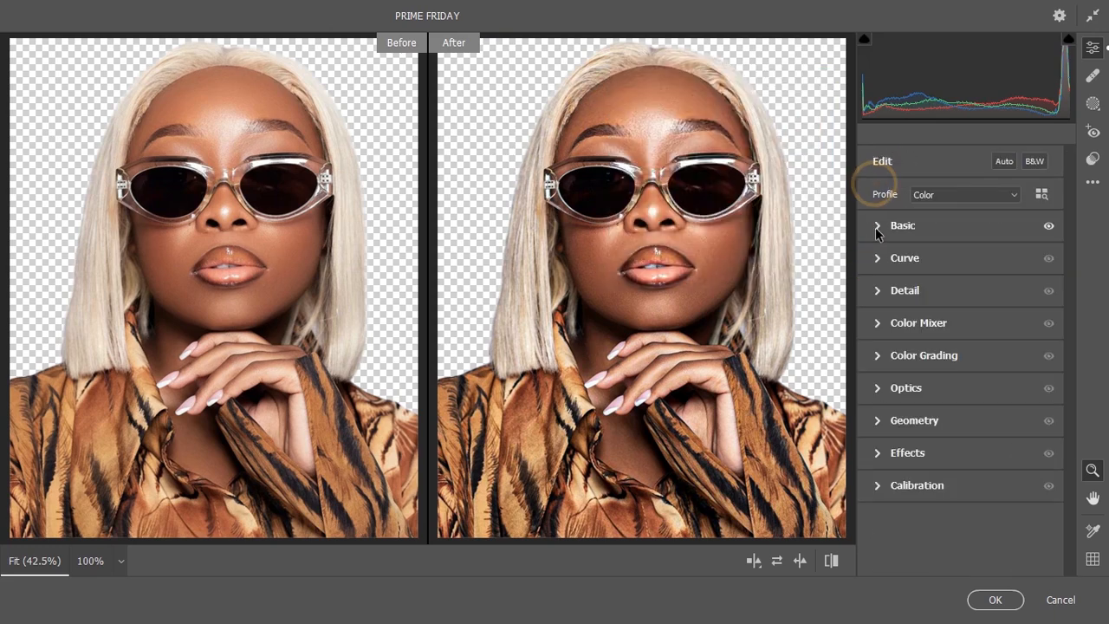
{"action": "left_click", "coordinate": [876, 294]}
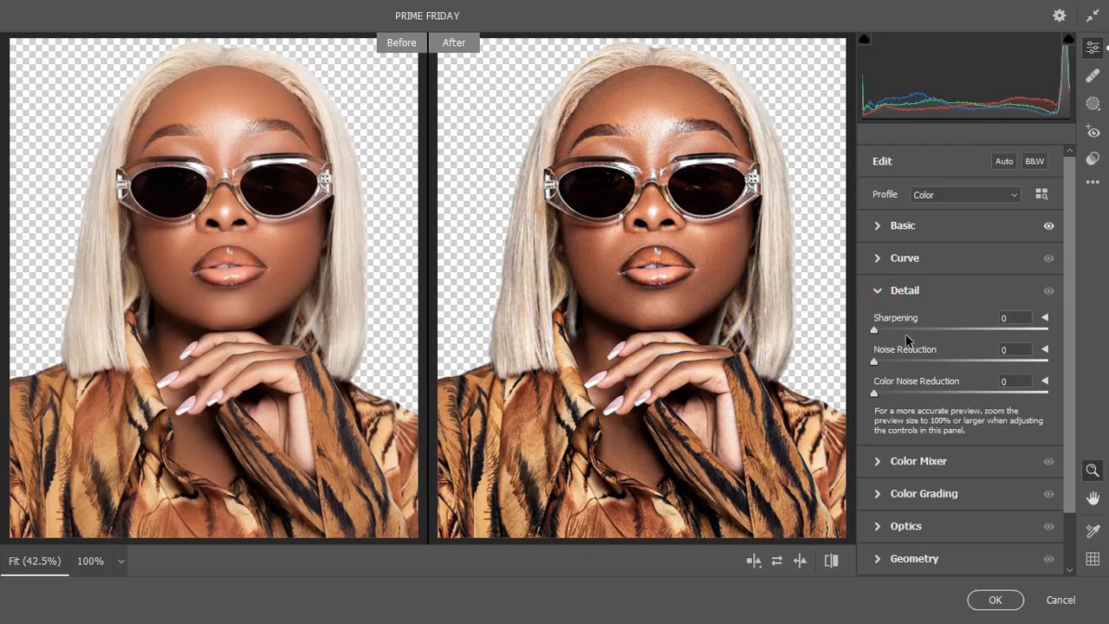
{"action": "left_click_drag", "start_coordinate": [910, 330], "coordinate": [932, 331]}
{"action": "left_click_drag", "start_coordinate": [890, 358], "coordinate": [891, 364]}
{"action": "left_click", "coordinate": [1002, 599]}
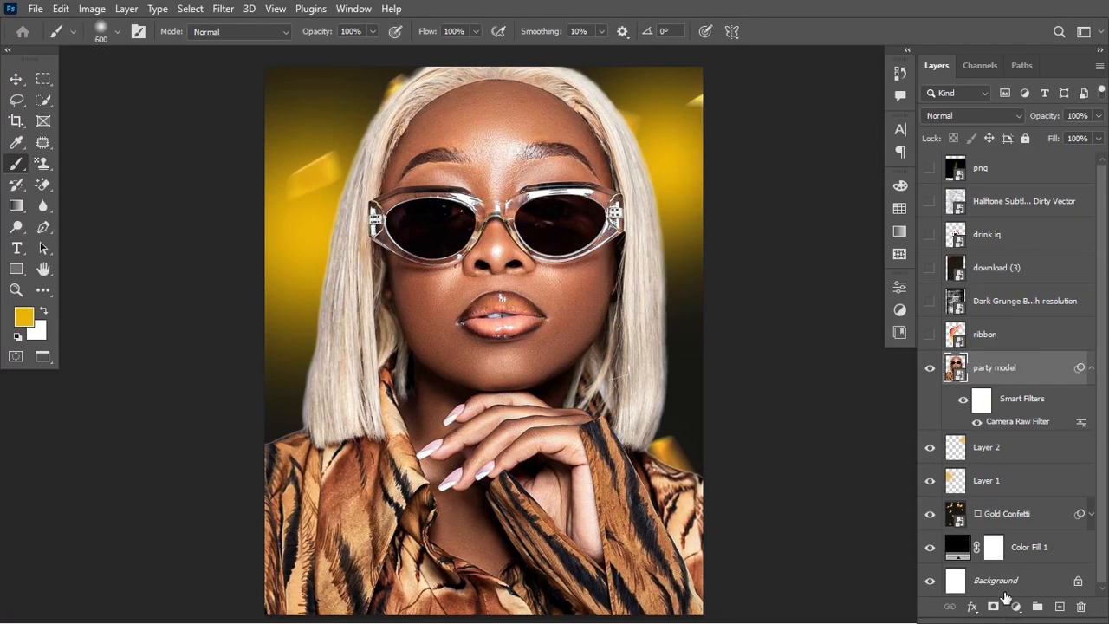
{"action": "left_click", "coordinate": [1092, 369]}
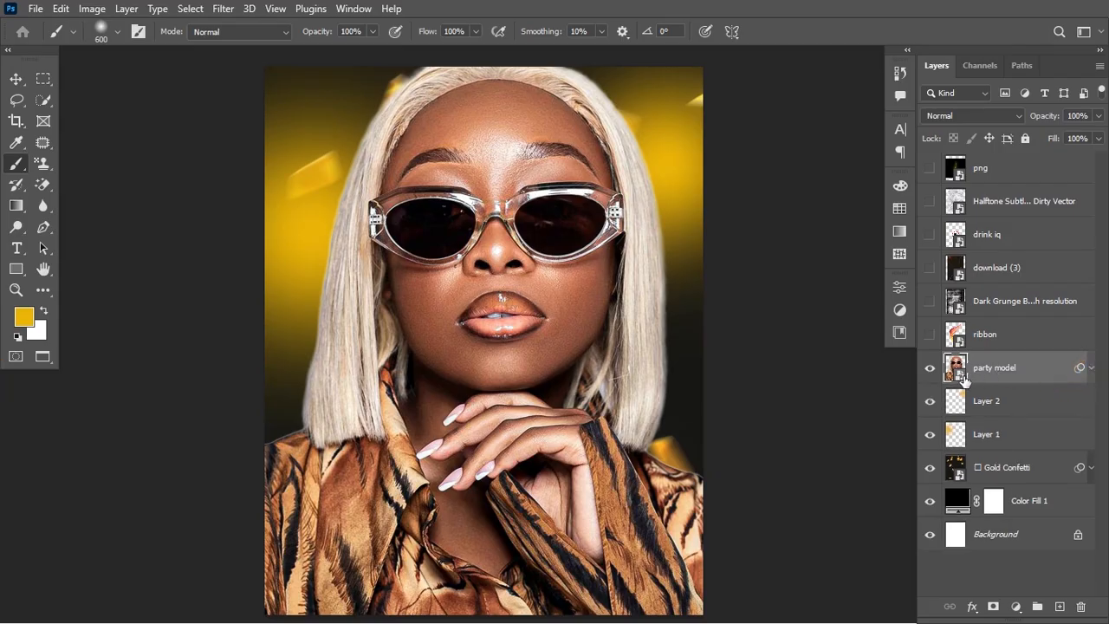
Add a Color Balance adjustment layer above the party model and set the Midtones Yellow–Blue value to -7
{"action": "left_click", "coordinate": [1015, 607]}
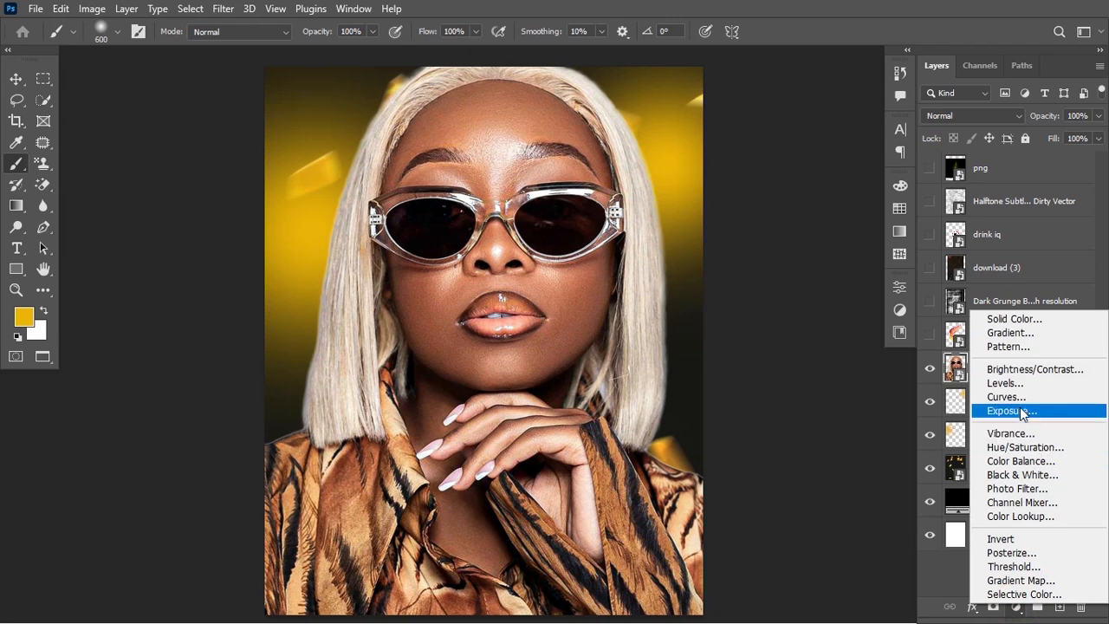
{"action": "left_click", "coordinate": [1019, 461]}
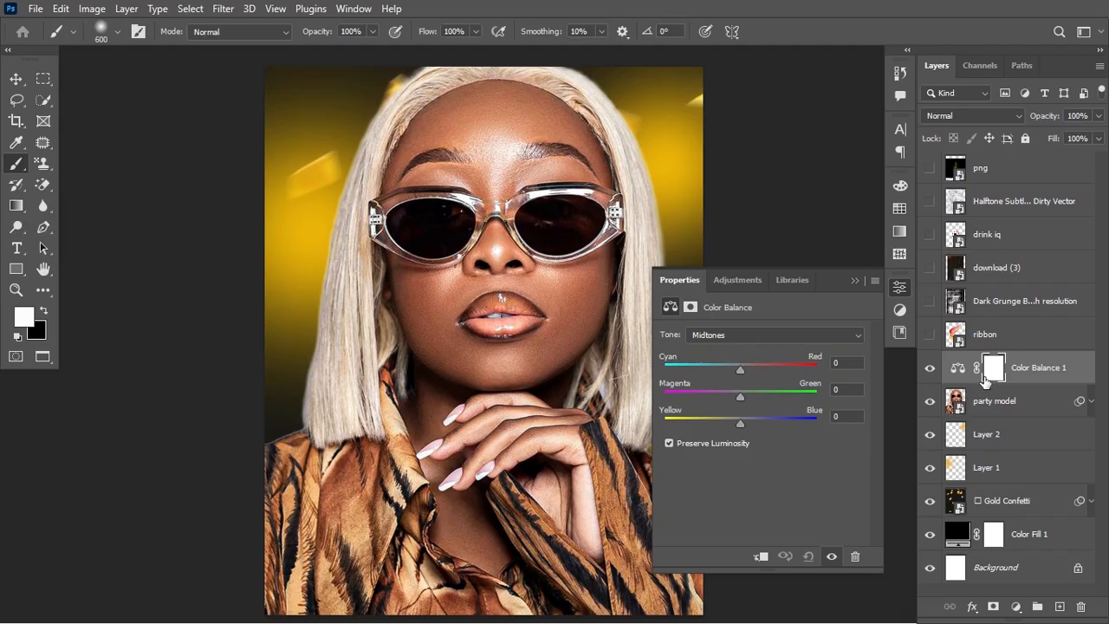
{"action": "left_click", "coordinate": [957, 367]}
{"action": "left_click", "coordinate": [770, 333]}
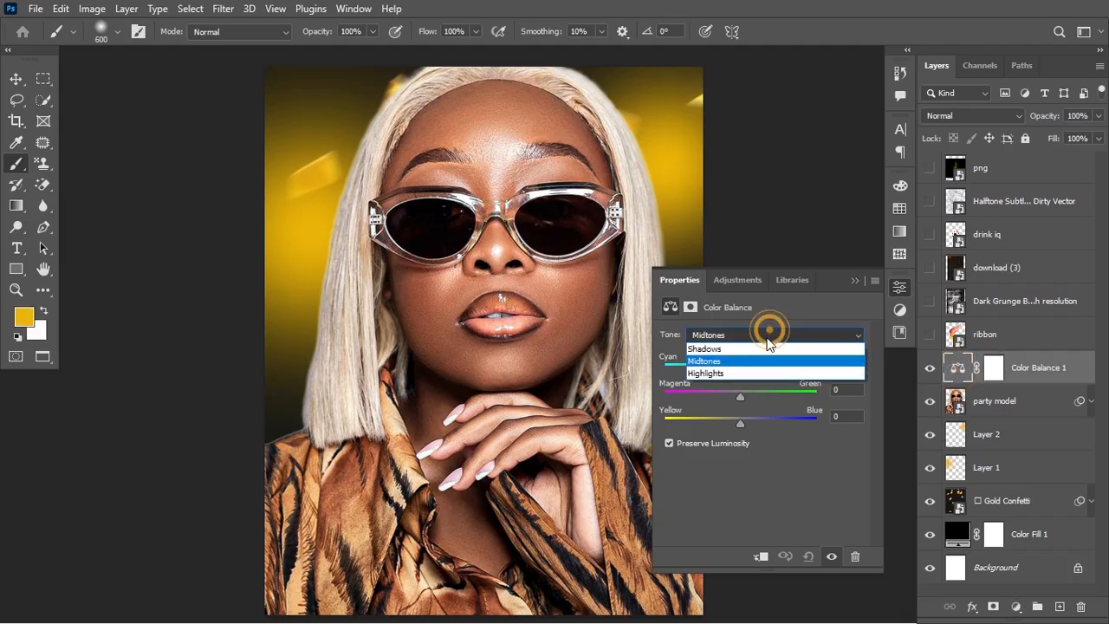
{"action": "left_click", "coordinate": [752, 361]}
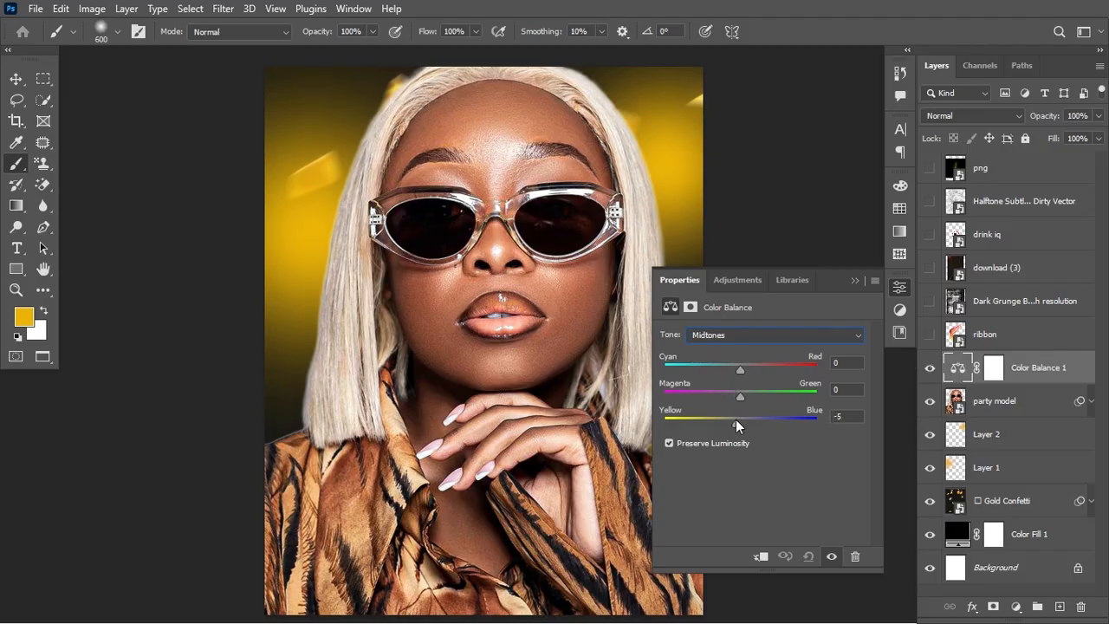
{"action": "left_click_drag", "start_coordinate": [736, 419], "coordinate": [734, 420]}
{"action": "left_click_drag", "start_coordinate": [734, 420], "coordinate": [735, 419]}
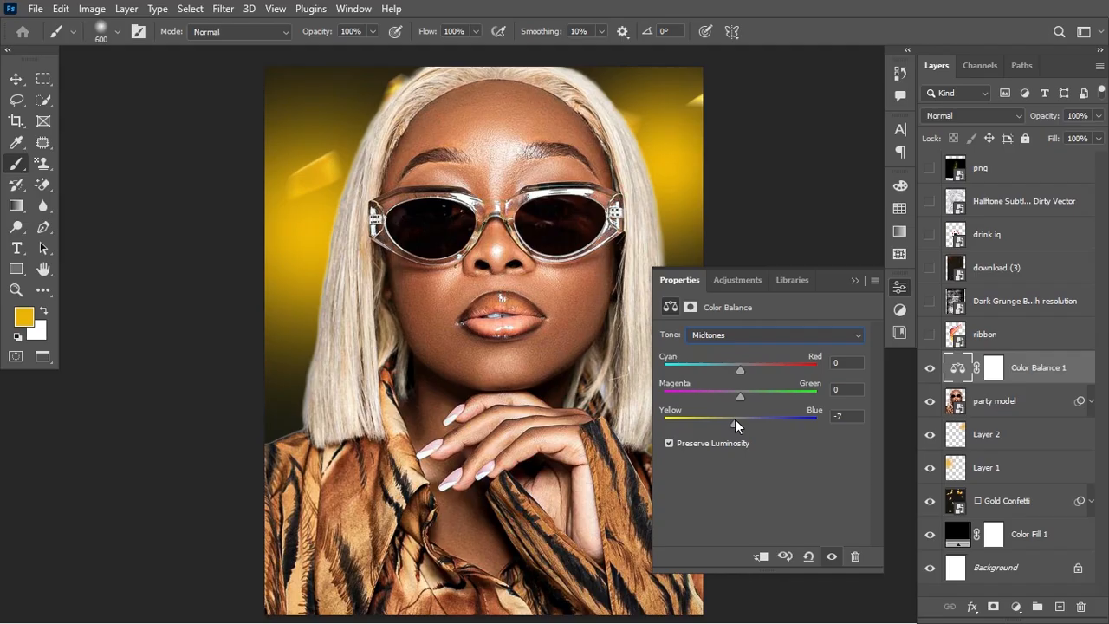
Set the Yellow–Blue value of the Color Balance adjustment's Highlights to -9
{"action": "left_click", "coordinate": [771, 333]}
{"action": "left_click", "coordinate": [759, 373]}
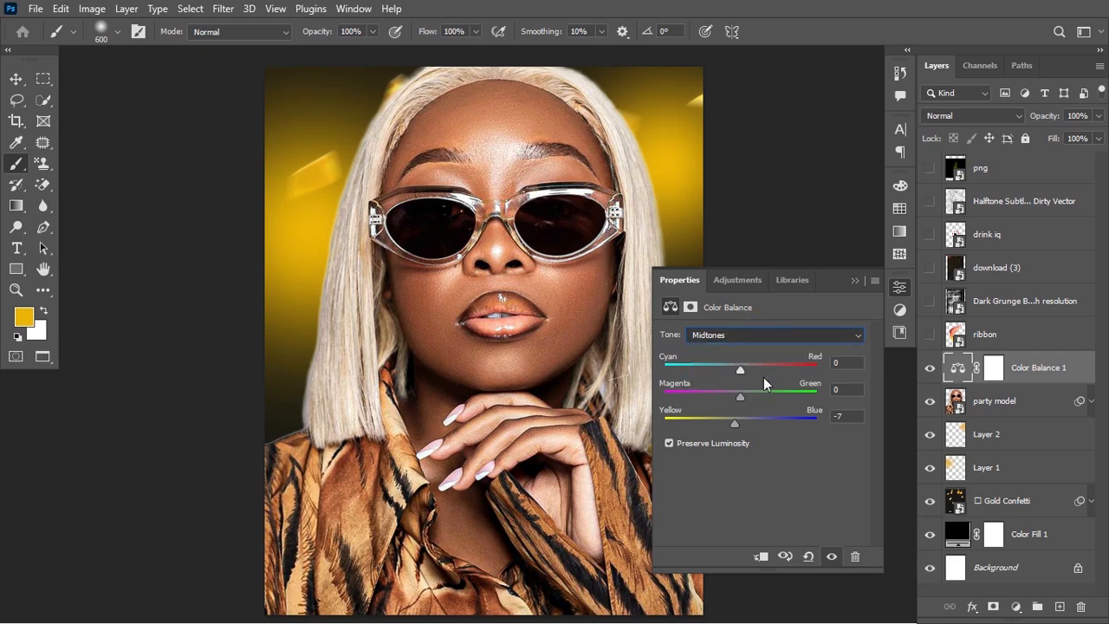
{"action": "left_click_drag", "start_coordinate": [741, 418], "coordinate": [732, 421]}
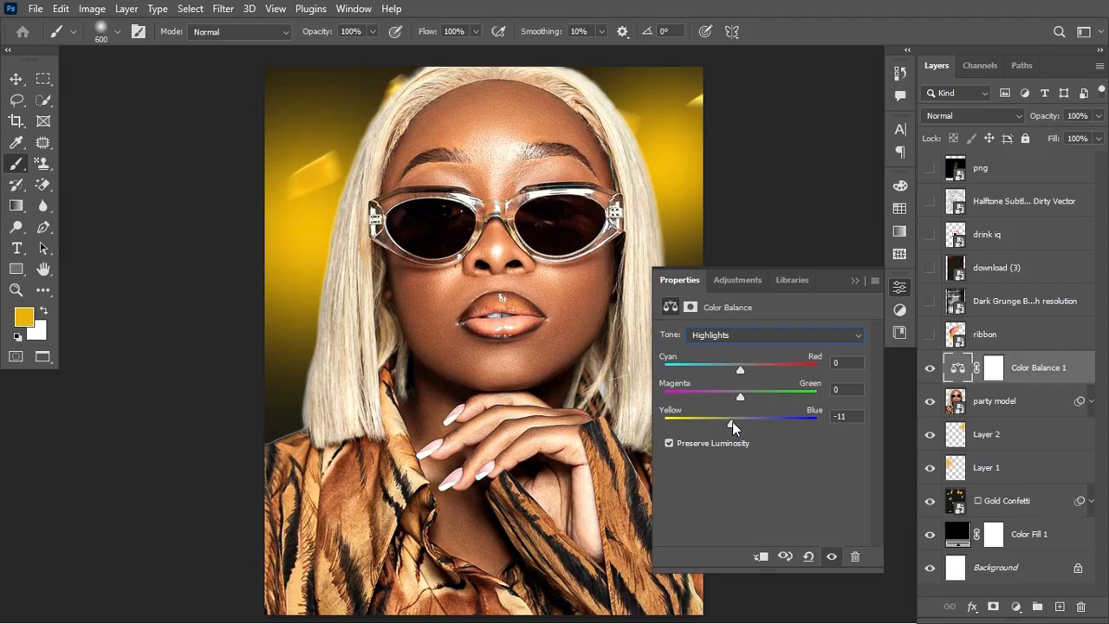
{"action": "left_click_drag", "start_coordinate": [732, 421], "coordinate": [733, 421]}
{"action": "left_click", "coordinate": [1065, 361]}
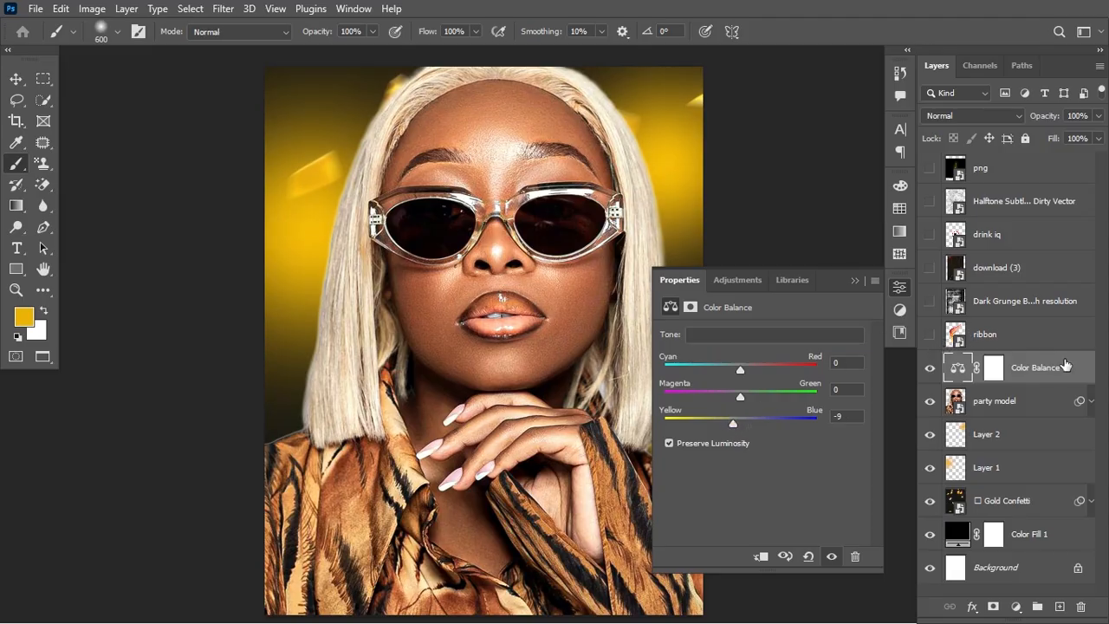
Duplicate the glow layers Layer 1 and Layer 2 and place the copies above the Color Balance adjustment
{"action": "left_click", "coordinate": [1041, 405]}
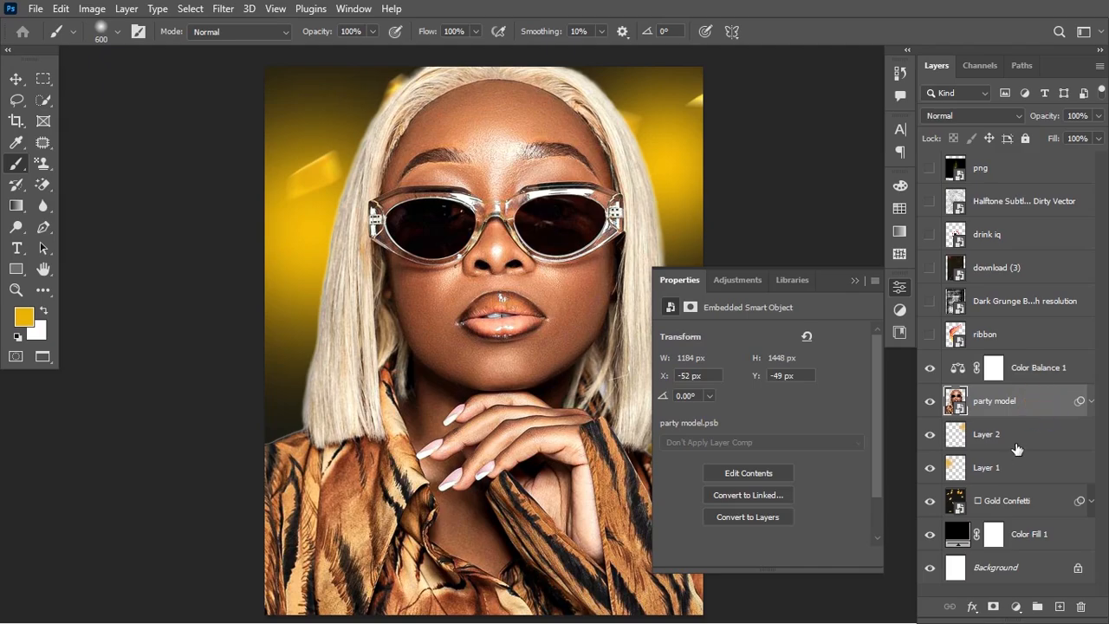
{"action": "left_click", "coordinate": [1021, 436]}
{"action": "left_click", "coordinate": [1018, 470], "text": "shift"}
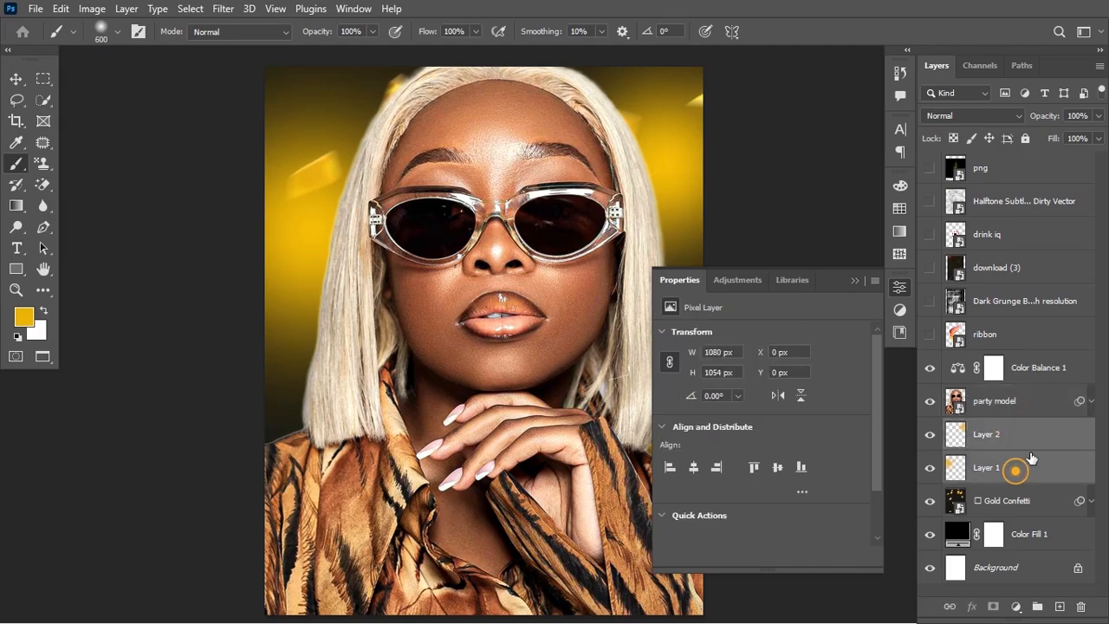
{"action": "left_click", "coordinate": [930, 434]}
{"action": "left_click", "coordinate": [930, 434]}
{"action": "left_click_drag", "start_coordinate": [1021, 433], "coordinate": [1021, 367]}
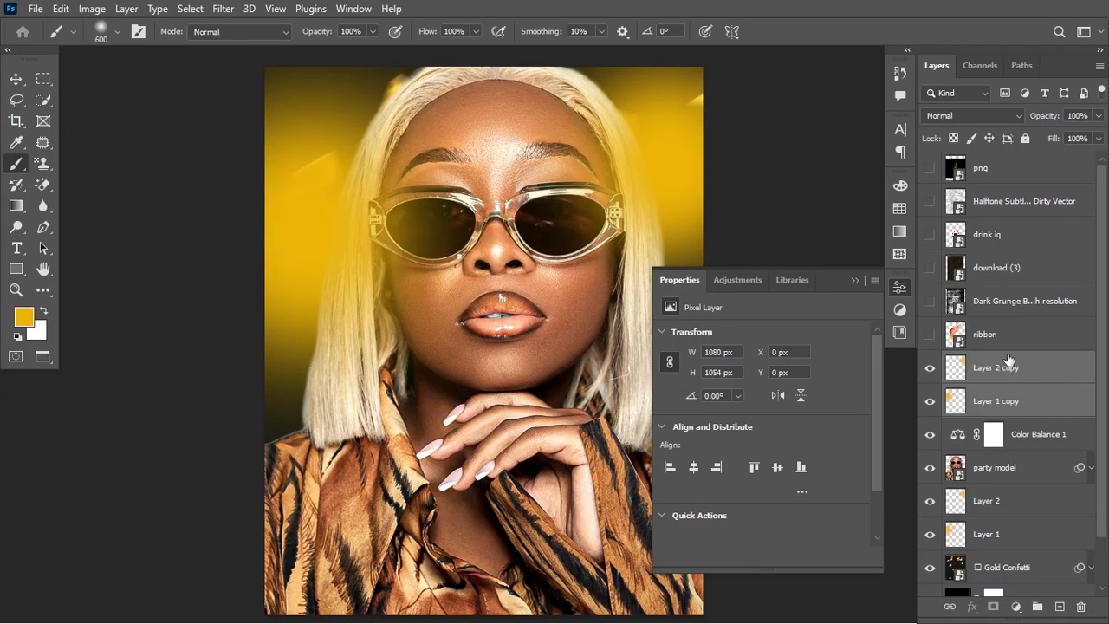
Set both copied glow layers to the Overlay blend mode and compare the artwork with and without Layer 2 copy
{"action": "left_click", "coordinate": [1001, 110]}
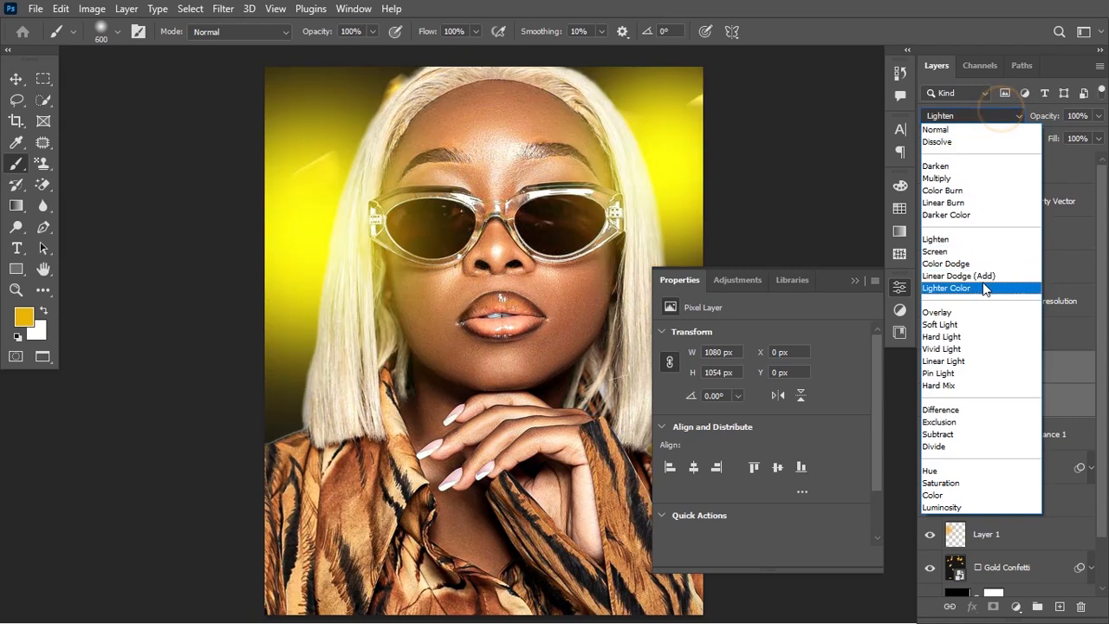
{"action": "left_click", "coordinate": [964, 309]}
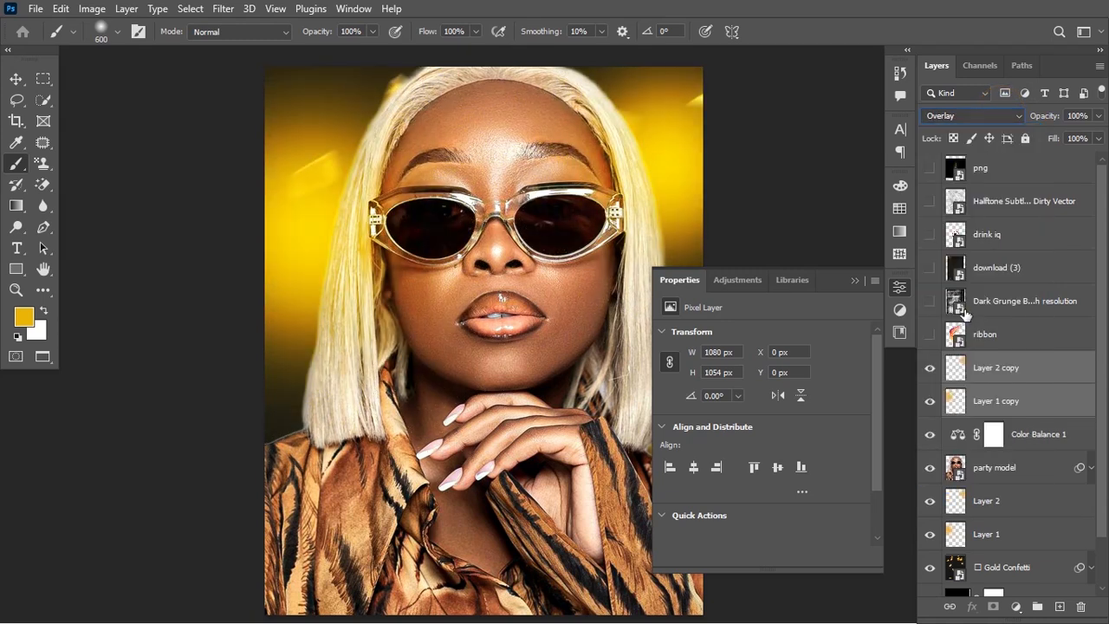
{"action": "left_click", "coordinate": [930, 368]}
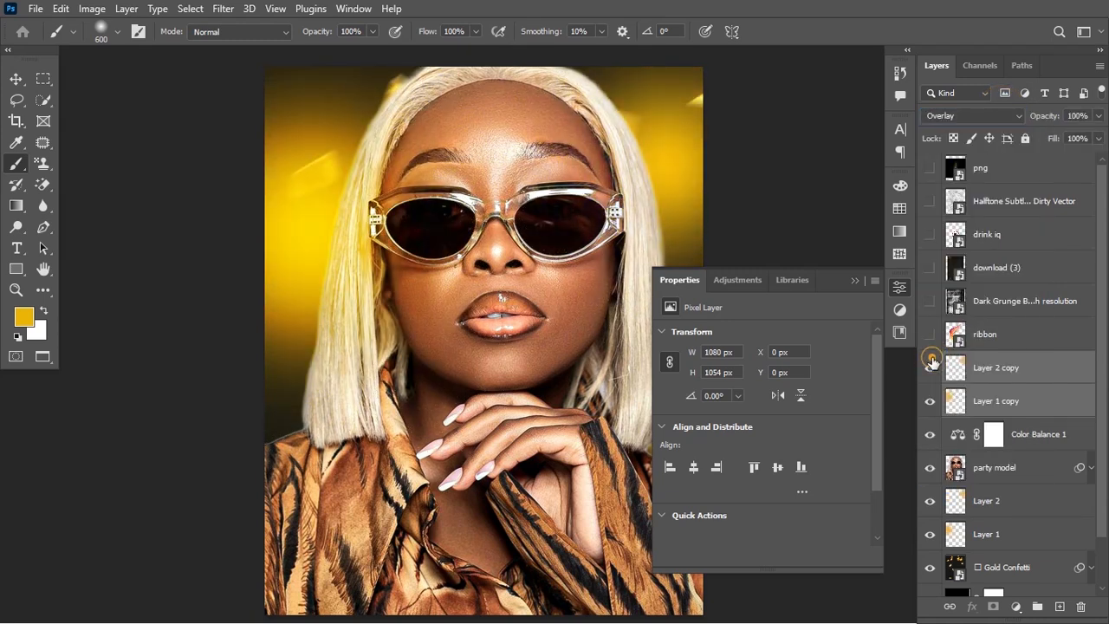
{"action": "left_click", "coordinate": [931, 367]}
Enlarge Layer 2 copy proportionally from its upper corner to about 626 x 785 px, extending the glow further over the face
{"action": "left_click", "coordinate": [1000, 368]}
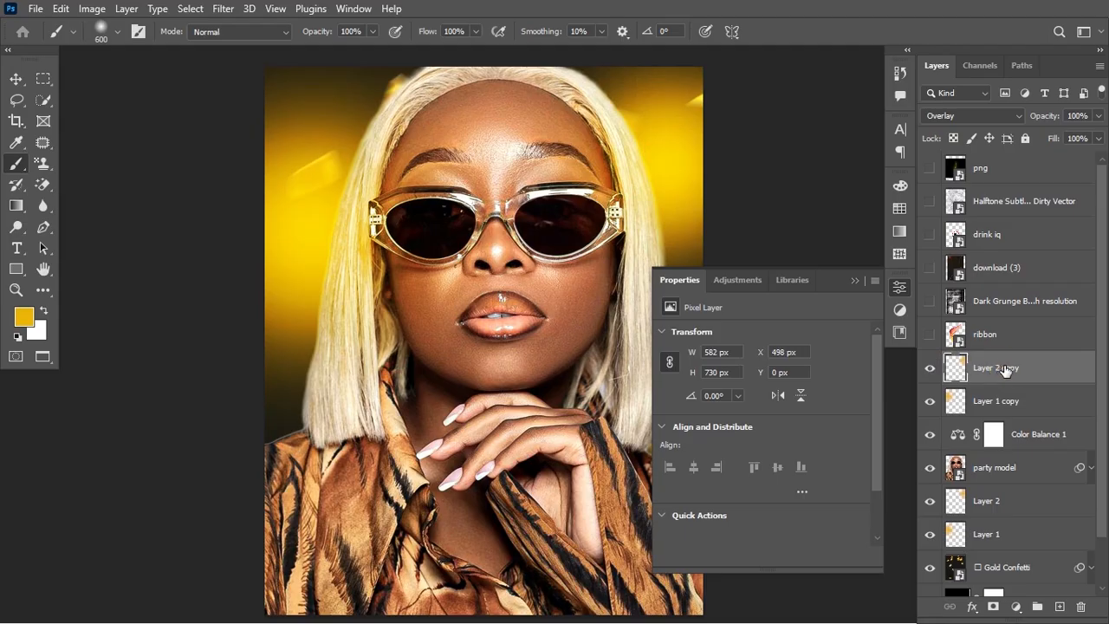
{"action": "key", "text": "ctrl+t"}
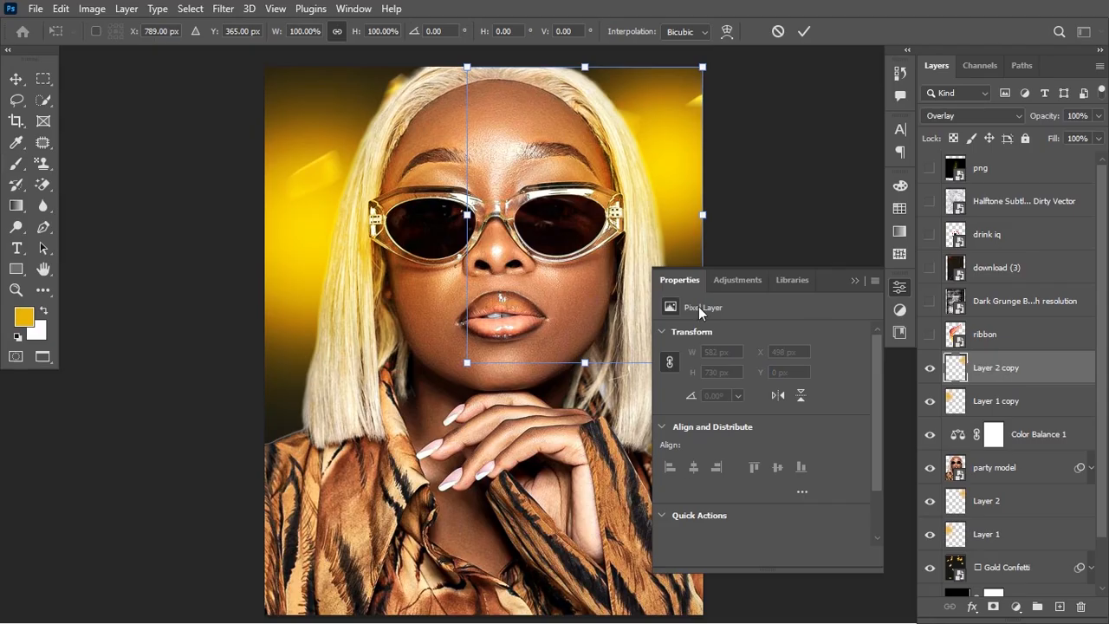
{"action": "left_click_drag", "start_coordinate": [469, 362], "coordinate": [450, 384]}
{"action": "key", "text": "Return"}
{"action": "key", "text": "b"}
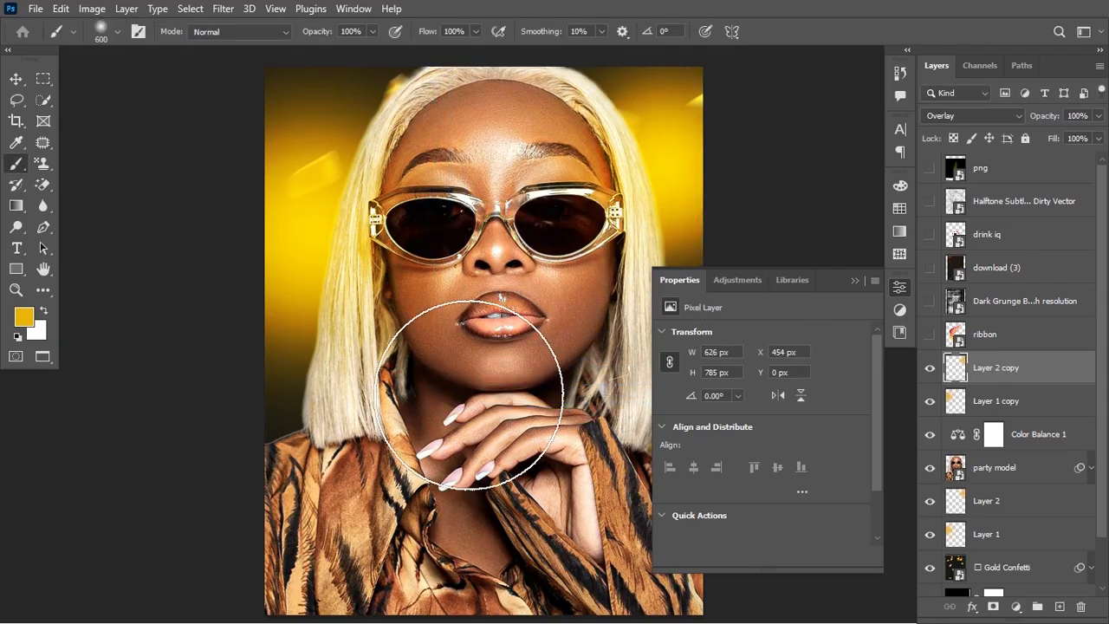
Enlarge Layer 1 copy proportionally to about 102.75% and collapse the layer properties
{"action": "left_click", "coordinate": [1018, 401]}
{"action": "key", "text": "ctrl+t"}
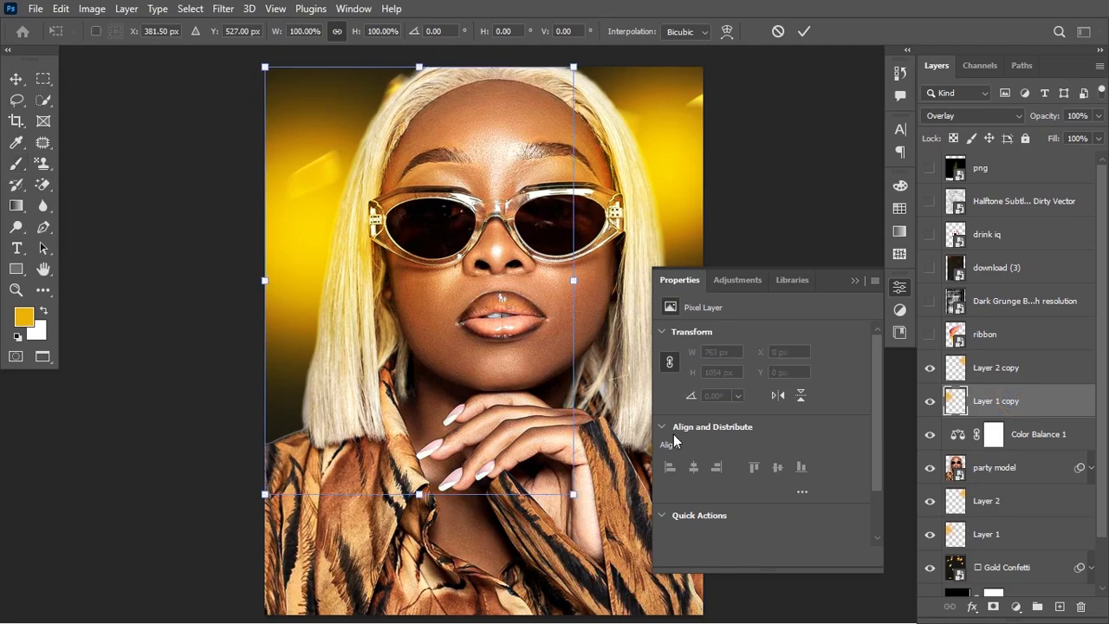
{"action": "left_click_drag", "start_coordinate": [573, 491], "coordinate": [582, 505]}
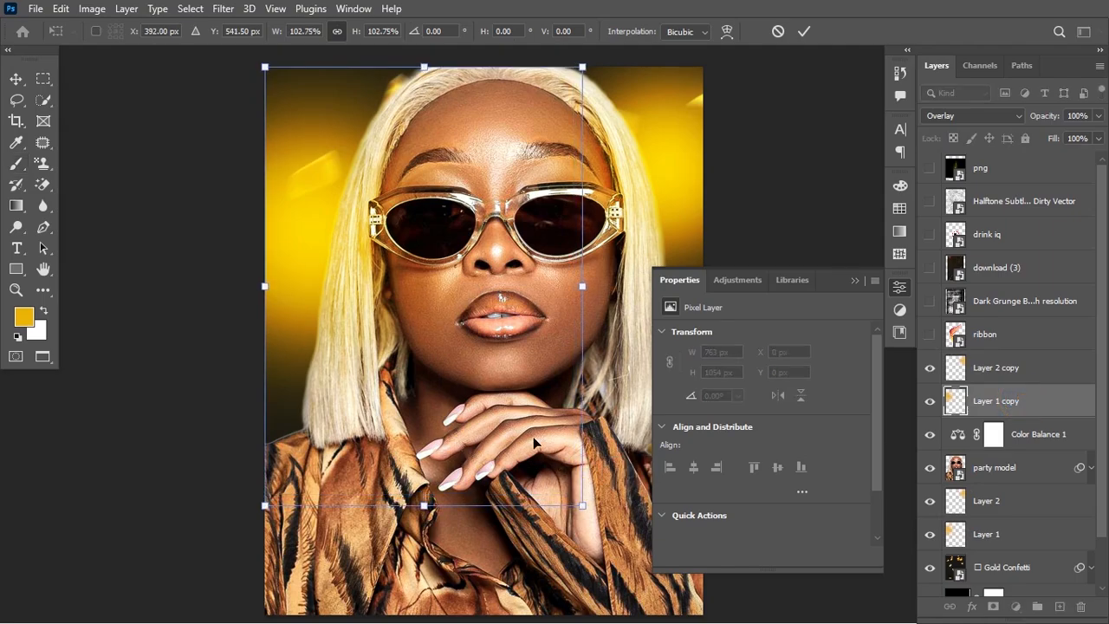
{"action": "key", "text": "Return"}
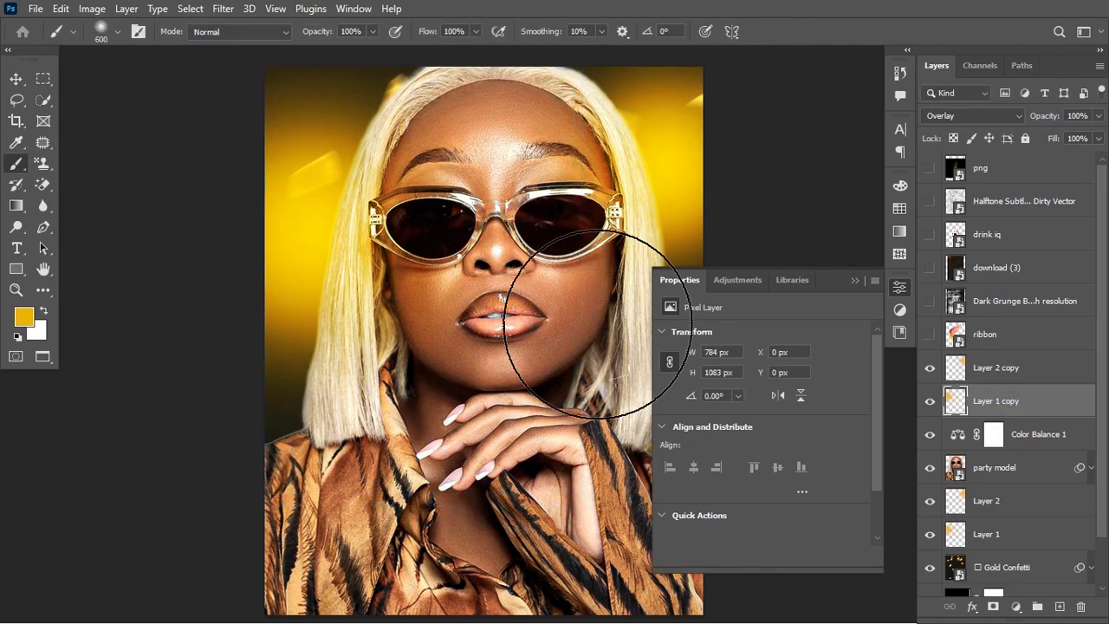
{"action": "left_click", "coordinate": [853, 281]}
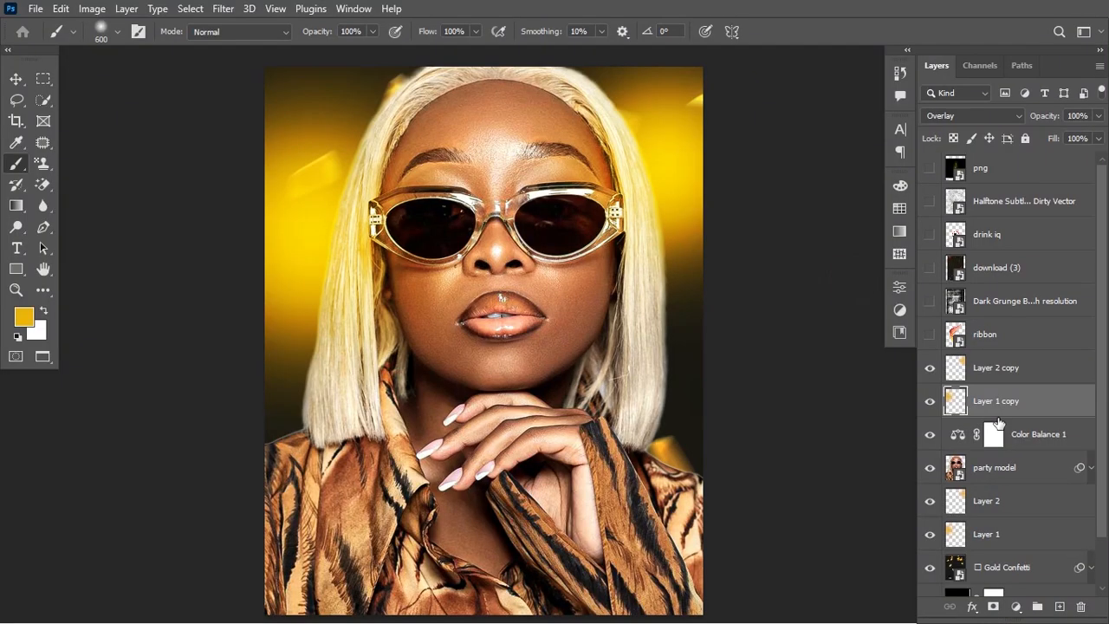
Compare the artwork with and without the party model and add a white layer mask to the party model layer
{"action": "left_click", "coordinate": [931, 469]}
{"action": "left_click", "coordinate": [931, 469]}
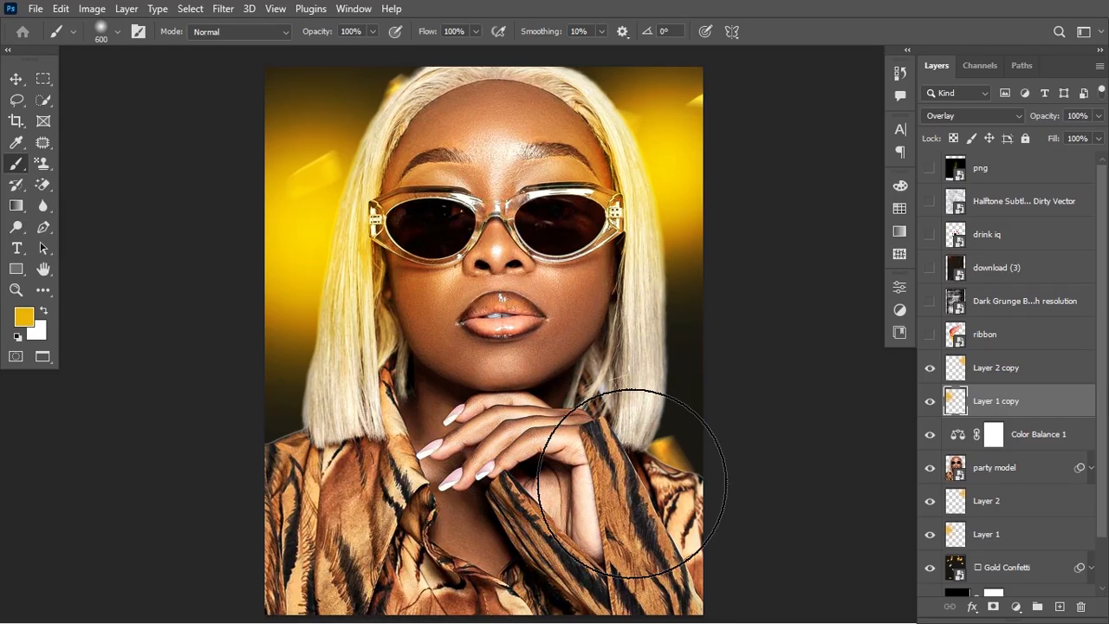
{"action": "left_click", "coordinate": [999, 478]}
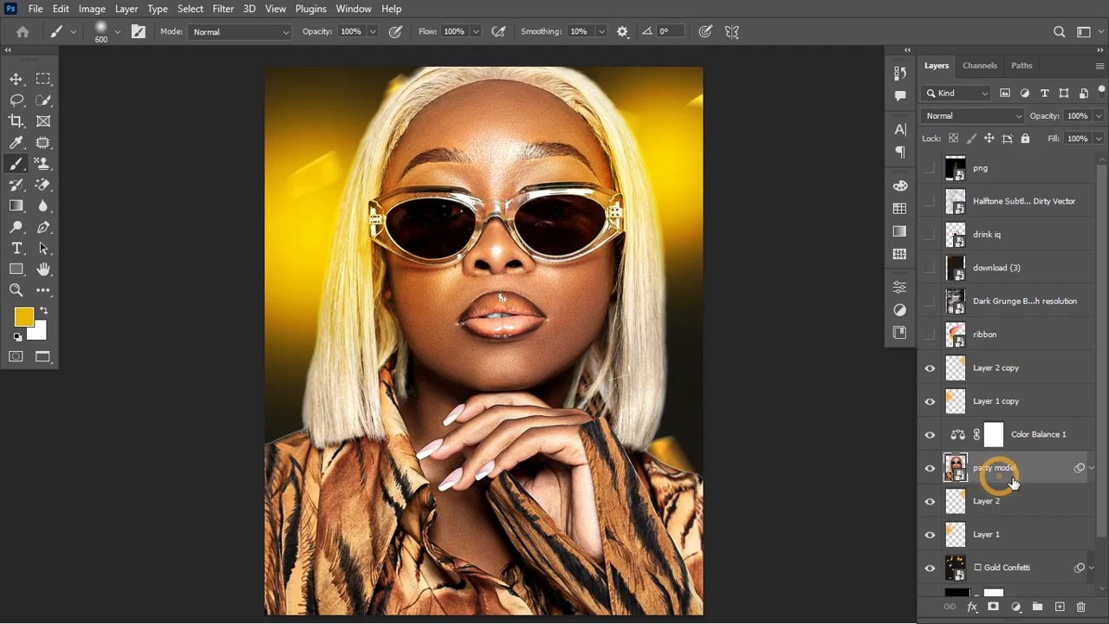
{"action": "left_click", "coordinate": [930, 469]}
{"action": "left_click", "coordinate": [931, 469]}
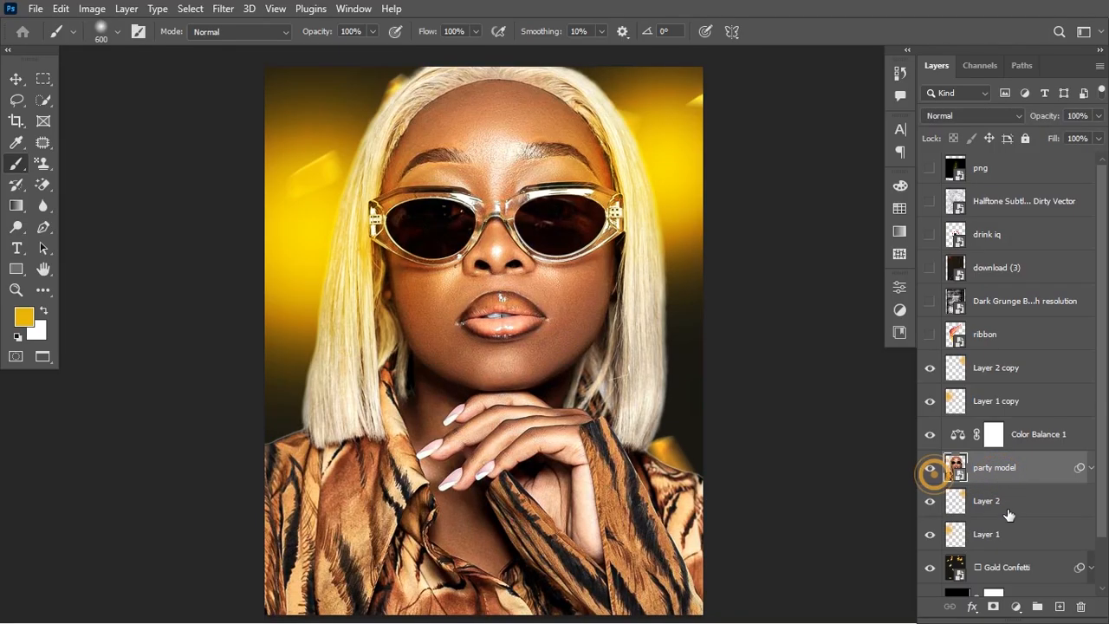
{"action": "left_click", "coordinate": [994, 607]}
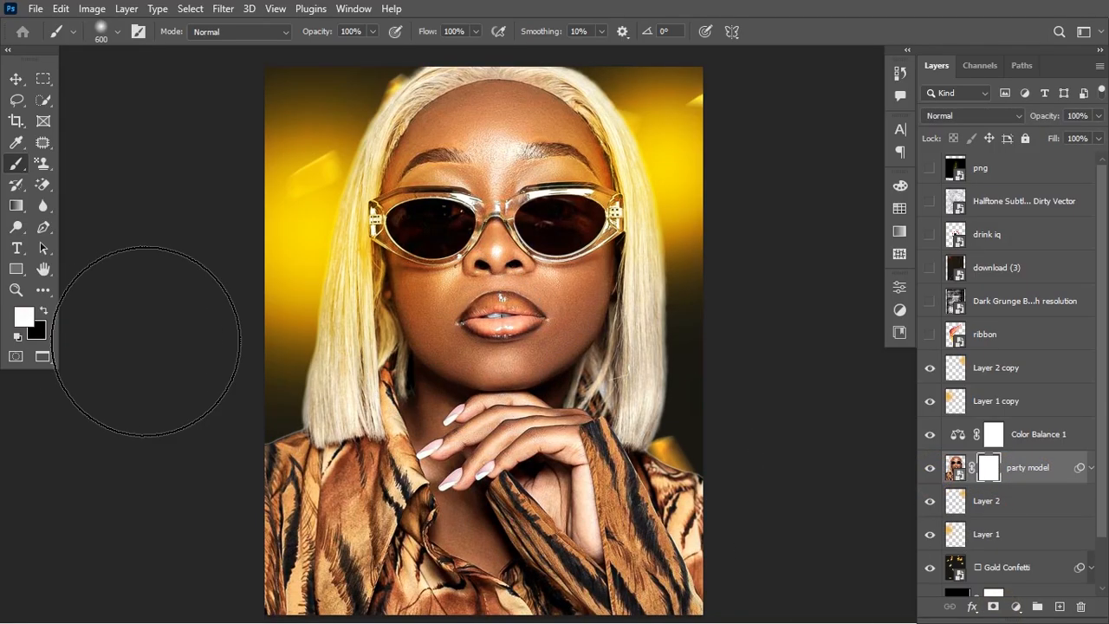
Paint black with the soft 600 px brush along the bottom of the party model's mask to fade the shirt into the background
{"action": "left_click", "coordinate": [44, 312]}
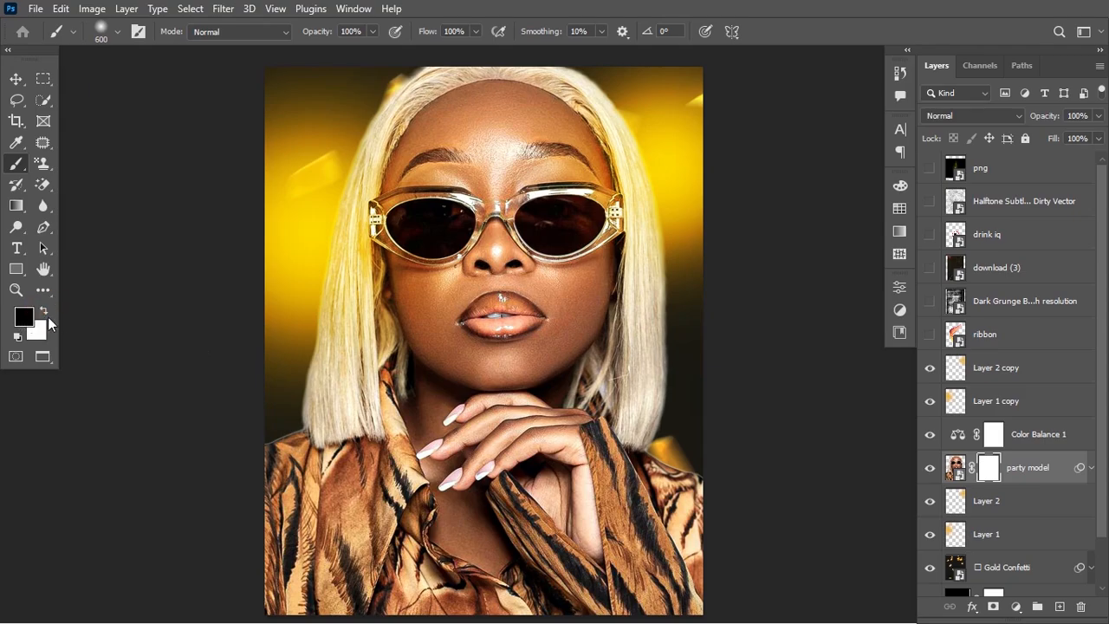
{"action": "key", "text": "x"}
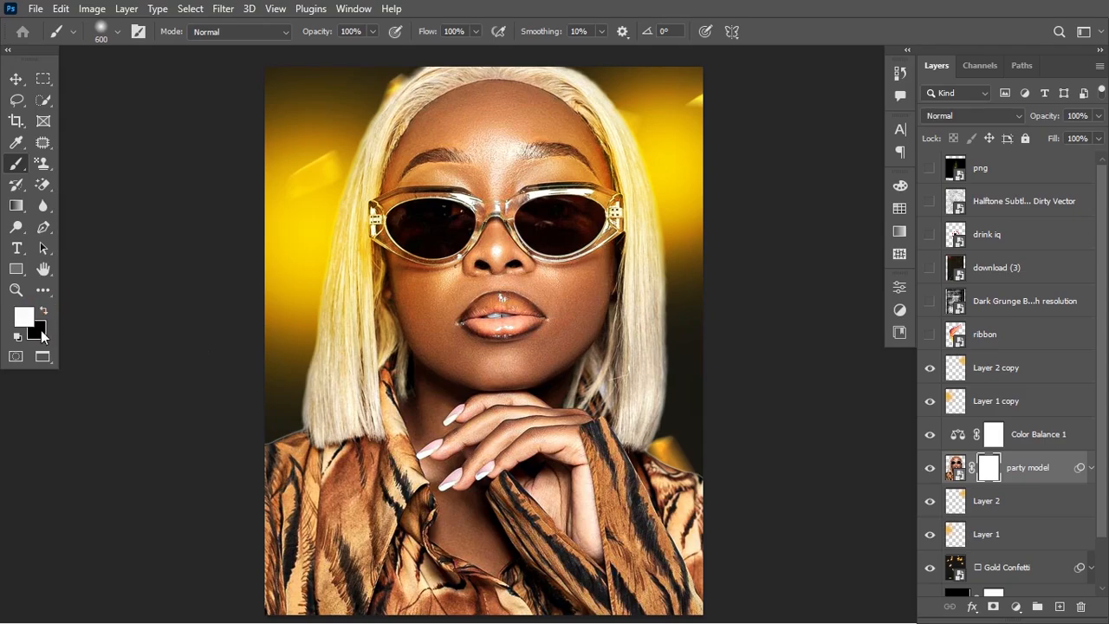
{"action": "key", "text": "x"}
{"action": "key", "text": "x"}
{"action": "key", "text": "x"}
{"action": "key", "text": "x"}
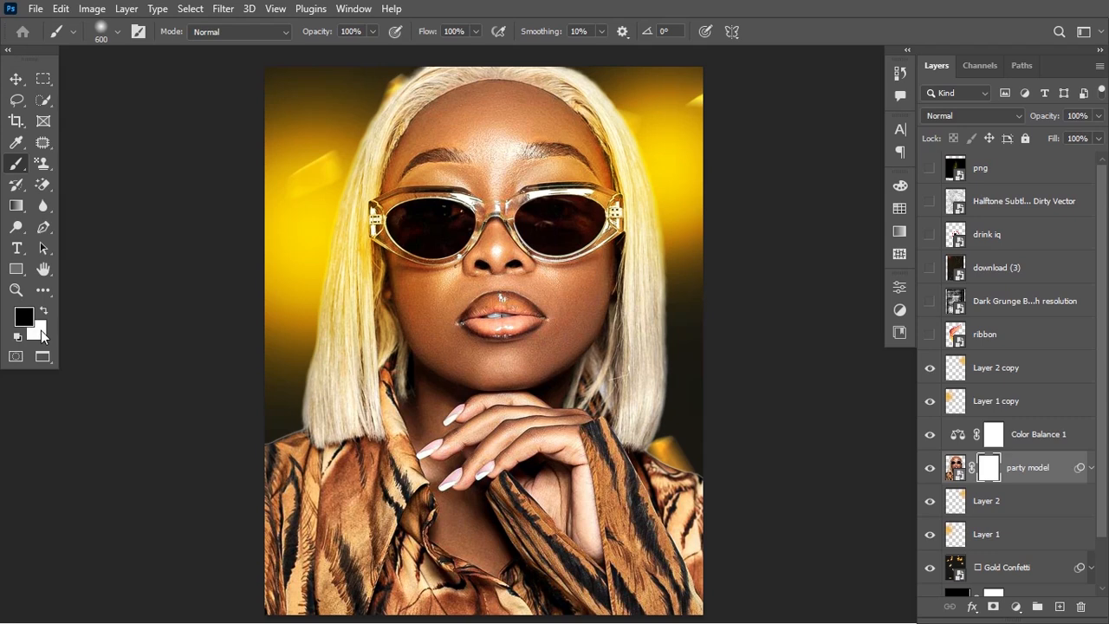
{"action": "key", "text": "x"}
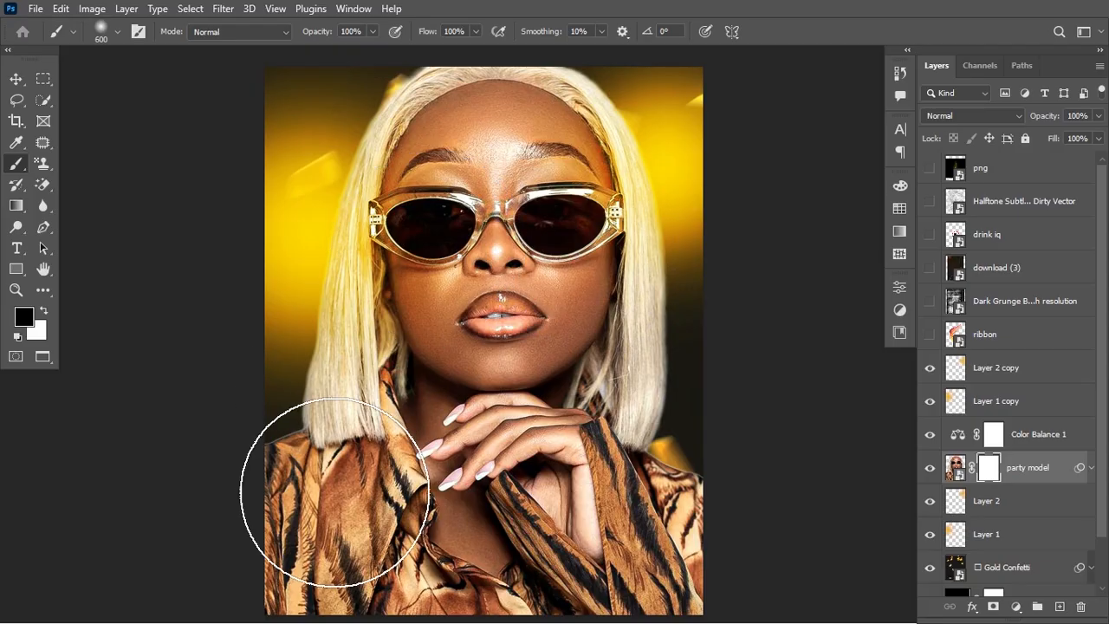
{"action": "mouse_move", "coordinate": [265, 594]}
{"action": "left_mouse_down"}
{"action": "mouse_move", "coordinate": [445, 617]}
{"action": "mouse_move", "coordinate": [589, 607]}
{"action": "mouse_move", "coordinate": [763, 617]}
{"action": "left_mouse_up"}
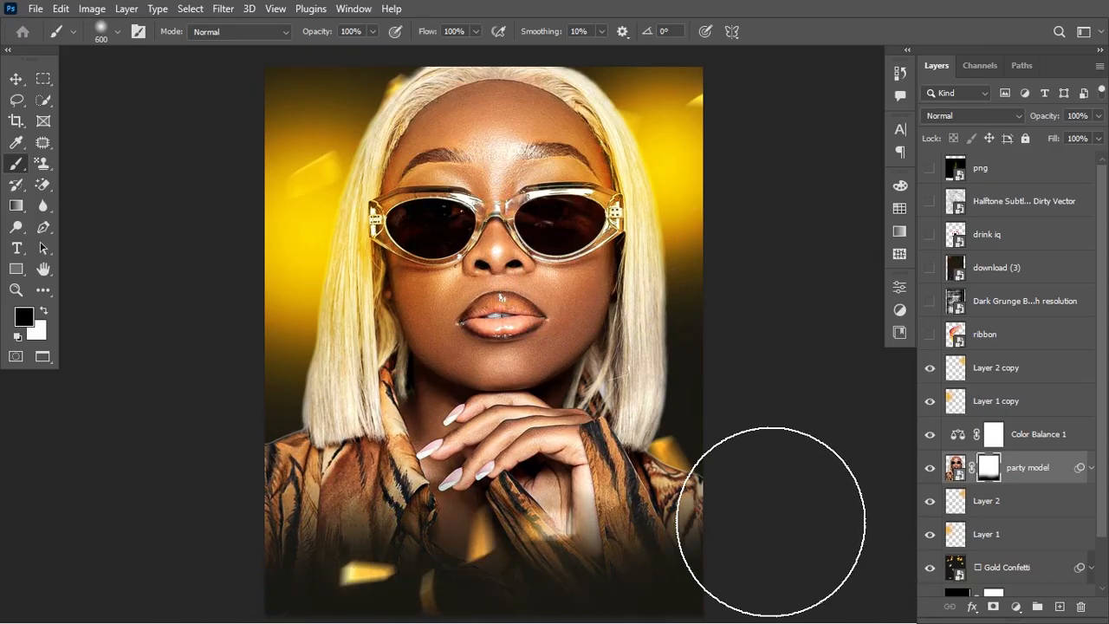
Paint black with the soft 600 px brush higher on the party model's mask, hiding the shirt up to the hands
{"action": "mouse_move", "coordinate": [783, 488]}
{"action": "left_mouse_down"}
{"action": "mouse_move", "coordinate": [724, 623]}
{"action": "mouse_move", "coordinate": [763, 527]}
{"action": "mouse_move", "coordinate": [569, 623]}
{"action": "mouse_move", "coordinate": [501, 608]}
{"action": "mouse_move", "coordinate": [427, 612]}
{"action": "mouse_move", "coordinate": [251, 564]}
{"action": "mouse_move", "coordinate": [406, 607]}
{"action": "mouse_move", "coordinate": [612, 623]}
{"action": "mouse_move", "coordinate": [482, 615]}
{"action": "mouse_move", "coordinate": [411, 578]}
{"action": "mouse_move", "coordinate": [410, 548]}
{"action": "mouse_move", "coordinate": [573, 573]}
{"action": "mouse_move", "coordinate": [384, 564]}
{"action": "mouse_move", "coordinate": [325, 542]}
{"action": "mouse_move", "coordinate": [206, 457]}
{"action": "mouse_move", "coordinate": [361, 579]}
{"action": "mouse_move", "coordinate": [430, 589]}
{"action": "mouse_move", "coordinate": [252, 476]}
{"action": "mouse_move", "coordinate": [470, 602]}
{"action": "mouse_move", "coordinate": [535, 600]}
{"action": "mouse_move", "coordinate": [562, 586]}
{"action": "mouse_move", "coordinate": [460, 545]}
{"action": "mouse_move", "coordinate": [583, 608]}
{"action": "mouse_move", "coordinate": [648, 614]}
{"action": "mouse_move", "coordinate": [633, 577]}
{"action": "mouse_move", "coordinate": [552, 542]}
{"action": "mouse_move", "coordinate": [630, 545]}
{"action": "mouse_move", "coordinate": [584, 526]}
{"action": "mouse_move", "coordinate": [511, 610]}
{"action": "mouse_move", "coordinate": [578, 613]}
{"action": "mouse_move", "coordinate": [618, 580]}
{"action": "mouse_move", "coordinate": [605, 558]}
{"action": "mouse_move", "coordinate": [459, 560]}
{"action": "mouse_move", "coordinate": [257, 523]}
{"action": "left_mouse_up"}
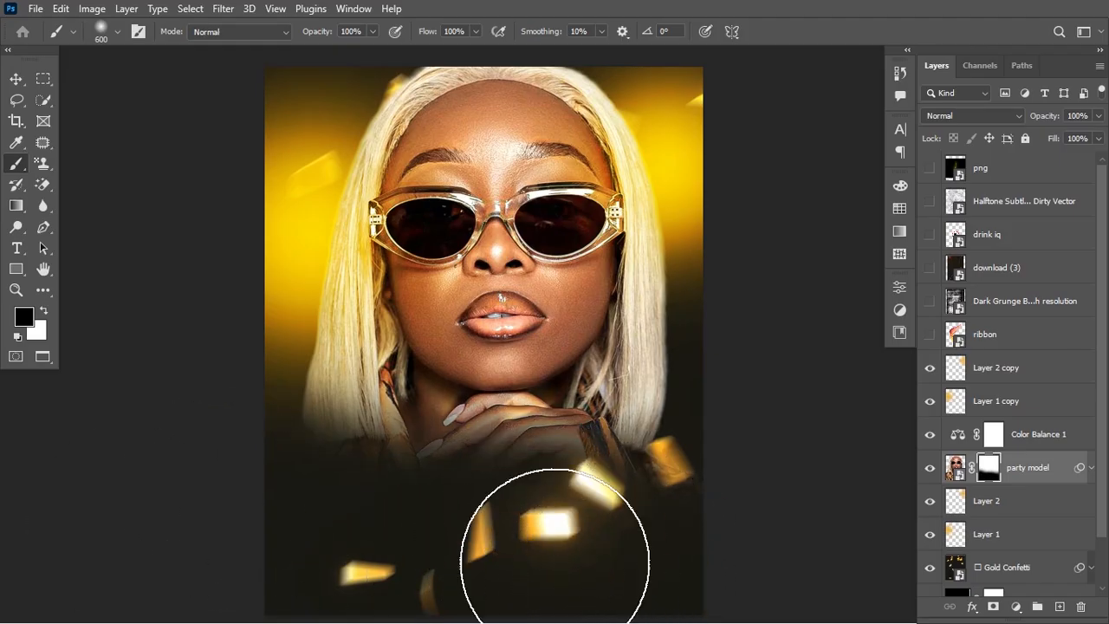
{"action": "left_click_drag", "start_coordinate": [647, 577], "coordinate": [644, 582]}
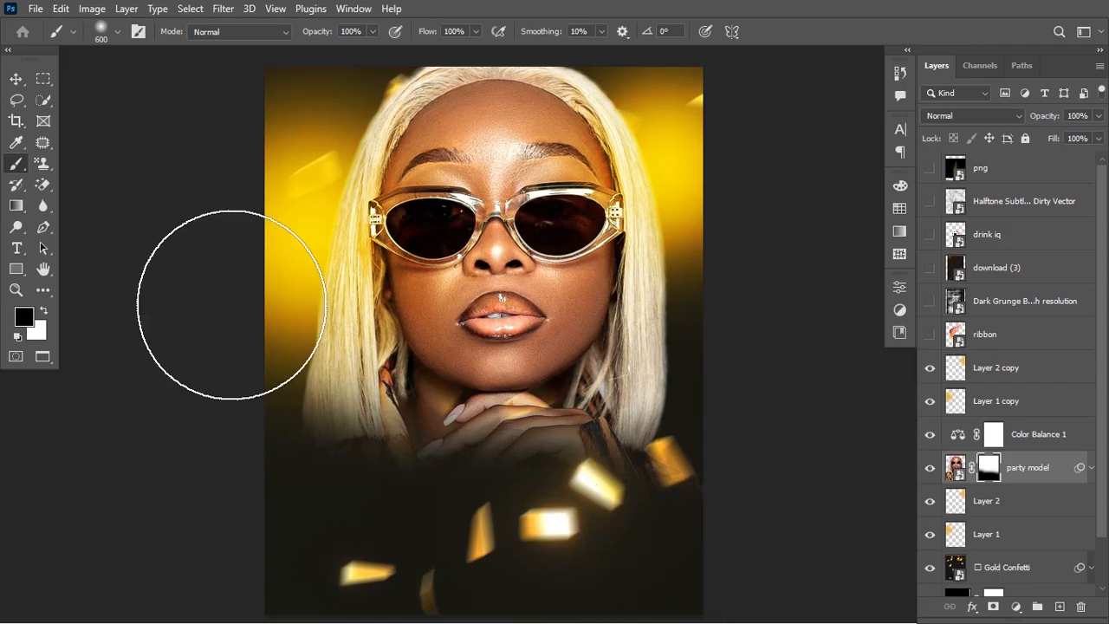
{"action": "left_click", "coordinate": [15, 79]}
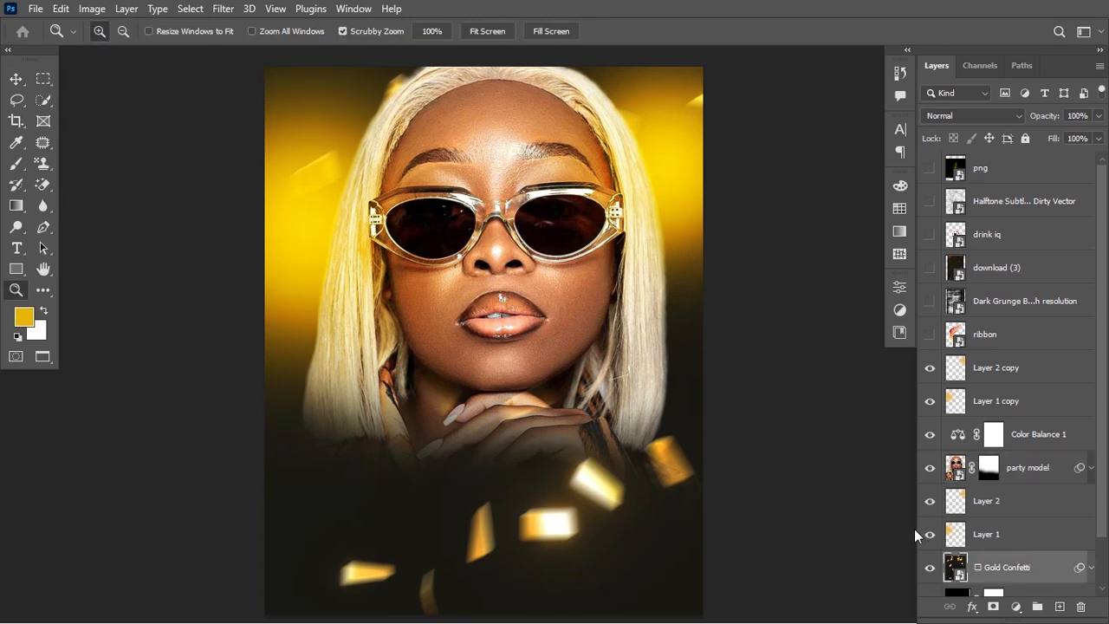
Compare the artwork with and without Layer 1's glow and delete Layer 1
{"action": "left_click", "coordinate": [928, 535]}
{"action": "left_click", "coordinate": [928, 534]}
{"action": "left_click", "coordinate": [929, 535]}
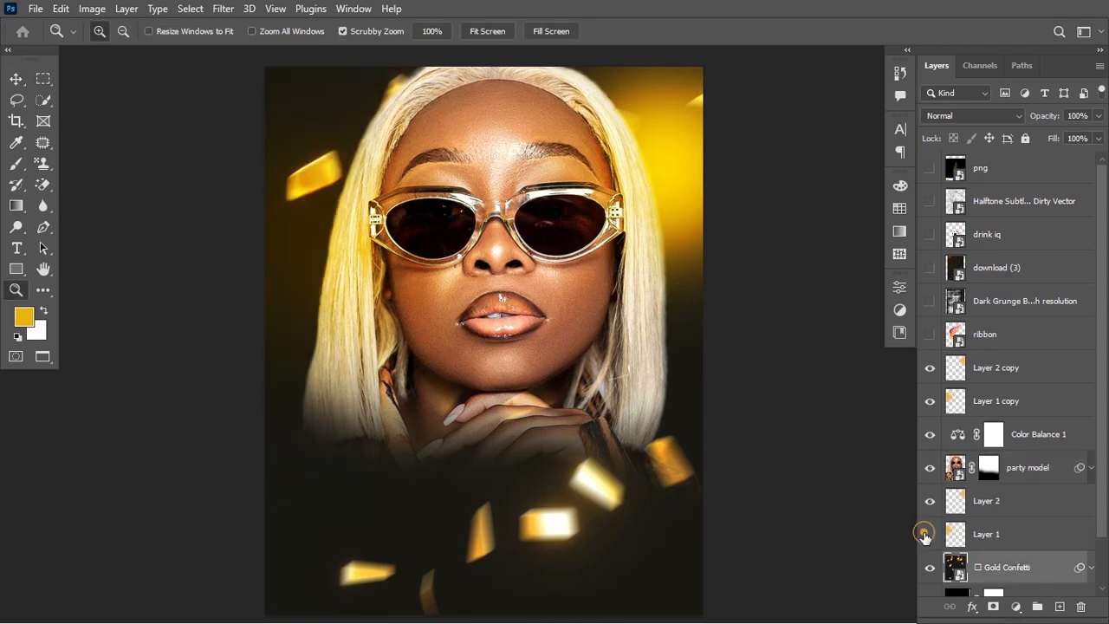
{"action": "left_click", "coordinate": [972, 535]}
{"action": "key", "text": "Delete"}
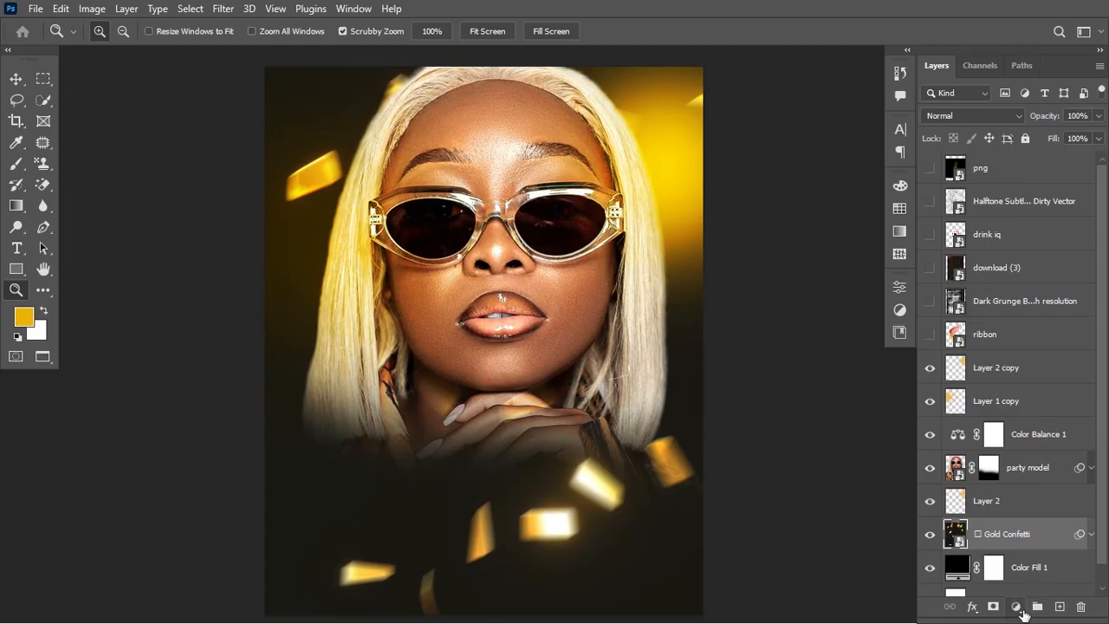
Add a new layer above Gold Confetti and paint a gold #ecb408 glow behind the hair with a soft 900 px brush
{"action": "left_click", "coordinate": [1059, 606]}
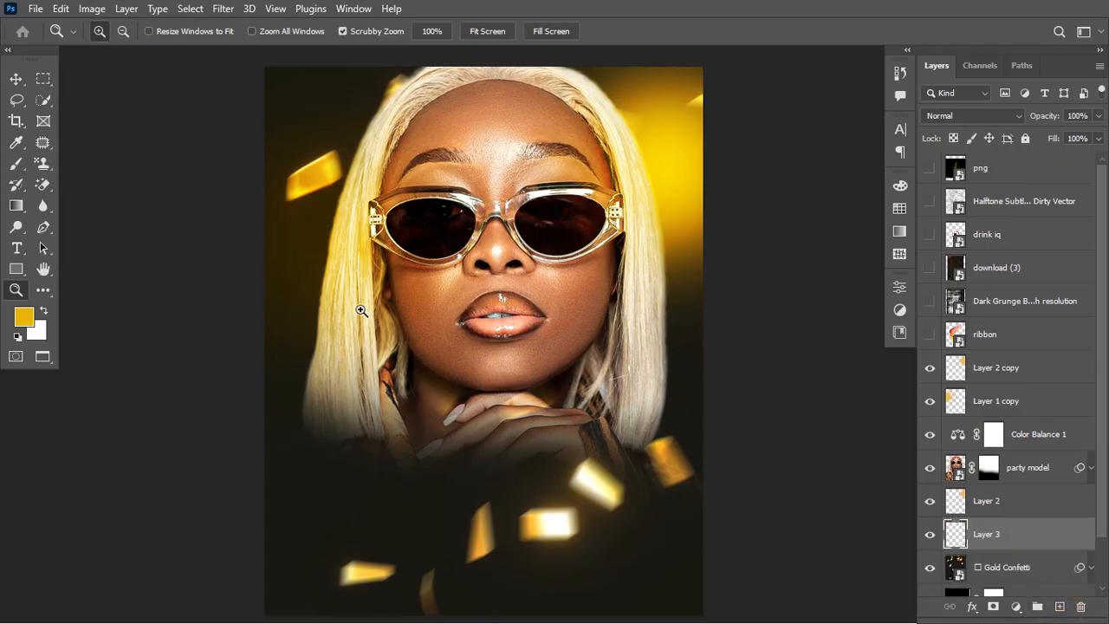
{"action": "key", "text": "b"}
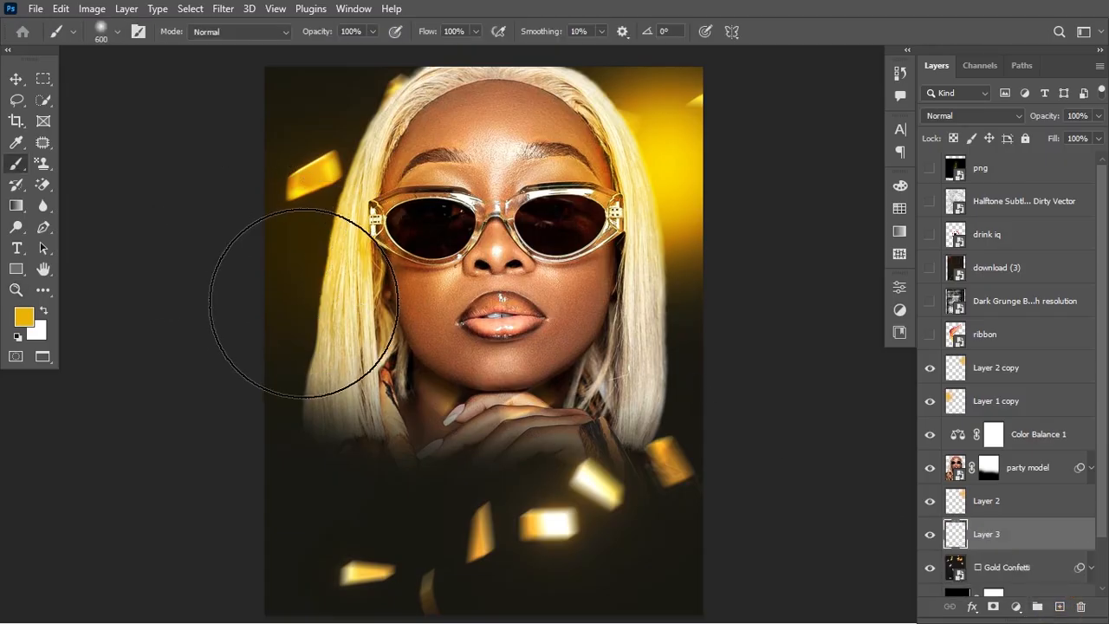
{"action": "key", "text": "bracketright"}
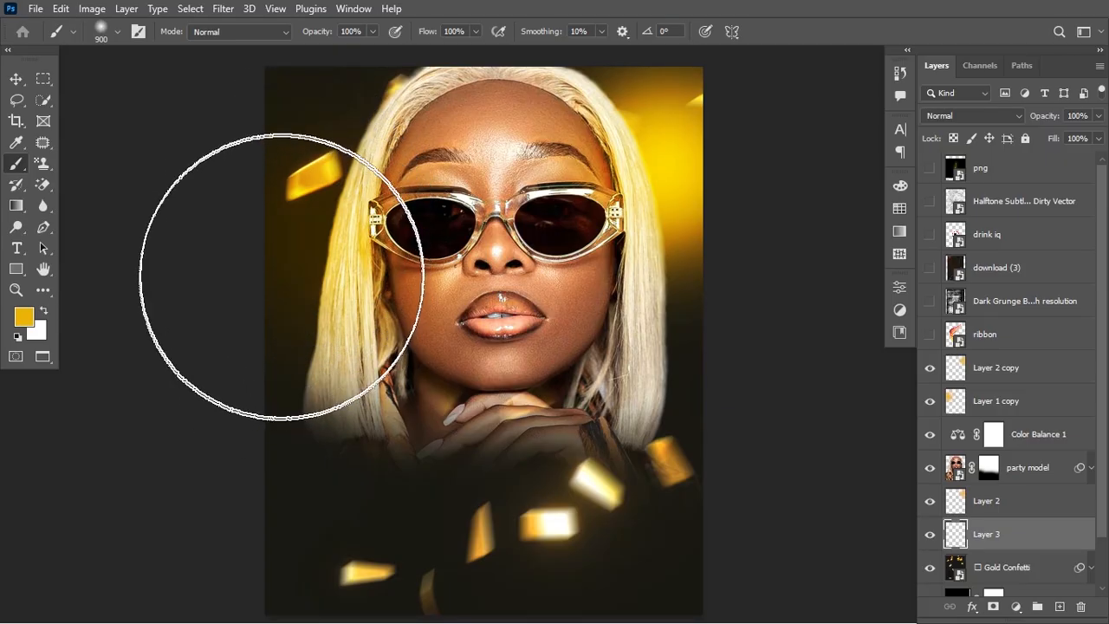
{"action": "left_click", "coordinate": [283, 261]}
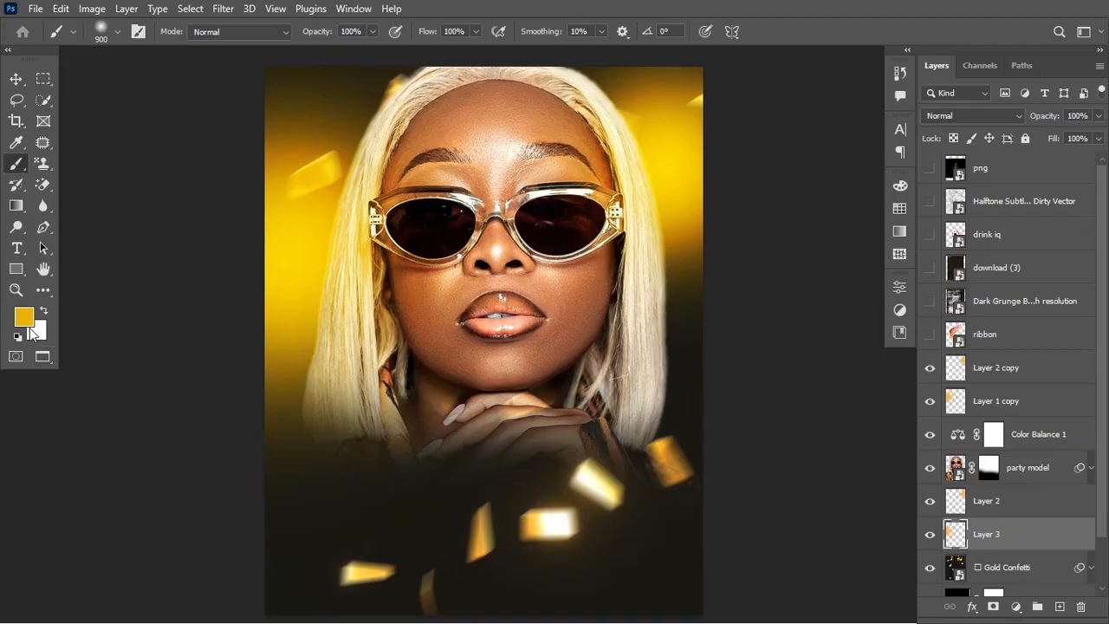
{"action": "left_click", "coordinate": [35, 328]}
{"action": "key", "text": "Return"}
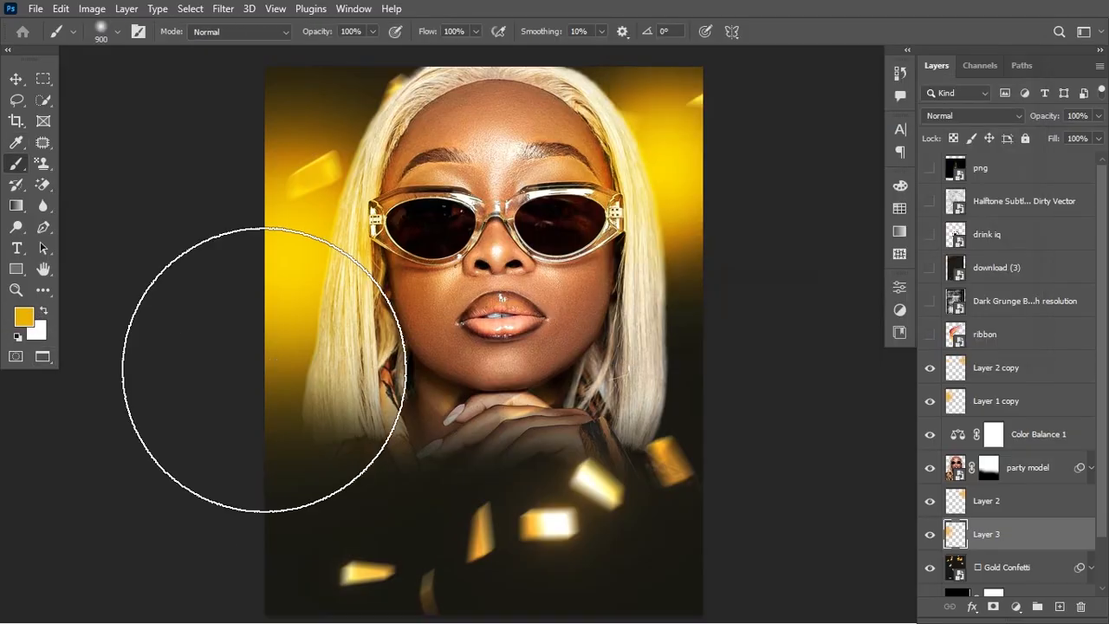
{"action": "left_click", "coordinate": [24, 316]}
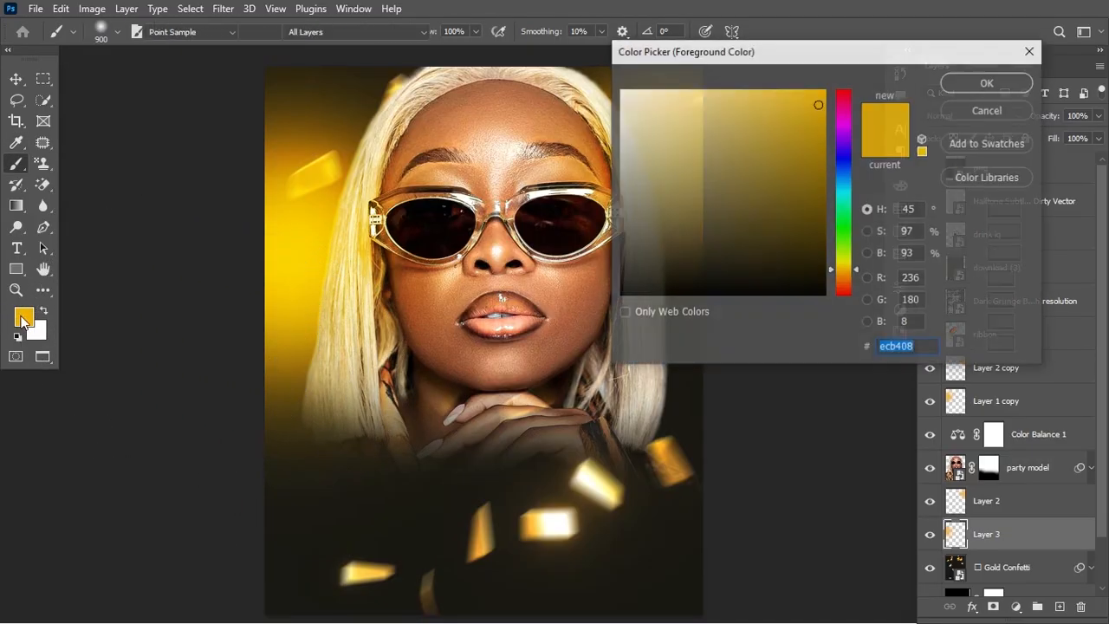
{"action": "key", "text": "Return"}
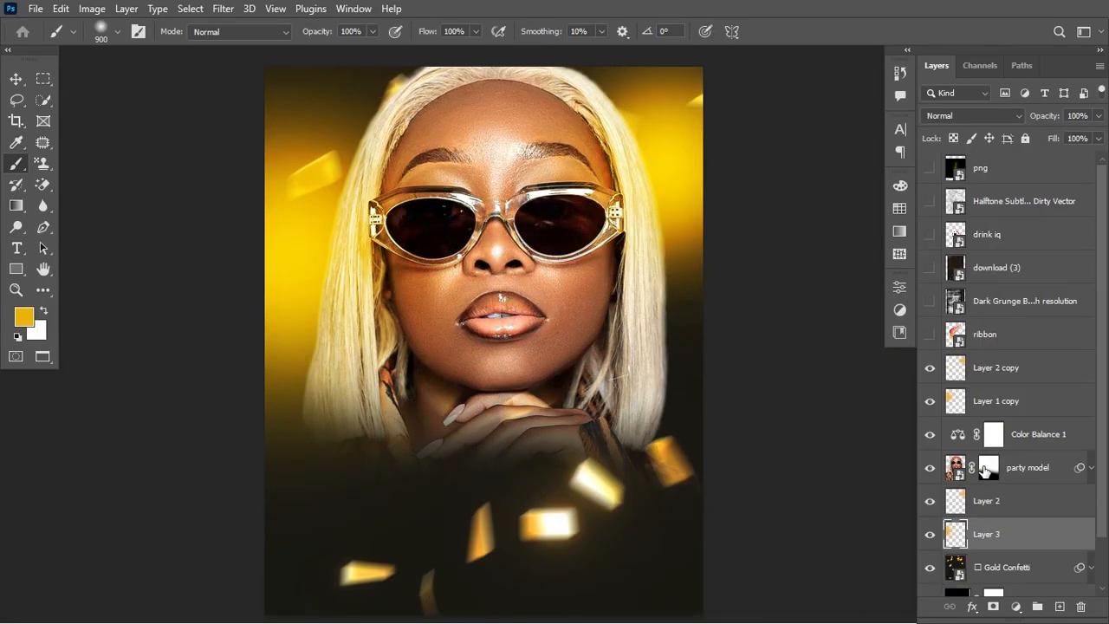
Add a layer mask to Gold Confetti and paint black along the canvas bottom with a soft 500 px brush
{"action": "left_click", "coordinate": [998, 572]}
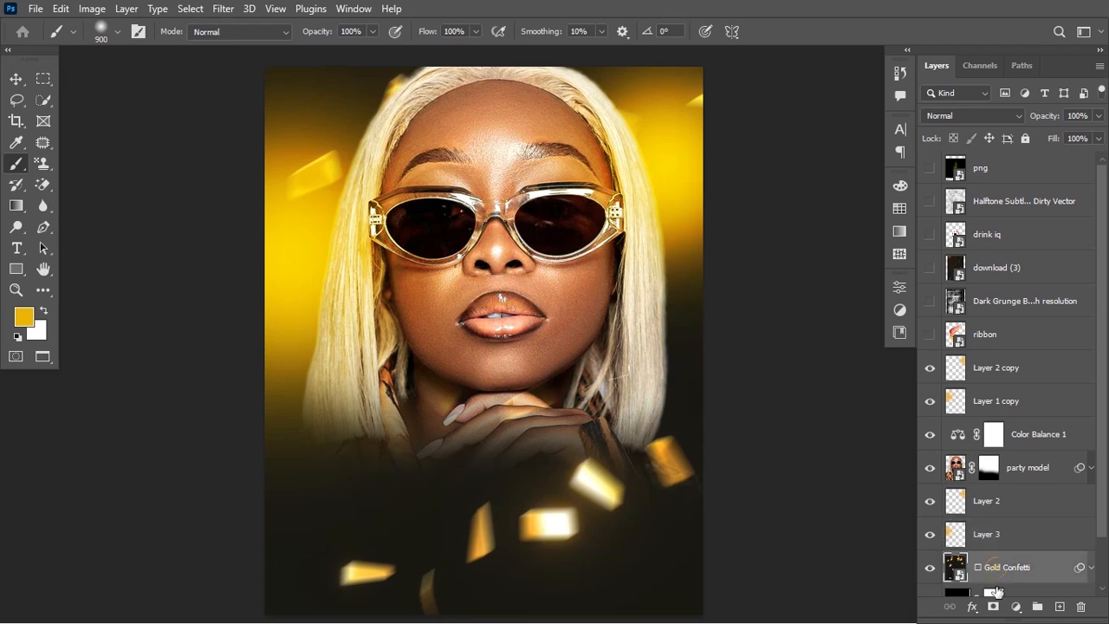
{"action": "left_click", "coordinate": [995, 609]}
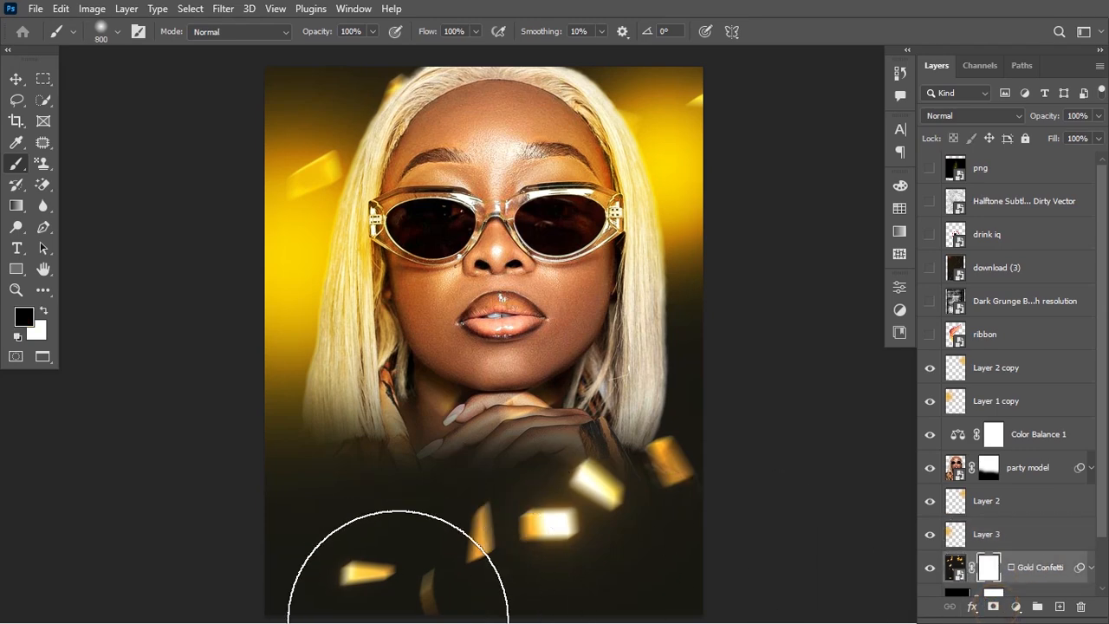
{"action": "key", "text": "bracketleft"}
{"action": "key", "text": "bracketleft"}
{"action": "key", "text": "bracketleft"}
{"action": "key", "text": "bracketleft"}
{"action": "mouse_move", "coordinate": [321, 581]}
{"action": "left_mouse_down"}
{"action": "mouse_move", "coordinate": [554, 618]}
{"action": "mouse_move", "coordinate": [644, 592]}
{"action": "left_mouse_up"}
Set the brush flow to 21% and gradually fade the remaining confetti below the hands on the Gold Confetti mask
{"action": "left_click_drag", "start_coordinate": [430, 33], "coordinate": [373, 54]}
{"action": "type", "text": "20"}
{"action": "key", "text": "Return"}
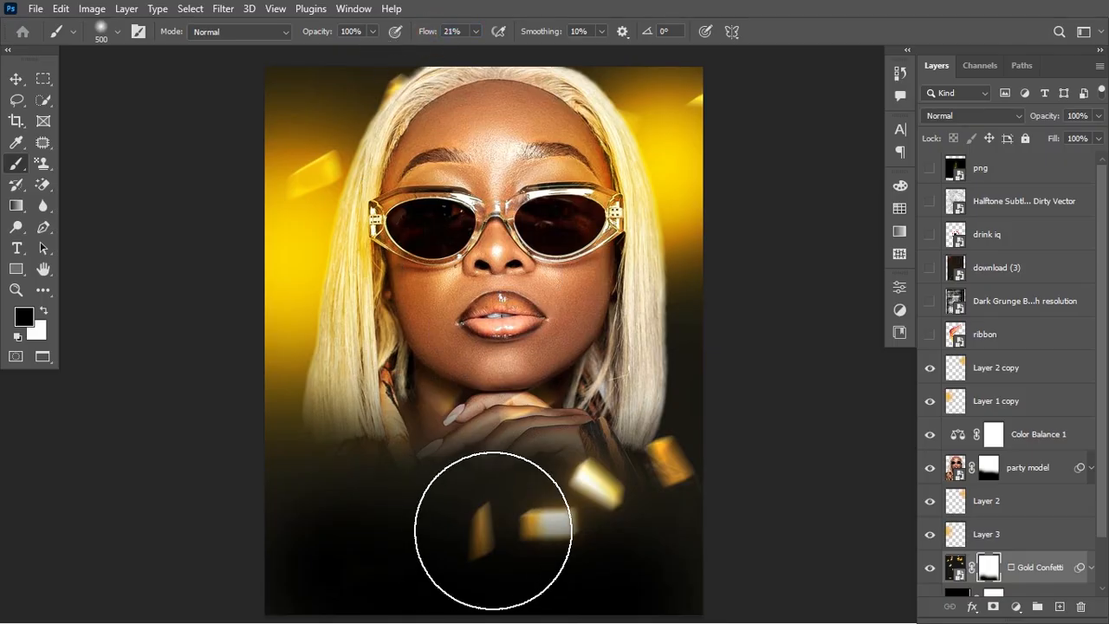
{"action": "mouse_move", "coordinate": [488, 528]}
{"action": "left_mouse_down"}
{"action": "mouse_move", "coordinate": [652, 586]}
{"action": "mouse_move", "coordinate": [406, 518]}
{"action": "left_mouse_up"}
{"action": "mouse_move", "coordinate": [514, 518]}
{"action": "left_mouse_down"}
{"action": "mouse_move", "coordinate": [458, 542]}
{"action": "mouse_move", "coordinate": [388, 479]}
{"action": "mouse_move", "coordinate": [338, 531]}
{"action": "mouse_move", "coordinate": [312, 527]}
{"action": "left_mouse_up"}
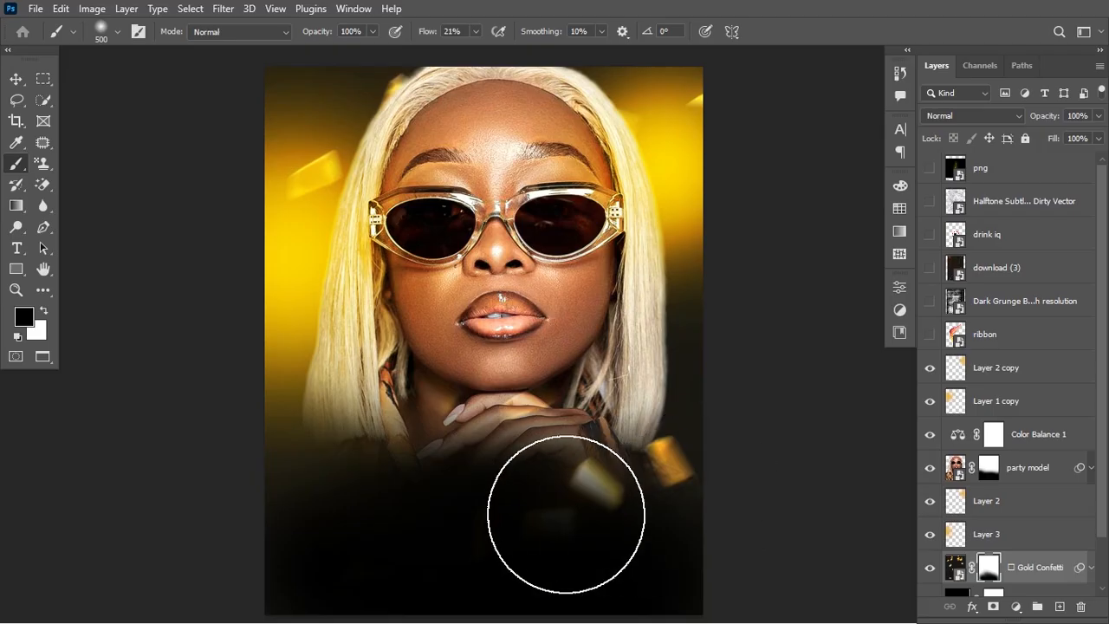
{"action": "left_click_drag", "start_coordinate": [568, 509], "coordinate": [603, 548]}
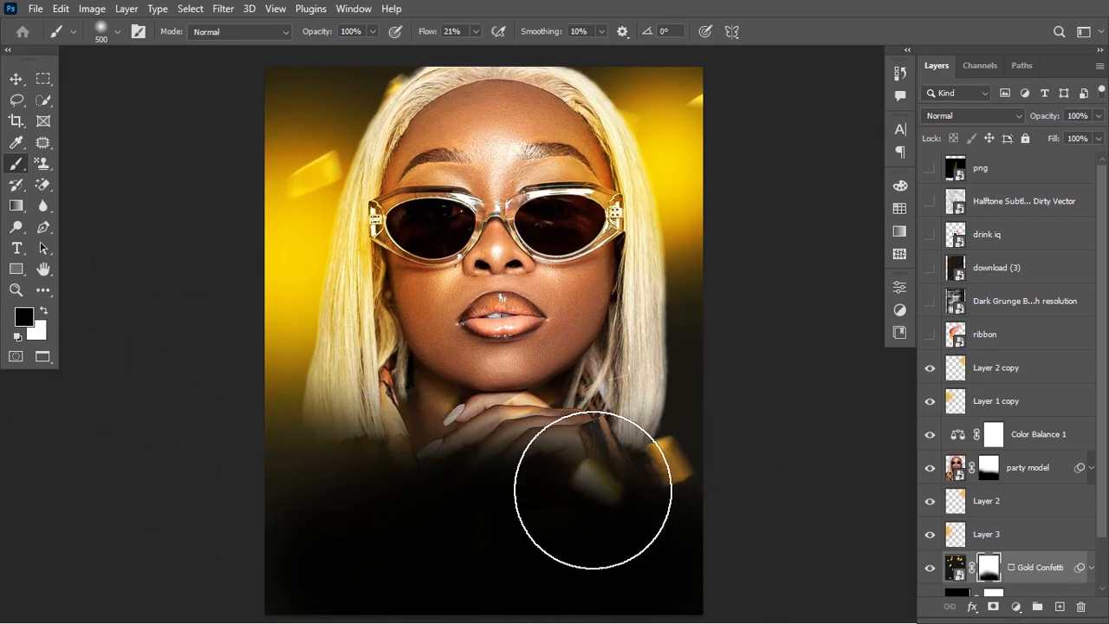
{"action": "left_click_drag", "start_coordinate": [622, 495], "coordinate": [674, 503]}
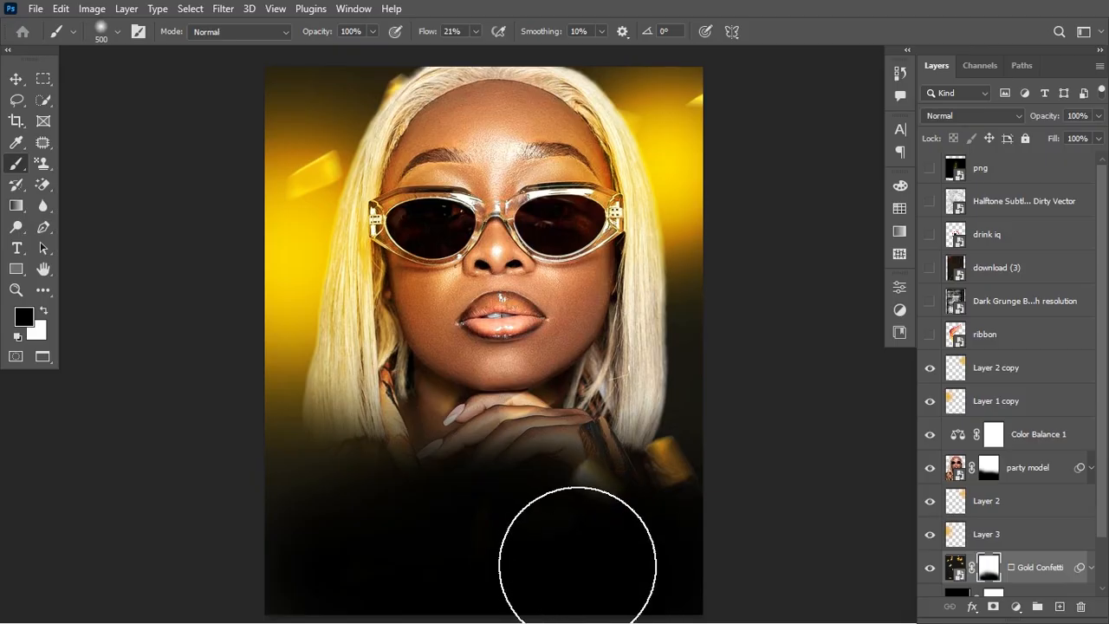
{"action": "left_click", "coordinate": [23, 83]}
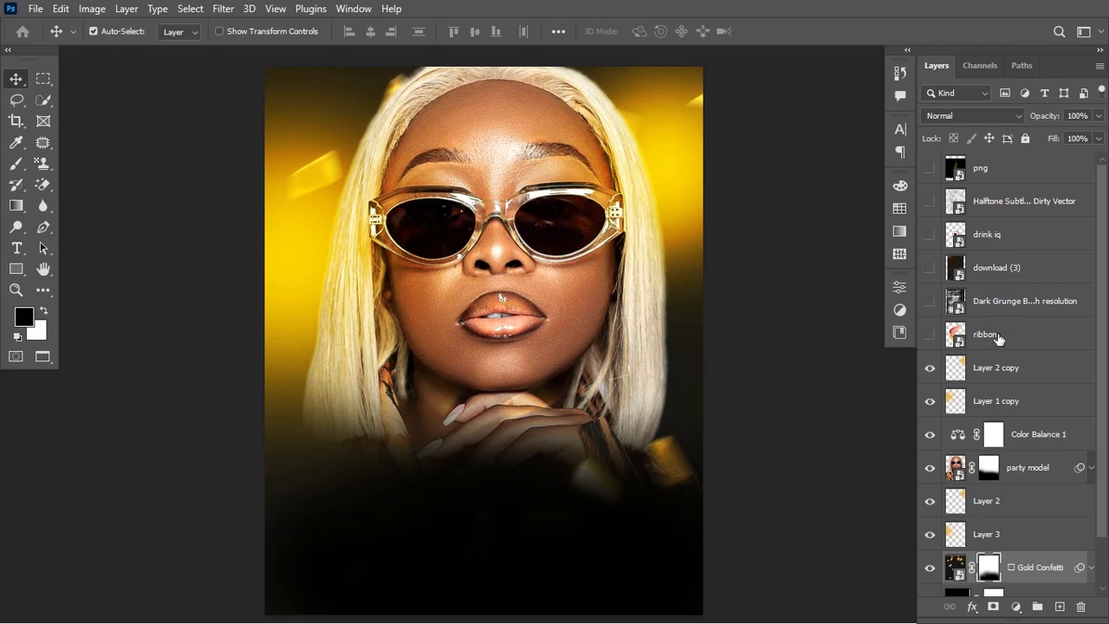
Group the layers from Layer 2 copy down to party model and name the group SUBJECT
{"action": "left_click", "coordinate": [1016, 368]}
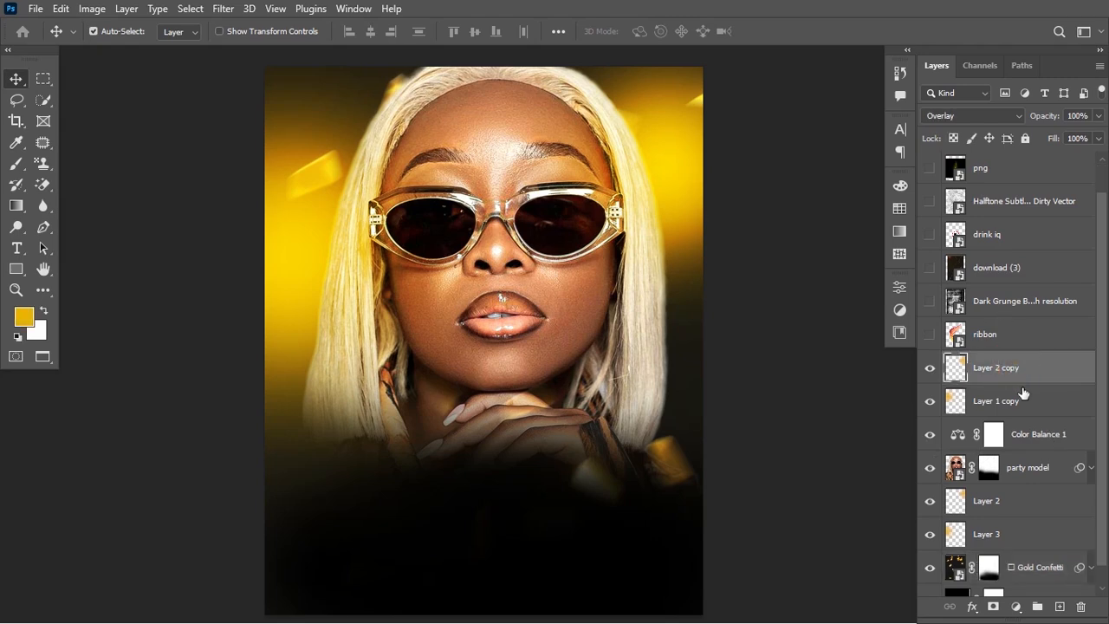
{"action": "scroll", "coordinate": [1024, 393], "scroll_direction": "down", "scroll_amount": 2}
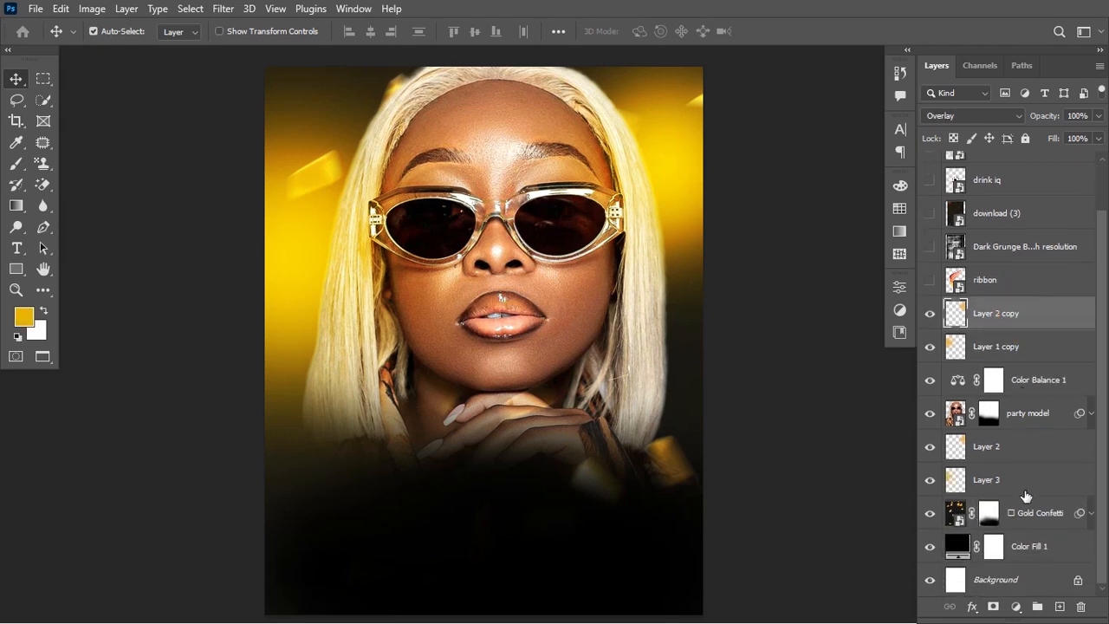
{"action": "left_click", "coordinate": [1031, 422], "text": "shift"}
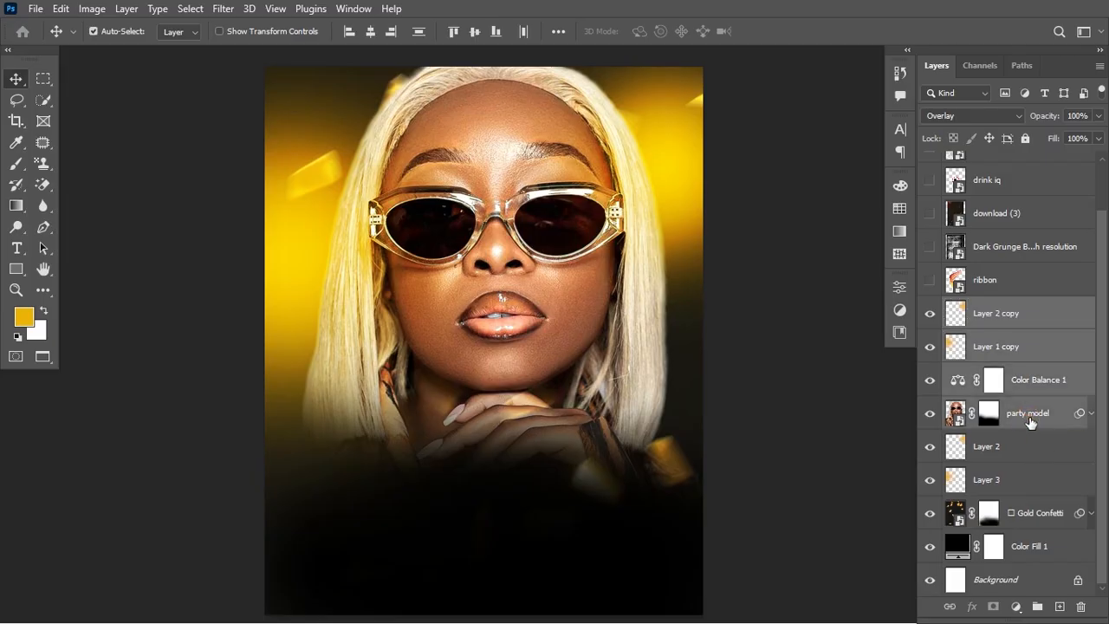
{"action": "key", "text": "ctrl+g"}
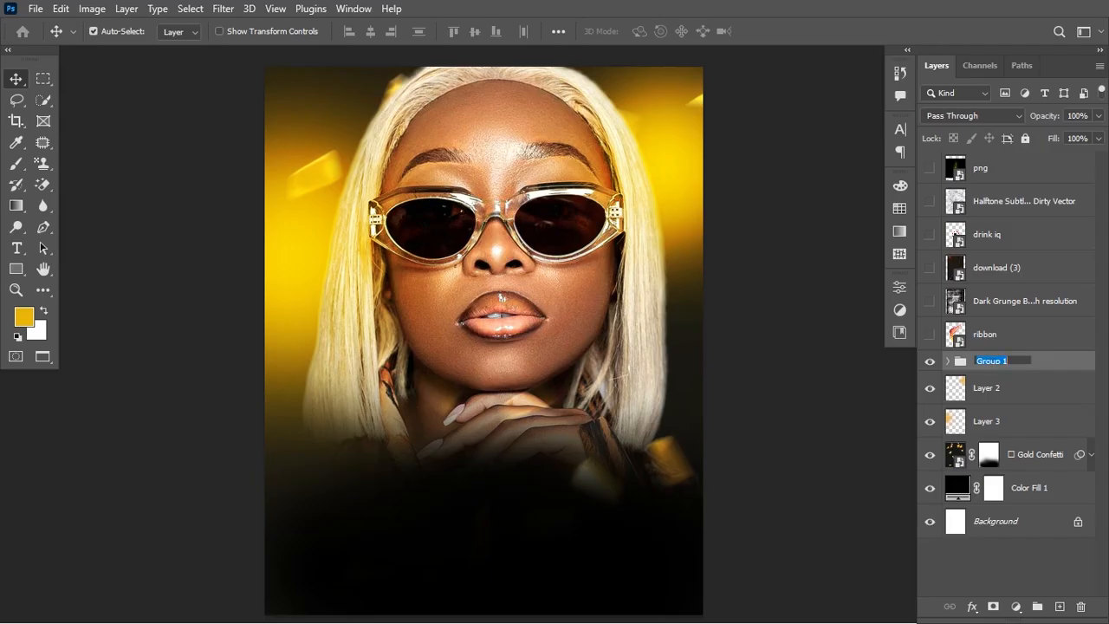
{"action": "type", "text": "SUBJECT"}
{"action": "key", "text": "Return"}
Group Layer 2, Layer 3, Gold Confetti and Color Fill 1 and name the group BG
{"action": "left_click", "coordinate": [996, 391]}
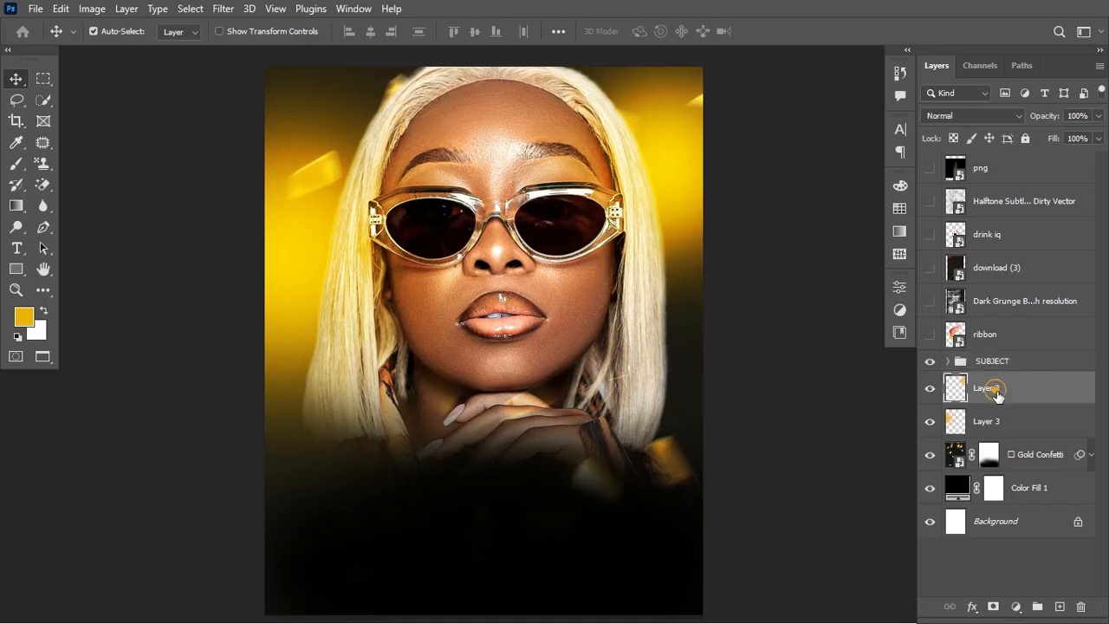
{"action": "left_click", "coordinate": [1030, 490], "text": "shift"}
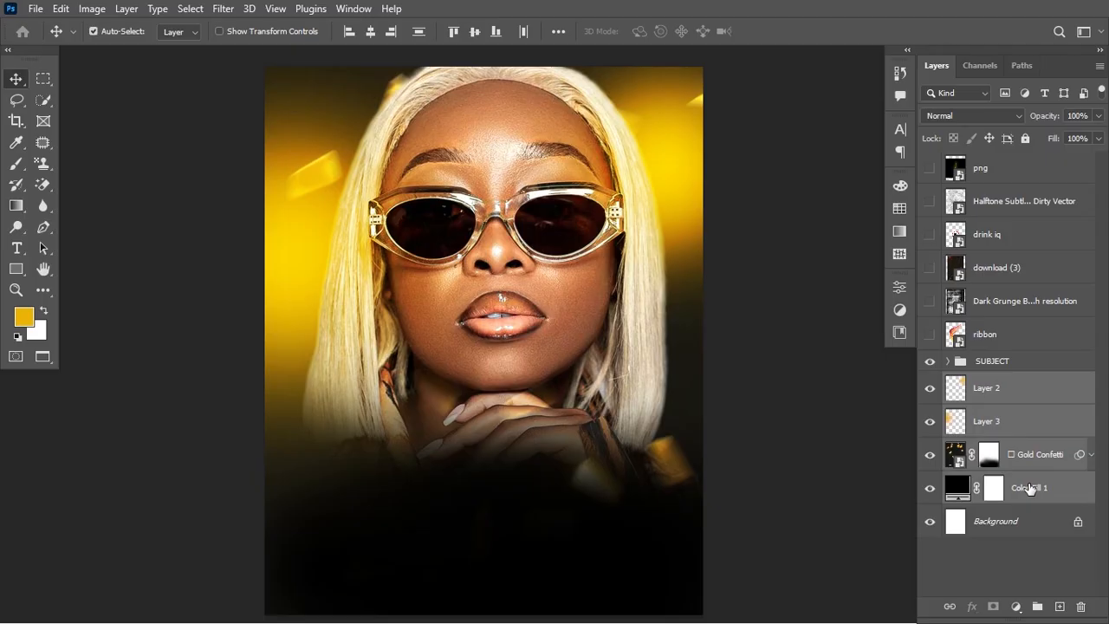
{"action": "key", "text": "ctrl+t"}
{"action": "key", "text": "Escape"}
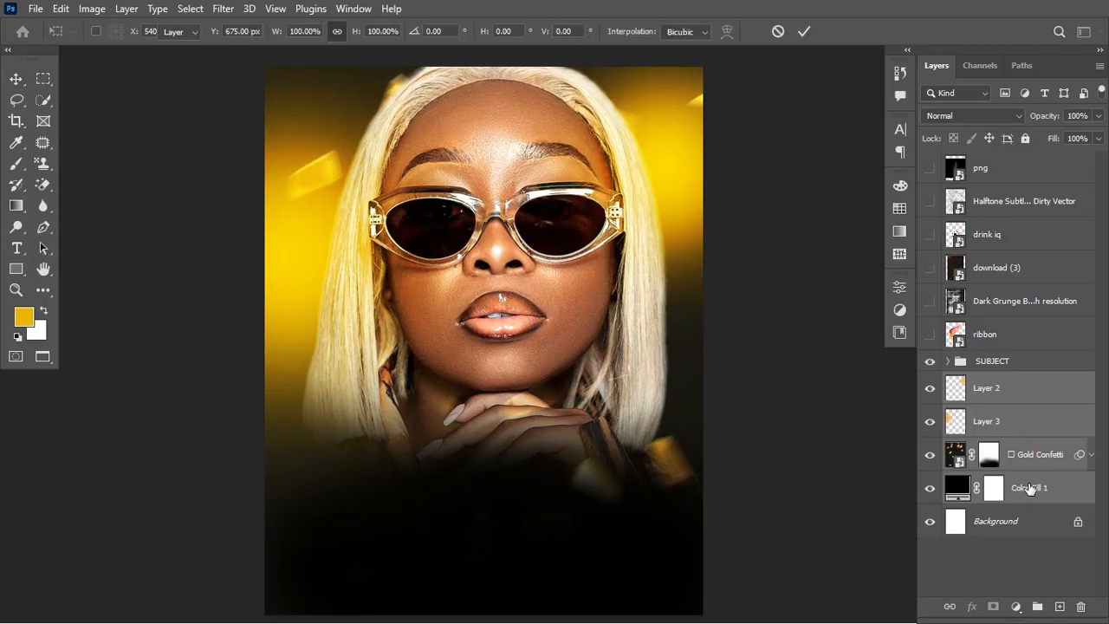
{"action": "key", "text": "ctrl+g"}
{"action": "double_click", "coordinate": [993, 382]}
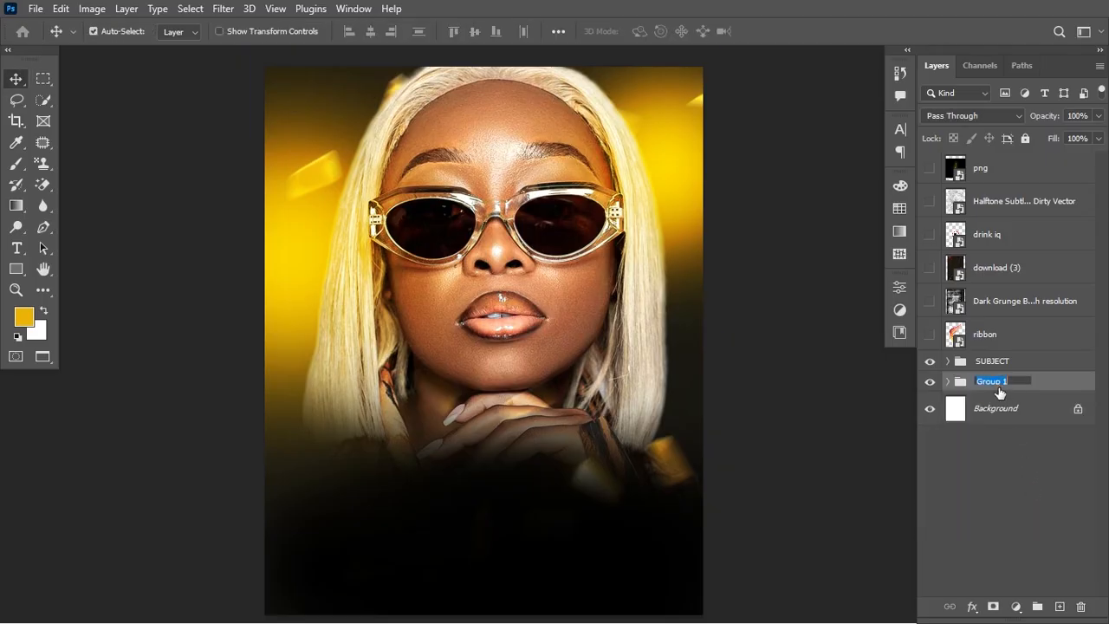
{"action": "type", "text": "BG"}
{"action": "key", "text": "Return"}
Scale the party model layer down slightly so the top of the hair fits inside the canvas, and collapse the SUBJECT group
{"action": "left_click", "coordinate": [555, 230]}
{"action": "left_click", "coordinate": [589, 318]}
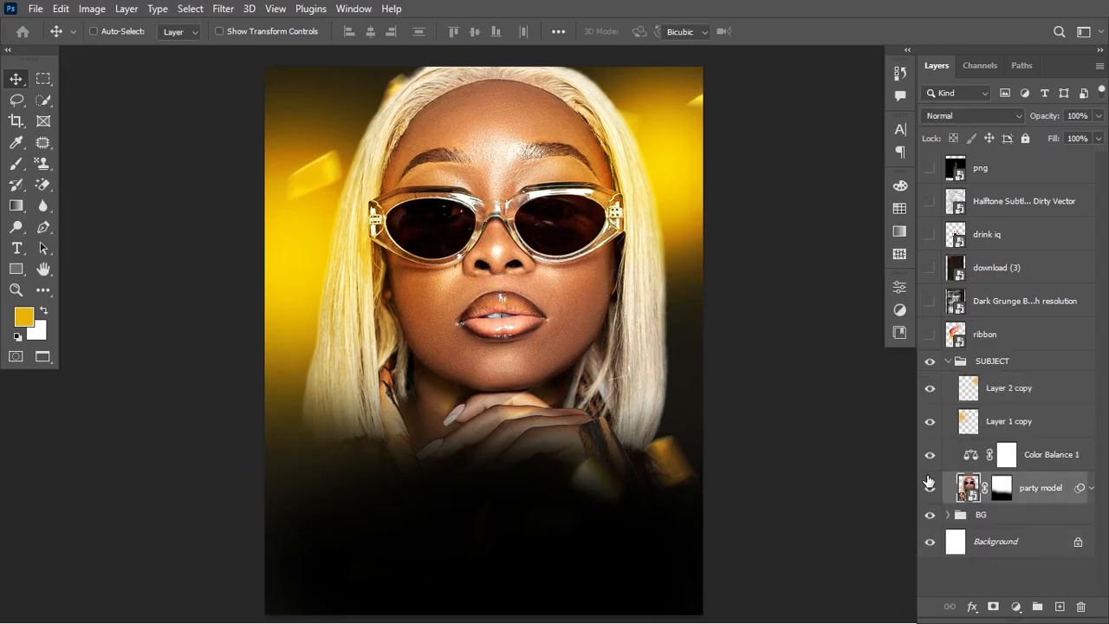
{"action": "key", "text": "ctrl+t"}
{"action": "left_click_drag", "start_coordinate": [728, 341], "coordinate": [705, 339]}
{"action": "key", "text": "Return"}
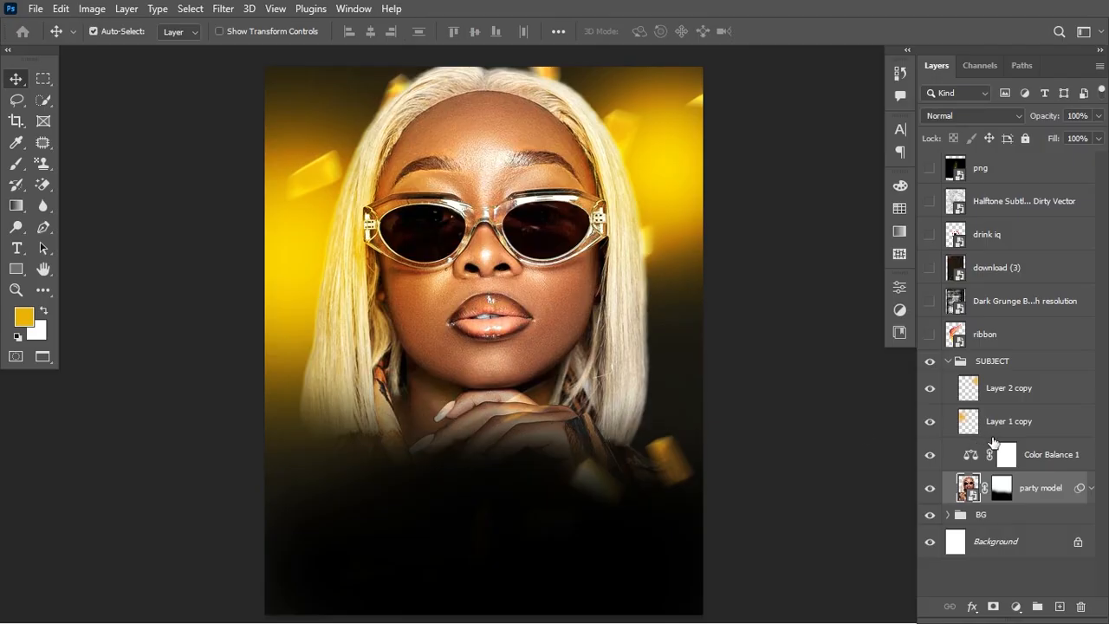
{"action": "left_click", "coordinate": [948, 361]}
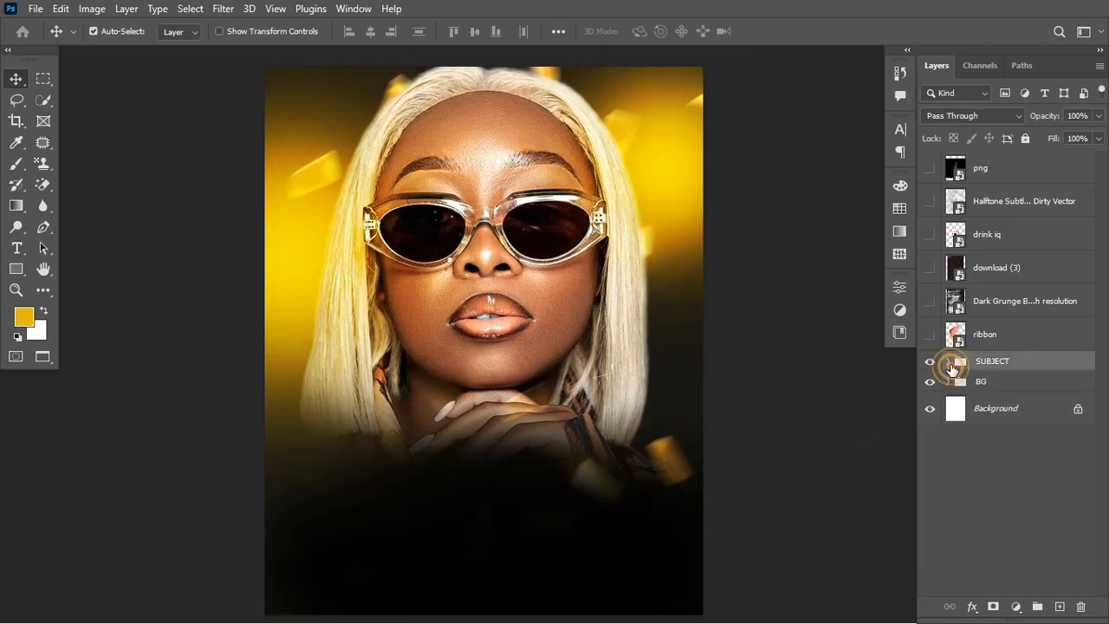
Show the ribbon layer and transform it so only its curved end fills the lower-left corner of the flyer
{"action": "left_click", "coordinate": [932, 337]}
{"action": "left_click", "coordinate": [1010, 345]}
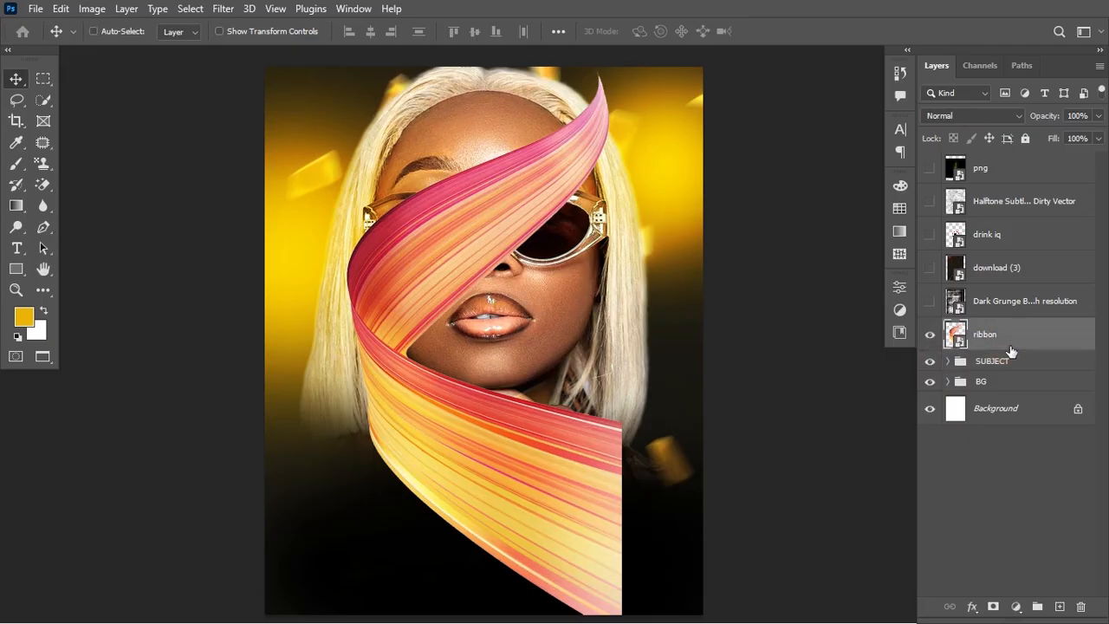
{"action": "key", "text": "ctrl+t"}
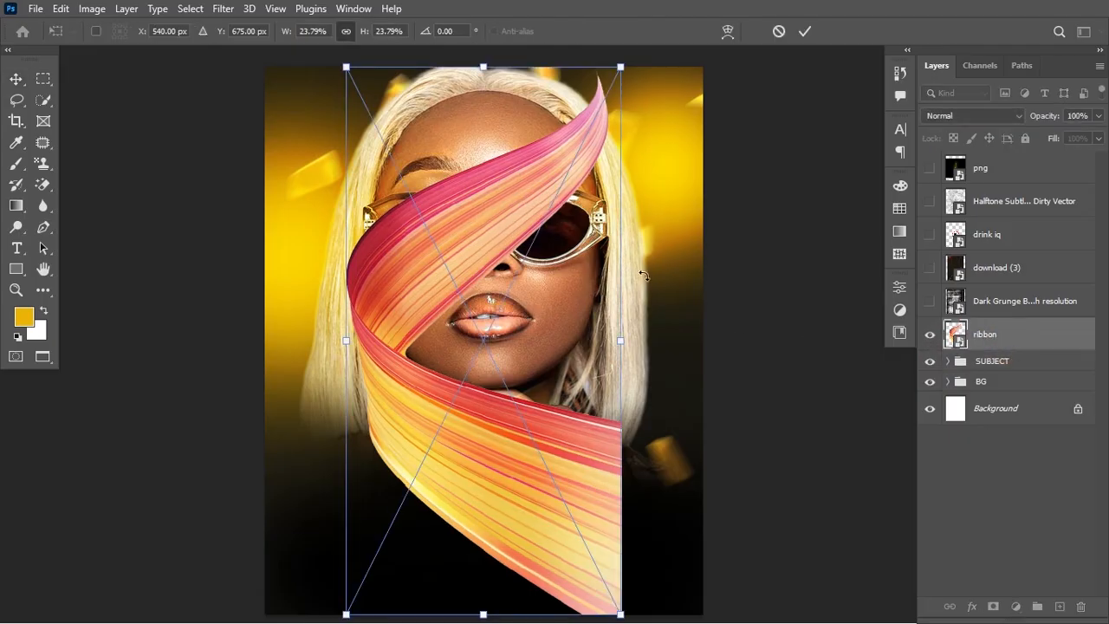
{"action": "left_click_drag", "start_coordinate": [622, 237], "coordinate": [319, 573]}
{"action": "key", "text": "Return"}
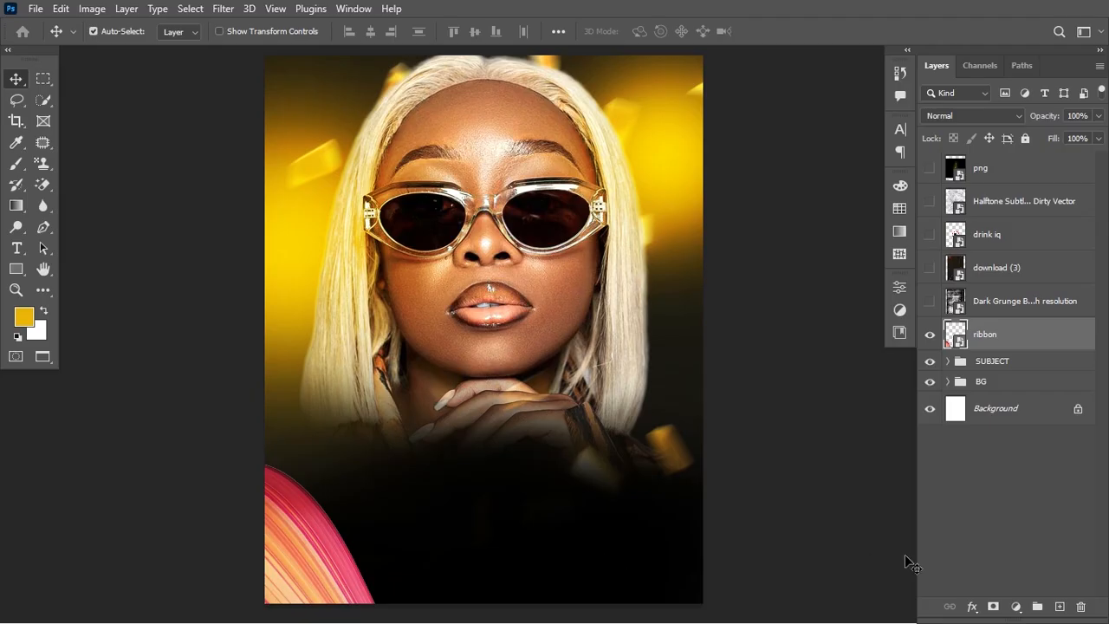
Add a Gradient Map adjustment above the ribbon layer and clip it so it recolors only the ribbon
{"action": "left_click", "coordinate": [1016, 606]}
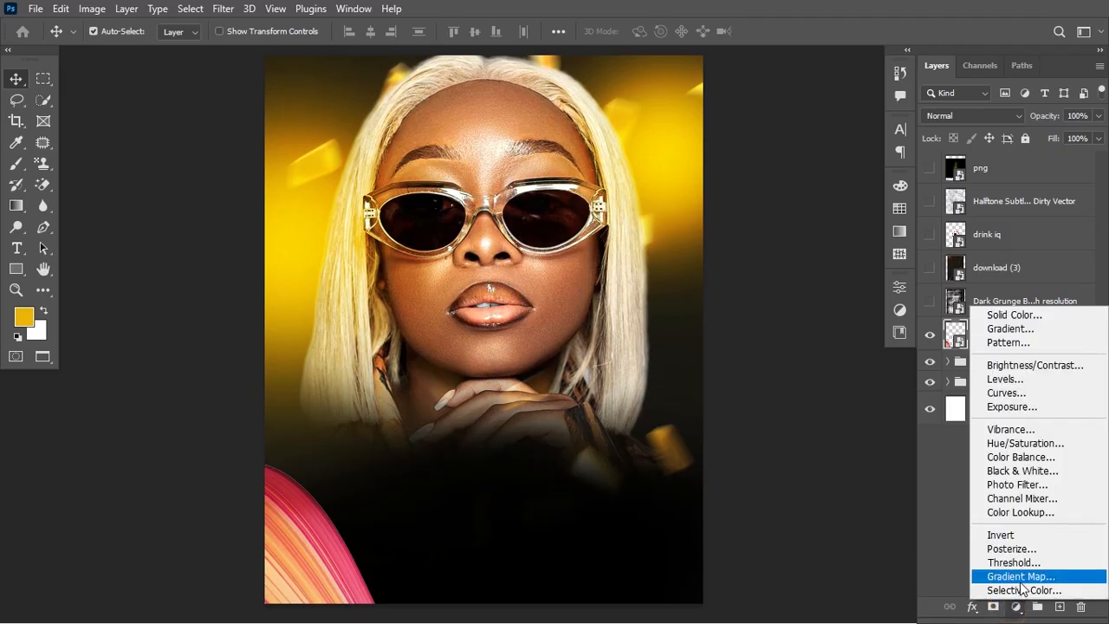
{"action": "left_click", "coordinate": [1022, 579]}
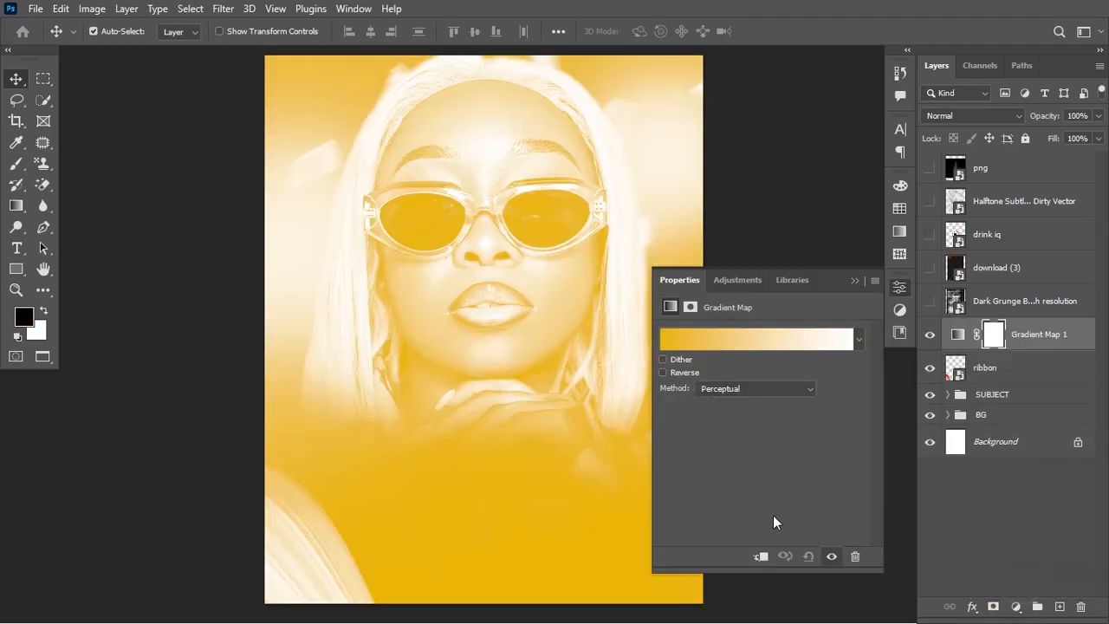
{"action": "left_click", "coordinate": [761, 556]}
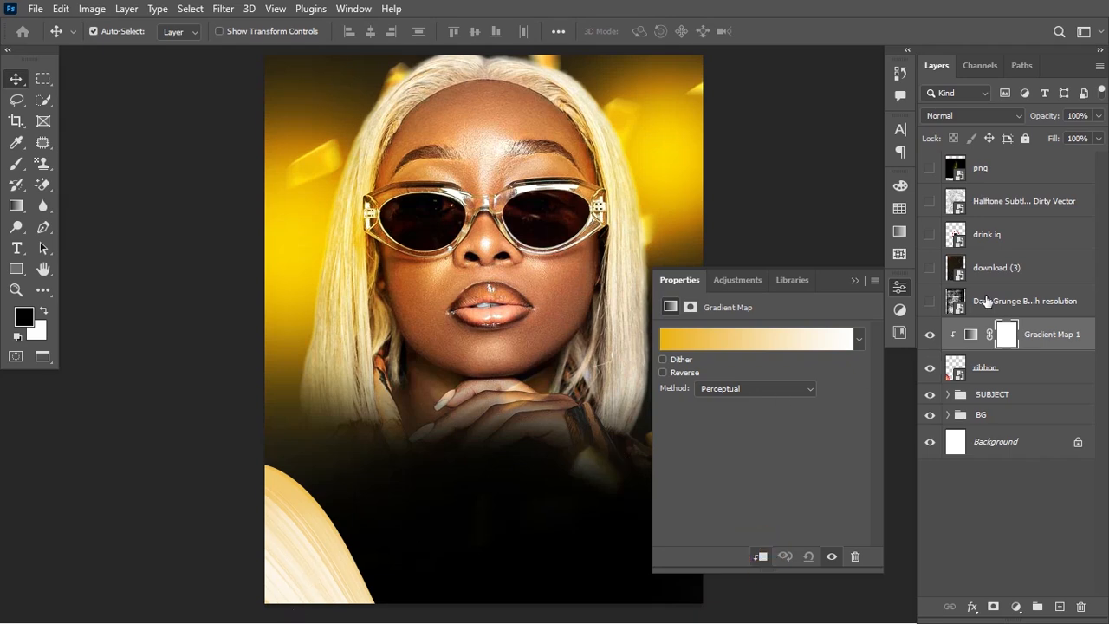
Open the ribbon's gradient map for editing and set the stop at location 0 to gold ecb408, matching the foreground color
{"action": "left_click", "coordinate": [969, 332]}
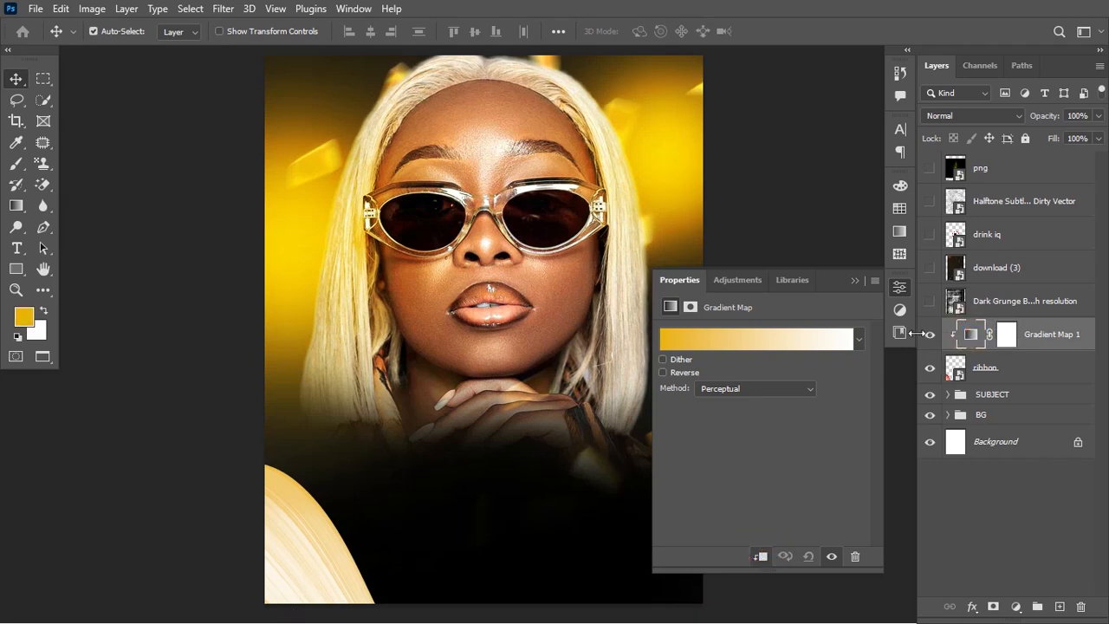
{"action": "left_click", "coordinate": [720, 342]}
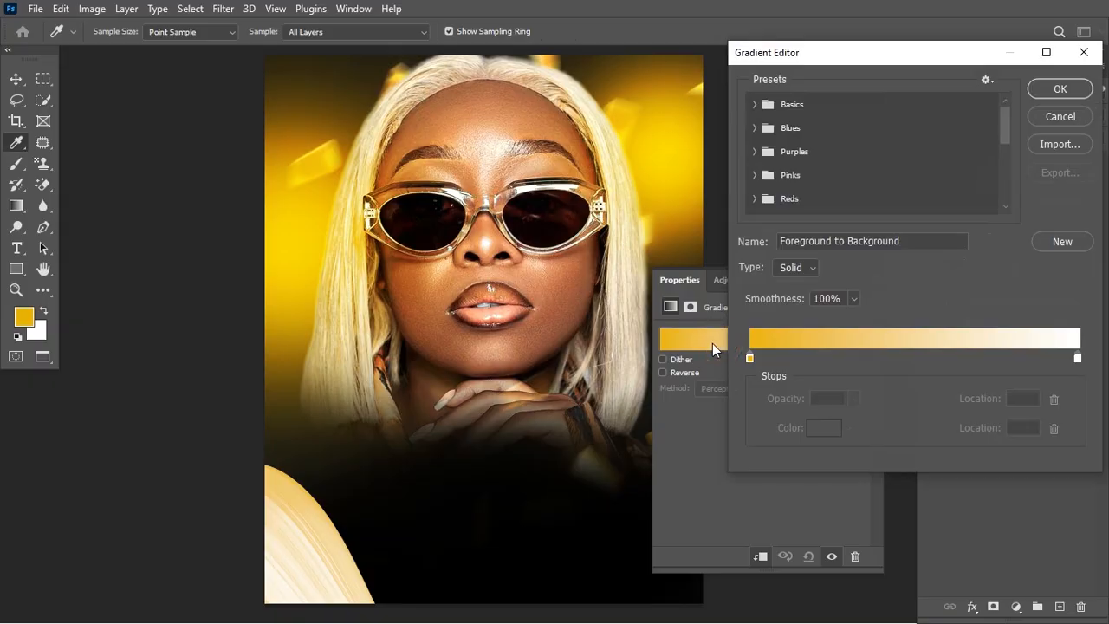
{"action": "scroll", "coordinate": [927, 198], "scroll_direction": "down", "scroll_amount": 1}
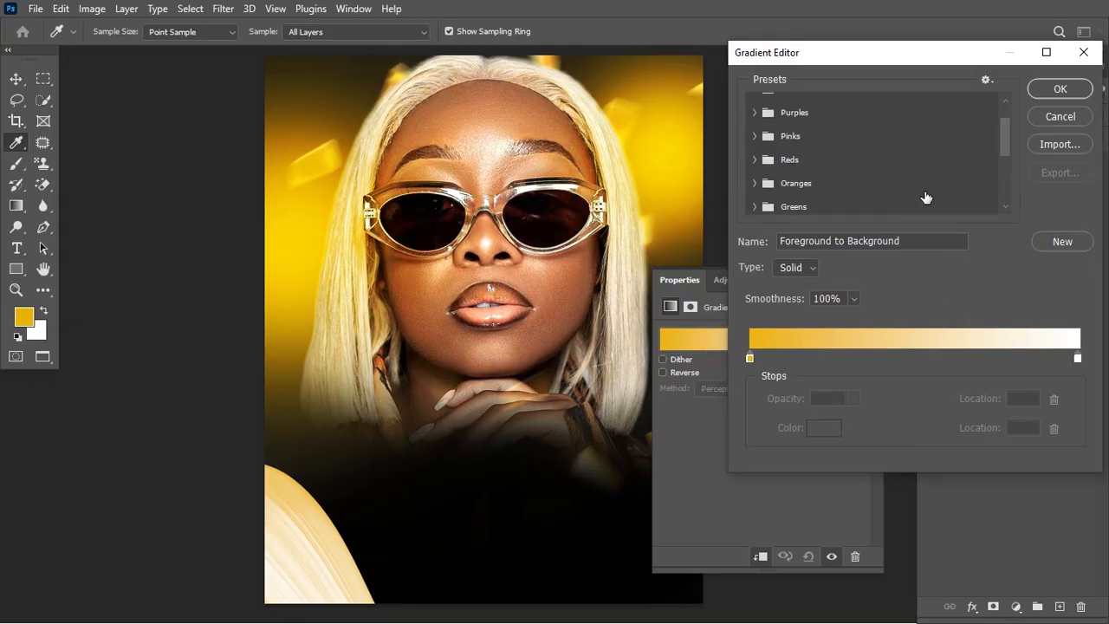
{"action": "scroll", "coordinate": [926, 197], "scroll_direction": "down", "scroll_amount": 3}
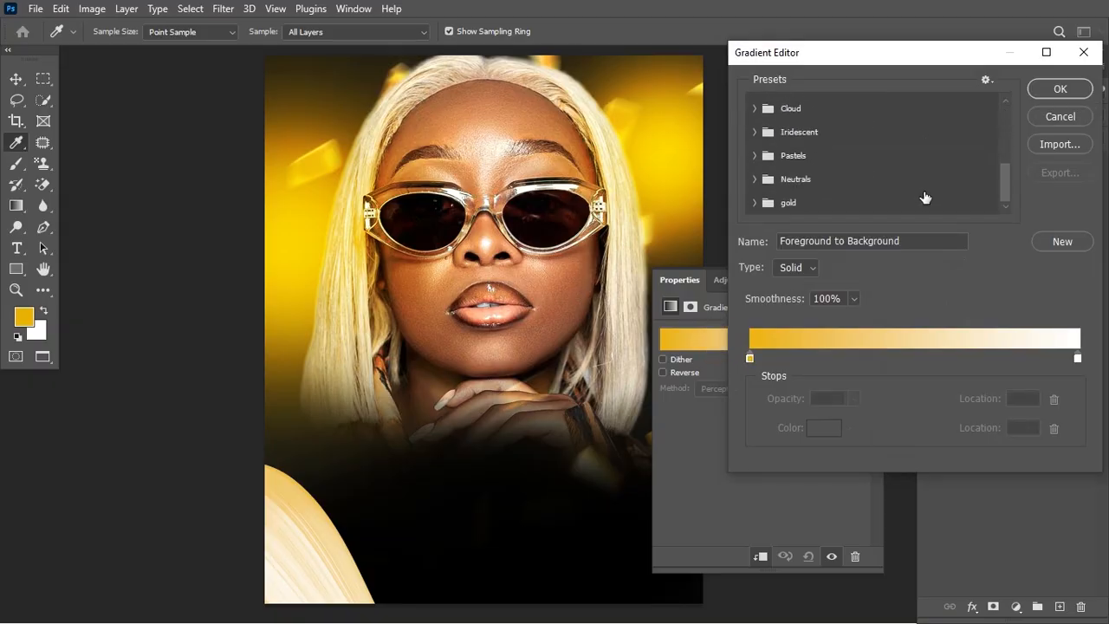
{"action": "left_click", "coordinate": [750, 358]}
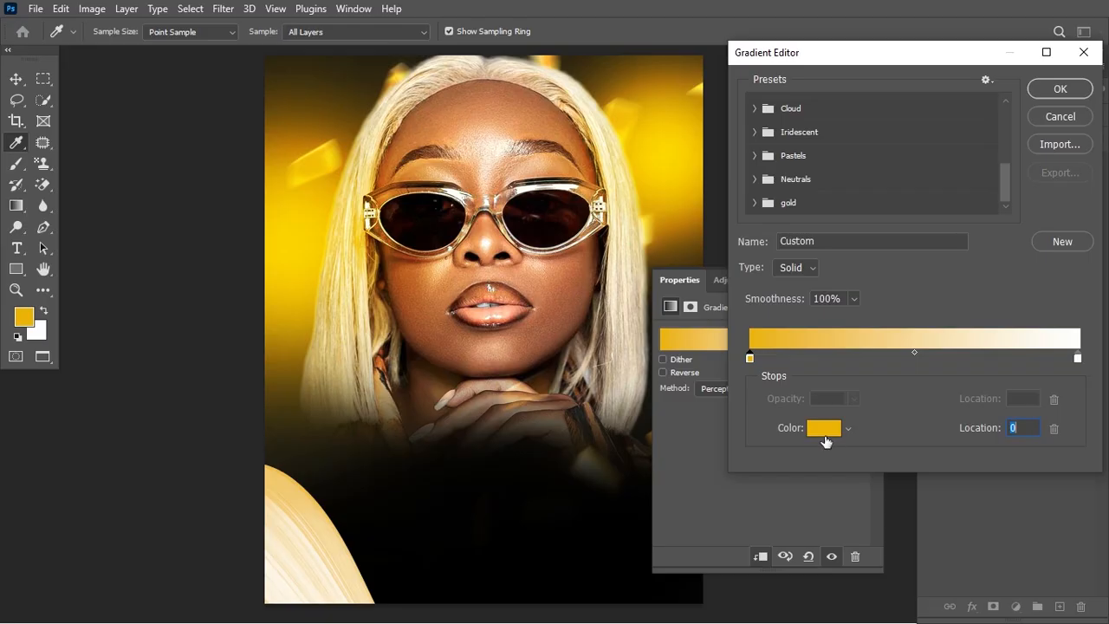
{"action": "left_click", "coordinate": [825, 436]}
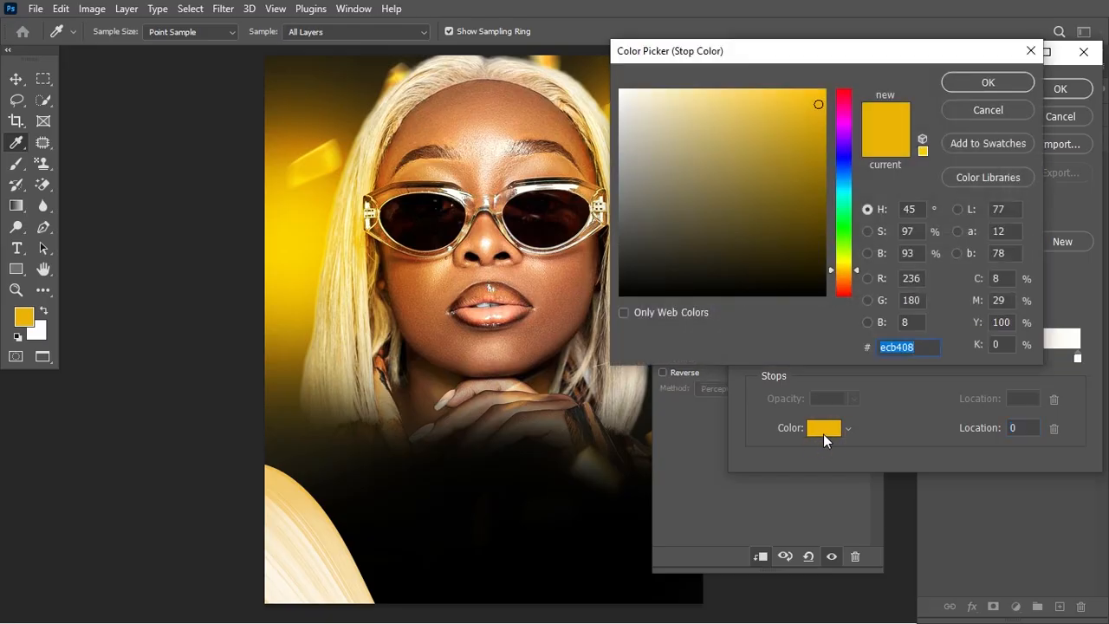
{"action": "left_click", "coordinate": [24, 317]}
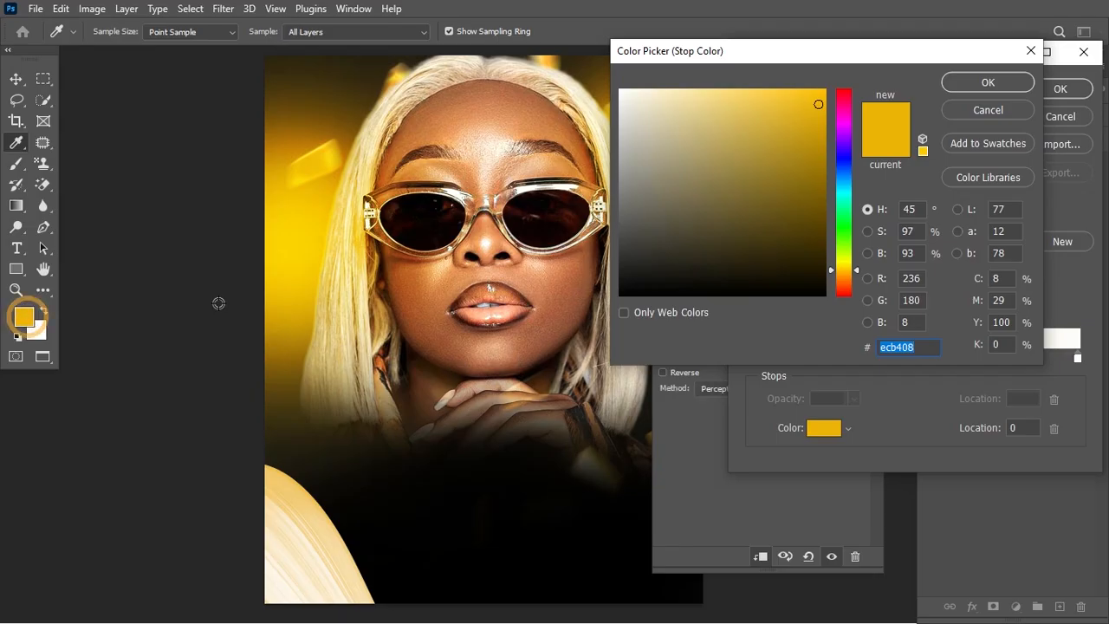
{"action": "left_click", "coordinate": [1008, 82]}
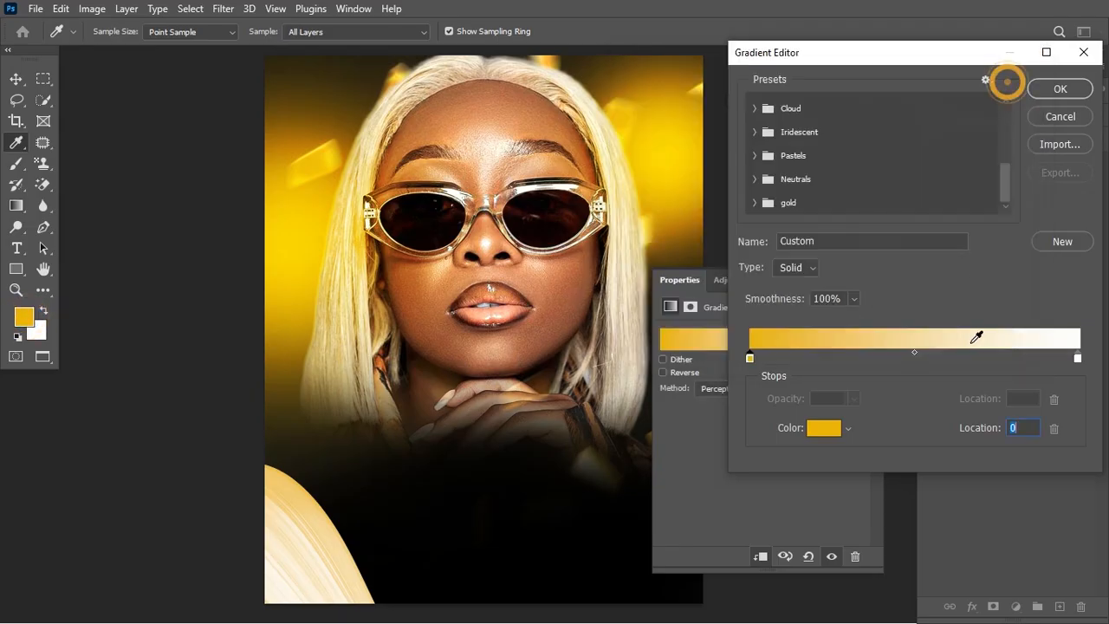
Set the gradient map's stop at location 100 to dark brown 361606 and accept the gradient
{"action": "left_click", "coordinate": [1077, 360]}
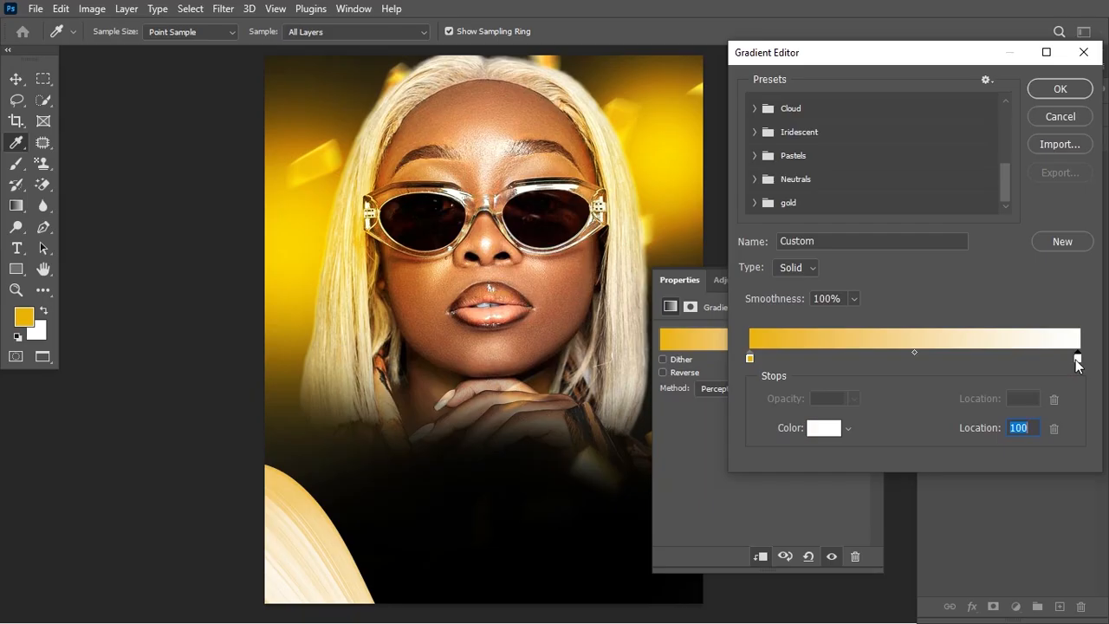
{"action": "left_click", "coordinate": [827, 427]}
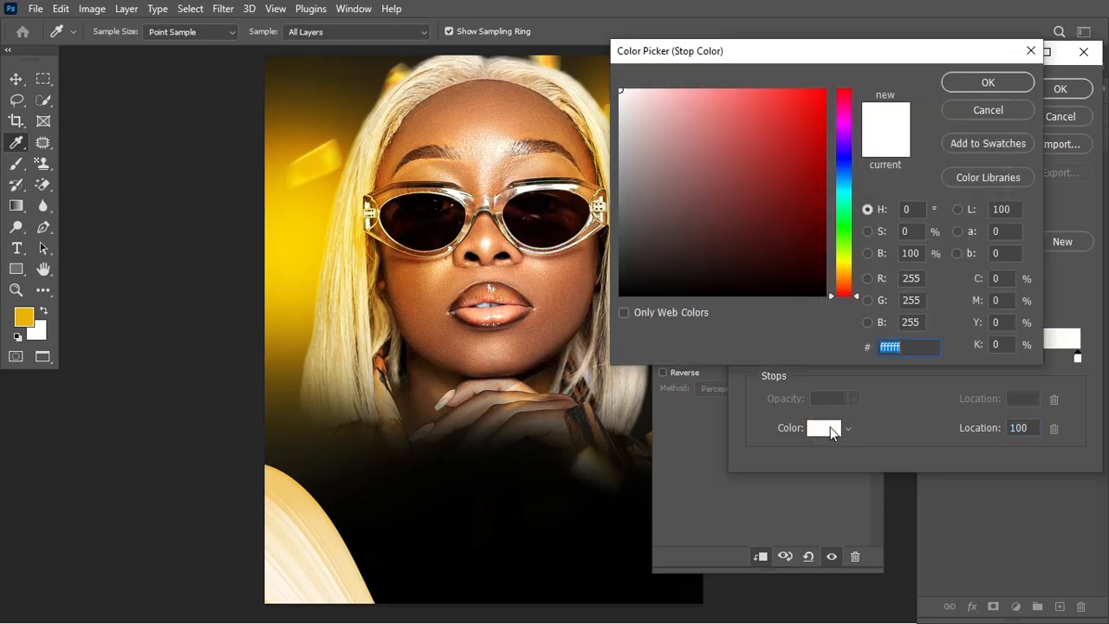
{"action": "type", "text": "36160"}
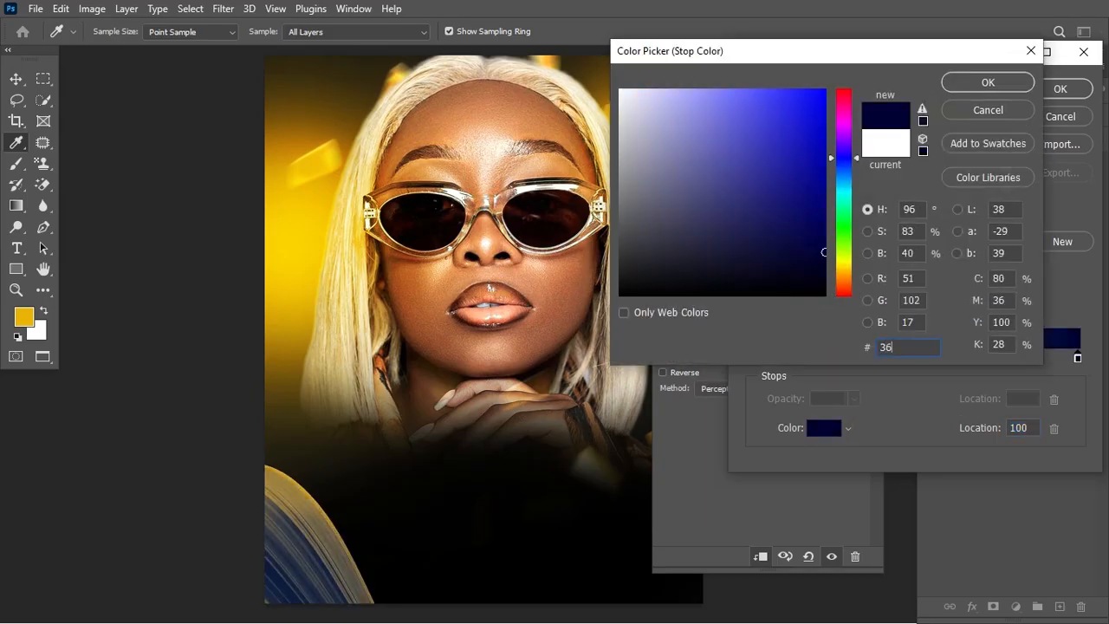
{"action": "type", "text": "6"}
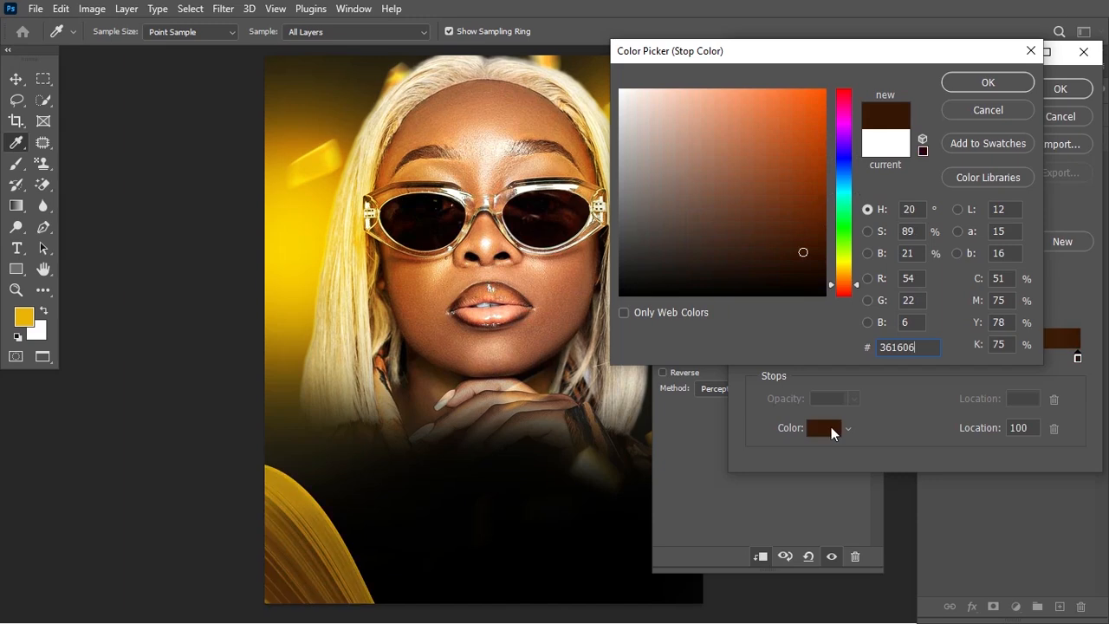
{"action": "left_click", "coordinate": [1013, 87]}
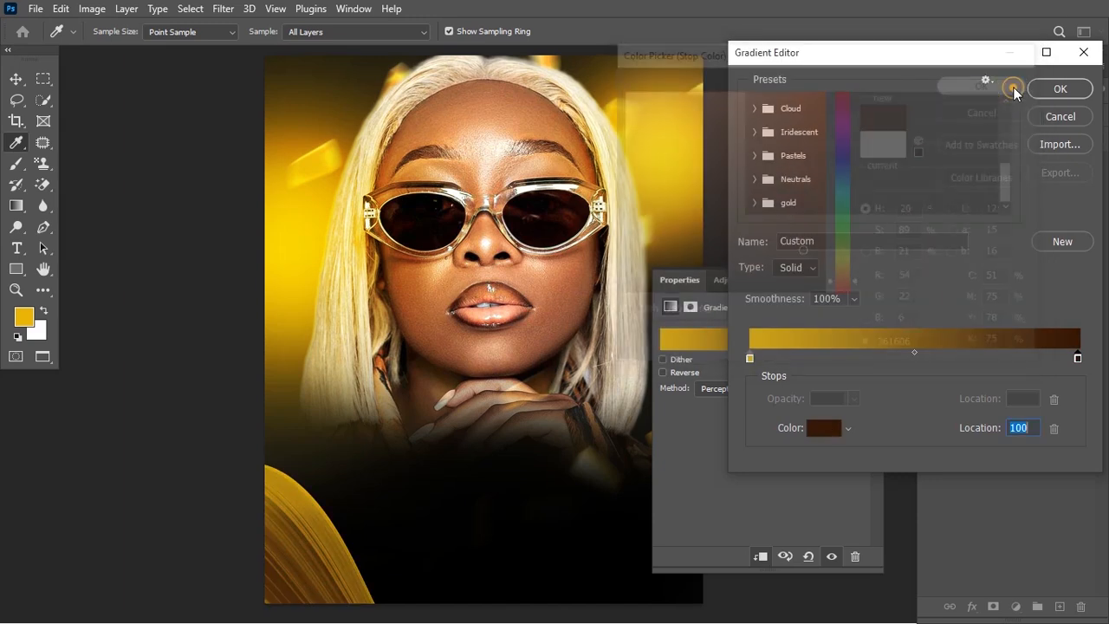
{"action": "left_click", "coordinate": [1063, 89]}
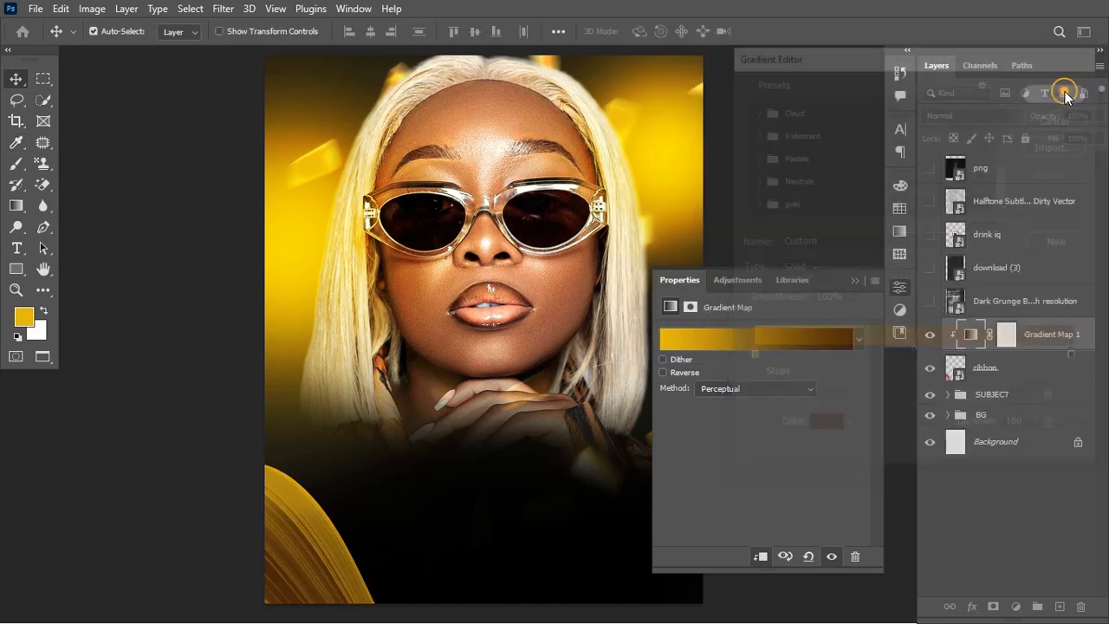
{"action": "left_click", "coordinate": [854, 281]}
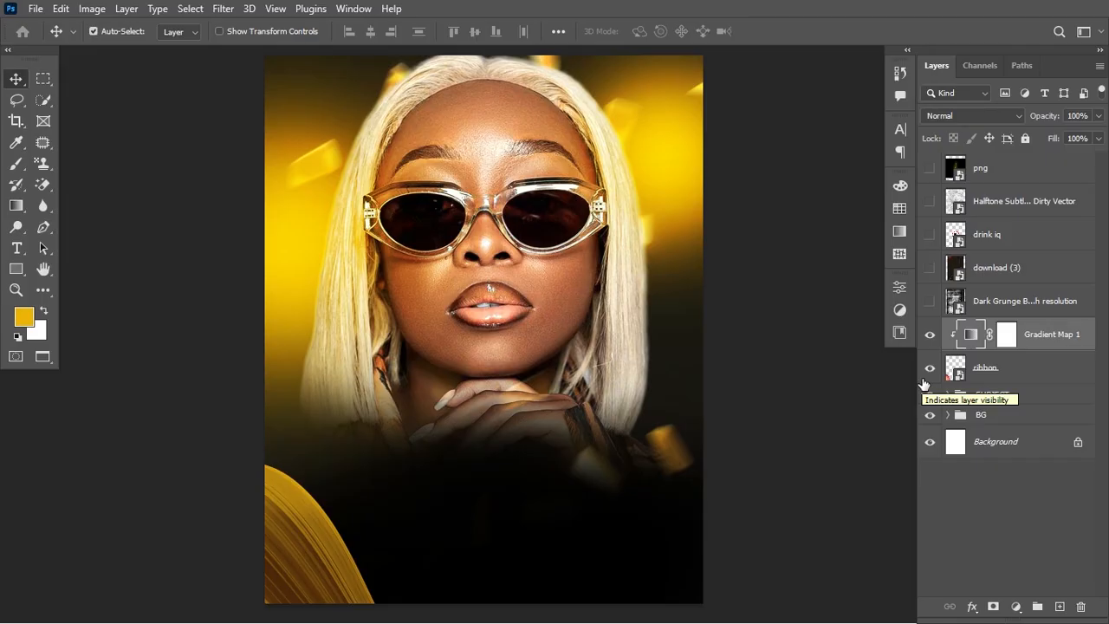
Nudge the ribbon layer slightly and apply a Motion Blur at 34° with a distance of 20 pixels, keeping its filter list collapsed
{"action": "left_click", "coordinate": [1017, 380]}
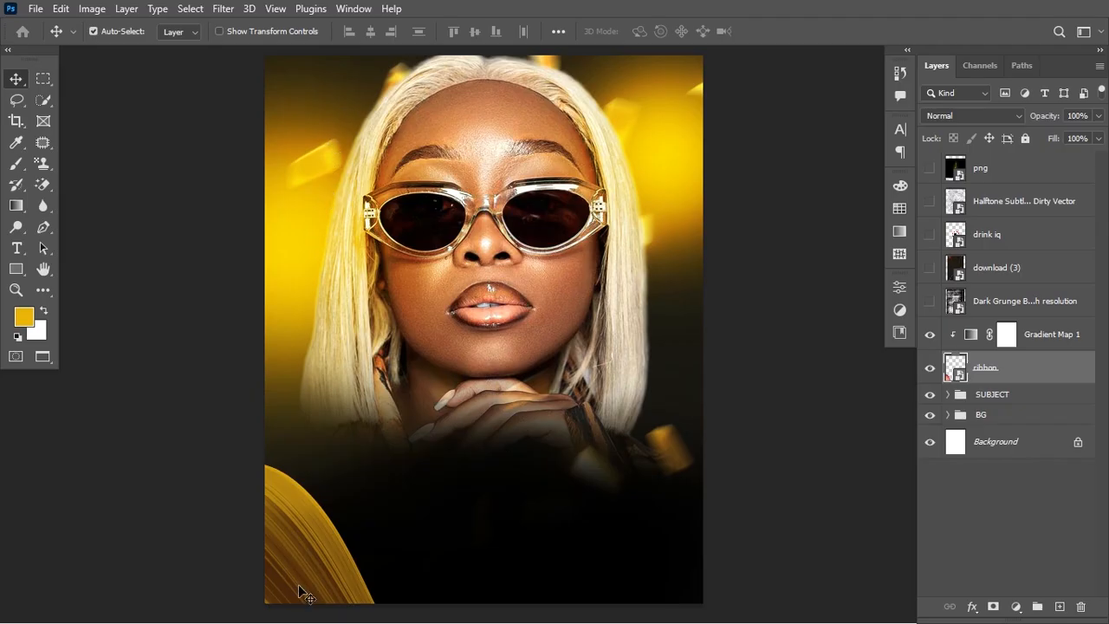
{"action": "mouse_move", "coordinate": [292, 529]}
{"action": "left_mouse_down"}
{"action": "mouse_move", "coordinate": [299, 539]}
{"action": "mouse_move", "coordinate": [291, 527]}
{"action": "left_mouse_up"}
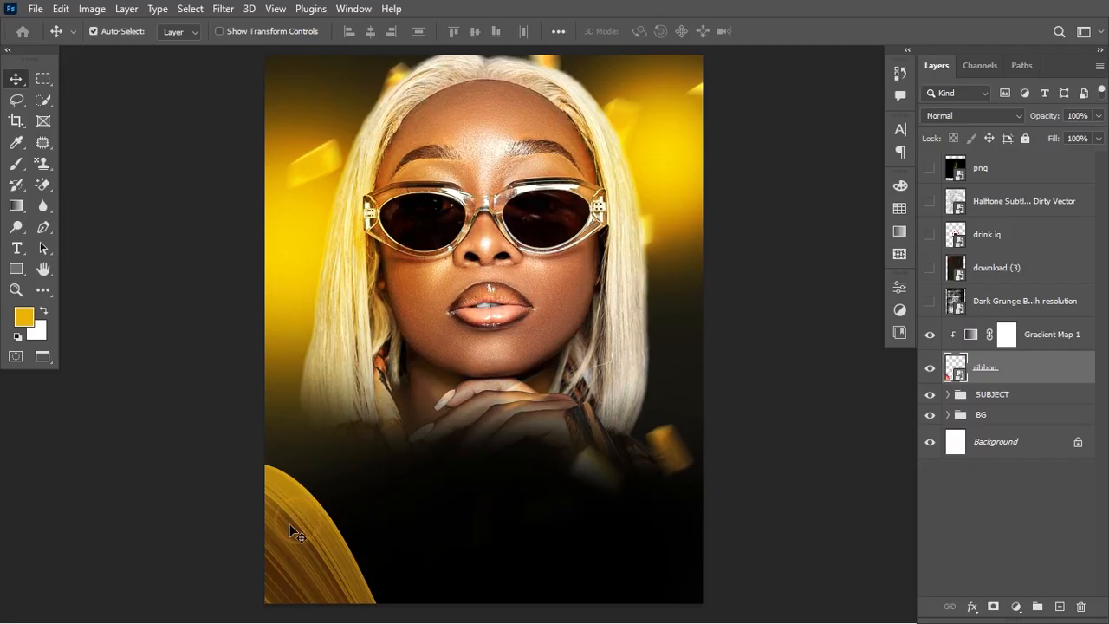
{"action": "left_click", "coordinate": [224, 8]}
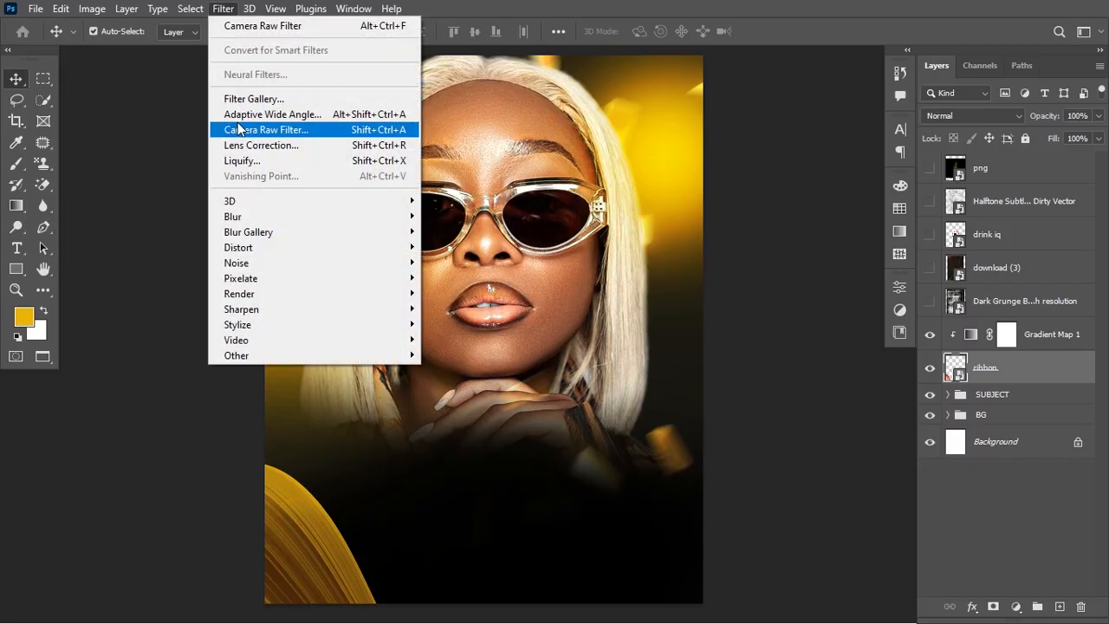
{"action": "mouse_move", "coordinate": [216, 12]}
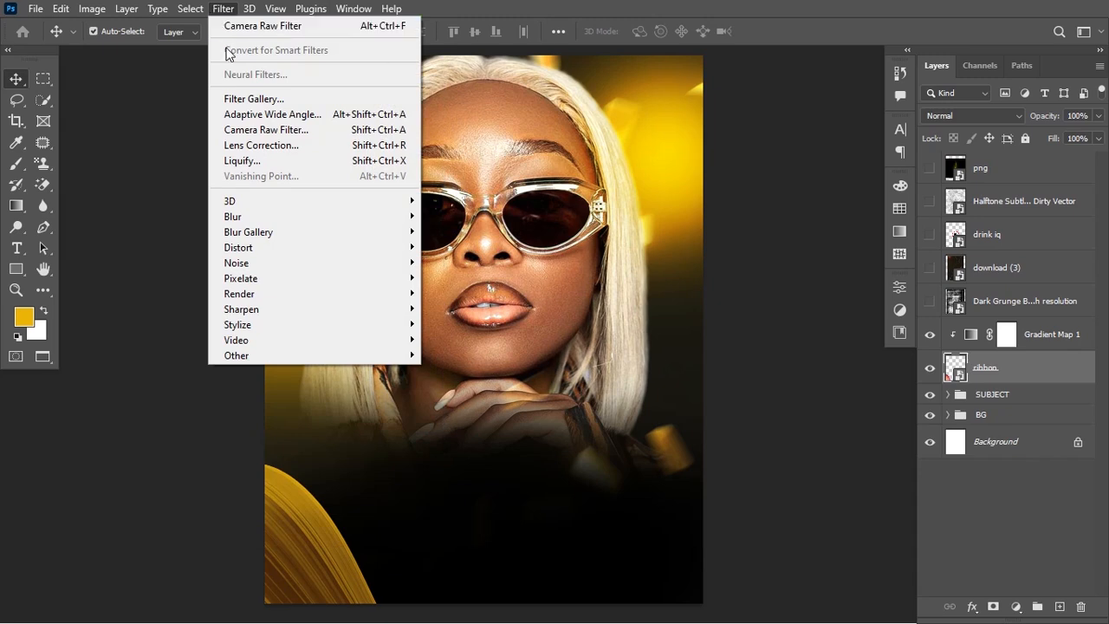
{"action": "mouse_move", "coordinate": [379, 217]}
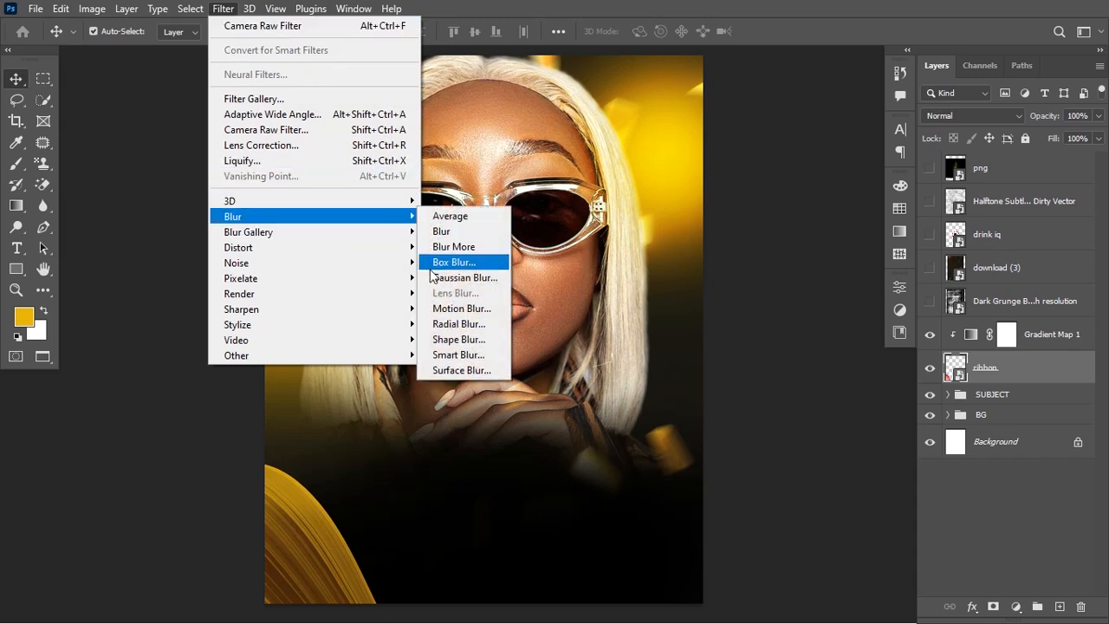
{"action": "left_click", "coordinate": [443, 307]}
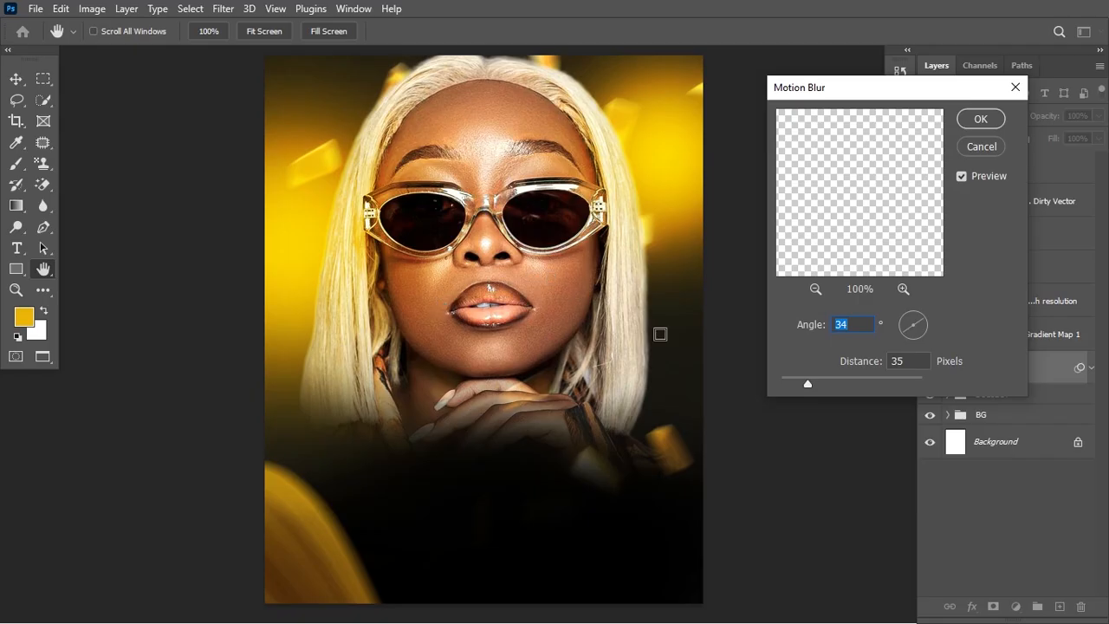
{"action": "left_click_drag", "start_coordinate": [805, 387], "coordinate": [796, 387]}
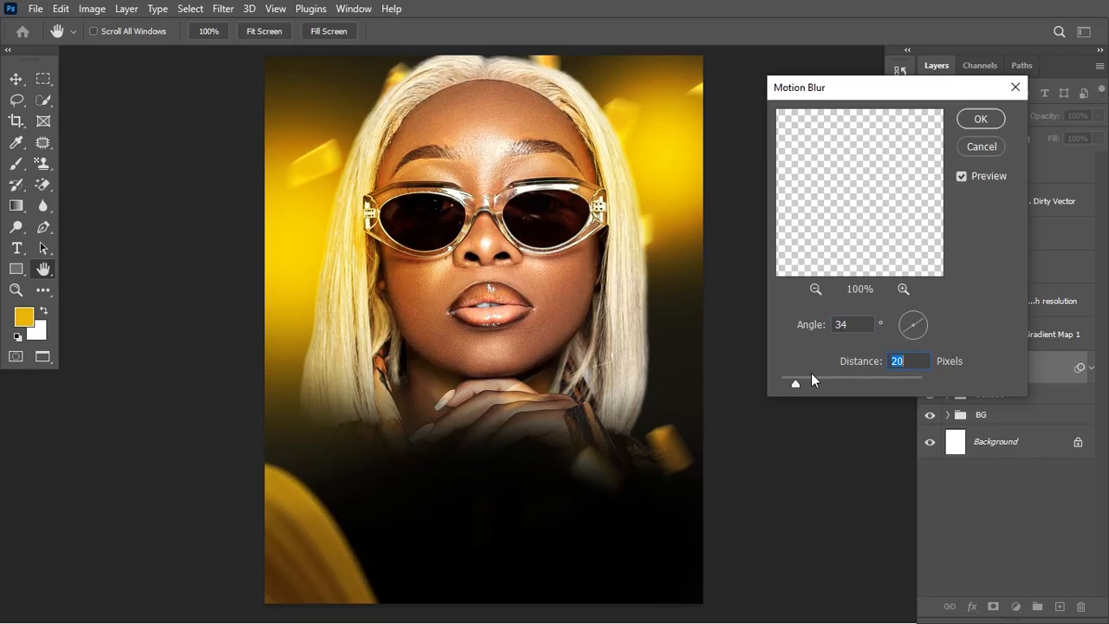
{"action": "left_click", "coordinate": [979, 118]}
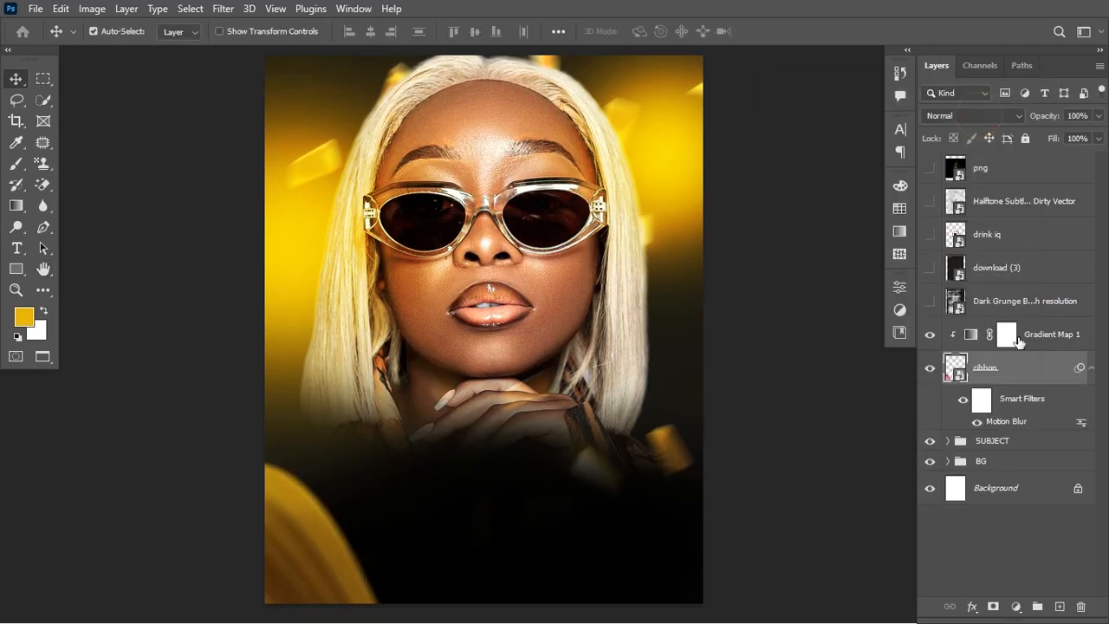
{"action": "left_click", "coordinate": [1090, 371]}
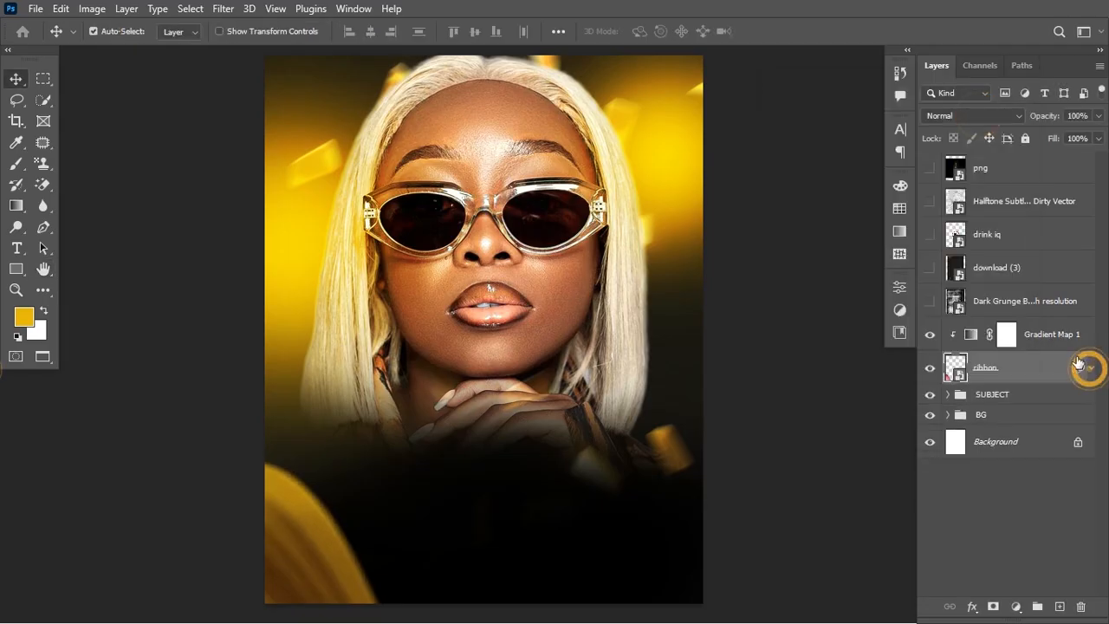
Duplicate the ribbon with its gradient map, flip the copy horizontally and place its curved end in the flyer's lower-right corner
{"action": "left_click", "coordinate": [1072, 342], "text": "ctrl"}
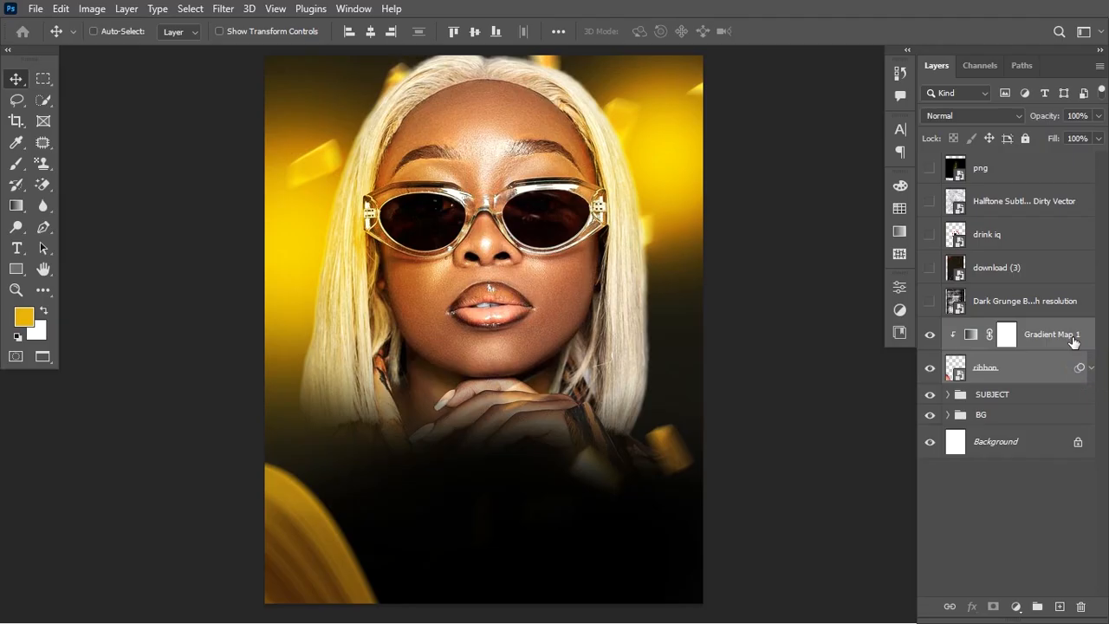
{"action": "key", "text": "ctrl+j"}
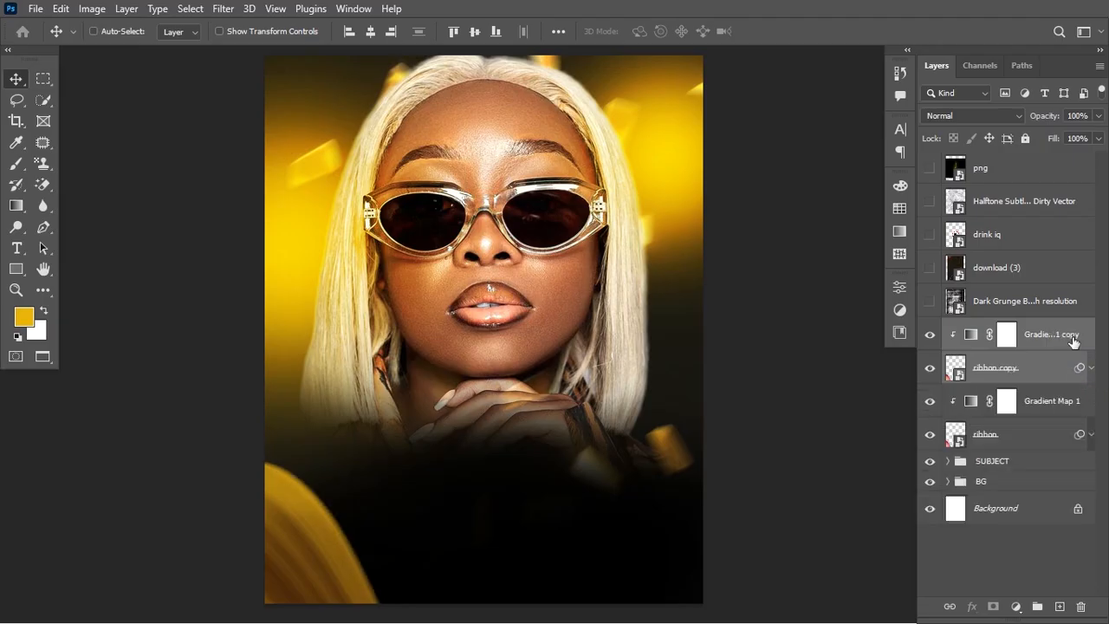
{"action": "key", "text": "ctrl+t"}
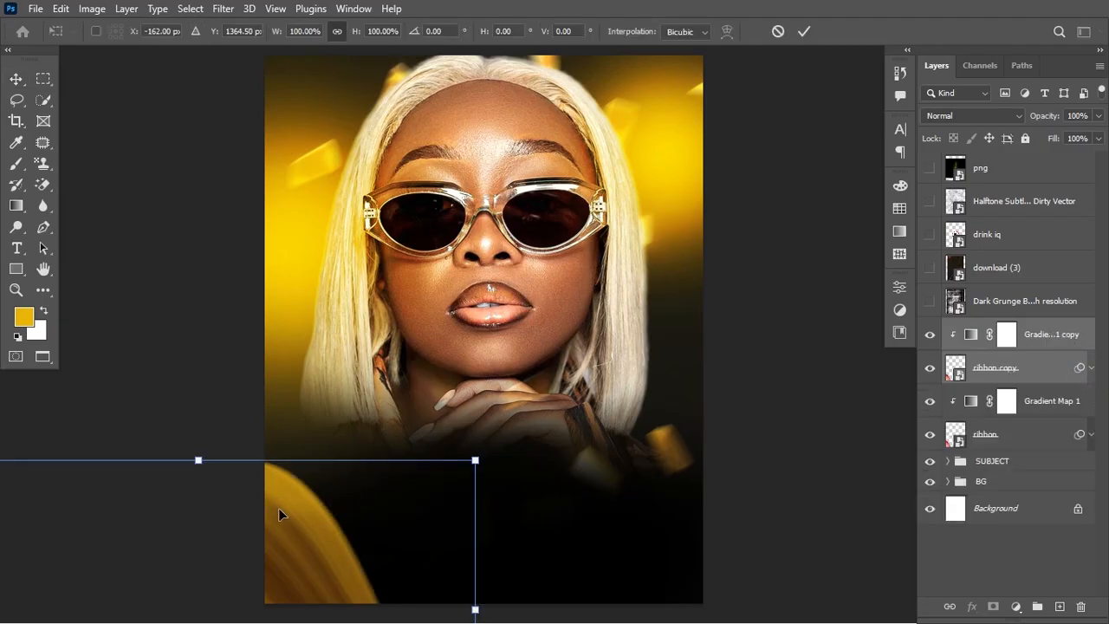
{"action": "left_click_drag", "start_coordinate": [279, 509], "coordinate": [609, 422]}
{"action": "right_click", "coordinate": [611, 424]}
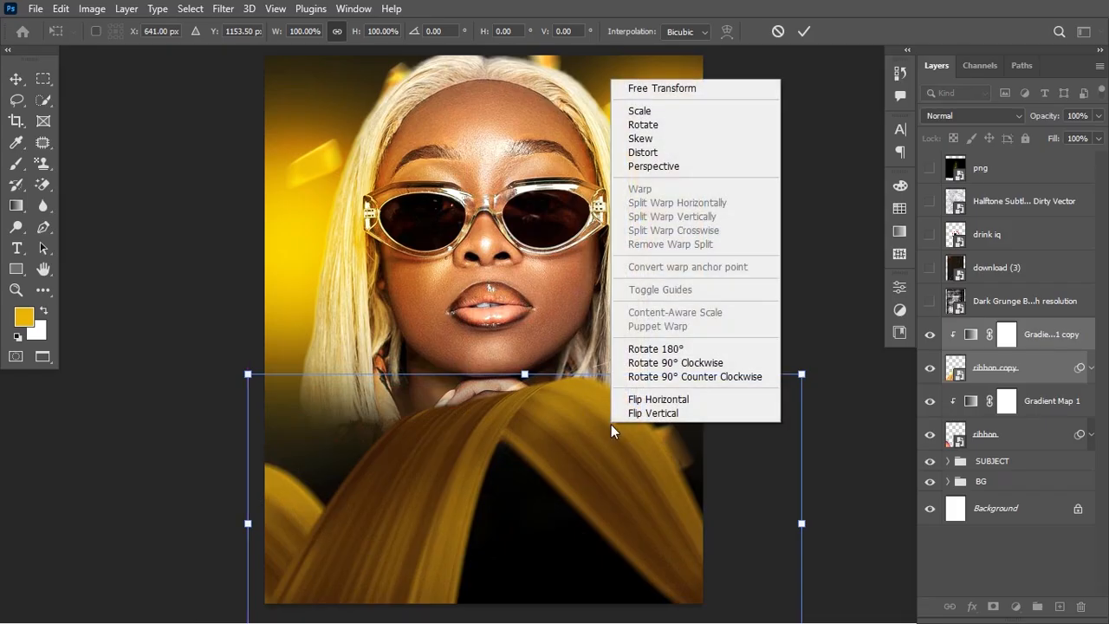
{"action": "left_click", "coordinate": [704, 413]}
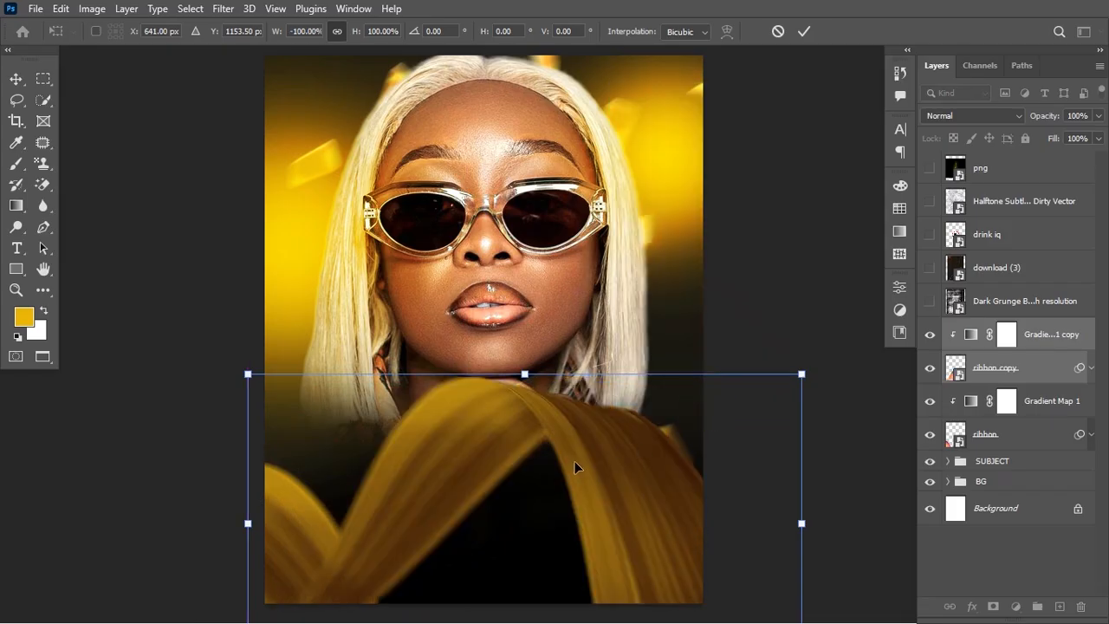
{"action": "left_click_drag", "start_coordinate": [575, 463], "coordinate": [738, 591]}
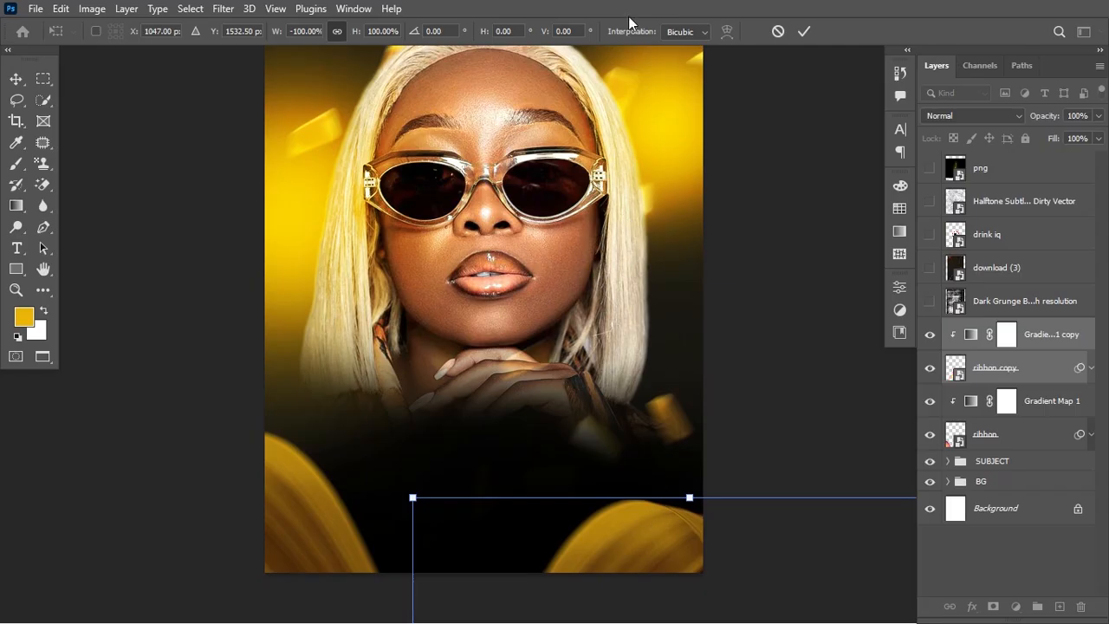
{"action": "left_click", "coordinate": [804, 31]}
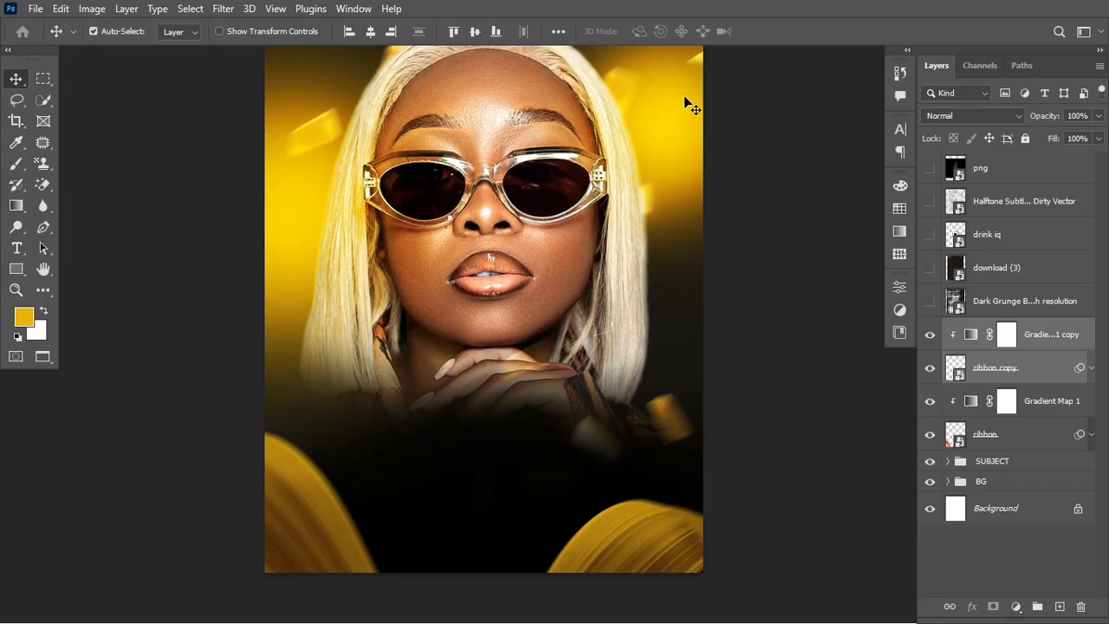
Set the copied ribbon's Motion Blur distance to 75 pixels at 34° and keep its filter list collapsed
{"action": "left_click", "coordinate": [1091, 369]}
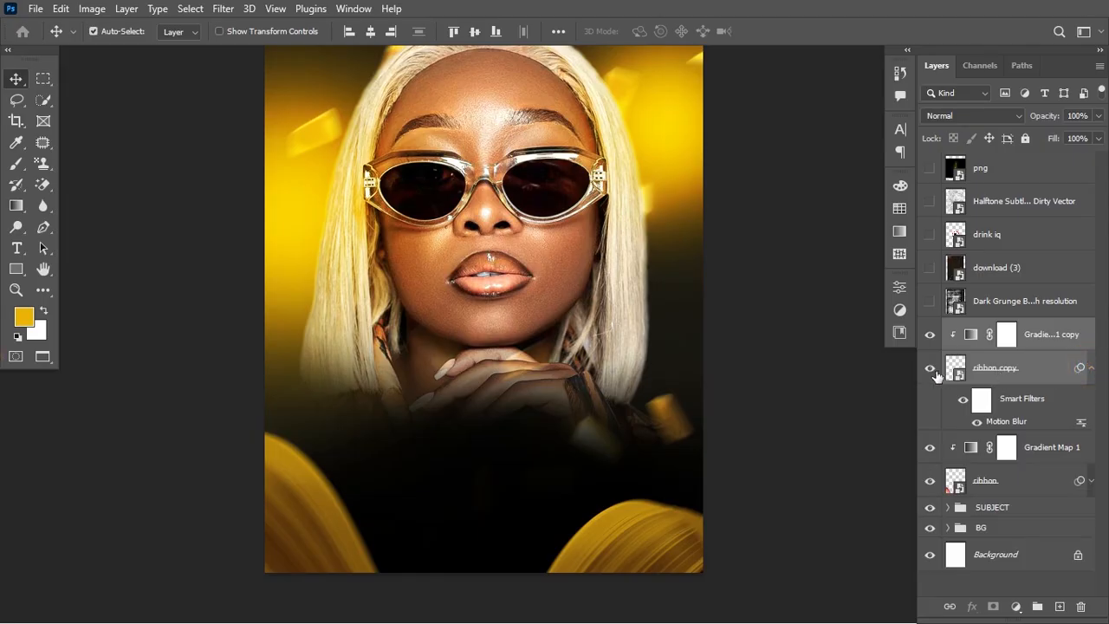
{"action": "double_click", "coordinate": [1005, 421]}
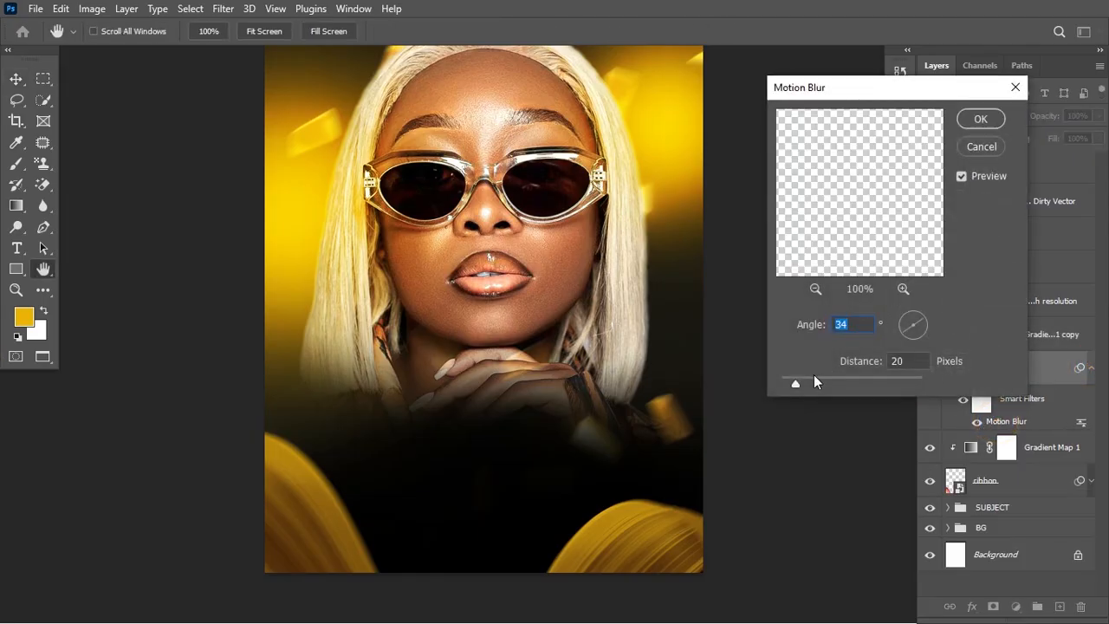
{"action": "left_click_drag", "start_coordinate": [797, 381], "coordinate": [825, 380]}
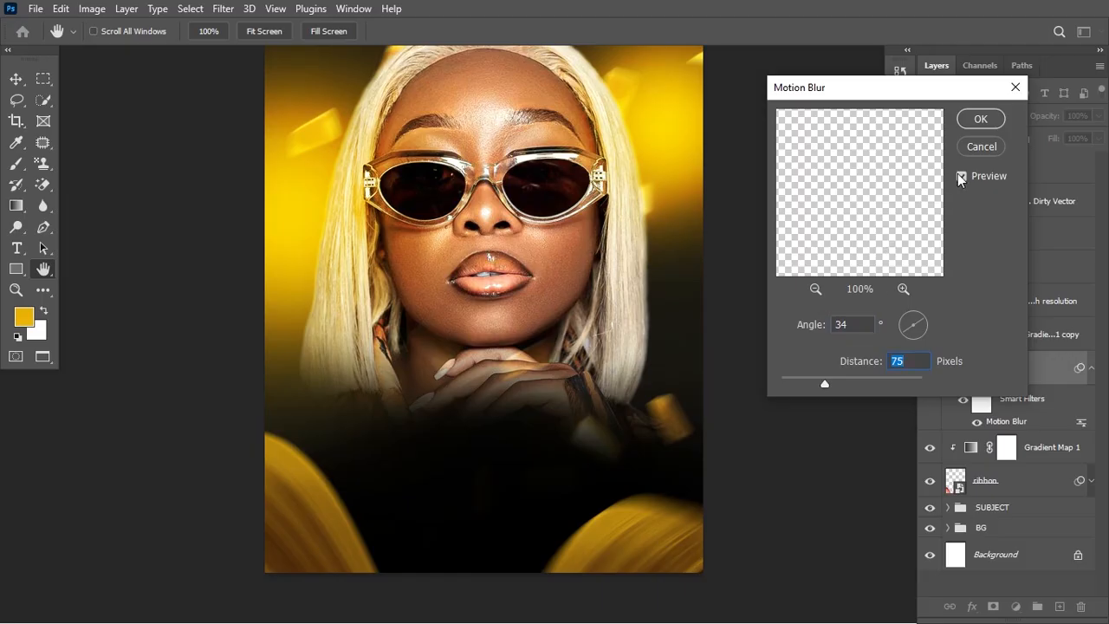
{"action": "left_click", "coordinate": [978, 122]}
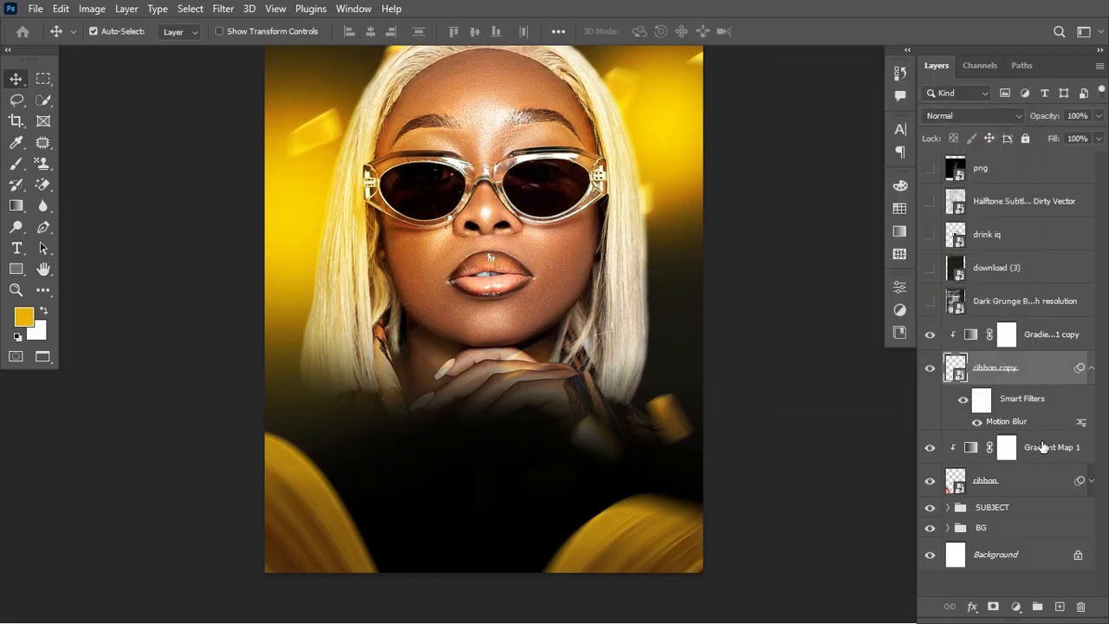
{"action": "left_click", "coordinate": [1093, 368]}
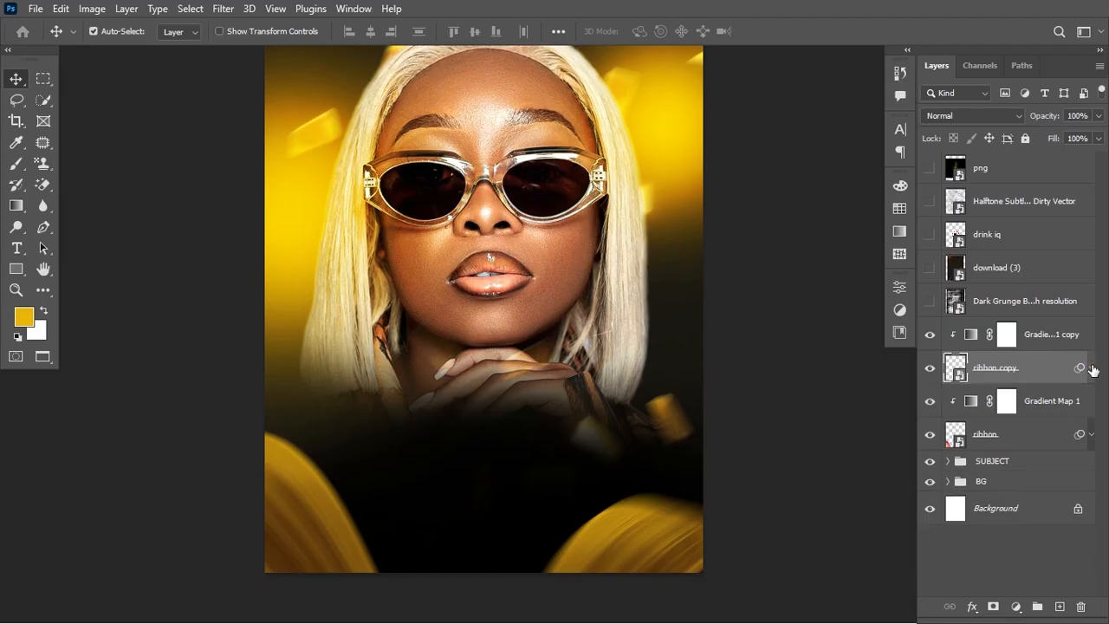
Group both ribbons with their gradient maps, name the group RIBBON, and check the Dark Grunge texture layer's visibility
{"action": "left_click", "coordinate": [1055, 337]}
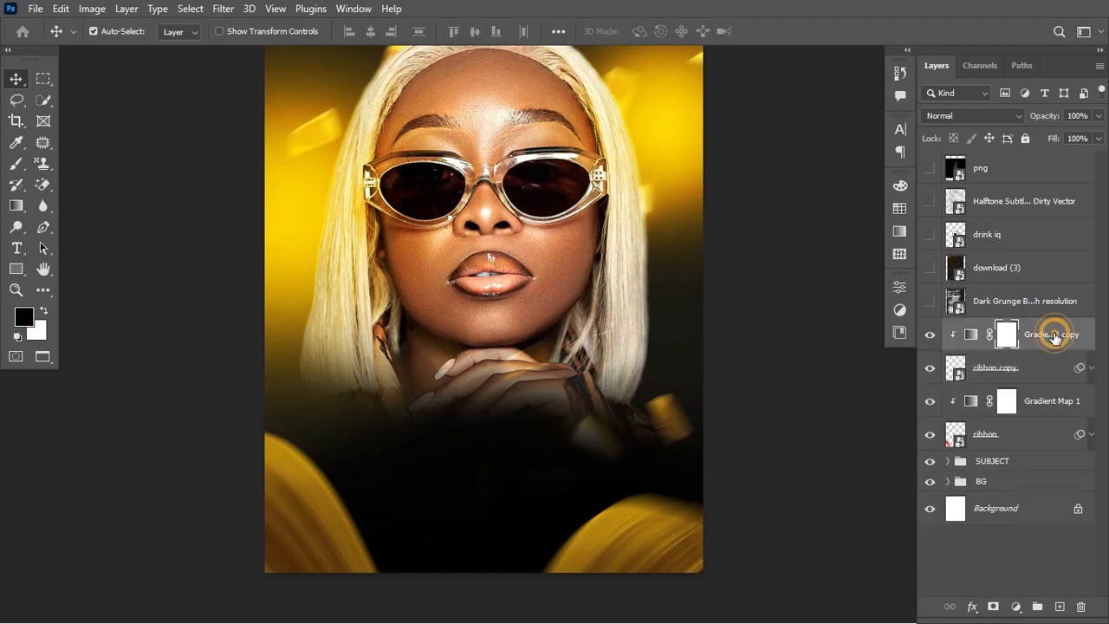
{"action": "left_click", "coordinate": [1038, 433], "text": "shift"}
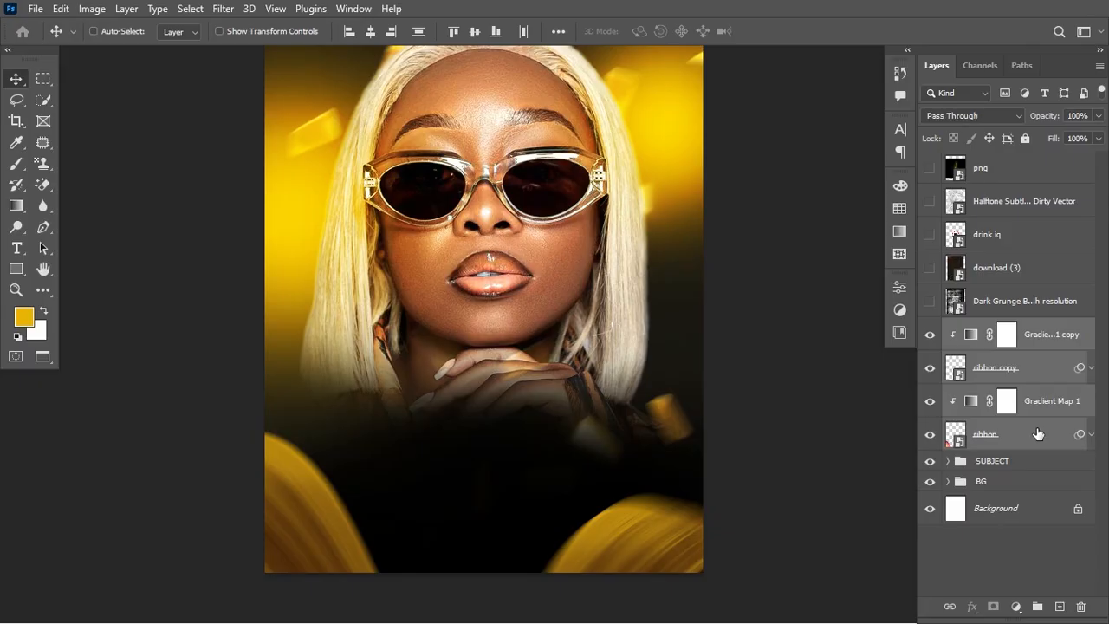
{"action": "key", "text": "ctrl+g"}
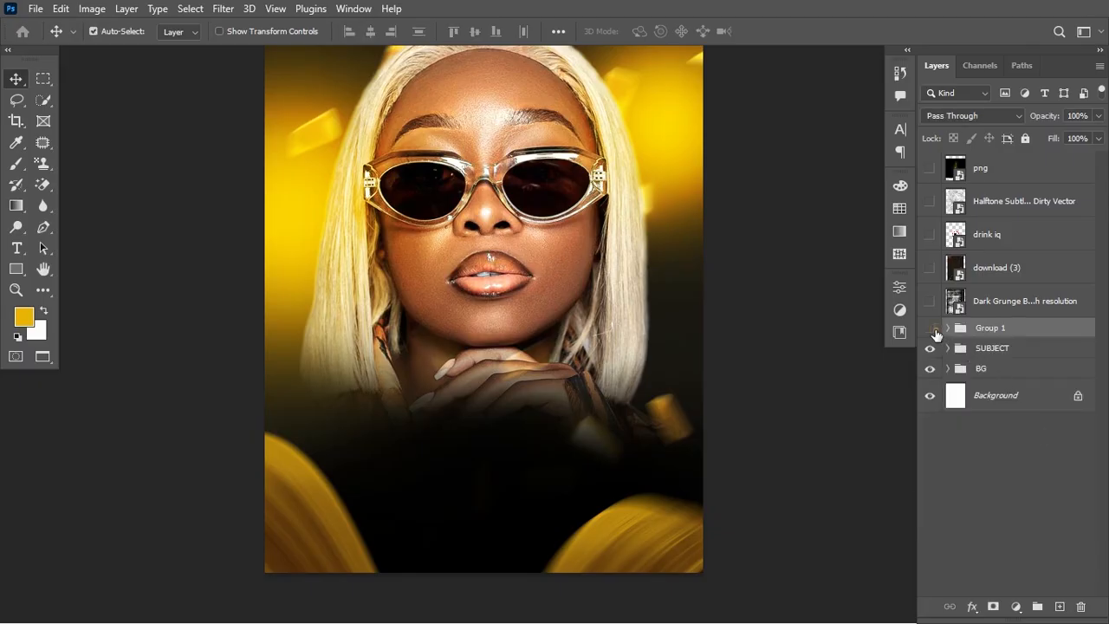
{"action": "left_click", "coordinate": [932, 329]}
{"action": "double_click", "coordinate": [990, 327]}
{"action": "type", "text": "RIBBON"}
{"action": "key", "text": "Return"}
{"action": "left_click", "coordinate": [931, 302]}
{"action": "left_click", "coordinate": [931, 301]}
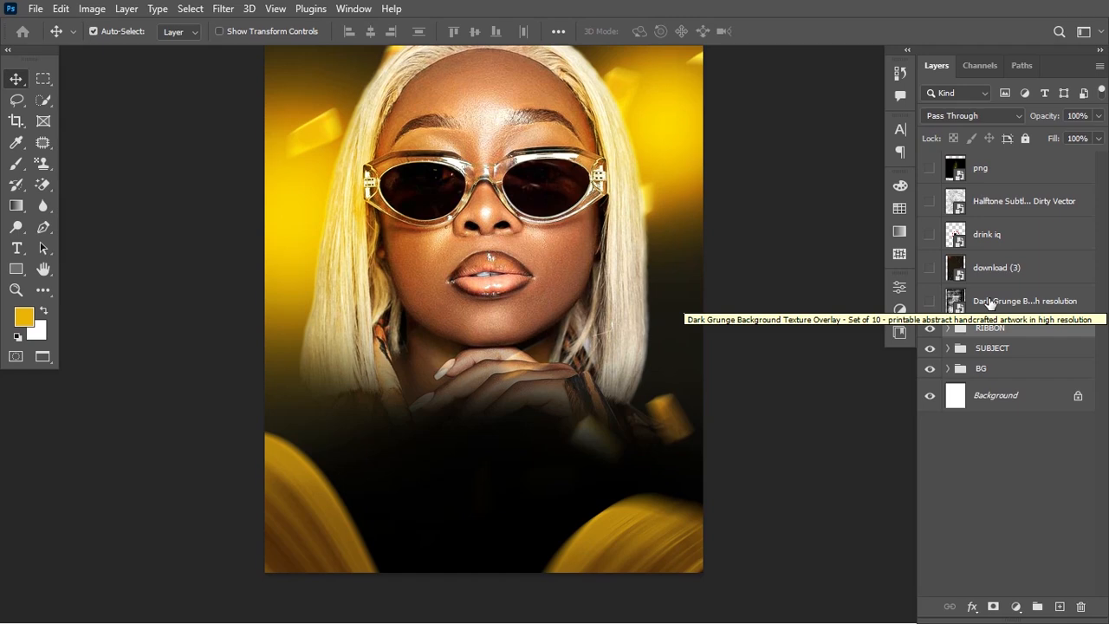
Add the text TRIMS TIMER across the model's forehead in Gotham Book
{"action": "scroll", "coordinate": [709, 268], "scroll_direction": "up", "scroll_amount": 2}
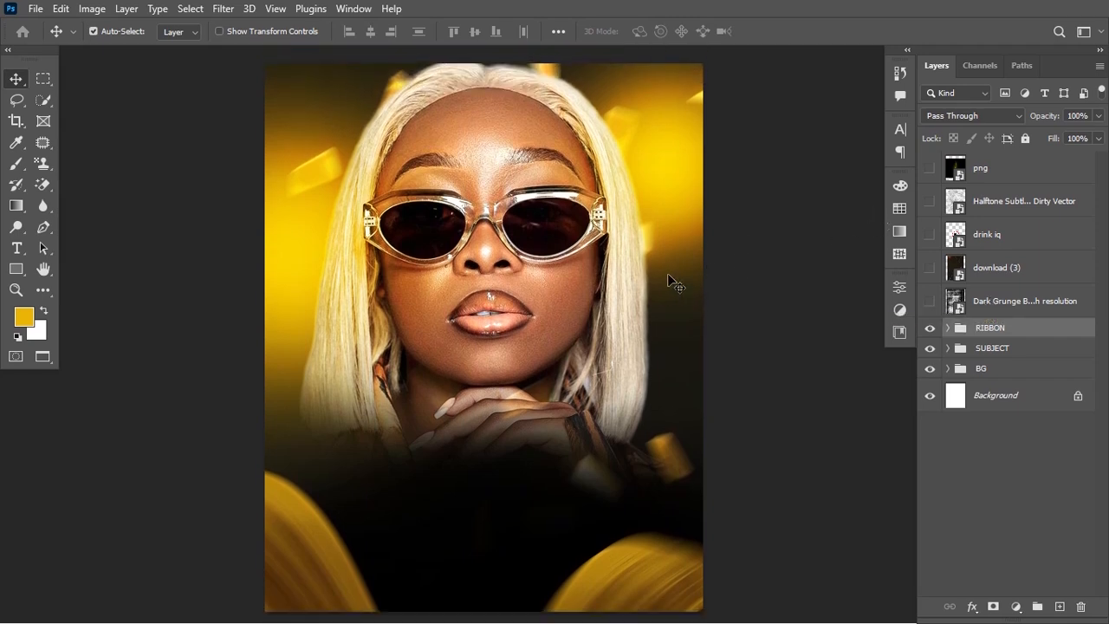
{"action": "key", "text": "t"}
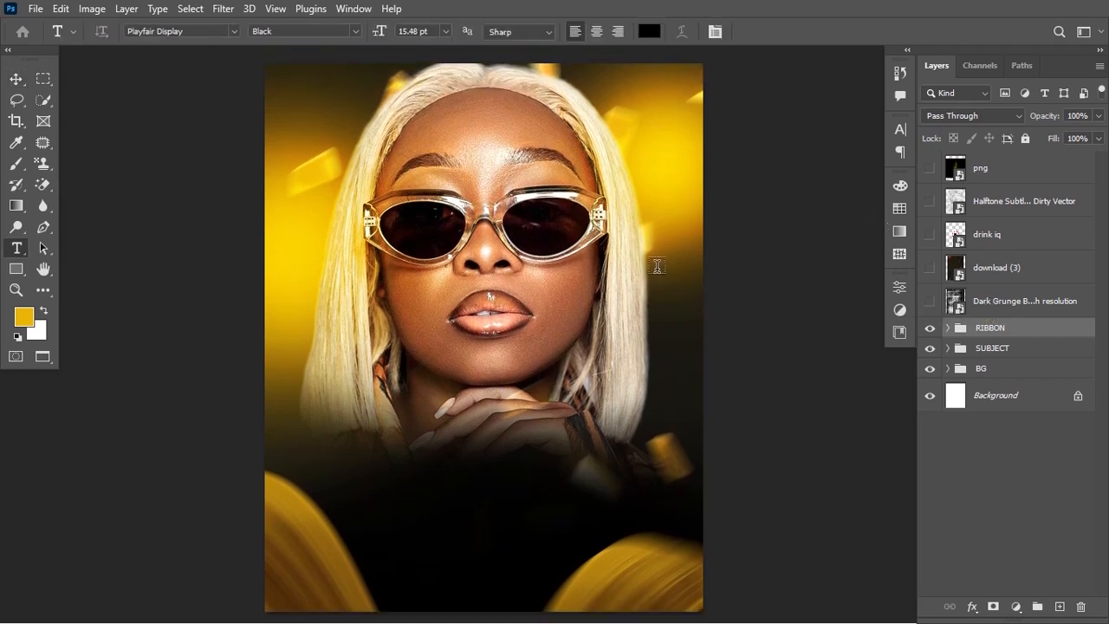
{"action": "left_click", "coordinate": [464, 144]}
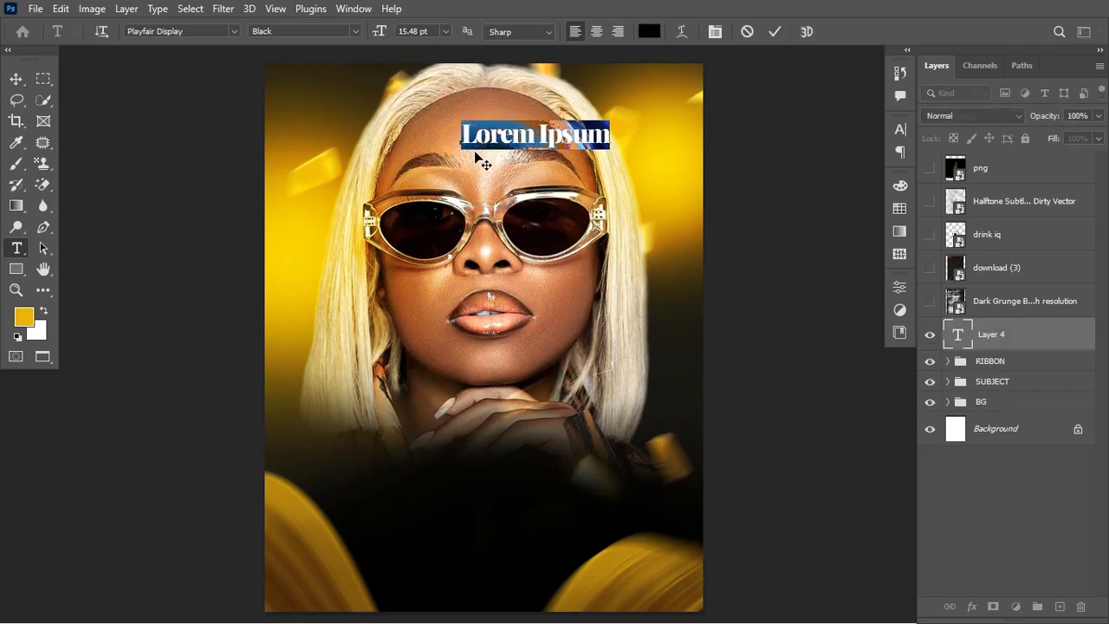
{"action": "left_click", "coordinate": [199, 34]}
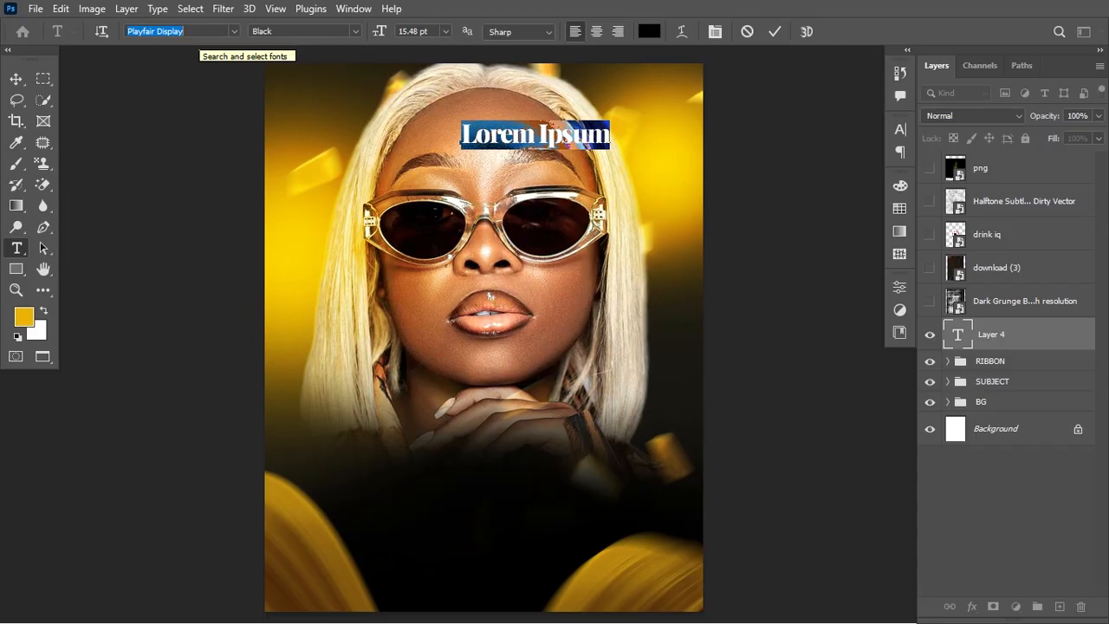
{"action": "type", "text": "HAM"}
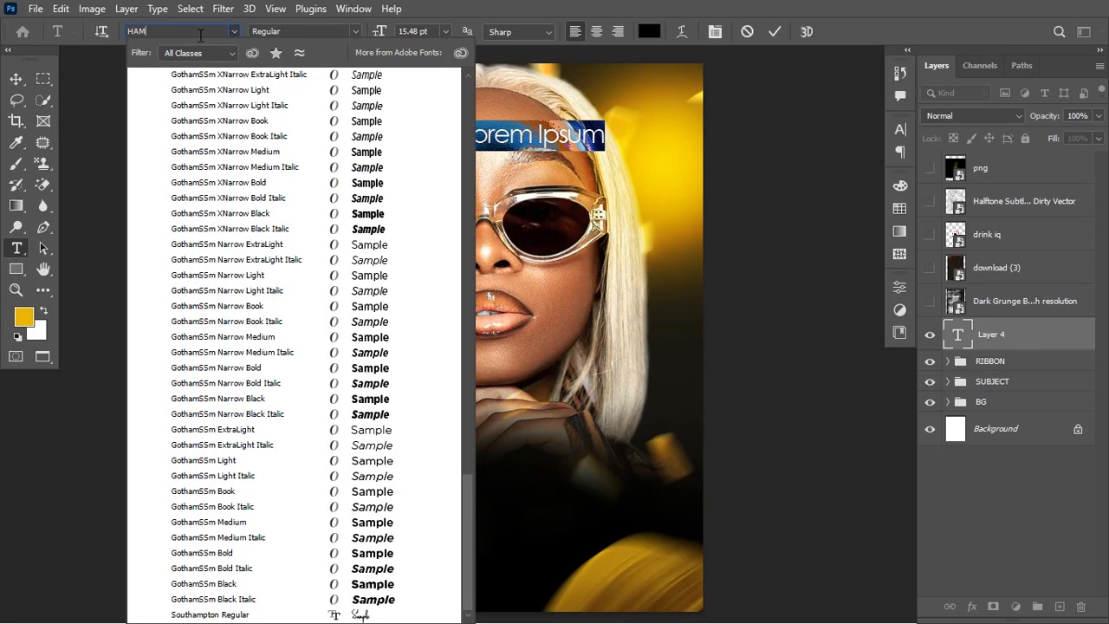
{"action": "key", "text": "BackSpace"}
{"action": "key", "text": "BackSpace"}
{"action": "key", "text": "BackSpace"}
{"action": "type", "text": "GOTH"}
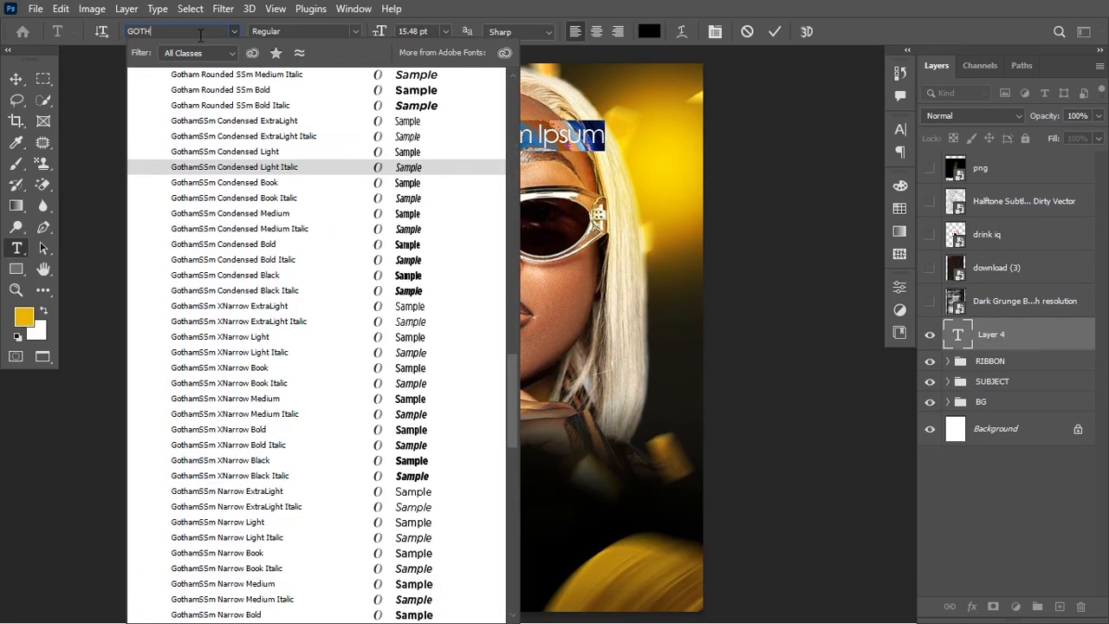
{"action": "scroll", "coordinate": [260, 347], "scroll_direction": "down", "scroll_amount": 5}
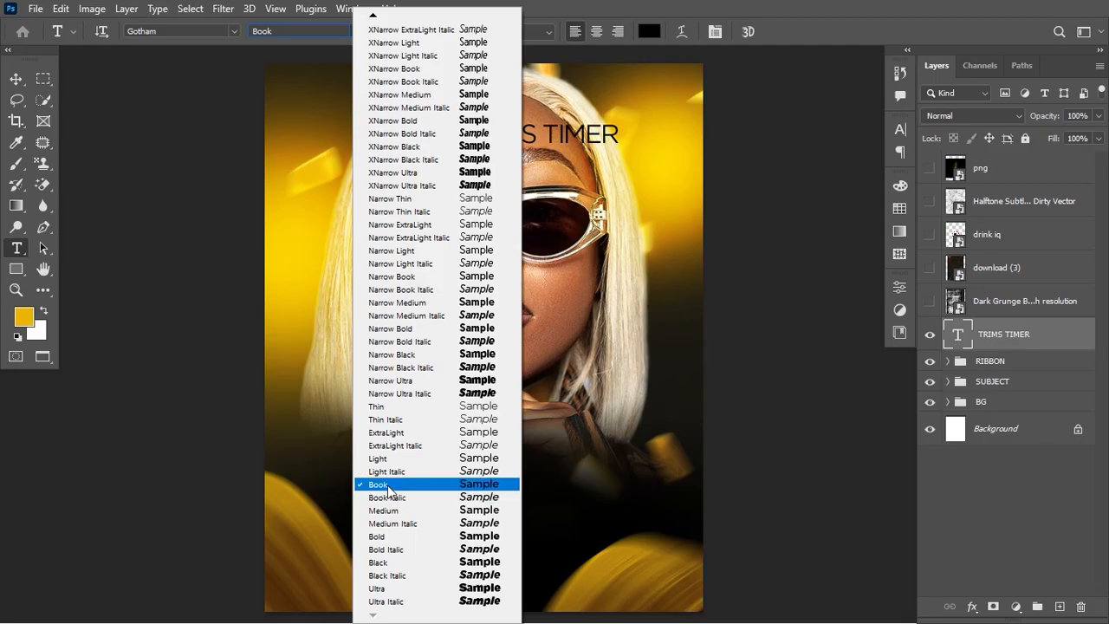
{"action": "left_click", "coordinate": [386, 485]}
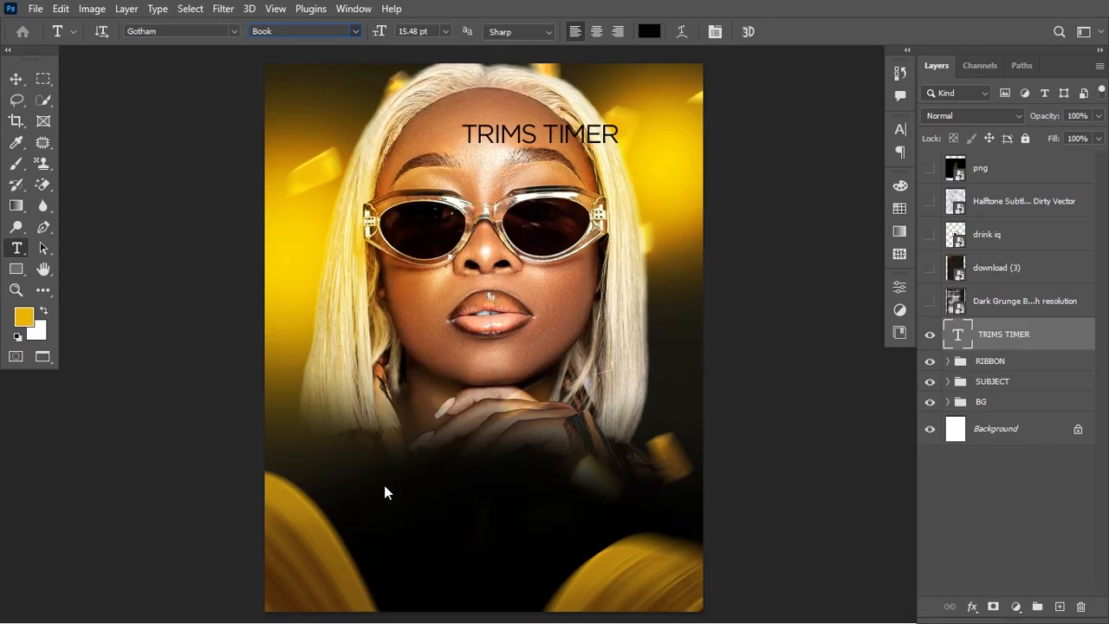
{"action": "left_click", "coordinate": [384, 486]}
Color the TRIMS TIMER text white and scale it down to about 5.71 pt
{"action": "left_click", "coordinate": [649, 31]}
{"action": "left_click_drag", "start_coordinate": [644, 142], "coordinate": [621, 90]}
{"action": "left_click", "coordinate": [996, 84]}
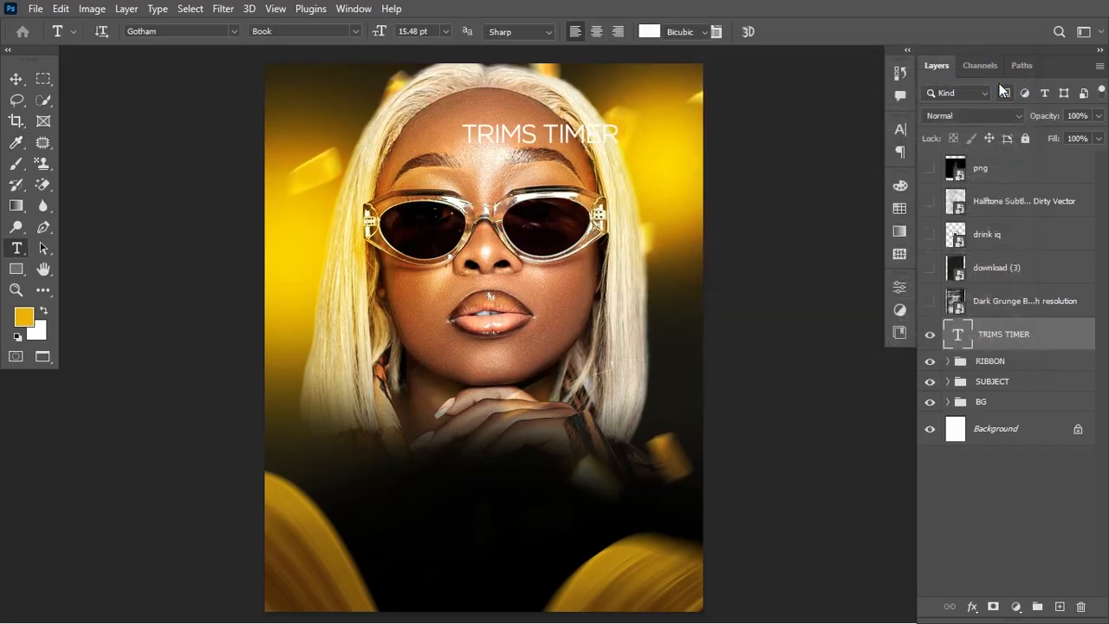
{"action": "key", "text": "ctrl+t"}
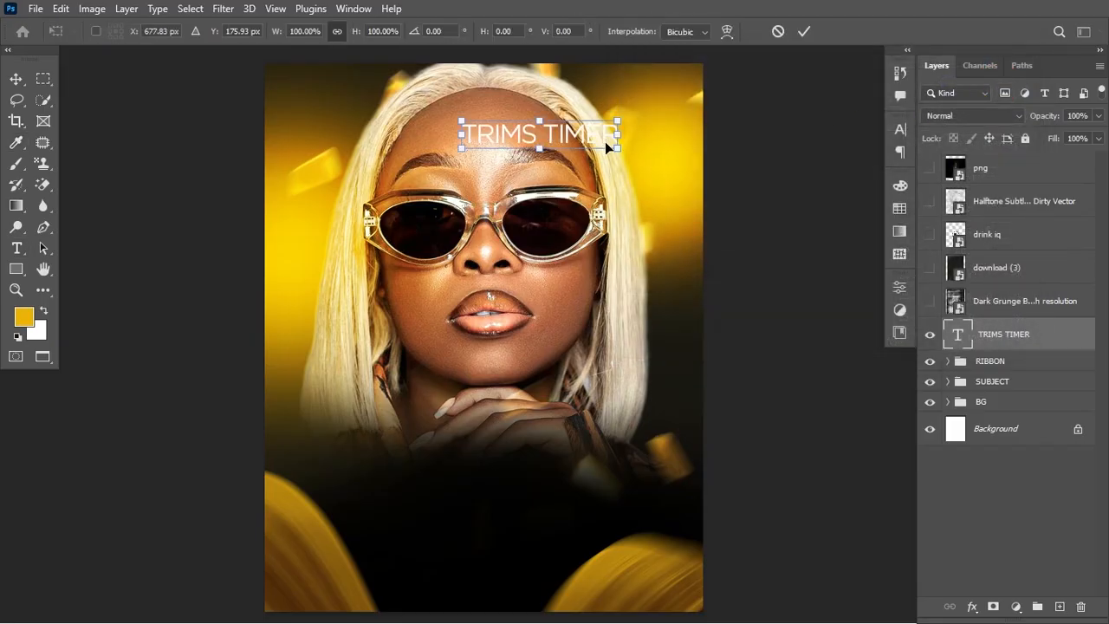
{"action": "left_click_drag", "start_coordinate": [616, 149], "coordinate": [515, 139]}
{"action": "key", "text": "Return"}
Center the small TRIMS TIMER text horizontally on the canvas and clear the selection
{"action": "key", "text": "ctrl+a"}
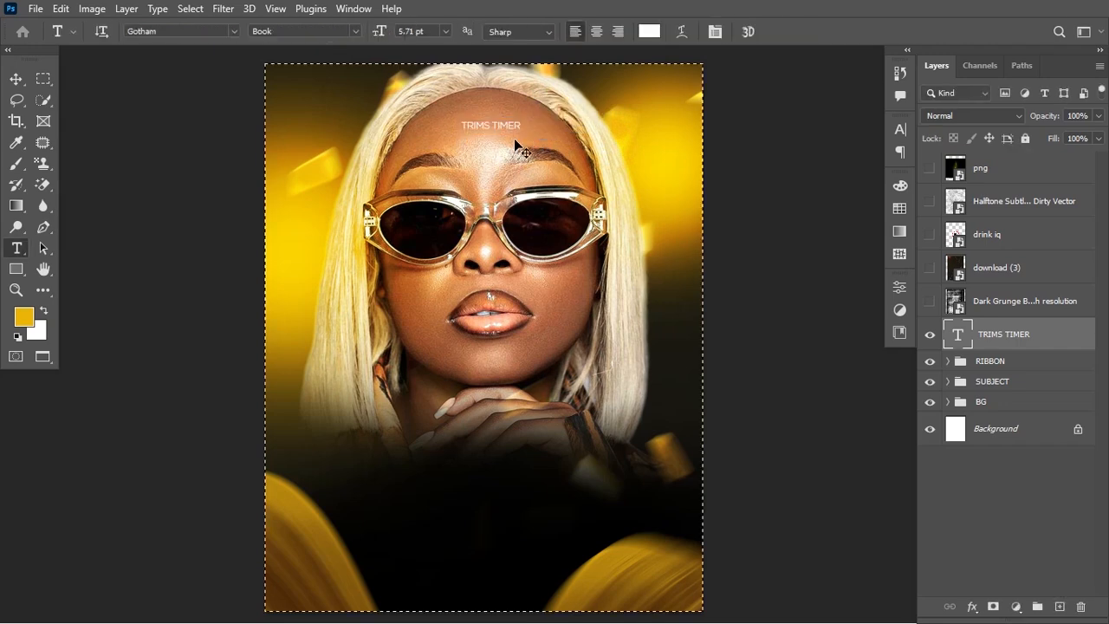
{"action": "key", "text": "v"}
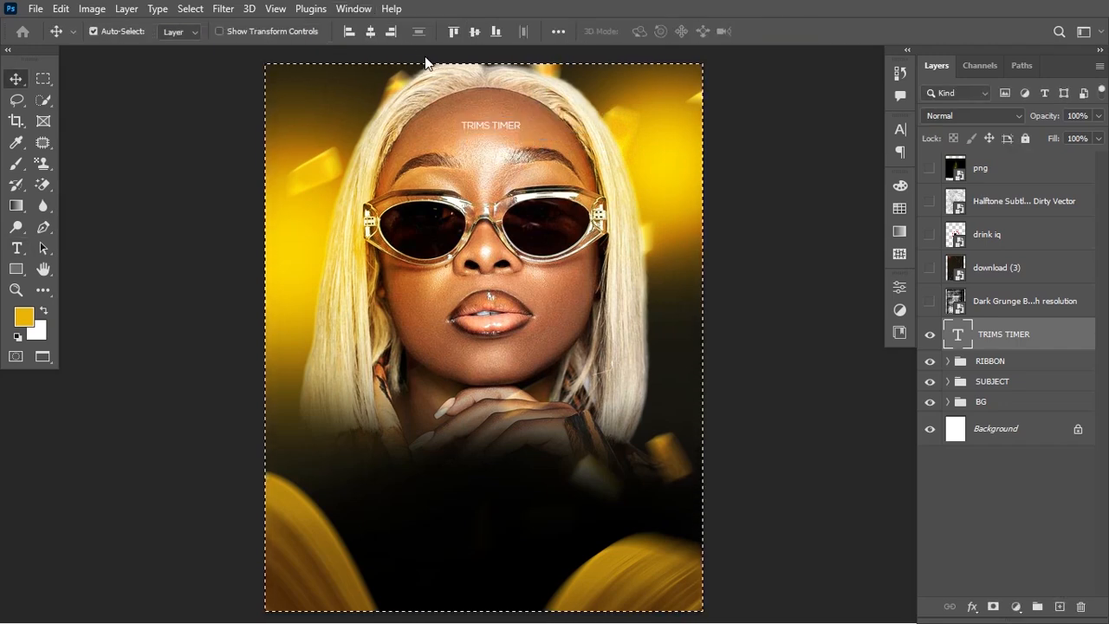
{"action": "left_click", "coordinate": [375, 39]}
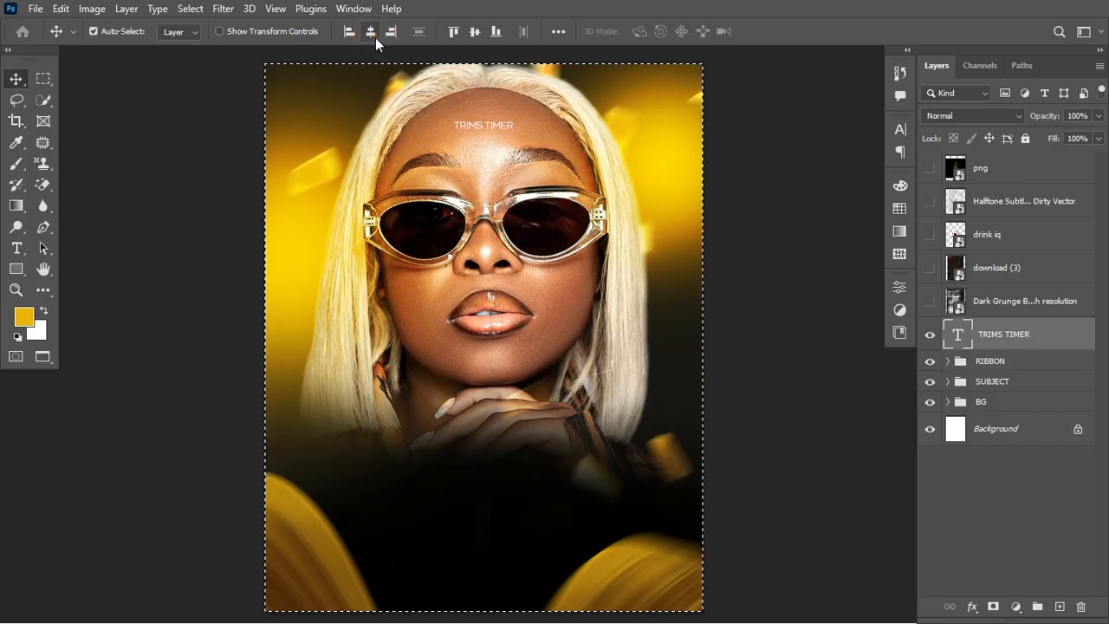
{"action": "key", "text": "ctrl+d"}
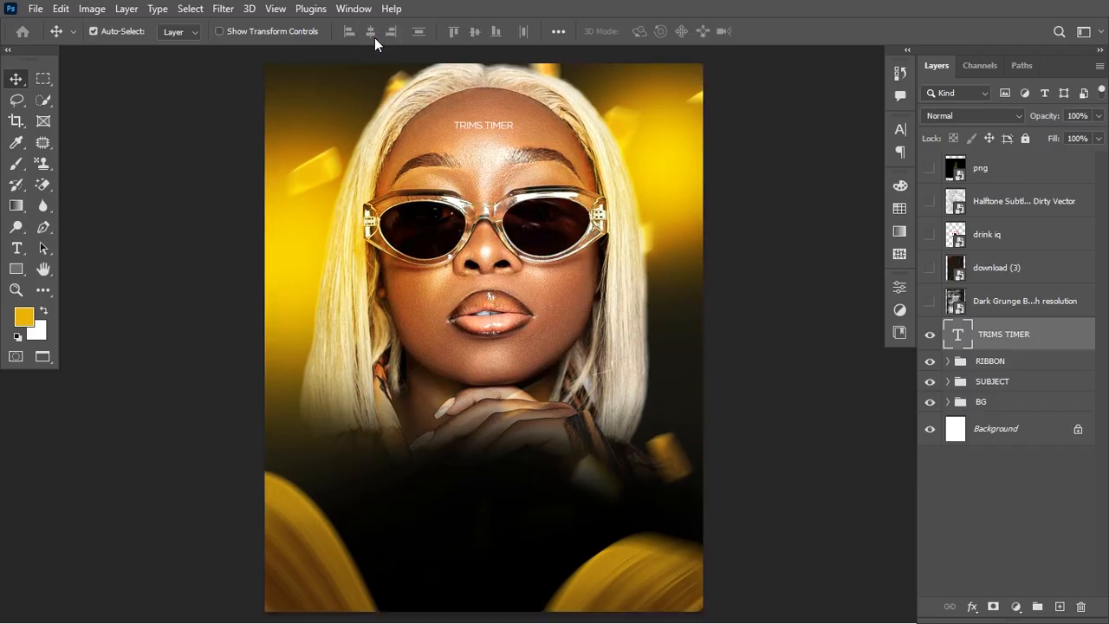
Set the TRIMS TIMER text to the Bold style with a tracking of 100
{"action": "left_click", "coordinate": [901, 129]}
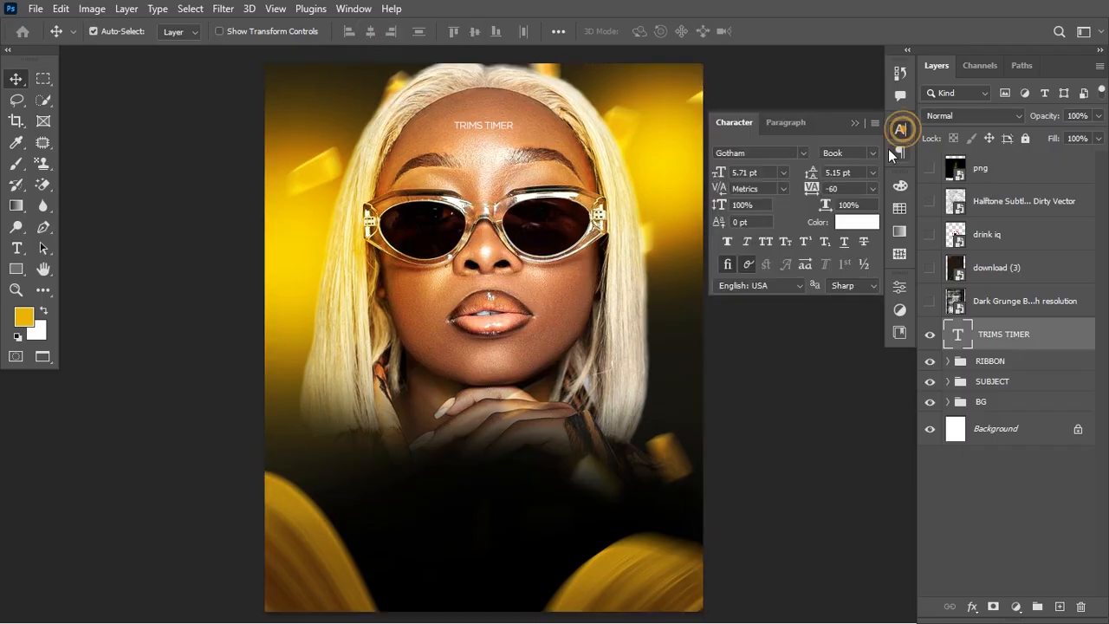
{"action": "left_click", "coordinate": [875, 153]}
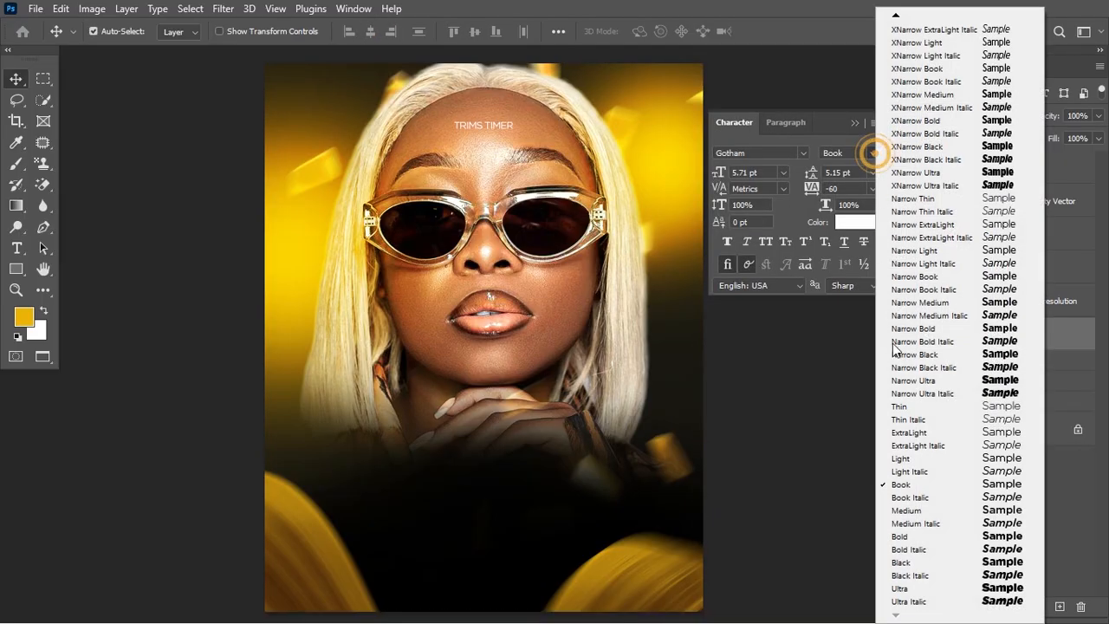
{"action": "left_click", "coordinate": [897, 538]}
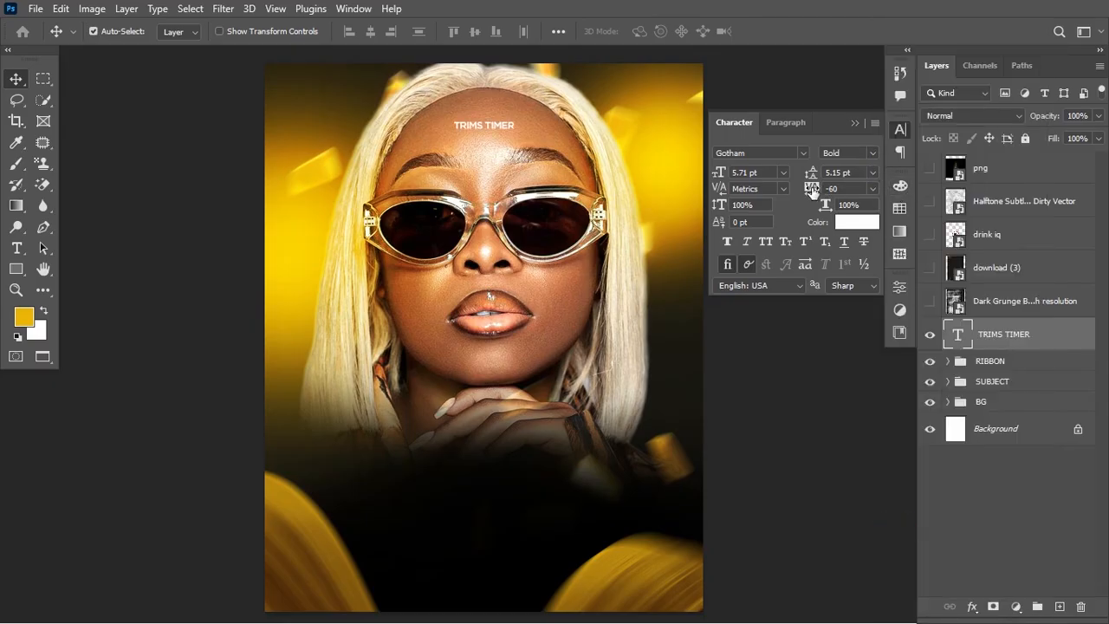
{"action": "left_click_drag", "start_coordinate": [810, 187], "coordinate": [823, 188]}
Recenter the widened TRIMS TIMER text horizontally on the canvas and nudge it slightly upward
{"action": "key", "text": "ctrl+a"}
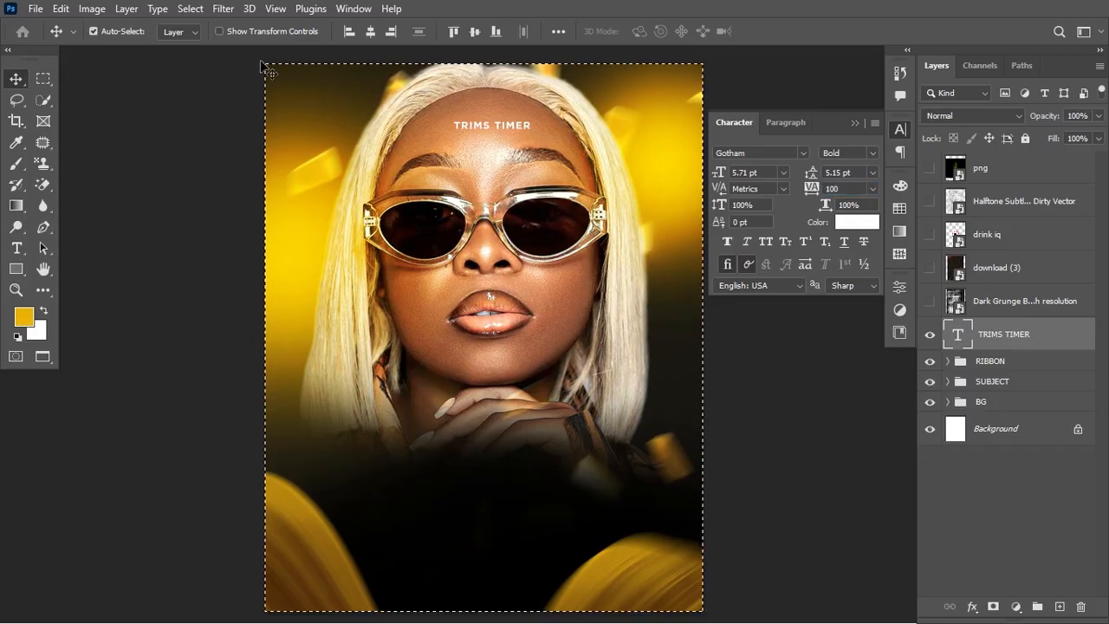
{"action": "left_click", "coordinate": [369, 31]}
{"action": "key", "text": "ctrl+d"}
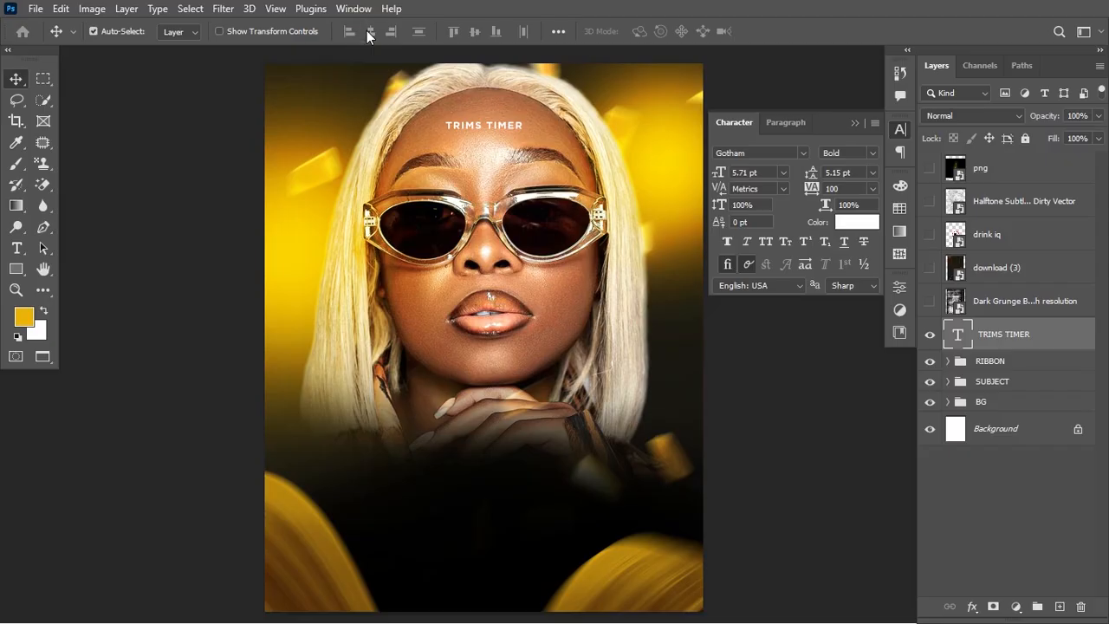
{"action": "key", "text": "Up"}
{"action": "key", "text": "Up"}
{"action": "key", "text": "Up"}
{"action": "key", "text": "Down"}
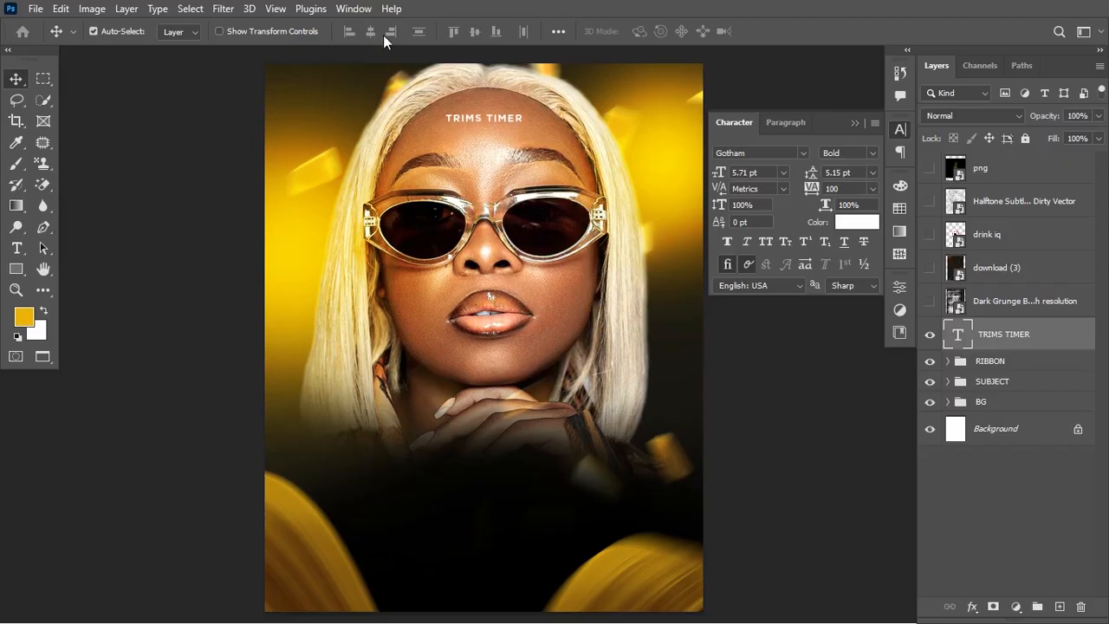
Add a faint Multiply drop shadow to the TRIMS TIMER text with 6 px distance, 0% spread and 2 px size
{"action": "double_click", "coordinate": [1061, 338]}
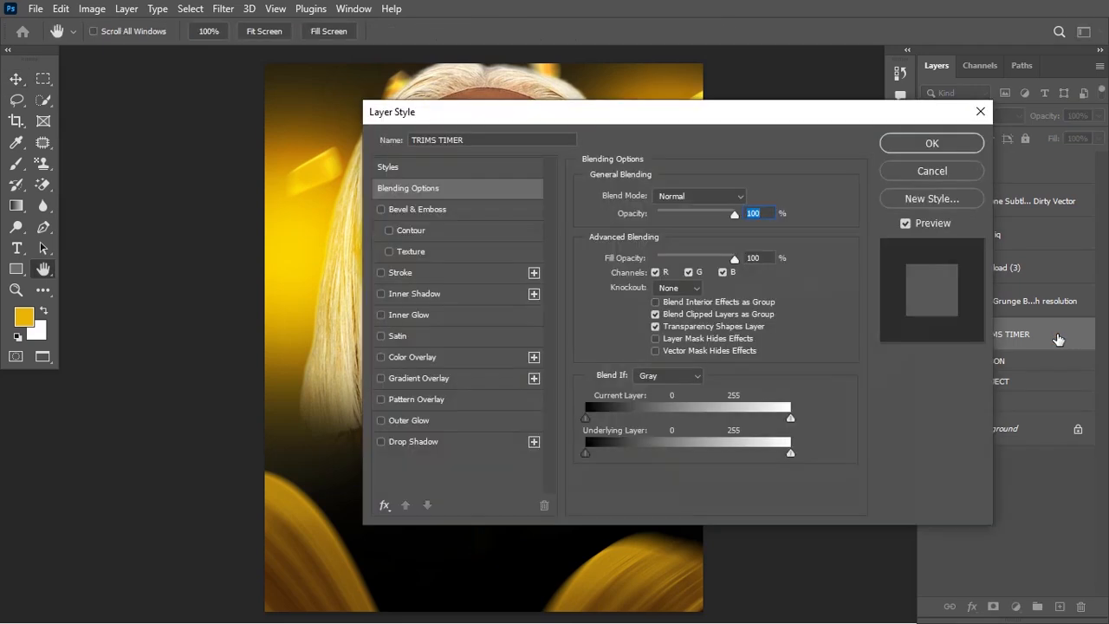
{"action": "left_click", "coordinate": [402, 443]}
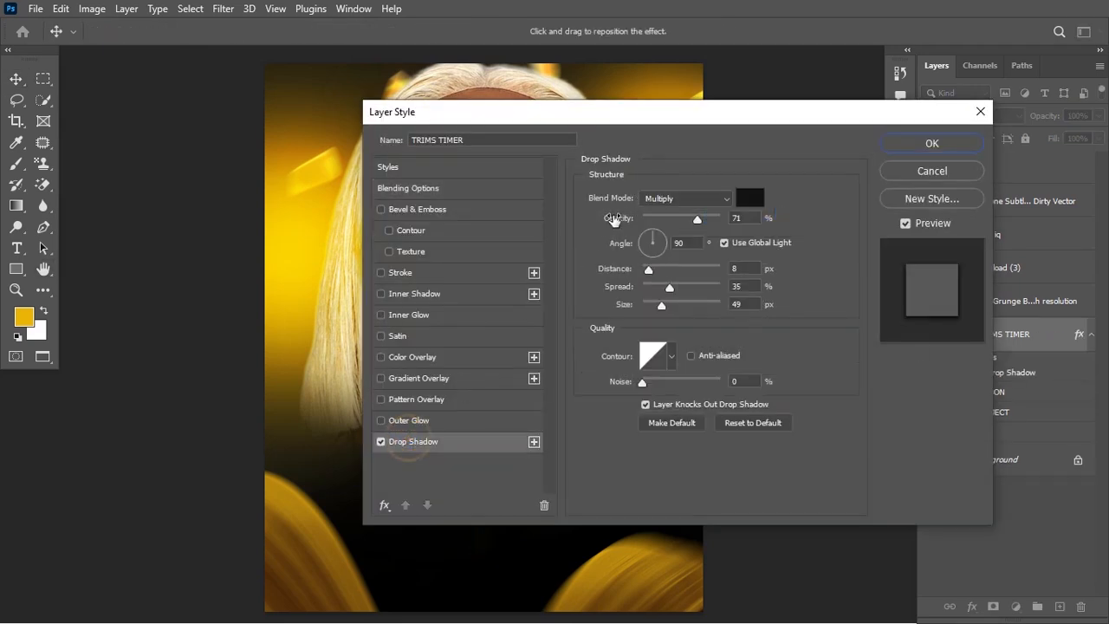
{"action": "left_click_drag", "start_coordinate": [620, 113], "coordinate": [584, 269]}
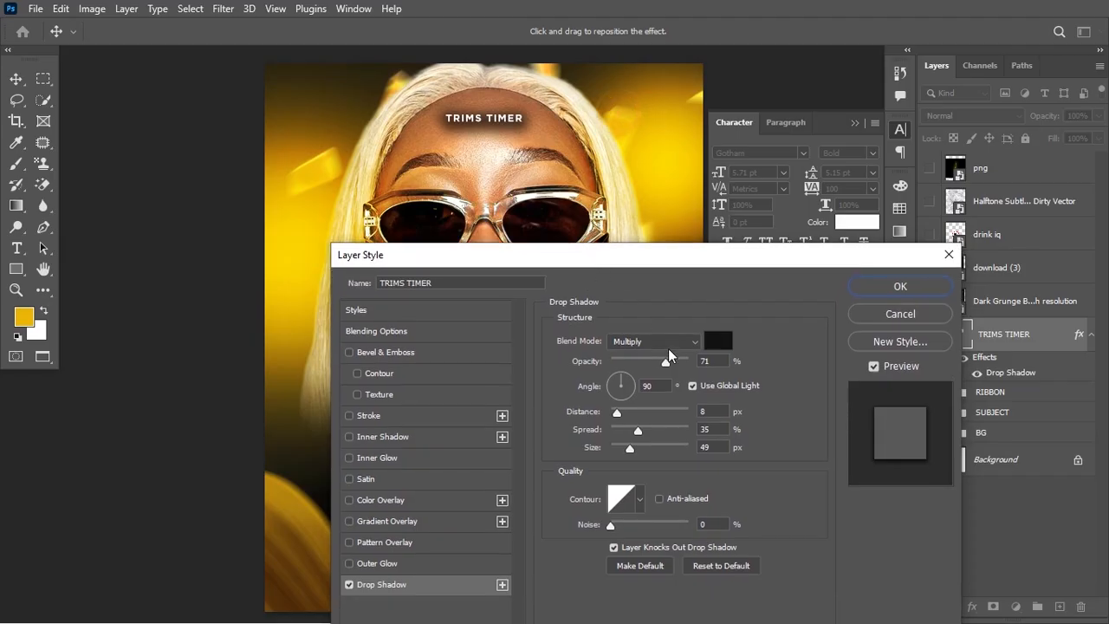
{"action": "left_click_drag", "start_coordinate": [630, 447], "coordinate": [616, 447]}
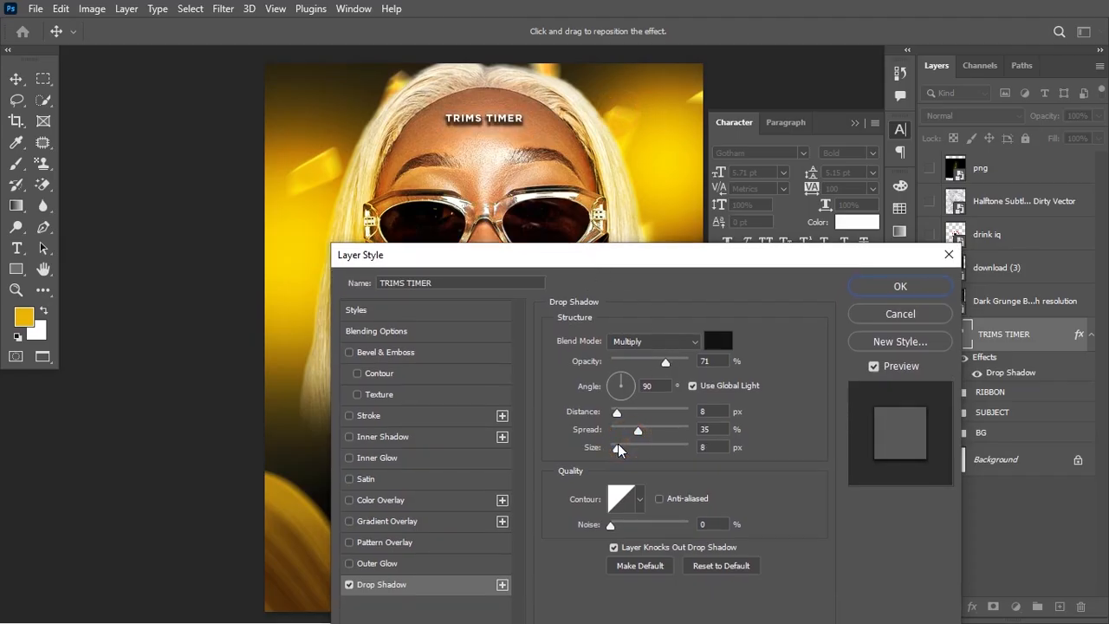
{"action": "left_click_drag", "start_coordinate": [665, 361], "coordinate": [629, 364]}
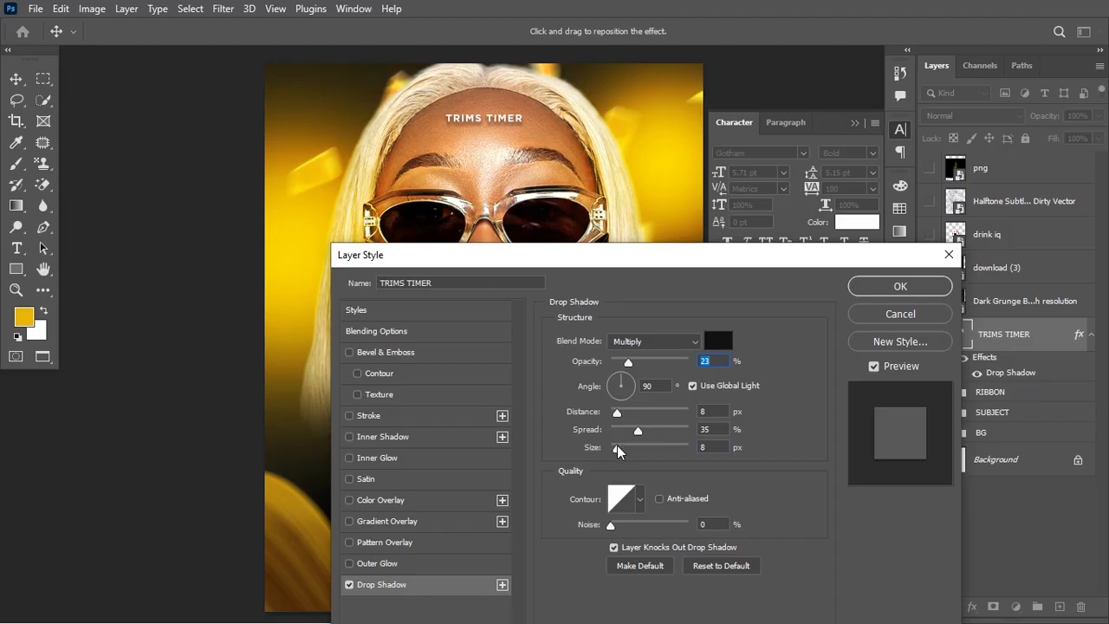
{"action": "left_click_drag", "start_coordinate": [617, 448], "coordinate": [617, 419]}
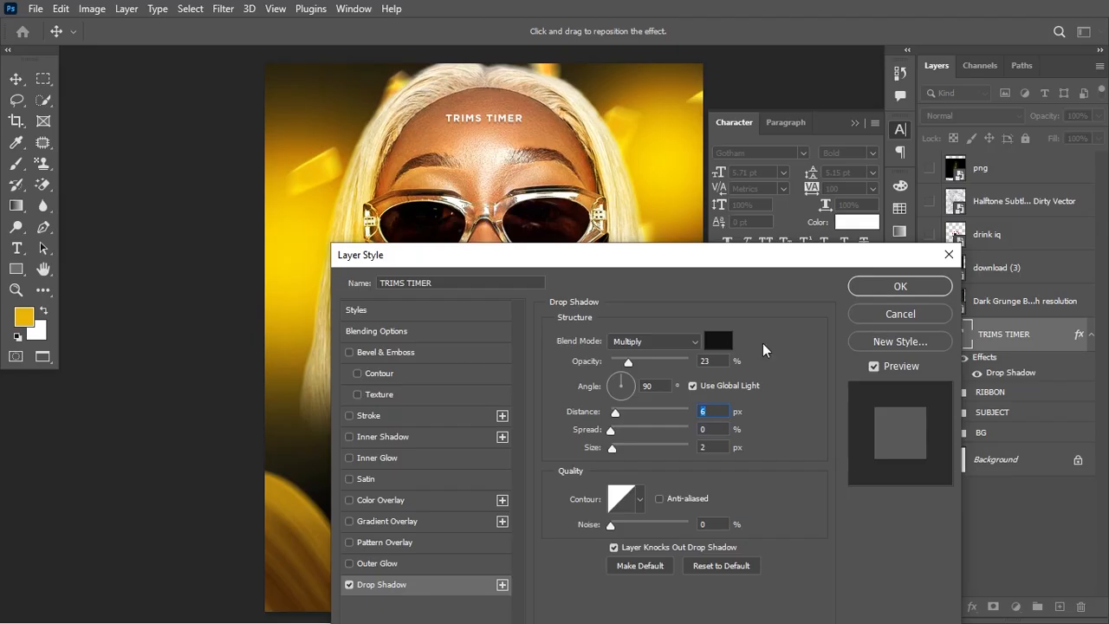
{"action": "left_click", "coordinate": [638, 363]}
{"action": "left_click", "coordinate": [901, 285]}
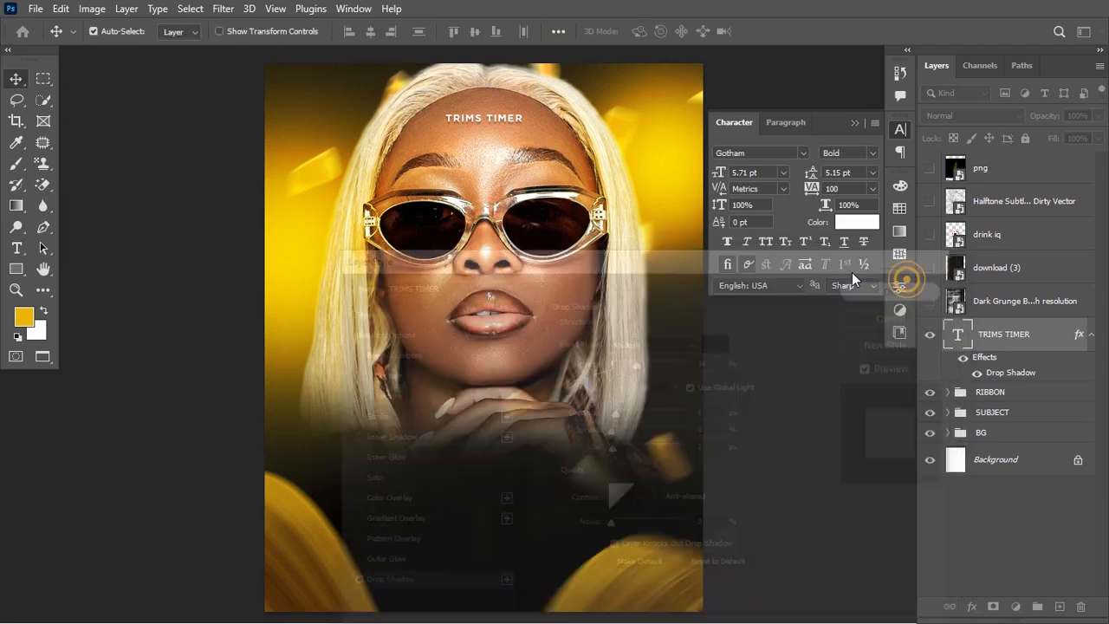
Set the TRIMS TIMER text to Bold Italic and scale it up to about 6.49 pt
{"action": "left_click", "coordinate": [872, 154]}
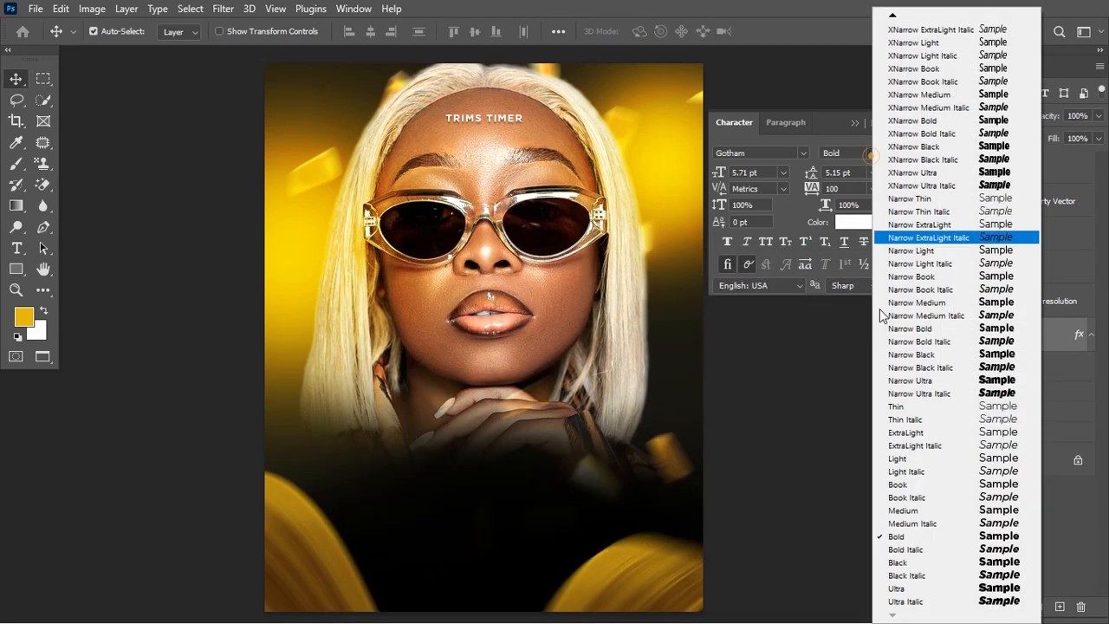
{"action": "left_click", "coordinate": [910, 549]}
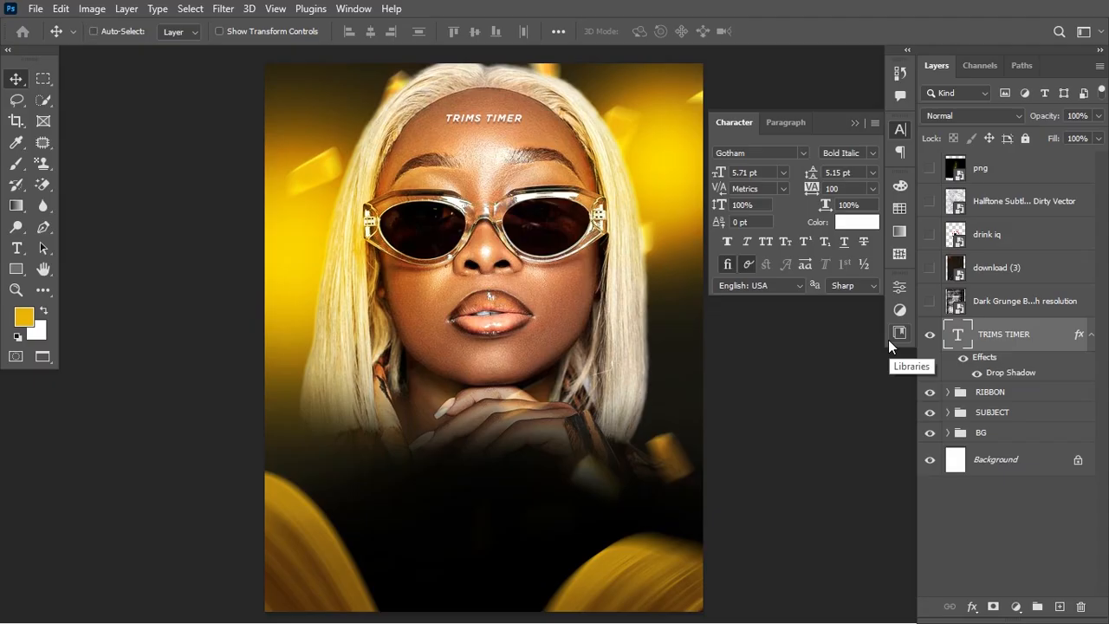
{"action": "key", "text": "ctrl+t"}
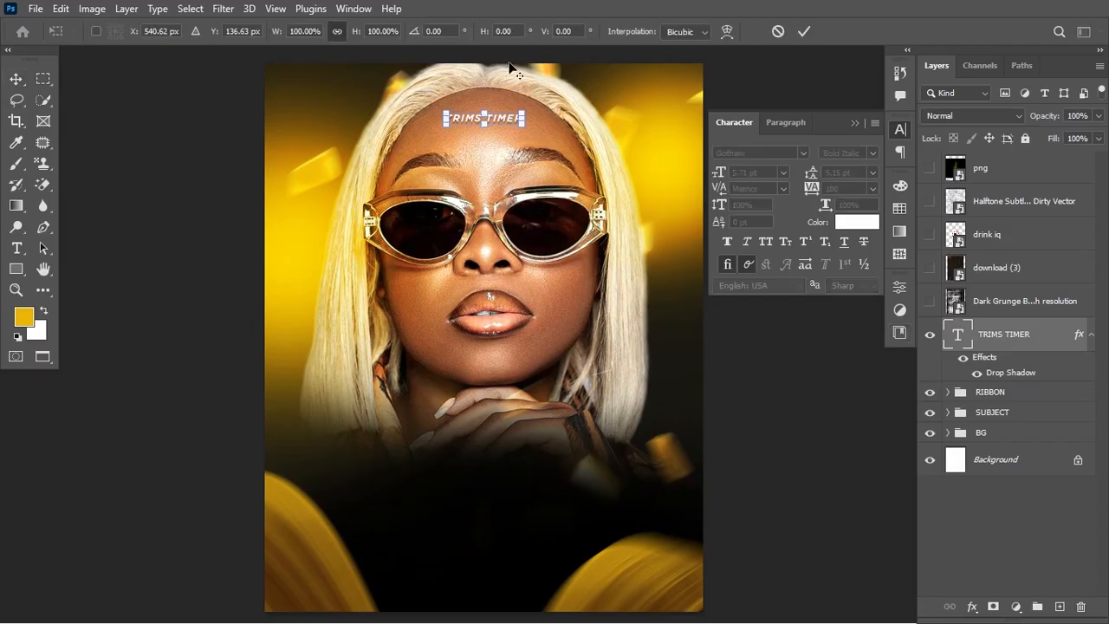
{"action": "left_click_drag", "start_coordinate": [521, 122], "coordinate": [524, 122]}
{"action": "key", "text": "Return"}
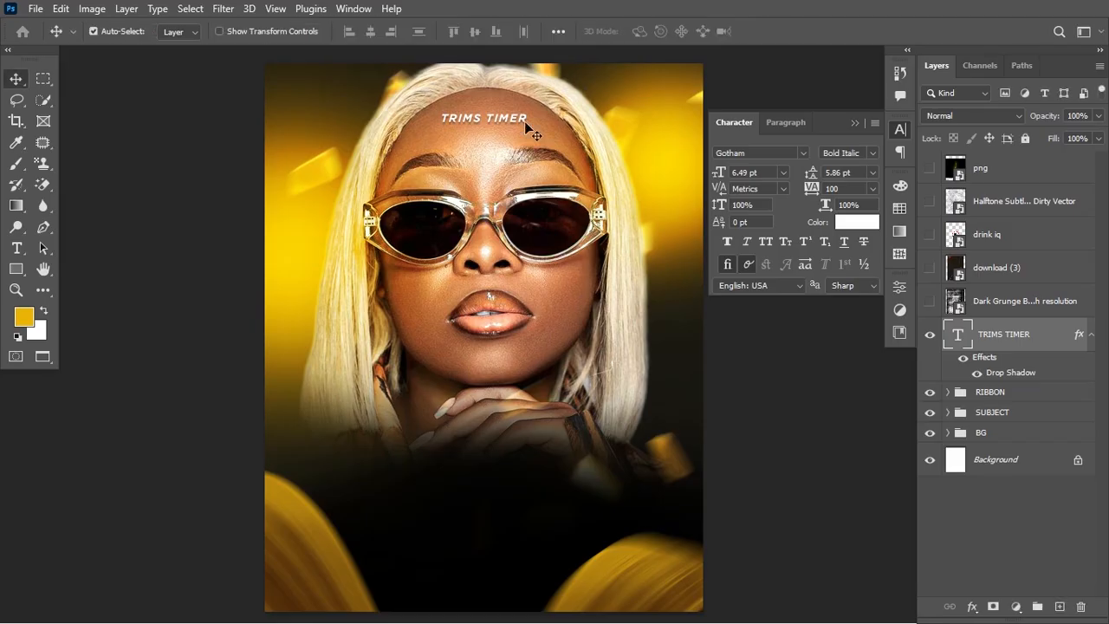
Paste PRIME FRIDAY as a new two-line, center-aligned text over the model's hands and center it horizontally on the canvas
{"action": "key", "text": "t"}
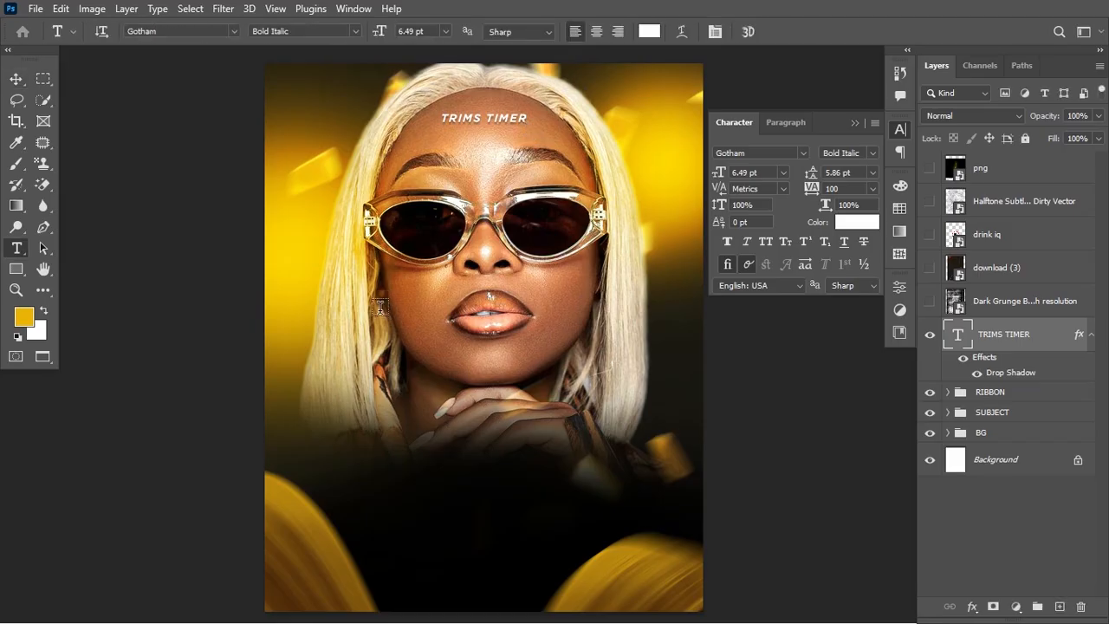
{"action": "left_click", "coordinate": [396, 413]}
{"action": "key", "text": "ctrl+v"}
{"action": "key", "text": "ctrl+Return"}
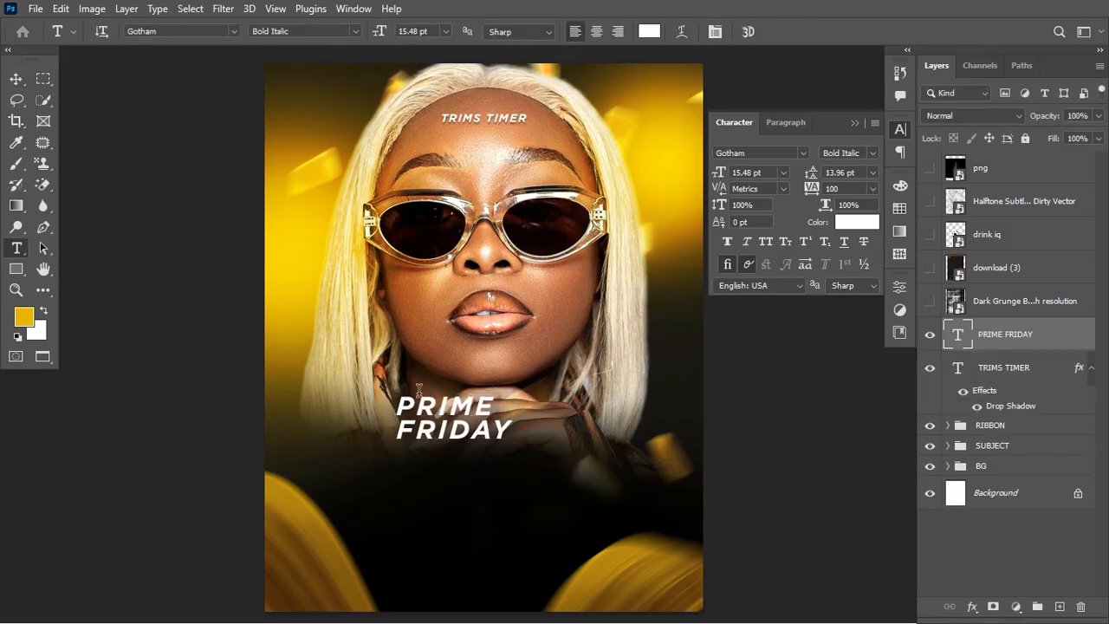
{"action": "left_click", "coordinate": [597, 29]}
{"action": "key", "text": "v"}
{"action": "key", "text": "ctrl+a"}
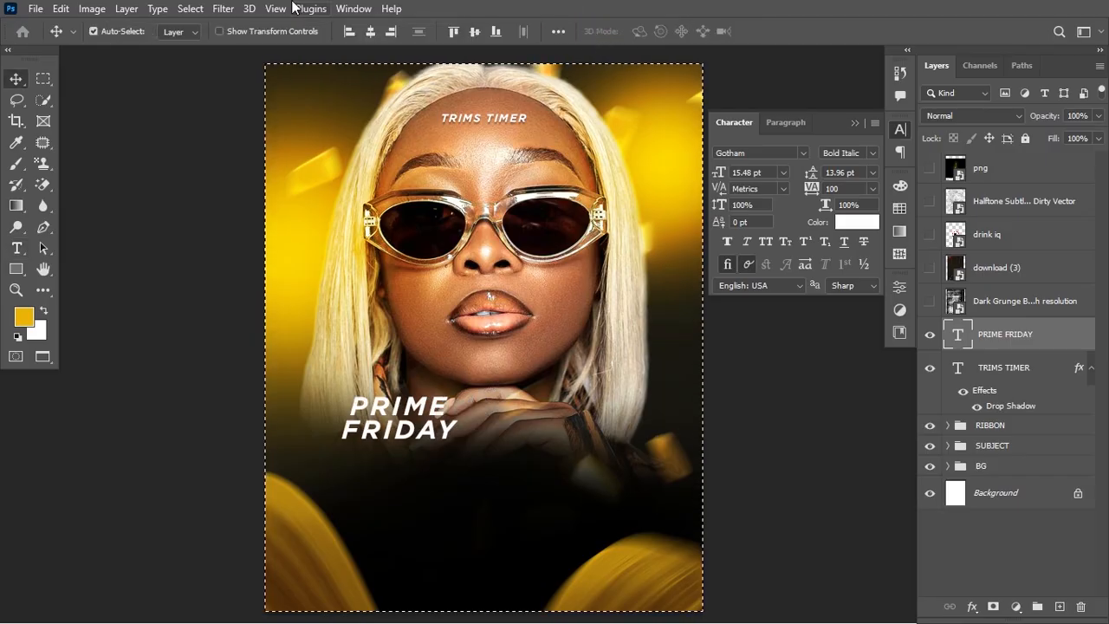
{"action": "left_click", "coordinate": [370, 31]}
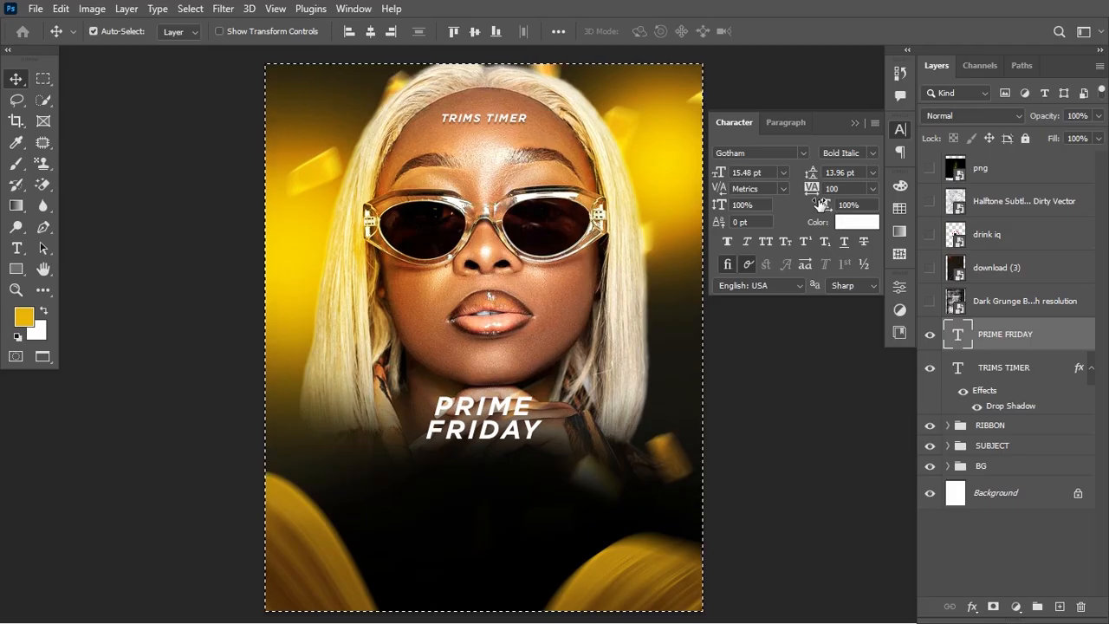
Tighten the PRIME FRIDAY text to -100 tracking and 12 pt leading, then recenter it horizontally and clear the selection
{"action": "left_click_drag", "start_coordinate": [814, 189], "coordinate": [812, 188]}
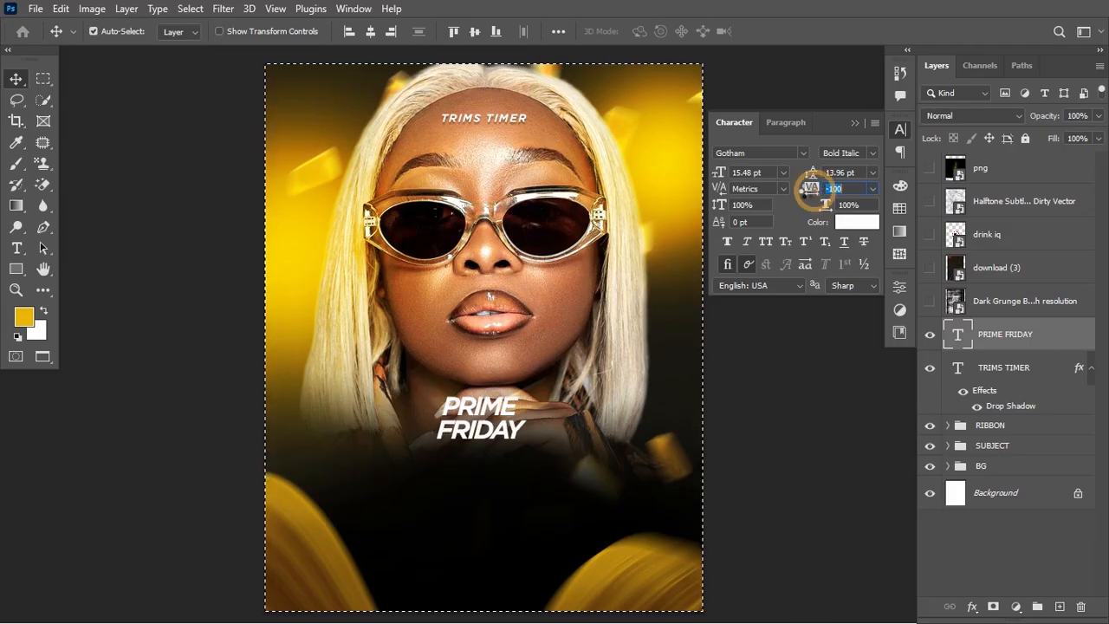
{"action": "key", "text": "Return"}
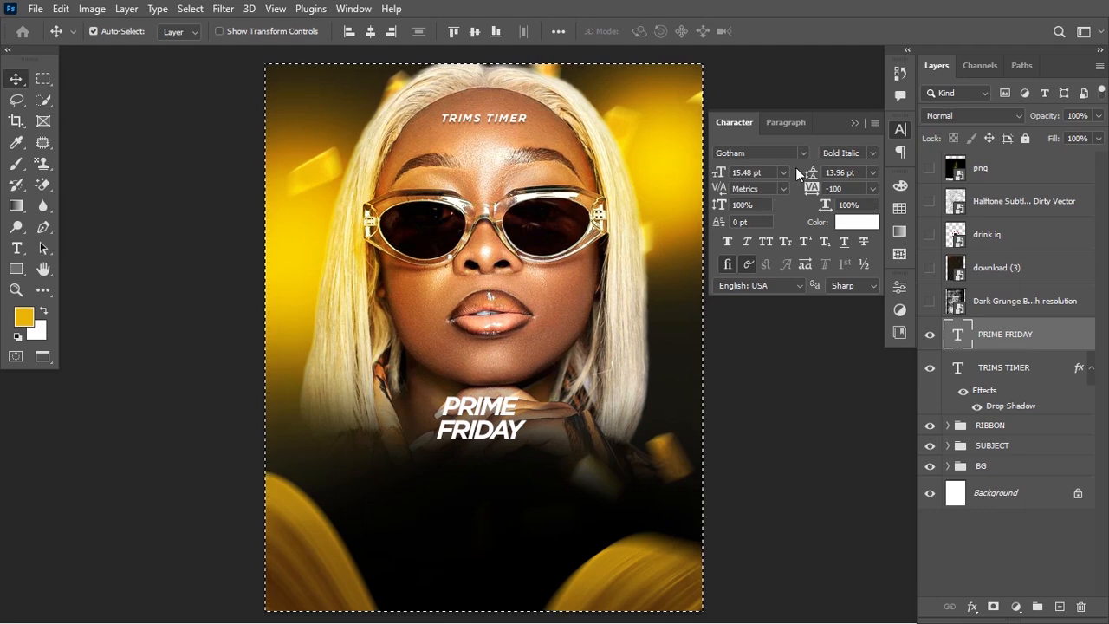
{"action": "left_click_drag", "start_coordinate": [808, 173], "coordinate": [812, 176]}
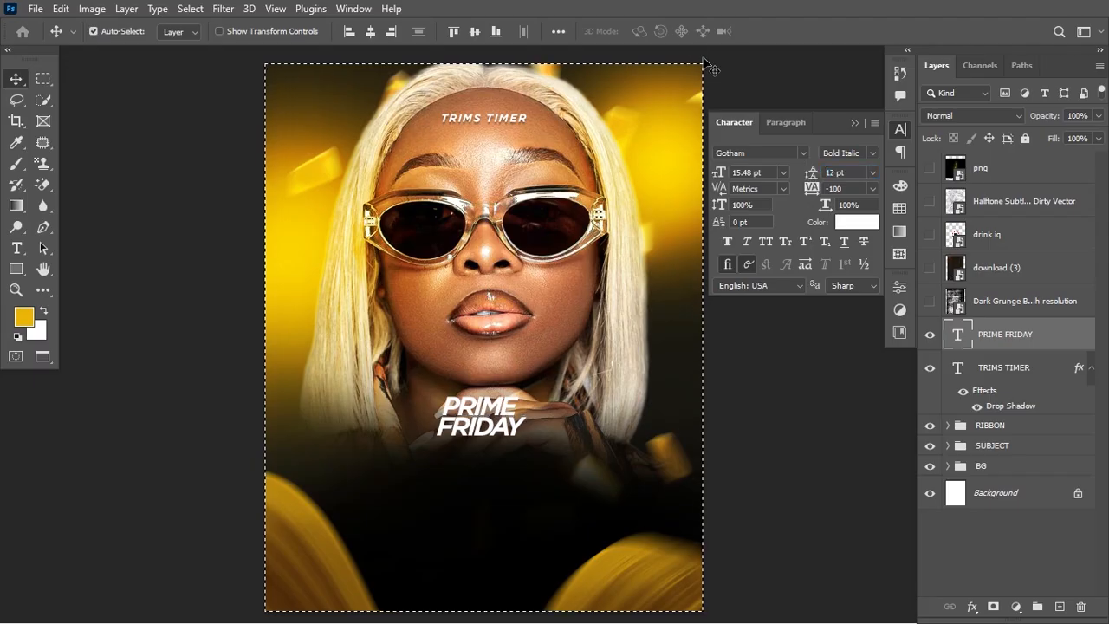
{"action": "left_click", "coordinate": [370, 32]}
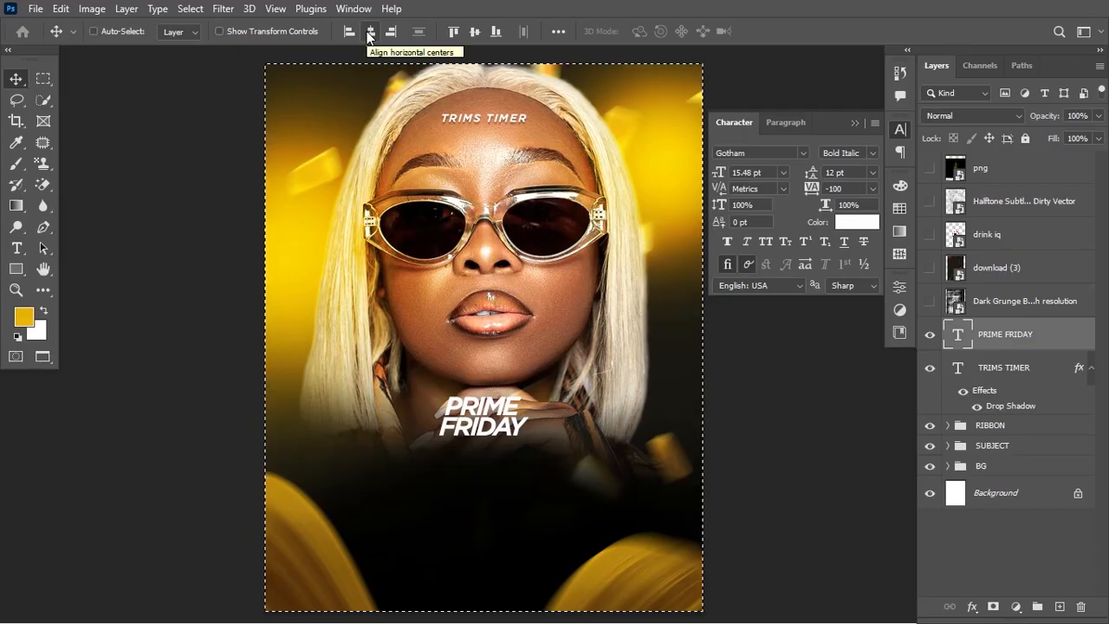
{"action": "key", "text": "ctrl+d"}
Scale the PRIME FRIDAY text up to about 49.59 pt and place it centered below the model's lips
{"action": "key", "text": "ctrl+t"}
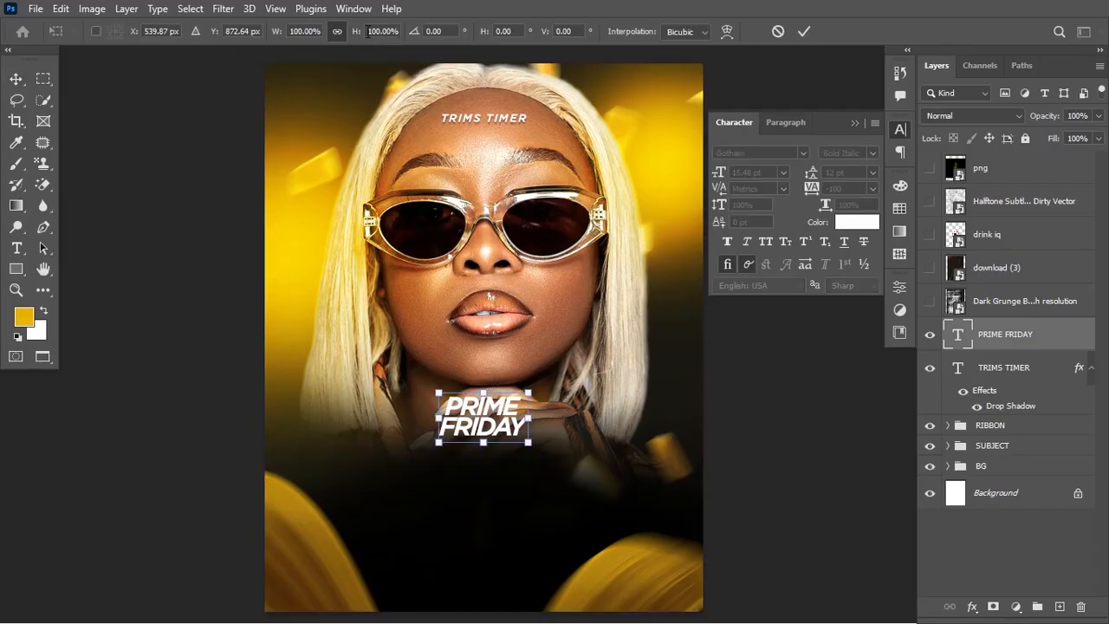
{"action": "left_click_drag", "start_coordinate": [528, 443], "coordinate": [626, 504]}
{"action": "left_click_drag", "start_coordinate": [565, 422], "coordinate": [565, 438]}
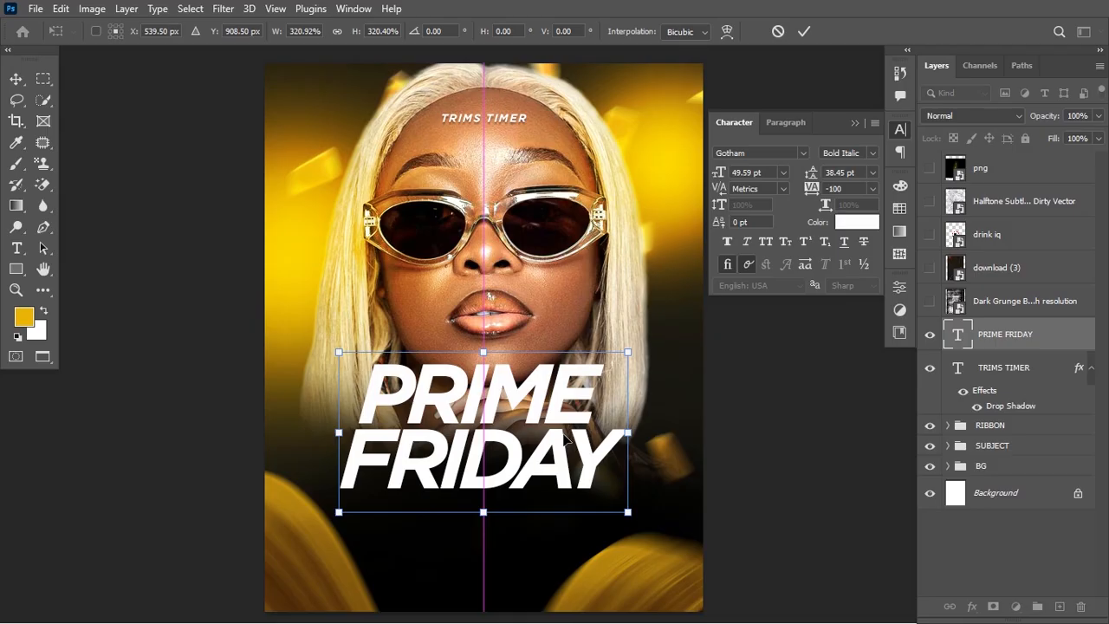
{"action": "key", "text": "Return"}
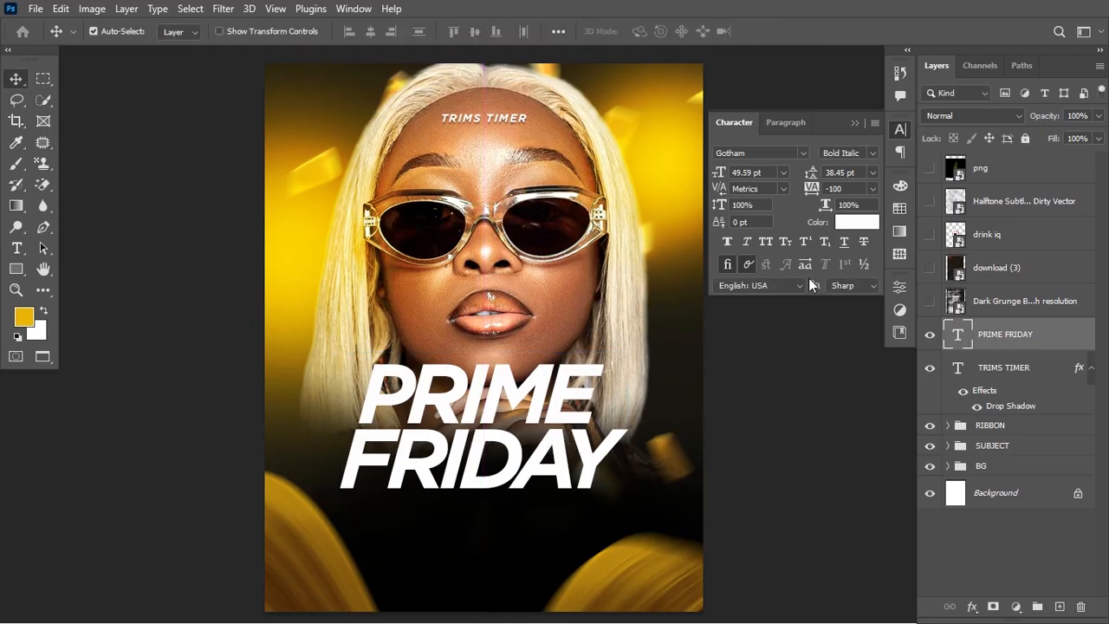
Set the PRIME FRIDAY text to the Ultra Italic style with a tracking of -40
{"action": "left_click", "coordinate": [873, 151]}
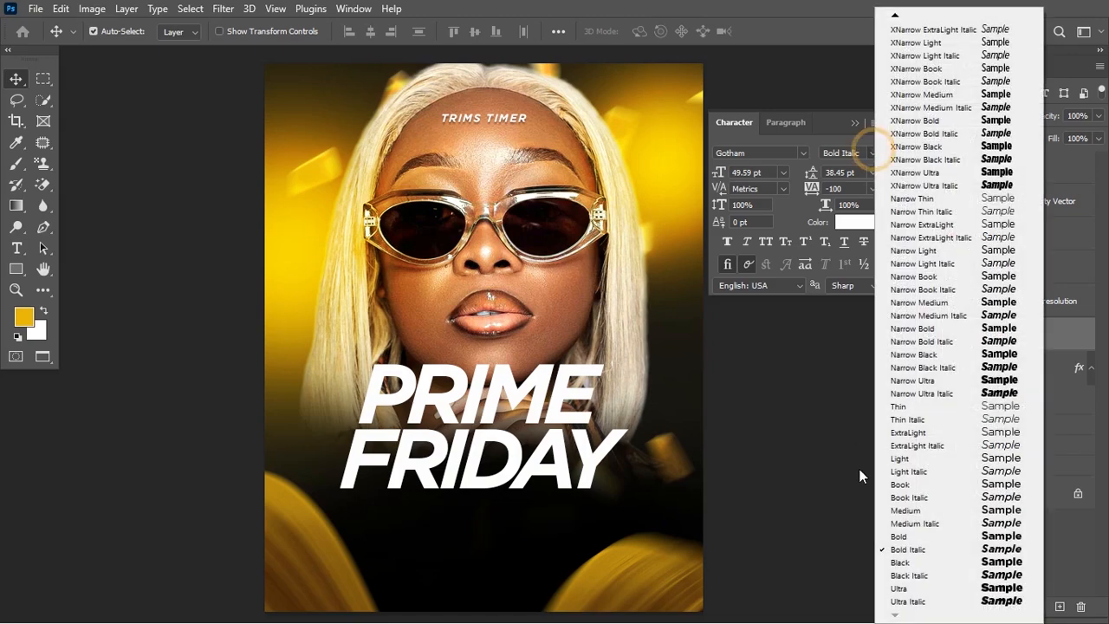
{"action": "left_click", "coordinate": [917, 589]}
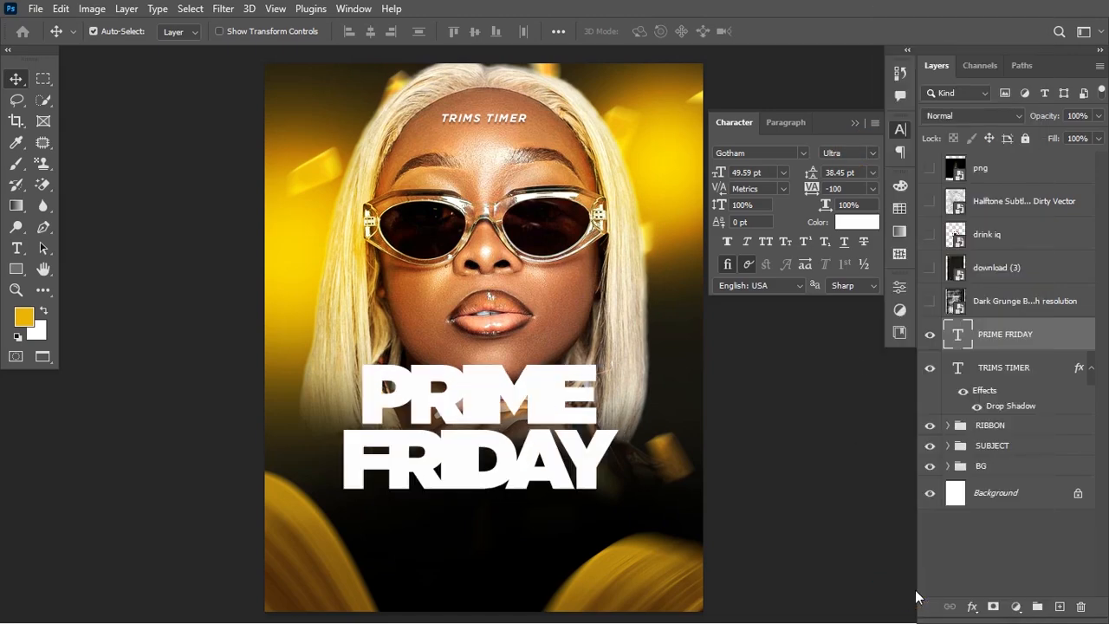
{"action": "left_click", "coordinate": [876, 158]}
{"action": "left_click", "coordinate": [901, 604]}
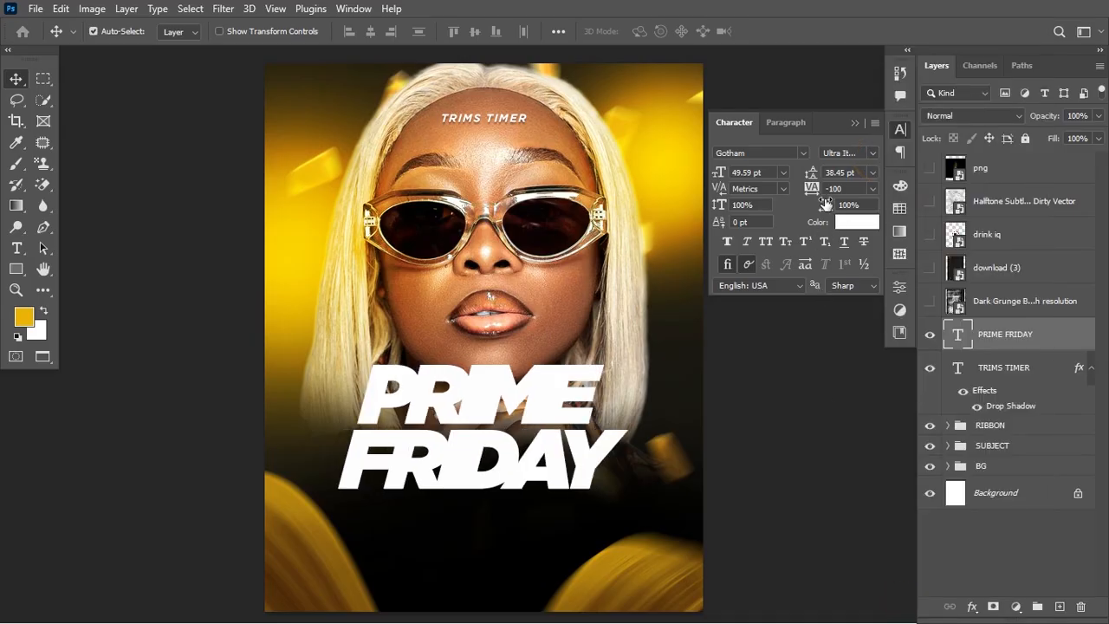
{"action": "left_click_drag", "start_coordinate": [817, 194], "coordinate": [819, 188]}
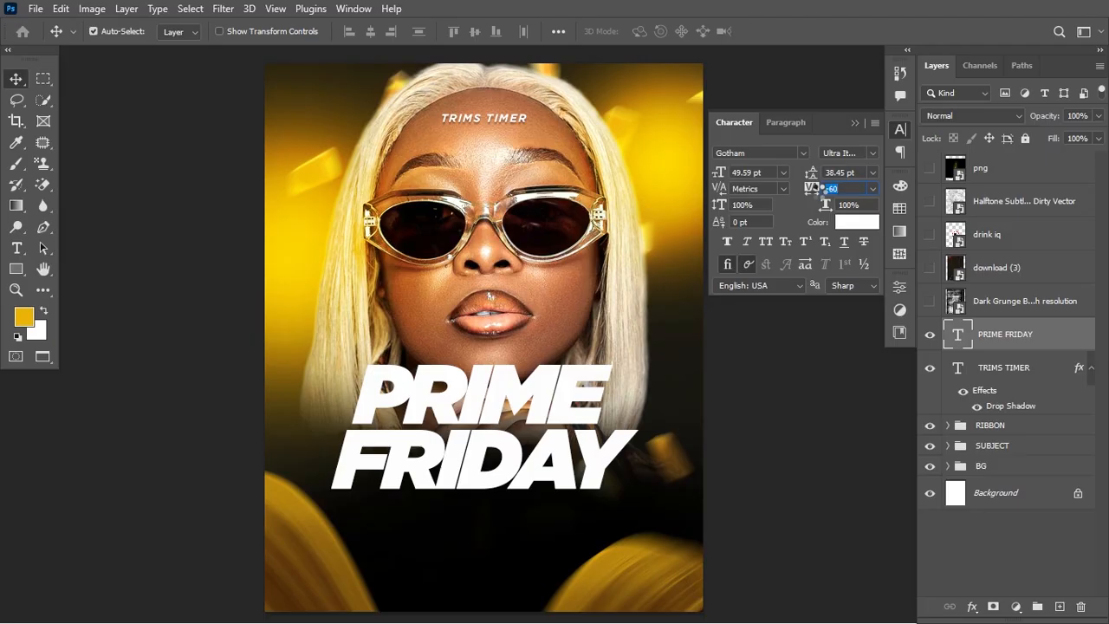
{"action": "left_click_drag", "start_coordinate": [821, 189], "coordinate": [822, 195]}
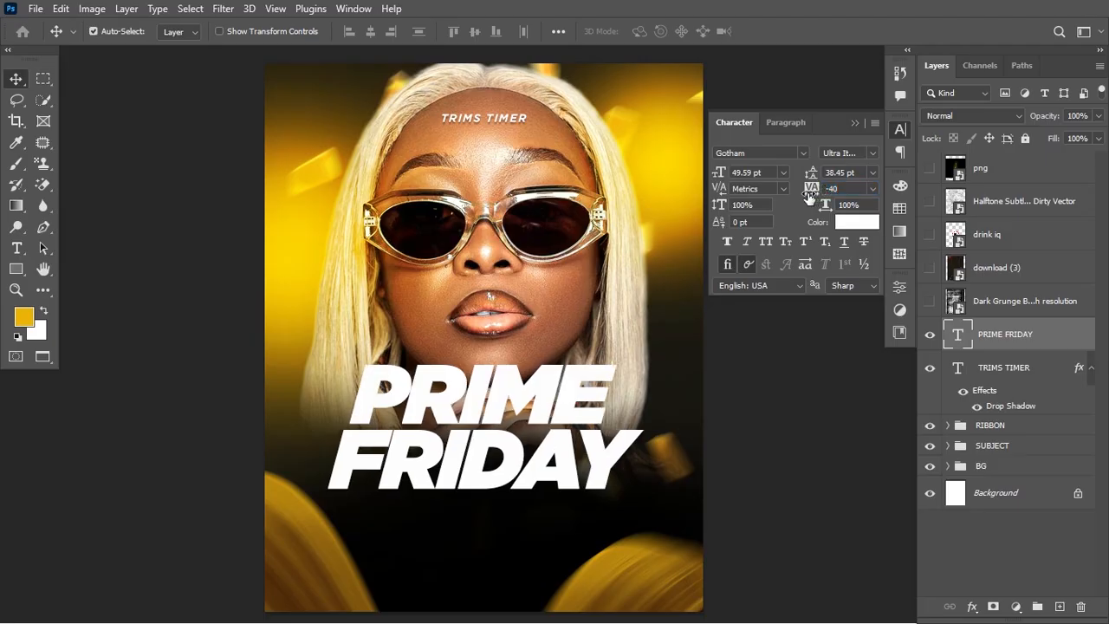
Recenter the heavier PRIME FRIDAY title horizontally on the canvas and clear the selection
{"action": "key", "text": "a"}
{"action": "key", "text": "ctrl+a"}
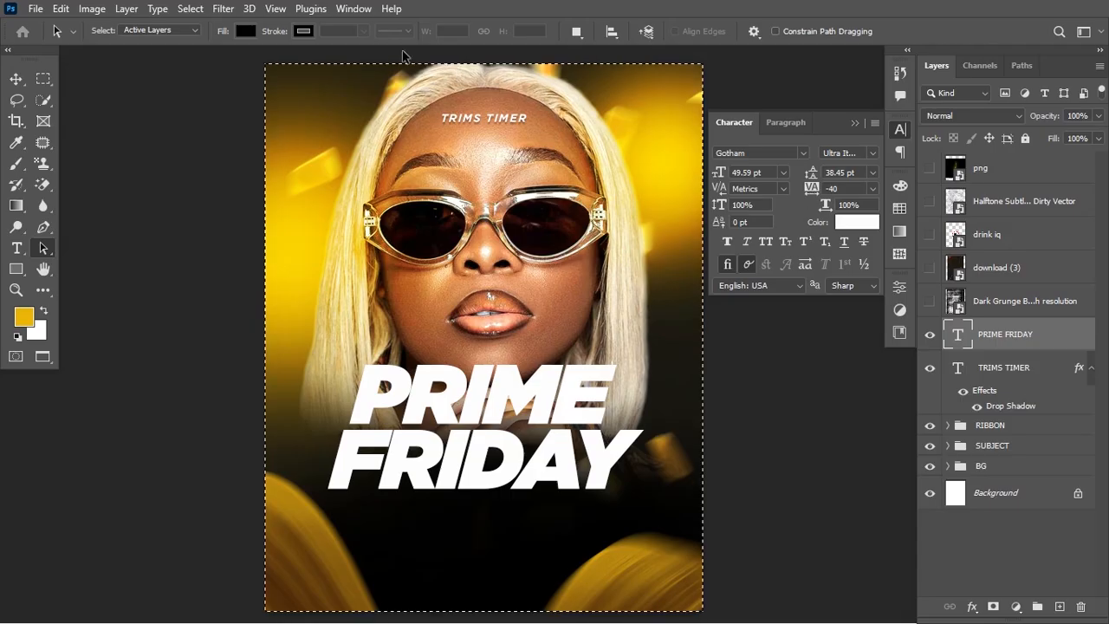
{"action": "key", "text": "v"}
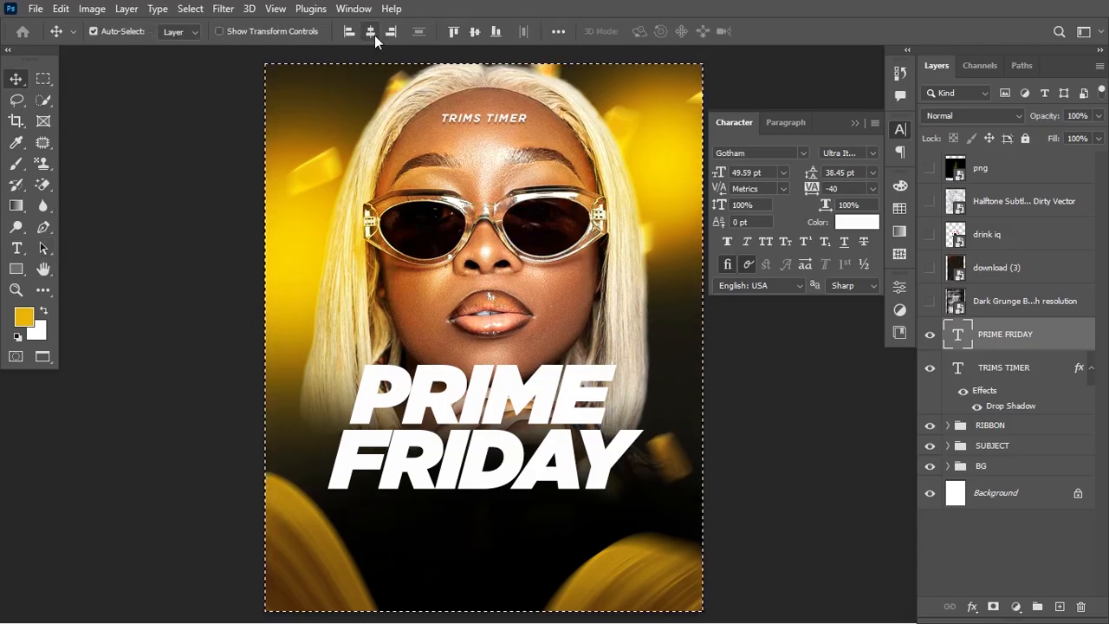
{"action": "left_click", "coordinate": [371, 32]}
{"action": "key", "text": "ctrl+d"}
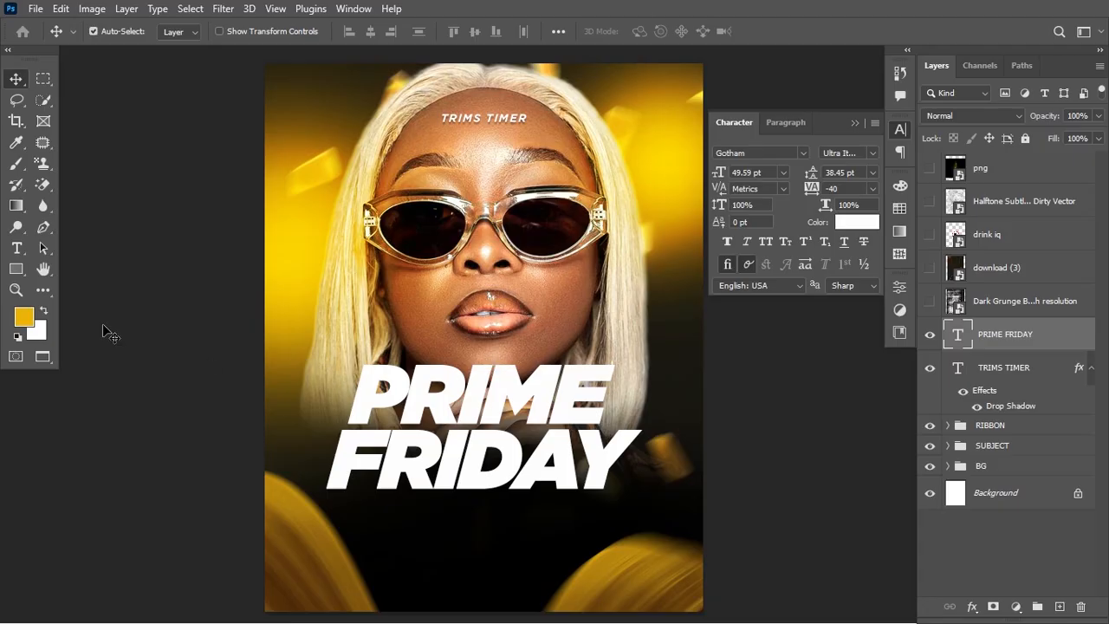
Color only the word PRIME in the title with the golden foreground color #ecb408
{"action": "left_click", "coordinate": [16, 248]}
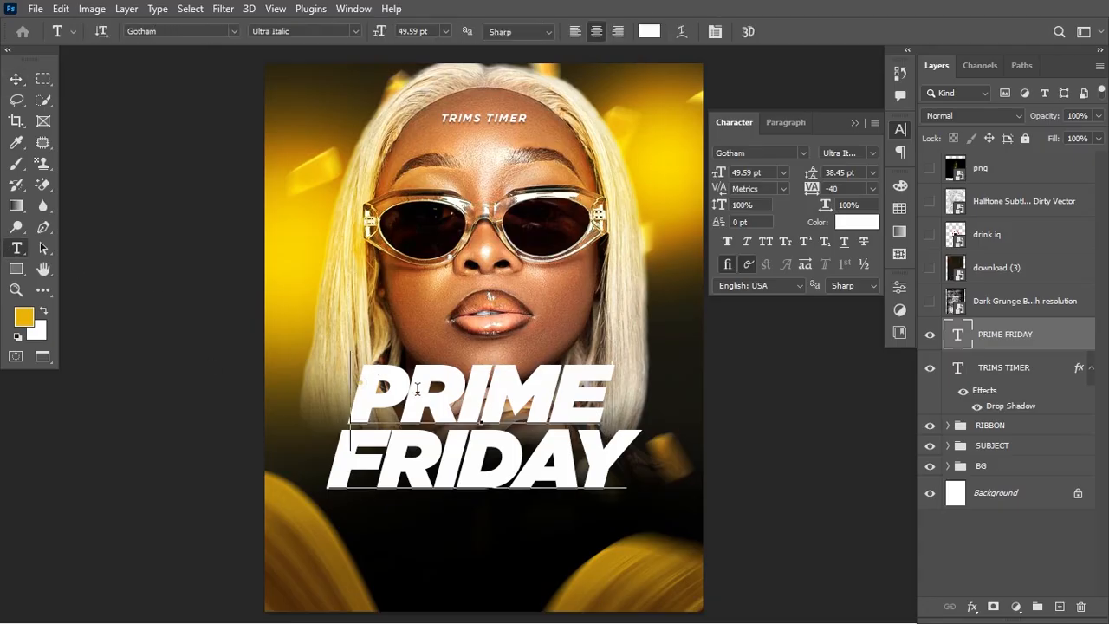
{"action": "left_click_drag", "start_coordinate": [365, 378], "coordinate": [647, 413]}
{"action": "left_click", "coordinate": [649, 31]}
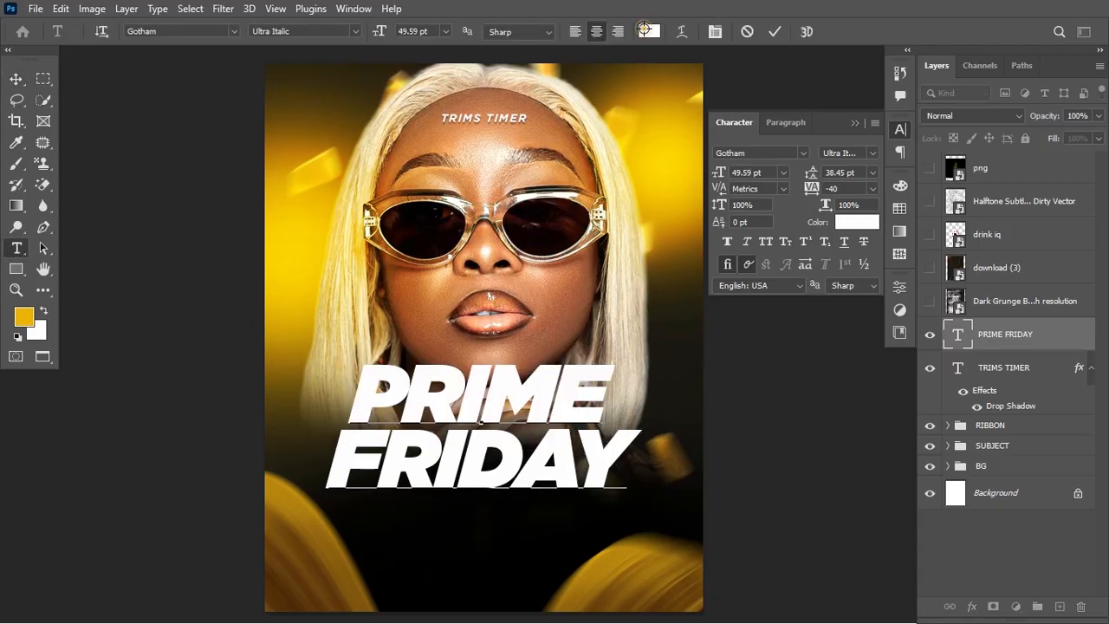
{"action": "left_click", "coordinate": [26, 317]}
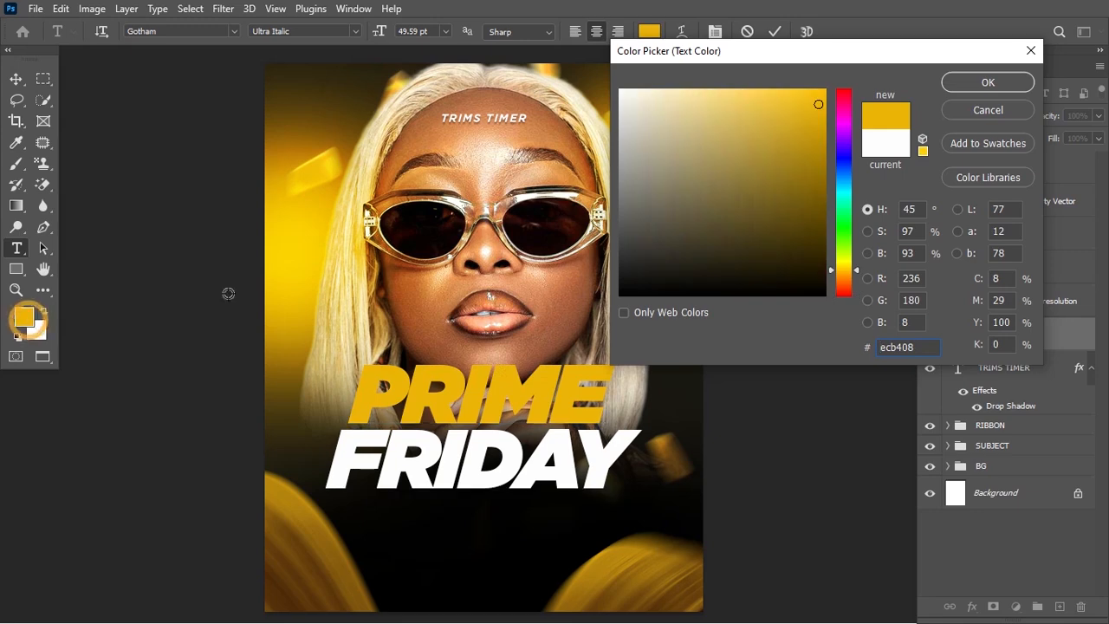
{"action": "left_click", "coordinate": [988, 81]}
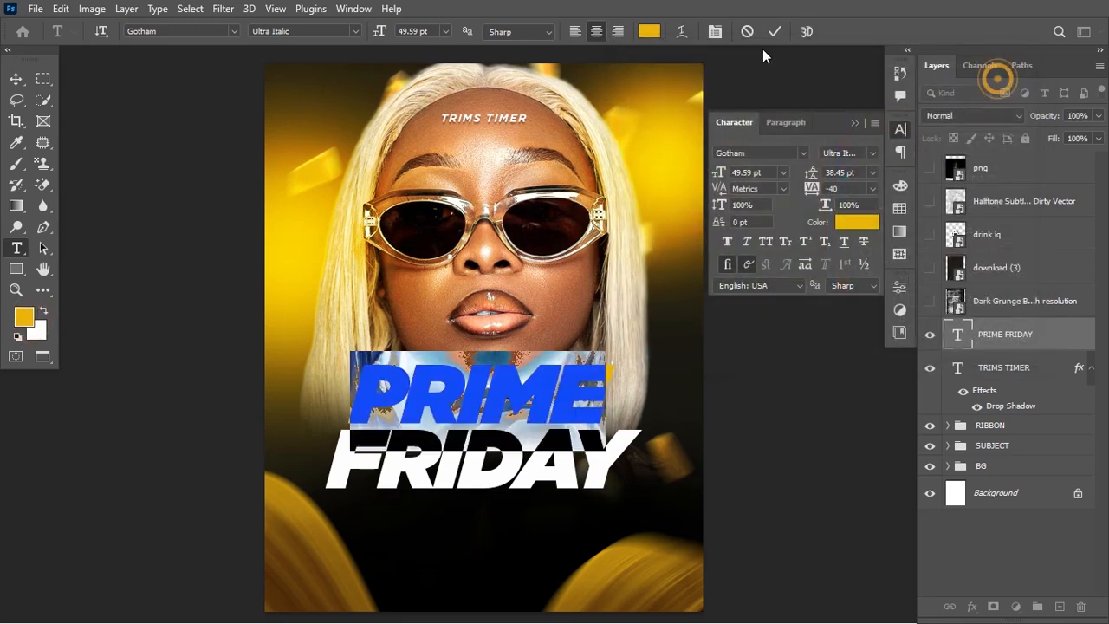
{"action": "left_click", "coordinate": [774, 34]}
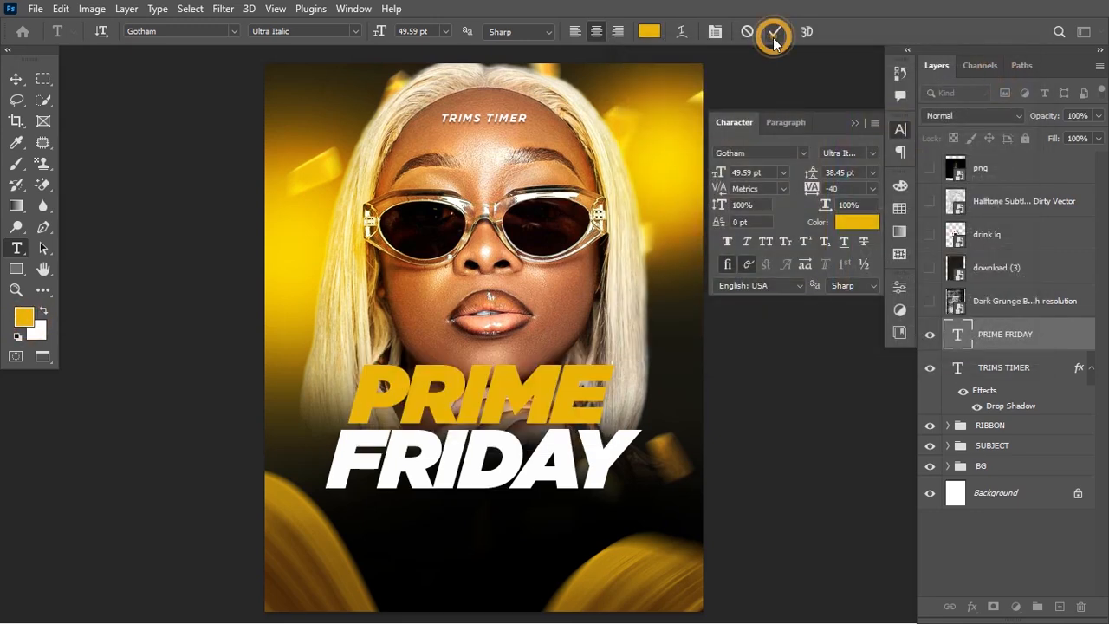
Add a 9 px white outside stroke at 100% opacity to the PRIME FRIDAY title
{"action": "double_click", "coordinate": [1065, 333]}
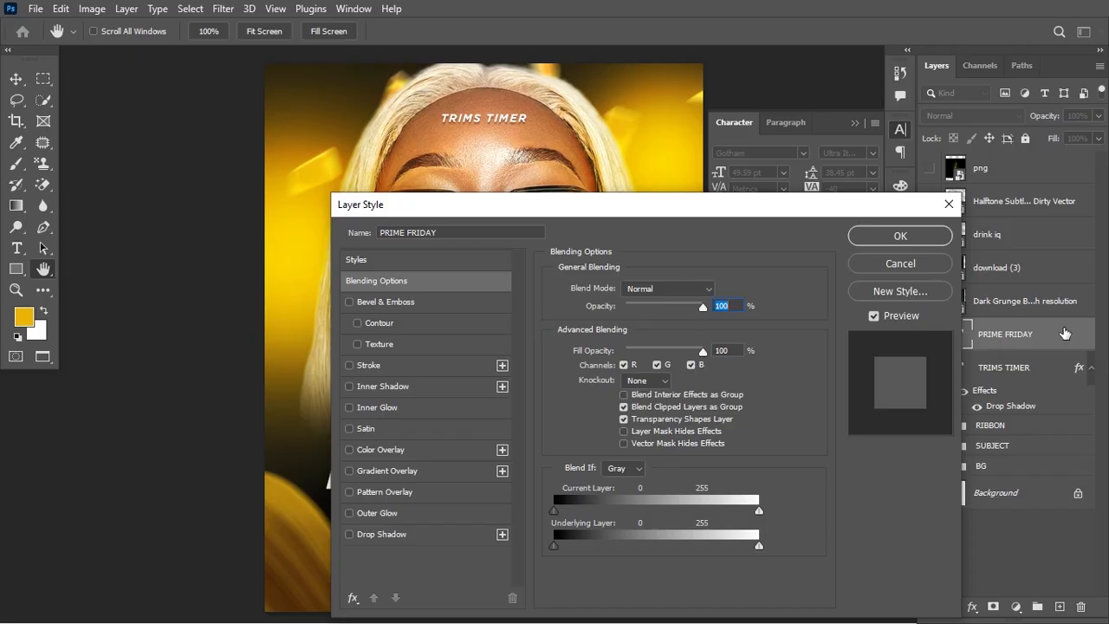
{"action": "left_click", "coordinate": [394, 365]}
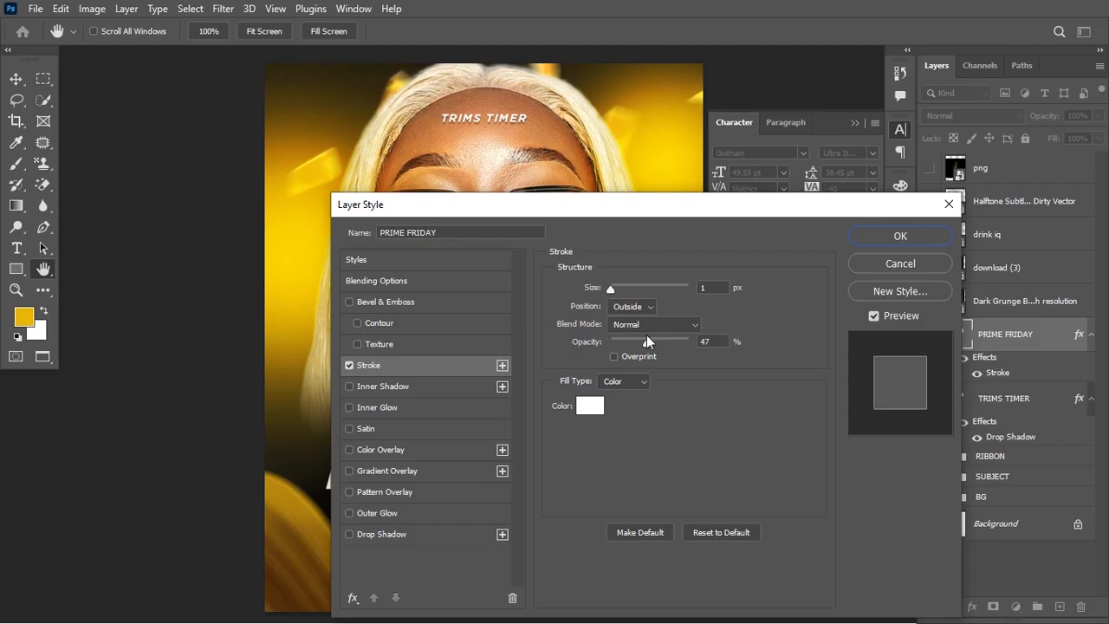
{"action": "left_click_drag", "start_coordinate": [648, 342], "coordinate": [697, 346]}
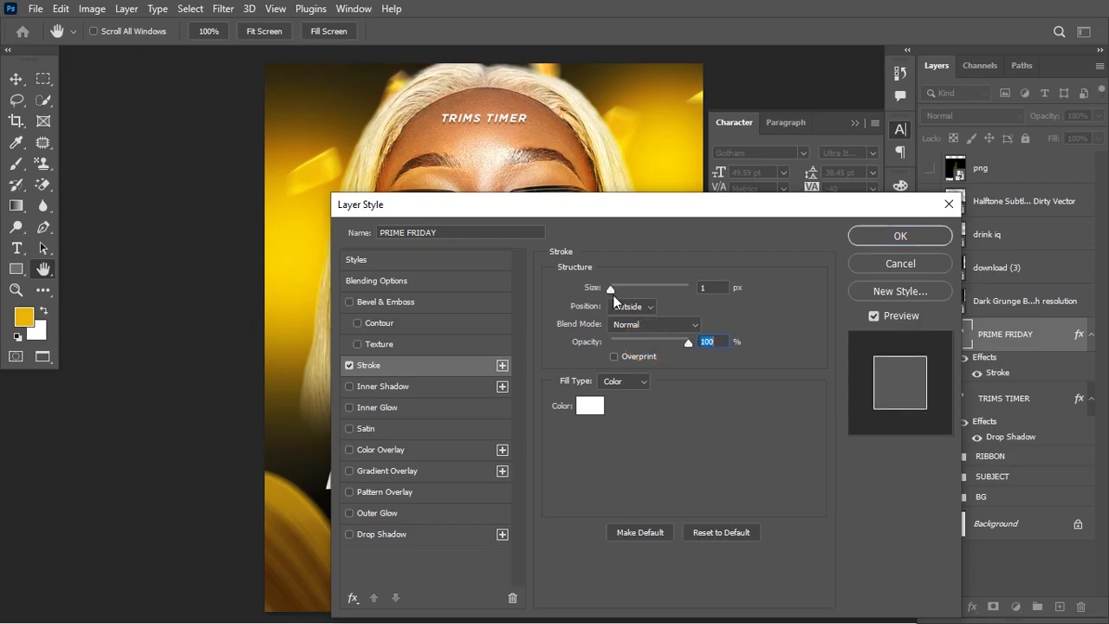
{"action": "left_click_drag", "start_coordinate": [612, 291], "coordinate": [619, 291]}
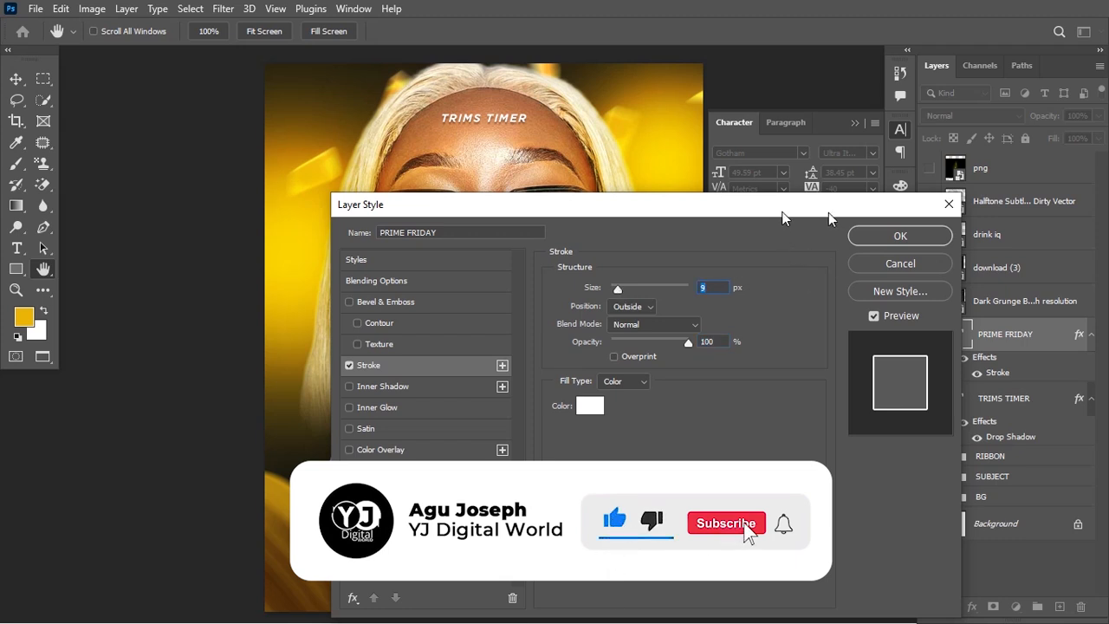
{"action": "left_click_drag", "start_coordinate": [776, 213], "coordinate": [895, 214]}
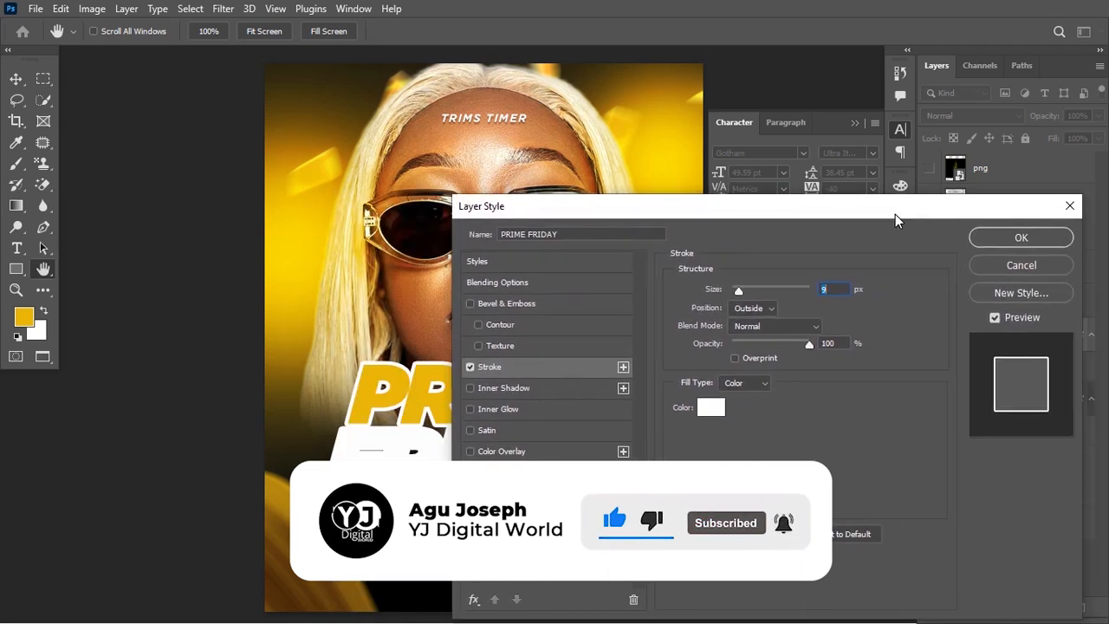
{"action": "left_click", "coordinate": [1046, 233]}
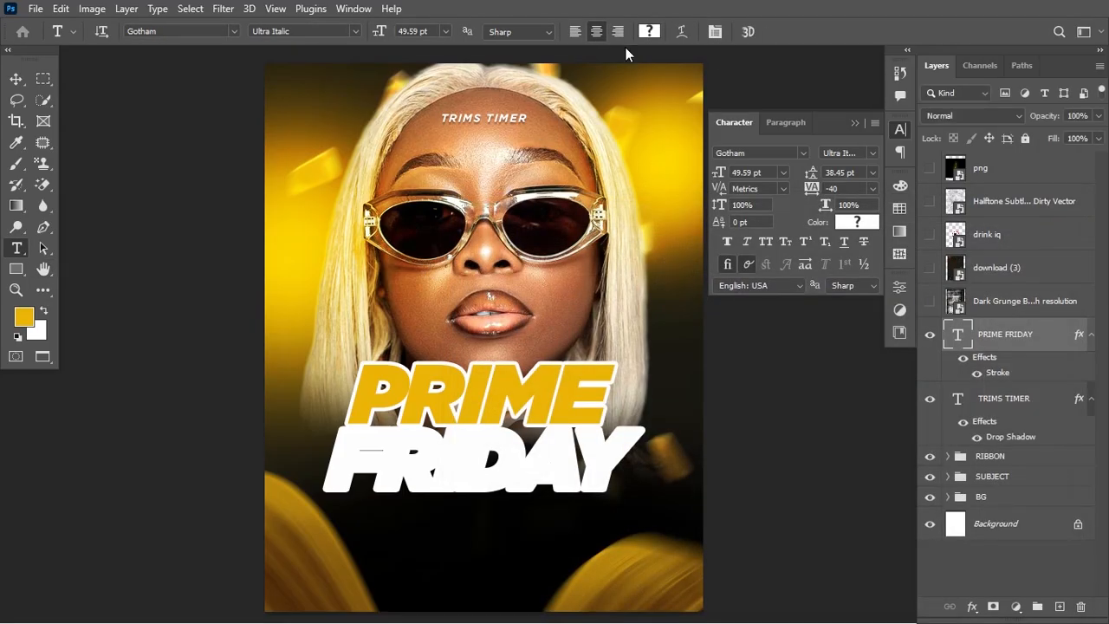
Collapse the text layers' effects, duplicate the PRIME FRIDAY layer and set the copy's blend mode to Linear Dodge (Add)
{"action": "left_click", "coordinate": [1091, 346]}
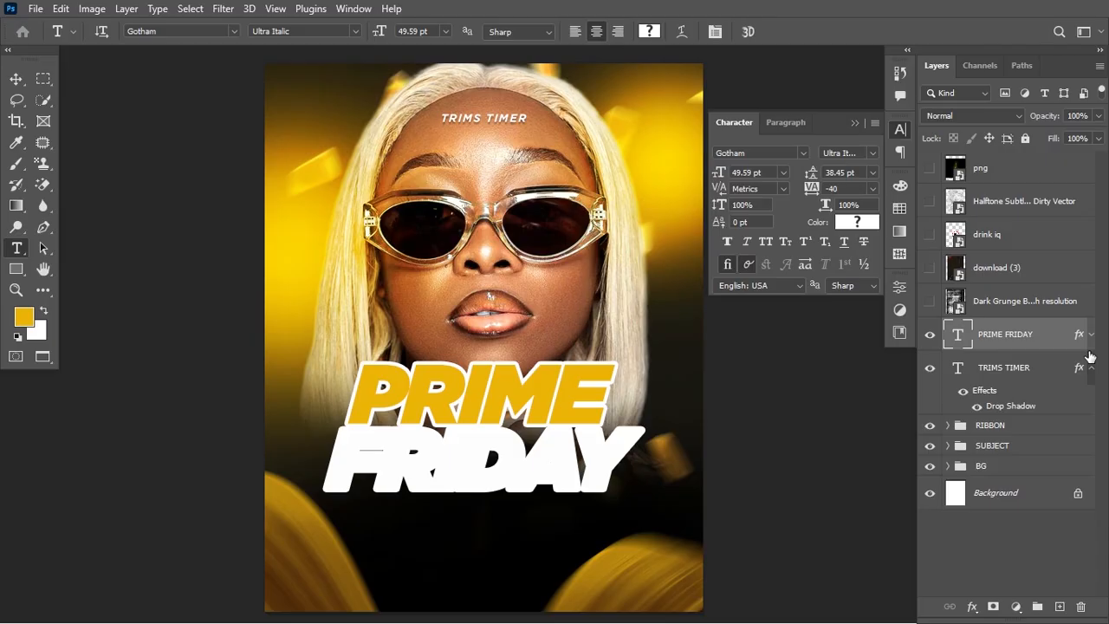
{"action": "left_click", "coordinate": [1091, 368]}
{"action": "key", "text": "ctrl+j"}
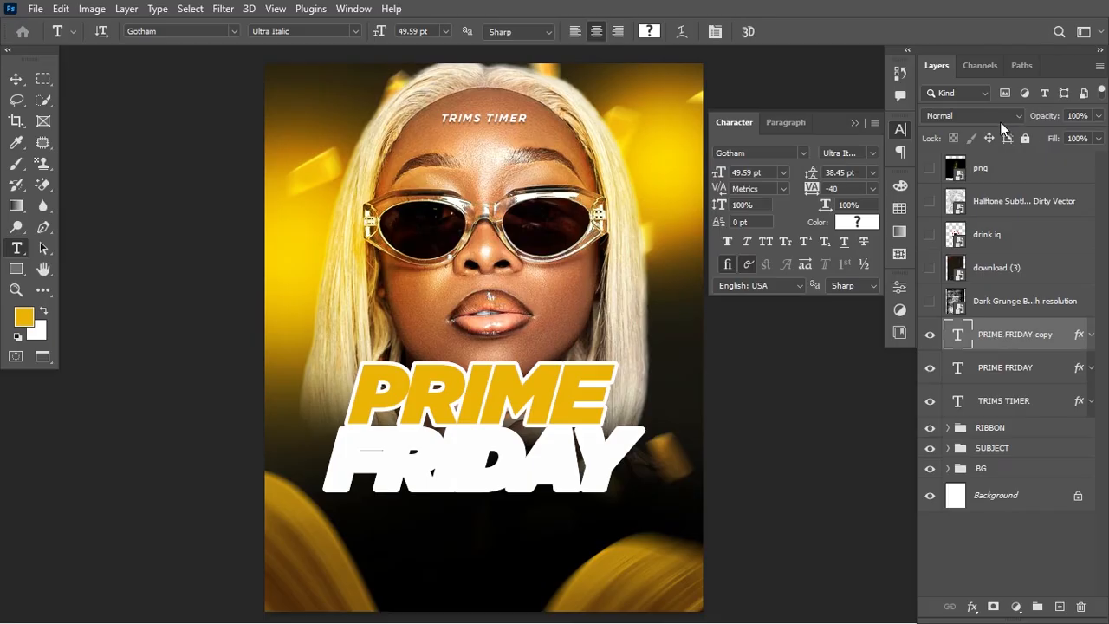
{"action": "left_click", "coordinate": [1001, 121]}
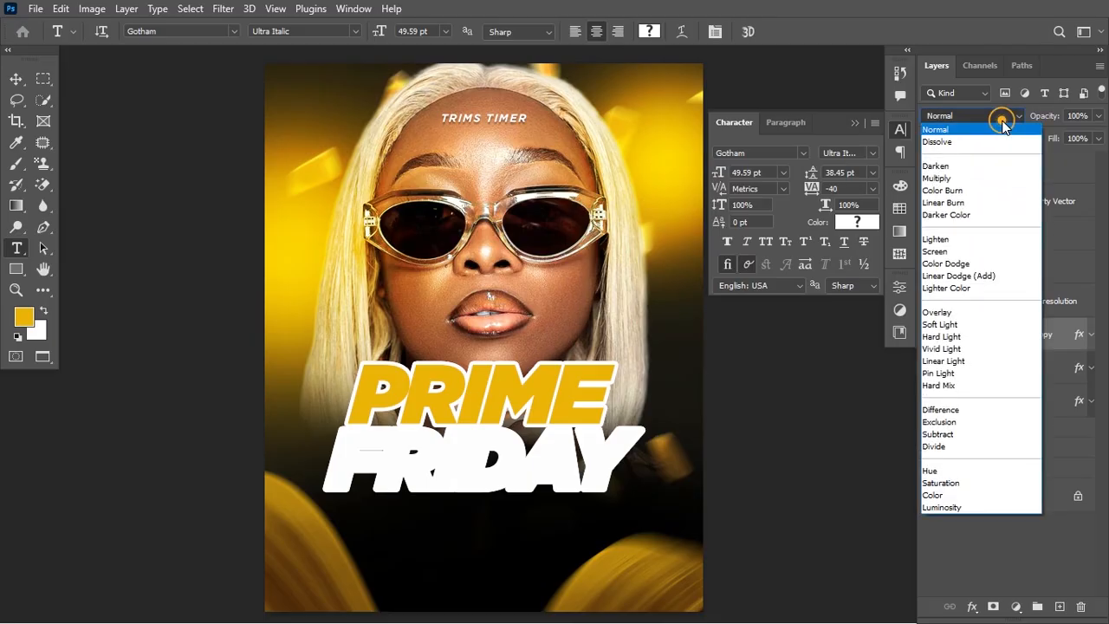
{"action": "left_click", "coordinate": [984, 276]}
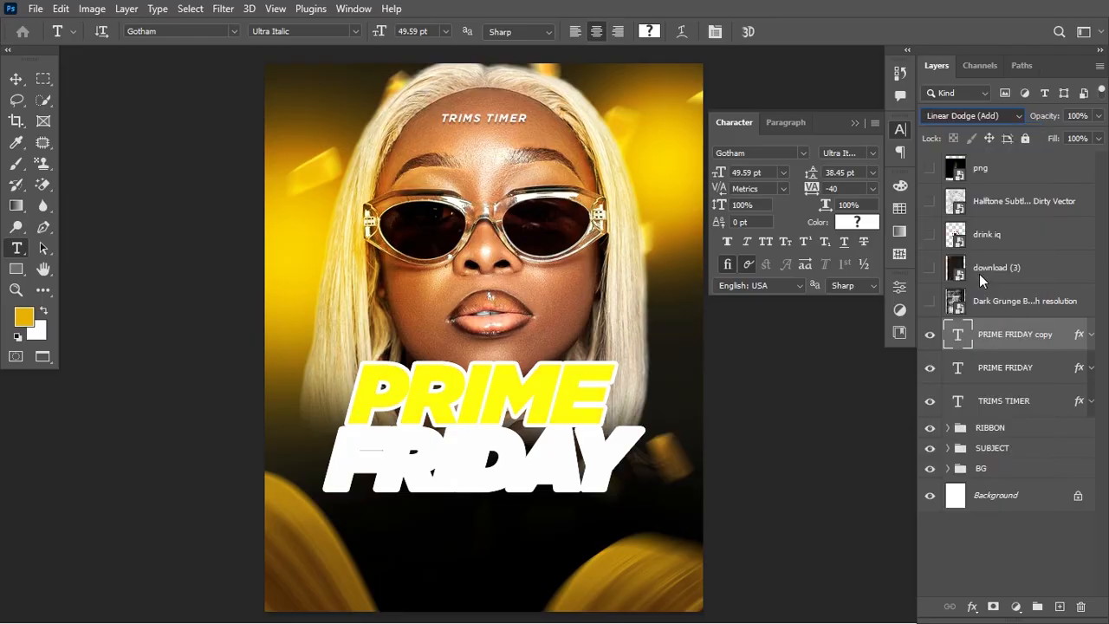
Set the original PRIME FRIDAY layer's blend mode to Soft Light
{"action": "left_click", "coordinate": [988, 361]}
{"action": "left_click", "coordinate": [998, 119]}
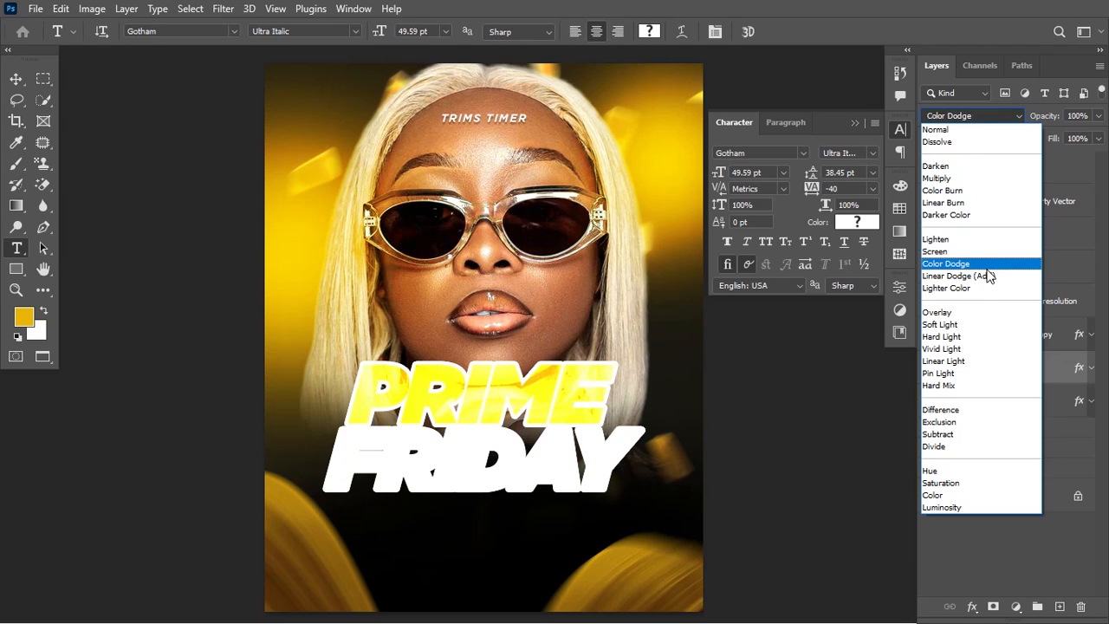
{"action": "left_click", "coordinate": [981, 324]}
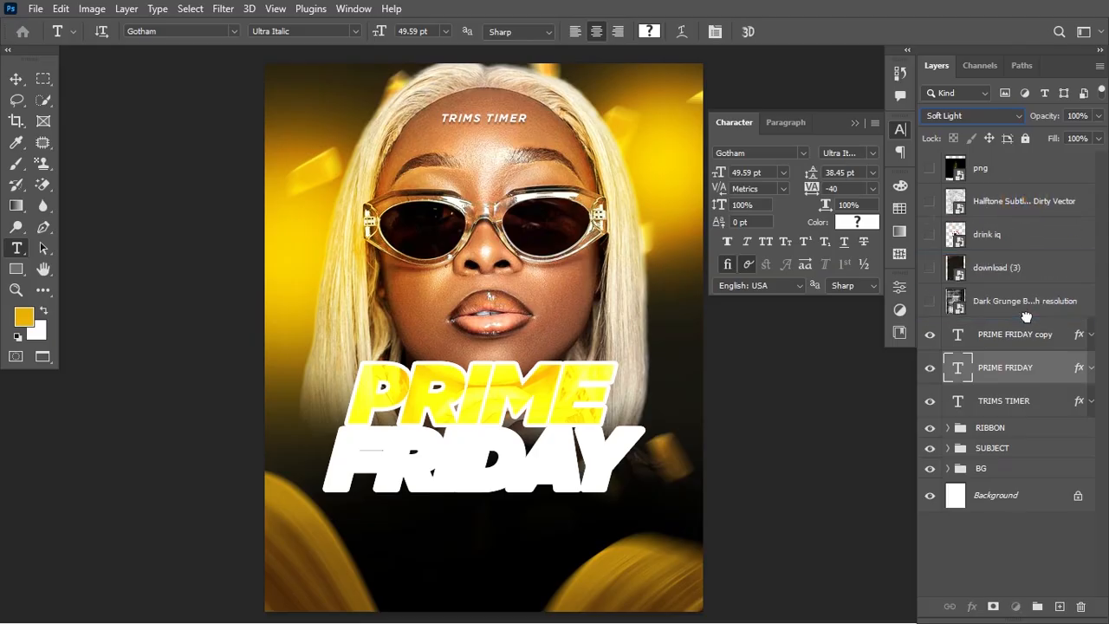
Place the halftone texture layer directly above PRIME FRIDAY copy, show it and clip it to that text
{"action": "left_click_drag", "start_coordinate": [1025, 317], "coordinate": [1015, 325]}
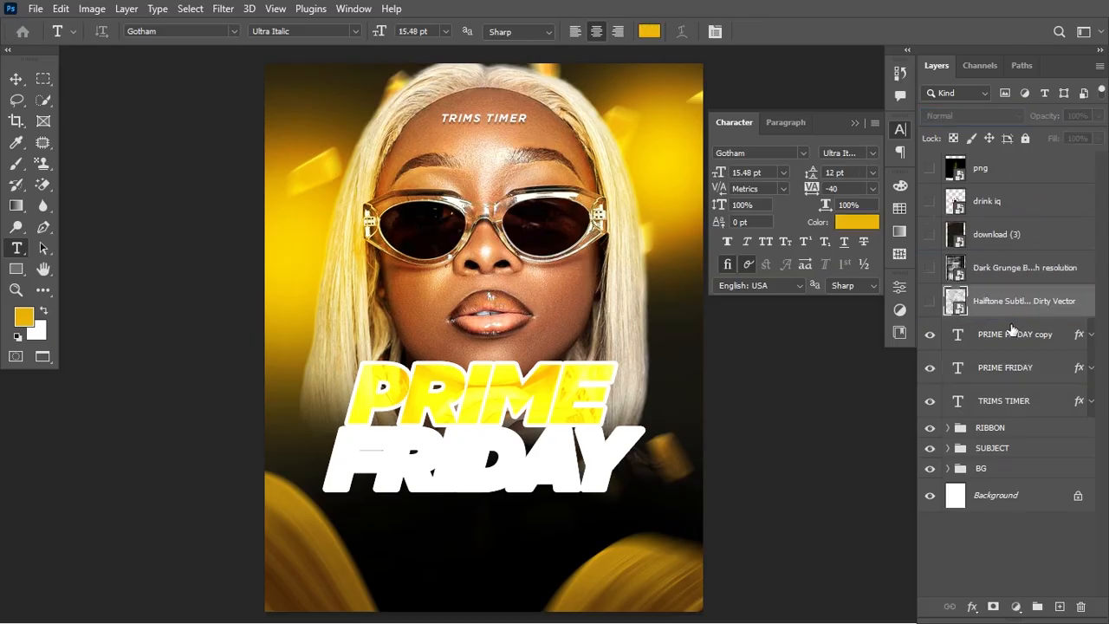
{"action": "left_click", "coordinate": [930, 300]}
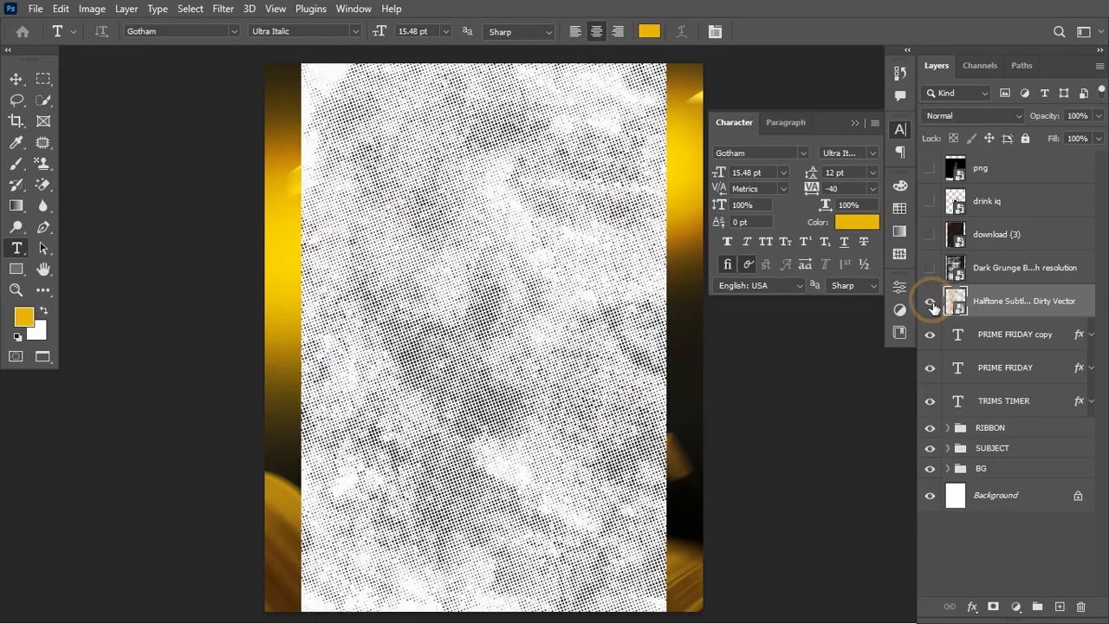
{"action": "left_click", "coordinate": [998, 317], "text": "alt"}
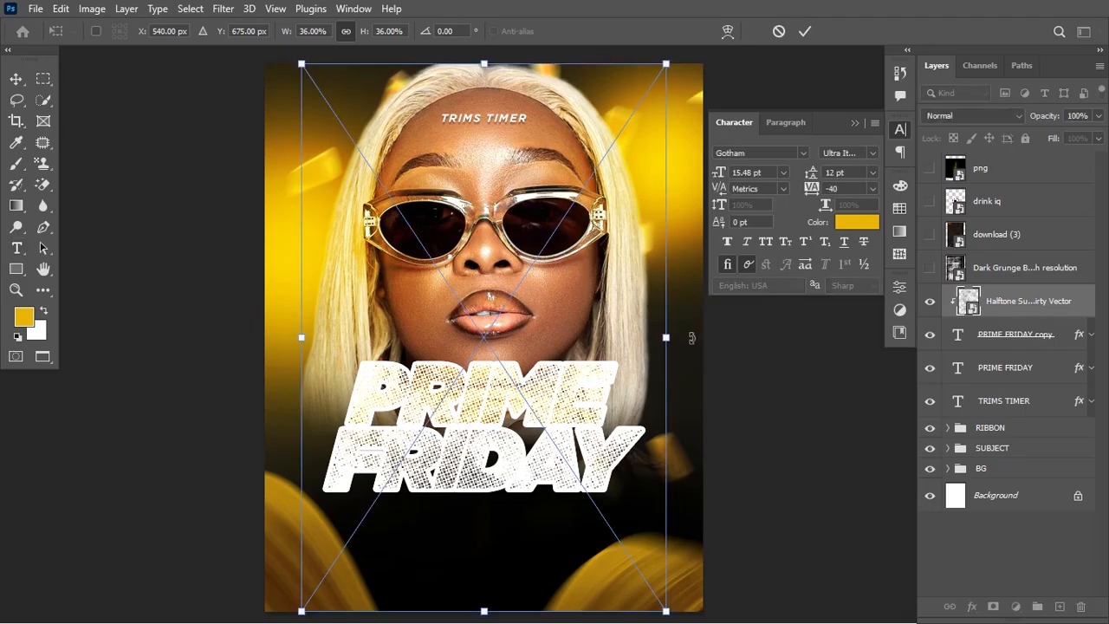
Rotate the halftone texture 90°, scale it to about 22% and position it so it covers both title lines
{"action": "left_click_drag", "start_coordinate": [694, 67], "coordinate": [735, 119]}
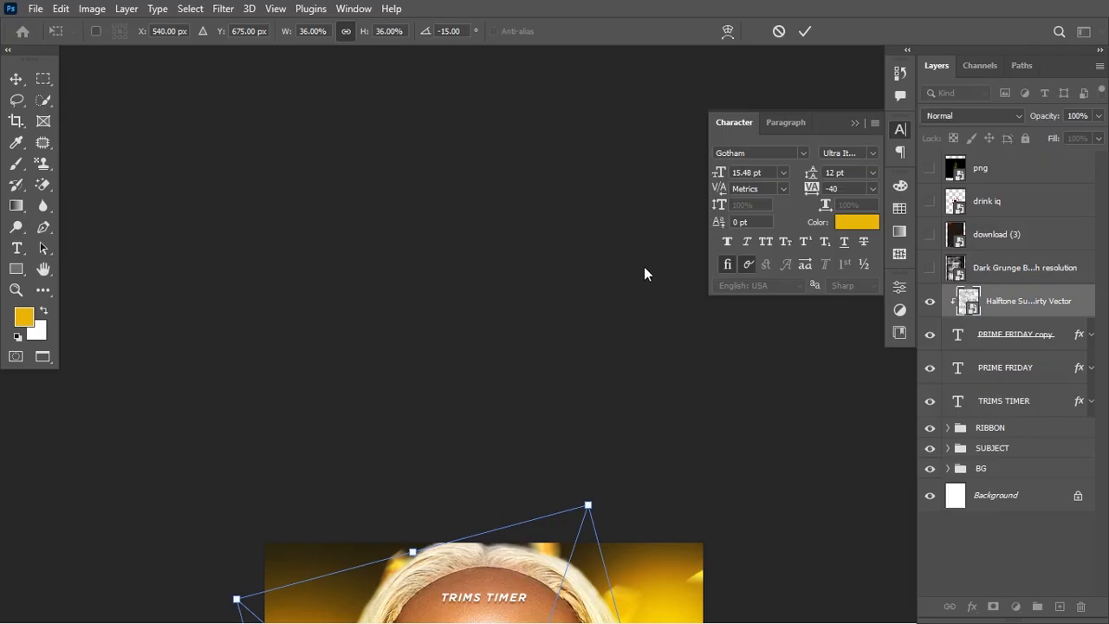
{"action": "scroll", "coordinate": [490, 413], "scroll_direction": "down", "scroll_amount": 6}
{"action": "scroll", "coordinate": [490, 412], "scroll_direction": "up", "scroll_amount": 2}
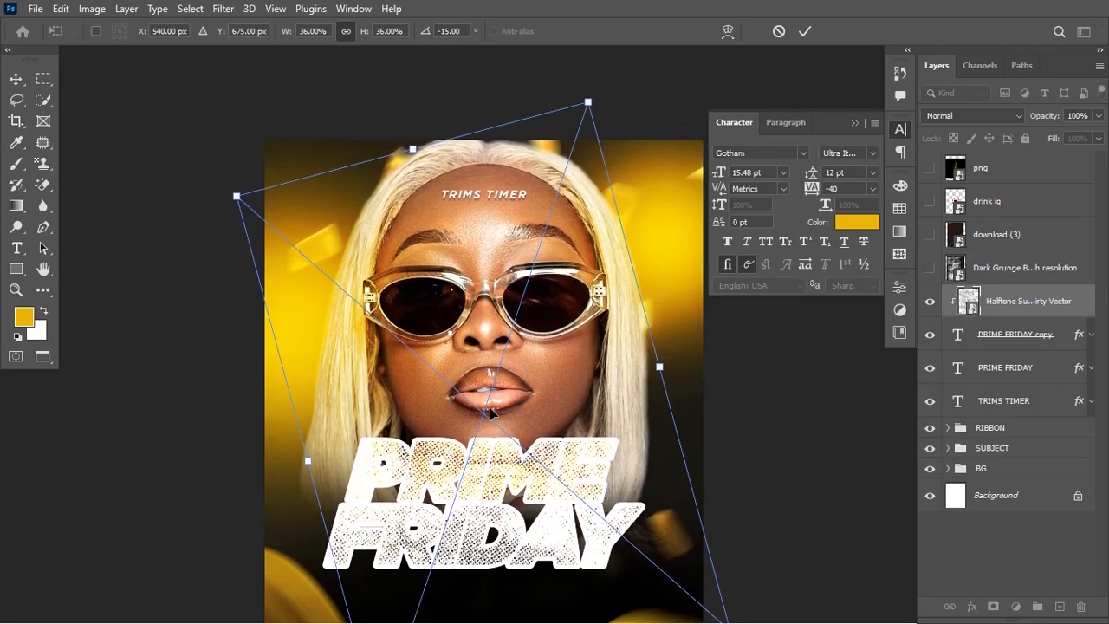
{"action": "left_click_drag", "start_coordinate": [618, 111], "coordinate": [718, 563]}
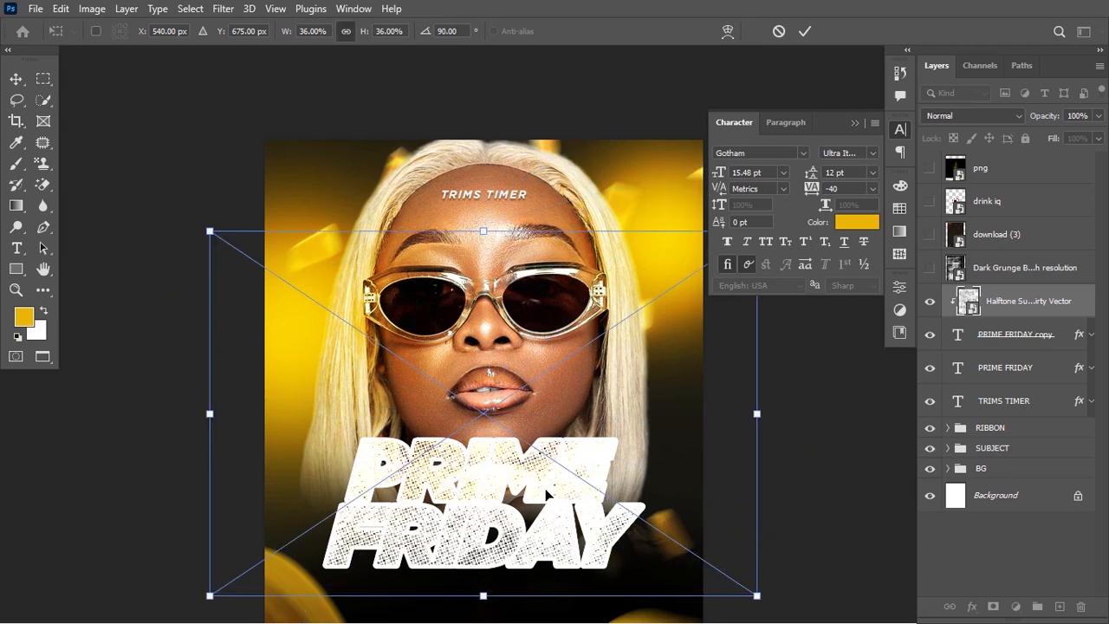
{"action": "scroll", "coordinate": [725, 385], "scroll_direction": "down", "scroll_amount": 5}
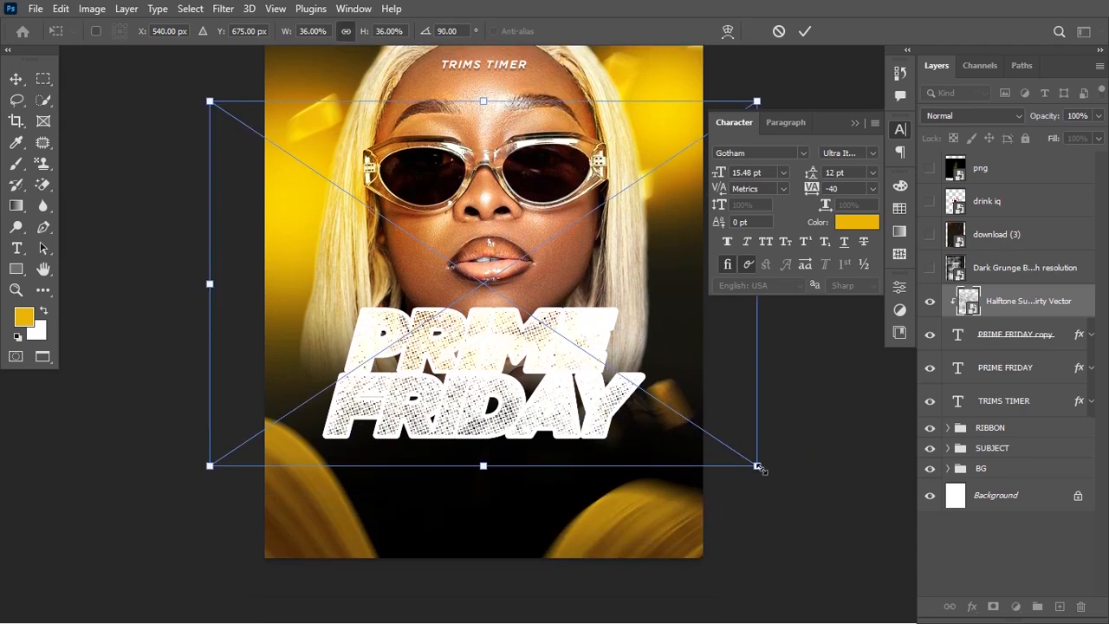
{"action": "left_click_drag", "start_coordinate": [757, 465], "coordinate": [650, 395]}
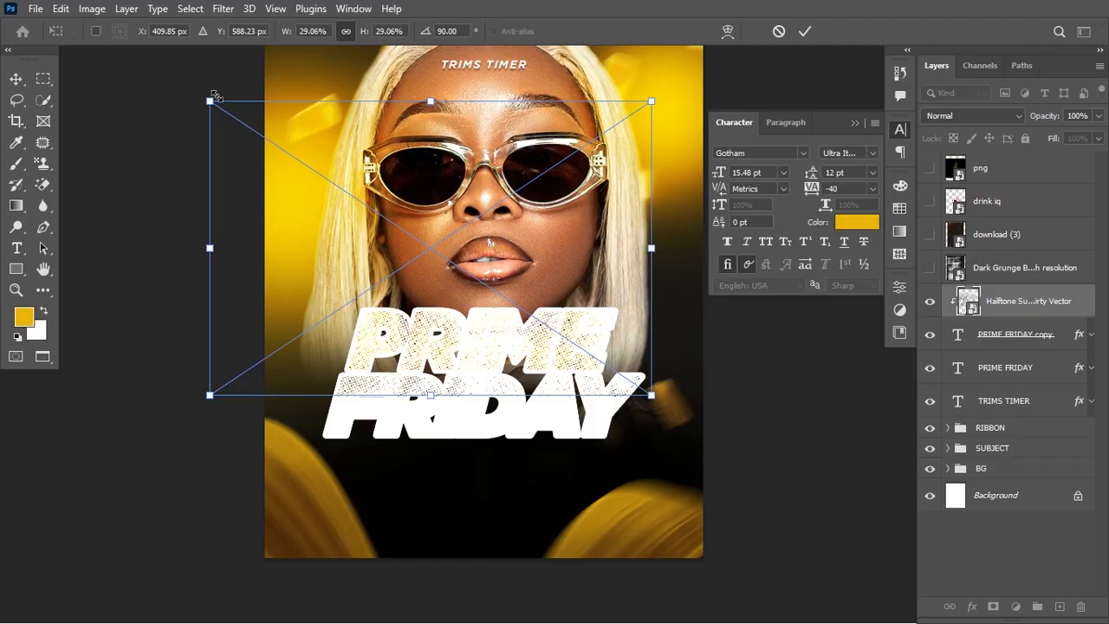
{"action": "left_click_drag", "start_coordinate": [210, 102], "coordinate": [275, 236]}
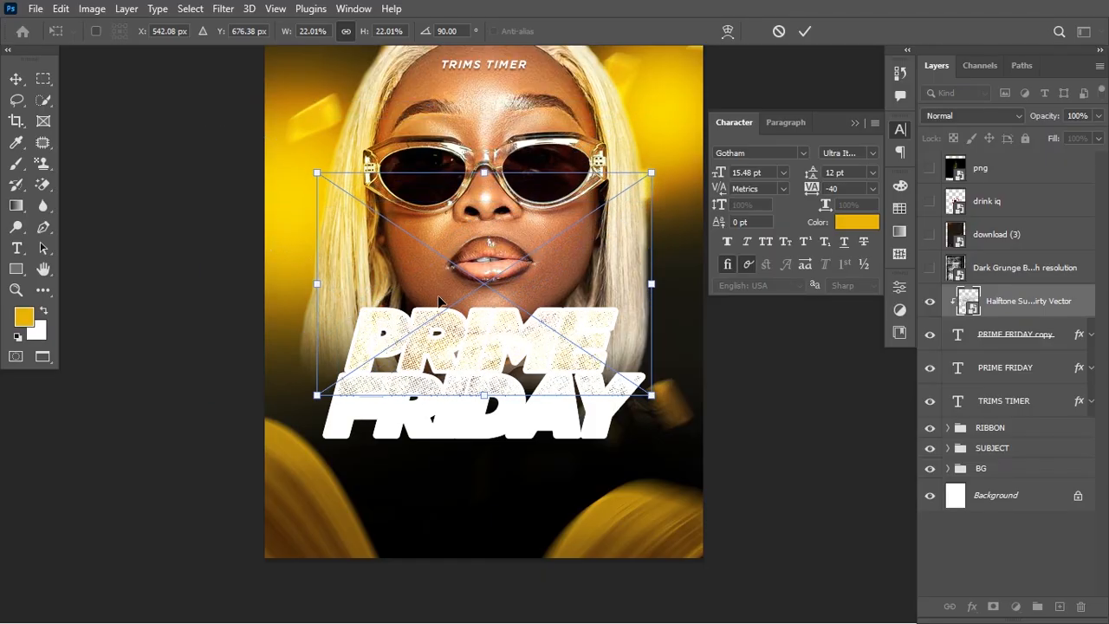
{"action": "left_click_drag", "start_coordinate": [440, 301], "coordinate": [449, 380]}
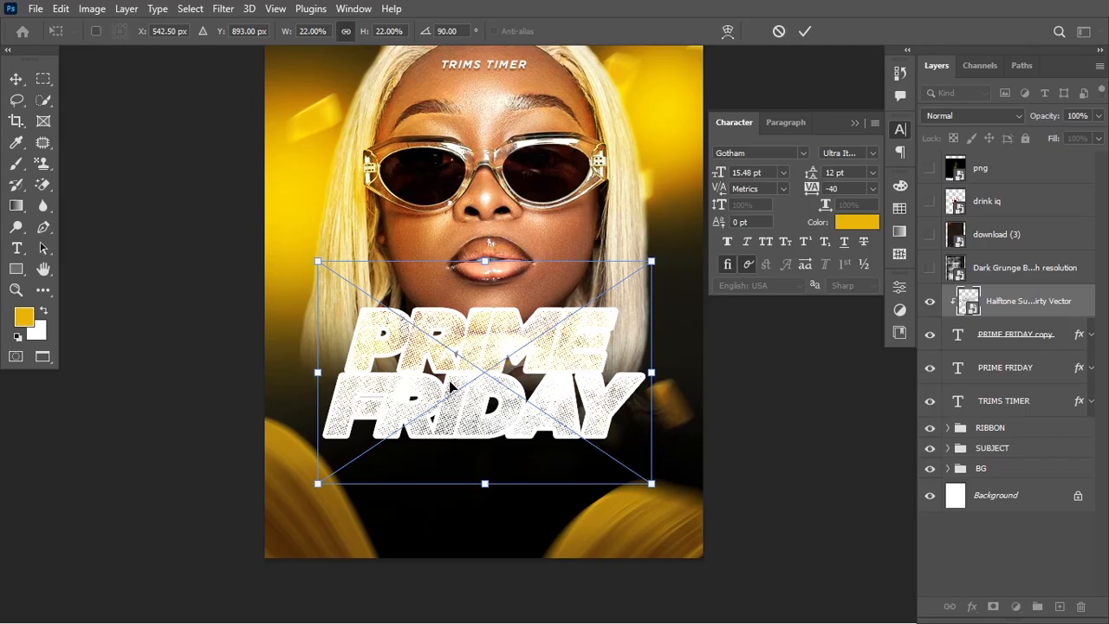
{"action": "key", "text": "Return"}
Set the clipped halftone texture's blend mode to Multiply and leave its layer unlocked
{"action": "key", "text": "t"}
{"action": "key", "text": "ctrl+/"}
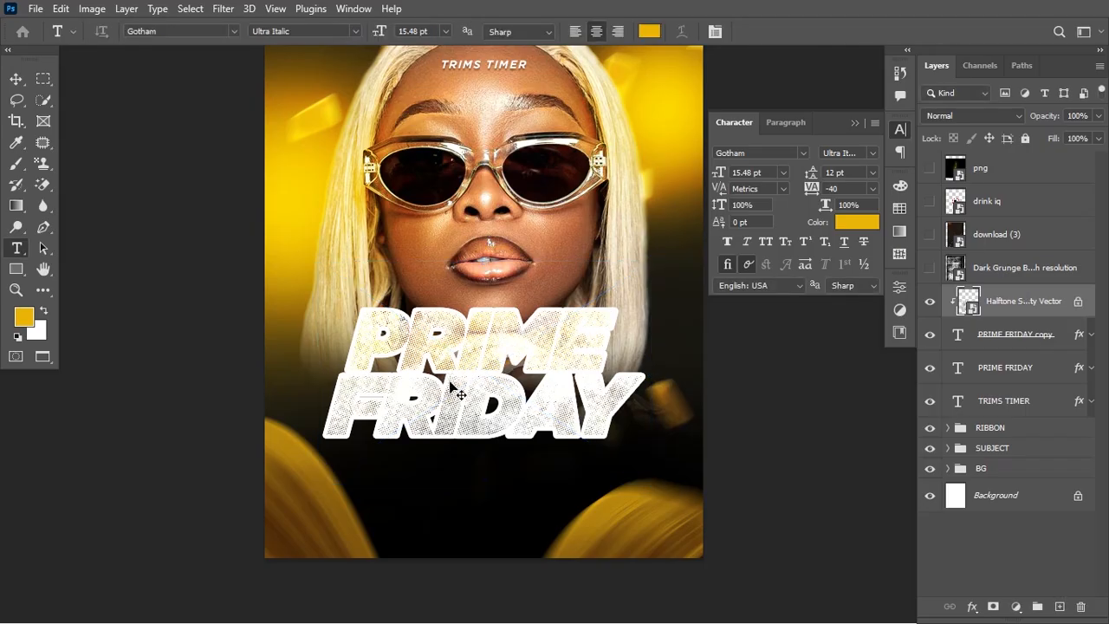
{"action": "key", "text": "ctrl+0"}
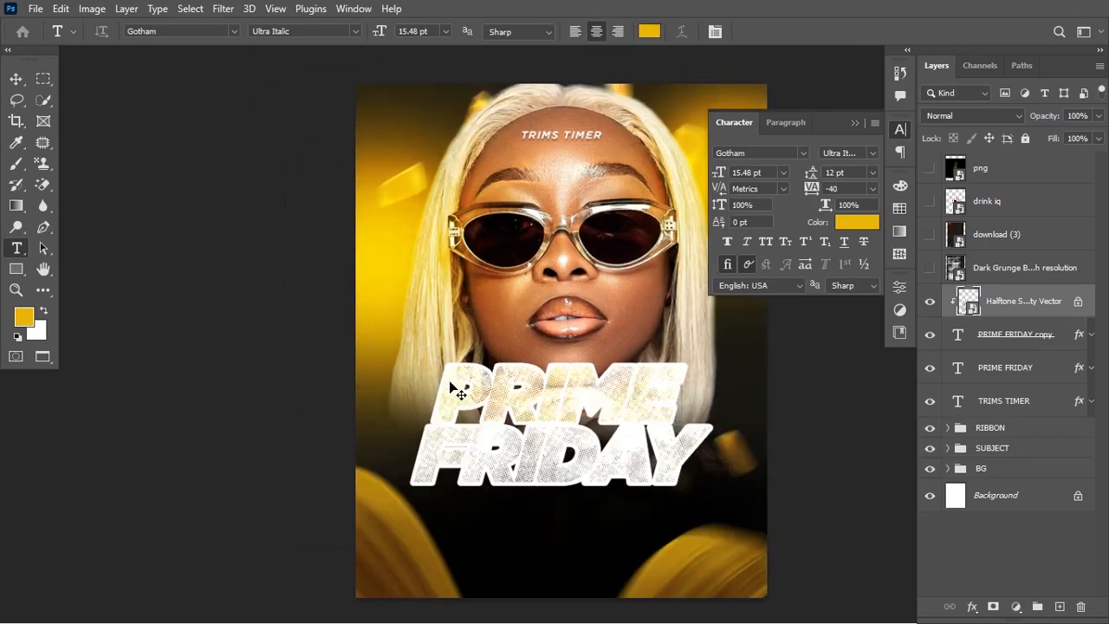
{"action": "key", "text": "ctrl+plus"}
{"action": "left_click_drag", "start_coordinate": [469, 384], "coordinate": [483, 385]}
{"action": "scroll", "coordinate": [483, 385], "scroll_direction": "left", "scroll_amount": 3}
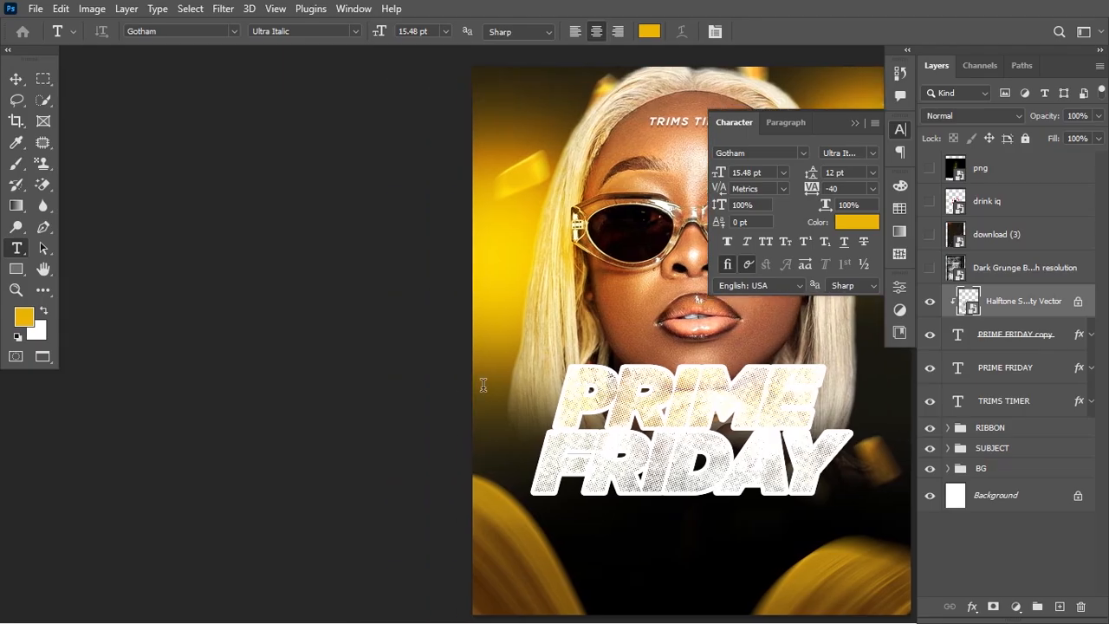
{"action": "scroll", "coordinate": [483, 385], "scroll_direction": "right", "scroll_amount": 5}
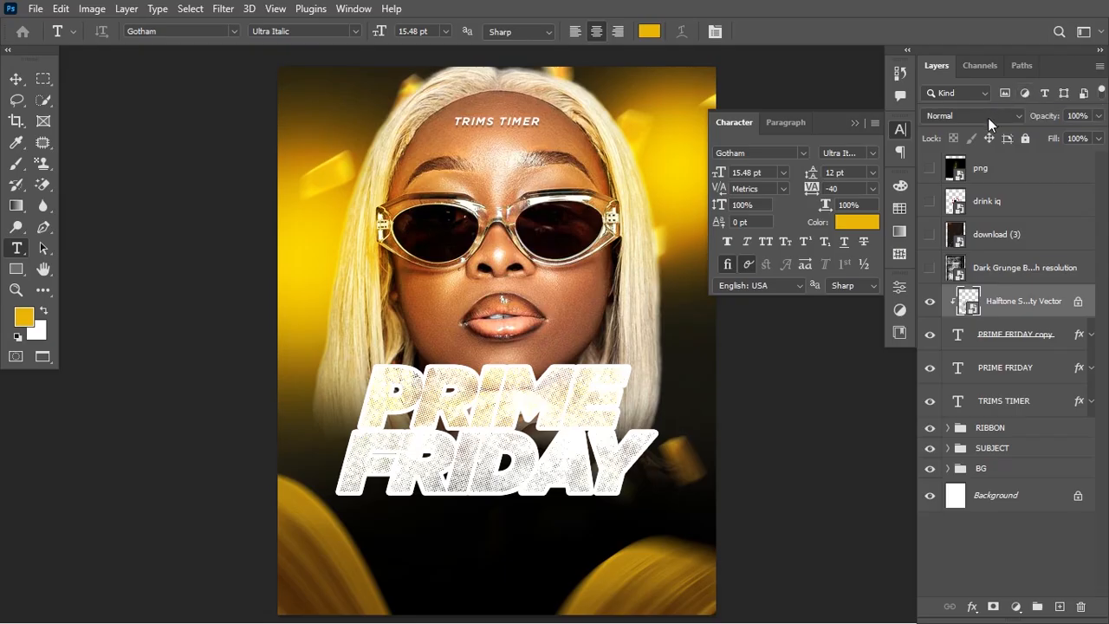
{"action": "left_click", "coordinate": [987, 116]}
{"action": "left_click", "coordinate": [971, 178]}
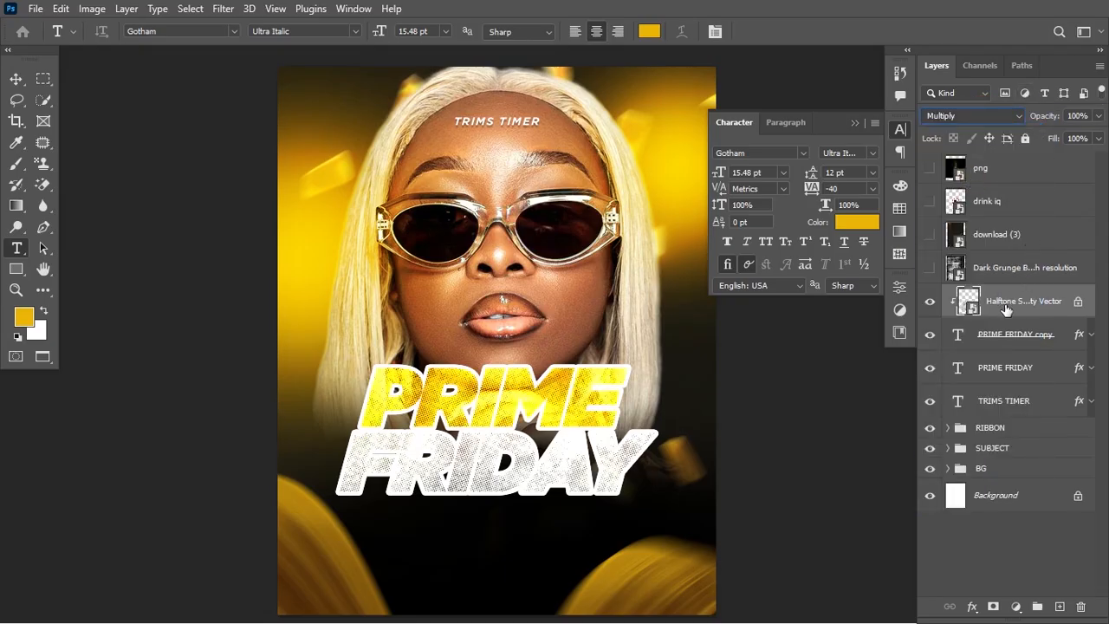
{"action": "left_click", "coordinate": [1077, 302]}
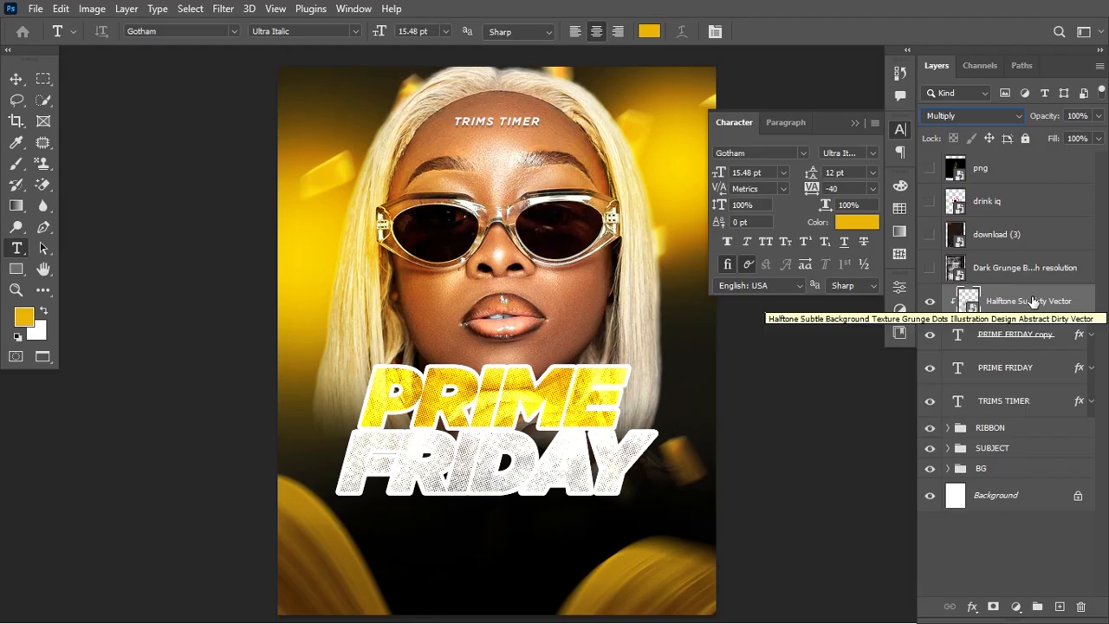
Place the Dark Grunge texture above the original PRIME FRIDAY layer, clip it to that text and show it
{"action": "left_click_drag", "start_coordinate": [1017, 267], "coordinate": [996, 347]}
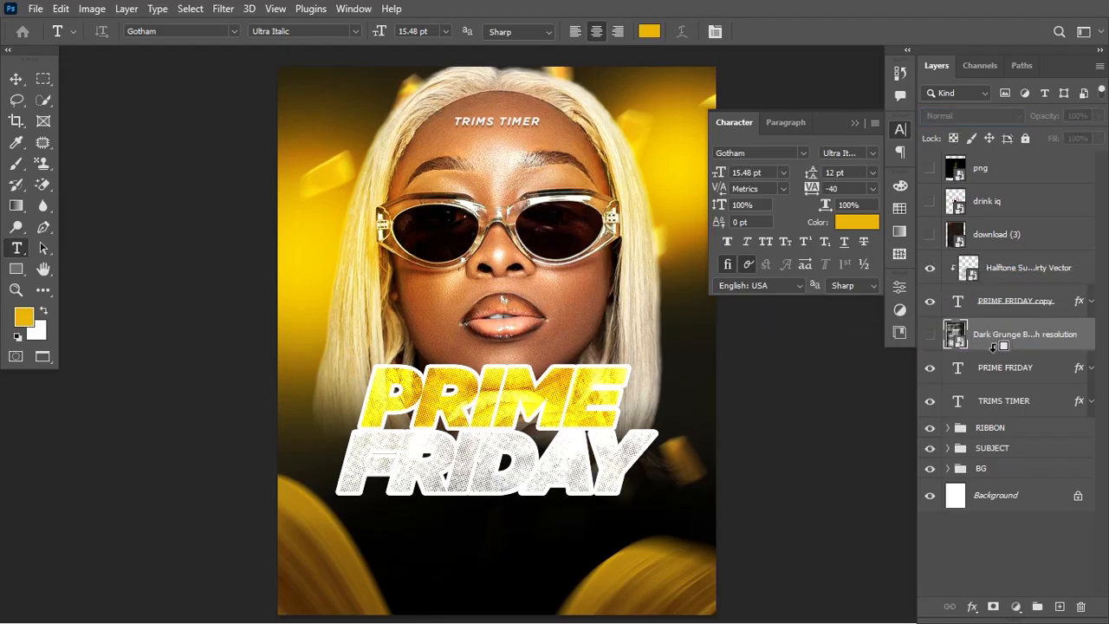
{"action": "left_click", "coordinate": [991, 349], "text": "alt"}
{"action": "left_click", "coordinate": [933, 336]}
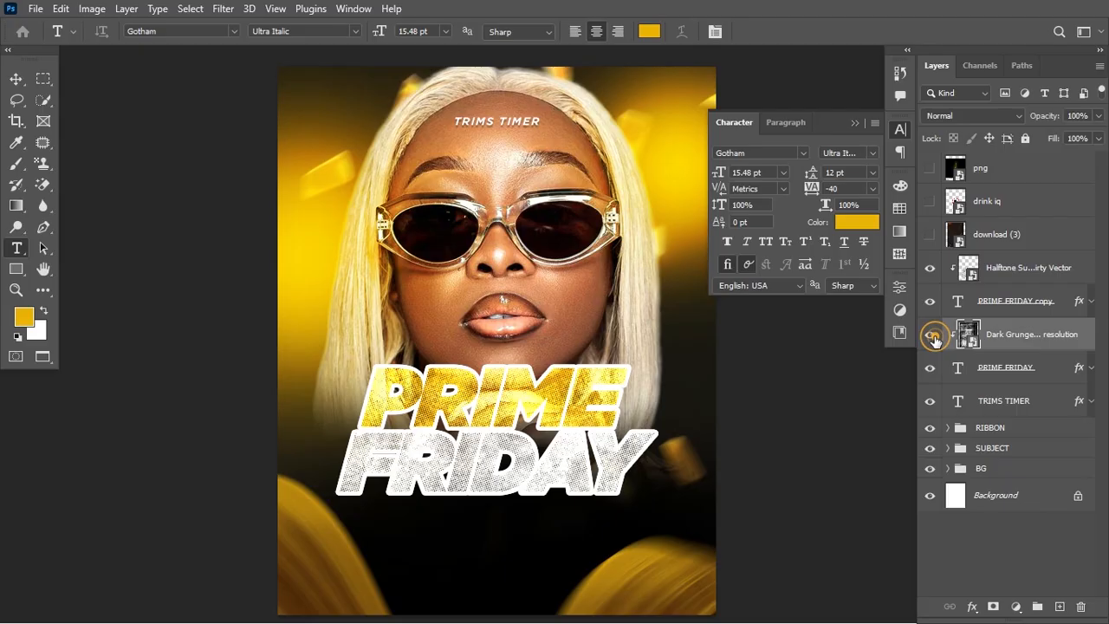
Try Subtract on the Dark Grunge texture, then set its blend mode to Multiply
{"action": "left_click", "coordinate": [1014, 333]}
{"action": "left_click", "coordinate": [1004, 113]}
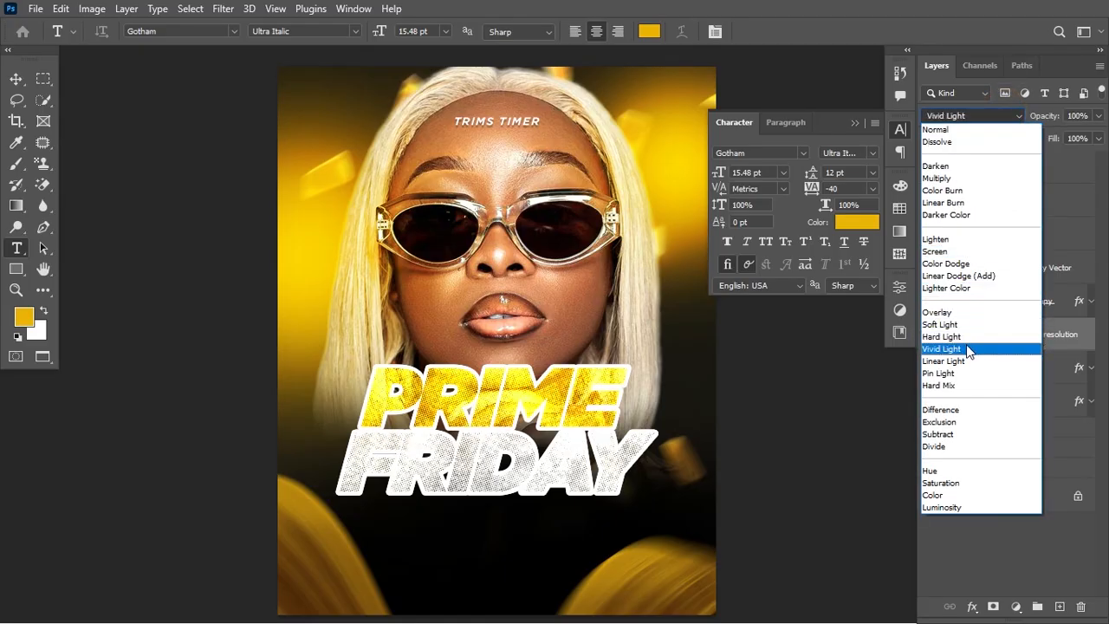
{"action": "left_click", "coordinate": [959, 434]}
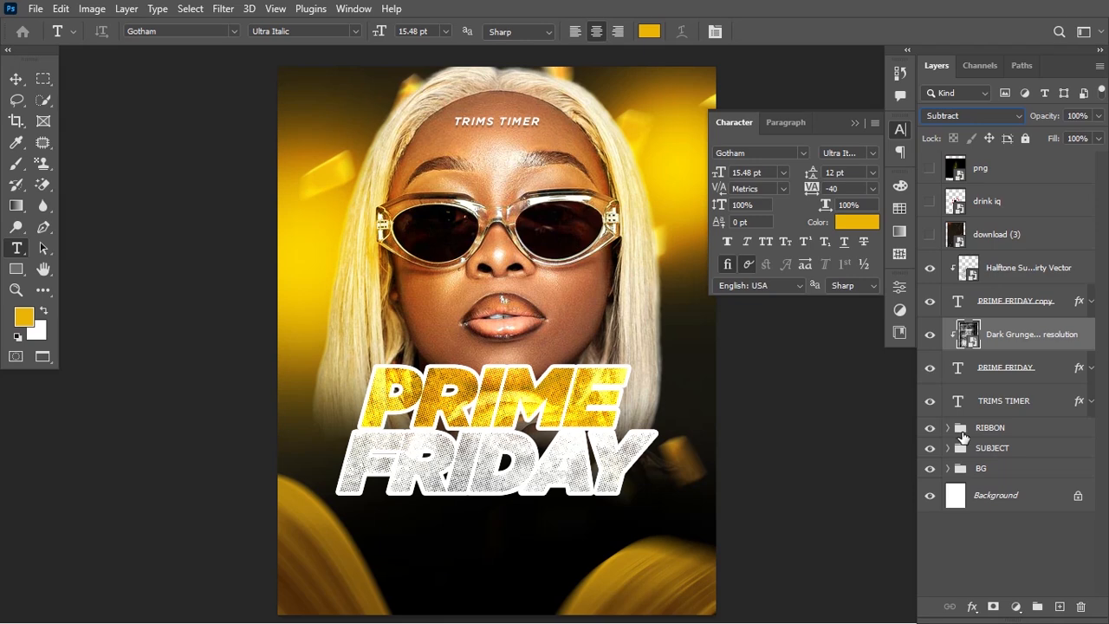
{"action": "left_click", "coordinate": [981, 115]}
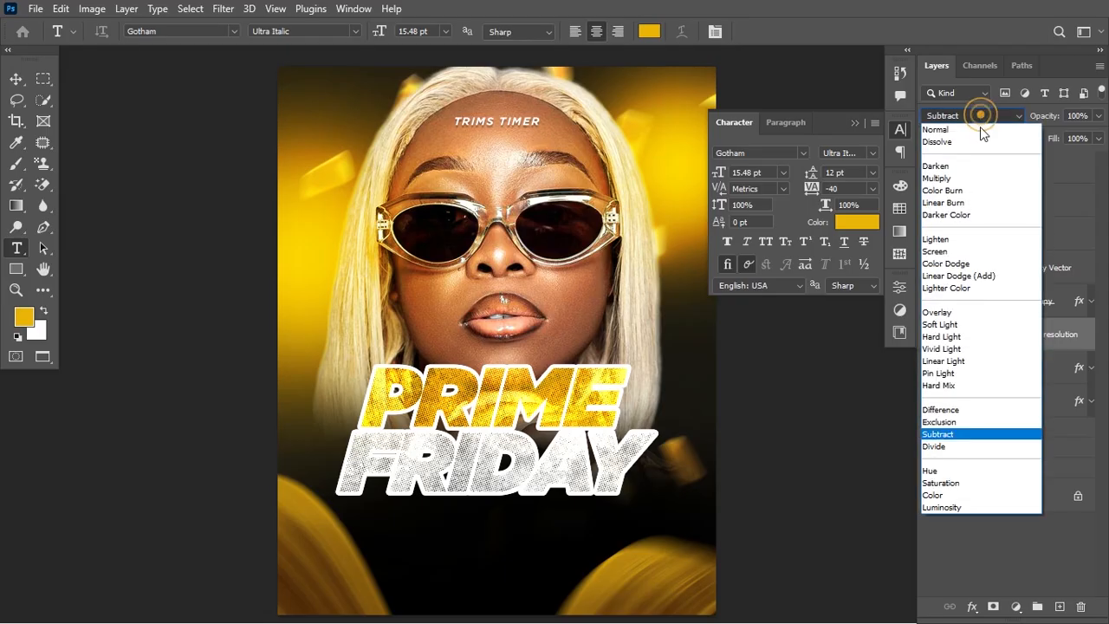
{"action": "left_click", "coordinate": [969, 177]}
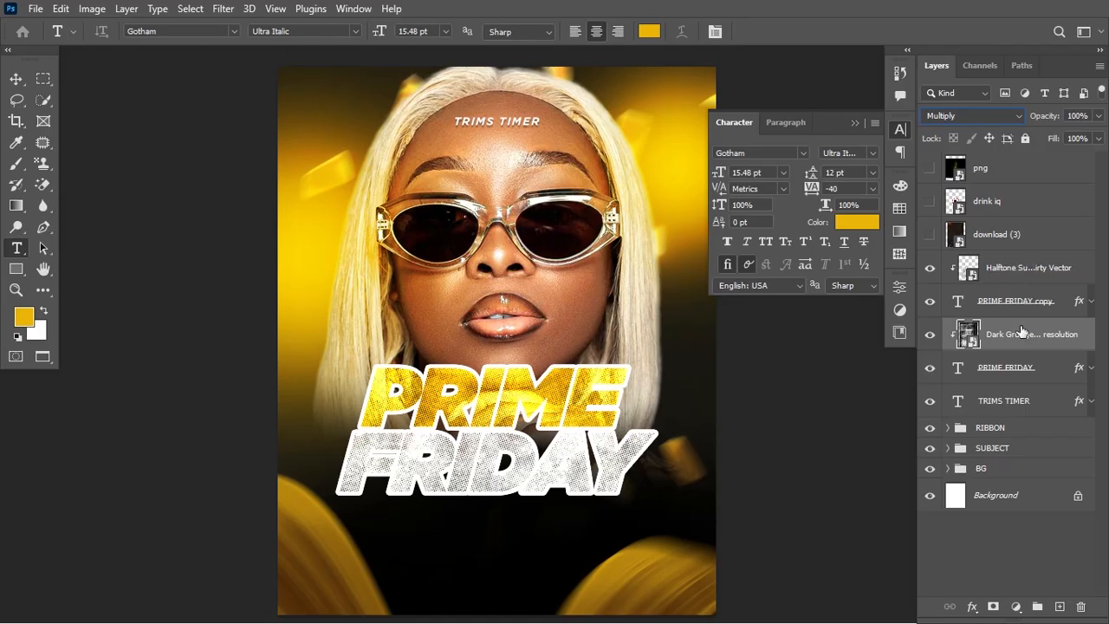
Set the clipped halftone texture's blend mode to Subtract
{"action": "left_click", "coordinate": [1027, 273]}
{"action": "left_click", "coordinate": [1008, 122]}
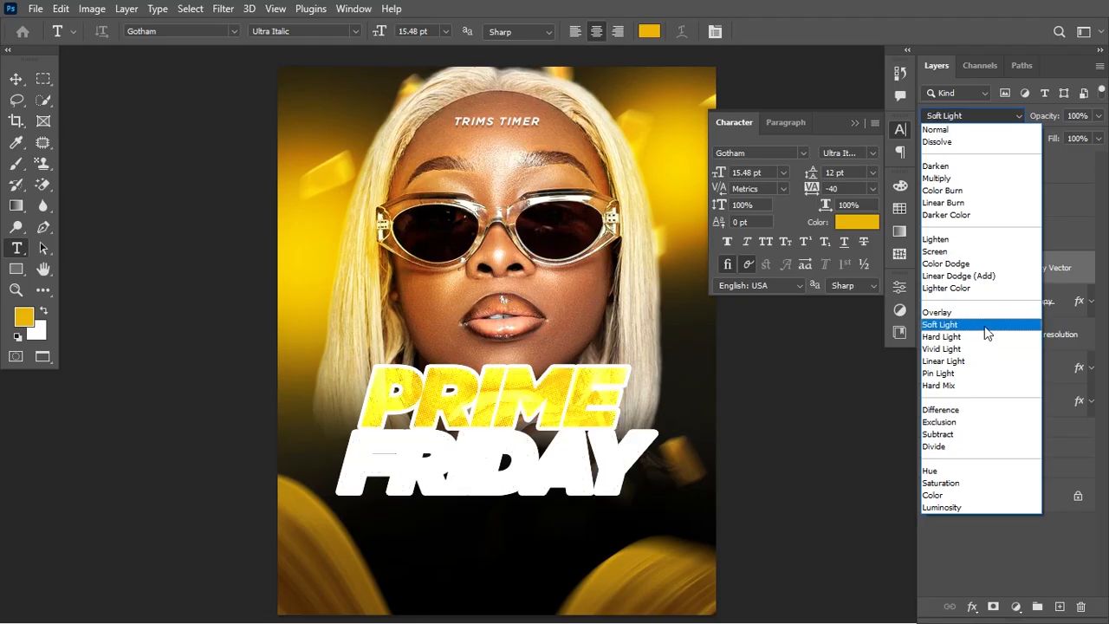
{"action": "left_click", "coordinate": [972, 433]}
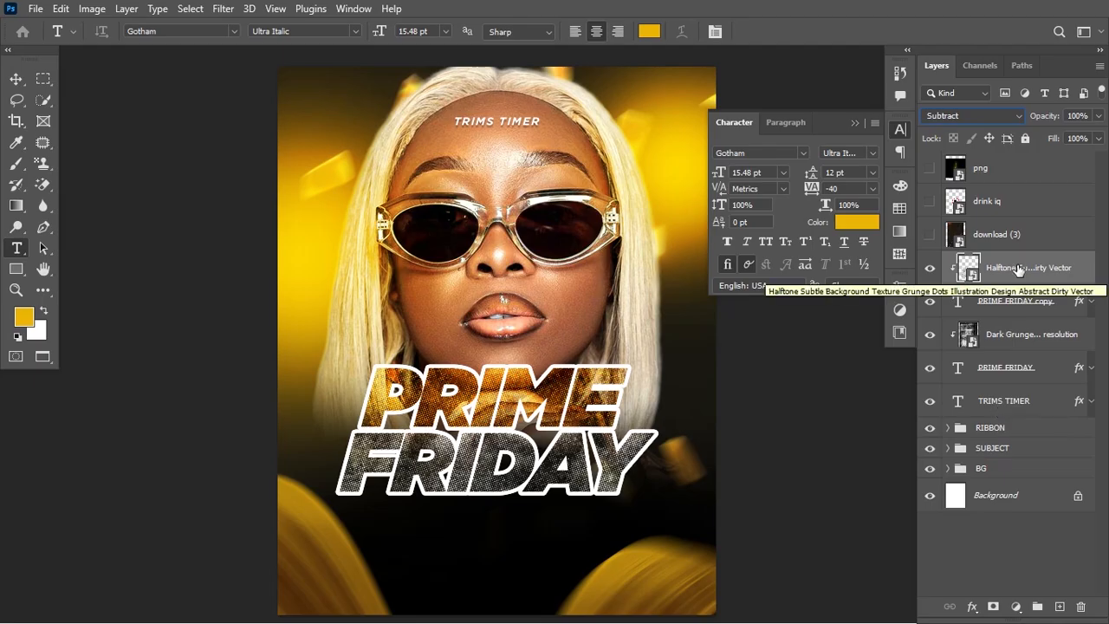
Group the two PRIME FRIDAY text layers together with their clipped halftone and dark grunge texture layers
{"action": "left_click", "coordinate": [1029, 371], "text": "shift"}
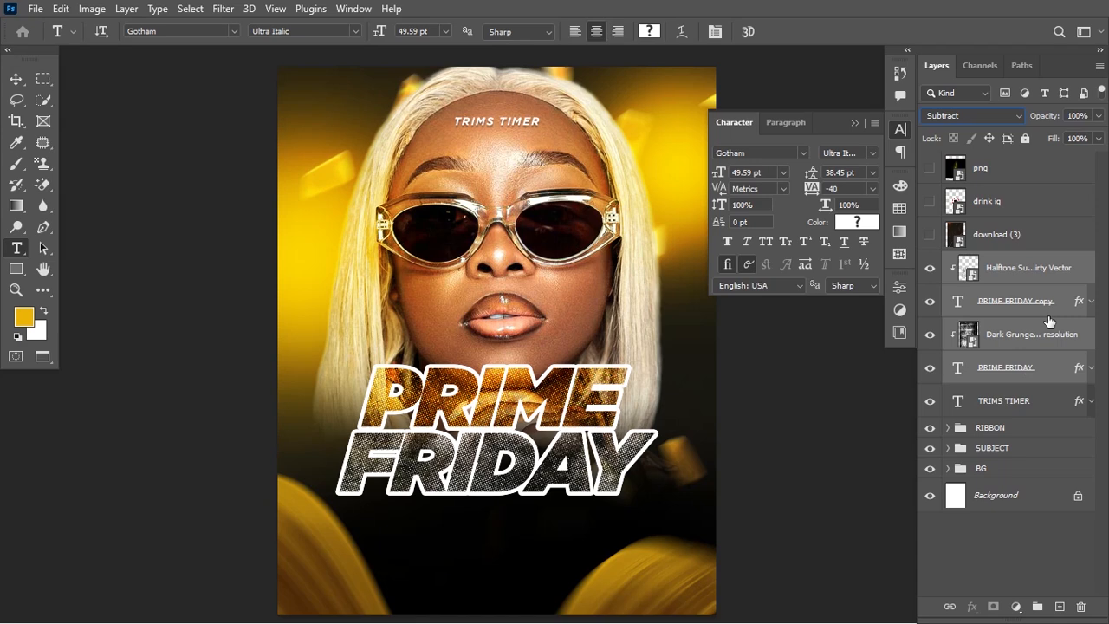
{"action": "left_click", "coordinate": [1045, 267]}
{"action": "left_click", "coordinate": [1028, 371], "text": "shift"}
{"action": "key", "text": "ctrl+g"}
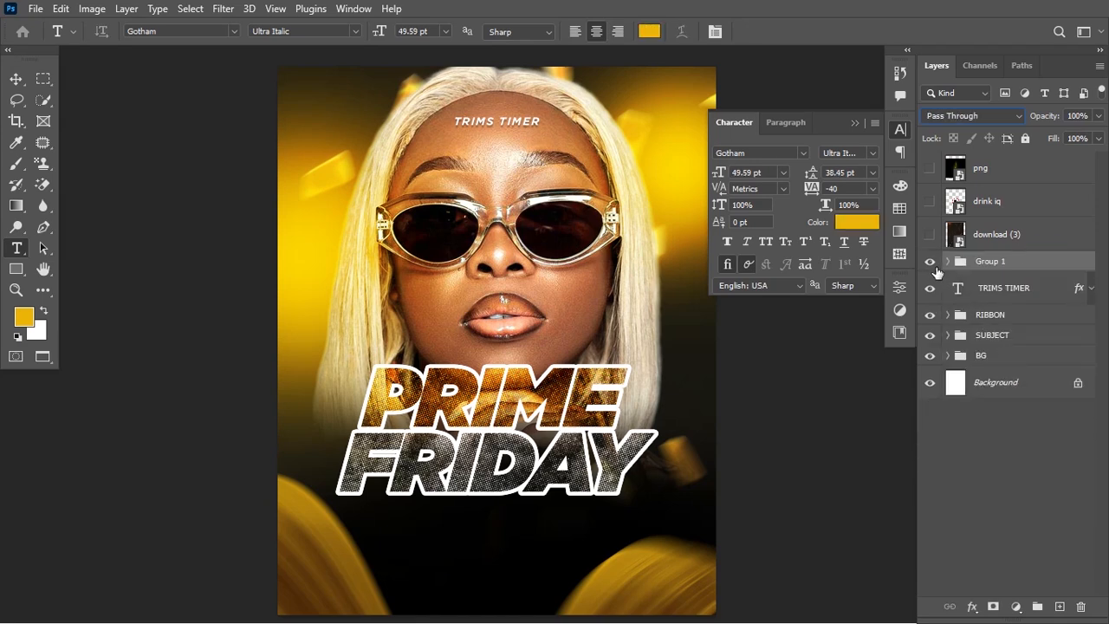
{"action": "left_click", "coordinate": [935, 264]}
{"action": "left_click", "coordinate": [933, 263]}
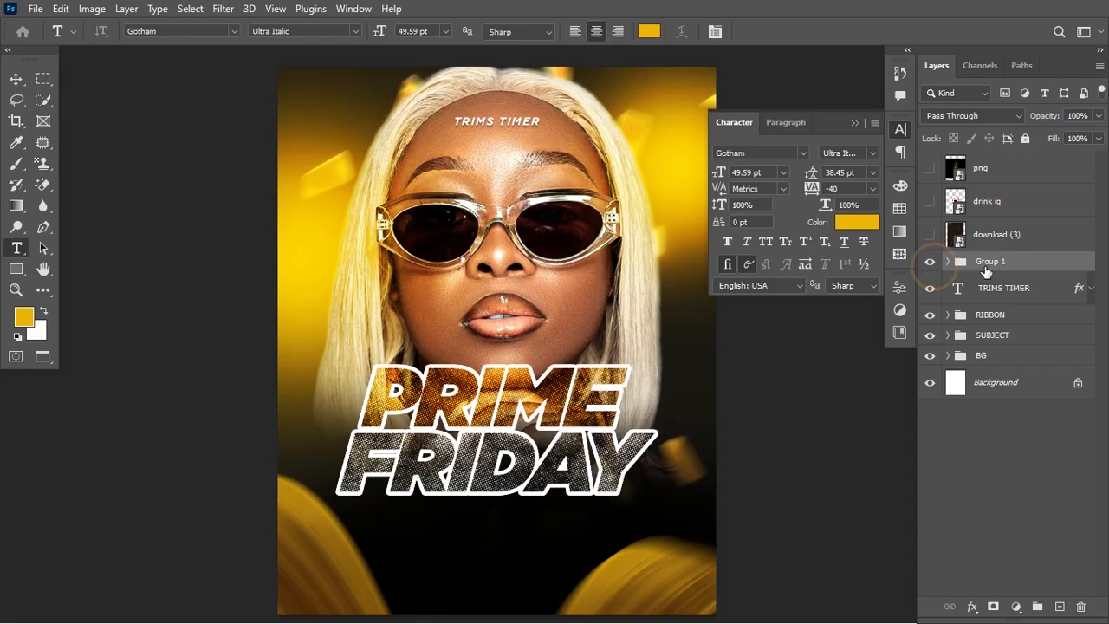
Add a drop shadow to the title group with 100% opacity and black (000000) as its colour
{"action": "double_click", "coordinate": [1038, 269]}
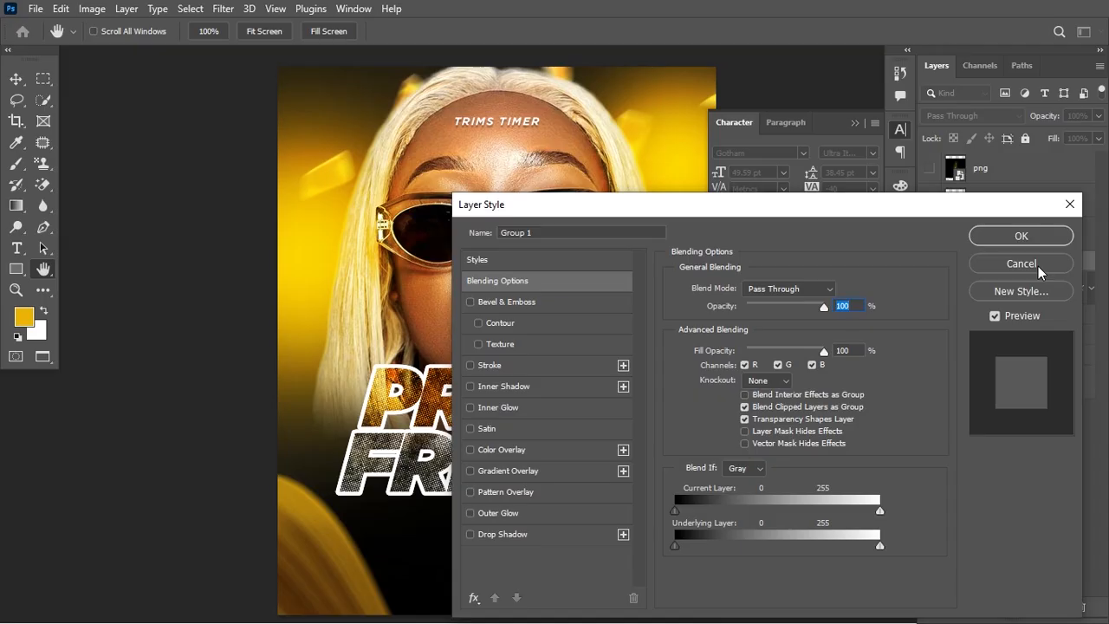
{"action": "left_click", "coordinate": [505, 535]}
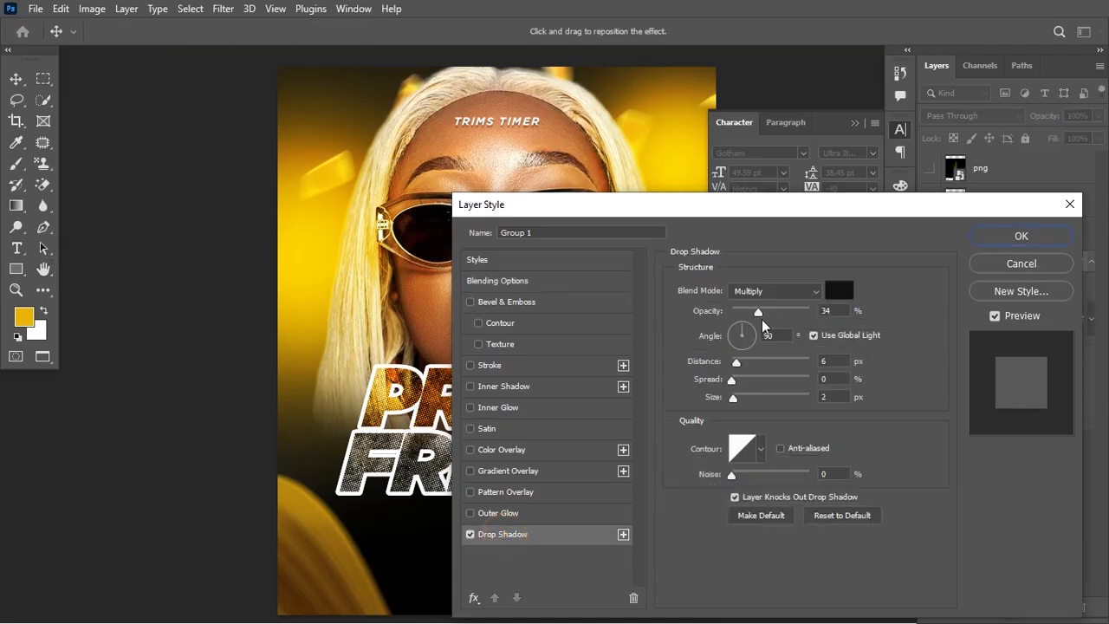
{"action": "left_click_drag", "start_coordinate": [763, 318], "coordinate": [818, 314]}
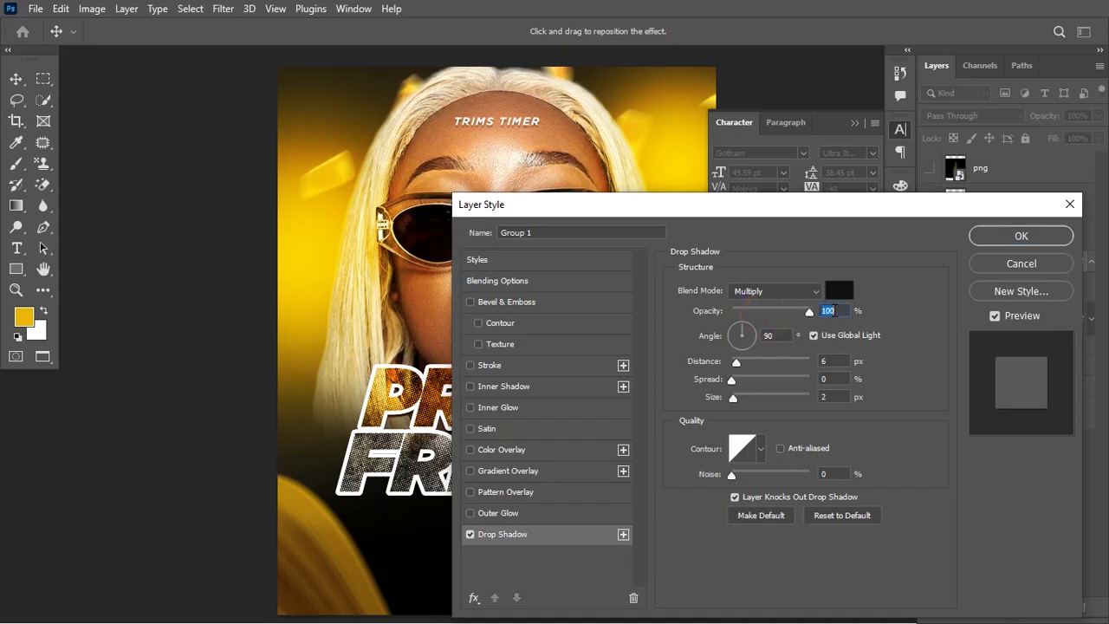
{"action": "left_click", "coordinate": [841, 290]}
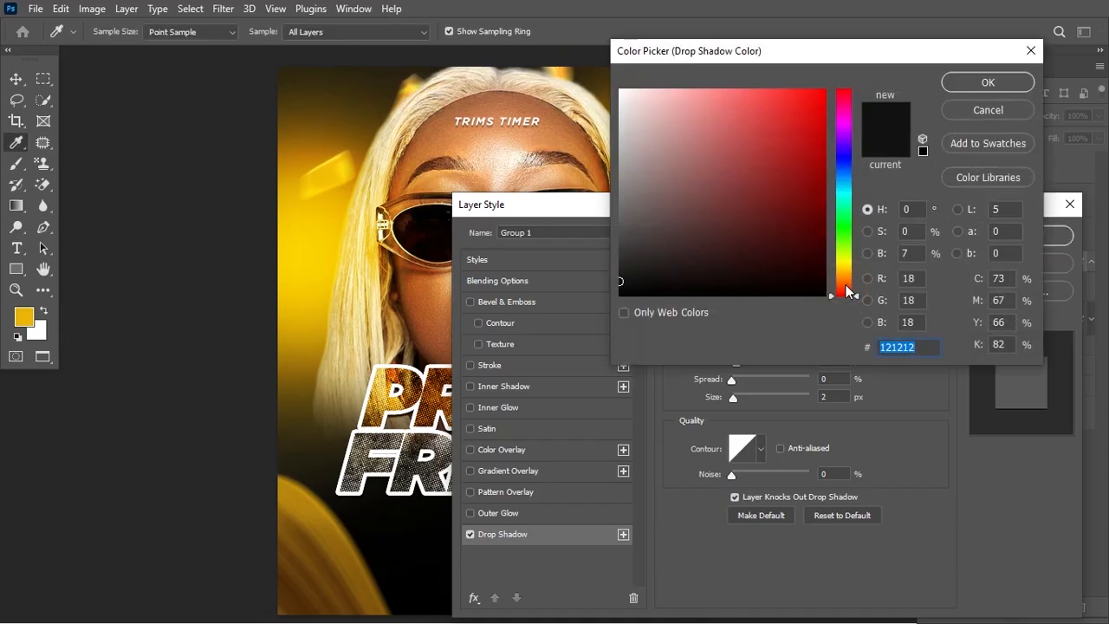
{"action": "type", "text": "000000"}
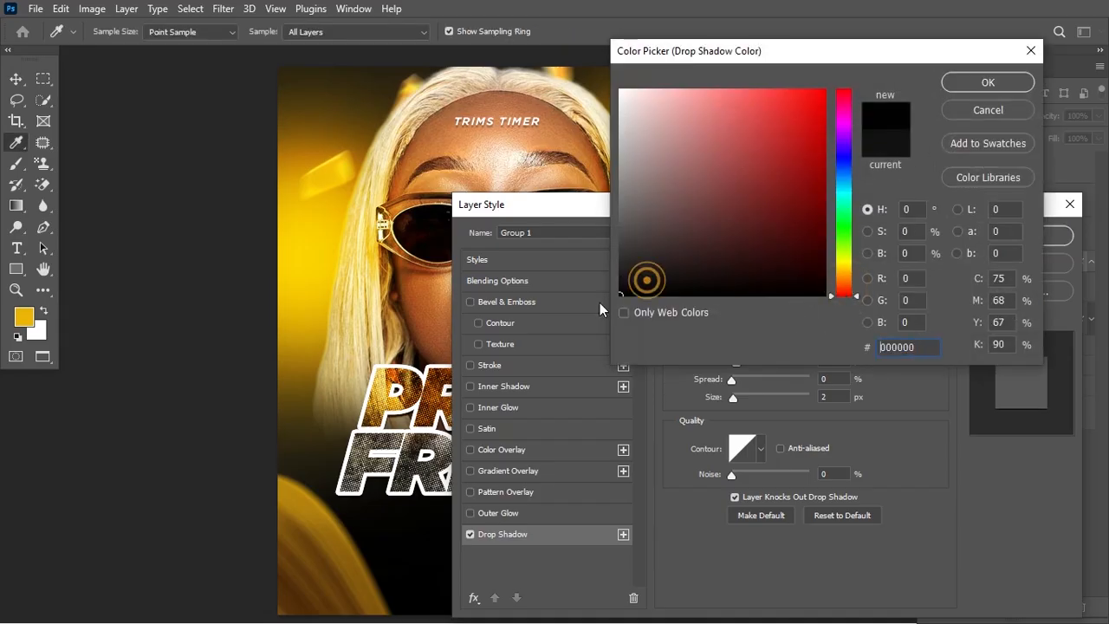
{"action": "left_click", "coordinate": [986, 86]}
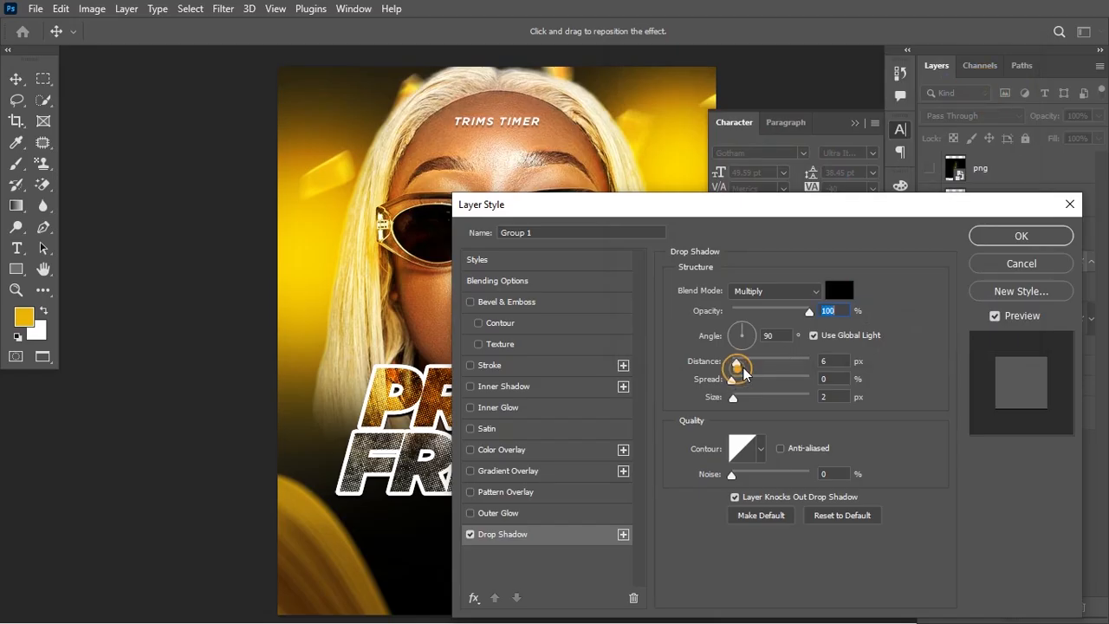
Set the title group's drop shadow to 12 px distance, 18% spread and 16 px size, and apply it
{"action": "left_click_drag", "start_coordinate": [737, 363], "coordinate": [743, 398]}
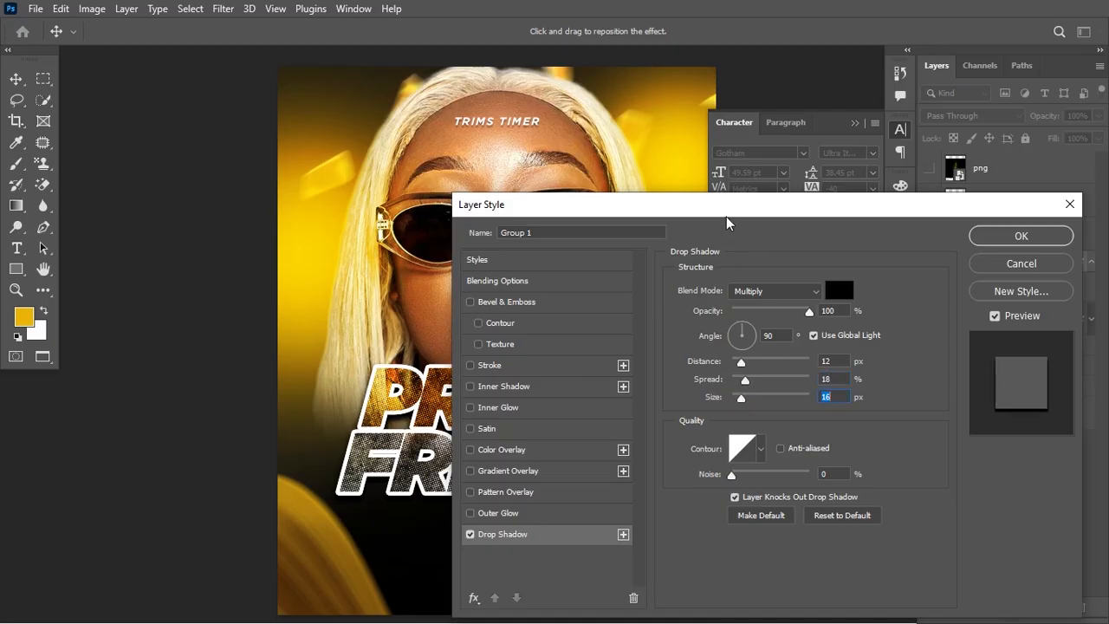
{"action": "left_click_drag", "start_coordinate": [726, 211], "coordinate": [908, 227]}
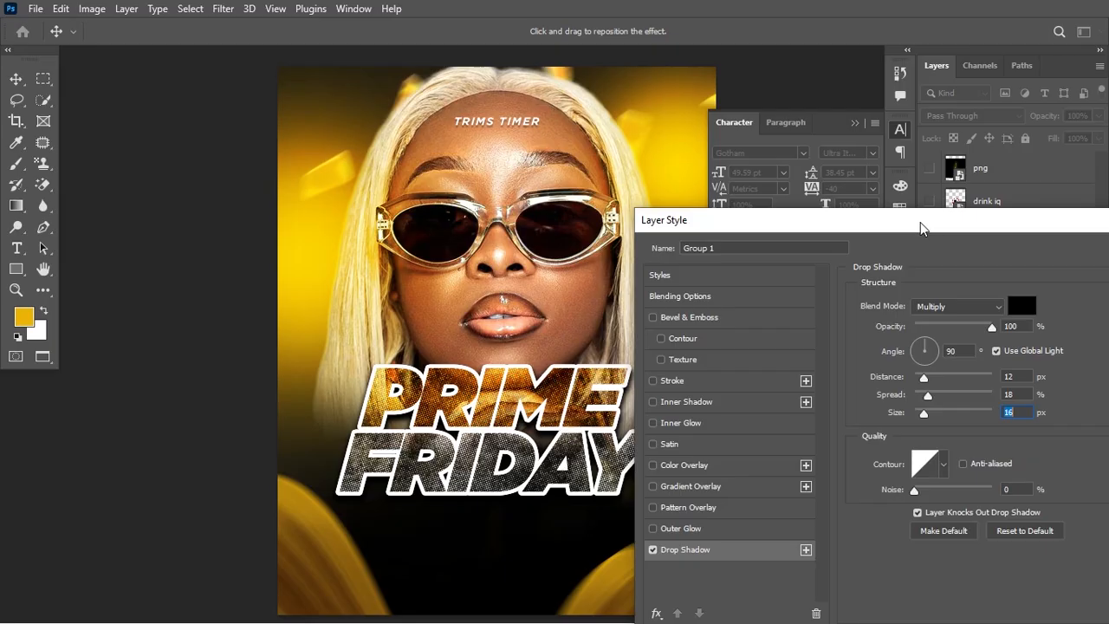
{"action": "mouse_move", "coordinate": [920, 222]}
{"action": "left_mouse_down"}
{"action": "mouse_move", "coordinate": [842, 182]}
{"action": "mouse_move", "coordinate": [880, 173]}
{"action": "mouse_move", "coordinate": [779, 184]}
{"action": "left_mouse_up"}
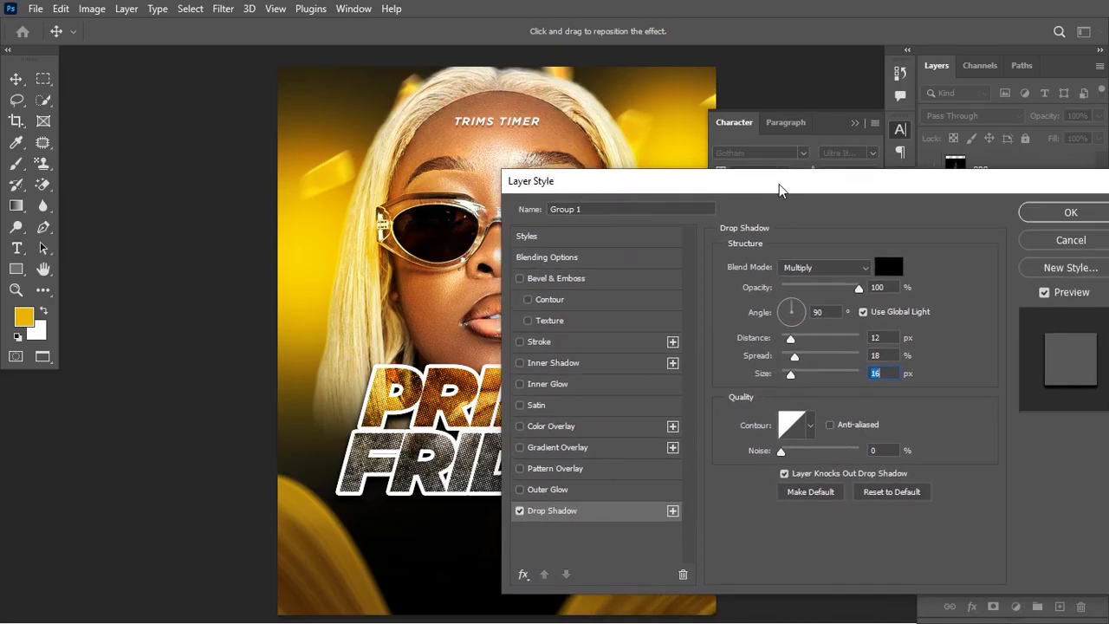
{"action": "left_click", "coordinate": [1040, 221]}
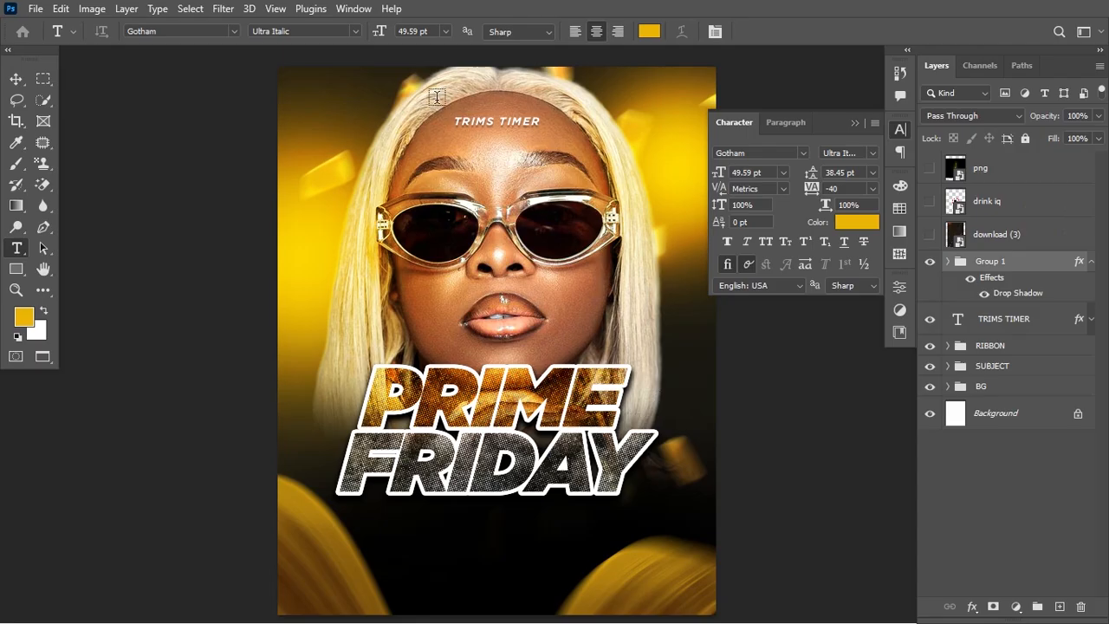
Create a new guide layout with 5% margins on all four sides of the canvas
{"action": "left_click", "coordinate": [277, 11]}
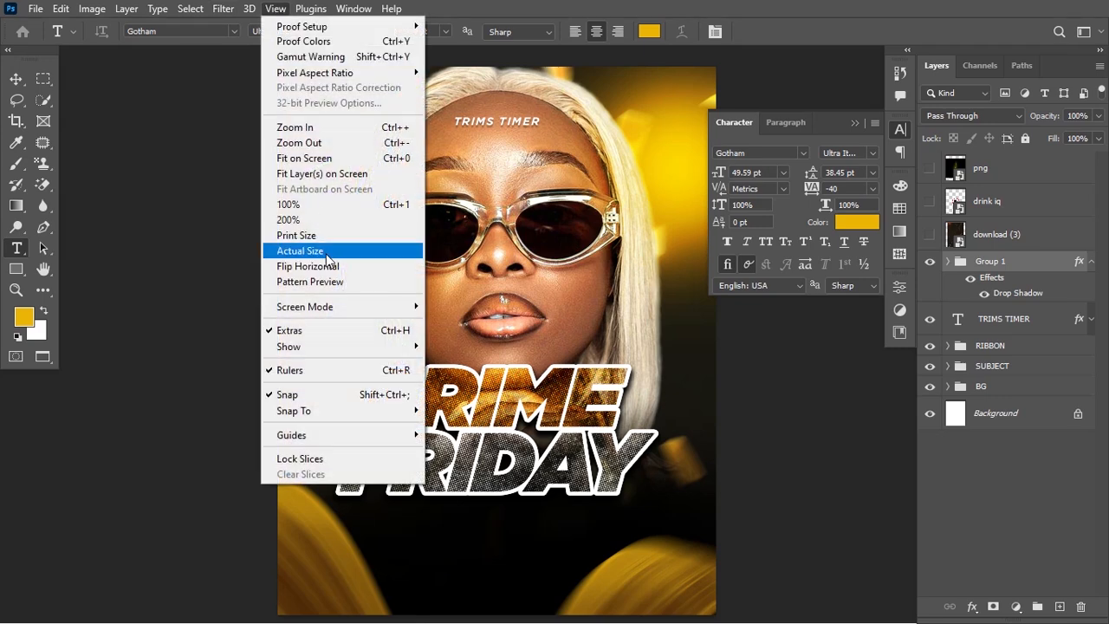
{"action": "mouse_move", "coordinate": [387, 435]}
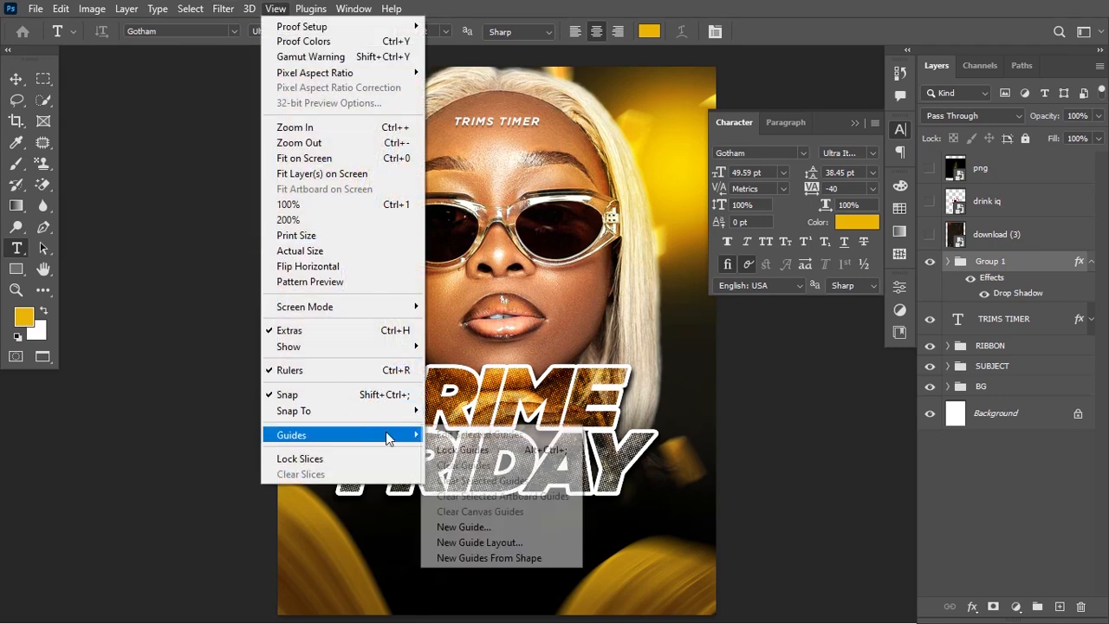
{"action": "left_click", "coordinate": [455, 543]}
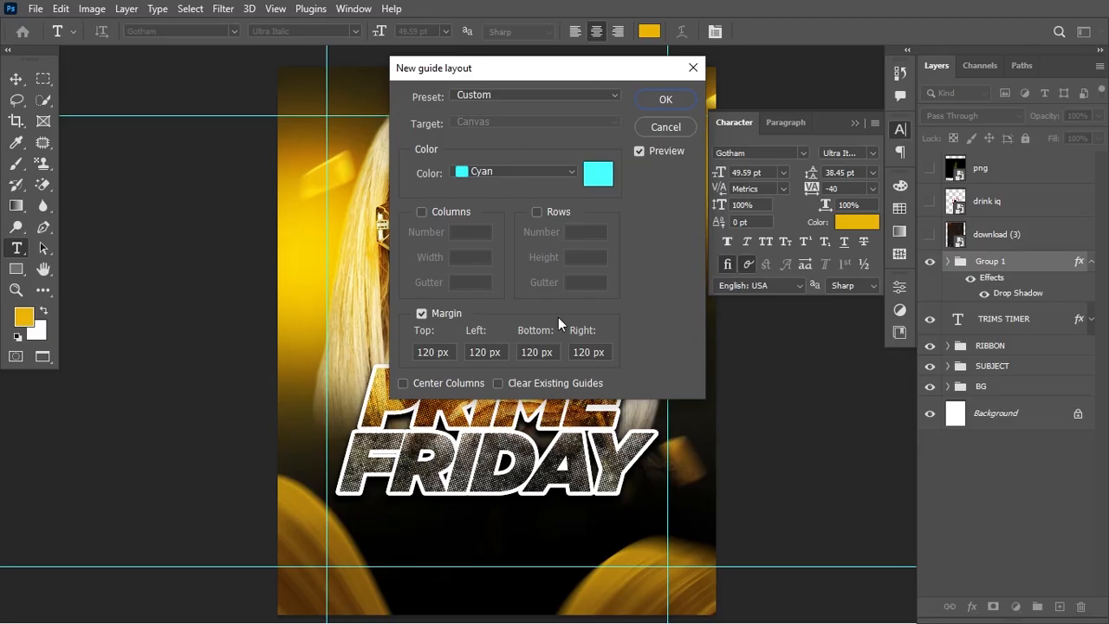
{"action": "double_click", "coordinate": [446, 354]}
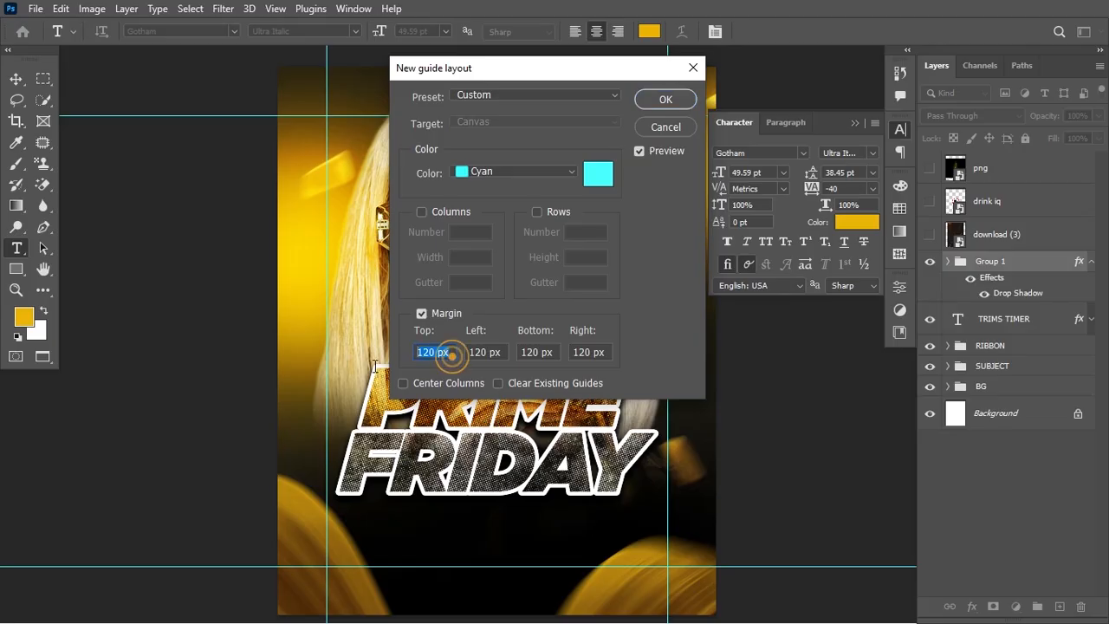
{"action": "type", "text": "5%"}
{"action": "key", "text": "Tab"}
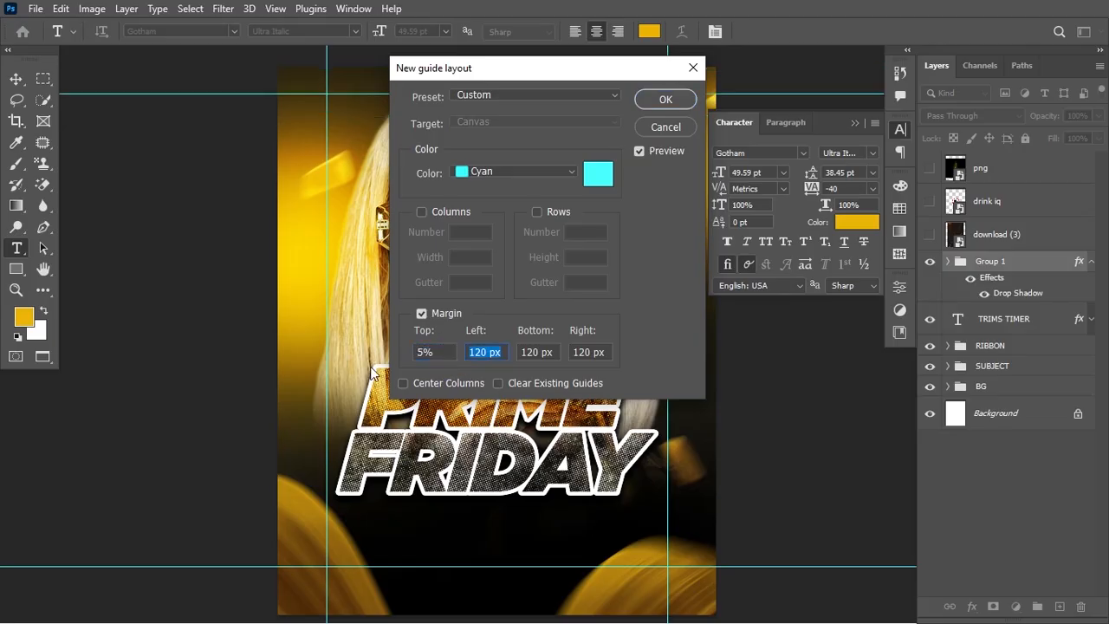
{"action": "type", "text": "5%"}
{"action": "key", "text": "Tab"}
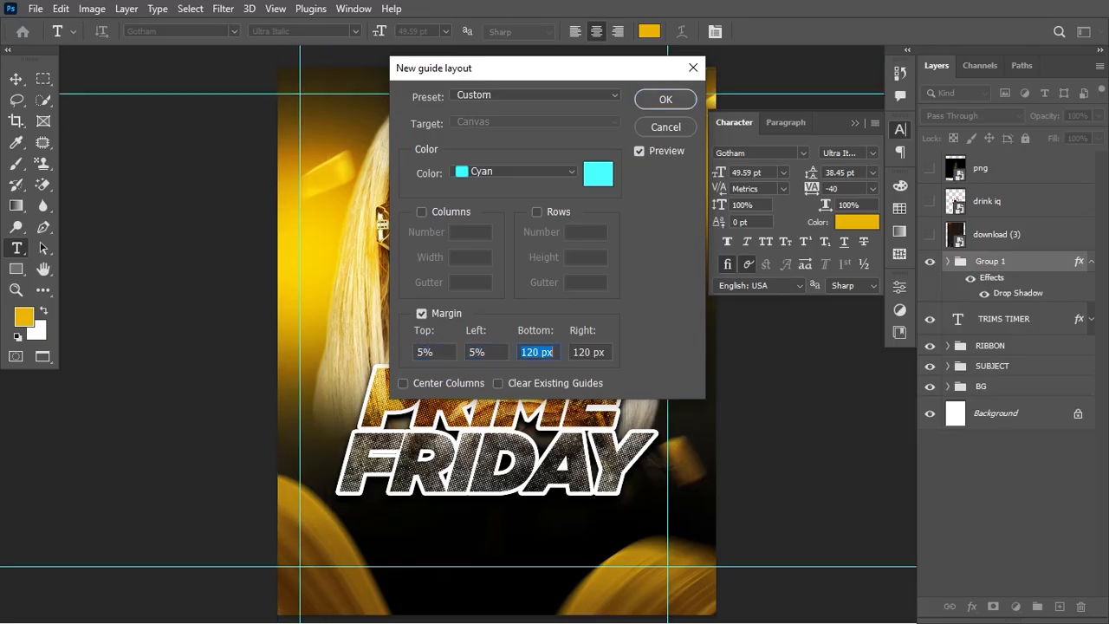
{"action": "type", "text": "5%"}
{"action": "key", "text": "Tab"}
{"action": "type", "text": "5%"}
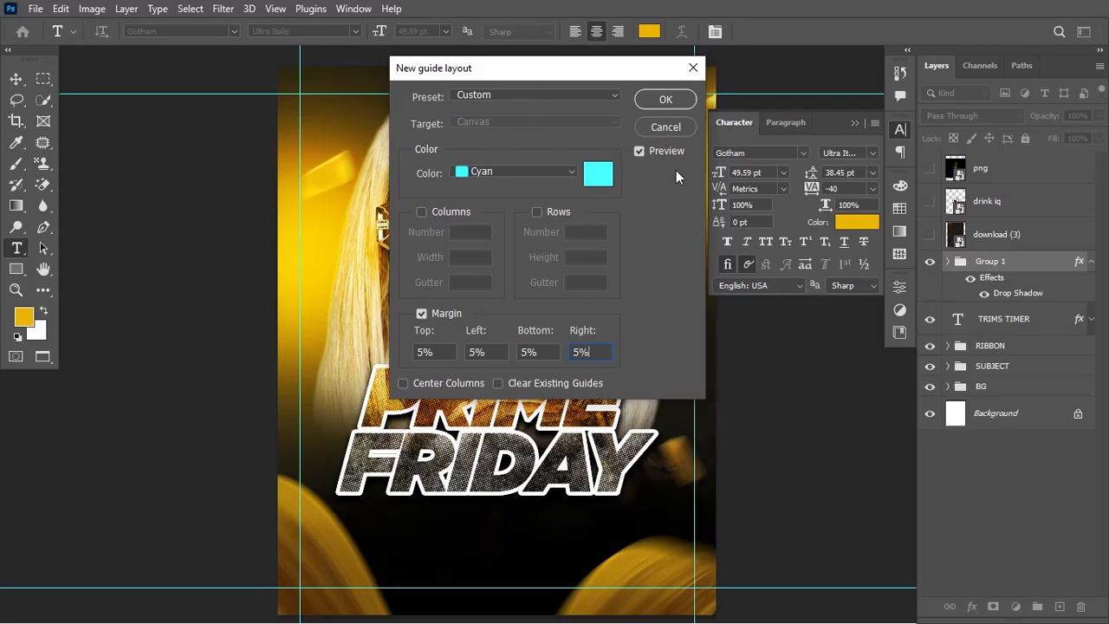
{"action": "left_click", "coordinate": [664, 99]}
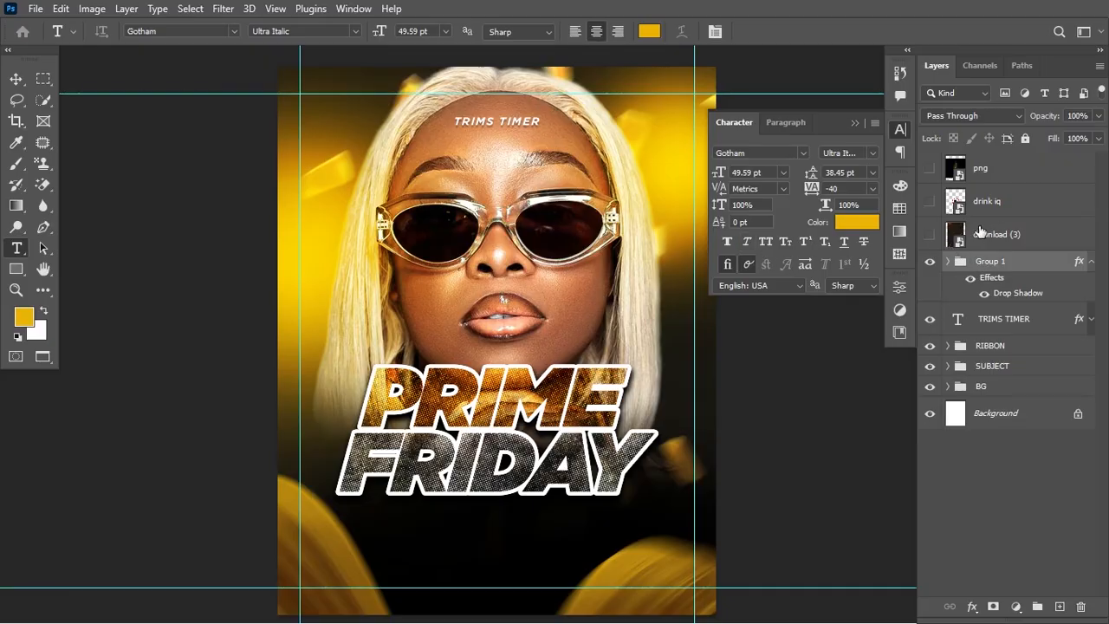
Show the drink iq layer and scale its 18+ badge down to about 13.8%
{"action": "left_click", "coordinate": [929, 201]}
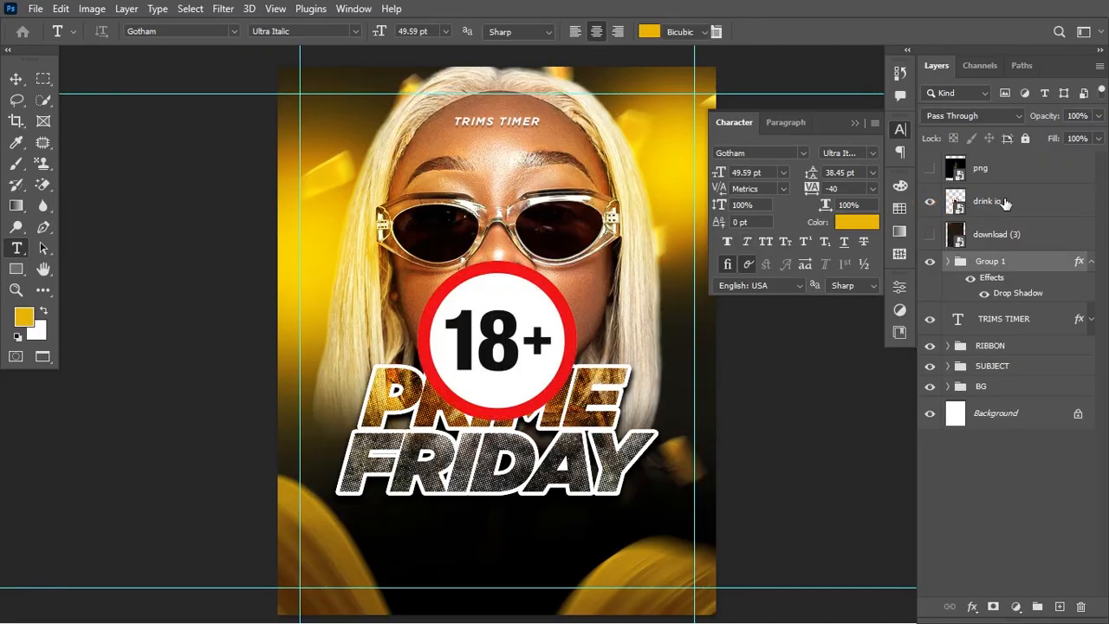
{"action": "key", "text": "ctrl+t"}
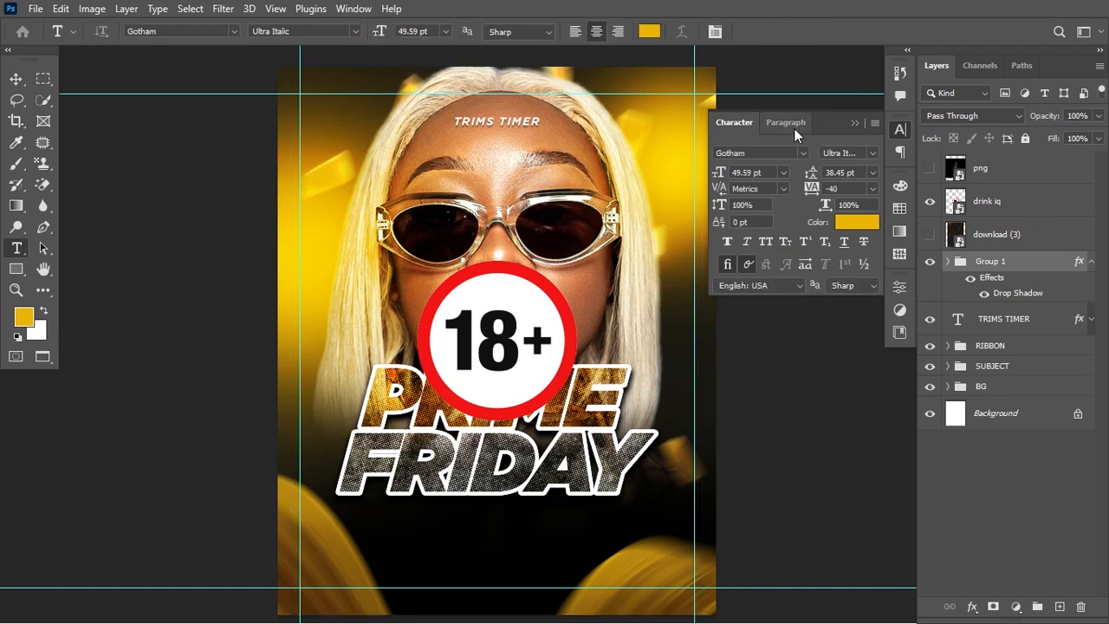
{"action": "left_click", "coordinate": [1010, 206]}
{"action": "key", "text": "ctrl+t"}
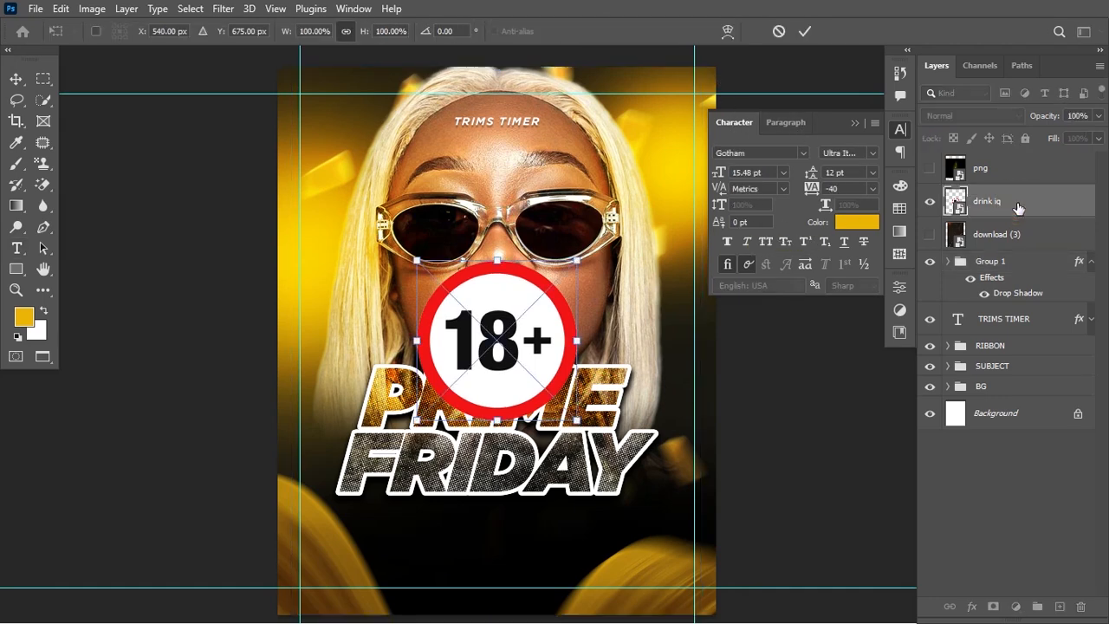
{"action": "left_click_drag", "start_coordinate": [585, 258], "coordinate": [466, 422]}
{"action": "key", "text": "Return"}
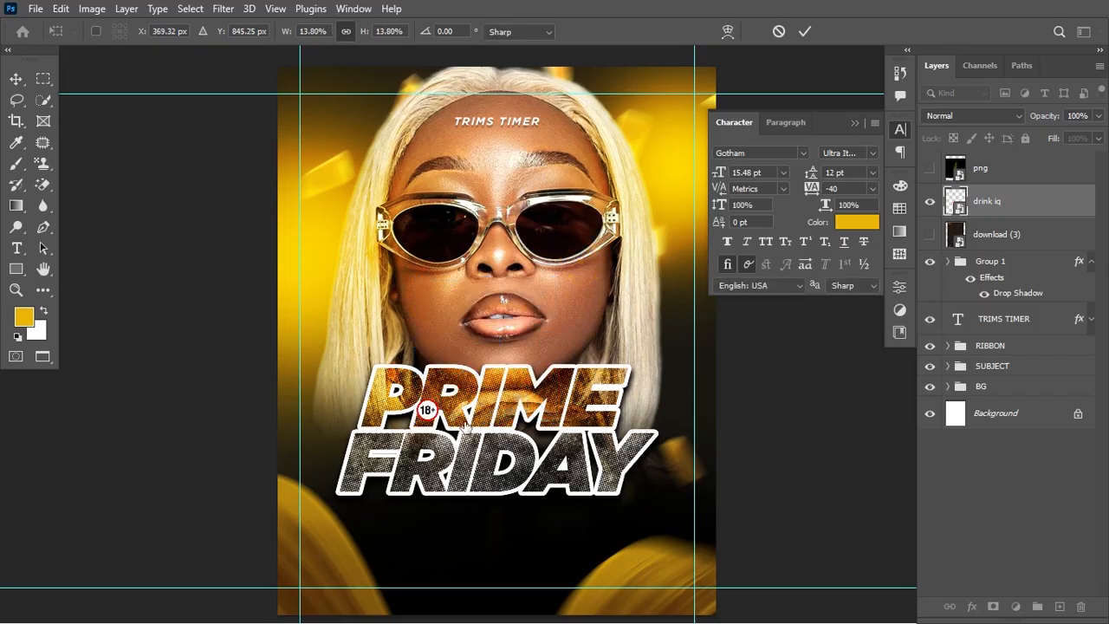
Move the 18+ badge against the right margin guide, just below FRIDAY, and shrink it slightly more
{"action": "key", "text": "t"}
{"action": "key", "text": "v"}
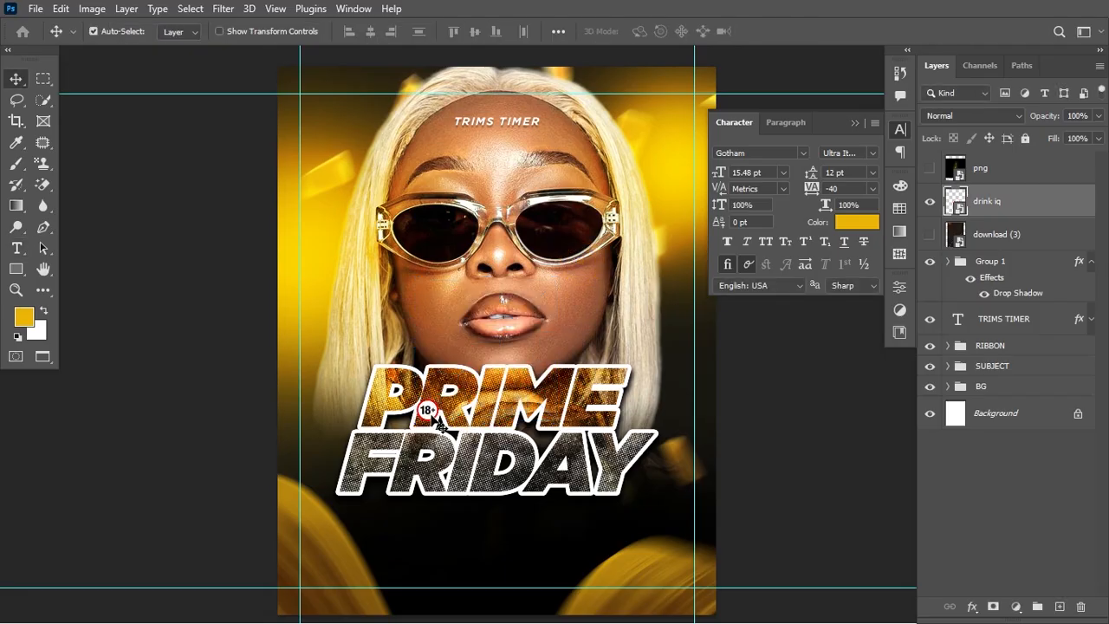
{"action": "left_click_drag", "start_coordinate": [440, 425], "coordinate": [678, 492]}
{"action": "key", "text": "ctrl+t"}
{"action": "key", "text": "Return"}
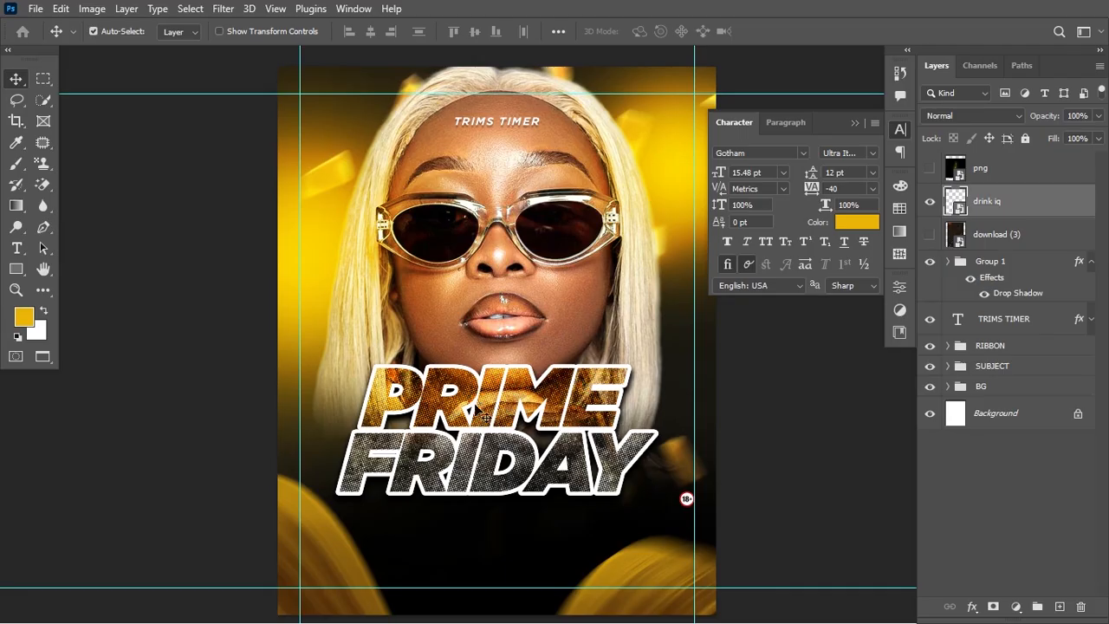
Collapse the title group's effects list, show the png light flare layer and set its blend mode to Screen
{"action": "left_click", "coordinate": [1091, 263]}
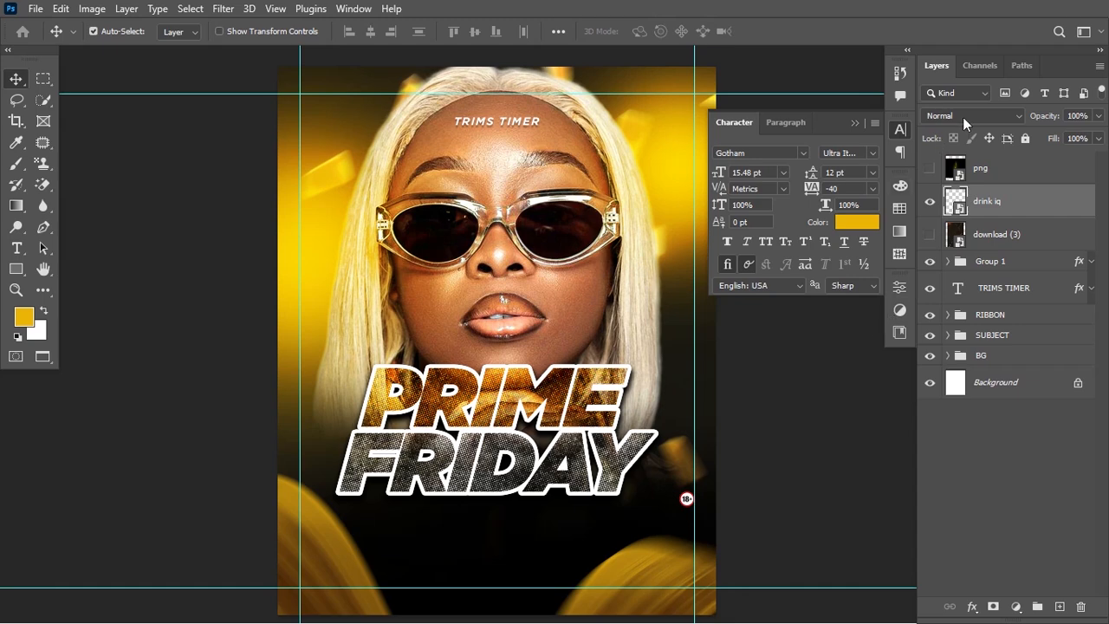
{"action": "left_click", "coordinate": [929, 168]}
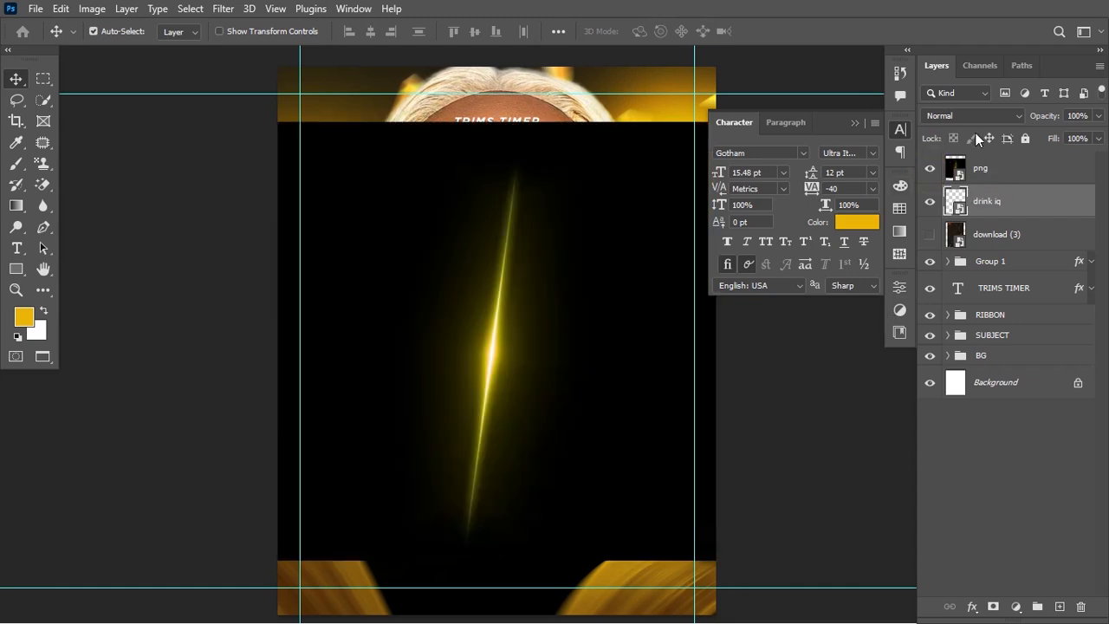
{"action": "left_click", "coordinate": [992, 168]}
{"action": "left_click", "coordinate": [975, 115]}
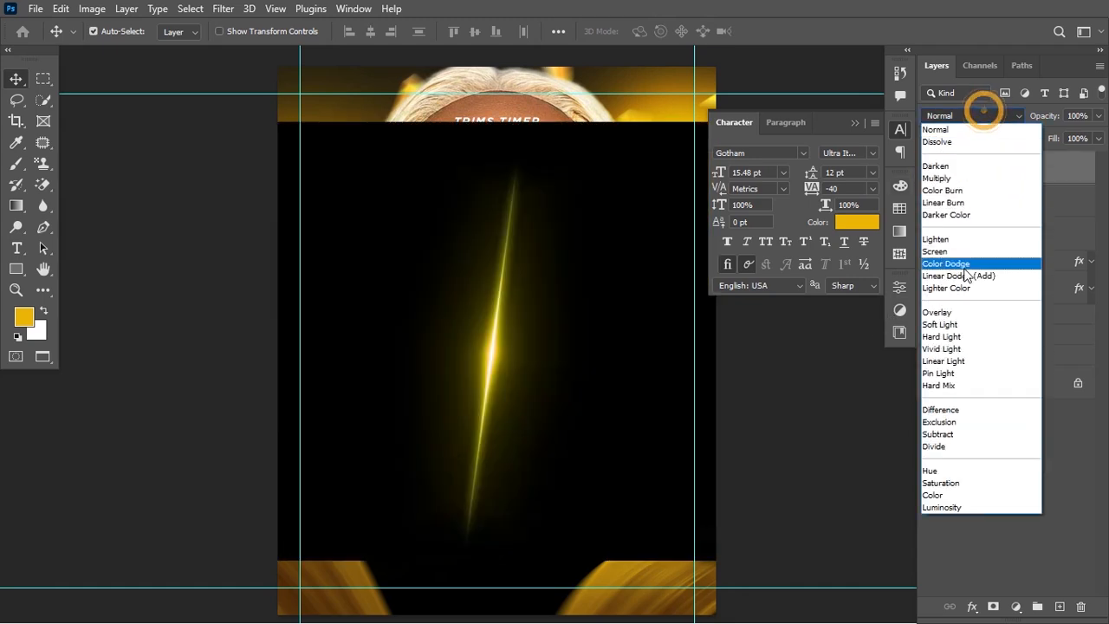
{"action": "left_click", "coordinate": [969, 253]}
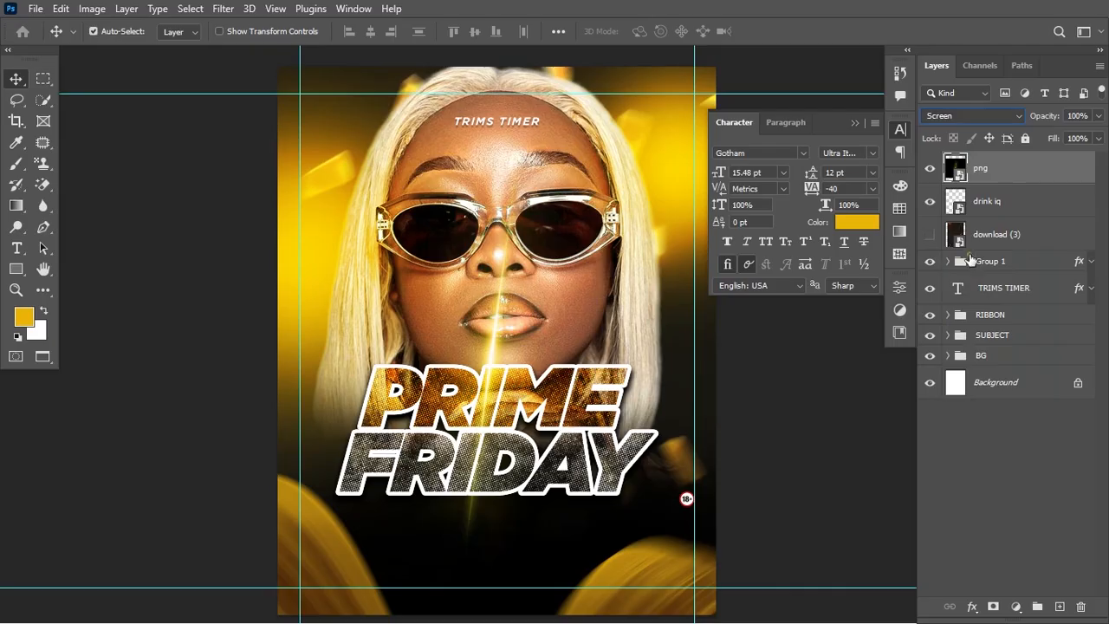
Scale the light flare down to about half its size and place it on the upper-left corner of the P in PRIME
{"action": "key", "text": "ctrl+t"}
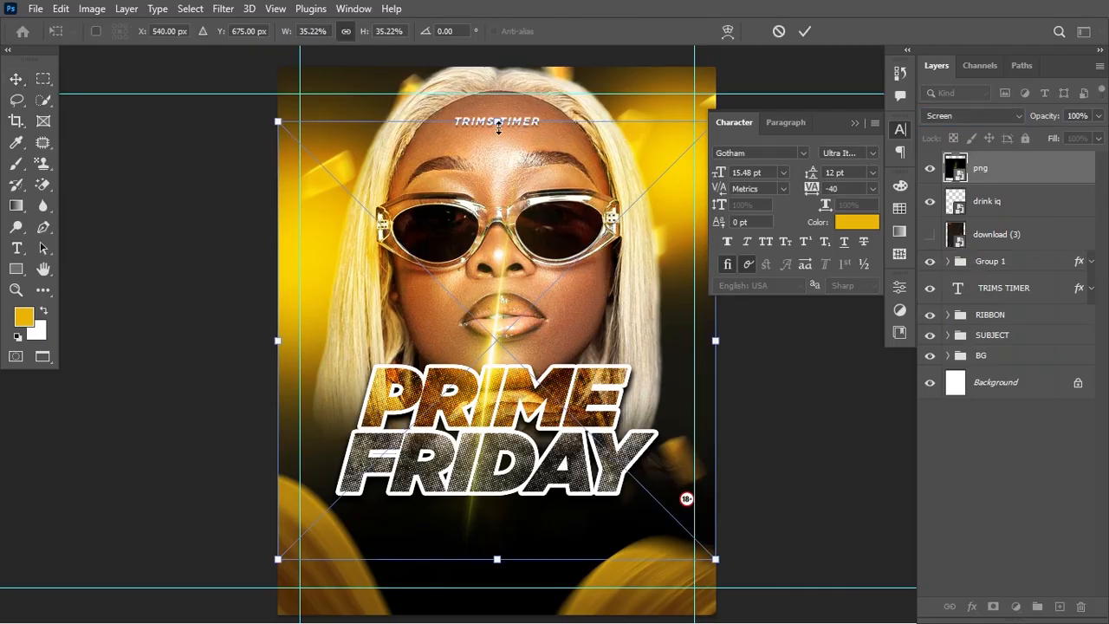
{"action": "left_click_drag", "start_coordinate": [520, 123], "coordinate": [522, 401]}
{"action": "left_click_drag", "start_coordinate": [508, 489], "coordinate": [384, 389]}
{"action": "key", "text": "Return"}
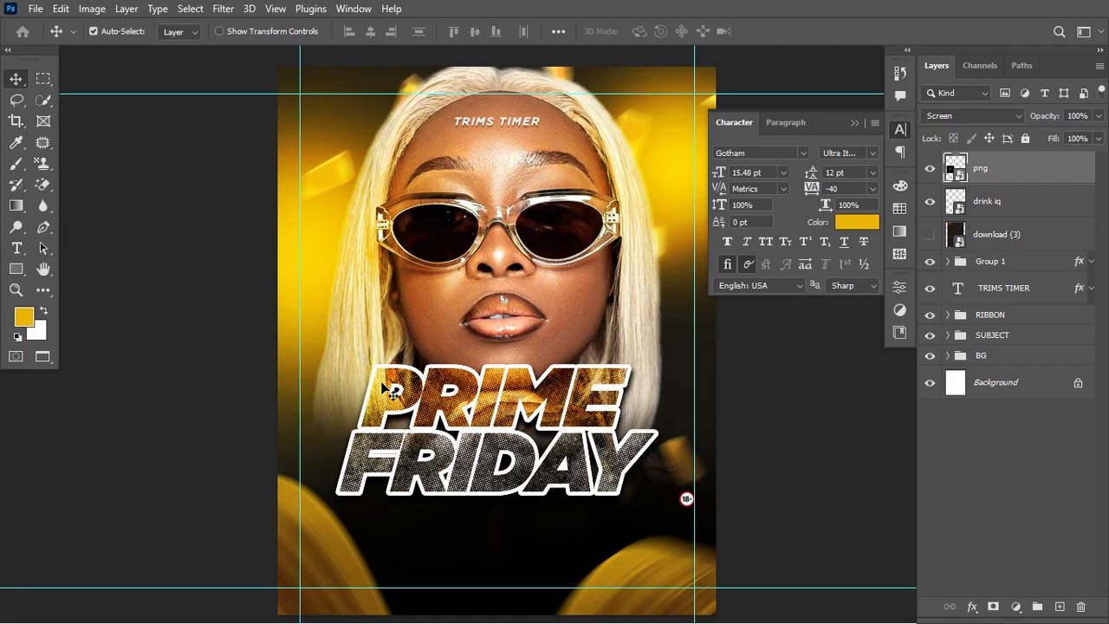
Duplicate the light flare layer and rotate the copy nearly horizontal so it crosses the original at the P's corner
{"action": "key", "text": "ctrl+j"}
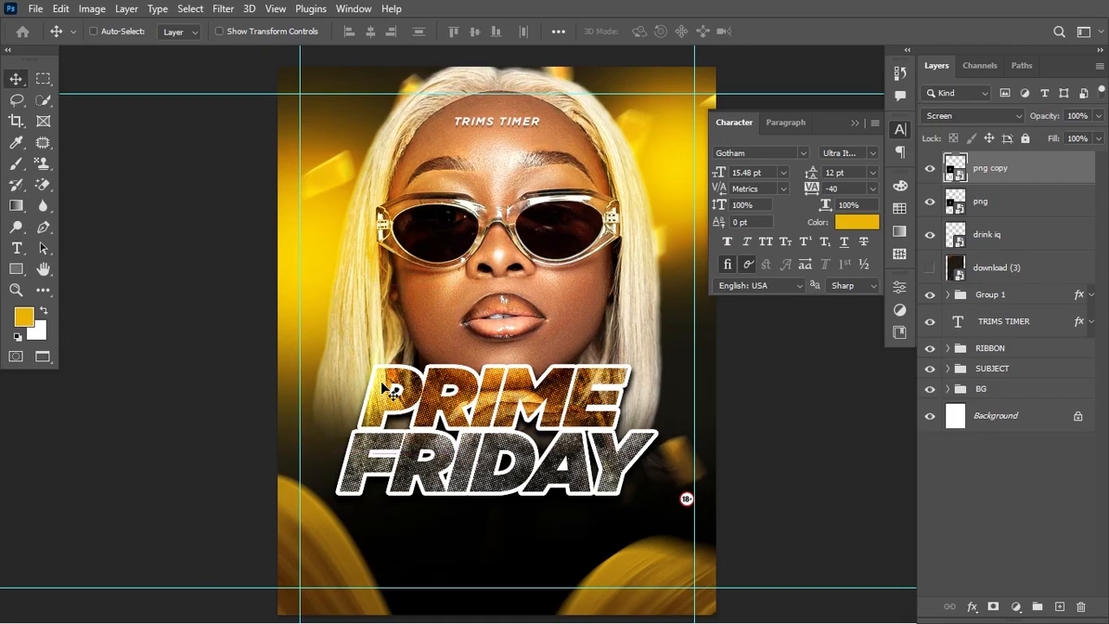
{"action": "key", "text": "ctrl+t"}
{"action": "left_click_drag", "start_coordinate": [473, 288], "coordinate": [509, 457]}
{"action": "key", "text": "Return"}
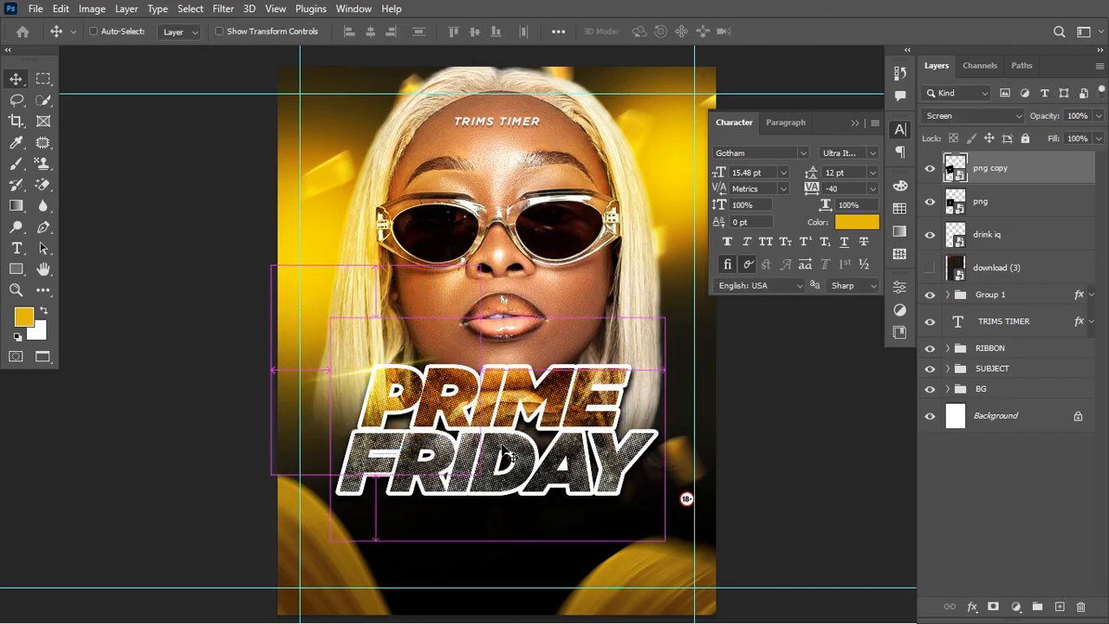
Duplicate the top light flare layer again and rotate the copy to about 22.5° around the P's corner
{"action": "key", "text": "ctrl+j"}
{"action": "key", "text": "ctrl+t"}
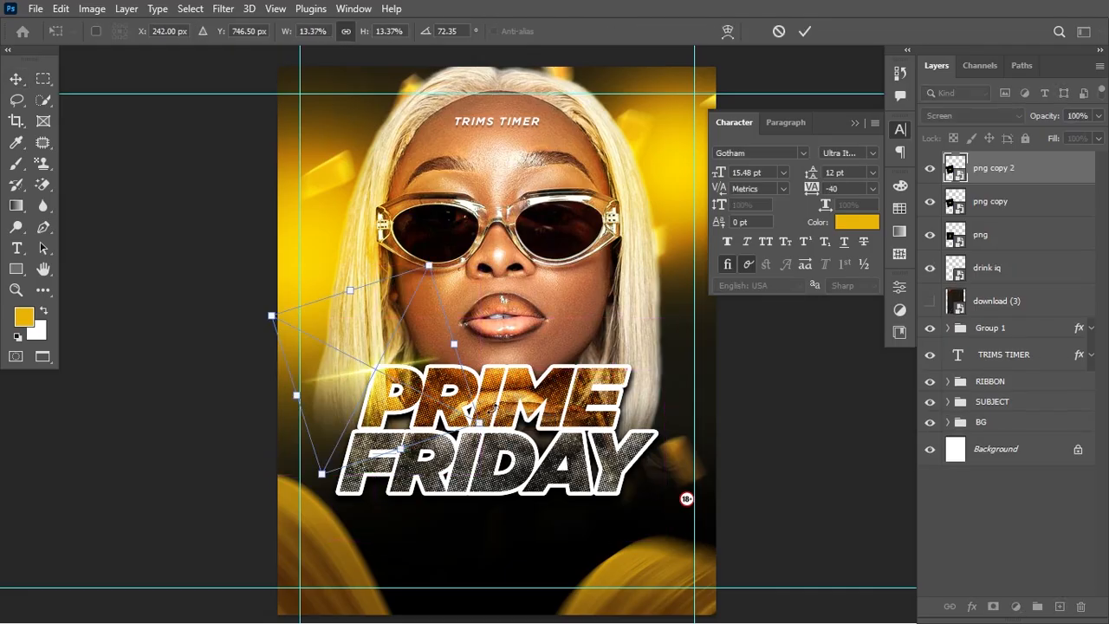
{"action": "left_click_drag", "start_coordinate": [490, 420], "coordinate": [482, 320]}
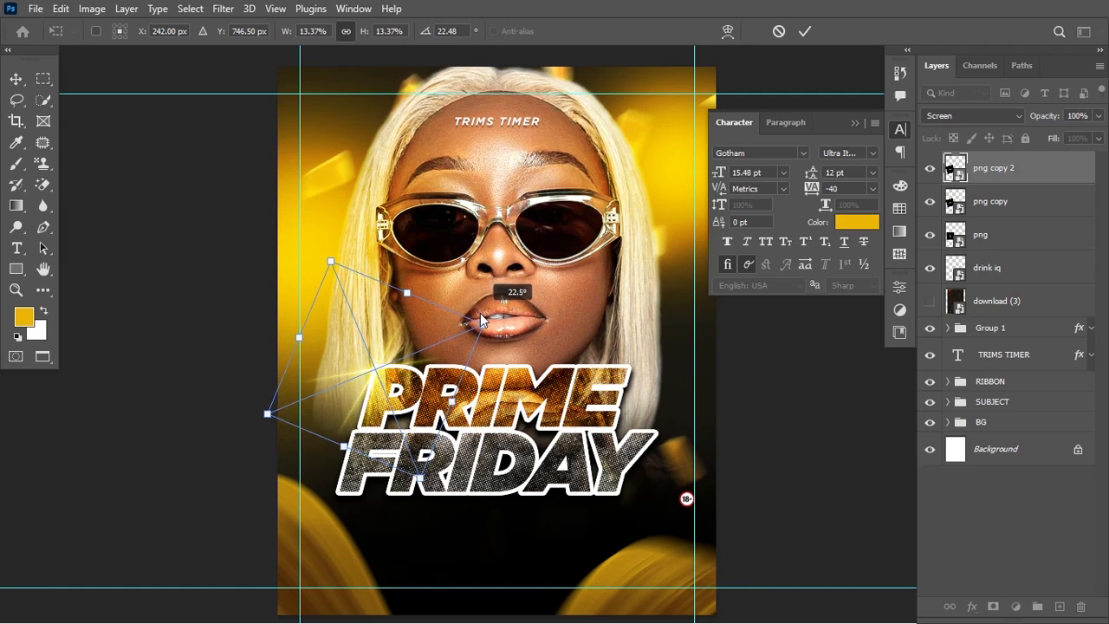
{"action": "key", "text": "Return"}
Make a third copy of the light flare and rotate it to about 51° to fill out the star at the P's corner
{"action": "key", "text": "ctrl+j"}
{"action": "key", "text": "ctrl+t"}
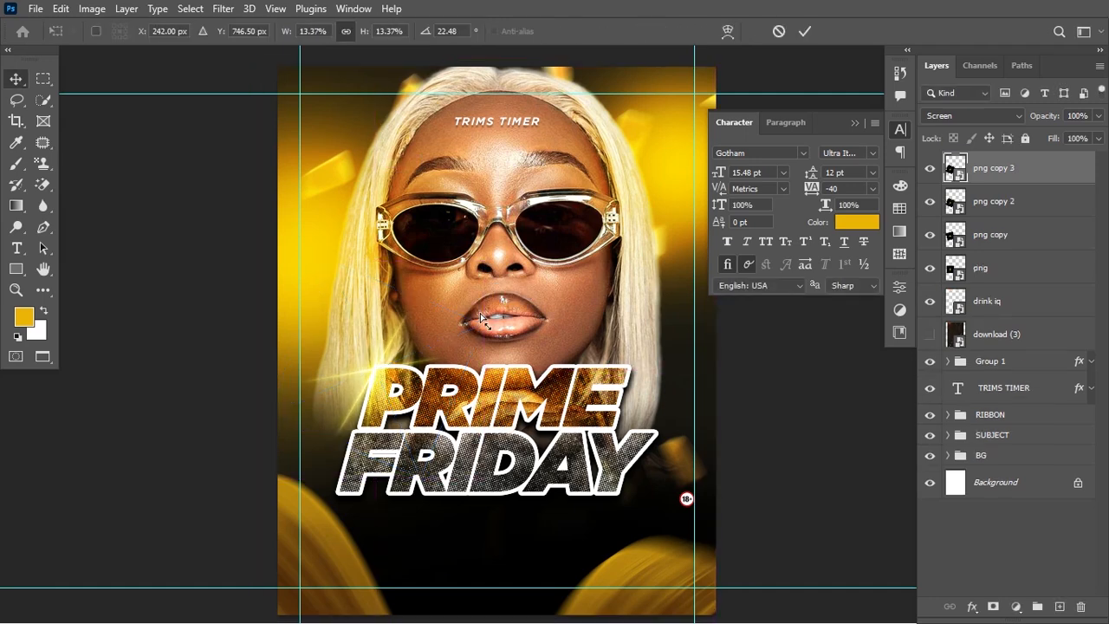
{"action": "left_click_drag", "start_coordinate": [500, 316], "coordinate": [515, 396]}
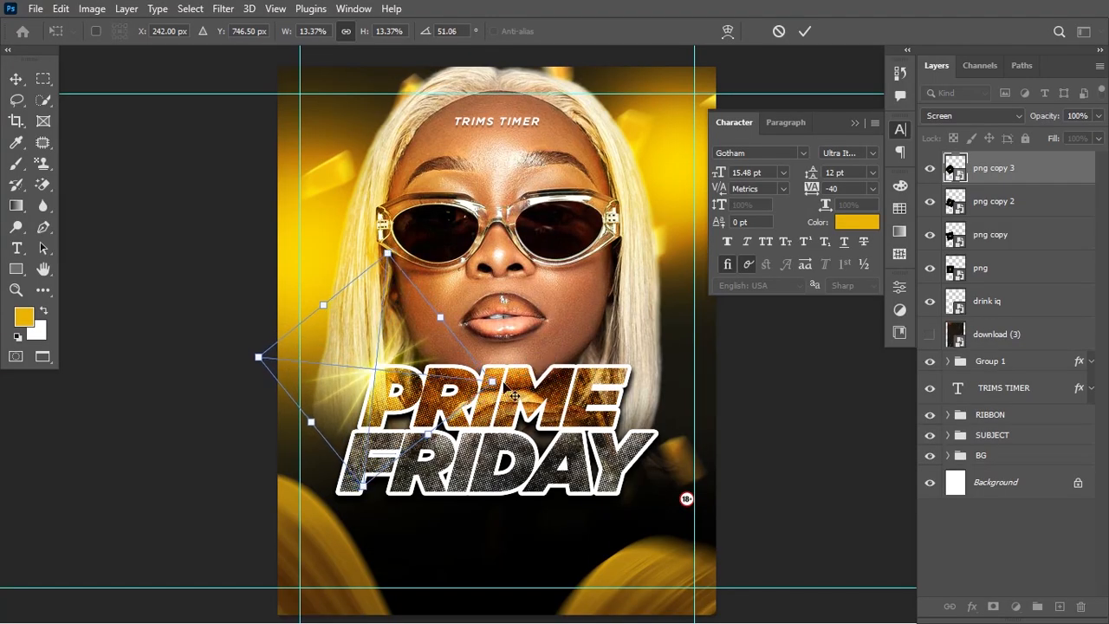
{"action": "key", "text": "Return"}
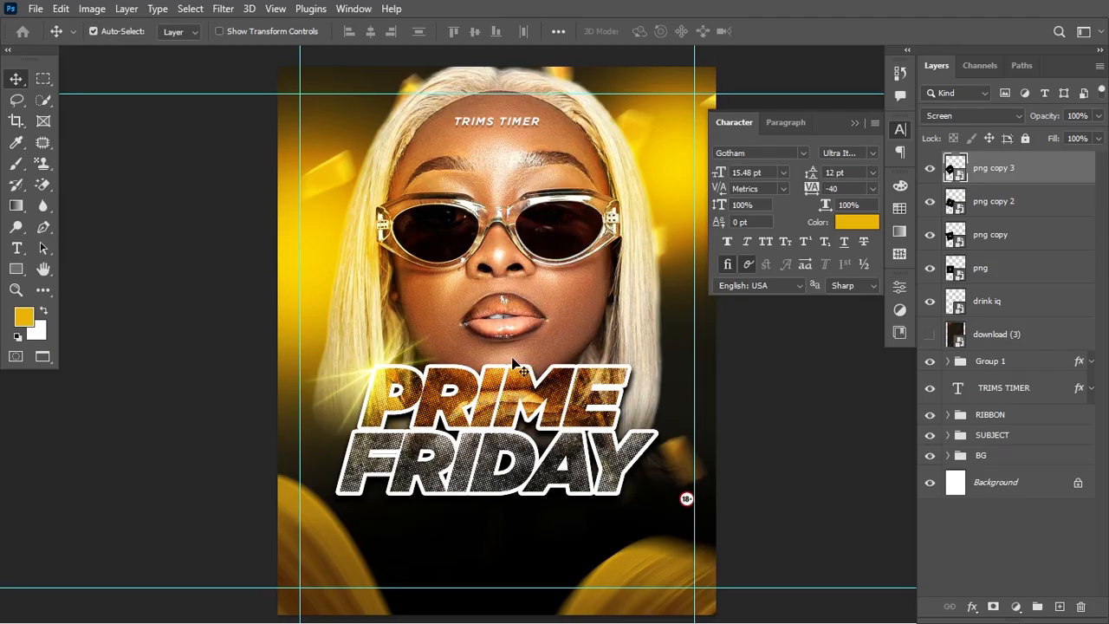
Group the four light flare layers, scale the group to 99.65% and nudge it onto the upper-left corner of the P
{"action": "left_click", "coordinate": [1019, 274], "text": "shift"}
{"action": "key", "text": "ctrl+g"}
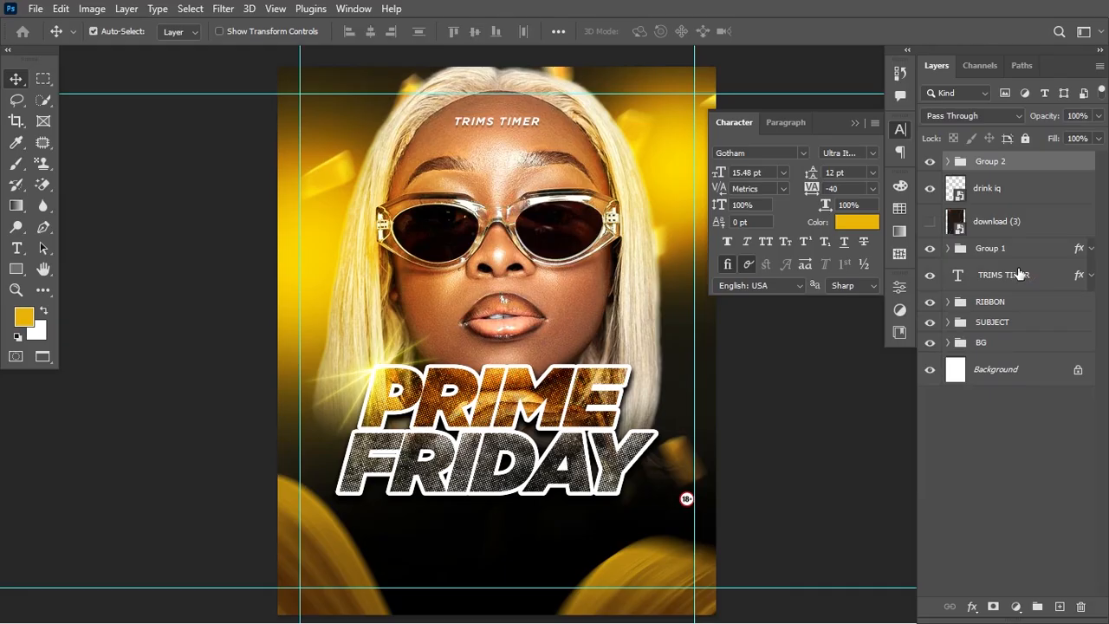
{"action": "key", "text": "ctrl+t"}
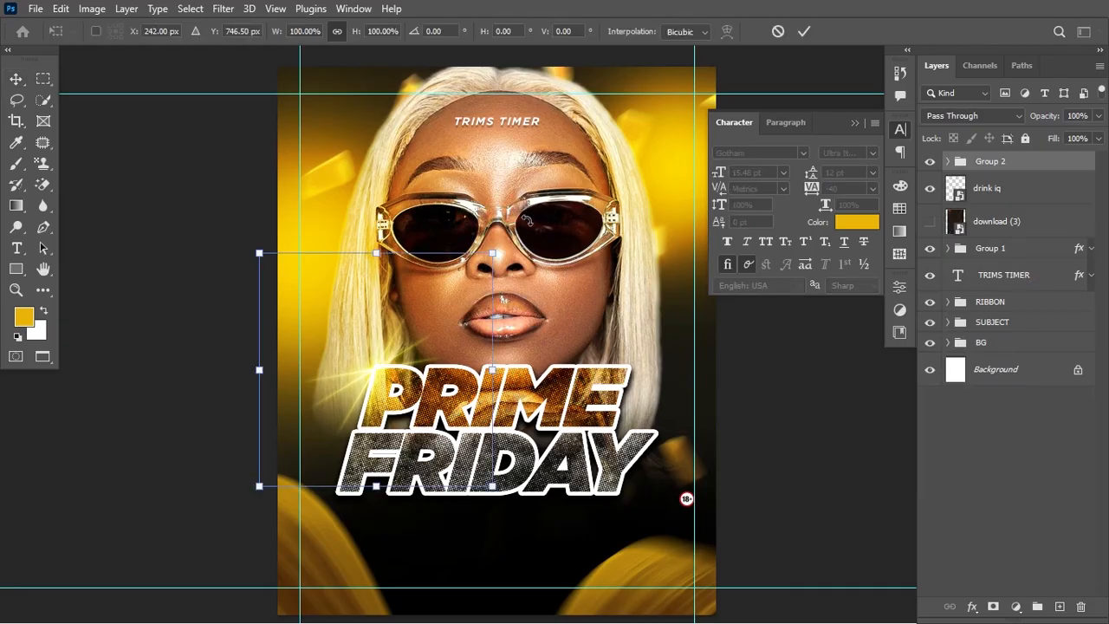
{"action": "left_click_drag", "start_coordinate": [495, 251], "coordinate": [494, 253]}
{"action": "mouse_move", "coordinate": [408, 350]}
{"action": "left_mouse_down"}
{"action": "mouse_move", "coordinate": [377, 364]}
{"action": "mouse_move", "coordinate": [352, 357]}
{"action": "mouse_move", "coordinate": [389, 357]}
{"action": "left_mouse_up"}
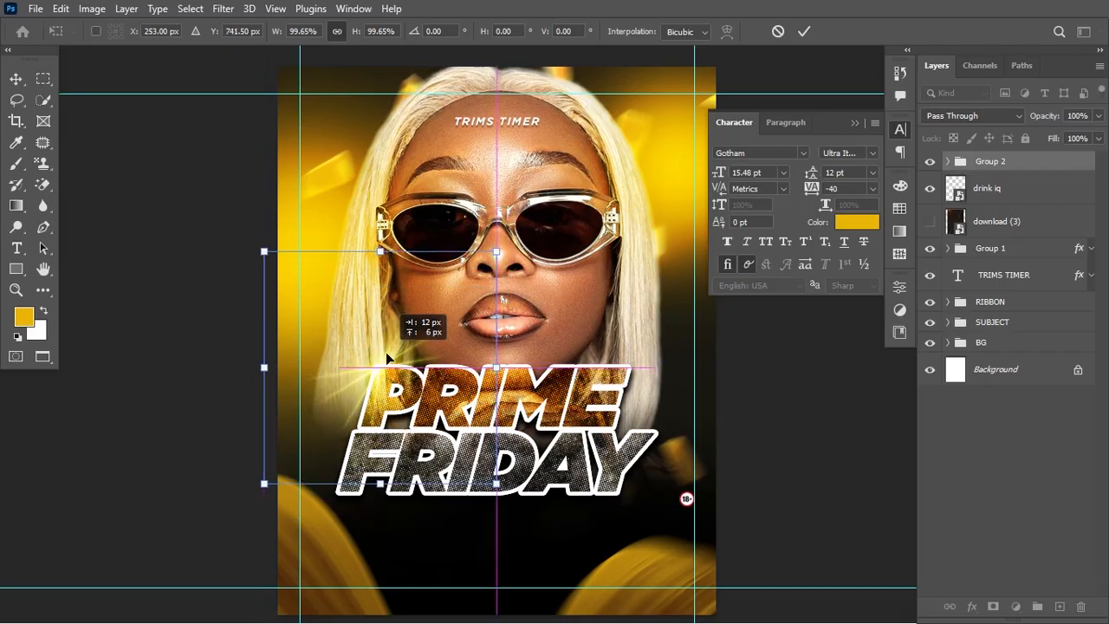
{"action": "key", "text": "Return"}
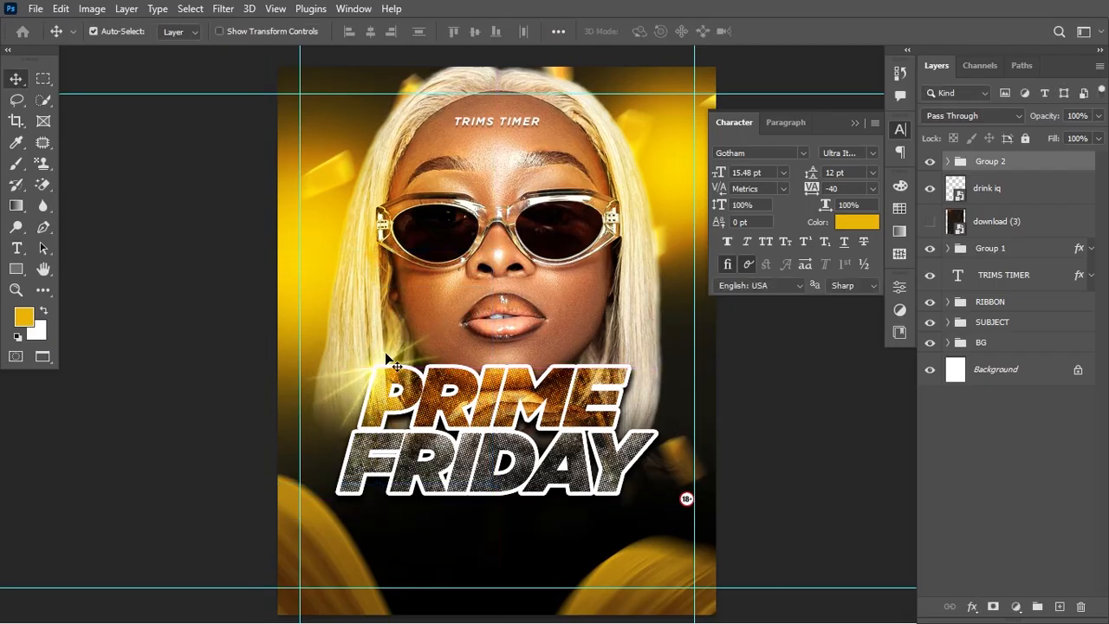
Rotate the topmost flare copy inside the flare group to about 120° and collapse the group
{"action": "left_click", "coordinate": [948, 161]}
{"action": "left_click", "coordinate": [990, 185]}
{"action": "key", "text": "ctrl+t"}
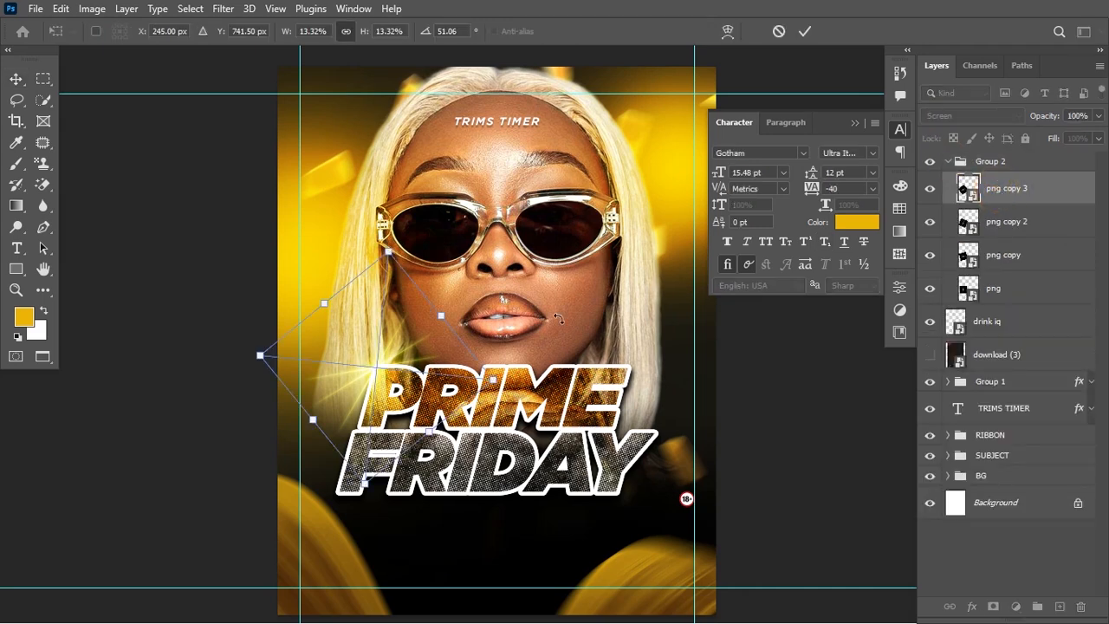
{"action": "left_click_drag", "start_coordinate": [559, 319], "coordinate": [514, 339]}
{"action": "key", "text": "Return"}
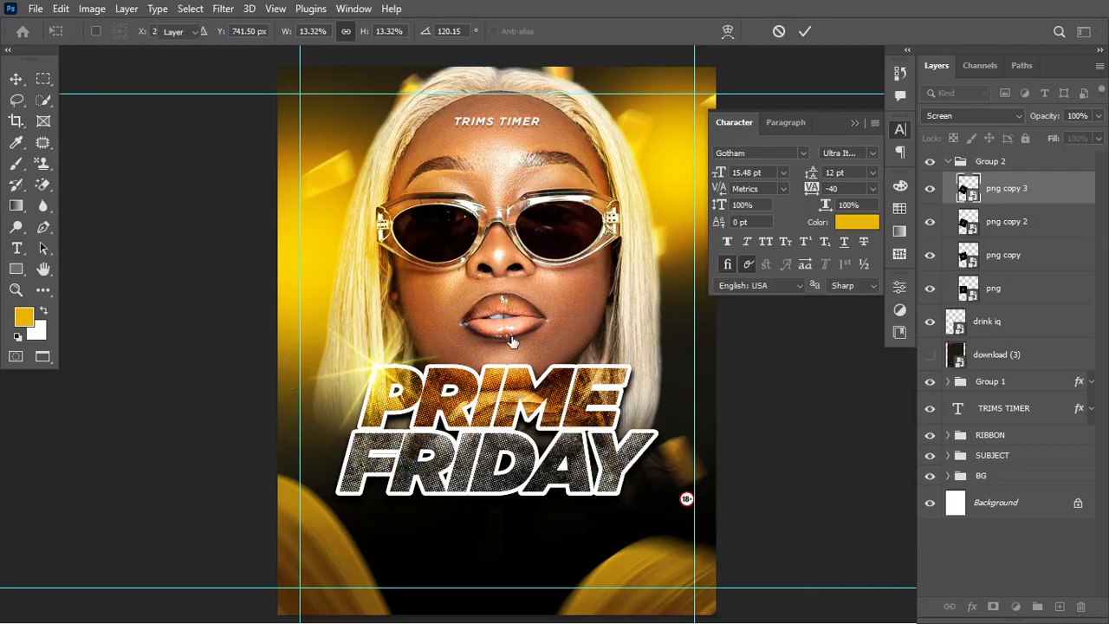
{"action": "left_click", "coordinate": [951, 163]}
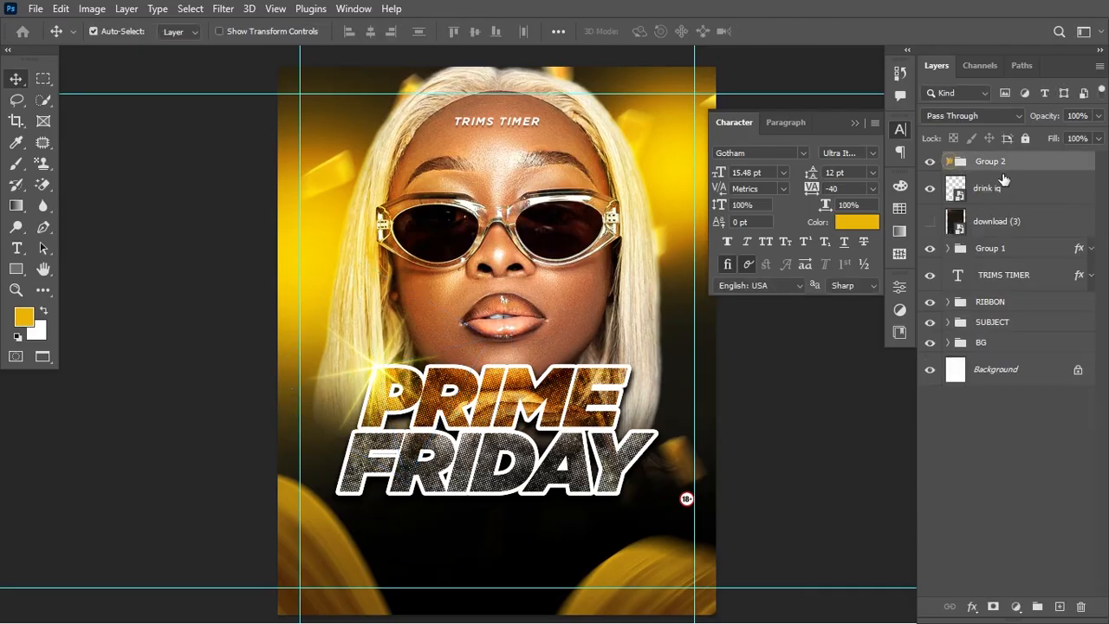
Add a mask to the flare group and paint it black with a 175 px brush at 100% flow to fade the outer rays
{"action": "left_click", "coordinate": [992, 608]}
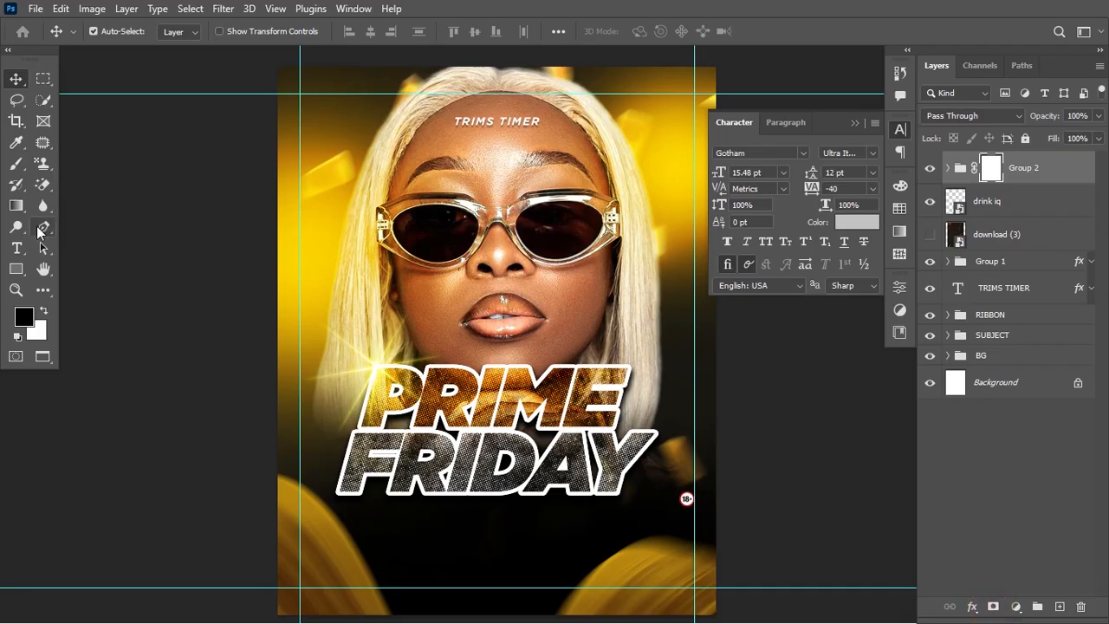
{"action": "left_click", "coordinate": [17, 164]}
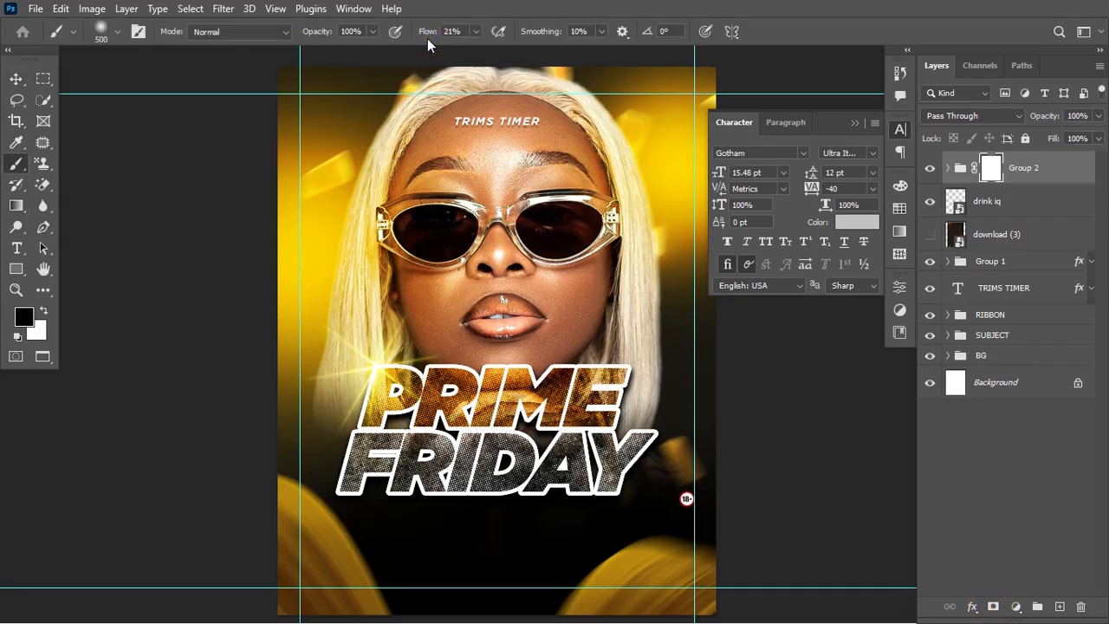
{"action": "left_click_drag", "start_coordinate": [425, 30], "coordinate": [654, 62]}
{"action": "key", "text": "bracketleft"}
{"action": "key", "text": "bracketleft"}
{"action": "key", "text": "bracketleft"}
{"action": "key", "text": "bracketleft"}
{"action": "key", "text": "bracketleft"}
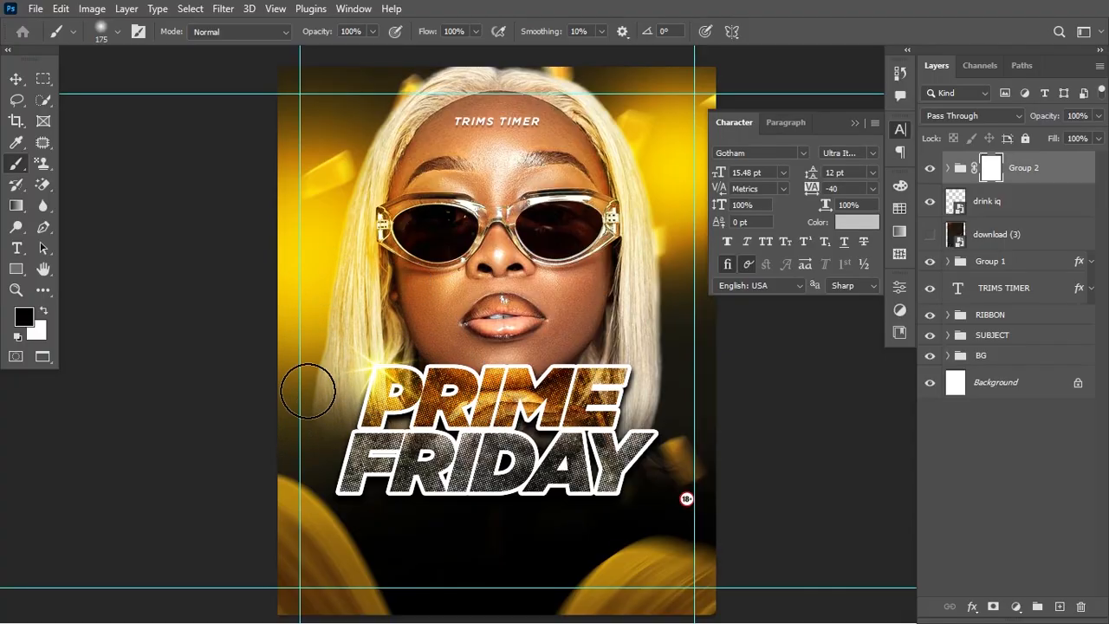
{"action": "left_click", "coordinate": [483, 387]}
{"action": "key", "text": "ctrl+z"}
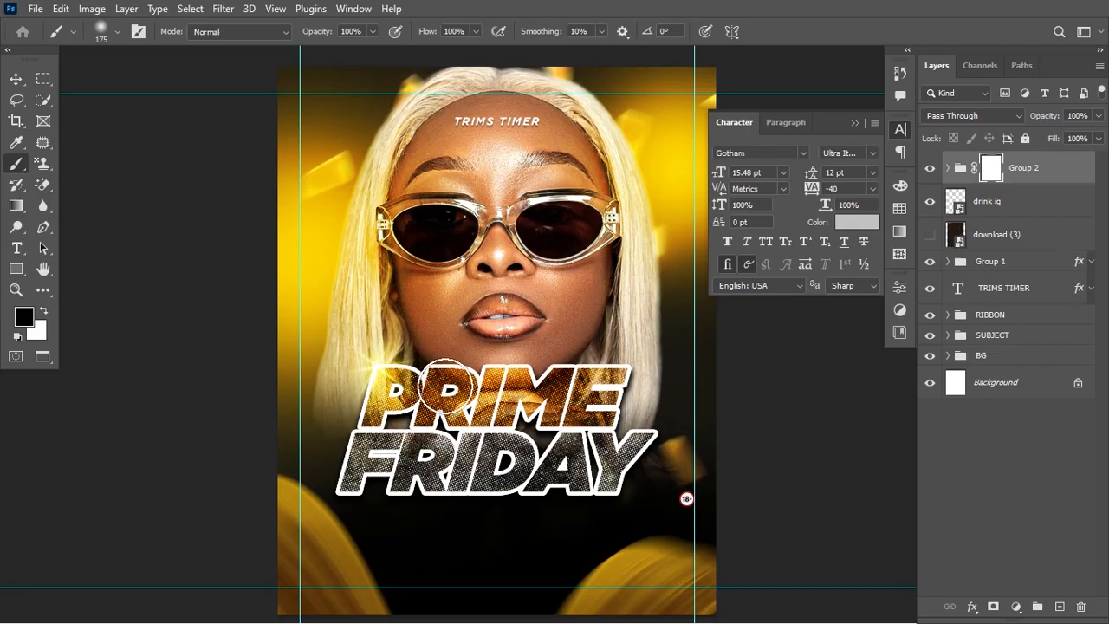
{"action": "left_click", "coordinate": [434, 351]}
{"action": "left_click", "coordinate": [17, 79]}
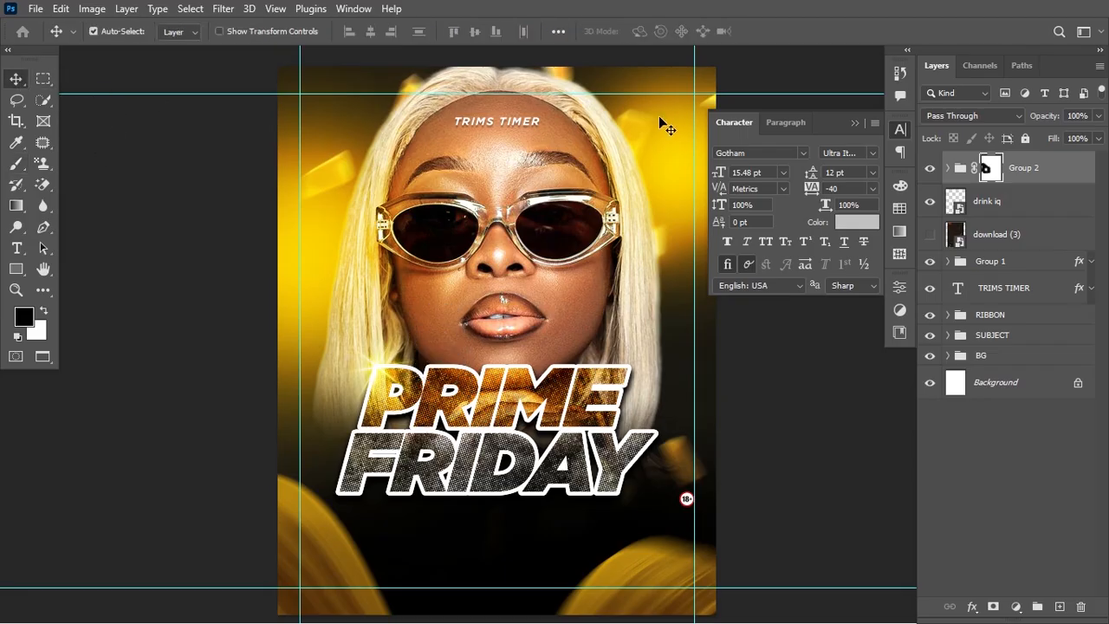
Duplicate the masked flare group and move the copy between the E of PRIME and the top of the A in FRIDAY
{"action": "left_click", "coordinate": [960, 170]}
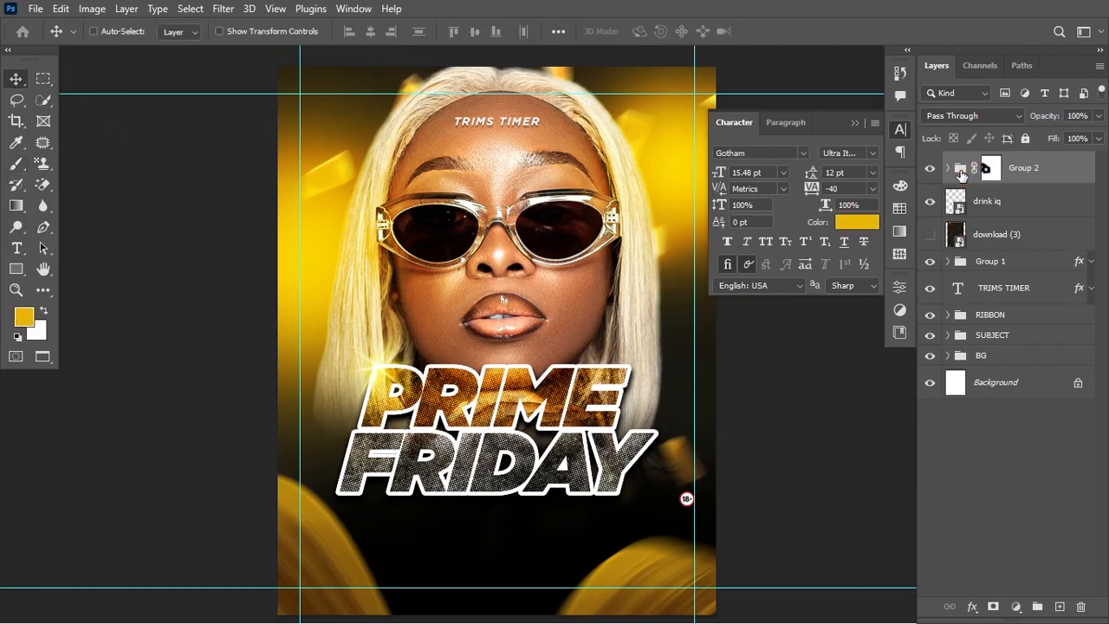
{"action": "key", "text": "ctrl+j"}
{"action": "key", "text": "ctrl+t"}
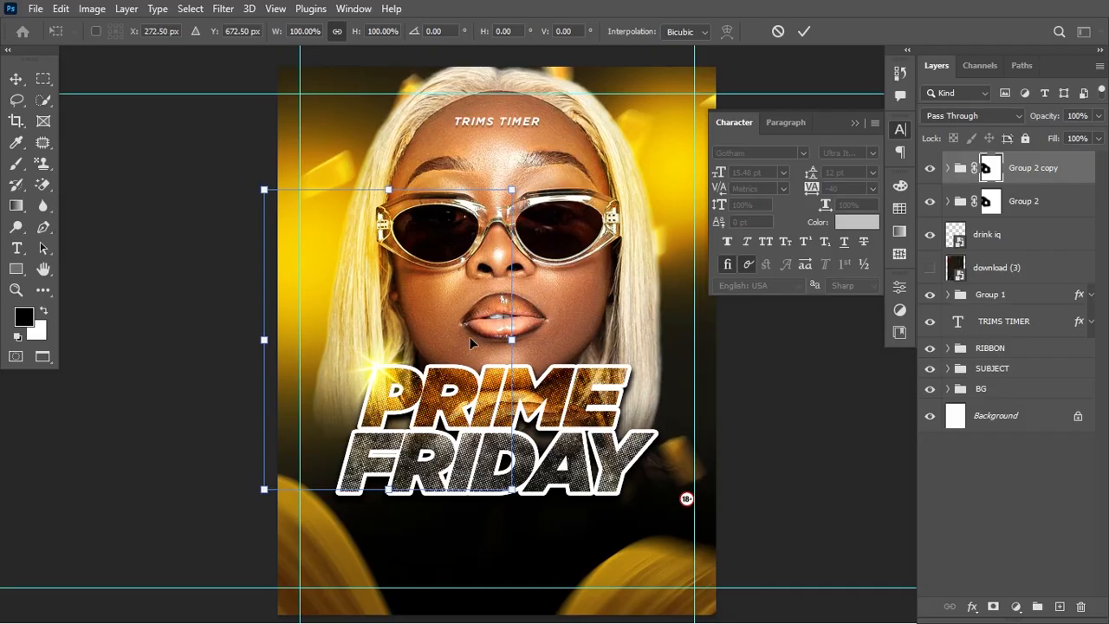
{"action": "left_click_drag", "start_coordinate": [374, 364], "coordinate": [586, 436]}
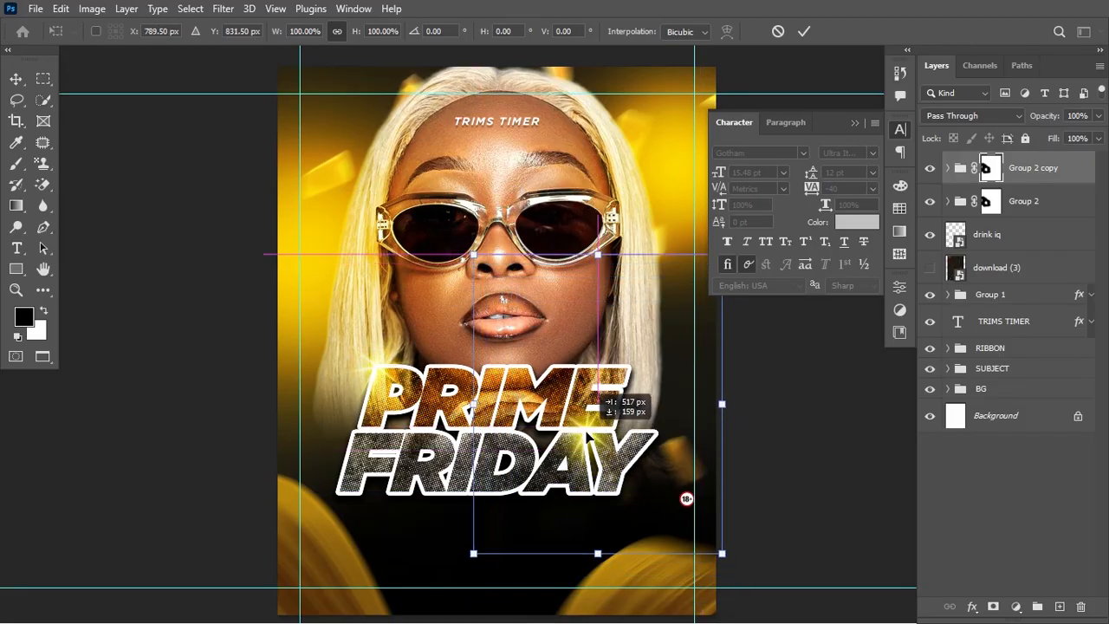
{"action": "key", "text": "Return"}
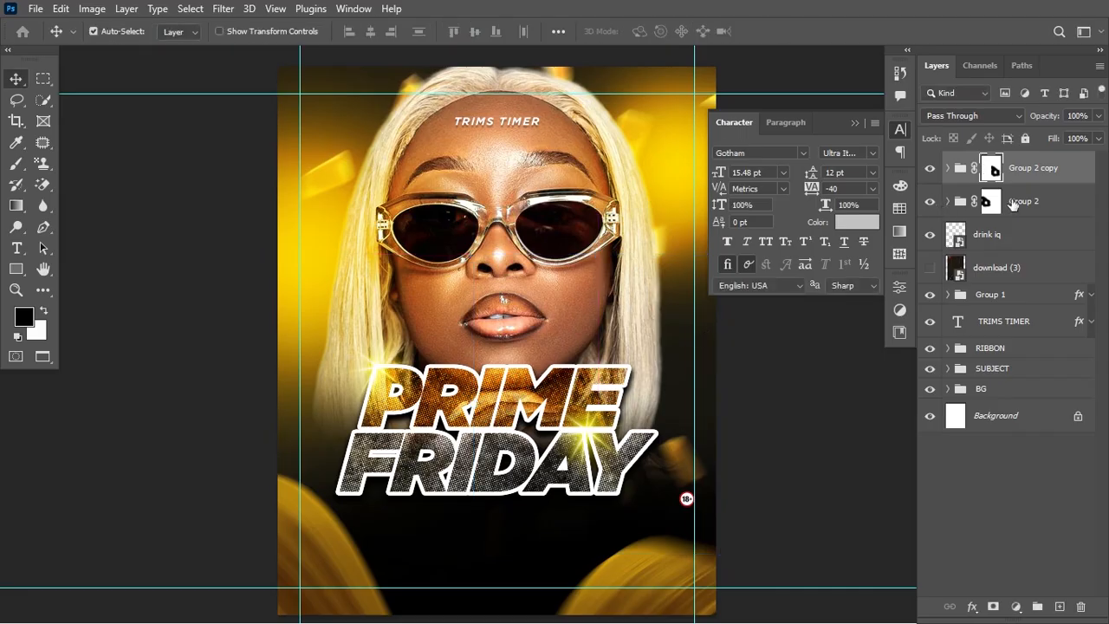
Rename the title group (Group 1) as THEME
{"action": "left_click", "coordinate": [949, 202]}
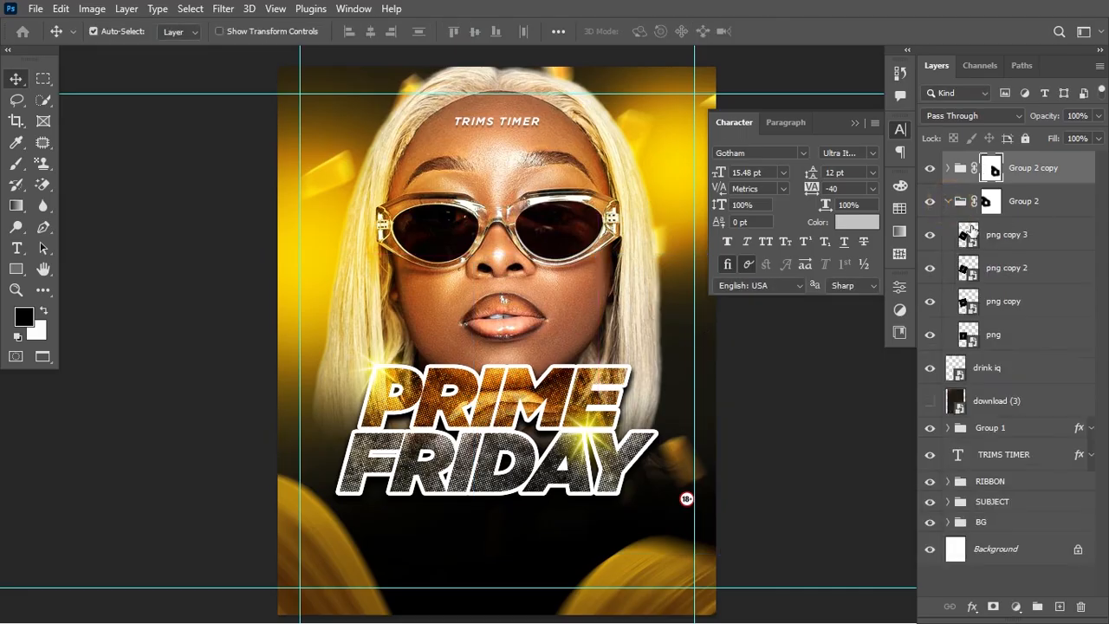
{"action": "left_click", "coordinate": [948, 202]}
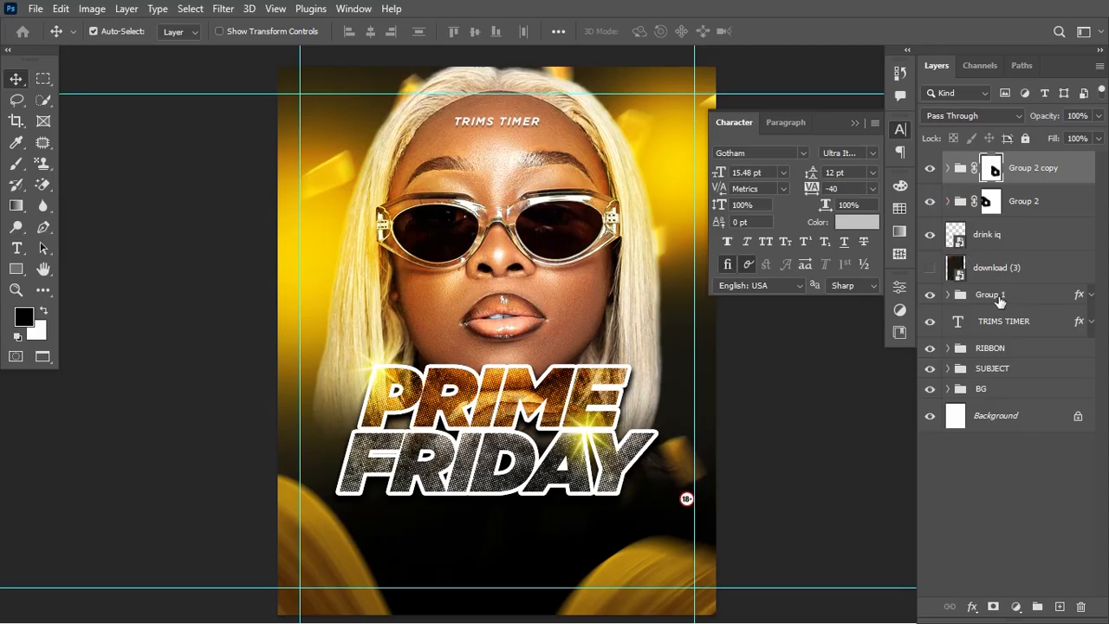
{"action": "left_click", "coordinate": [930, 295]}
{"action": "left_click", "coordinate": [930, 295]}
{"action": "double_click", "coordinate": [984, 295]}
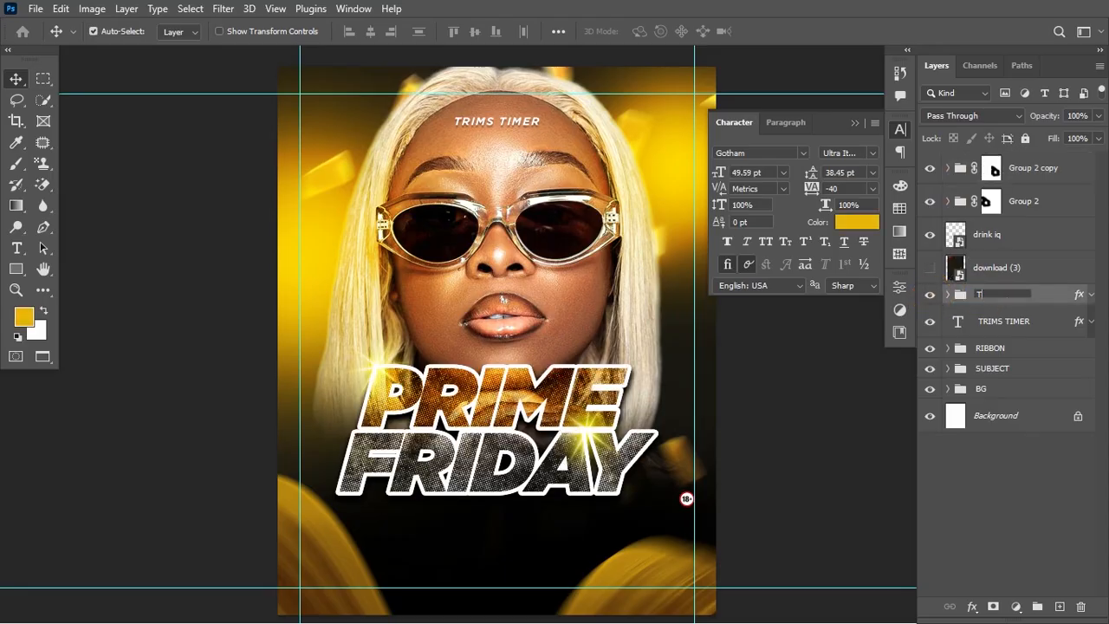
{"action": "type", "text": "THEME"}
Set the leading of both PRIME FRIDAY text layers in the THEME group to 41 pt and collapse the group
{"action": "left_click", "coordinate": [949, 295]}
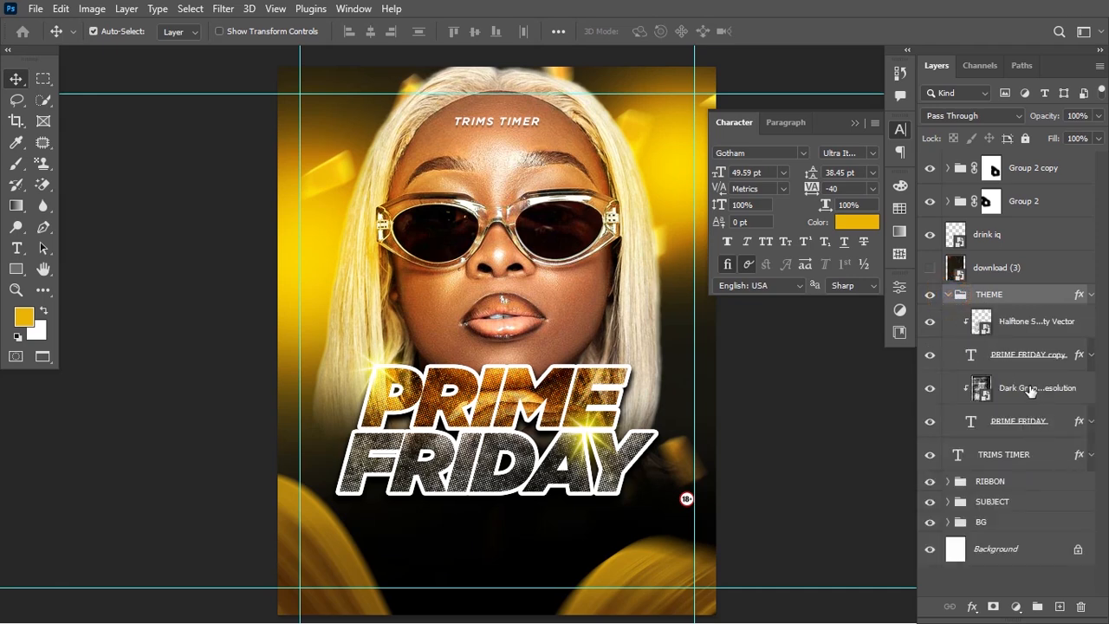
{"action": "left_click", "coordinate": [1033, 355]}
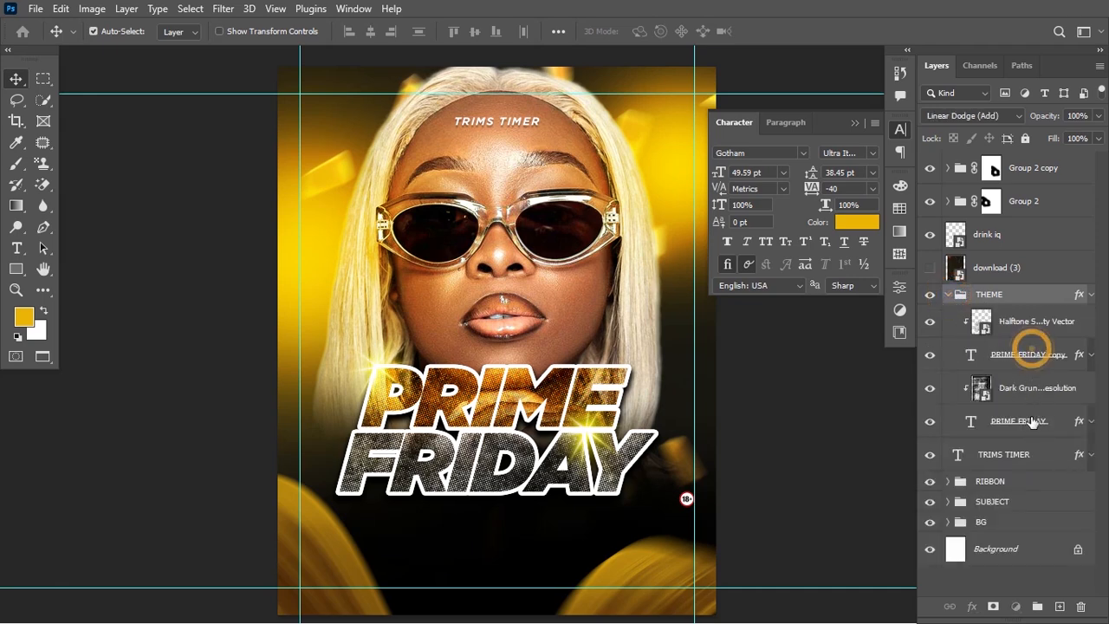
{"action": "left_click", "coordinate": [1037, 422], "text": "shift"}
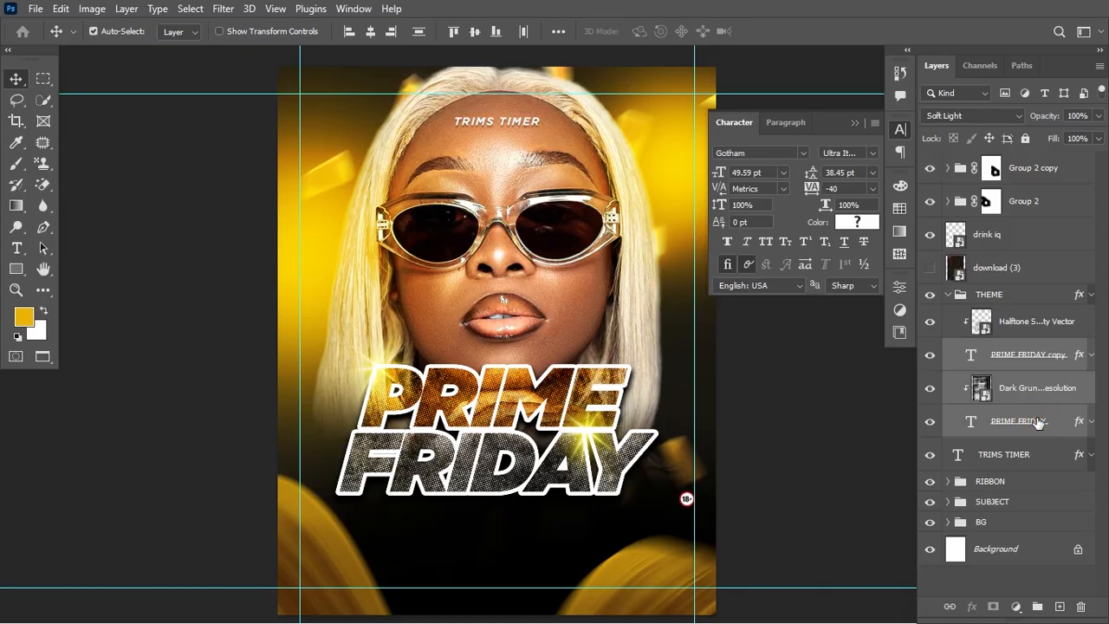
{"action": "double_click", "coordinate": [1037, 422]}
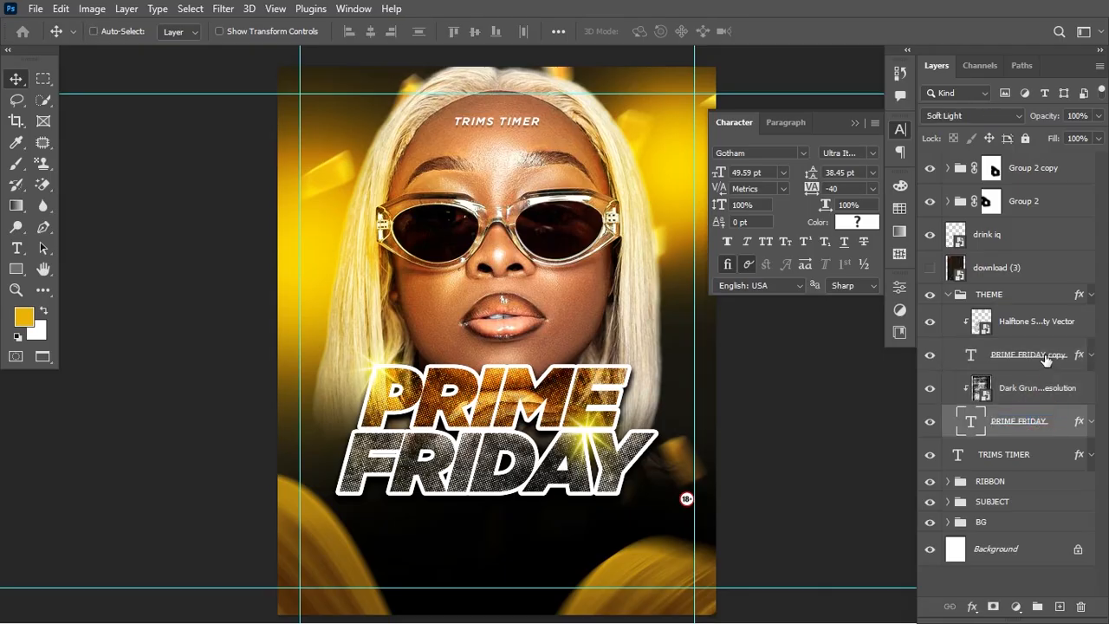
{"action": "left_click", "coordinate": [1046, 358]}
{"action": "left_click", "coordinate": [1046, 358], "text": "ctrl"}
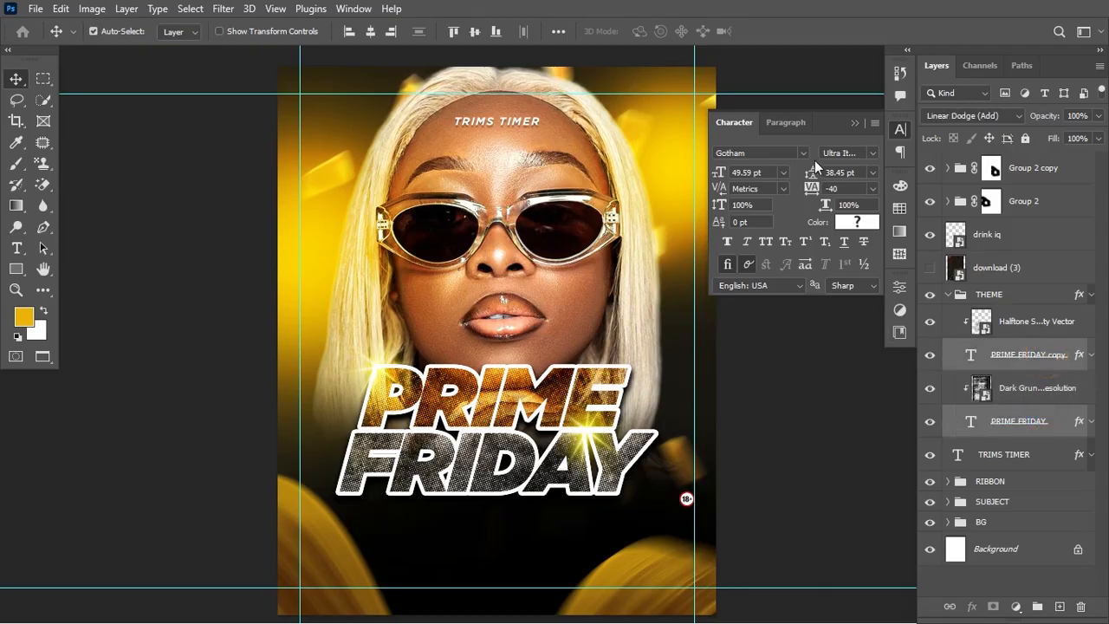
{"action": "left_click_drag", "start_coordinate": [809, 173], "coordinate": [811, 173]}
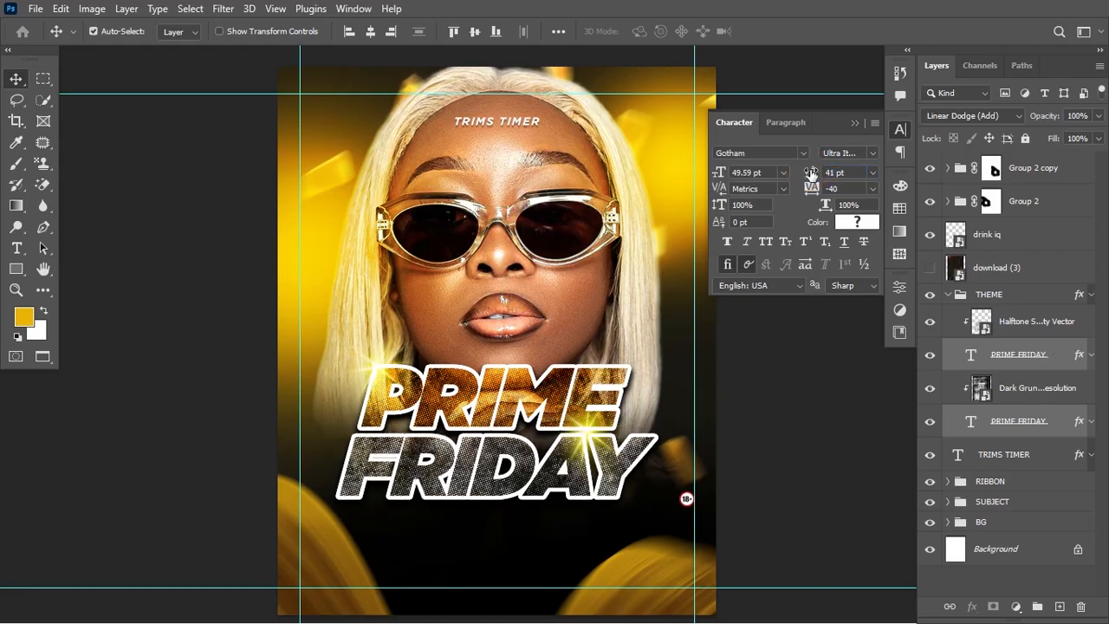
{"action": "left_click", "coordinate": [856, 122]}
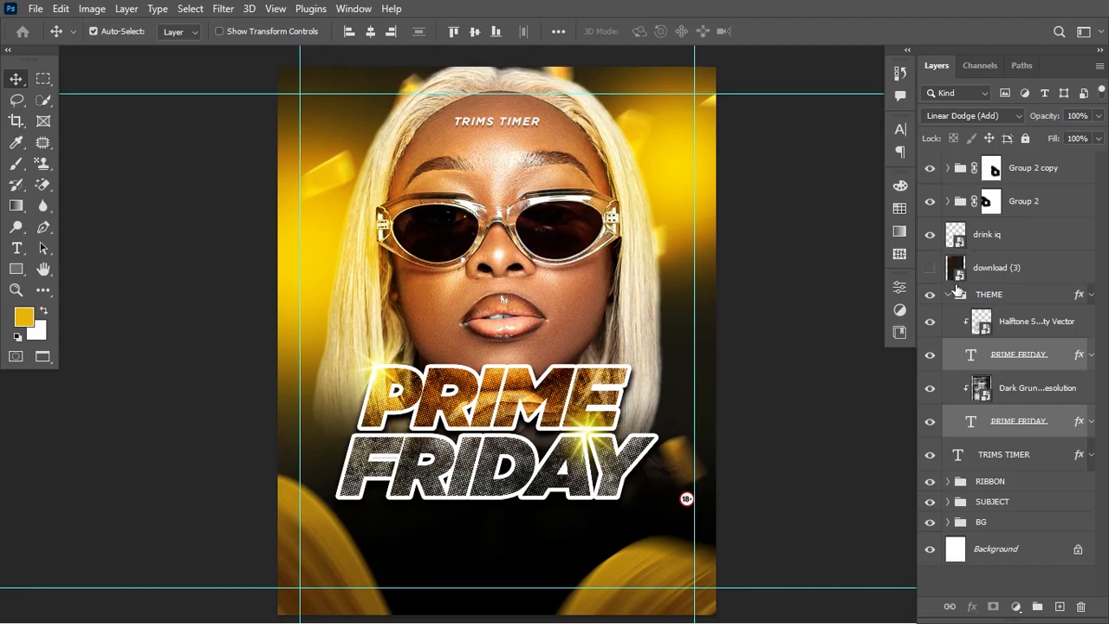
{"action": "left_click", "coordinate": [958, 294]}
{"action": "left_click", "coordinate": [948, 294]}
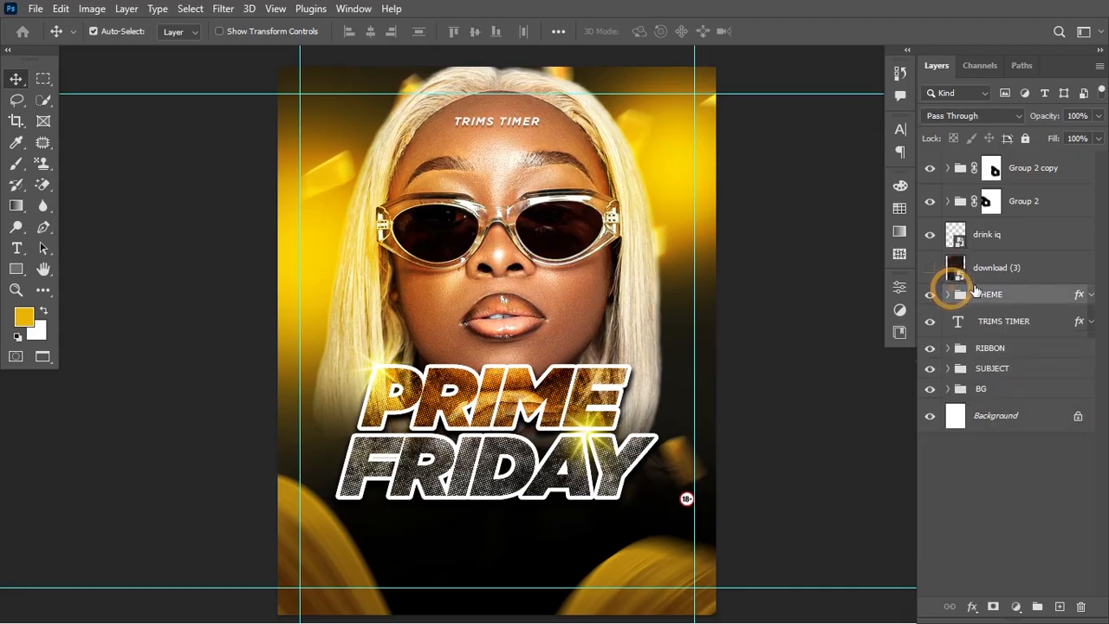
Group the two flare groups together and name the new group LIGHT
{"action": "left_click", "coordinate": [1046, 215]}
{"action": "left_click", "coordinate": [1067, 172], "text": "ctrl"}
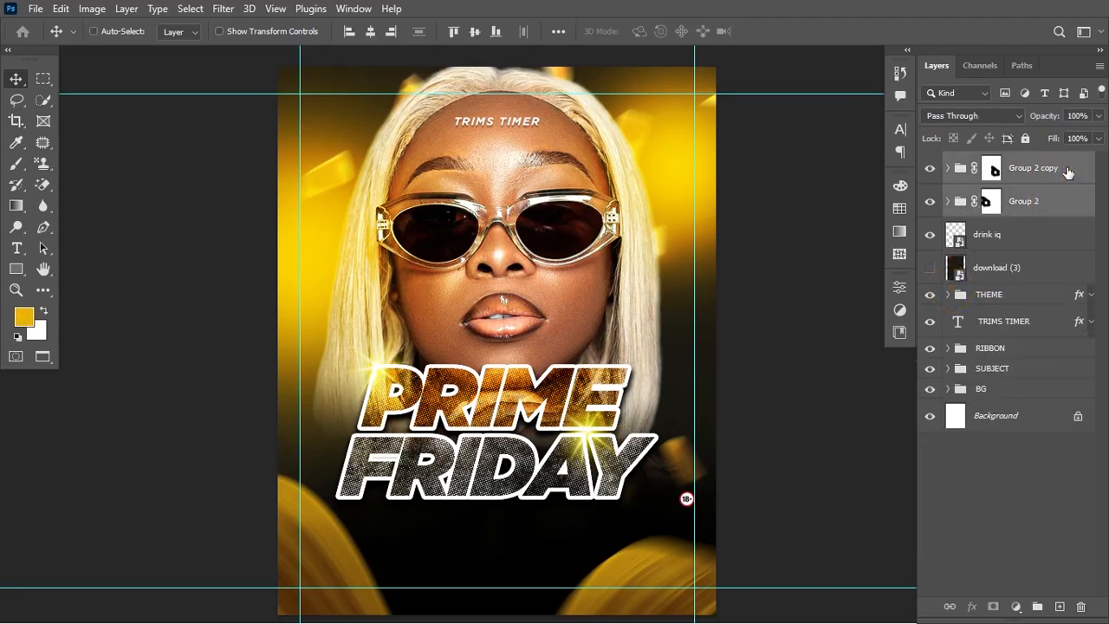
{"action": "key", "text": "ctrl+g"}
{"action": "double_click", "coordinate": [995, 161]}
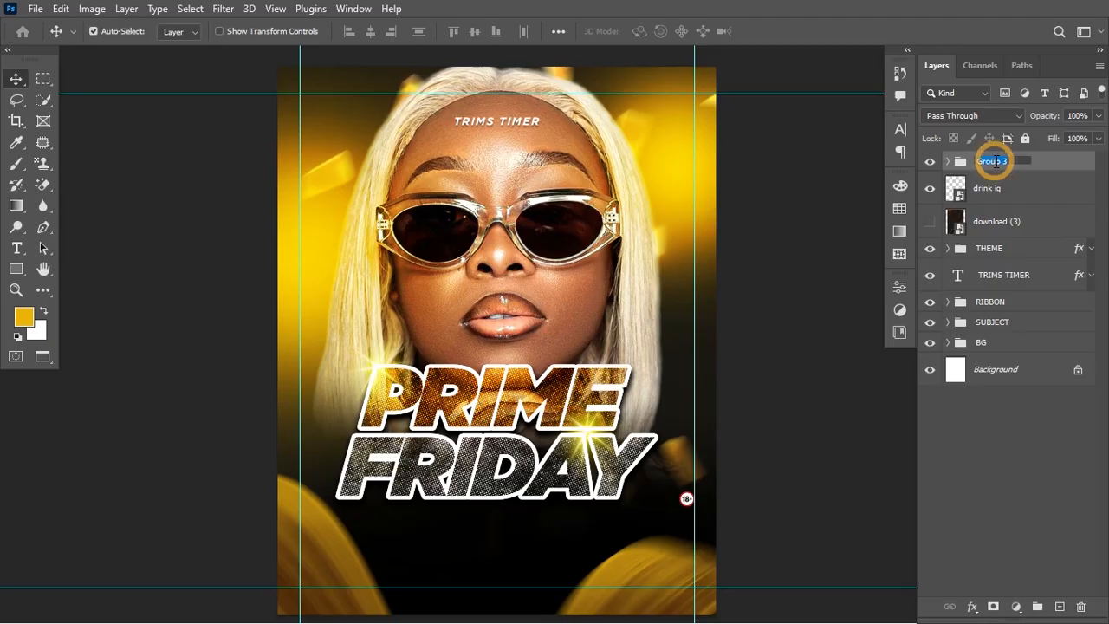
{"action": "type", "text": "LIGHT"}
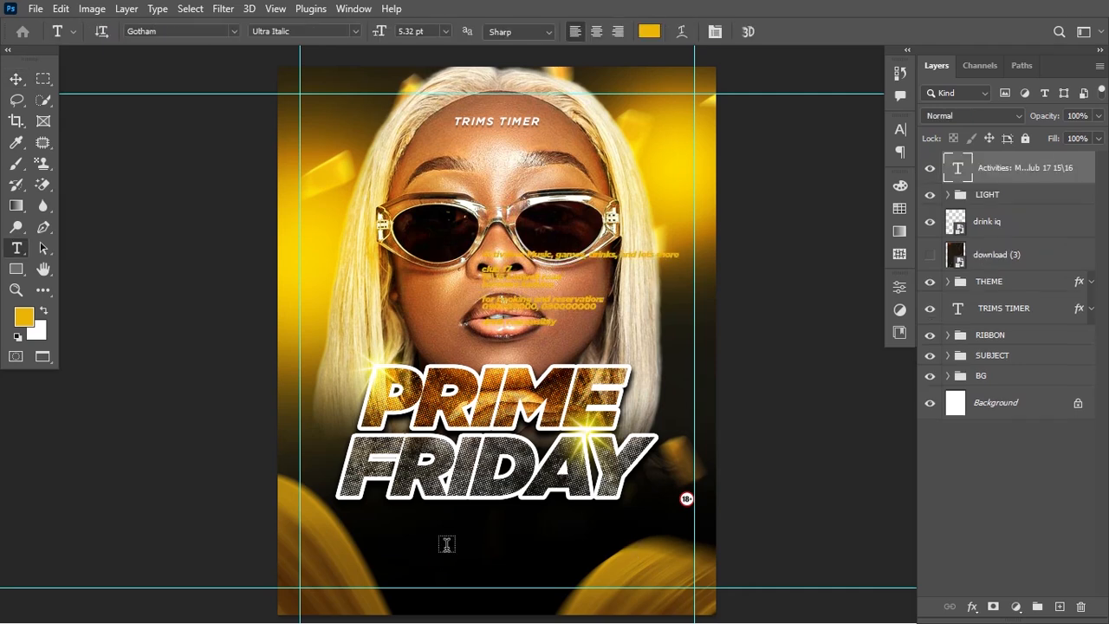
Paste the copied date line "fri, 26th may, 2024 | 10pm" as a new text layer below the FRIDAY title and capitalize its F
{"action": "left_click", "coordinate": [446, 548]}
{"action": "key", "text": "ctrl+v"}
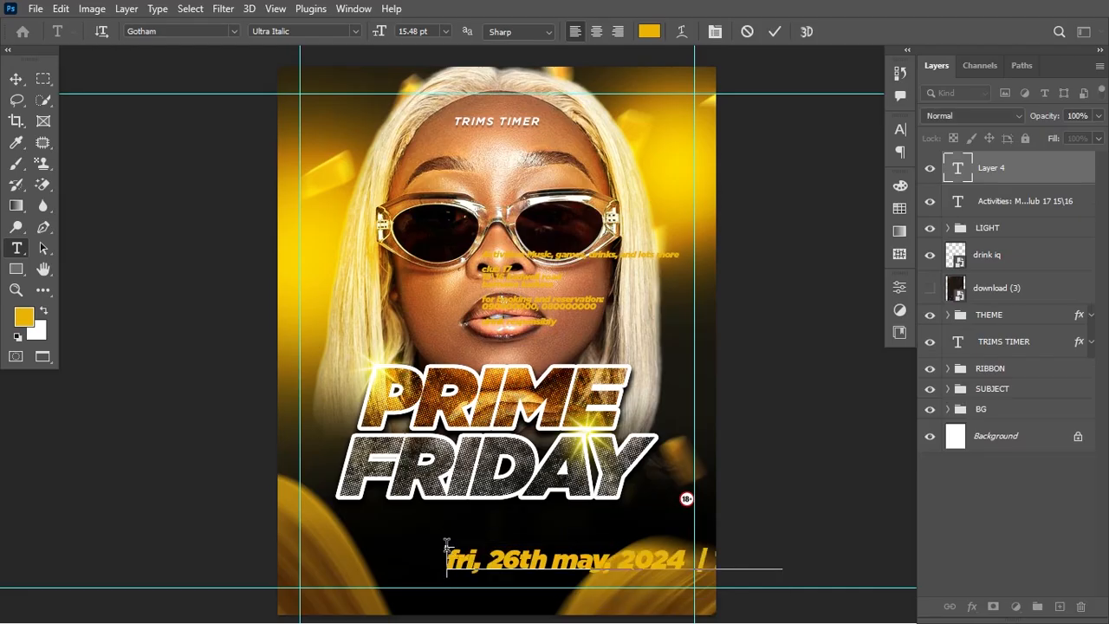
{"action": "key", "text": "BackSpace"}
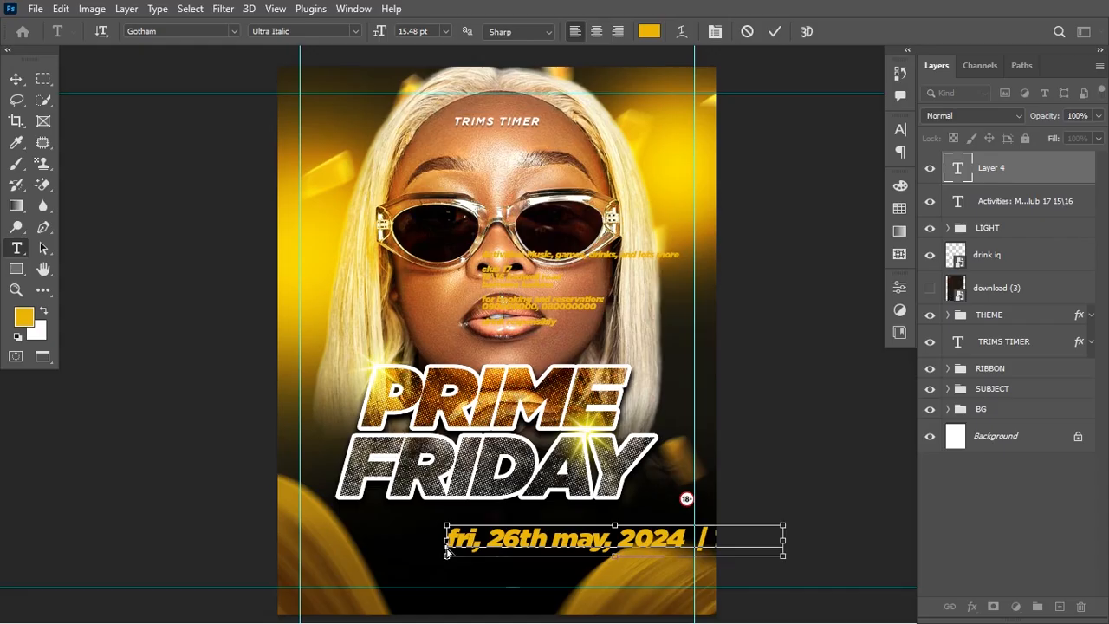
{"action": "key", "text": "Delete"}
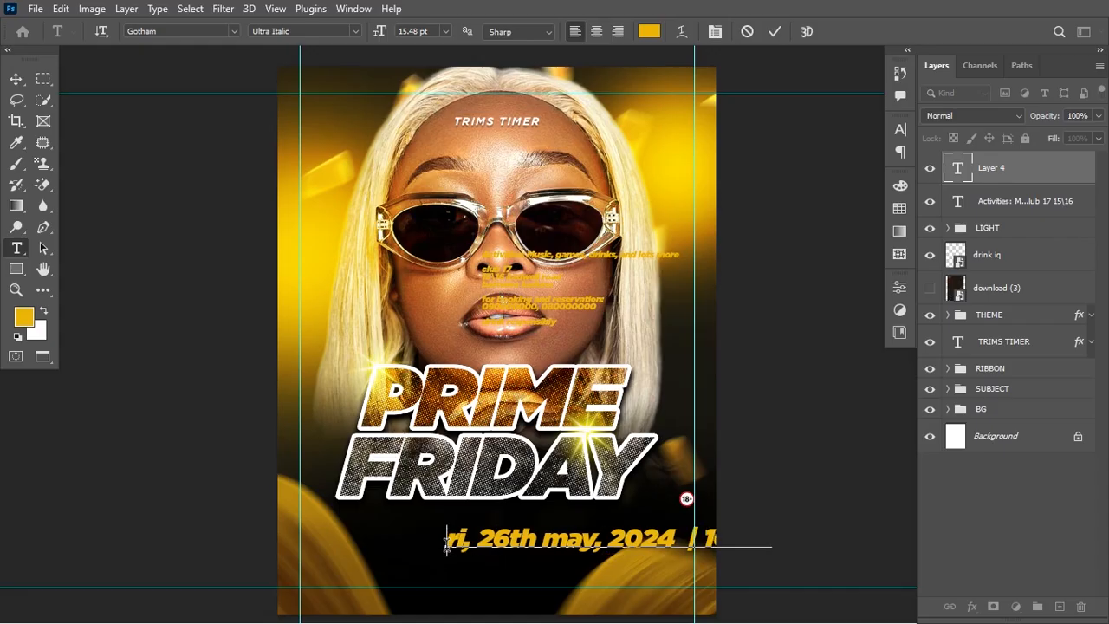
{"action": "type", "text": "F"}
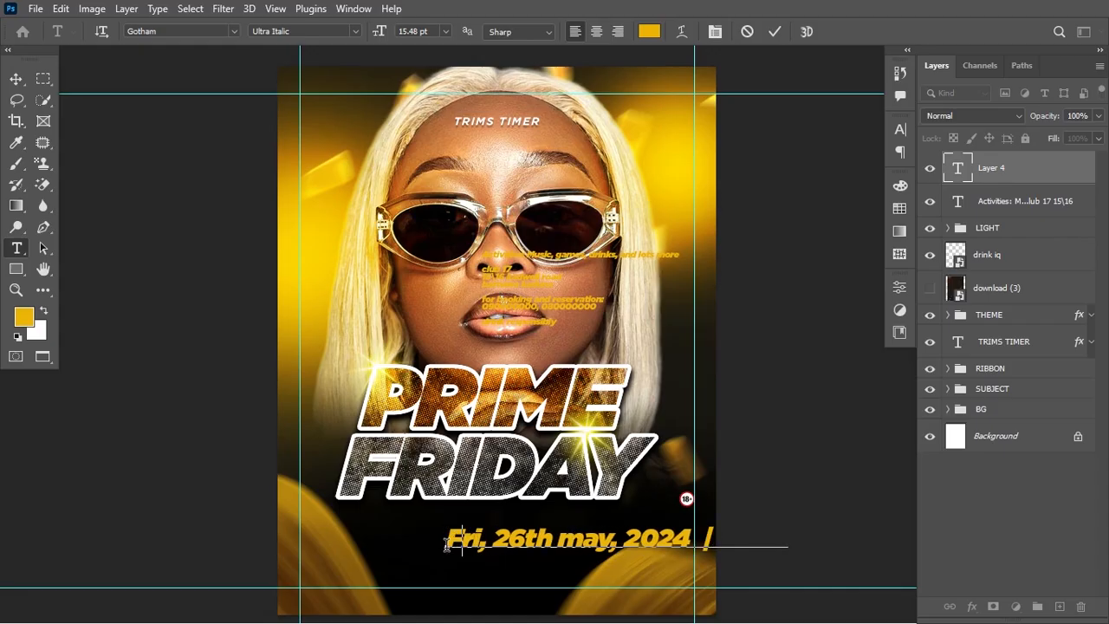
{"action": "key", "text": "ctrl+Return"}
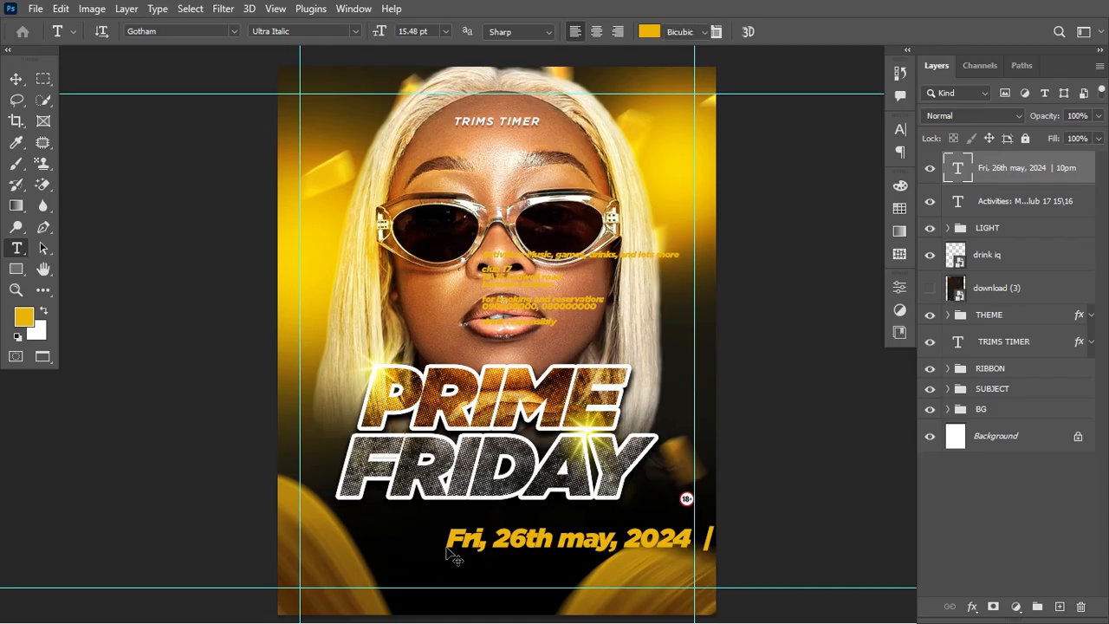
Scale the date line down to about 7.32 pt and place it just under the right half of the FRIDAY title
{"action": "key", "text": "ctrl+t"}
{"action": "left_click_drag", "start_coordinate": [786, 553], "coordinate": [584, 541]}
{"action": "left_click_drag", "start_coordinate": [565, 537], "coordinate": [582, 517]}
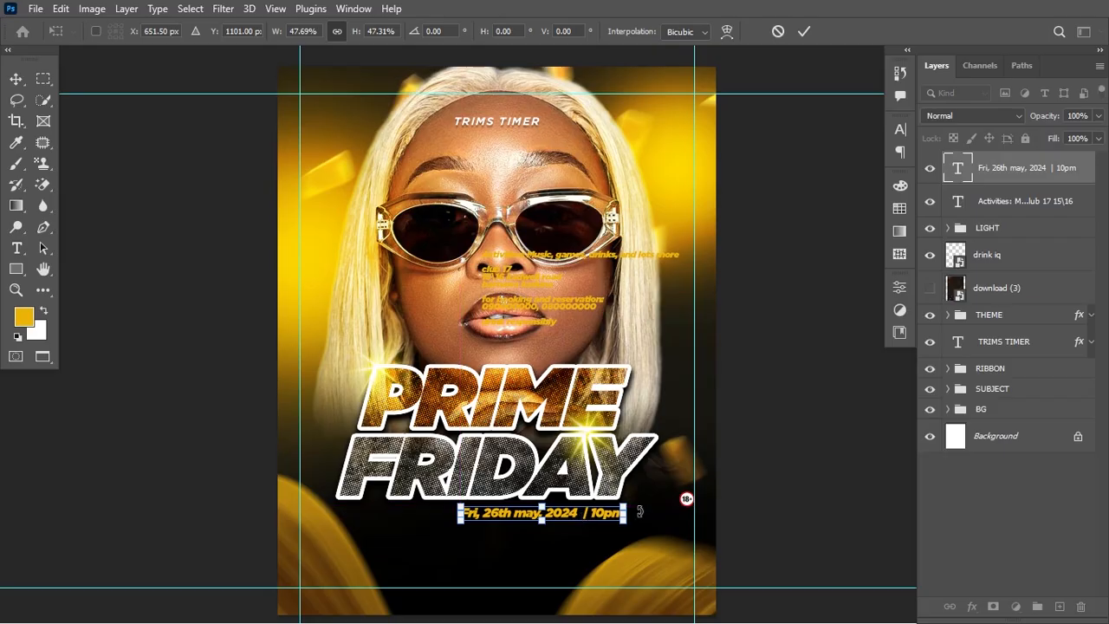
{"action": "key", "text": "Return"}
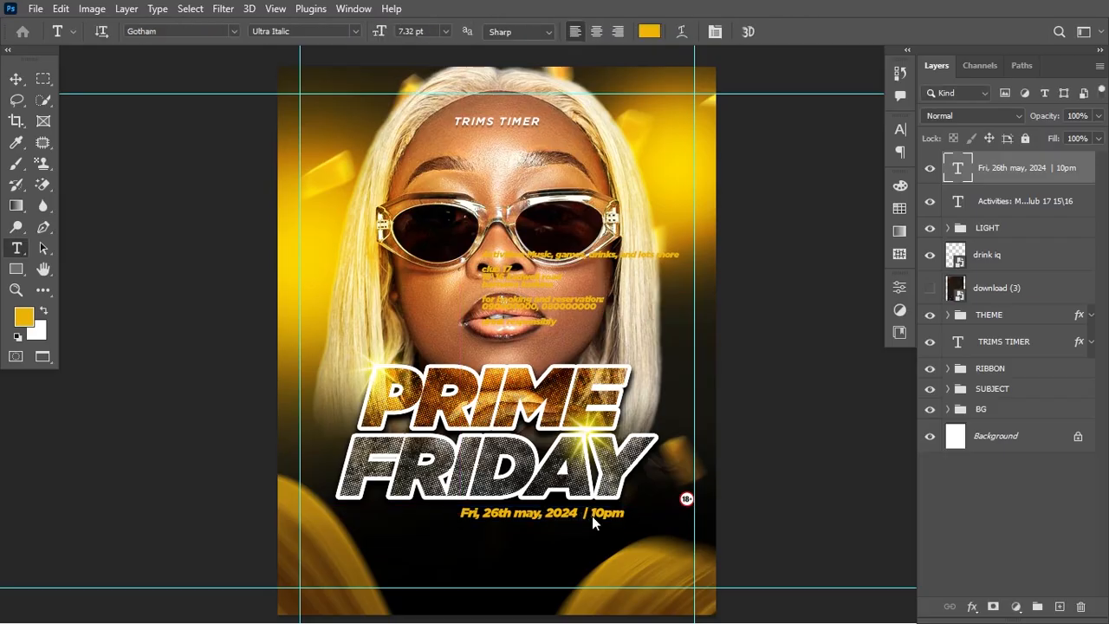
Capitalize the month in the date line as "May"
{"action": "left_click", "coordinate": [528, 511]}
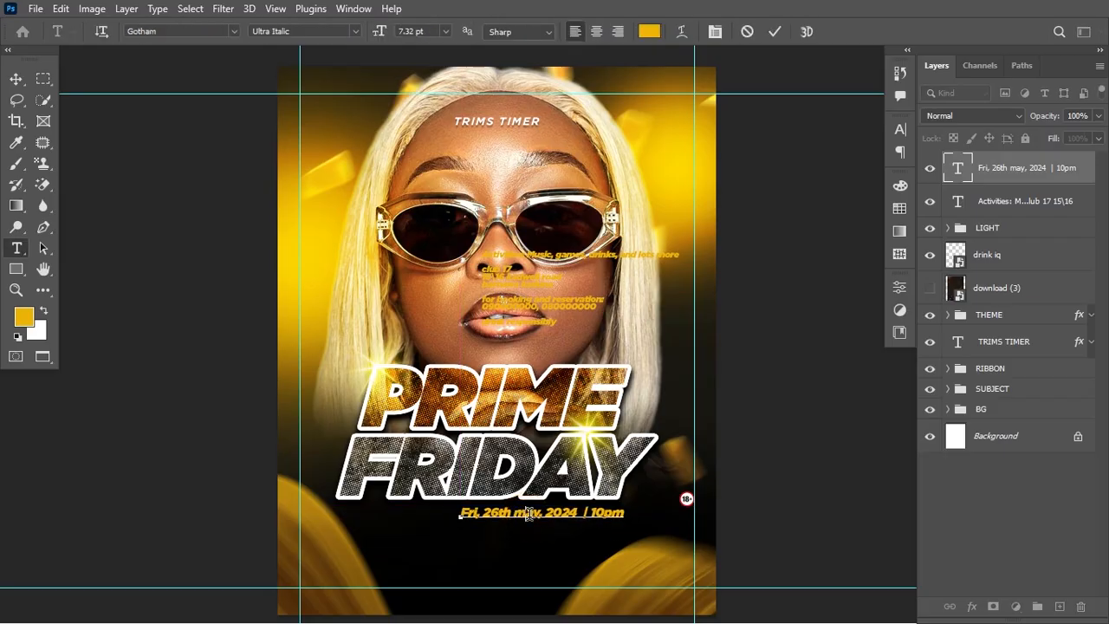
{"action": "key", "text": "BackSpace"}
{"action": "type", "text": "M"}
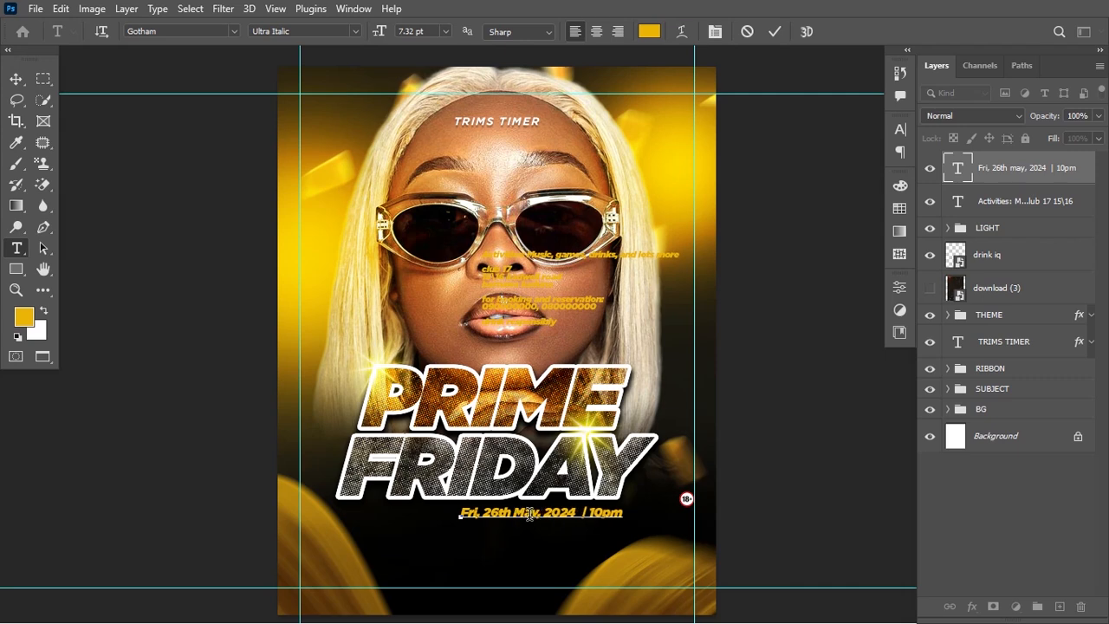
Colour the "2024 | 10pm" part of the date line white (ffffff)
{"action": "left_click_drag", "start_coordinate": [544, 511], "coordinate": [623, 513]}
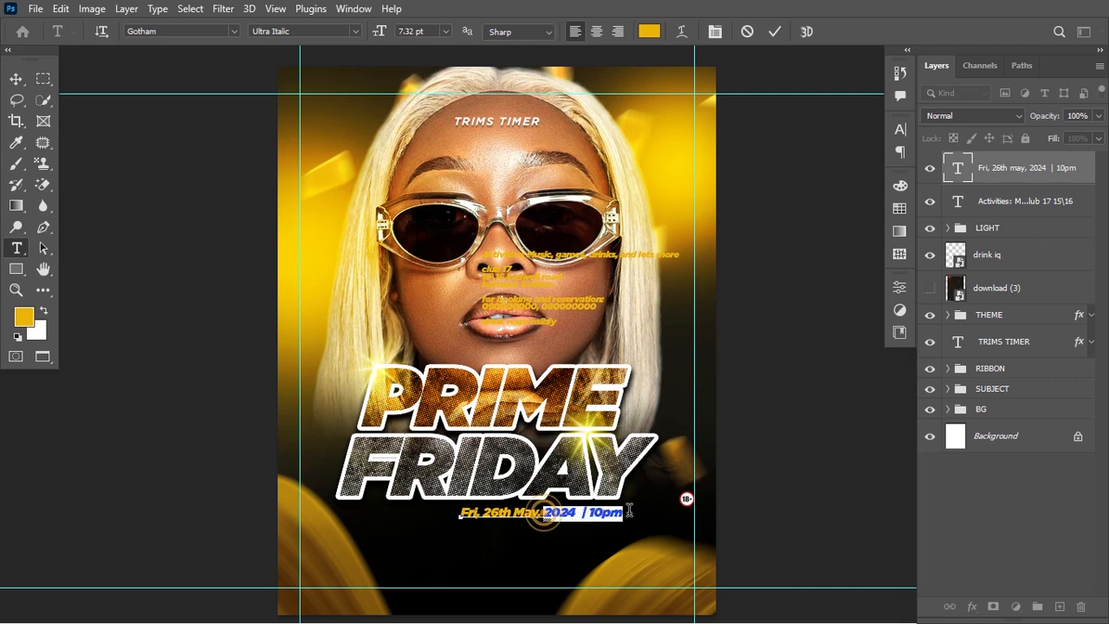
{"action": "left_click", "coordinate": [650, 32]}
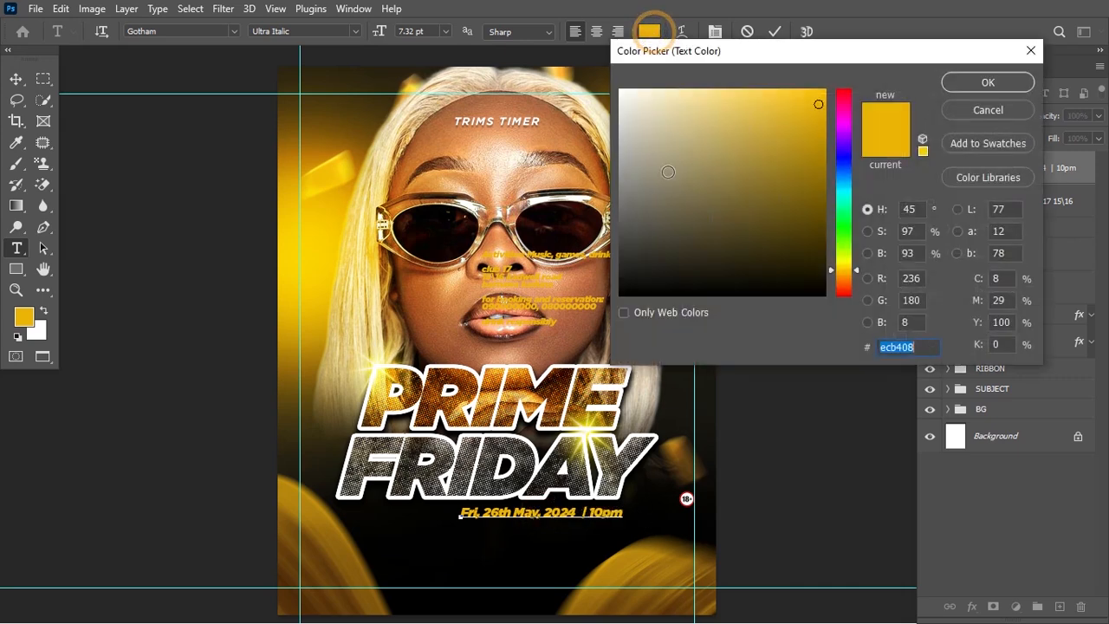
{"action": "left_click", "coordinate": [634, 100]}
{"action": "left_click_drag", "start_coordinate": [609, 86], "coordinate": [606, 84]}
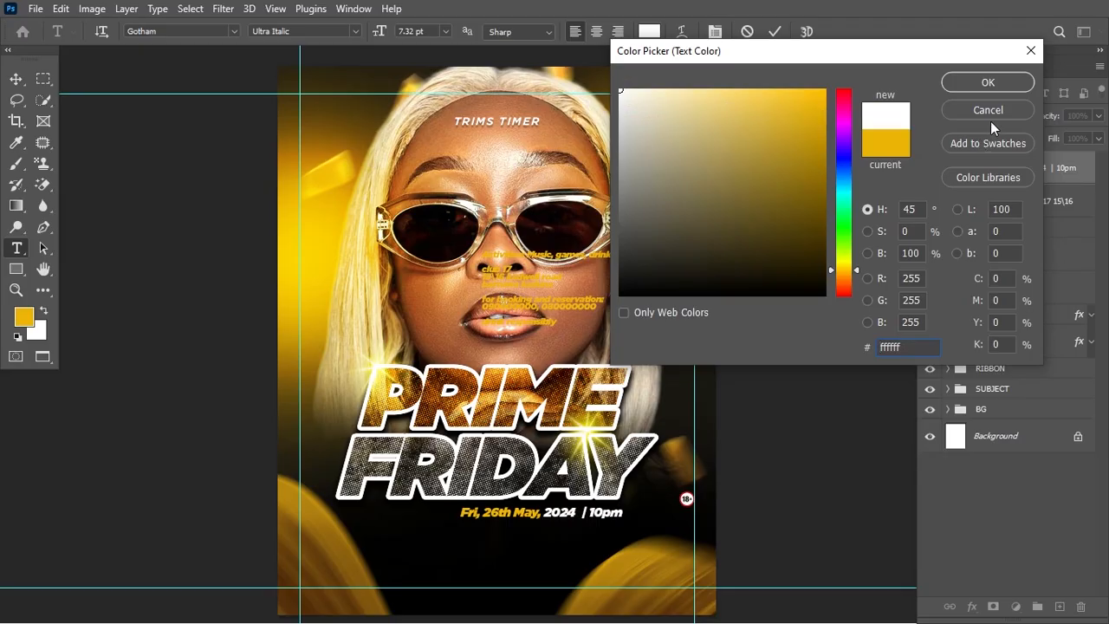
{"action": "left_click", "coordinate": [986, 94]}
{"action": "left_click", "coordinate": [772, 34]}
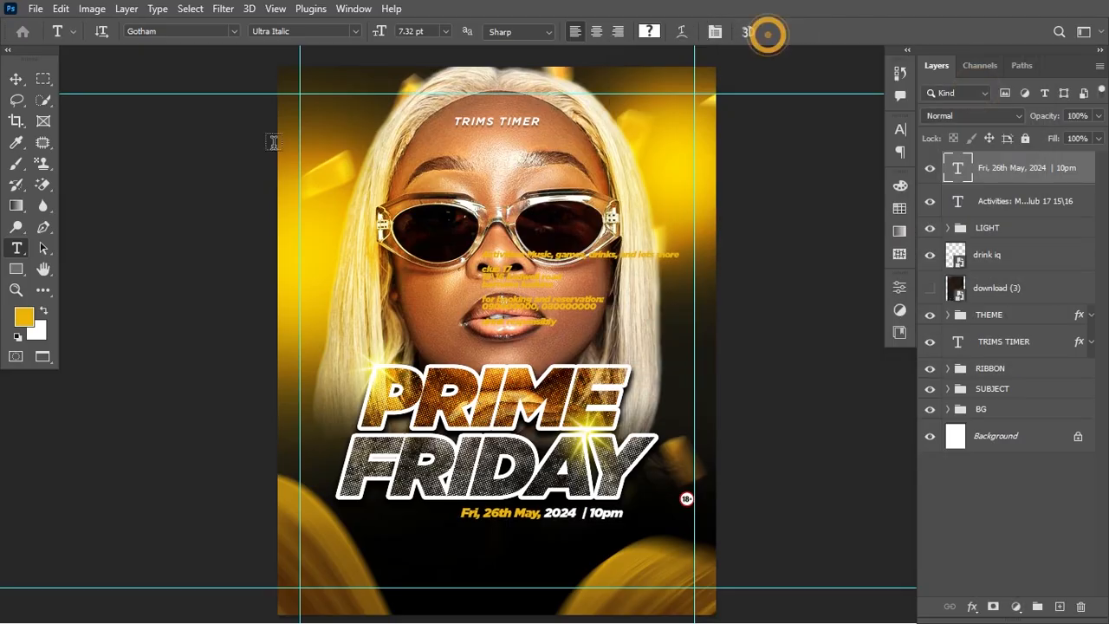
Nudge the date line slightly up and to the left, closer to the FRIDAY title
{"action": "left_click", "coordinate": [16, 79]}
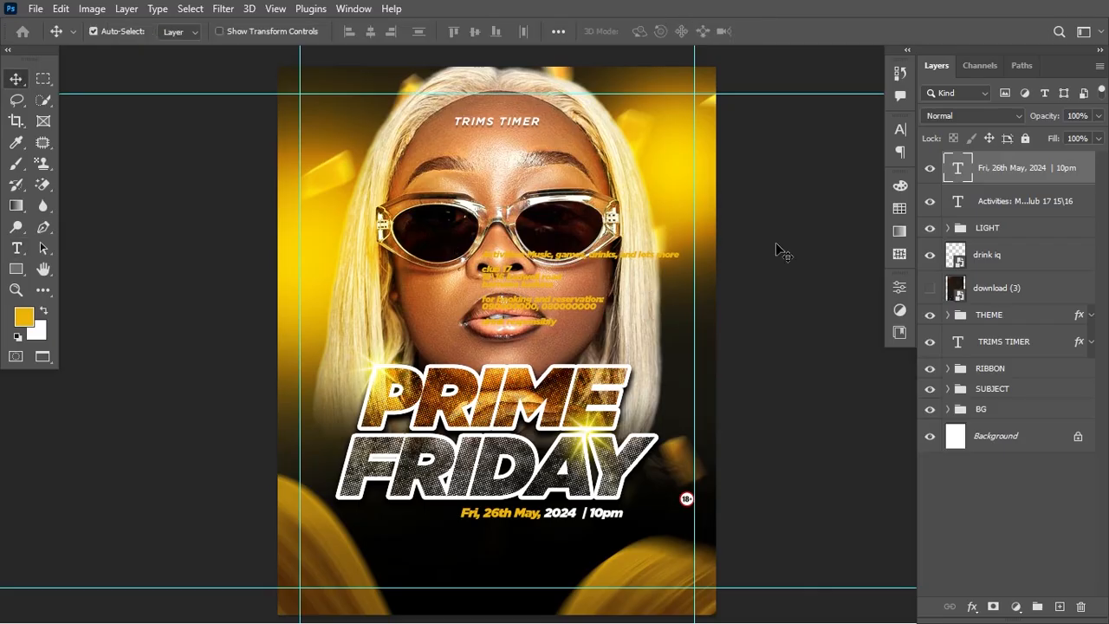
{"action": "key", "text": "Up"}
{"action": "key", "text": "Up"}
{"action": "key", "text": "Up"}
{"action": "key", "text": "Left"}
{"action": "key", "text": "Left"}
{"action": "key", "text": "Left"}
{"action": "key", "text": "Left"}
{"action": "key", "text": "Left"}
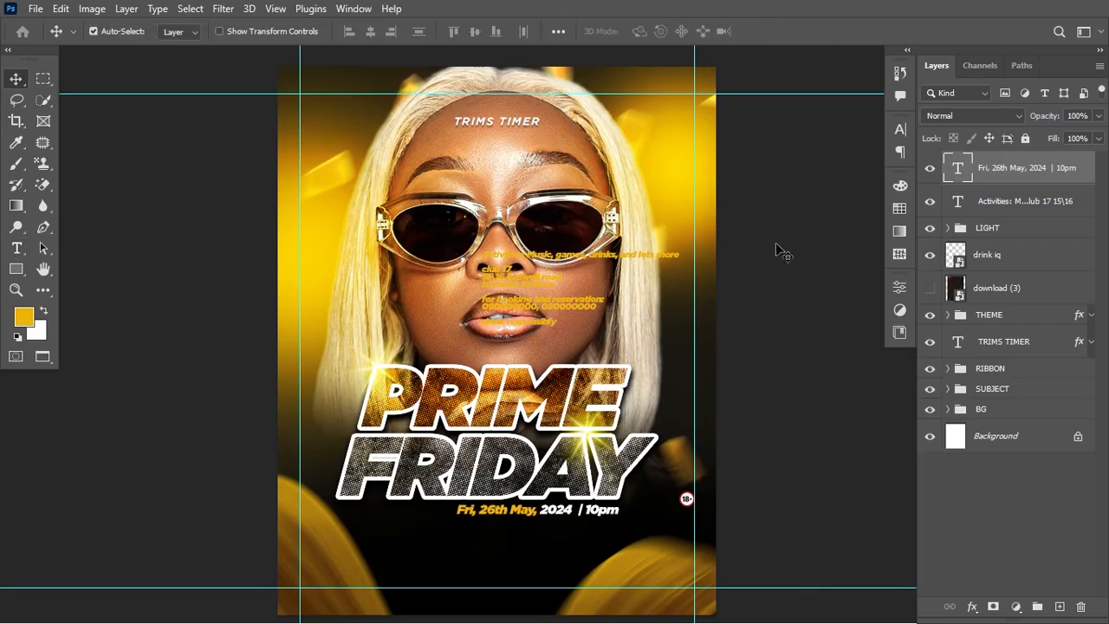
{"action": "key", "text": "Left"}
Scale the date line down from its left end to about 6.1 pt
{"action": "key", "text": "ctrl+t"}
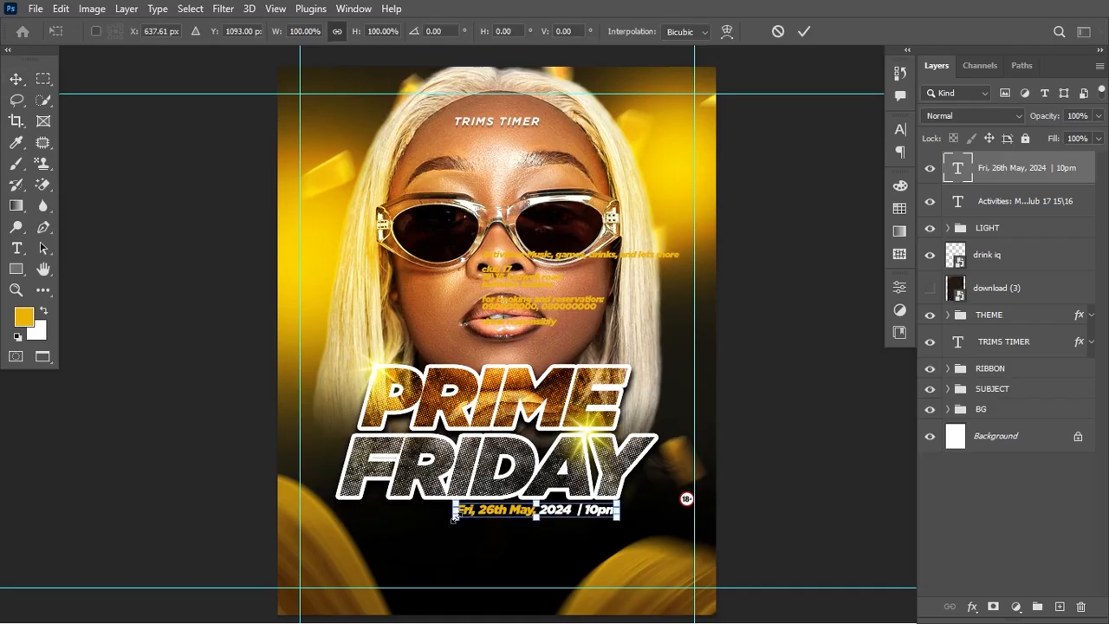
{"action": "left_click_drag", "start_coordinate": [453, 516], "coordinate": [479, 518]}
{"action": "key", "text": "Return"}
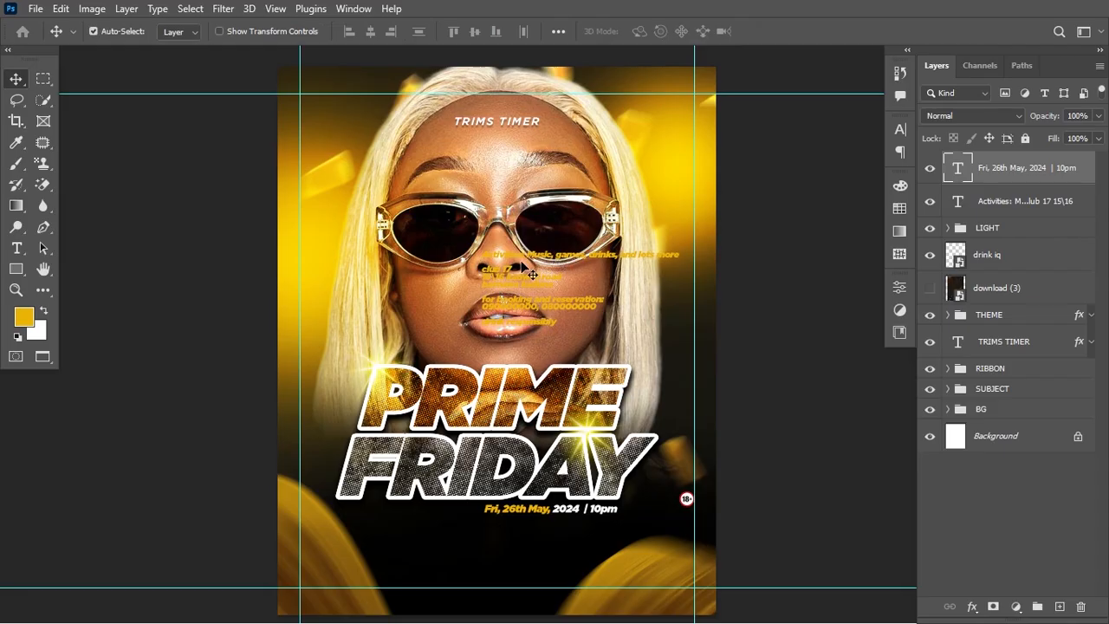
Move the Activities line out of the details text block into a new text layer below the date line
{"action": "key", "text": "t"}
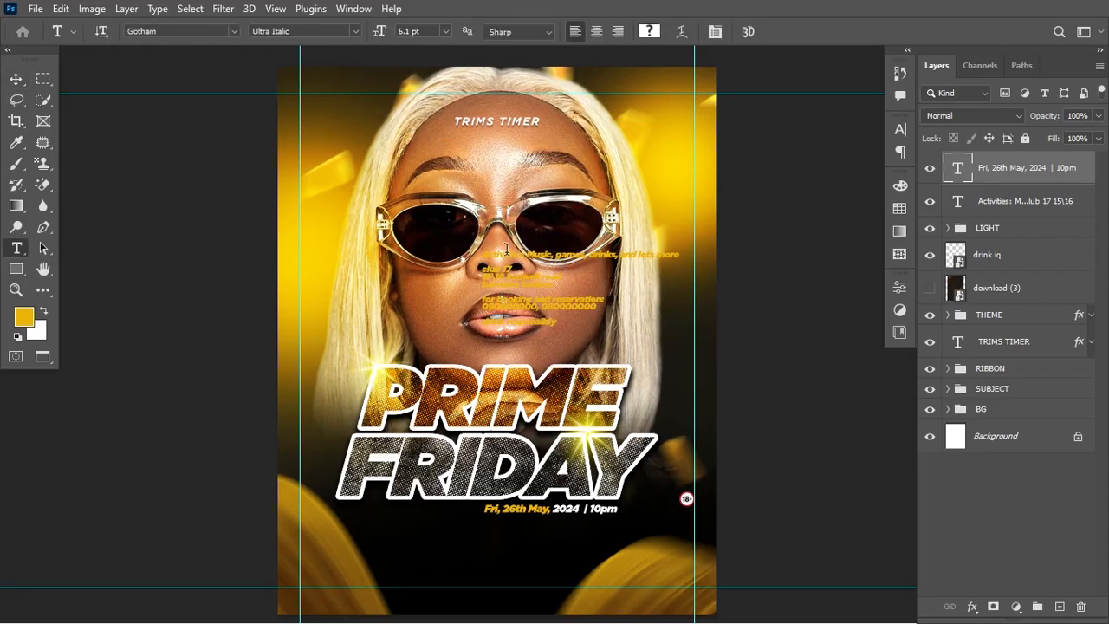
{"action": "left_click_drag", "start_coordinate": [485, 251], "coordinate": [686, 248]}
{"action": "key", "text": "BackSpace"}
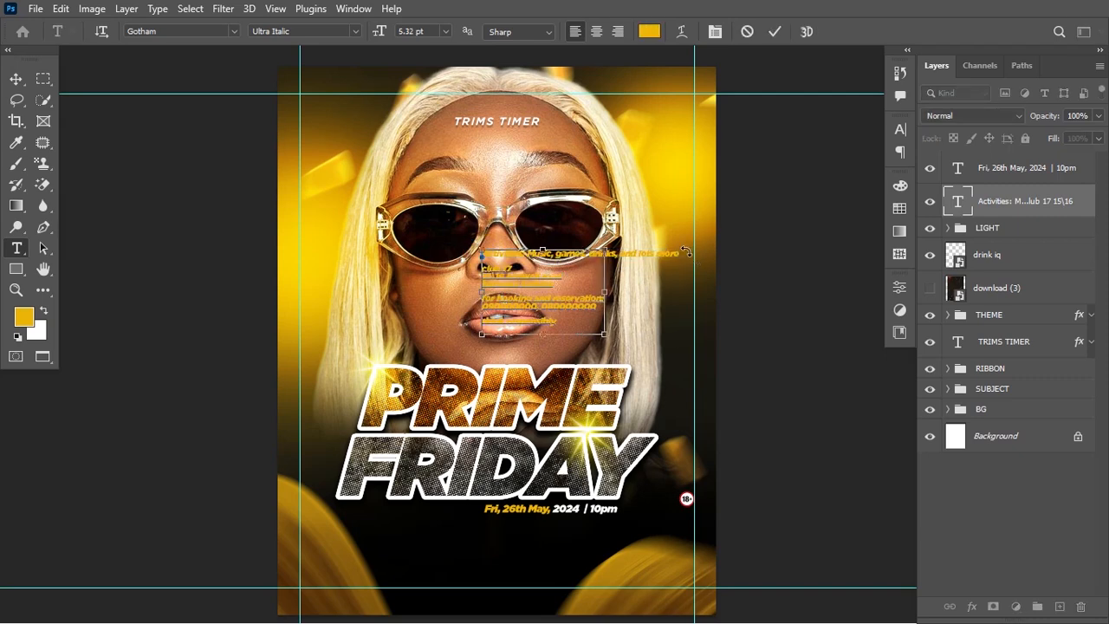
{"action": "key", "text": "ctrl+Return"}
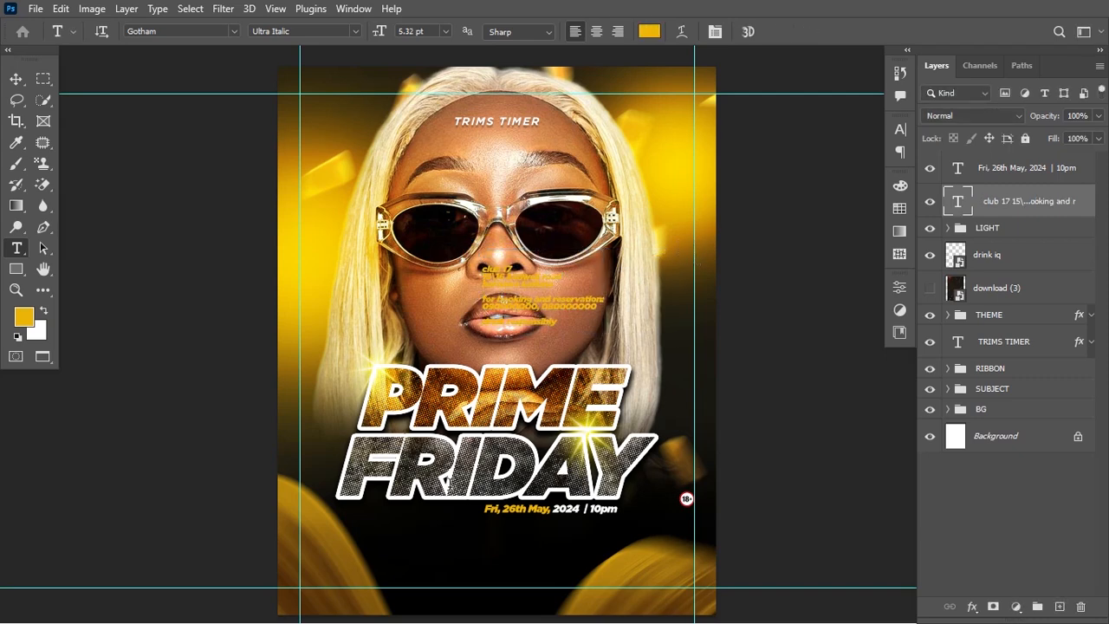
{"action": "left_click", "coordinate": [399, 549]}
{"action": "key", "text": "ctrl+v"}
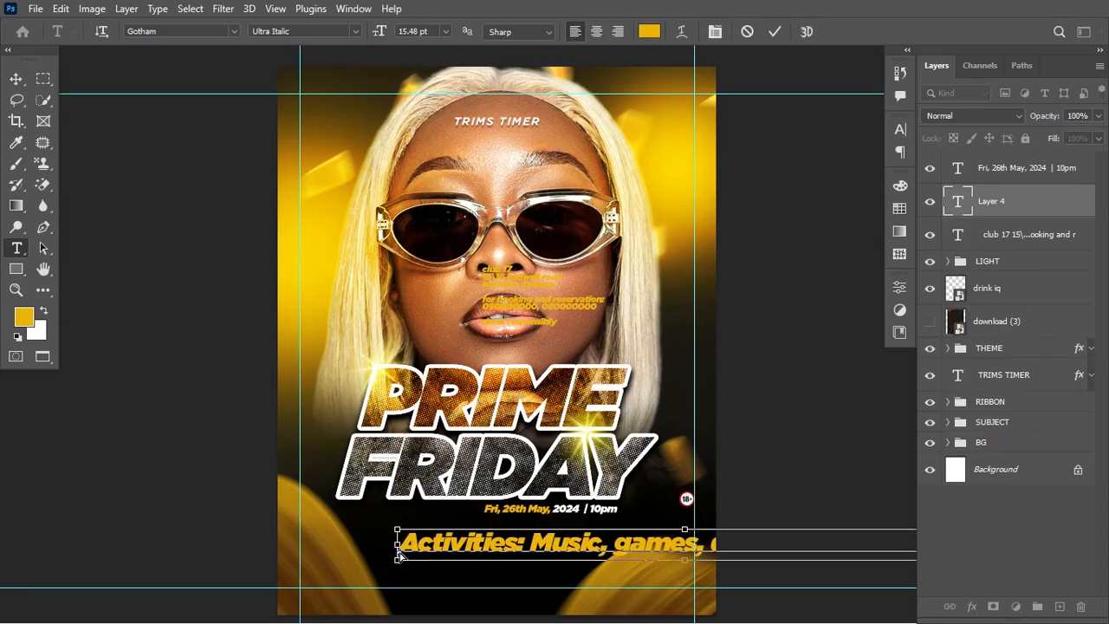
Colour the "Music, games, drinks, and lots more" part of the Activities line white (ffffff)
{"action": "left_click", "coordinate": [533, 539]}
{"action": "key", "text": "shift+End"}
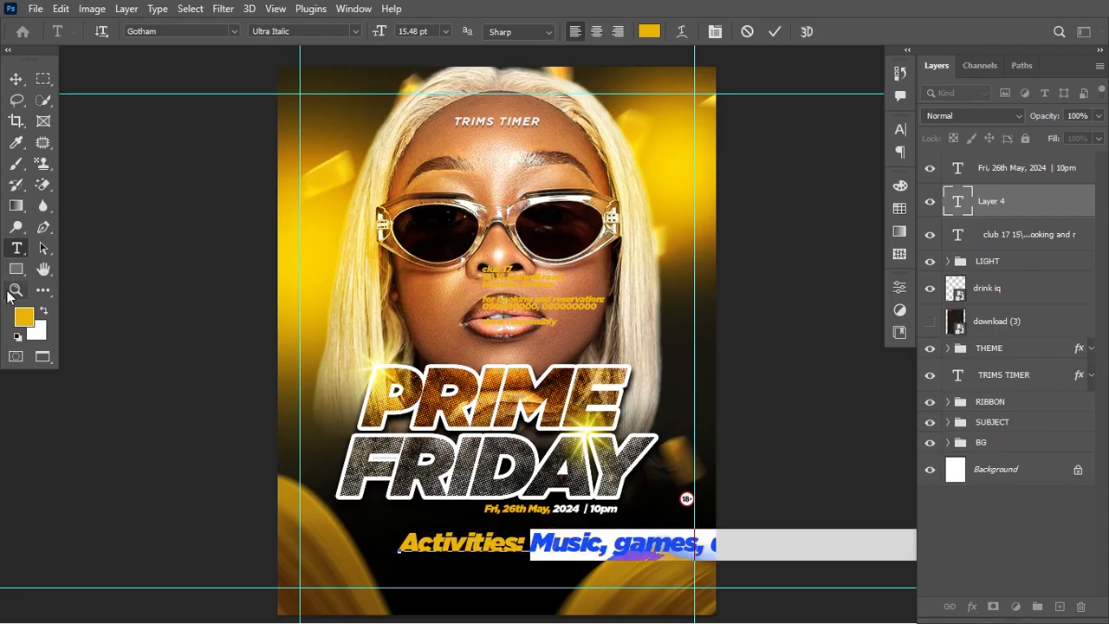
{"action": "left_click", "coordinate": [655, 32]}
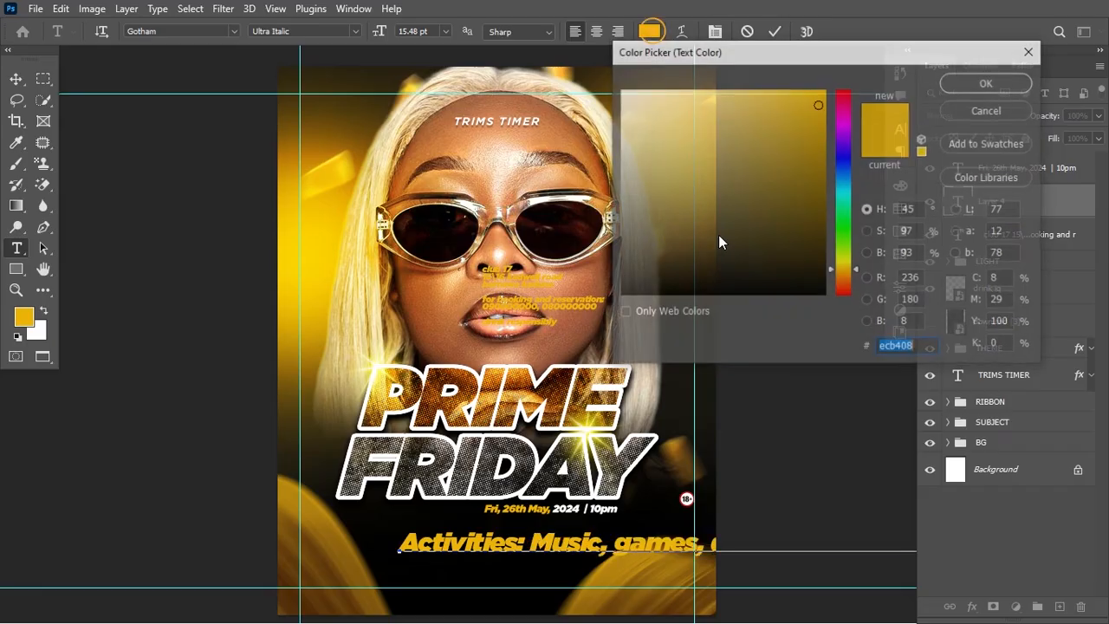
{"action": "left_click_drag", "start_coordinate": [668, 103], "coordinate": [620, 89]}
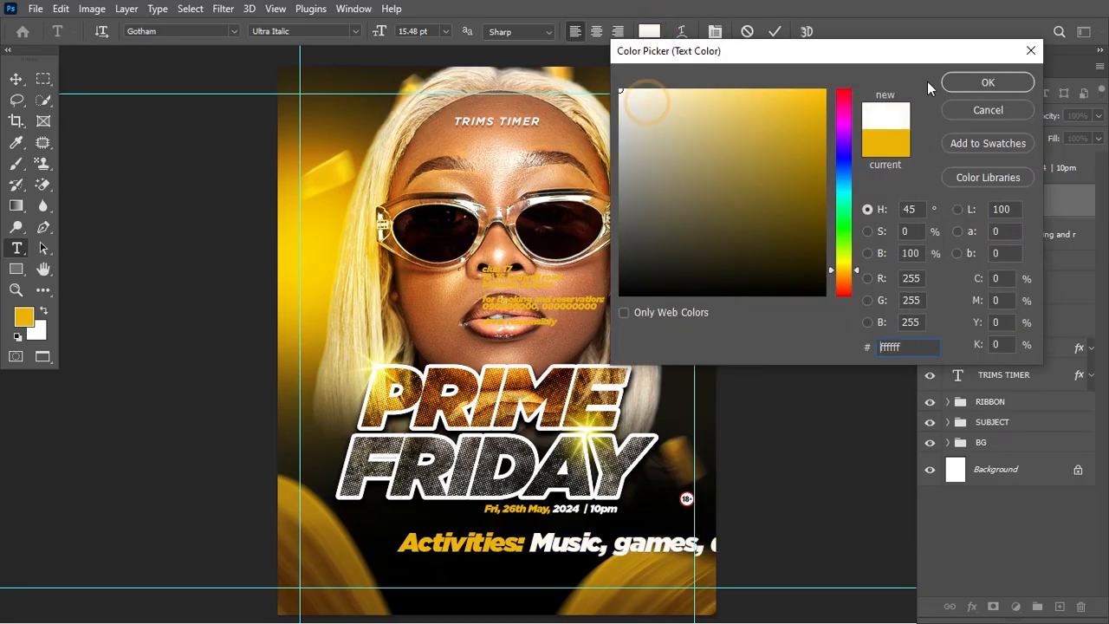
{"action": "left_click", "coordinate": [987, 83]}
{"action": "left_click", "coordinate": [776, 32]}
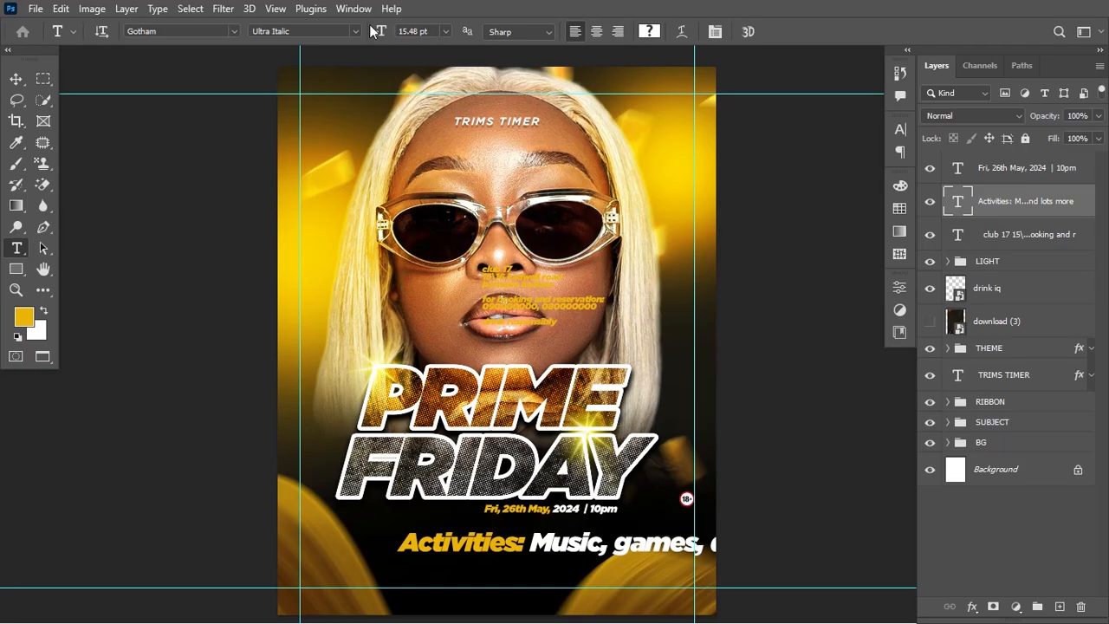
Set the Activities line's font size to 6 pt and centre it horizontally on the canvas
{"action": "left_click_drag", "start_coordinate": [379, 31], "coordinate": [373, 33]}
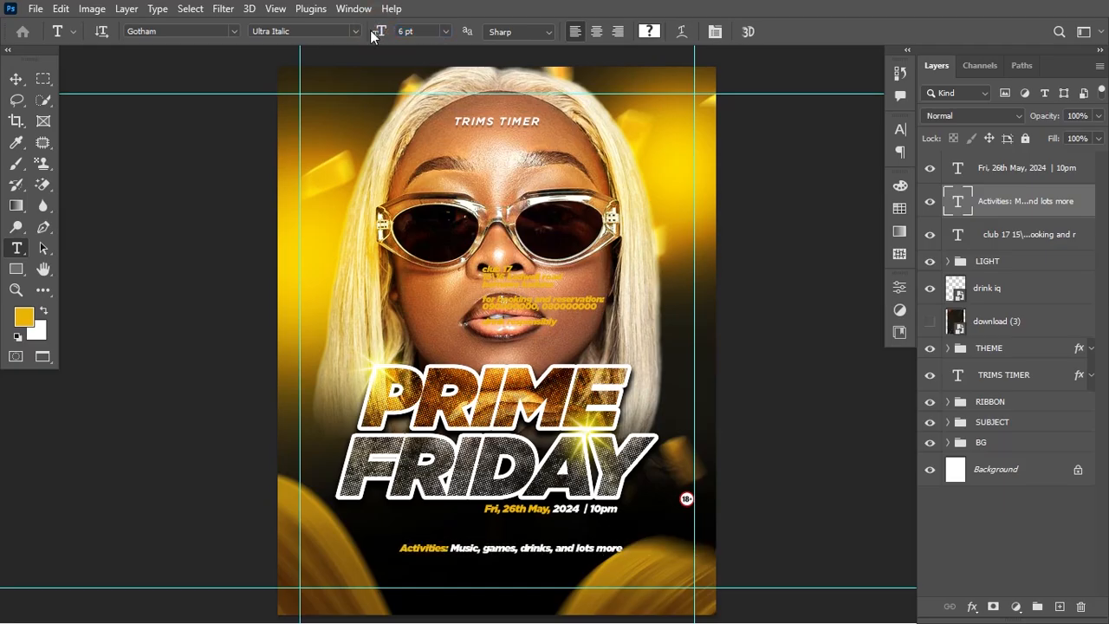
{"action": "key", "text": "ctrl+a"}
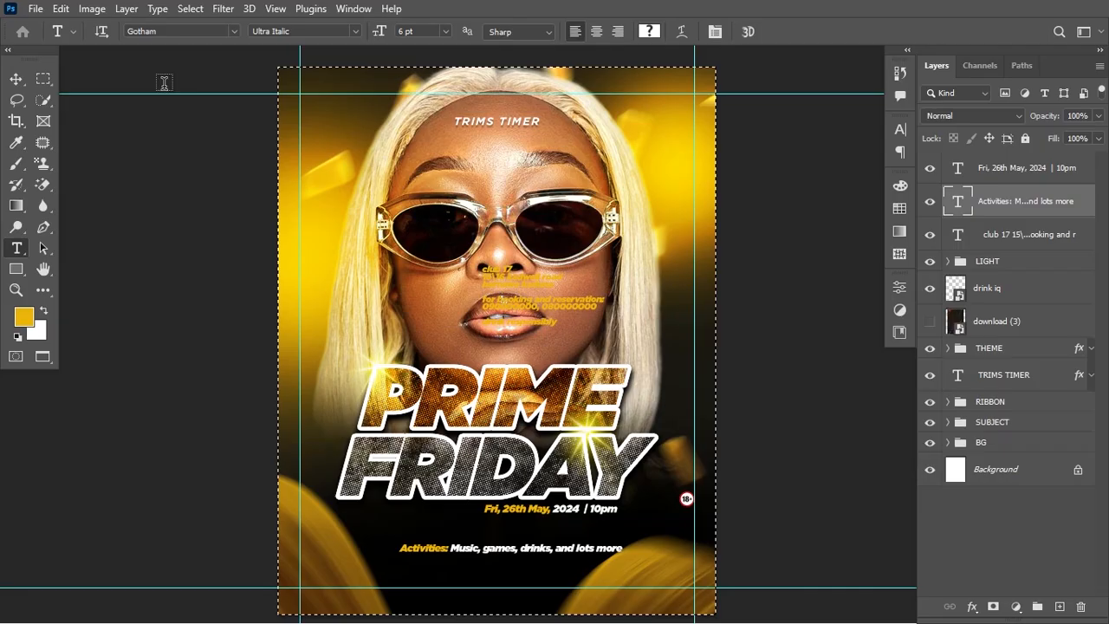
{"action": "left_click", "coordinate": [15, 79]}
{"action": "left_click", "coordinate": [370, 32]}
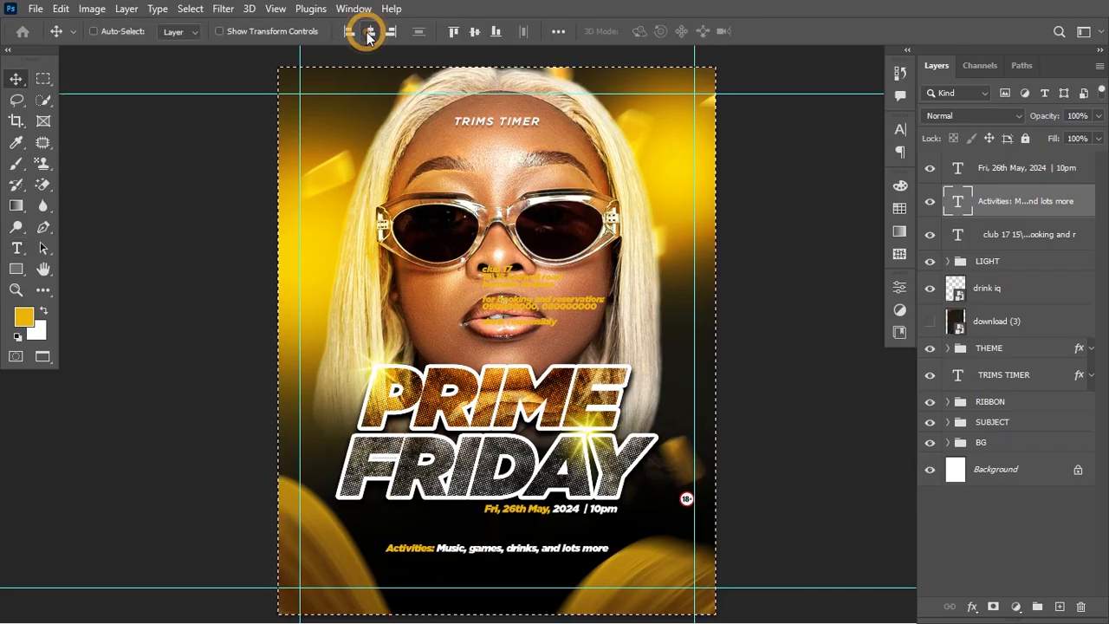
{"action": "key", "text": "ctrl+d"}
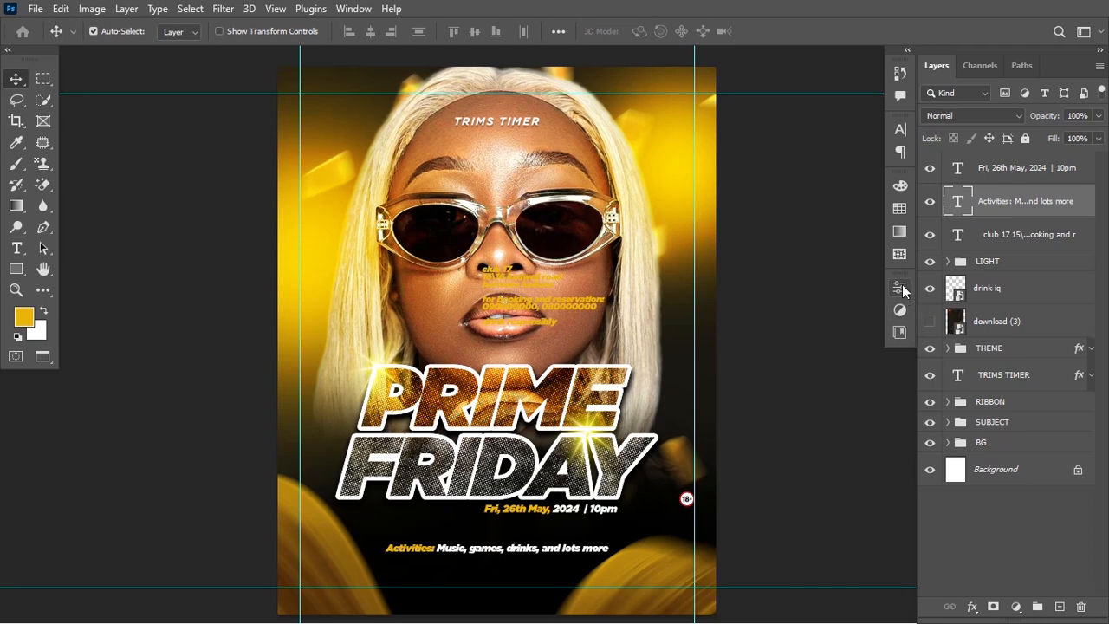
Set the tracking of the Activities line to 20
{"action": "left_click", "coordinate": [900, 130]}
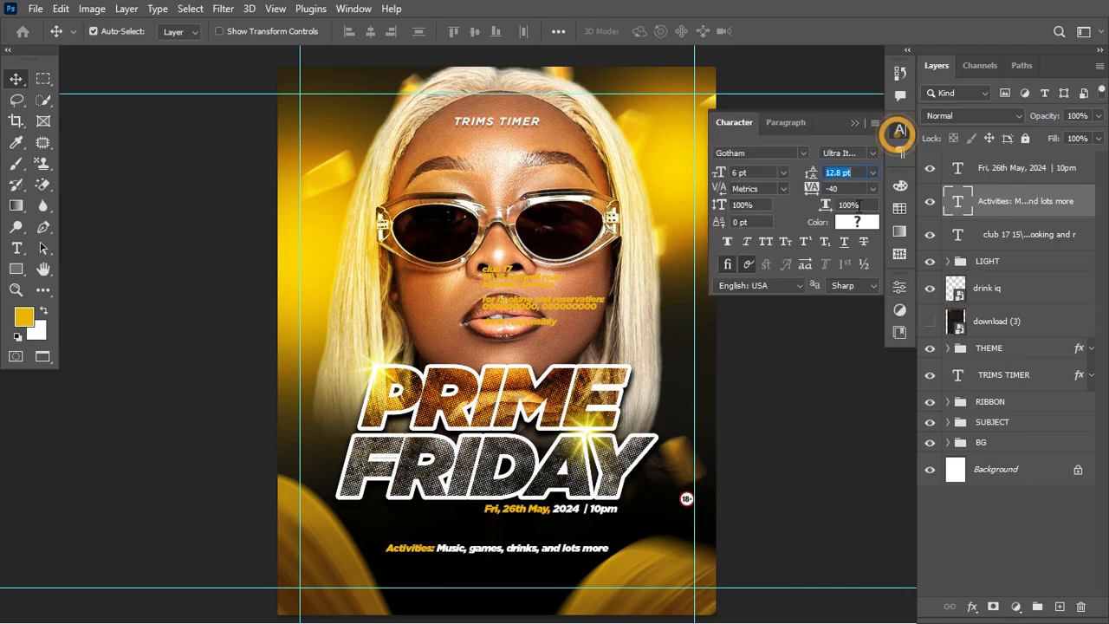
{"action": "left_click", "coordinate": [811, 188]}
{"action": "type", "text": "0"}
{"action": "key", "text": "Return"}
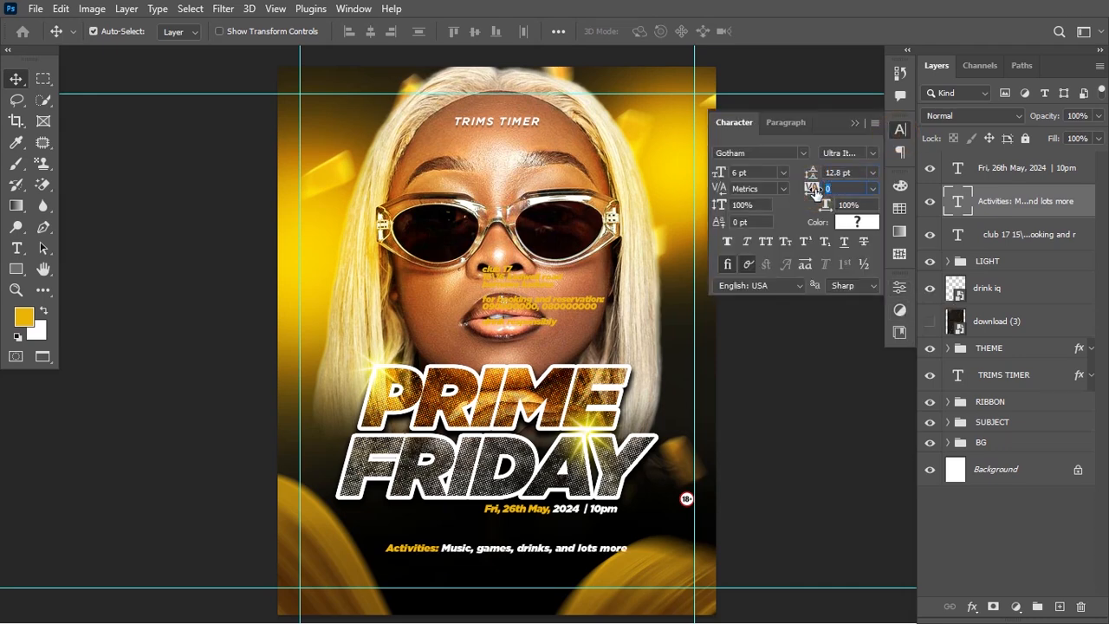
{"action": "type", "text": "20"}
{"action": "key", "text": "Return"}
{"action": "left_click", "coordinate": [813, 176]}
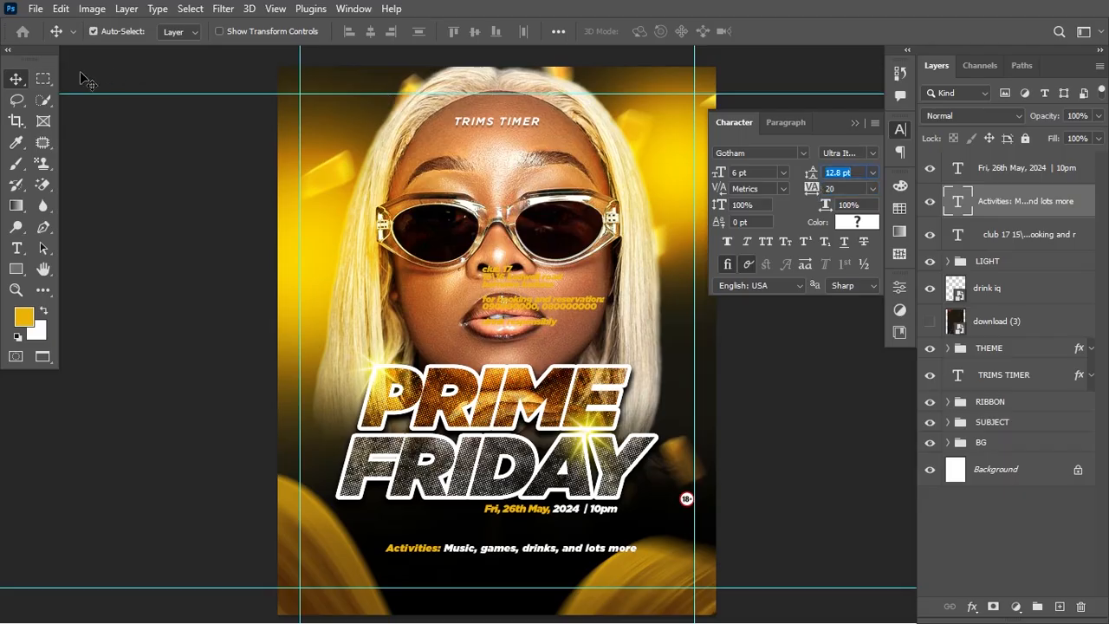
Re-centre the widened Activities line horizontally on the canvas and clear the selection
{"action": "left_click", "coordinate": [22, 85]}
{"action": "key", "text": "ctrl+a"}
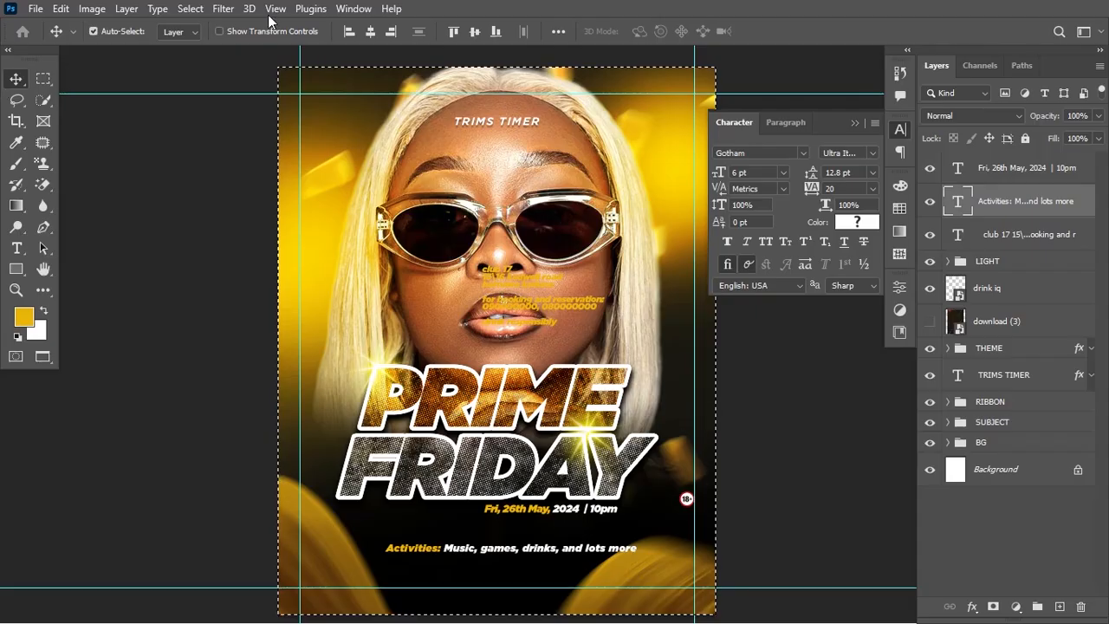
{"action": "left_click", "coordinate": [372, 32]}
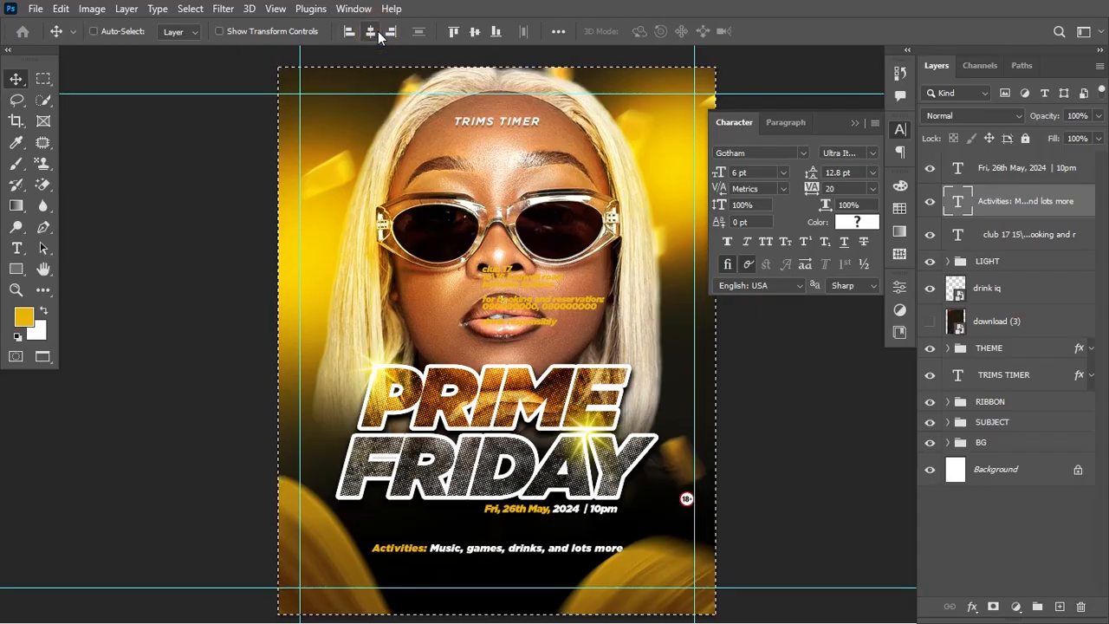
{"action": "key", "text": "ctrl+d"}
Nudge the Activities line upward, closer to the date line
{"action": "key", "text": "Up"}
{"action": "key", "text": "Up"}
{"action": "key", "text": "Up"}
{"action": "key", "text": "Up"}
{"action": "key", "text": "Up"}
{"action": "key", "text": "Up"}
{"action": "key", "text": "Up"}
{"action": "key", "text": "Up"}
{"action": "key", "text": "Up"}
{"action": "key", "text": "Up"}
{"action": "key", "text": "Up"}
{"action": "key", "text": "Up"}
{"action": "key", "text": "Up"}
{"action": "key", "text": "Up"}
{"action": "key", "text": "Up"}
{"action": "key", "text": "Up"}
{"action": "key", "text": "Up"}
{"action": "key", "text": "Up"}
{"action": "key", "text": "Up"}
{"action": "key", "text": "Up"}
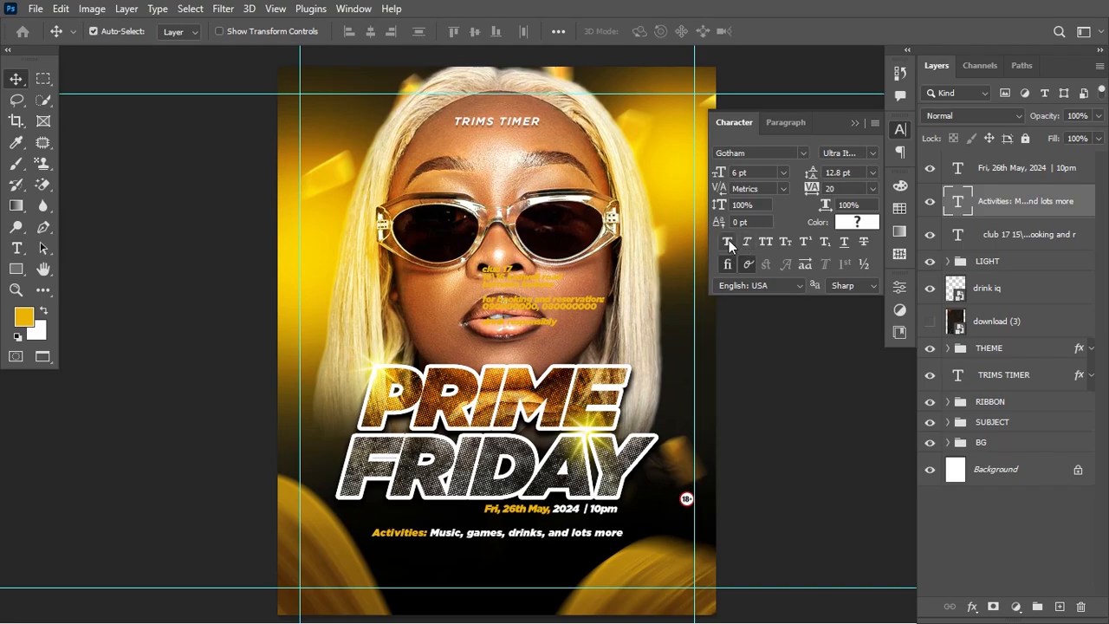
Set the Activities line in all caps, re-centre it horizontally on the canvas and clear the selection
{"action": "left_click", "coordinate": [763, 240]}
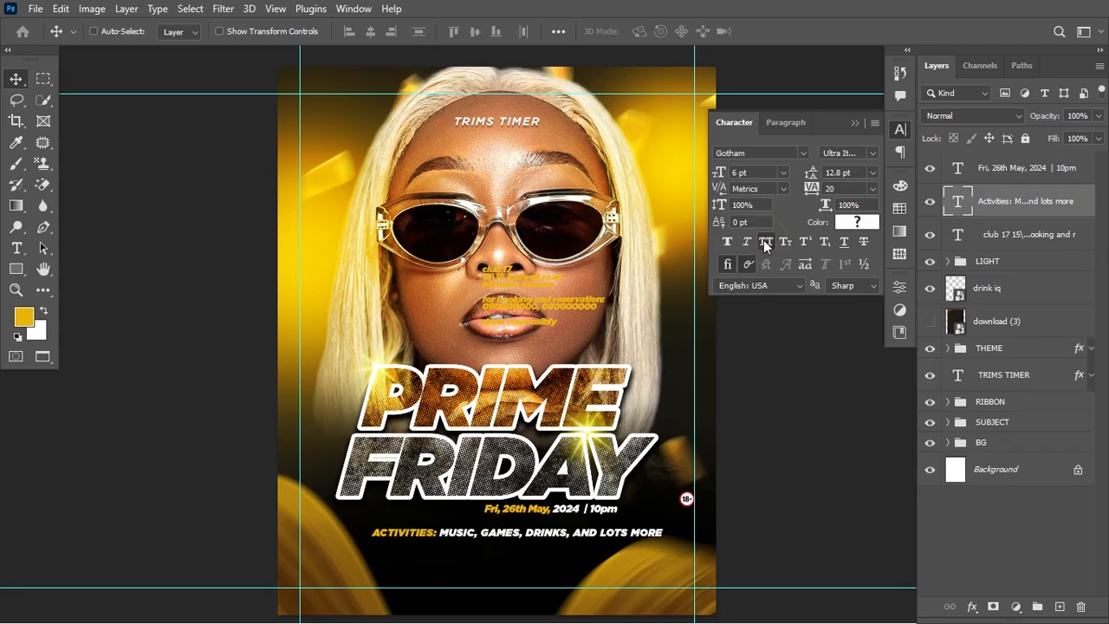
{"action": "key", "text": "ctrl+a"}
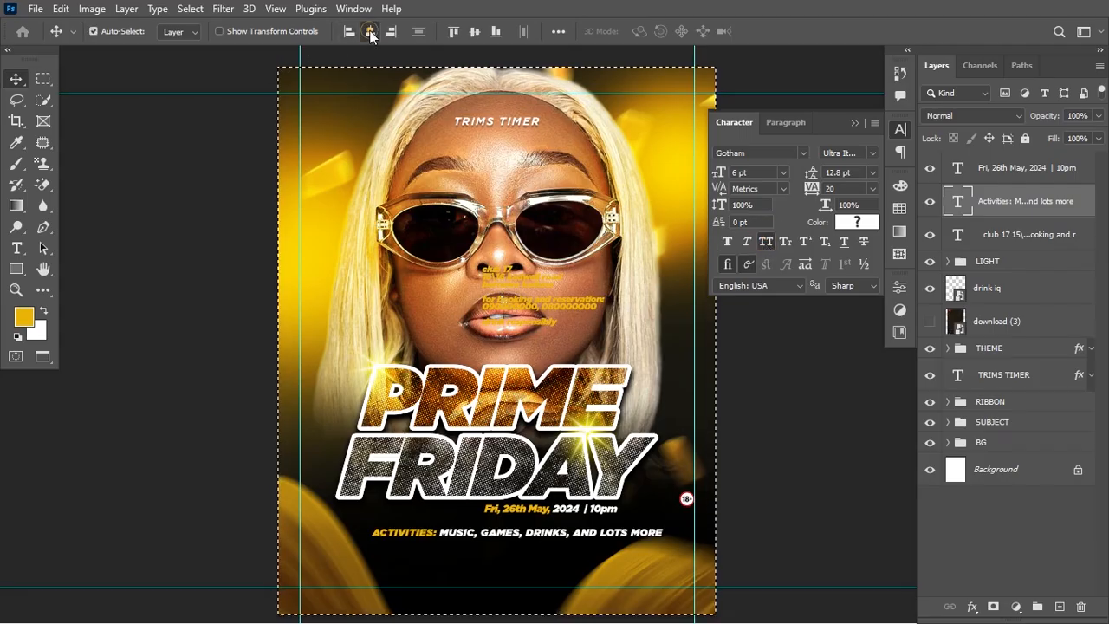
{"action": "left_click", "coordinate": [369, 31]}
{"action": "key", "text": "ctrl+d"}
Scale the Activities line down around its centre to a font size of about 4.68 pt
{"action": "key", "text": "ctrl+t"}
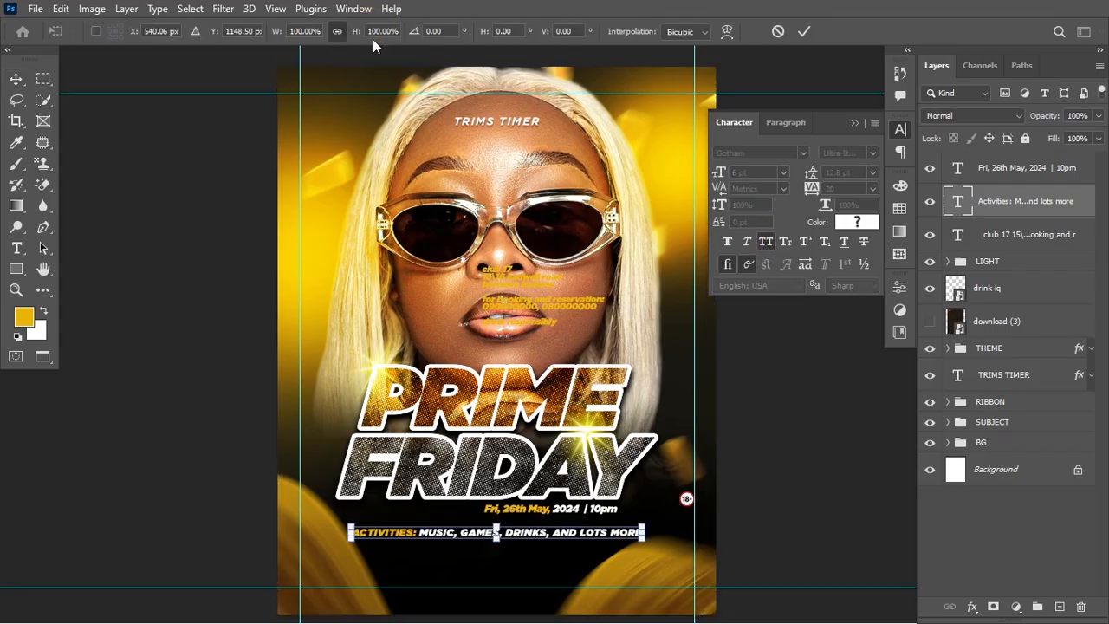
{"action": "left_click_drag", "start_coordinate": [644, 539], "coordinate": [617, 540]}
{"action": "key", "text": "Return"}
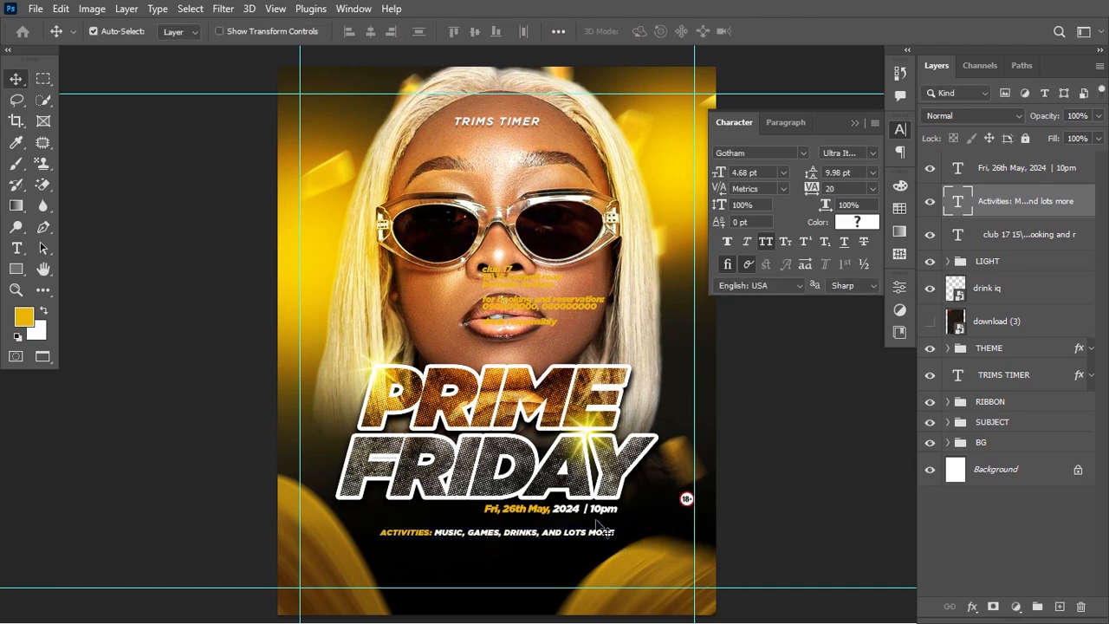
Set the date line in all caps and scale it down to a font size of about 5.69 pt
{"action": "left_click", "coordinate": [604, 515]}
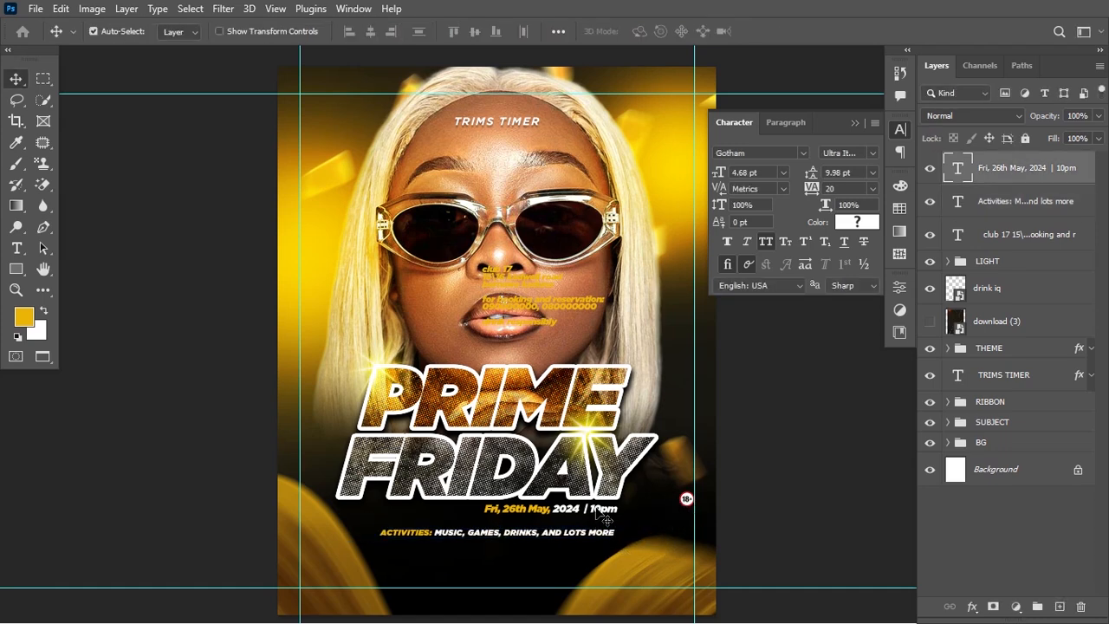
{"action": "left_click", "coordinate": [767, 241]}
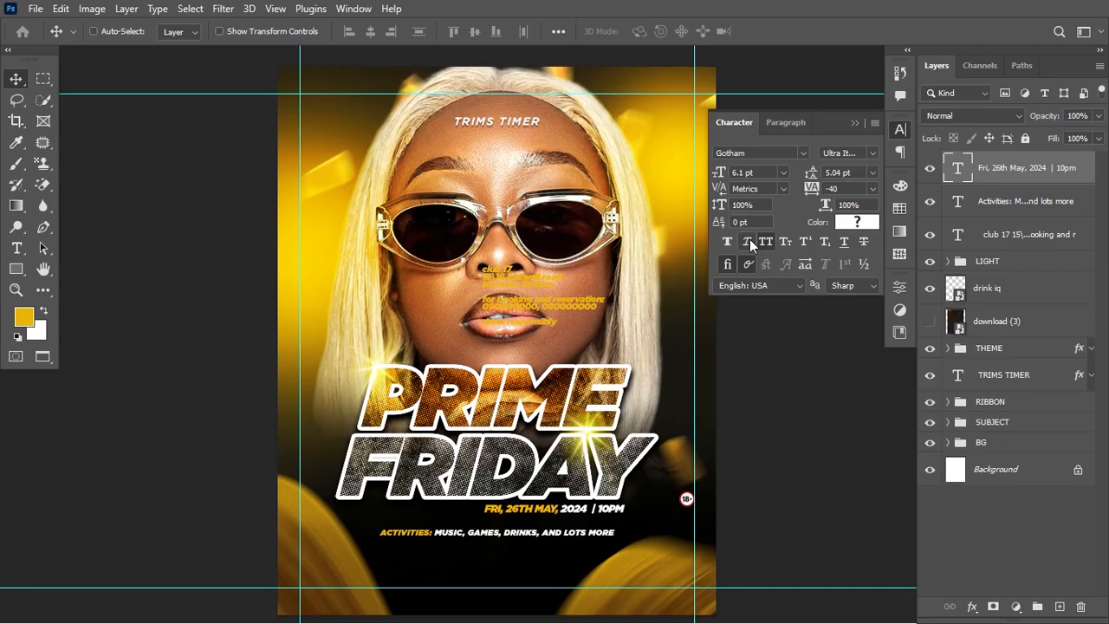
{"action": "key", "text": "ctrl+t"}
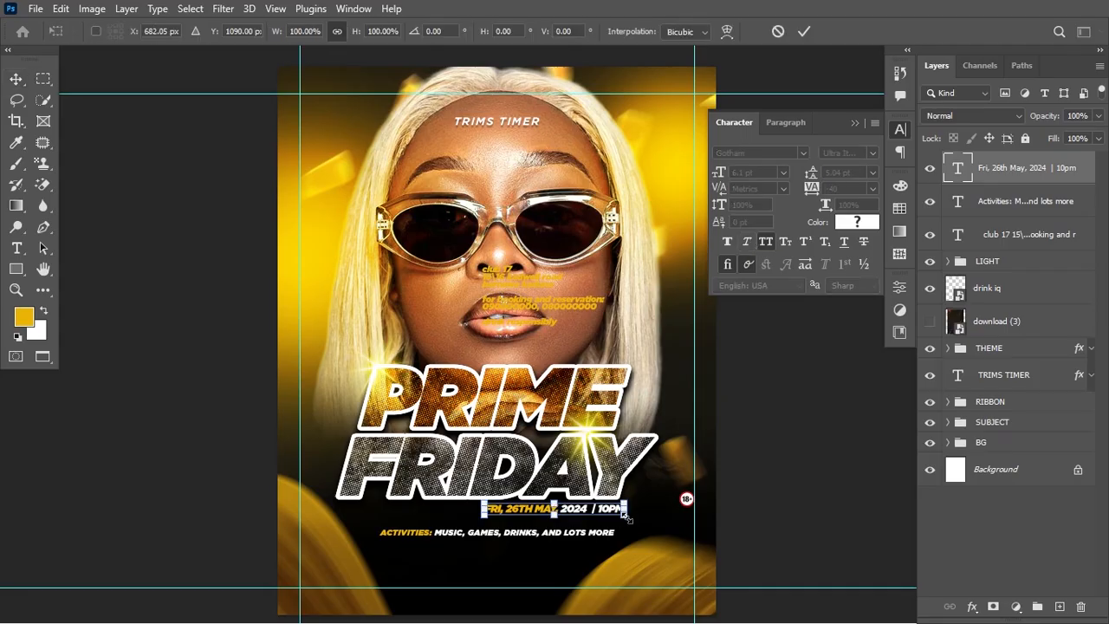
{"action": "mouse_move", "coordinate": [629, 518]}
{"action": "left_mouse_down"}
{"action": "mouse_move", "coordinate": [643, 520]}
{"action": "mouse_move", "coordinate": [618, 521]}
{"action": "left_mouse_up"}
{"action": "key", "text": "Return"}
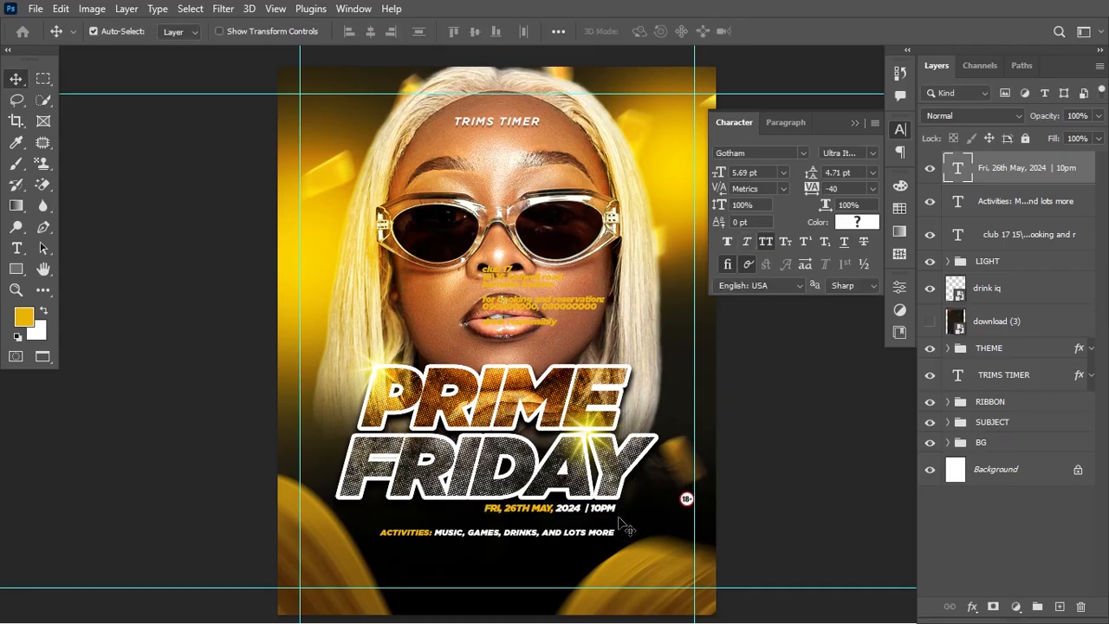
Nudge the date line slightly right and up beneath the FRIDAY title
{"action": "key", "text": "Right"}
{"action": "key", "text": "Right"}
{"action": "key", "text": "Right"}
{"action": "key", "text": "Up"}
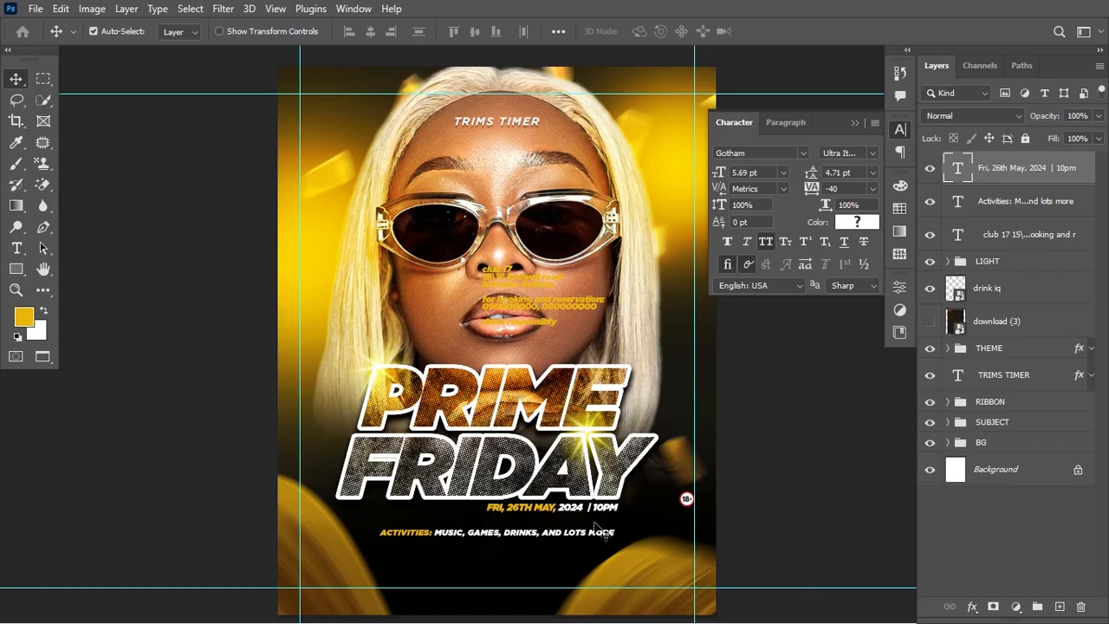
Move the gold ribbon in the flyer's lower-left corner further down
{"action": "left_click", "coordinate": [291, 544]}
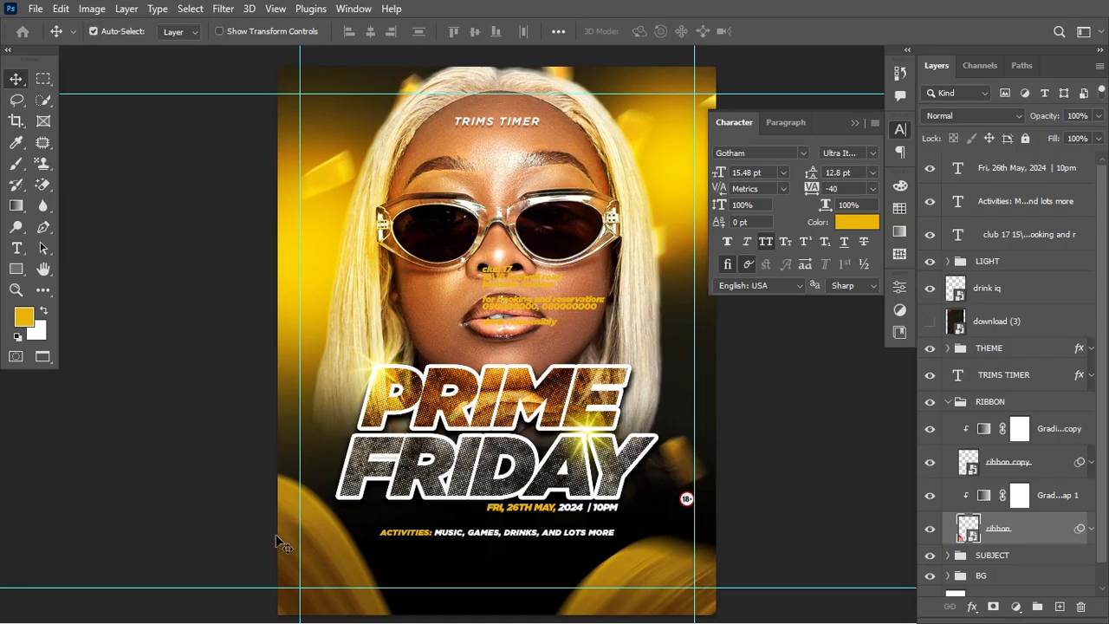
{"action": "left_click_drag", "start_coordinate": [285, 530], "coordinate": [284, 573]}
{"action": "left_click", "coordinate": [285, 570]}
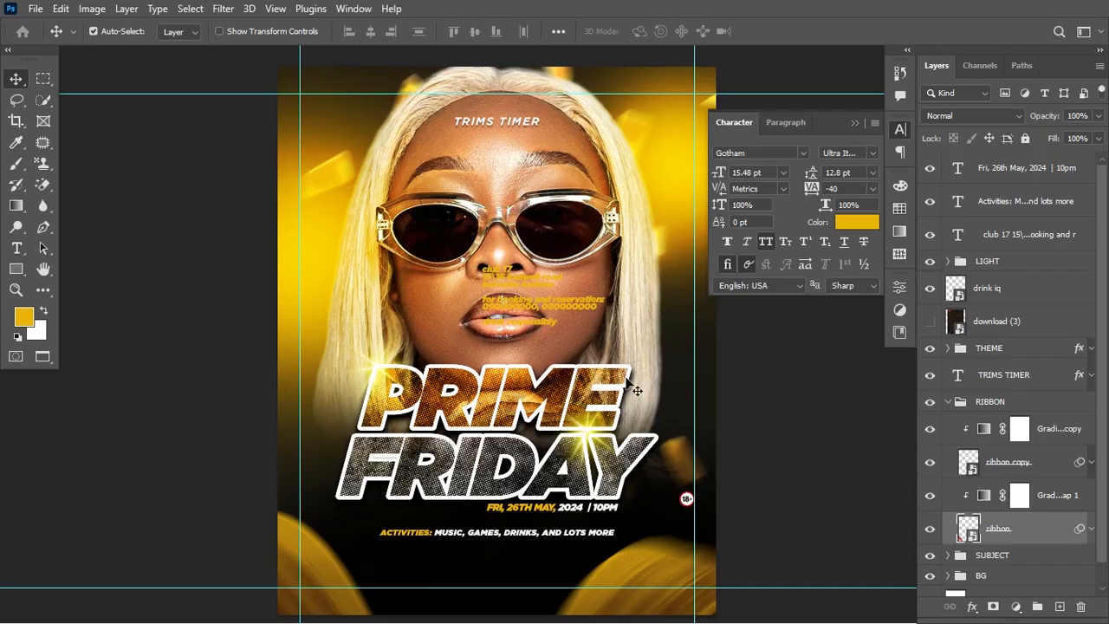
Cut the club 17 name and address lines from the details text and paste them into a new text layer below the Activities line
{"action": "key", "text": "t"}
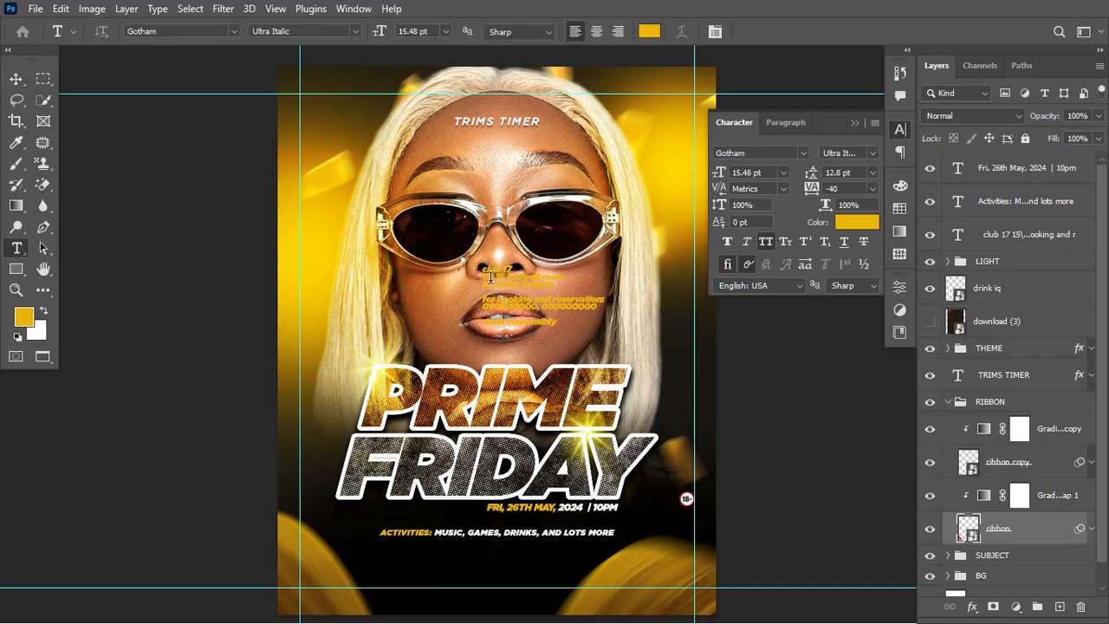
{"action": "mouse_move", "coordinate": [483, 270]}
{"action": "left_mouse_down"}
{"action": "mouse_move", "coordinate": [555, 279]}
{"action": "mouse_move", "coordinate": [567, 293]}
{"action": "mouse_move", "coordinate": [481, 262]}
{"action": "left_mouse_up"}
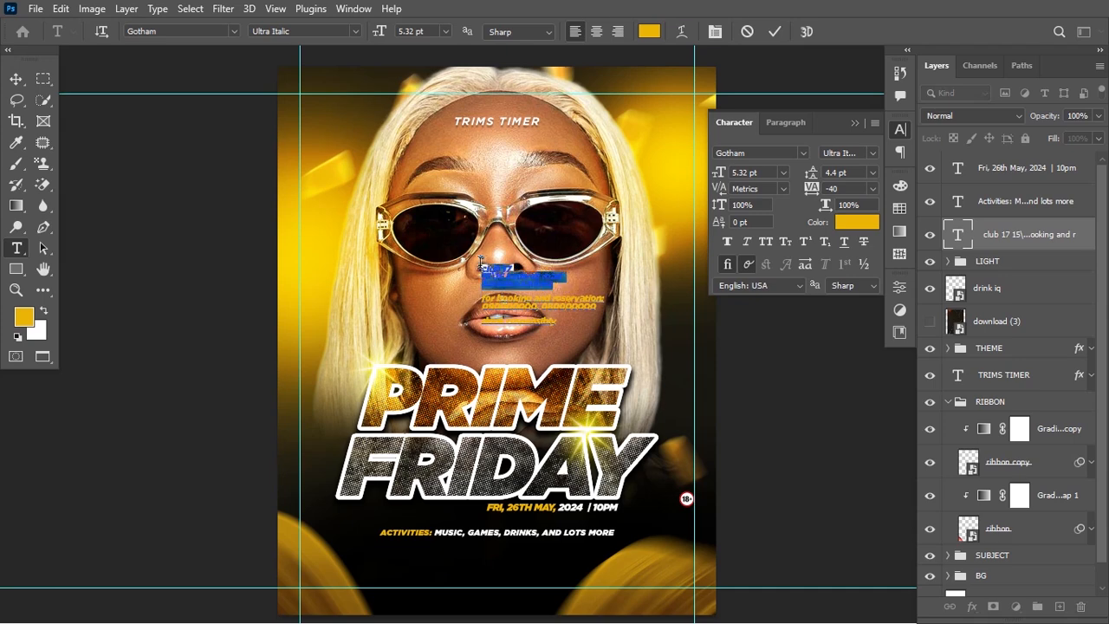
{"action": "key", "text": "ctrl+x"}
{"action": "key", "text": "ctrl+Return"}
{"action": "left_click", "coordinate": [402, 558]}
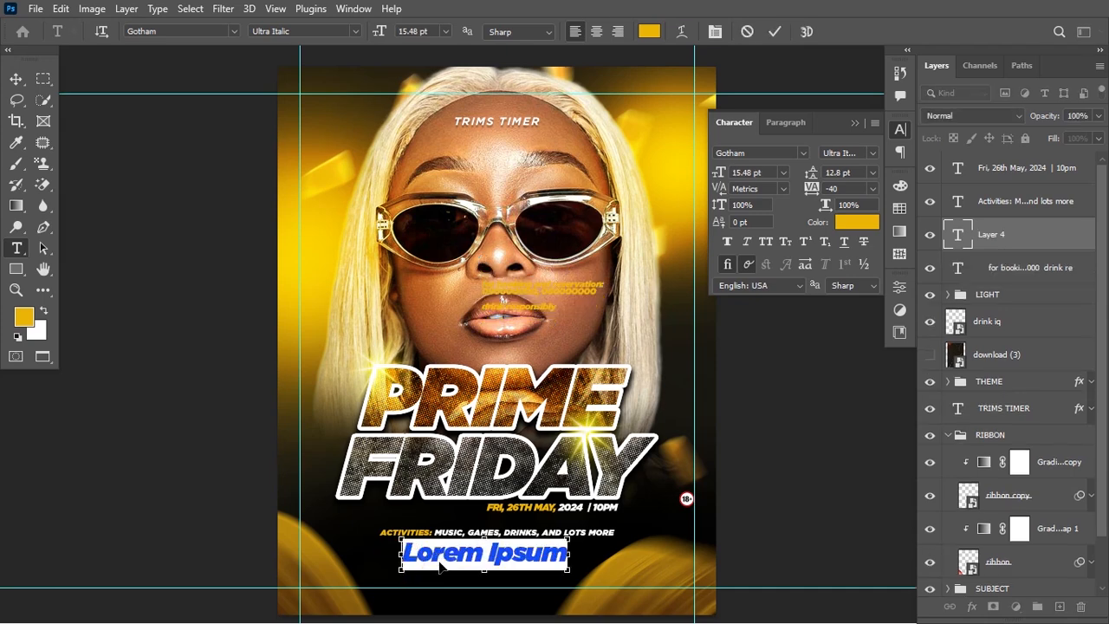
{"action": "key", "text": "ctrl+v"}
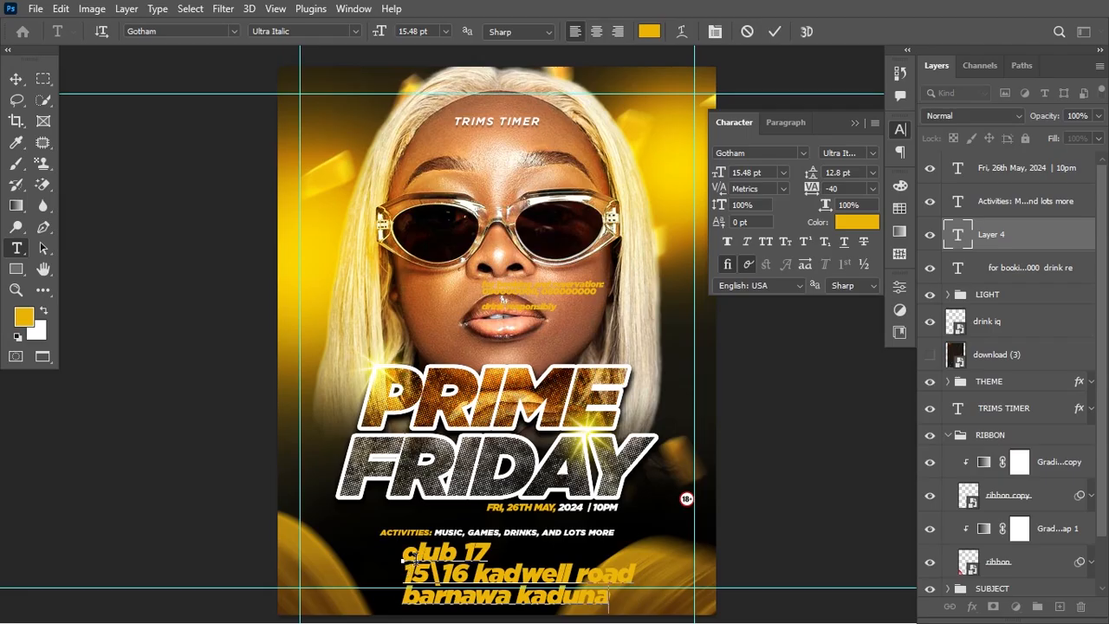
Set the two address lines under club 17 to a 6 pt font size with 7 pt leading
{"action": "left_click_drag", "start_coordinate": [403, 561], "coordinate": [710, 575]}
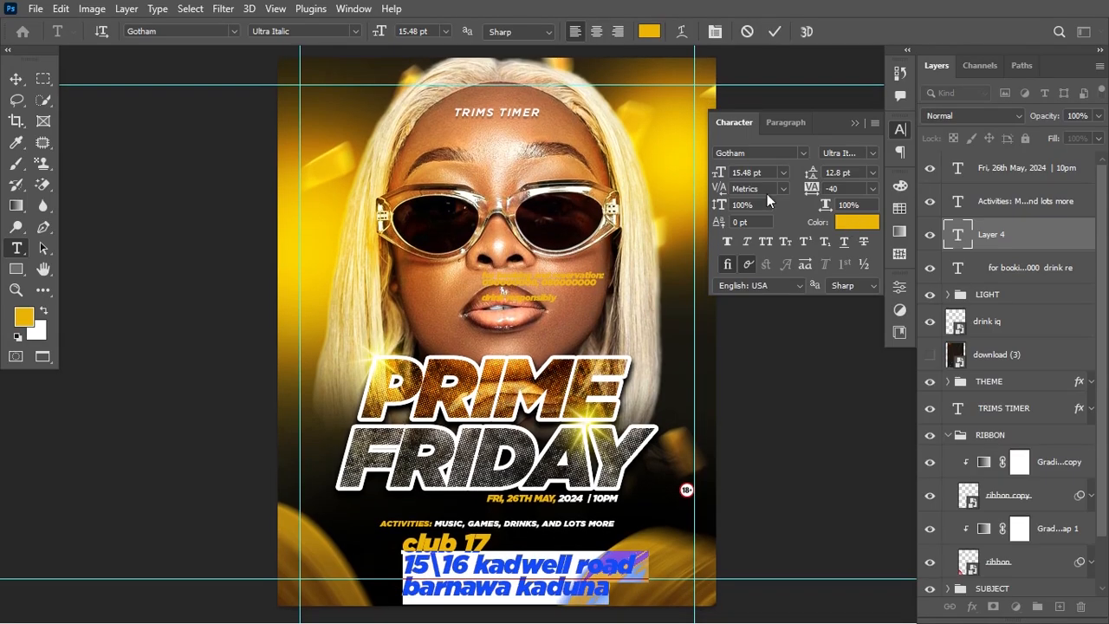
{"action": "left_click_drag", "start_coordinate": [726, 179], "coordinate": [724, 177]}
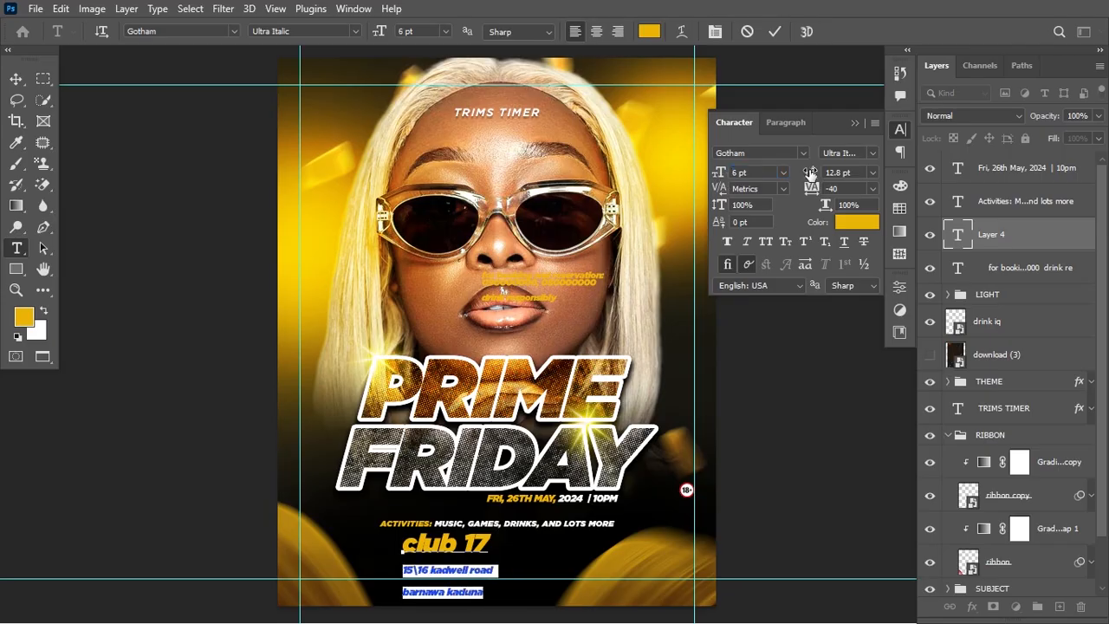
{"action": "left_click_drag", "start_coordinate": [811, 172], "coordinate": [807, 173]}
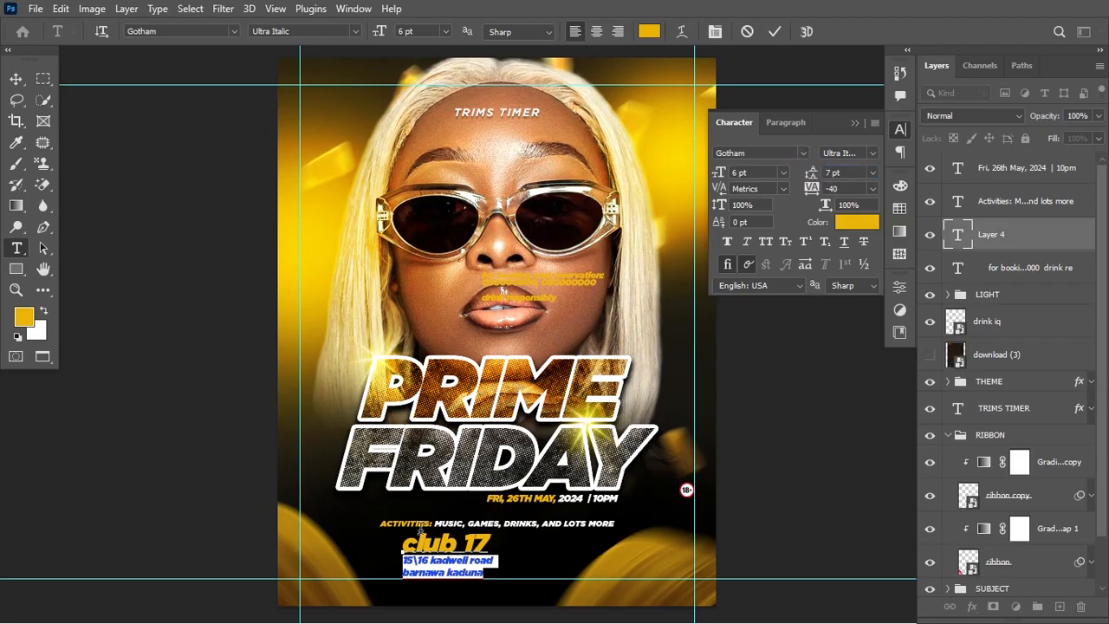
Colour the club 17 text white (ffffff) and commit the text edit
{"action": "left_click_drag", "start_coordinate": [404, 542], "coordinate": [522, 539]}
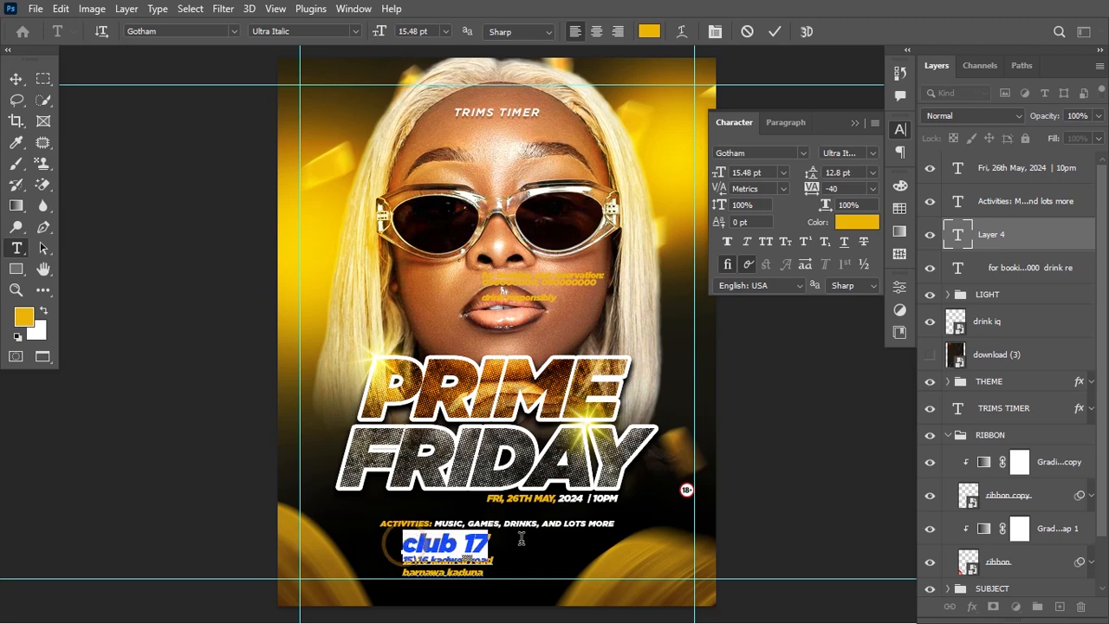
{"action": "left_click", "coordinate": [648, 32]}
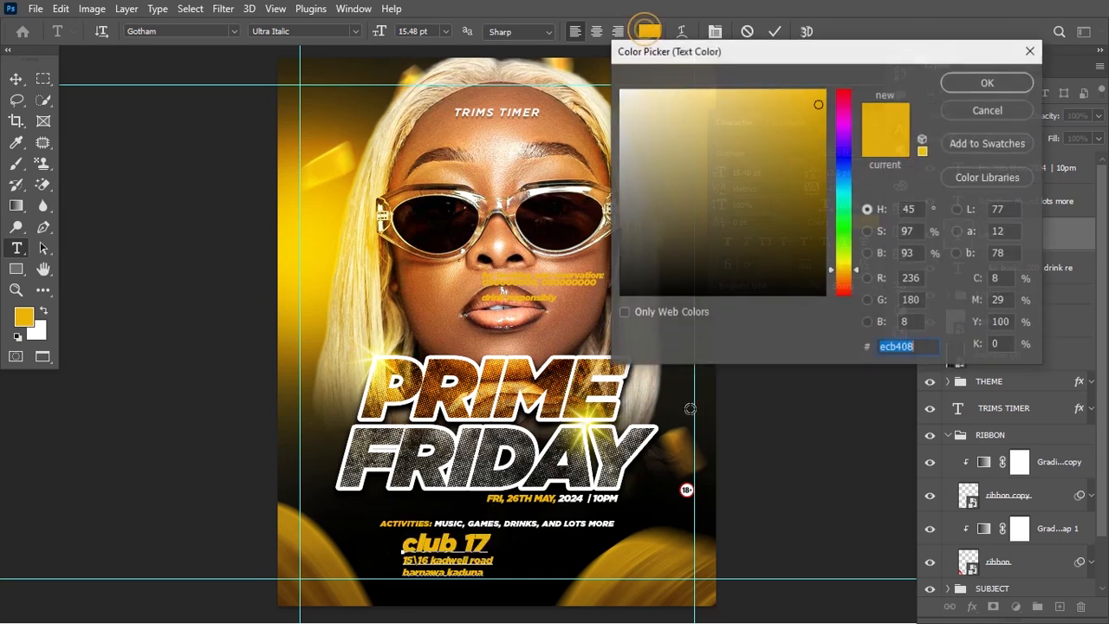
{"action": "left_click", "coordinate": [635, 102]}
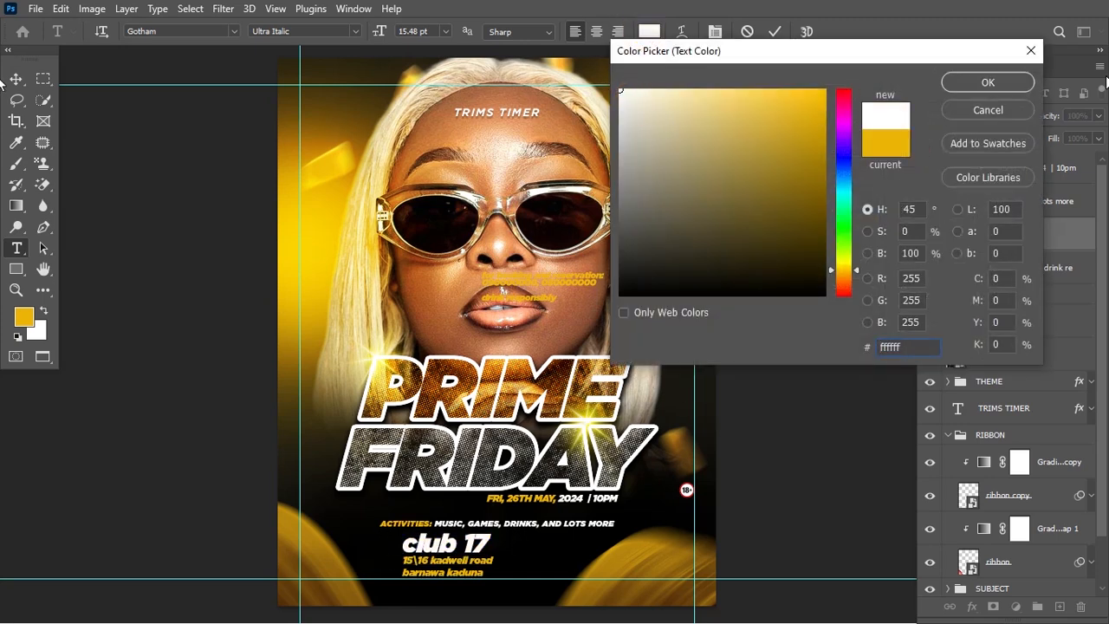
{"action": "left_click", "coordinate": [1003, 81]}
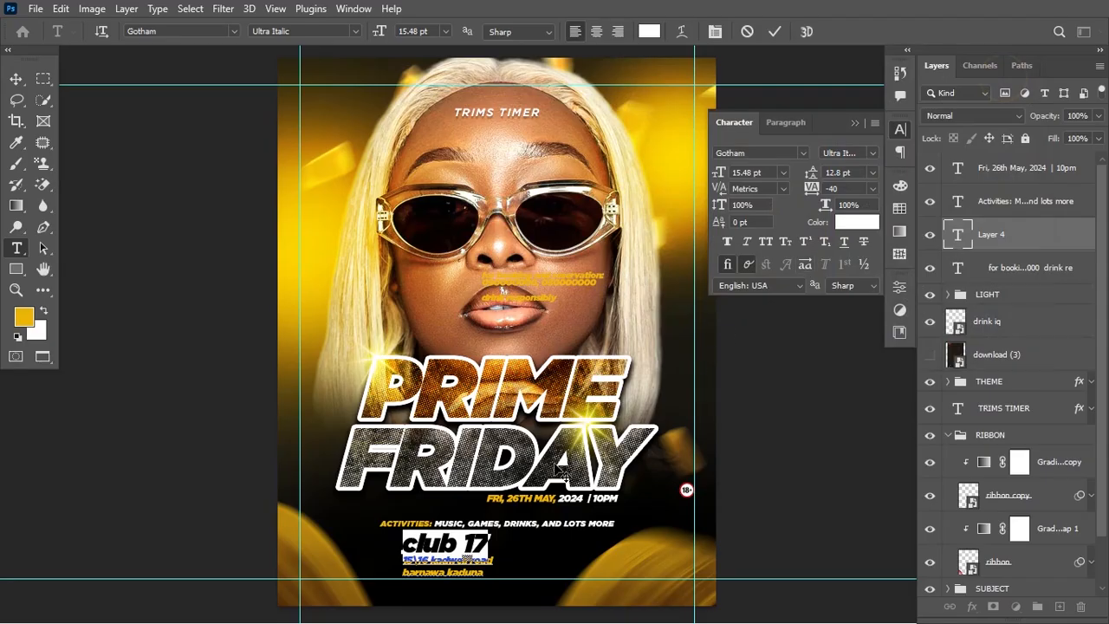
{"action": "left_click", "coordinate": [774, 31]}
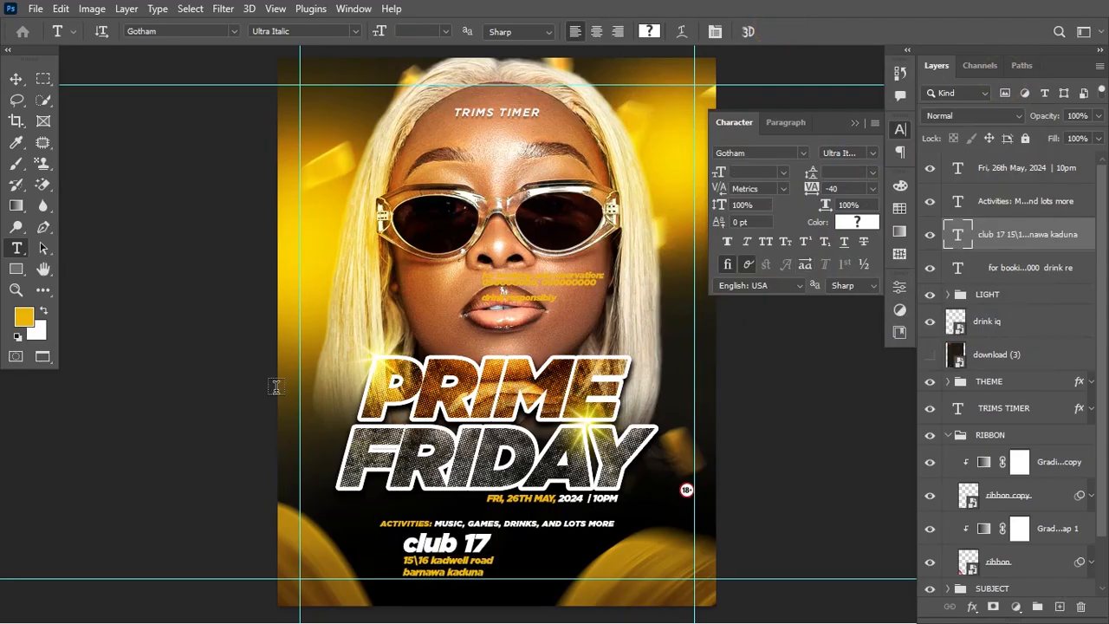
Move the club 17 venue block to the flyer's lower left and scale it down to about 72%
{"action": "key", "text": "v"}
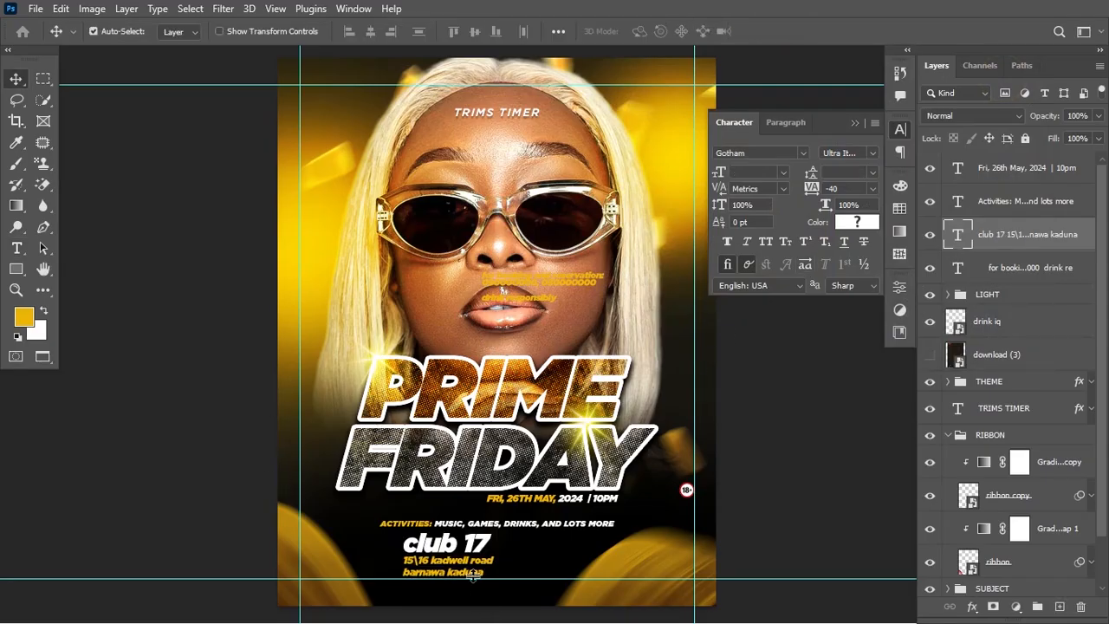
{"action": "left_click_drag", "start_coordinate": [479, 561], "coordinate": [386, 548]}
{"action": "key", "text": "ctrl+t"}
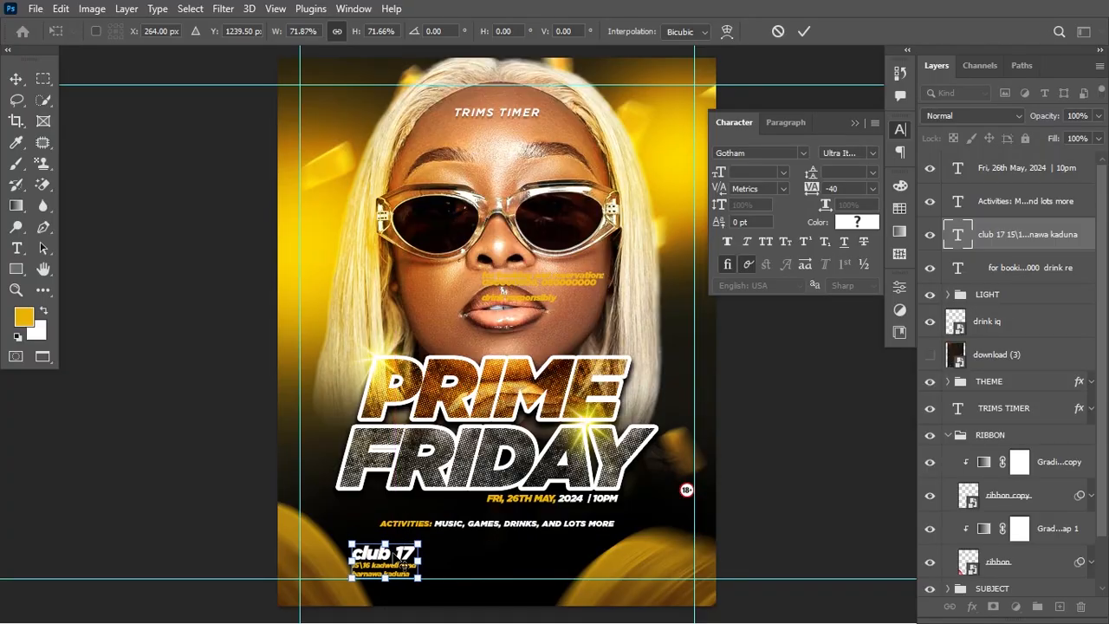
{"action": "key", "text": "Return"}
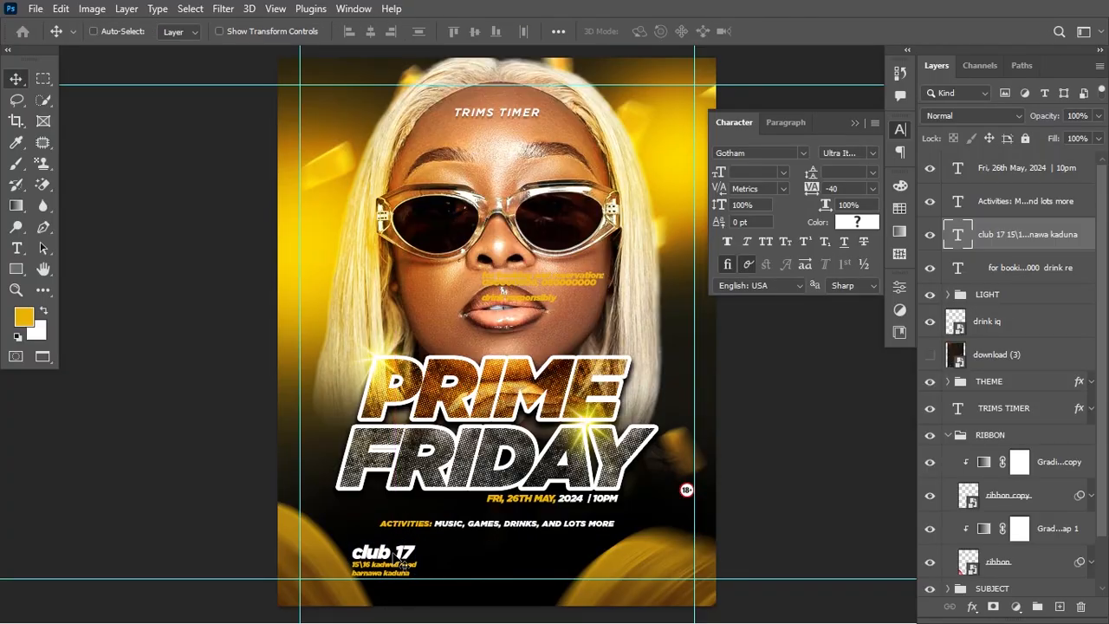
Enlarge the club 17 venue block slightly in two passes, nudging it down in between
{"action": "key", "text": "ctrl+t"}
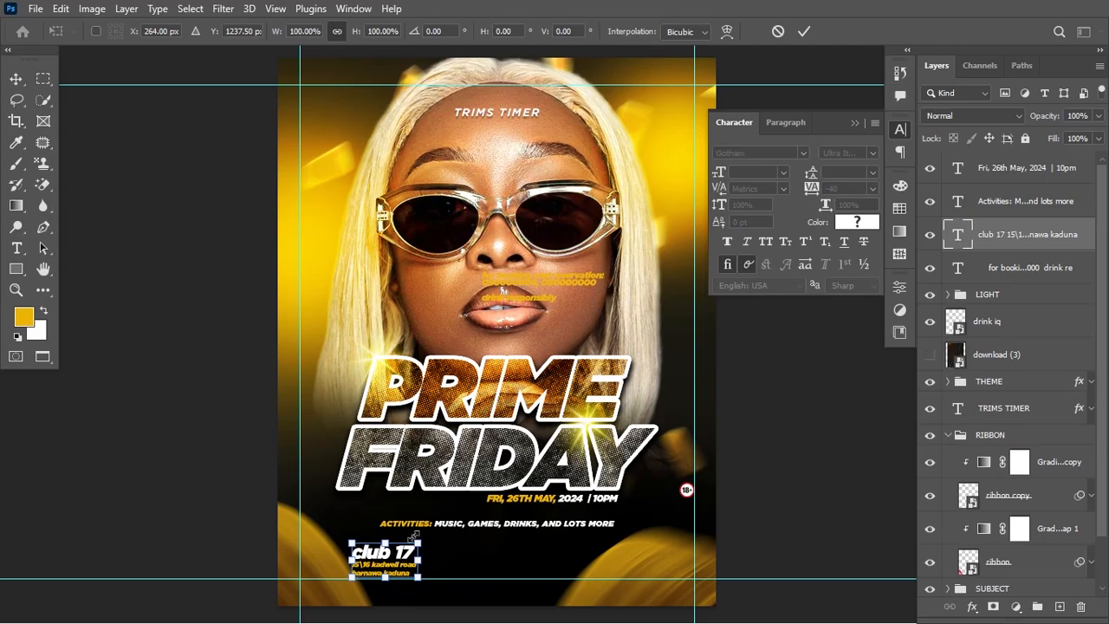
{"action": "mouse_move", "coordinate": [415, 539]}
{"action": "left_mouse_down"}
{"action": "mouse_move", "coordinate": [438, 516]}
{"action": "mouse_move", "coordinate": [422, 539]}
{"action": "left_mouse_up"}
{"action": "key", "text": "Return"}
{"action": "key", "text": "Down"}
{"action": "key", "text": "Down"}
{"action": "key", "text": "Down"}
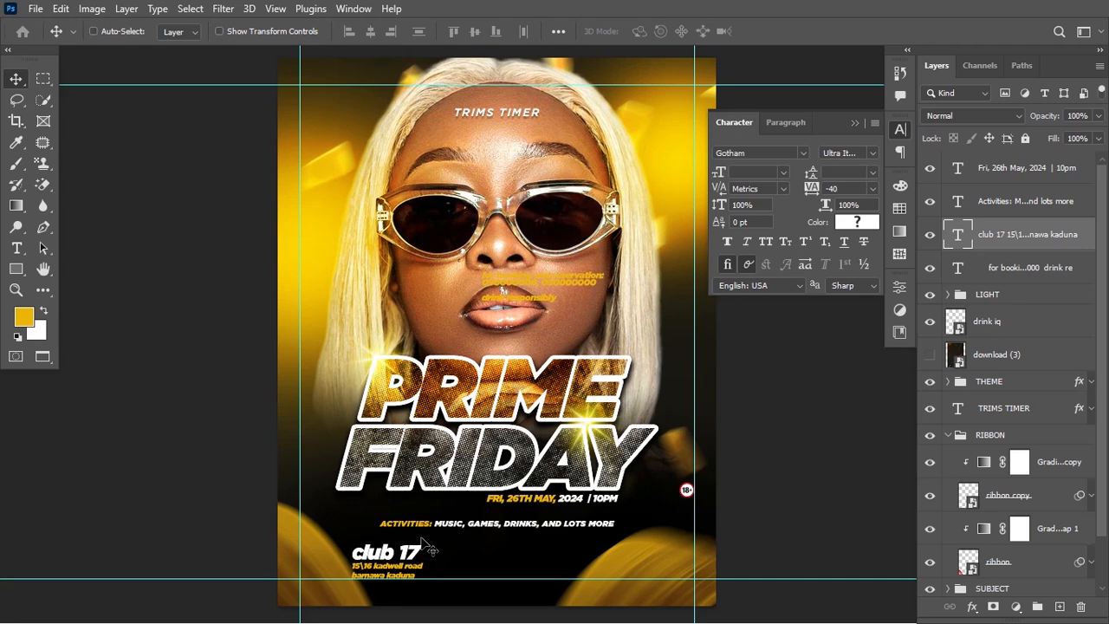
{"action": "key", "text": "ctrl+t"}
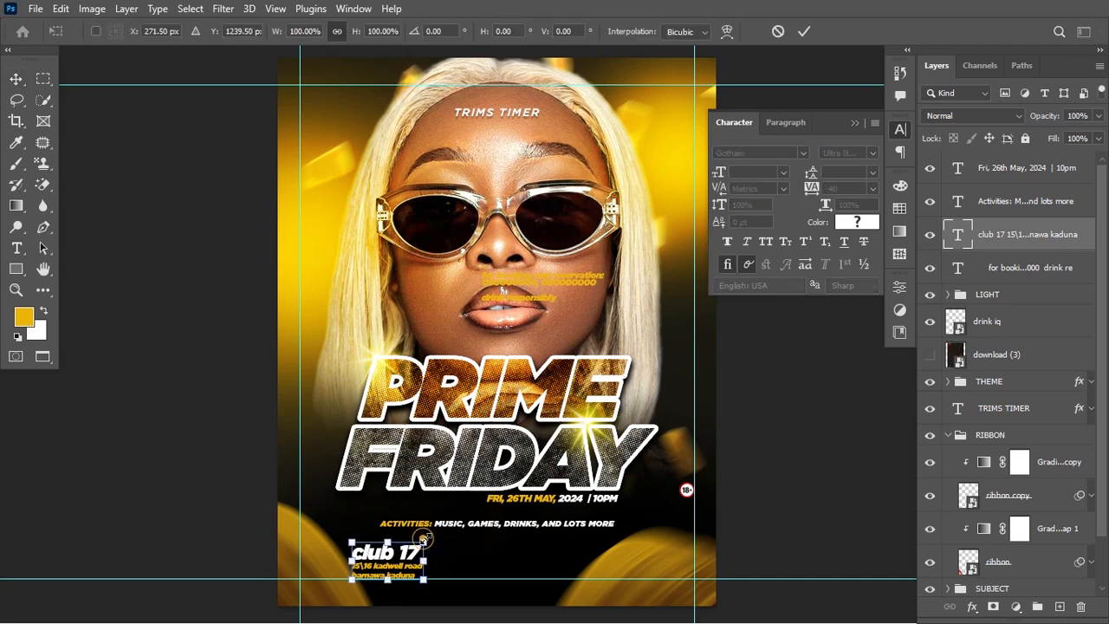
{"action": "left_click_drag", "start_coordinate": [424, 541], "coordinate": [430, 536]}
{"action": "key", "text": "Return"}
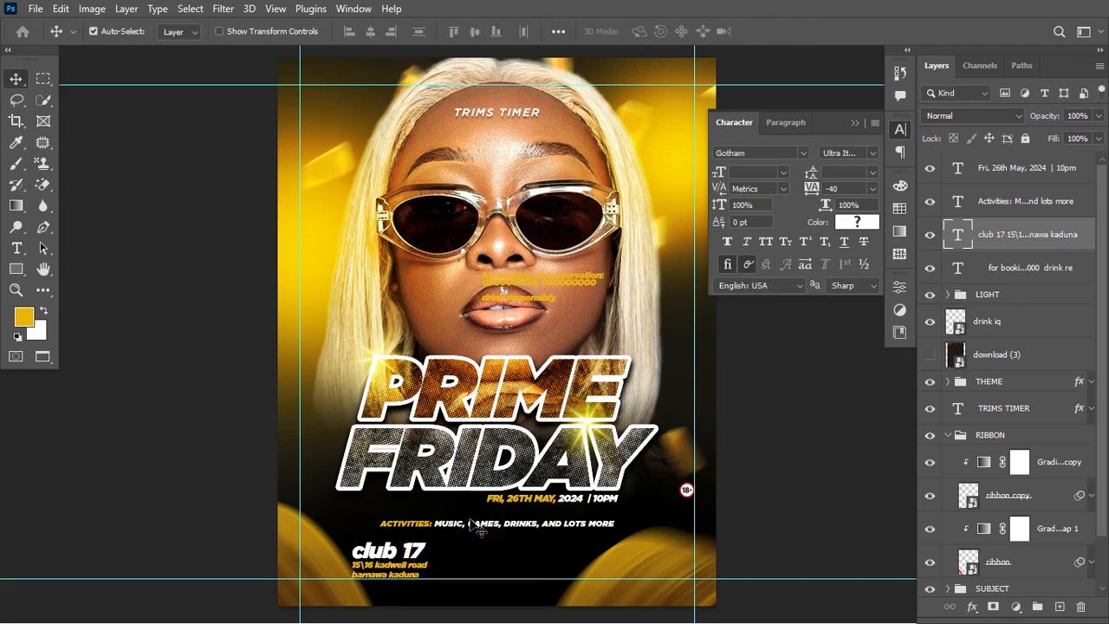
Nudge the Activities line up three steps, away from the venue block
{"action": "left_click", "coordinate": [475, 527]}
{"action": "key", "text": "Up"}
{"action": "key", "text": "Up"}
{"action": "key", "text": "Up"}
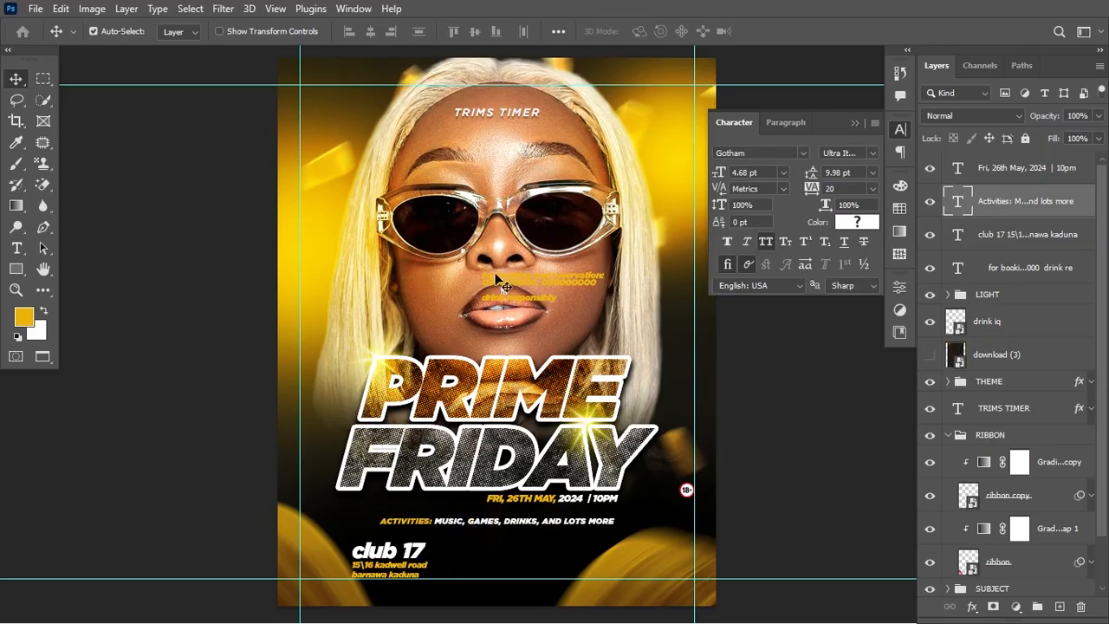
Move the booking and reservation lines out of the details text into a new text layer beside the venue block
{"action": "key", "text": "t"}
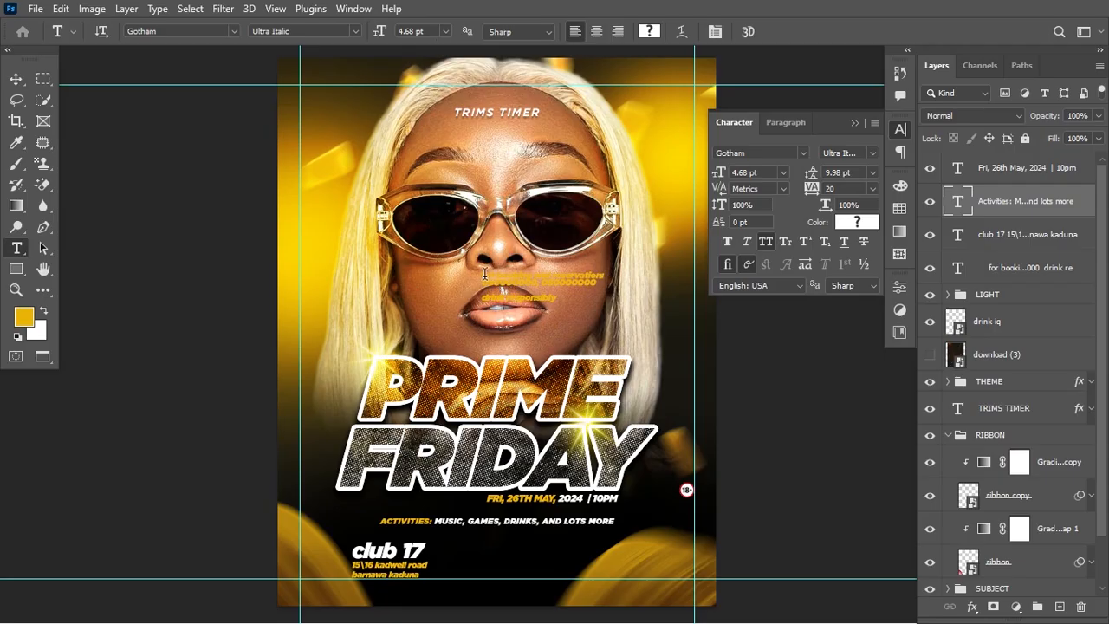
{"action": "mouse_move", "coordinate": [485, 274]}
{"action": "left_mouse_down"}
{"action": "mouse_move", "coordinate": [584, 282]}
{"action": "mouse_move", "coordinate": [543, 297]}
{"action": "mouse_move", "coordinate": [604, 290]}
{"action": "mouse_move", "coordinate": [475, 272]}
{"action": "left_mouse_up"}
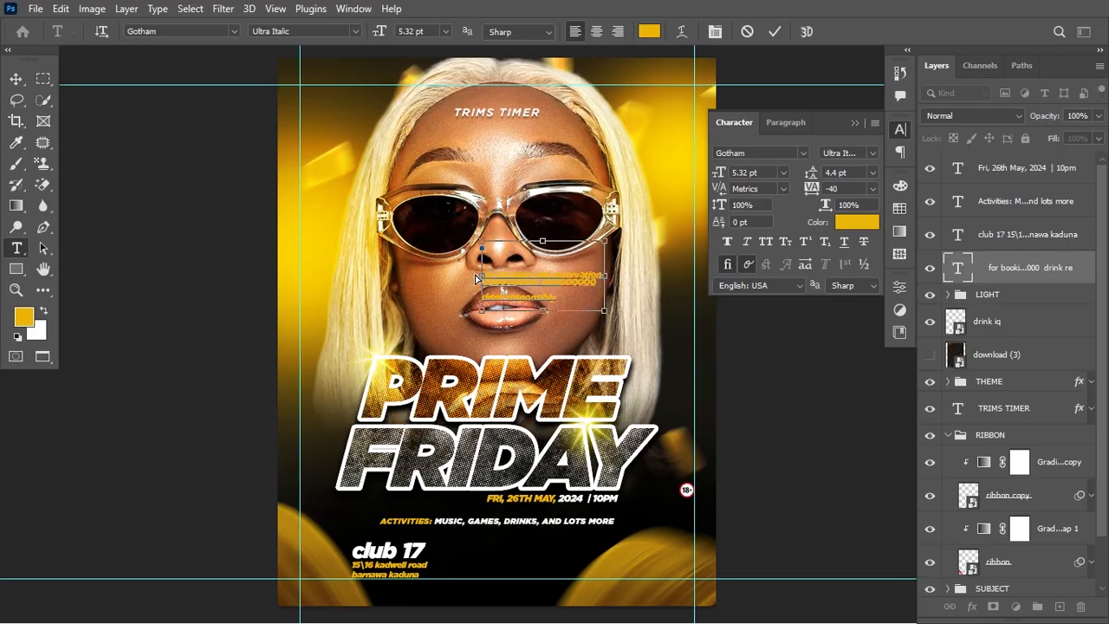
{"action": "key", "text": "BackSpace"}
{"action": "key", "text": "ctrl+Return"}
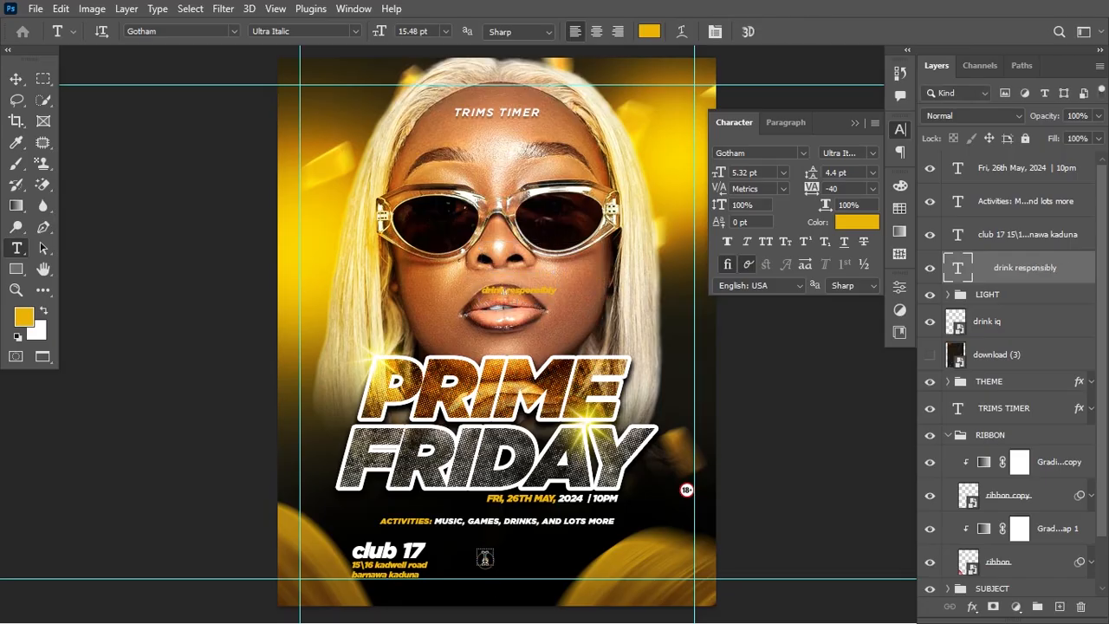
{"action": "left_click", "coordinate": [486, 559]}
{"action": "key", "text": "ctrl+v"}
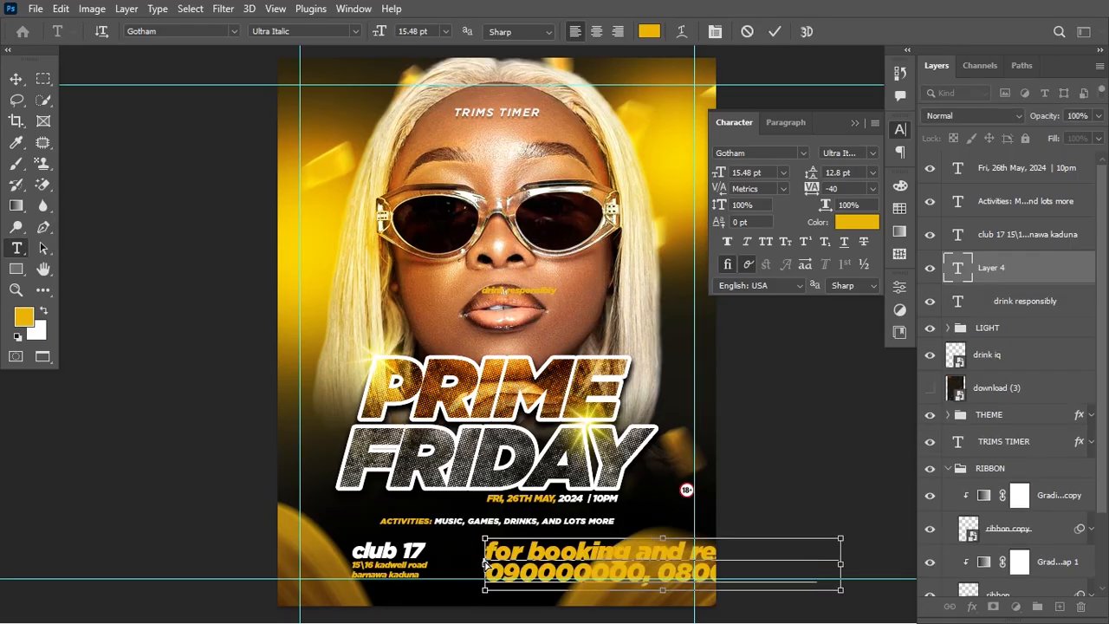
Set the booking and reservation block in all caps and colour its phone number line white
{"action": "key", "text": "ctrl+Return"}
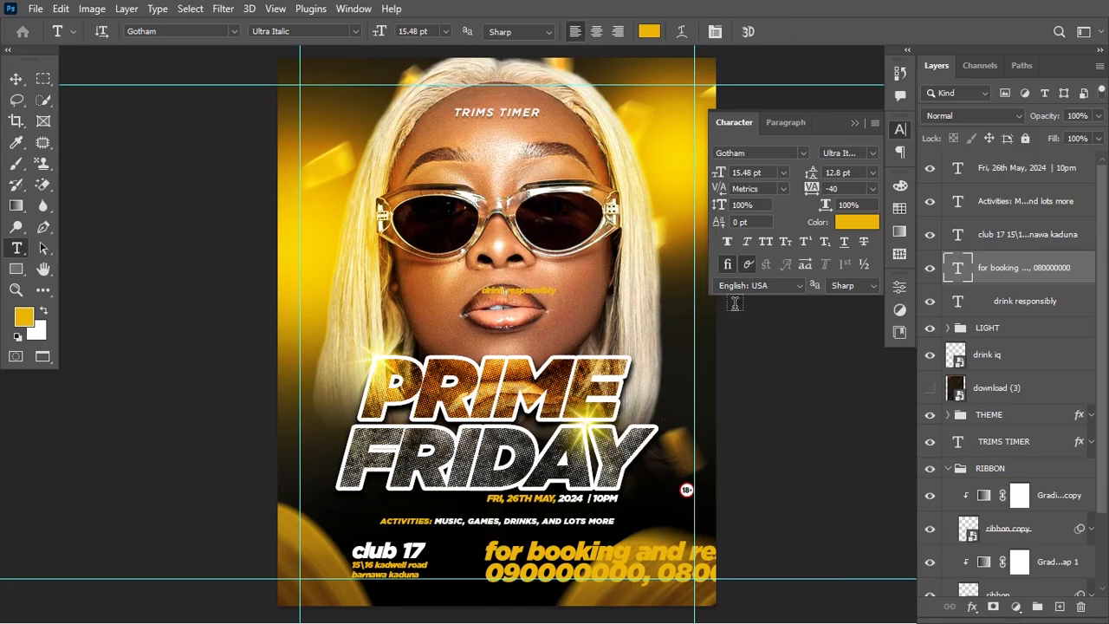
{"action": "left_click", "coordinate": [766, 242]}
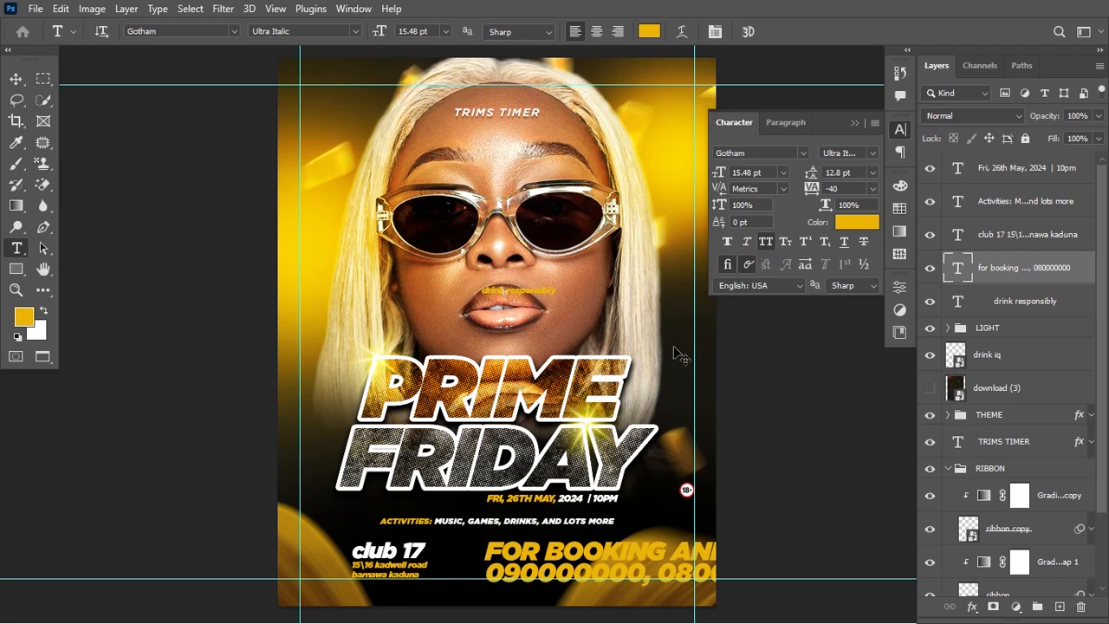
{"action": "left_click", "coordinate": [491, 572]}
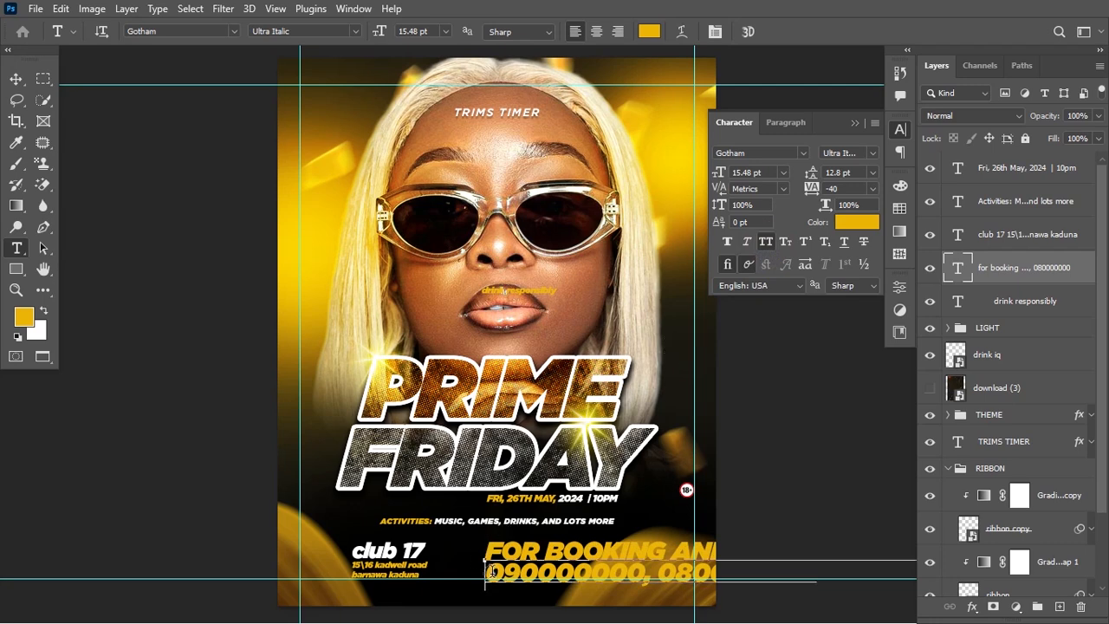
{"action": "triple_click", "coordinate": [492, 572]}
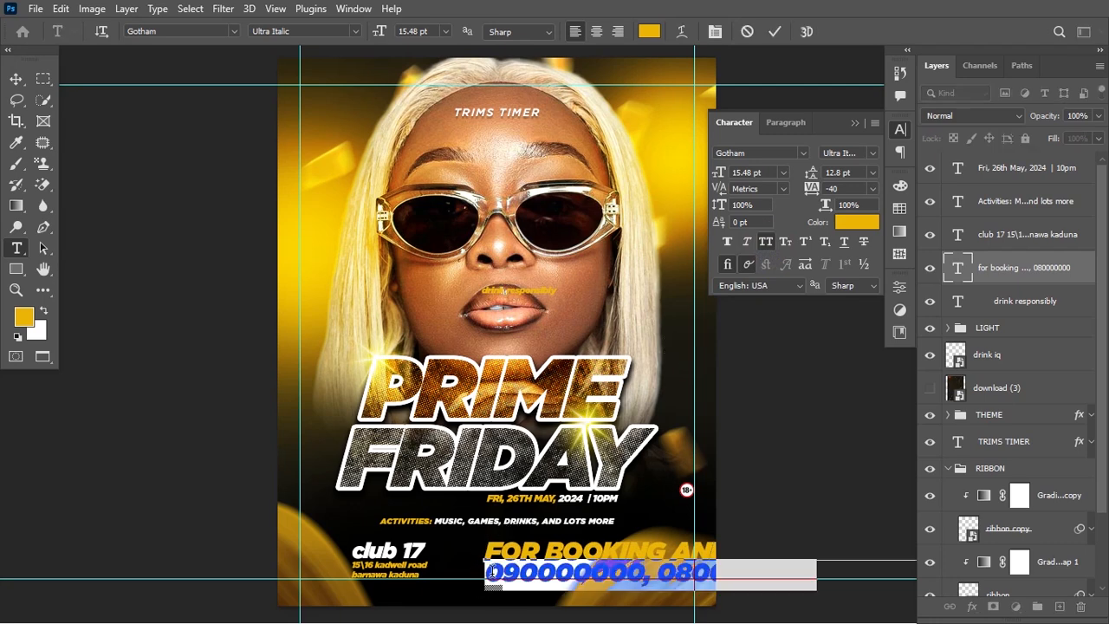
{"action": "left_click", "coordinate": [856, 222]}
{"action": "left_click", "coordinate": [617, 90]}
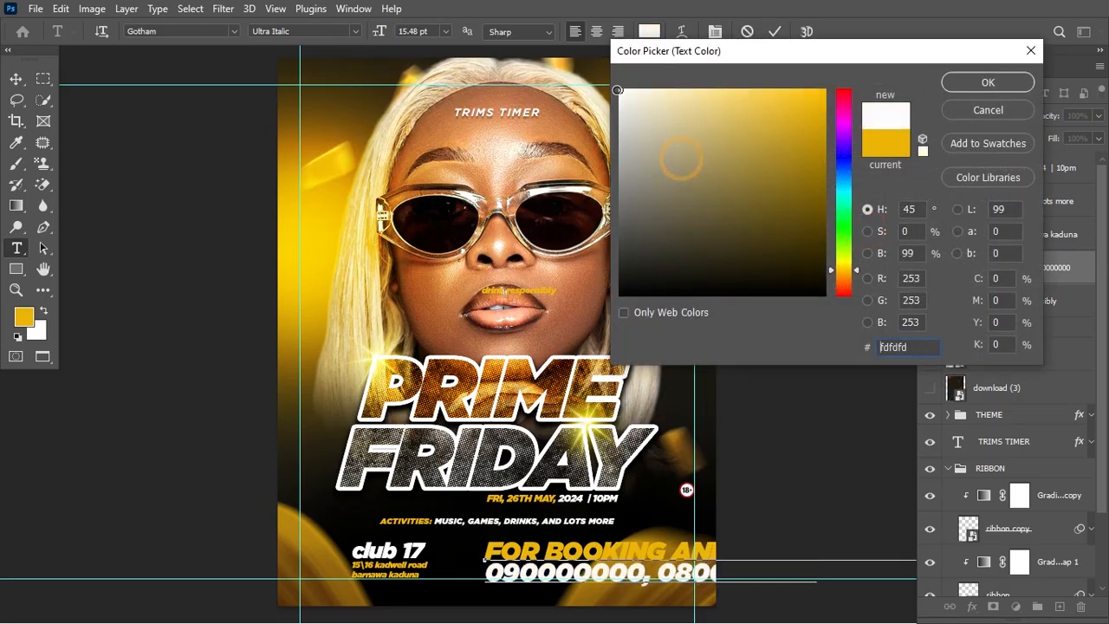
{"action": "left_click", "coordinate": [946, 85]}
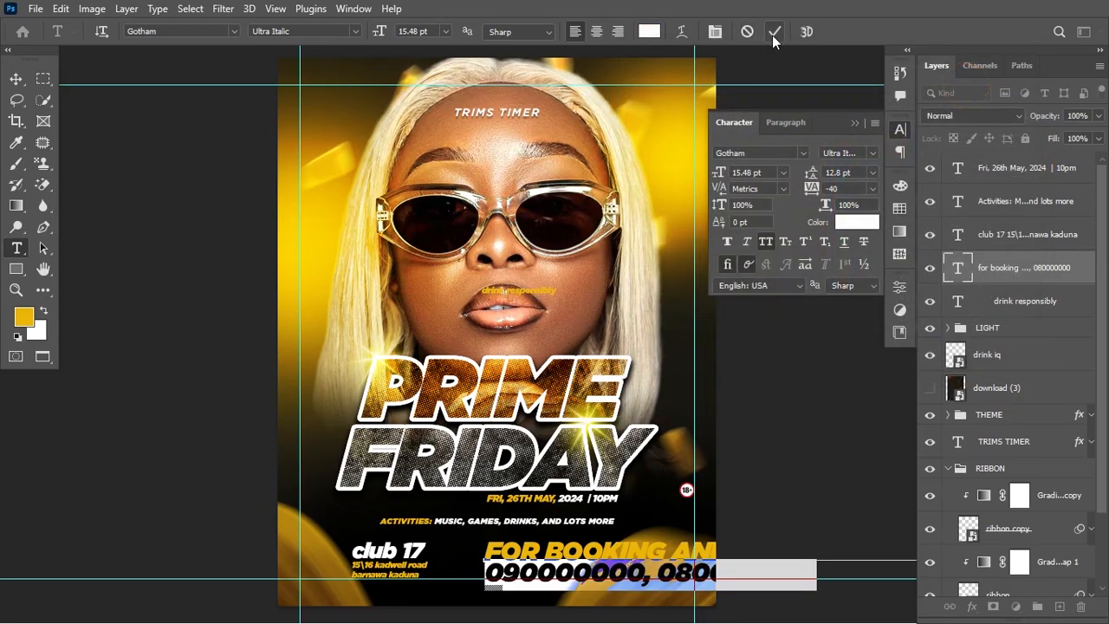
{"action": "left_click", "coordinate": [774, 35]}
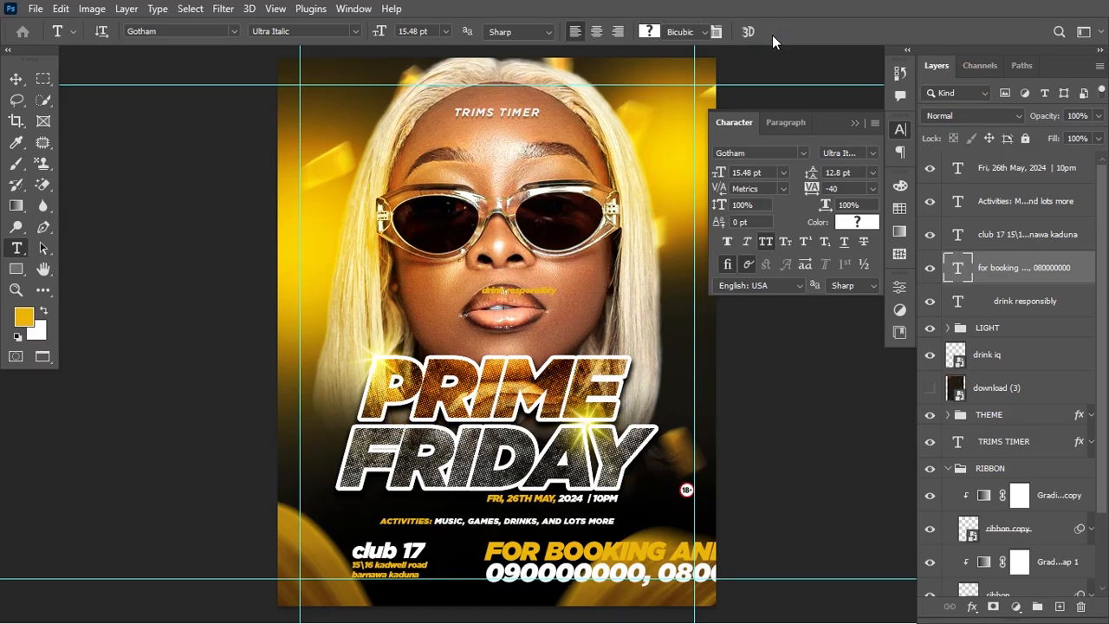
Scale the booking and reservation block down to 4.66 pt type so it fits beside the venue block
{"action": "key", "text": "ctrl+t"}
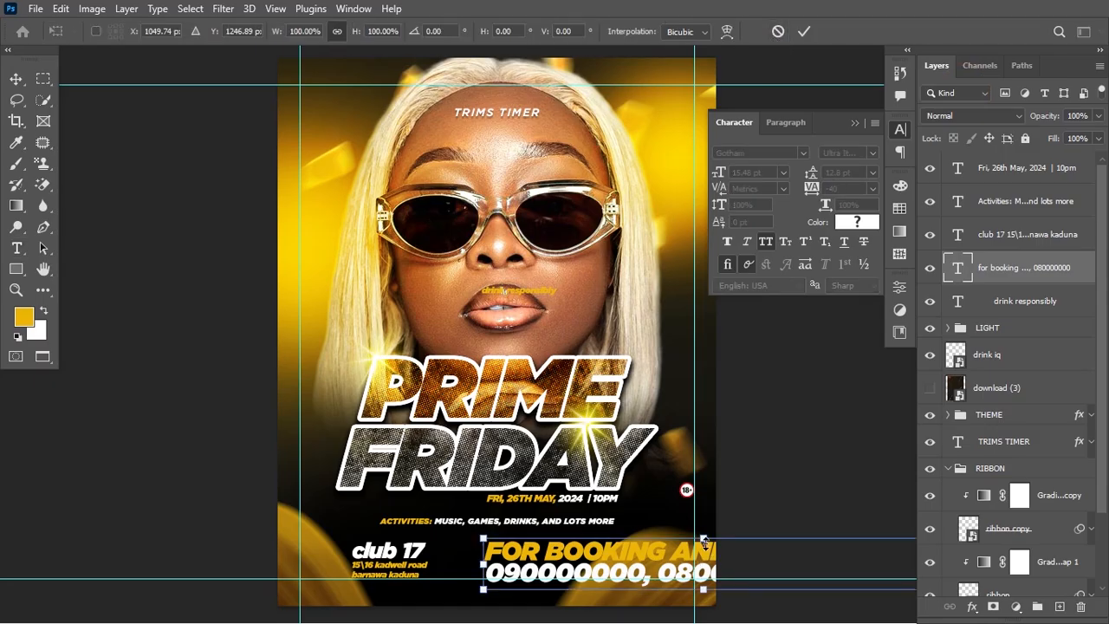
{"action": "left_click_drag", "start_coordinate": [703, 539], "coordinate": [538, 568]}
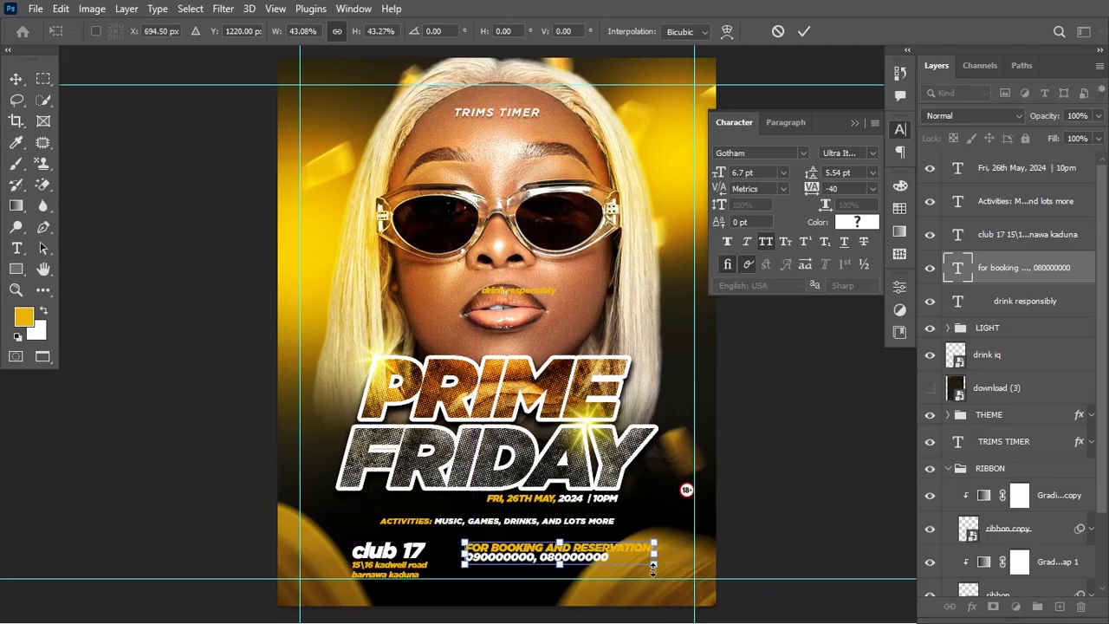
{"action": "left_click_drag", "start_coordinate": [660, 568], "coordinate": [599, 567]}
{"action": "key", "text": "Return"}
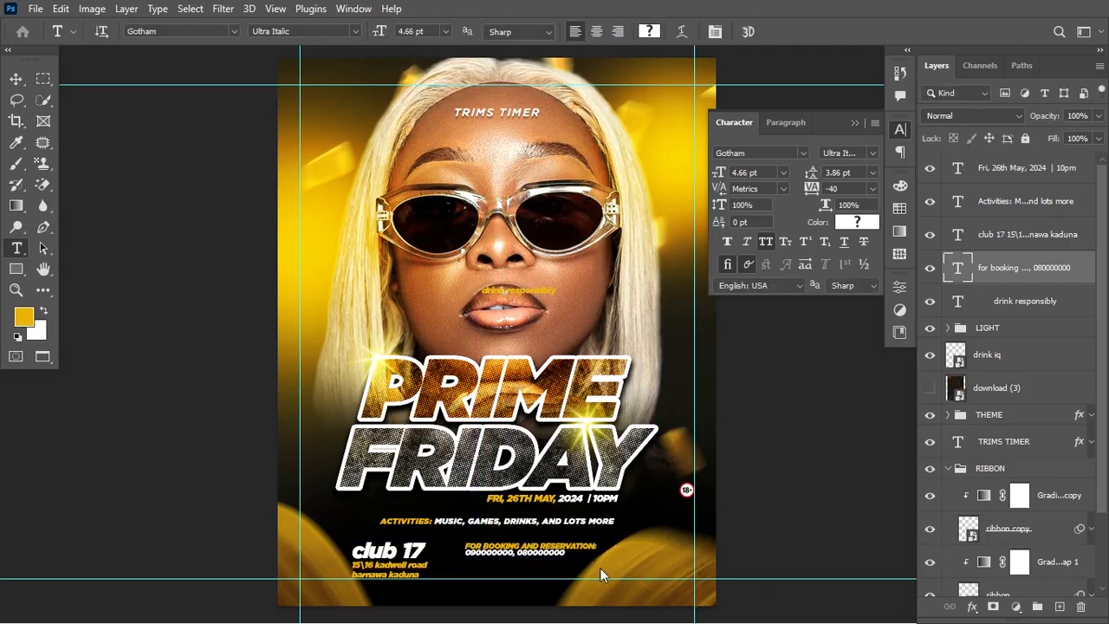
{"action": "key", "text": "c"}
{"action": "key", "text": "Return"}
{"action": "key", "text": "Return"}
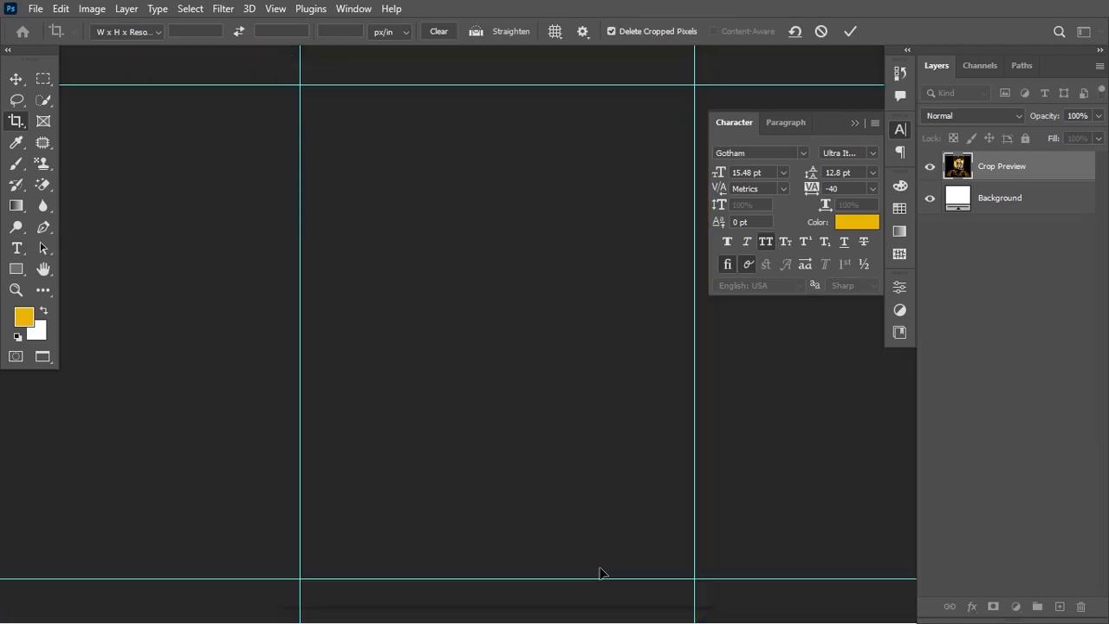
Nudge the booking block down six steps and shift the gold ribbon beside it slightly to the right
{"action": "key", "text": "v"}
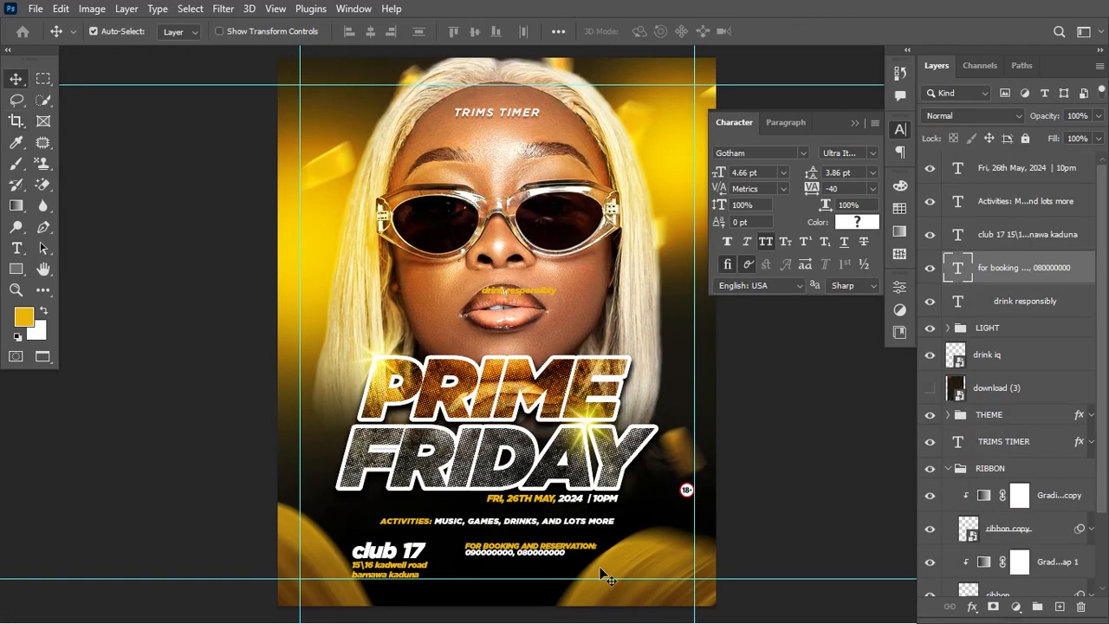
{"action": "key", "text": "Down"}
{"action": "key", "text": "Down"}
{"action": "key", "text": "Down"}
{"action": "key", "text": "Down"}
{"action": "key", "text": "Down"}
{"action": "key", "text": "Down"}
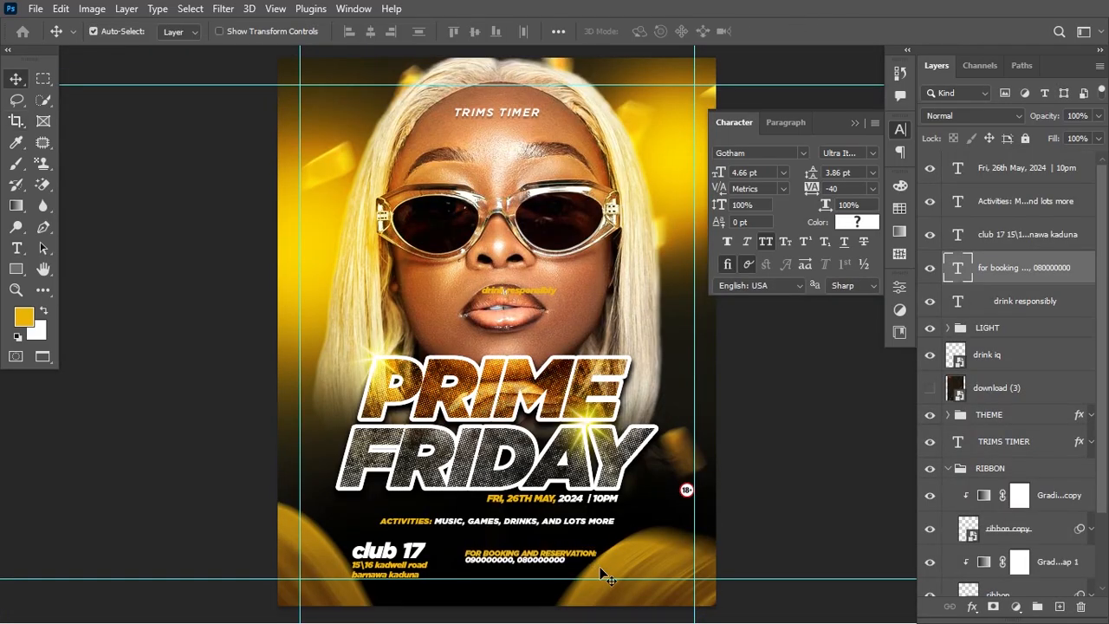
{"action": "left_click_drag", "start_coordinate": [613, 568], "coordinate": [632, 565]}
Open up the booking block's line spacing, trying 6 pt leading and settling on 5 pt
{"action": "left_click", "coordinate": [563, 559]}
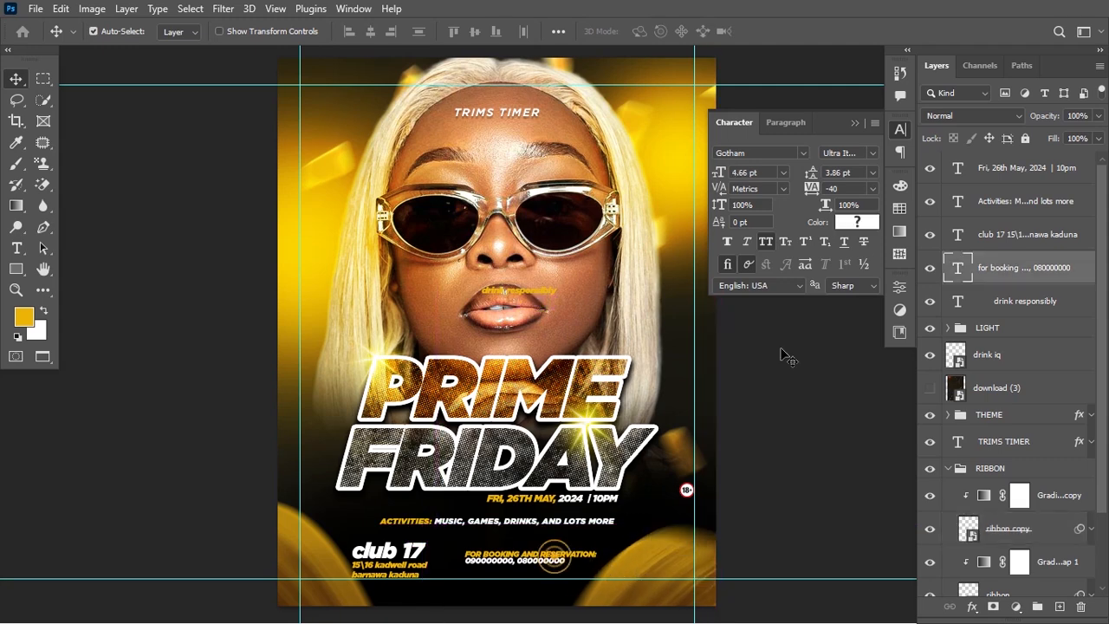
{"action": "left_click", "coordinate": [811, 171]}
{"action": "type", "text": "6"}
{"action": "key", "text": "Return"}
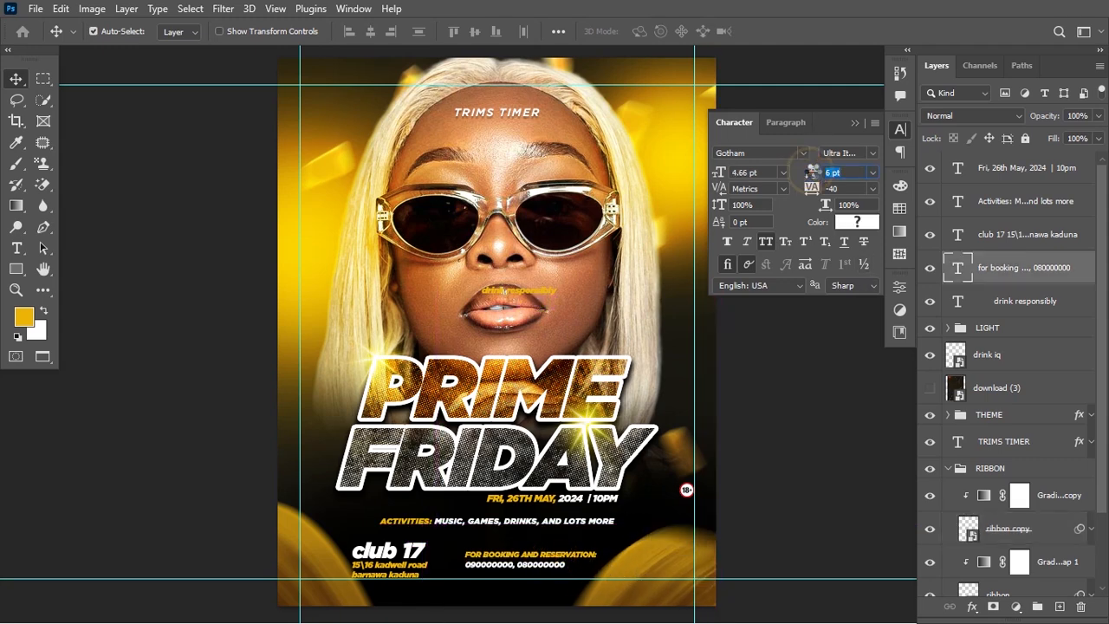
{"action": "left_click_drag", "start_coordinate": [813, 172], "coordinate": [811, 176]}
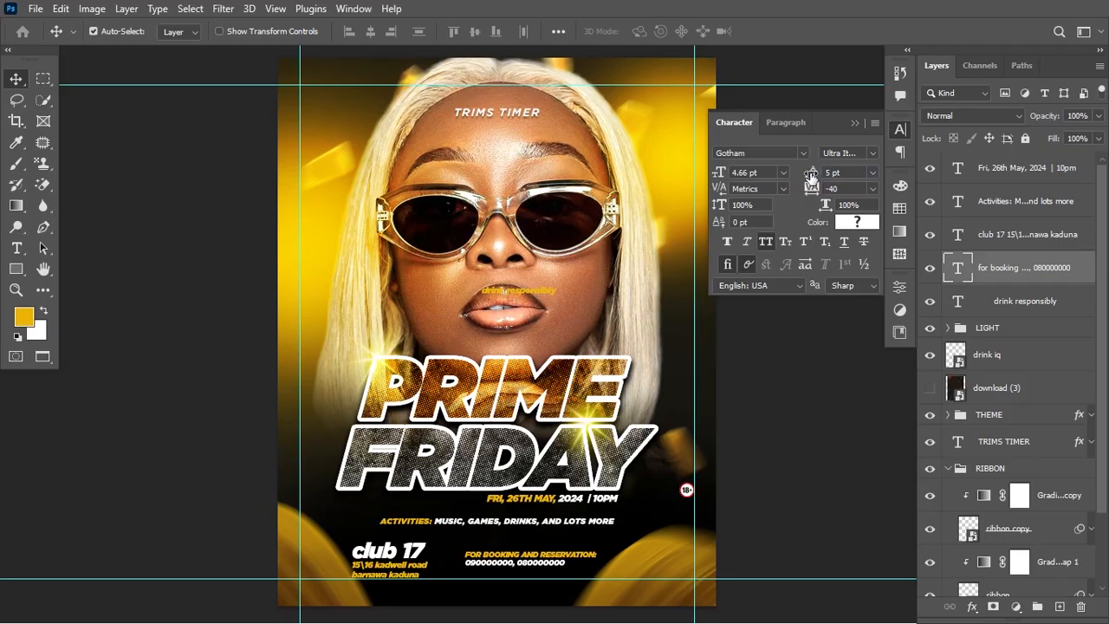
Nudge the booking and reservation block down eight steps
{"action": "key", "text": "Down"}
{"action": "key", "text": "Down"}
{"action": "key", "text": "Down"}
{"action": "key", "text": "Down"}
{"action": "key", "text": "Down"}
{"action": "key", "text": "Down"}
{"action": "key", "text": "Down"}
{"action": "key", "text": "Down"}
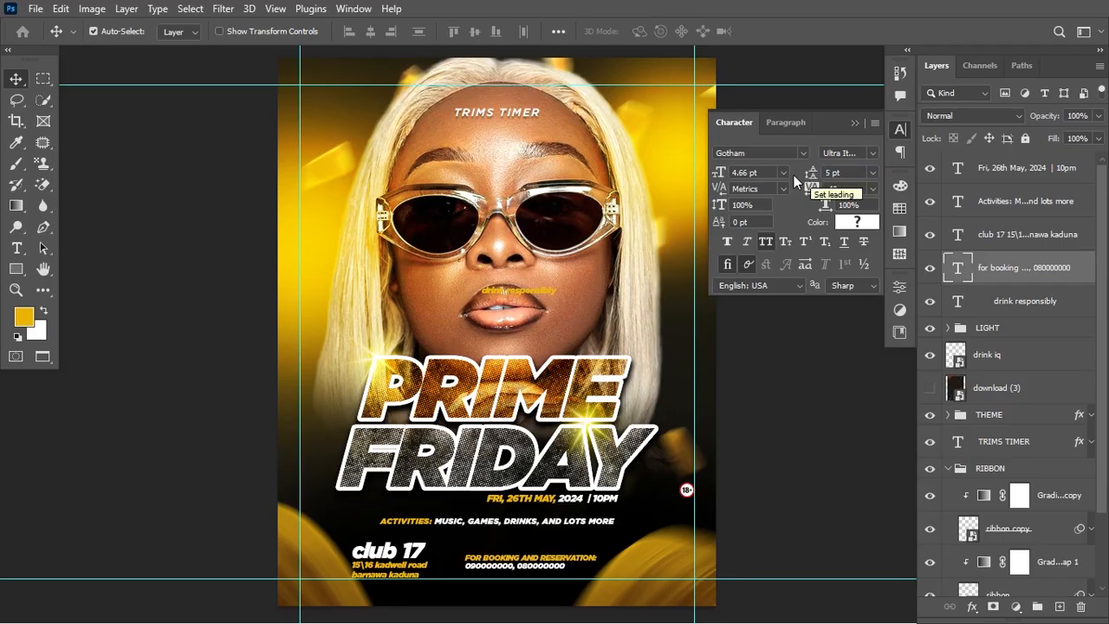
{"action": "left_click", "coordinate": [15, 270]}
{"action": "left_click", "coordinate": [107, 303]}
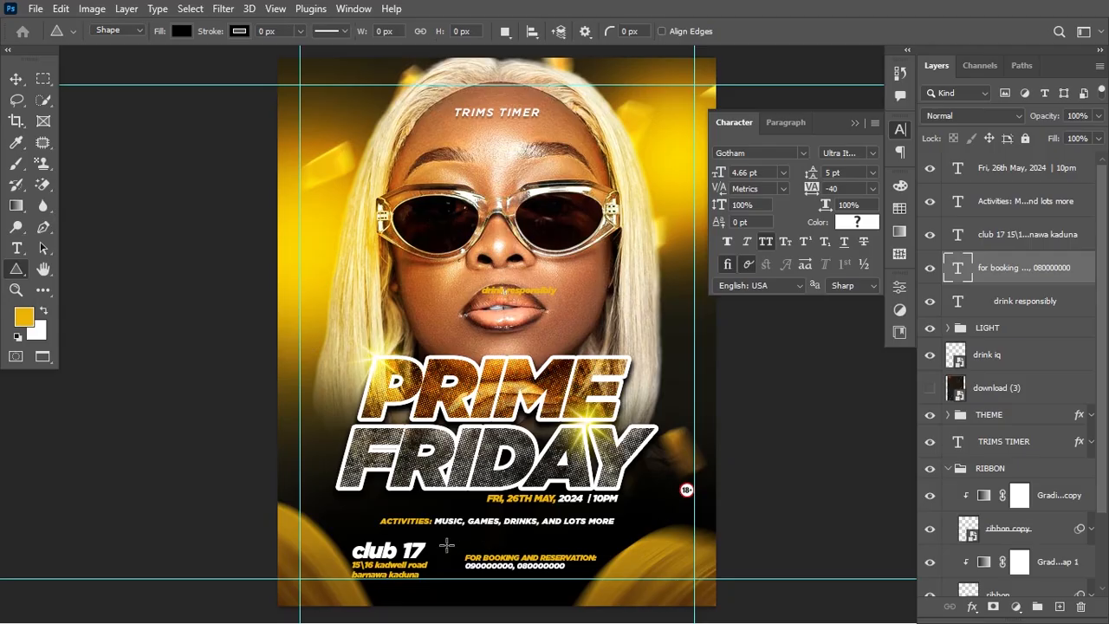
{"action": "left_click_drag", "start_coordinate": [446, 544], "coordinate": [453, 579]}
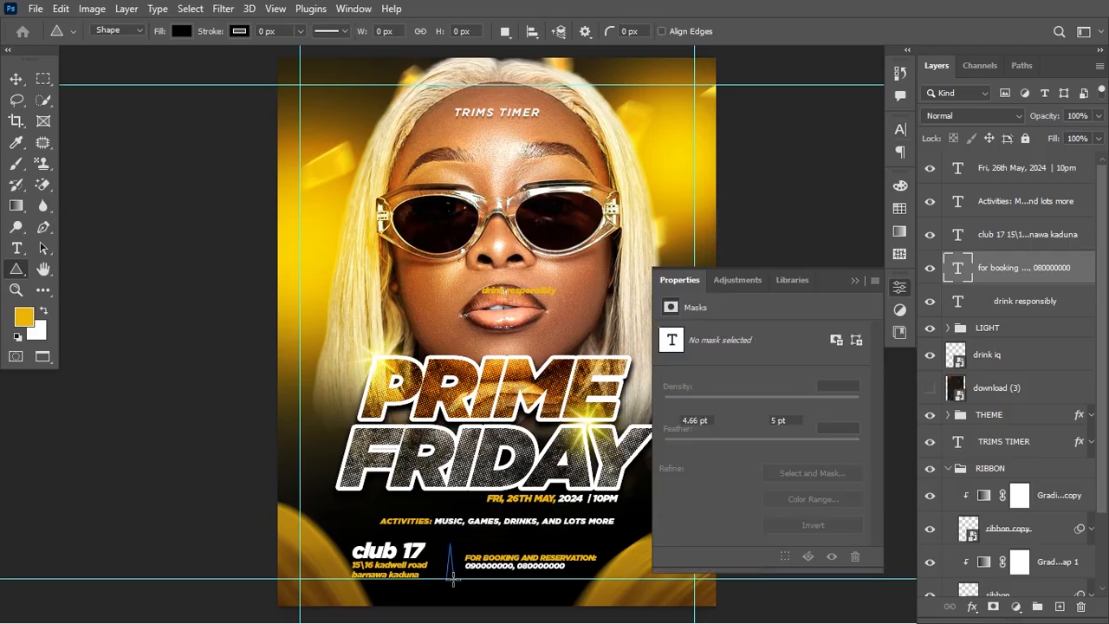
{"action": "key", "text": "ctrl+z"}
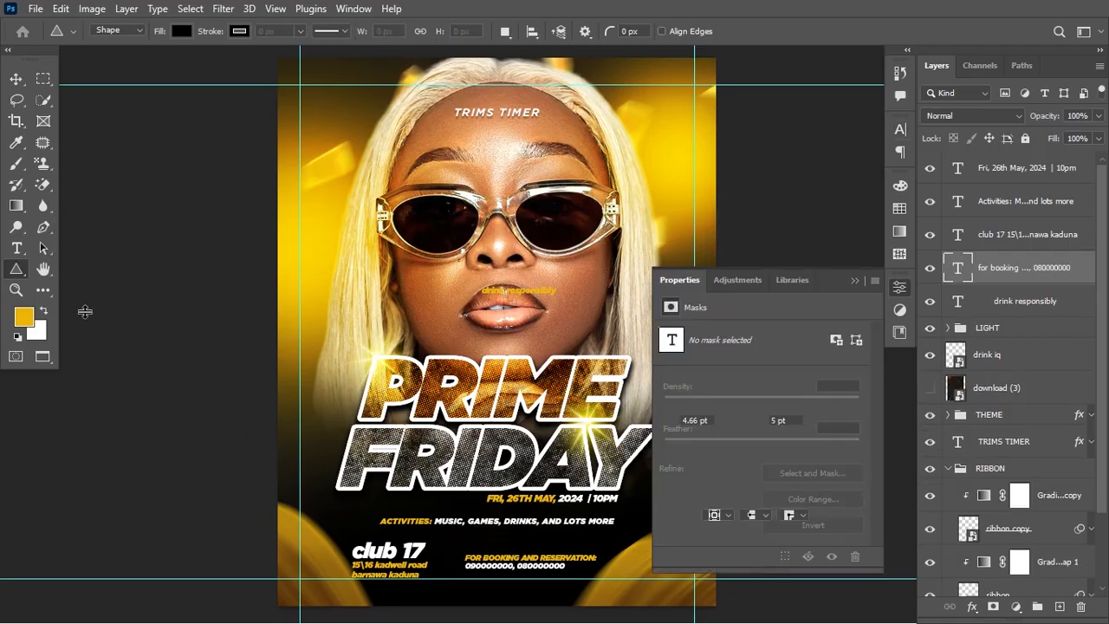
Draw a vertical divider rectangle about 2 px wide and 88 px high between the venue and booking blocks, filled white
{"action": "right_click", "coordinate": [20, 271]}
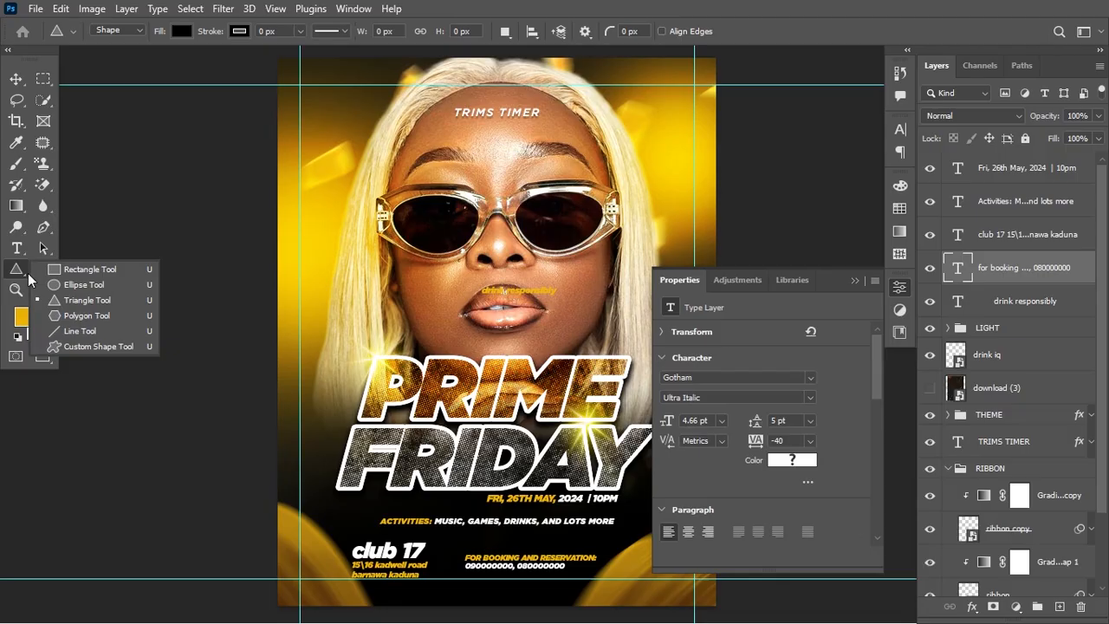
{"action": "left_click", "coordinate": [87, 269]}
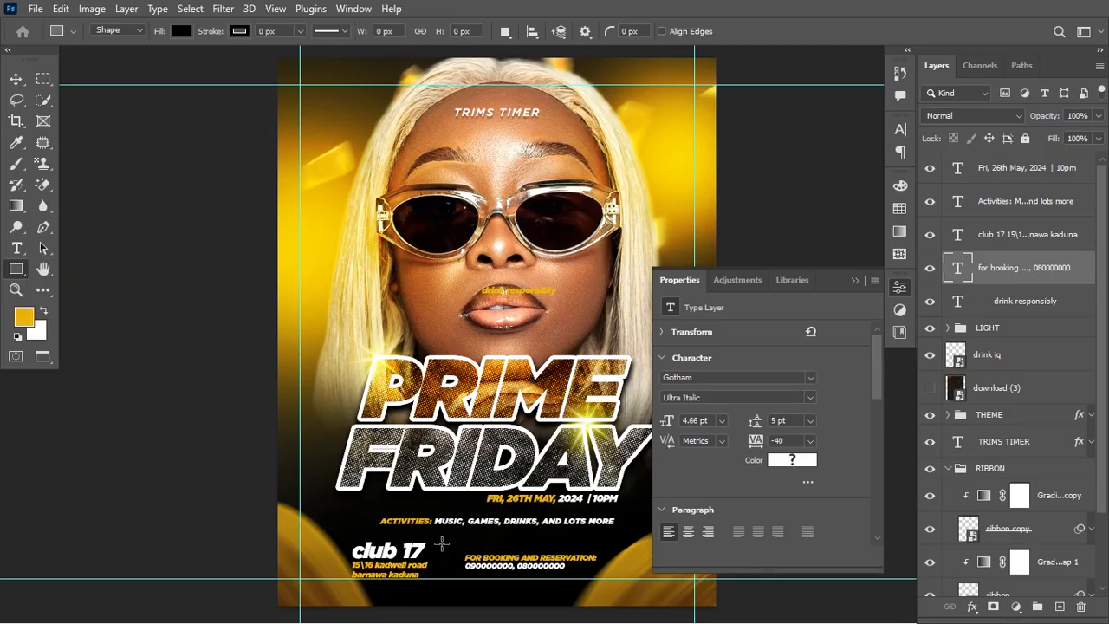
{"action": "left_click_drag", "start_coordinate": [442, 544], "coordinate": [441, 501]}
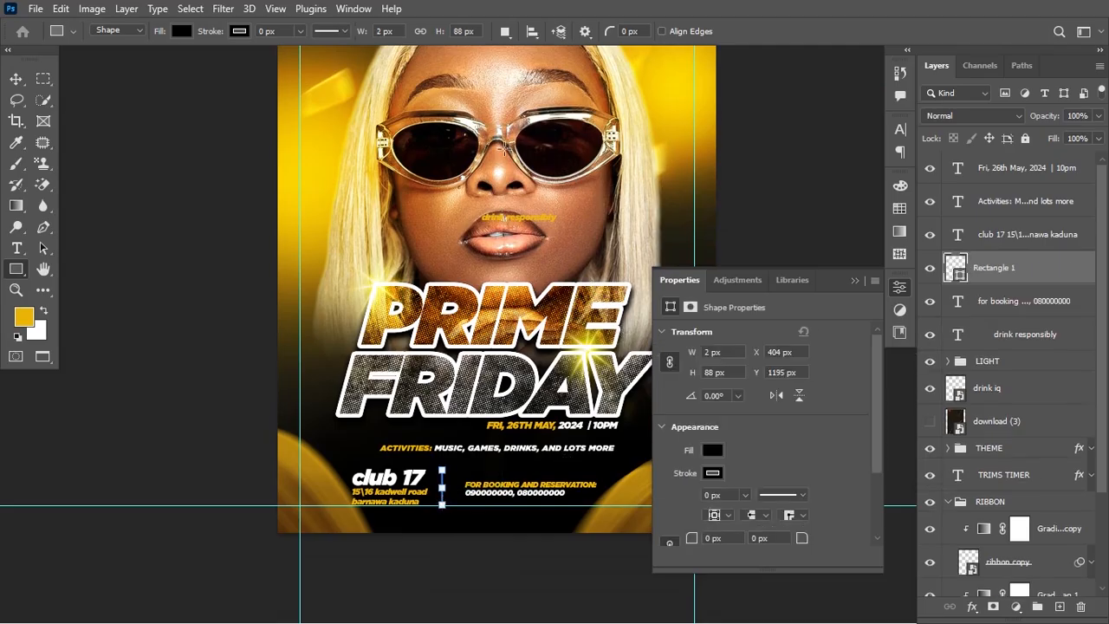
{"action": "left_click", "coordinate": [714, 451]}
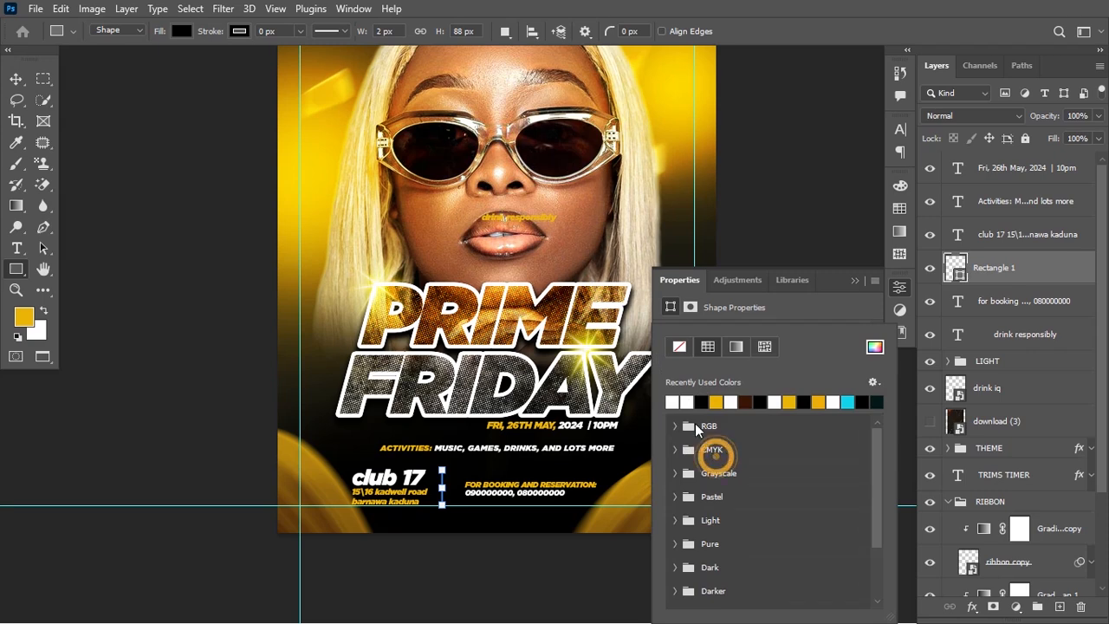
{"action": "left_click", "coordinate": [674, 402]}
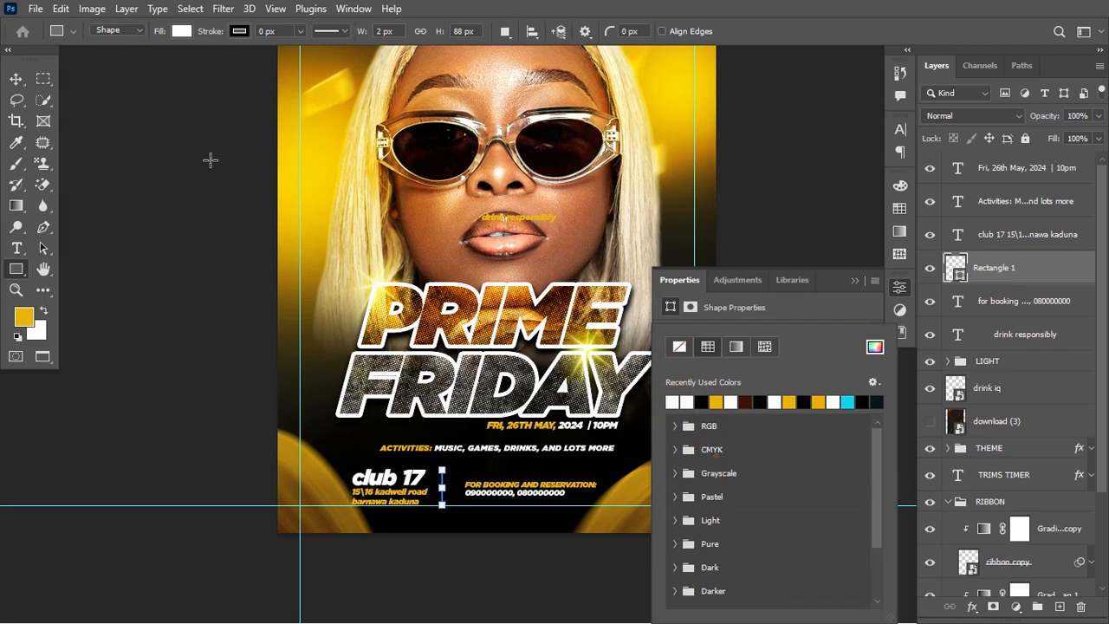
Nudge the white divider eight steps to the right and six steps up
{"action": "left_click", "coordinate": [15, 79]}
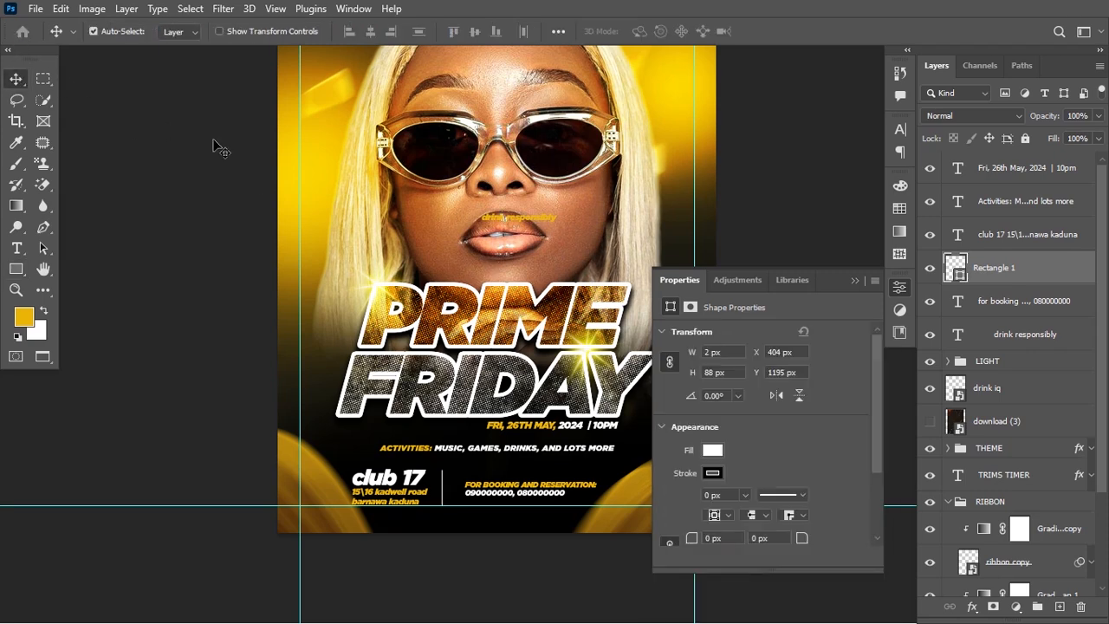
{"action": "key", "text": "Right"}
{"action": "key", "text": "Right"}
{"action": "key", "text": "Right"}
{"action": "key", "text": "Right"}
{"action": "key", "text": "Right"}
{"action": "key", "text": "Right"}
{"action": "key", "text": "Right"}
{"action": "key", "text": "Right"}
{"action": "key", "text": "Up"}
{"action": "key", "text": "Up"}
{"action": "key", "text": "Up"}
{"action": "key", "text": "Up"}
{"action": "key", "text": "Up"}
{"action": "key", "text": "Up"}
Distribute the Activities line, the club 17 venue block and the divider horizontally
{"action": "left_click", "coordinate": [1035, 208], "text": "shift"}
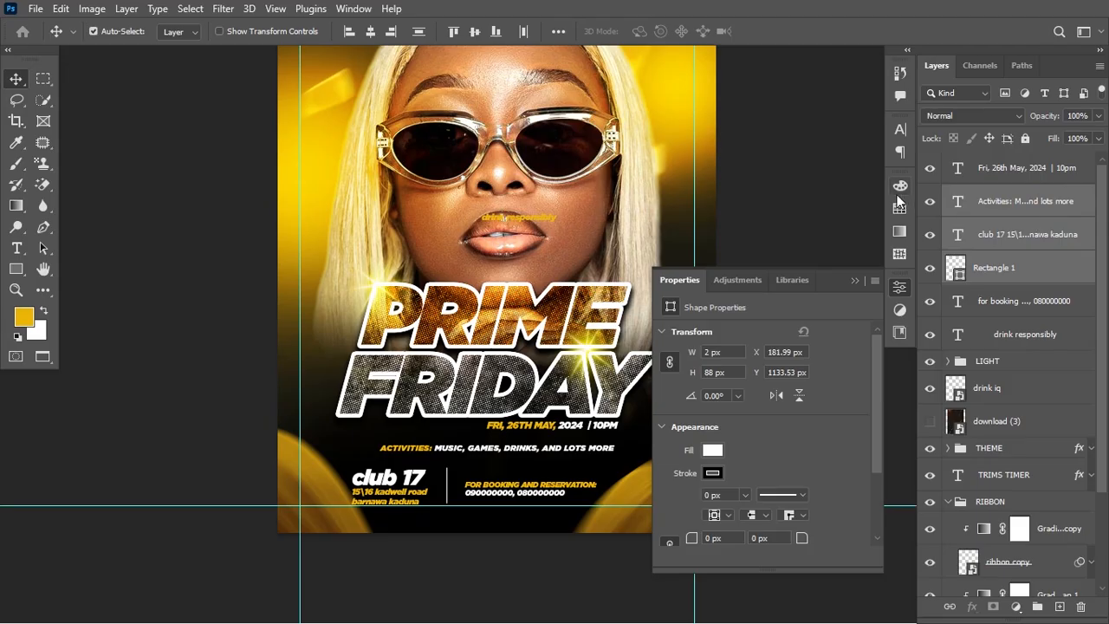
{"action": "left_click", "coordinate": [524, 33]}
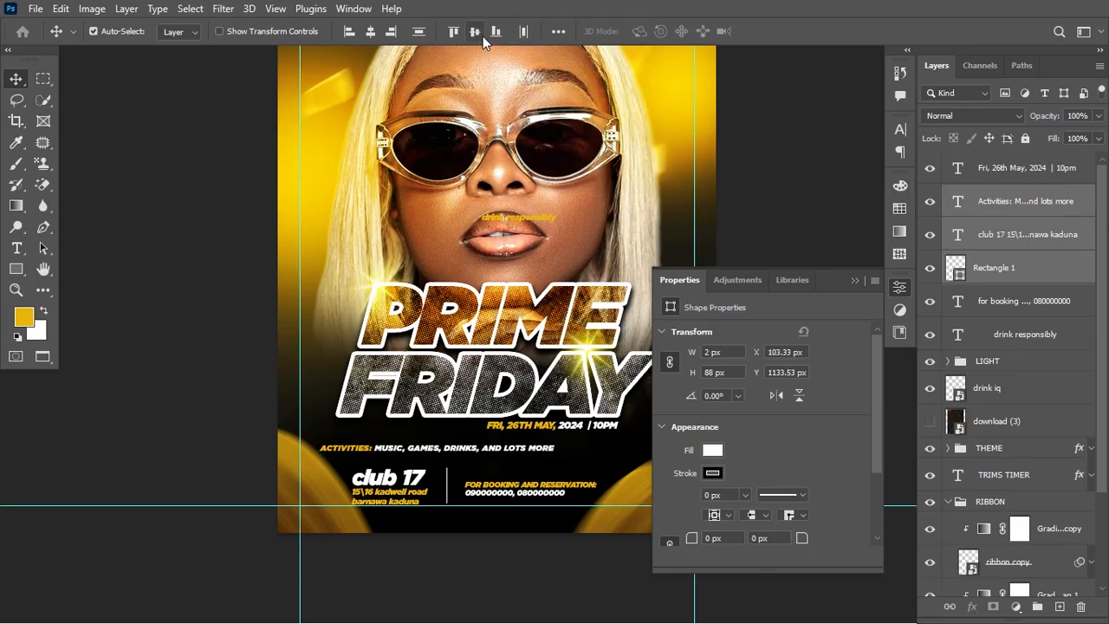
{"action": "key", "text": "z"}
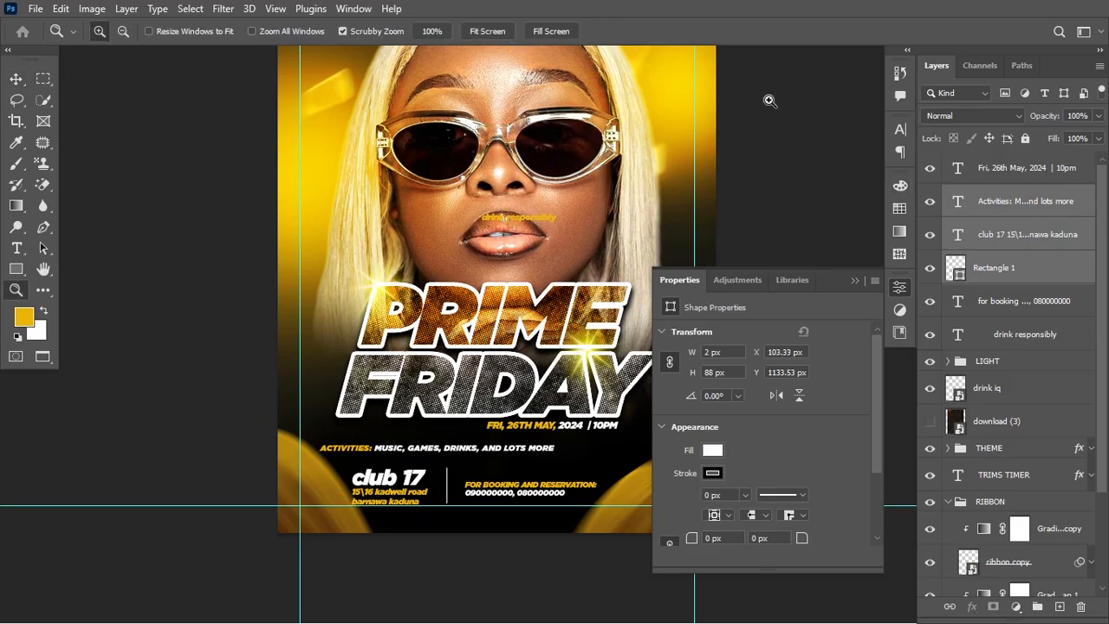
Try distributing the venue block, divider and booking block vertically, and undo that distribution
{"action": "left_click", "coordinate": [1016, 244]}
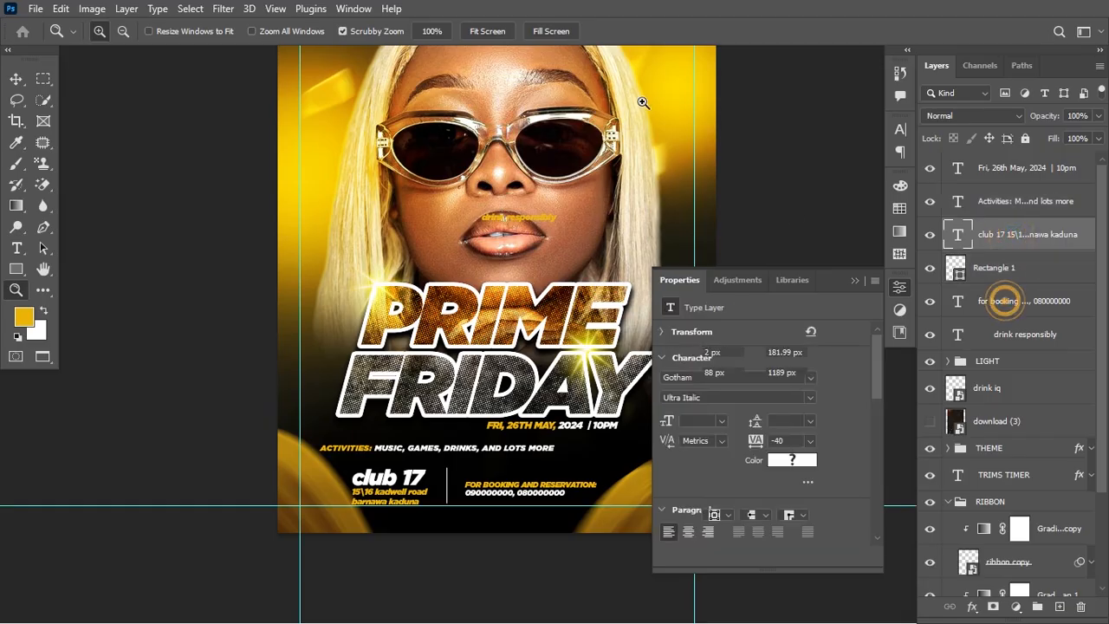
{"action": "left_click", "coordinate": [1007, 294], "text": "shift"}
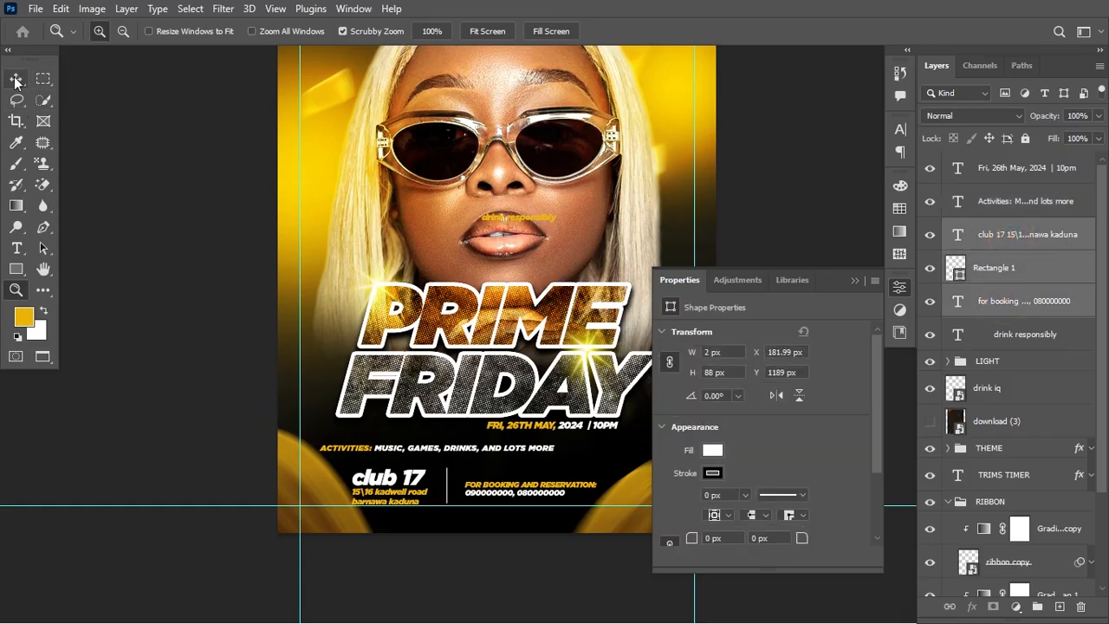
{"action": "left_click", "coordinate": [17, 79]}
{"action": "left_click", "coordinate": [414, 32]}
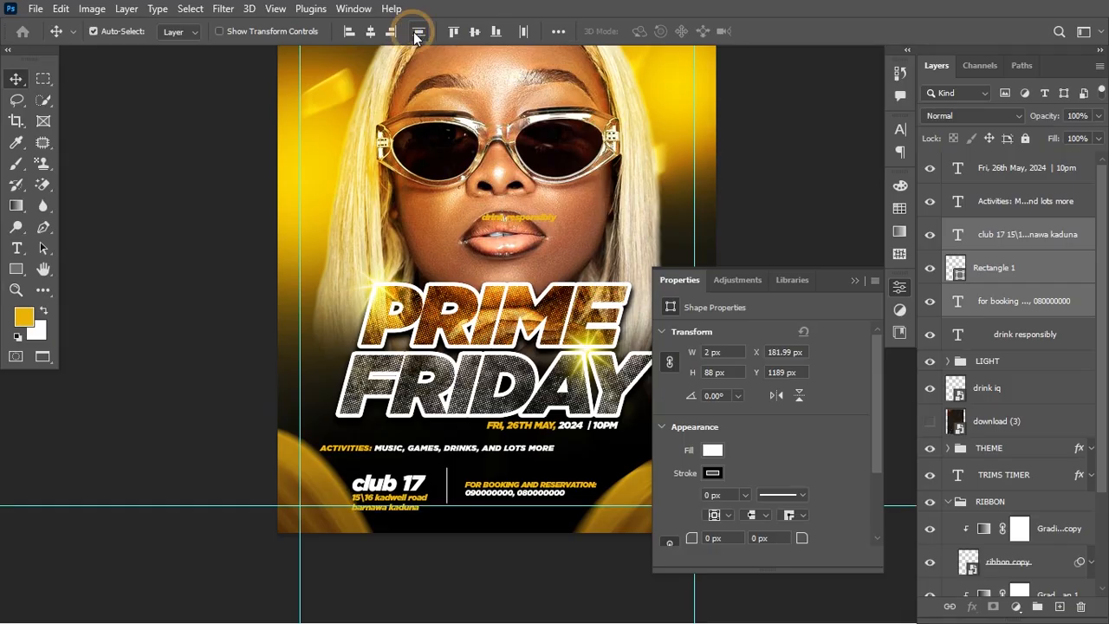
{"action": "key", "text": "z"}
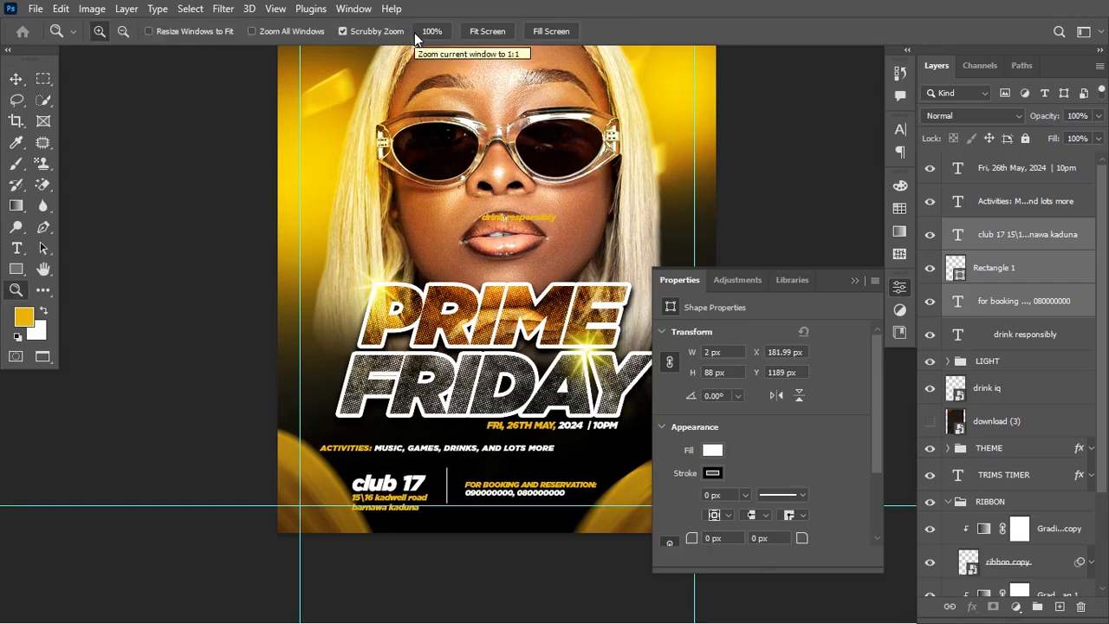
{"action": "key", "text": "ctrl+z"}
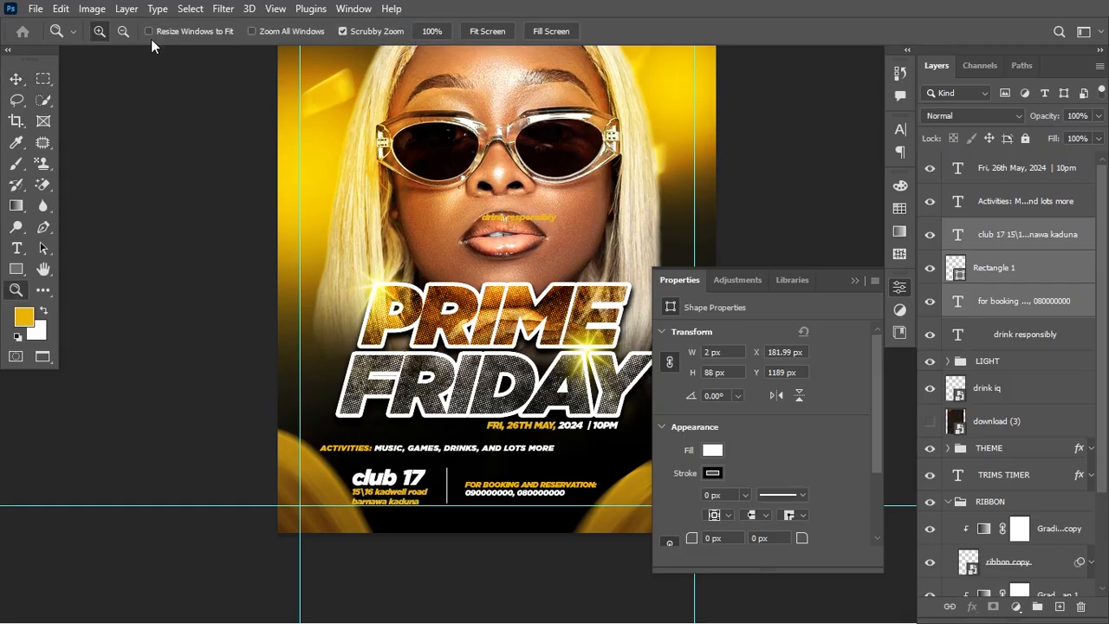
{"action": "left_click", "coordinate": [16, 78]}
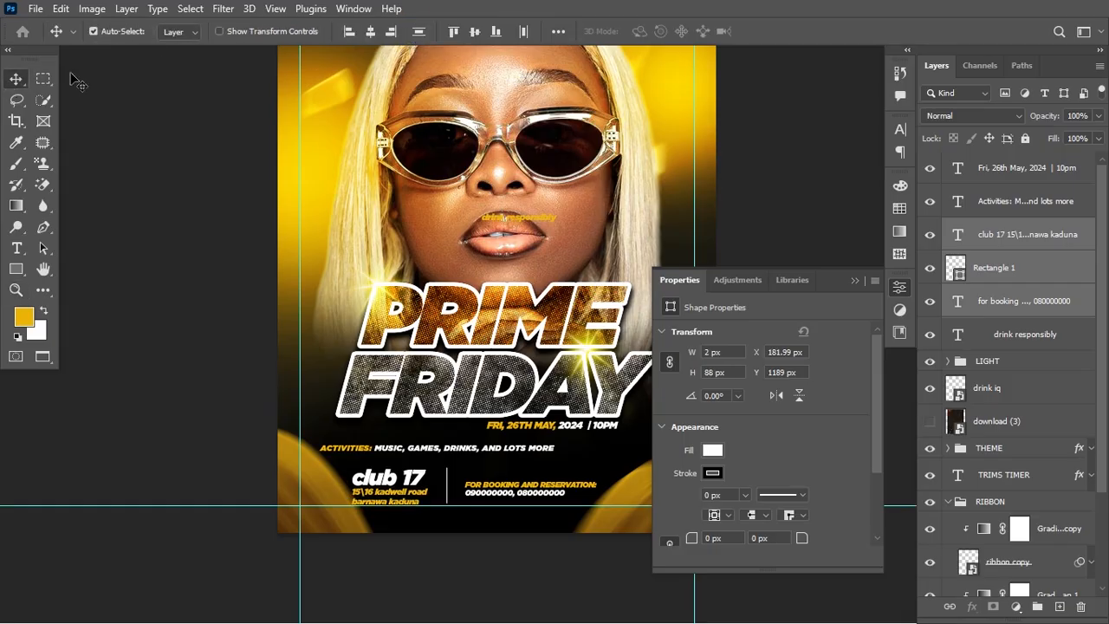
Distribute the venue block, divider and booking block horizontally, then group them and centre the group horizontally on the canvas
{"action": "left_click", "coordinate": [525, 33]}
{"action": "key", "text": "ctrl+g"}
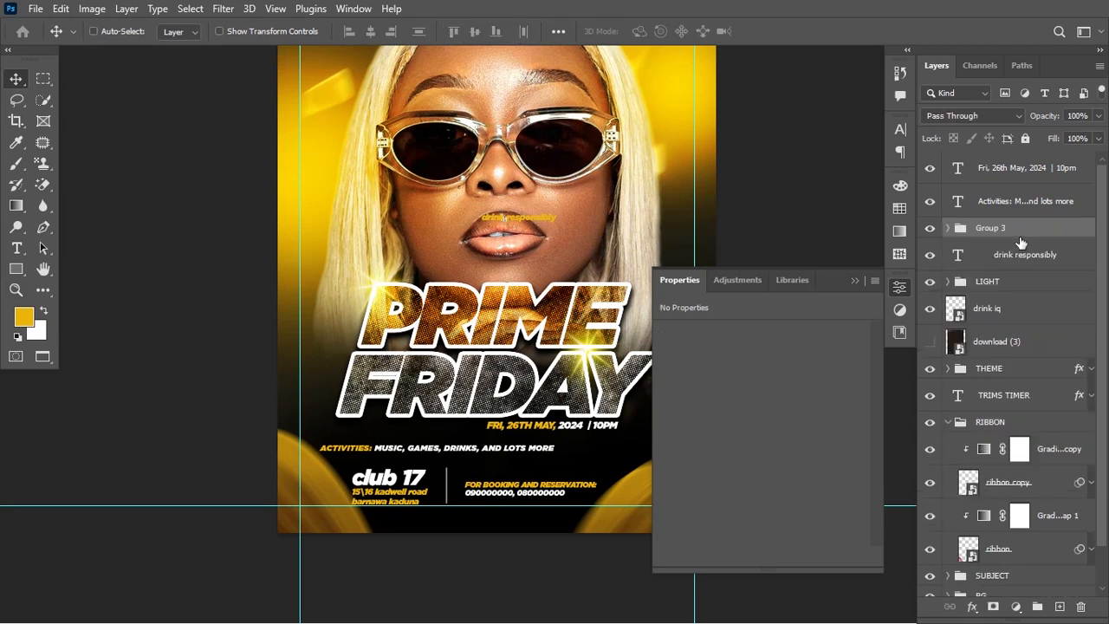
{"action": "key", "text": "ctrl+a"}
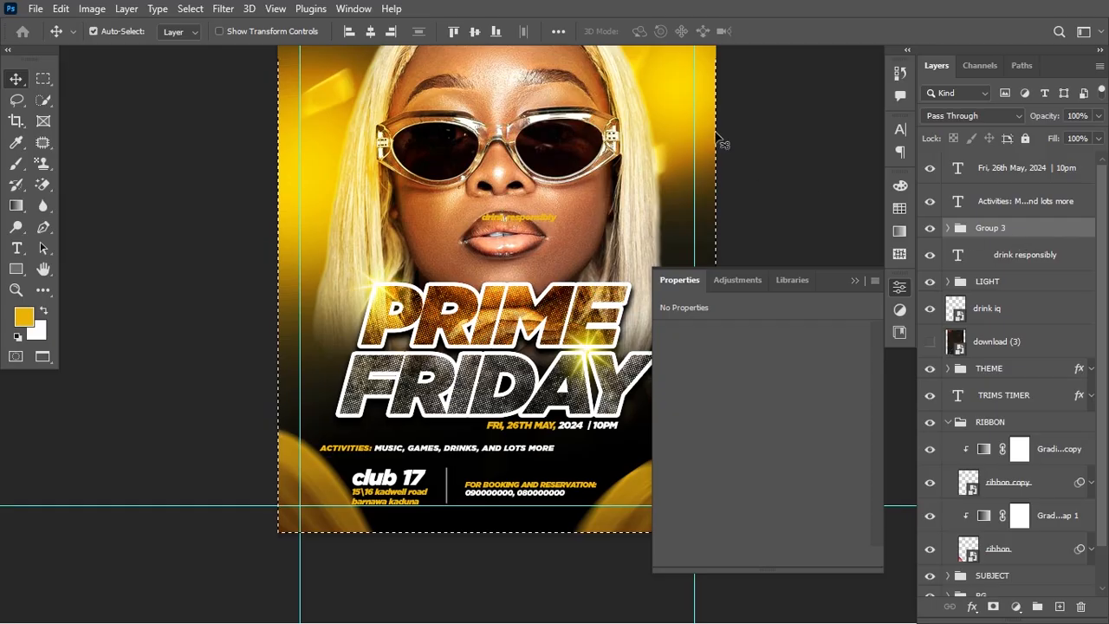
{"action": "left_click", "coordinate": [370, 31]}
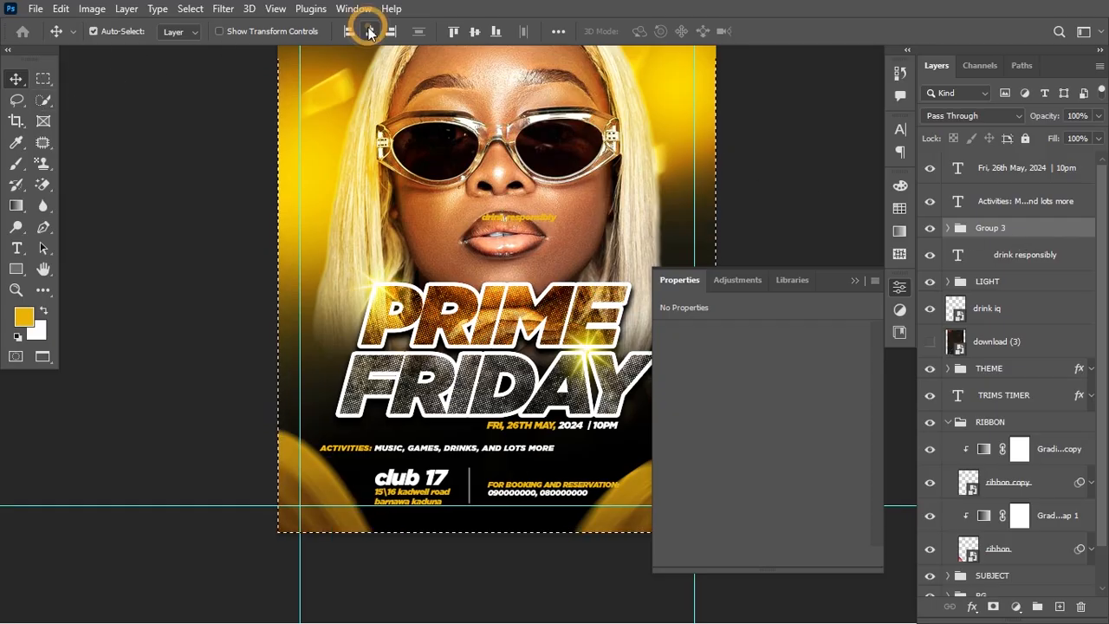
Centre the Activities line horizontally on the canvas and clear the selection
{"action": "left_click", "coordinate": [471, 454]}
{"action": "key", "text": "Return"}
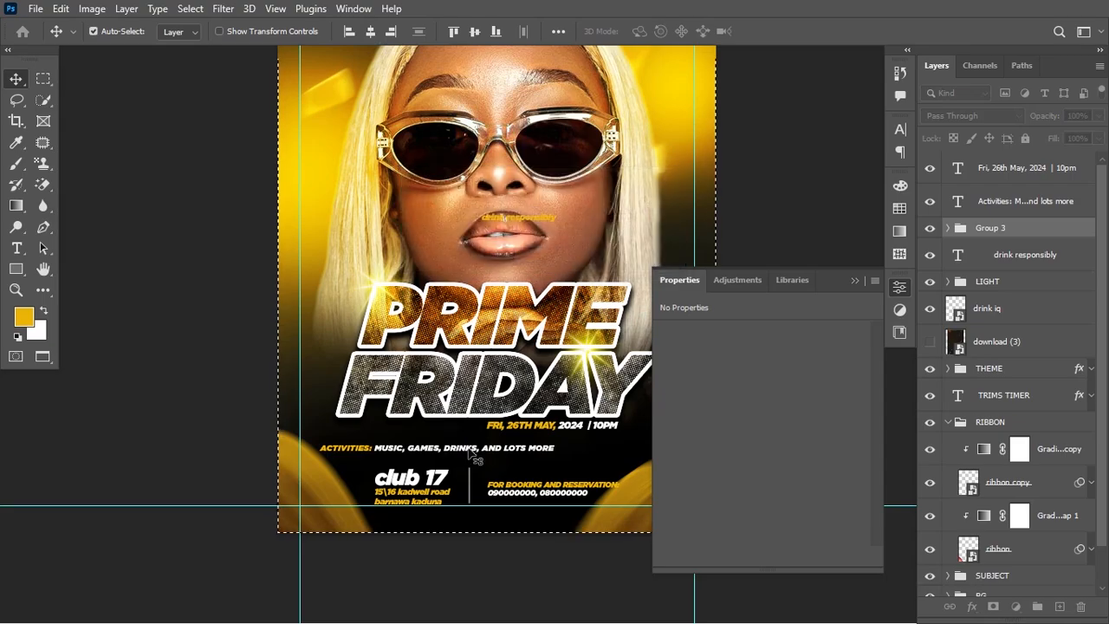
{"action": "left_click", "coordinate": [1018, 201]}
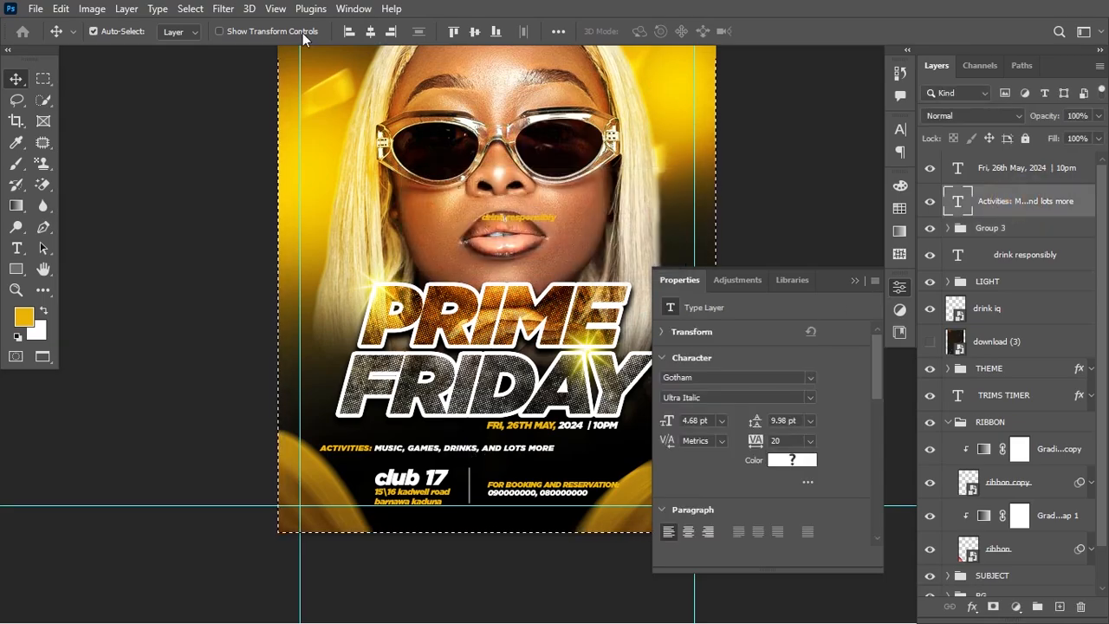
{"action": "left_click", "coordinate": [370, 32]}
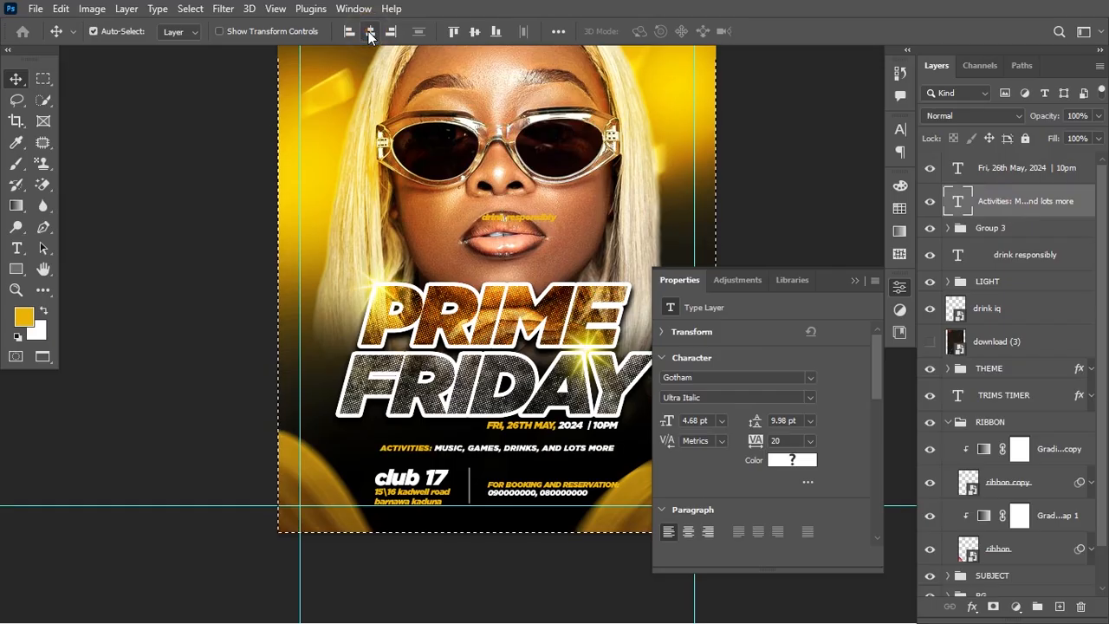
{"action": "key", "text": "ctrl+d"}
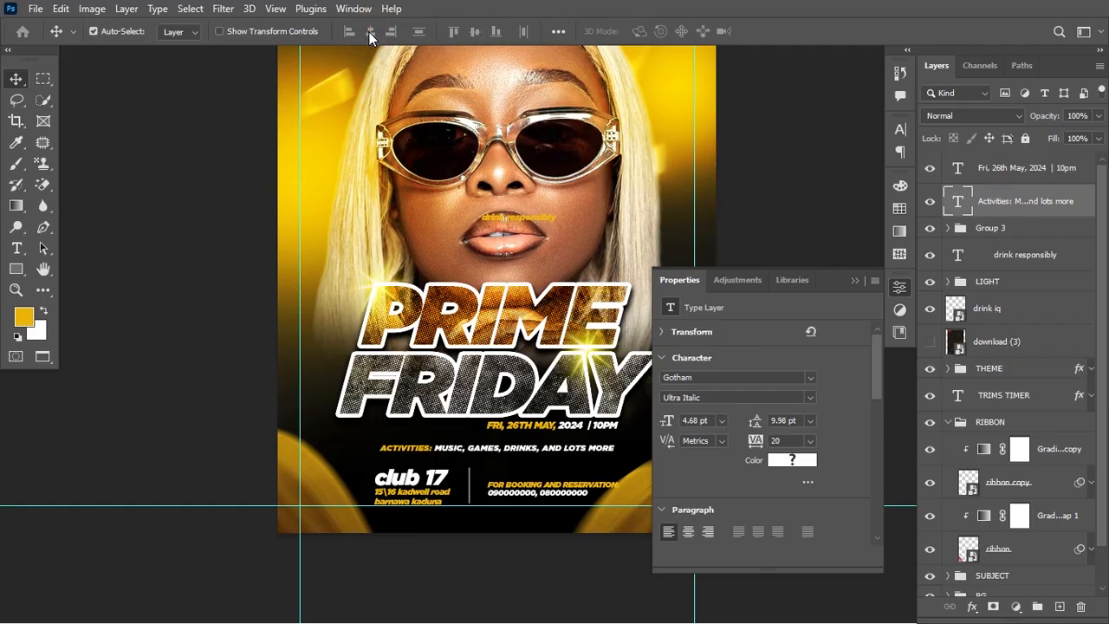
Set the club 17 venue block to All Caps with the Bold Italic font style
{"action": "left_click", "coordinate": [861, 283]}
{"action": "left_click_drag", "start_coordinate": [674, 491], "coordinate": [706, 485]}
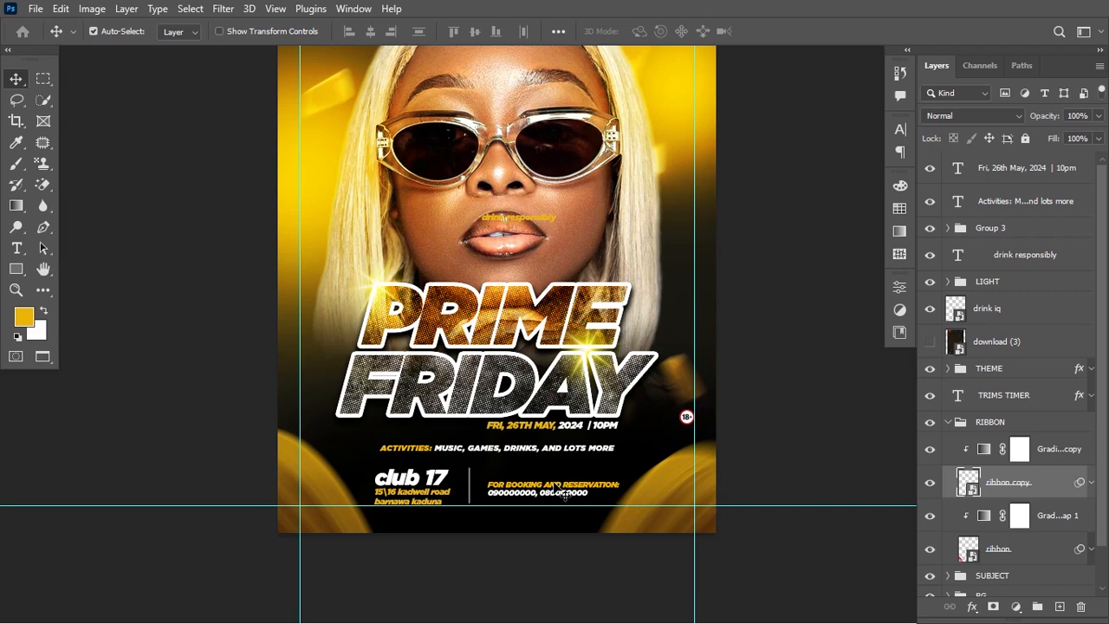
{"action": "left_click", "coordinate": [448, 485]}
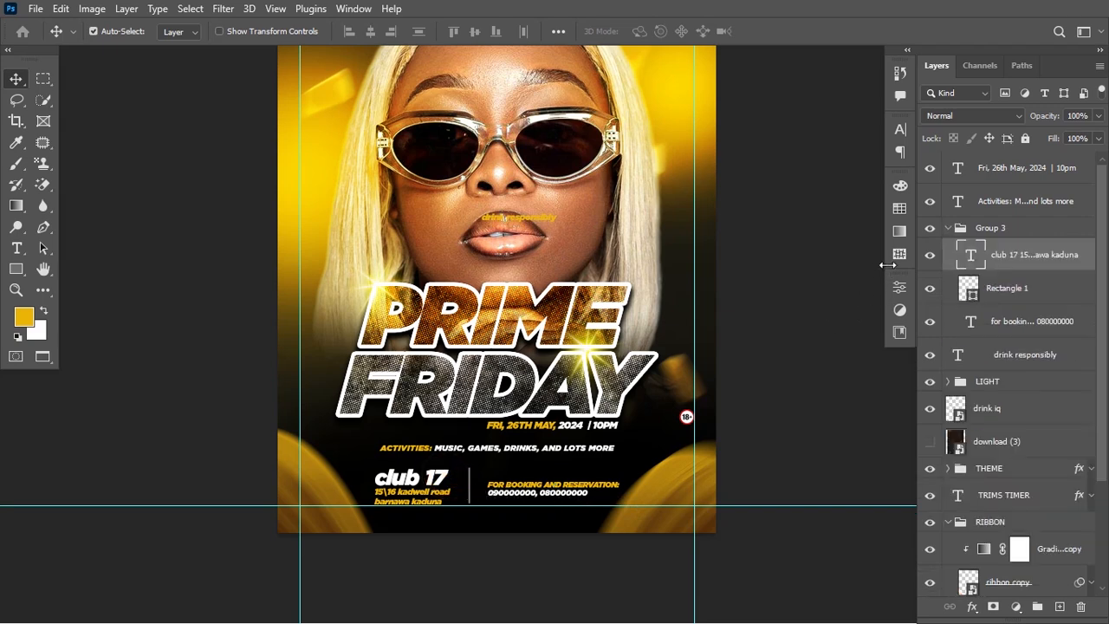
{"action": "left_click", "coordinate": [899, 129]}
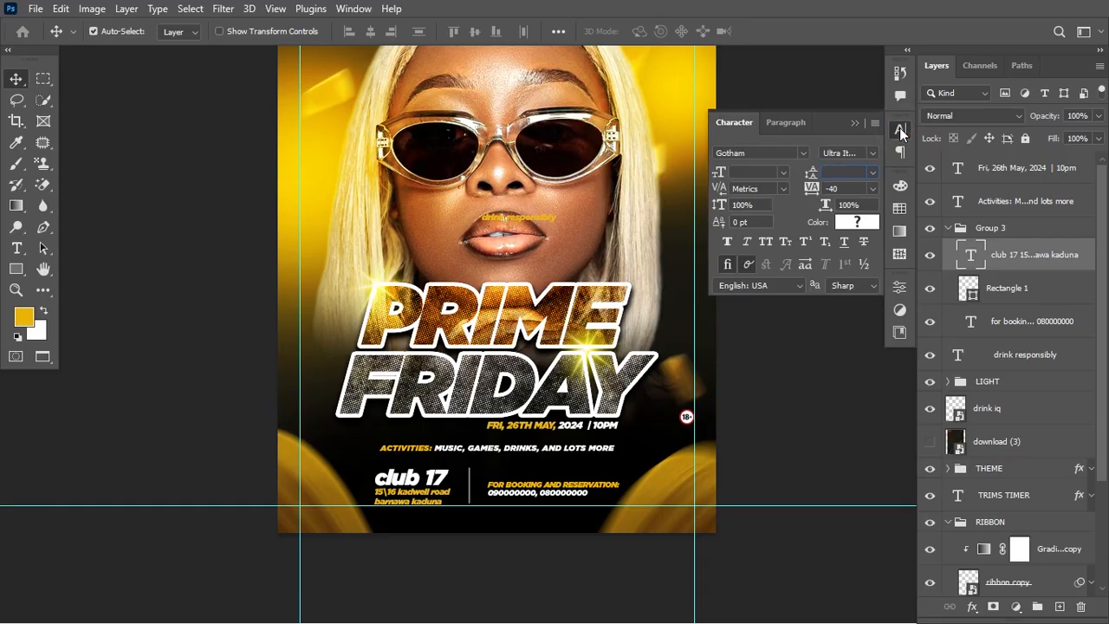
{"action": "left_click", "coordinate": [766, 243]}
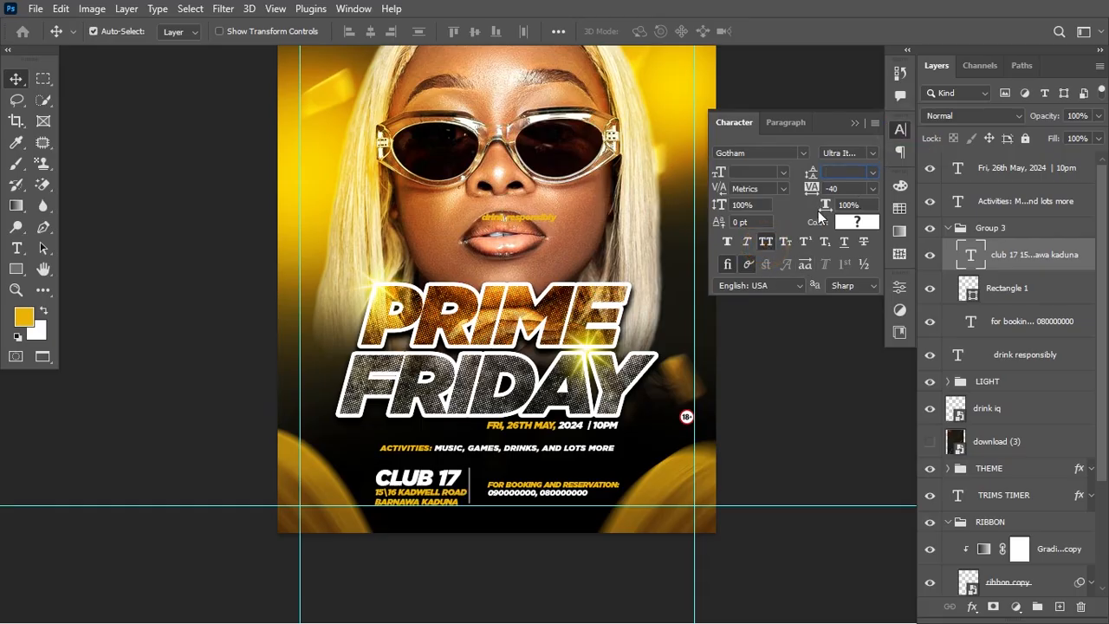
{"action": "left_click", "coordinate": [877, 154]}
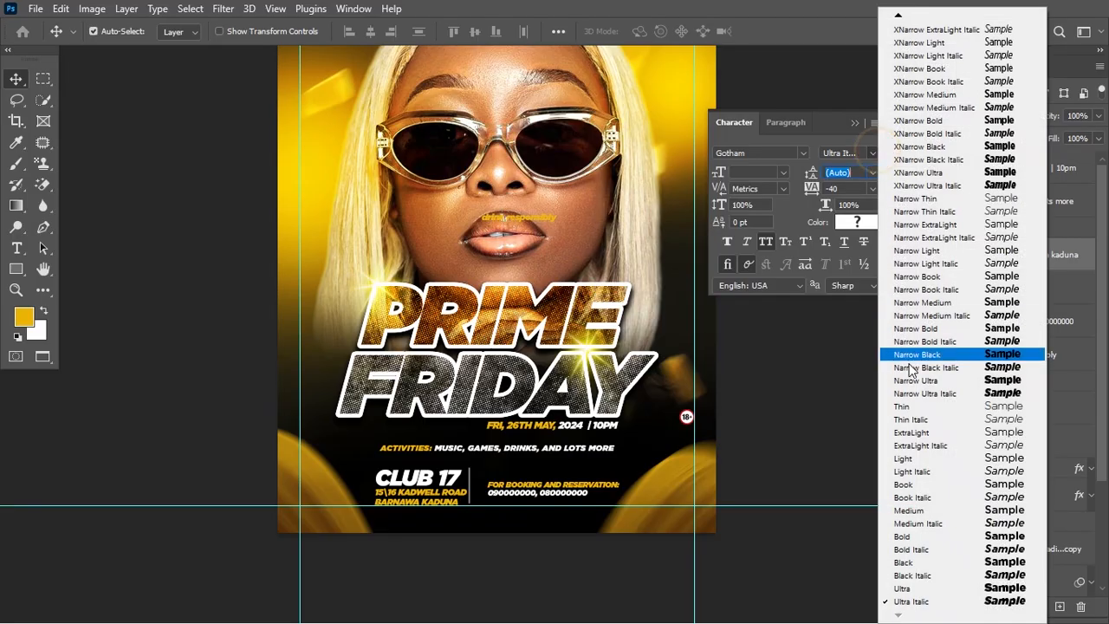
{"action": "left_click", "coordinate": [921, 549]}
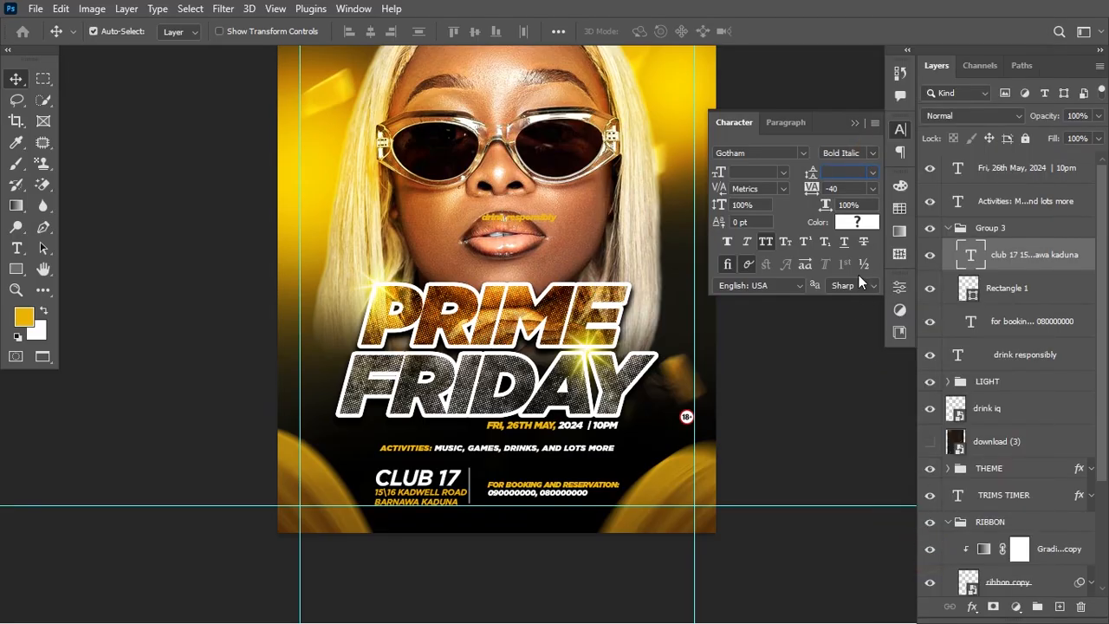
Try Book Italic on the booking and reservation text, and settle on the Bold Italic font style
{"action": "left_click", "coordinate": [578, 487]}
{"action": "left_click", "coordinate": [871, 153]}
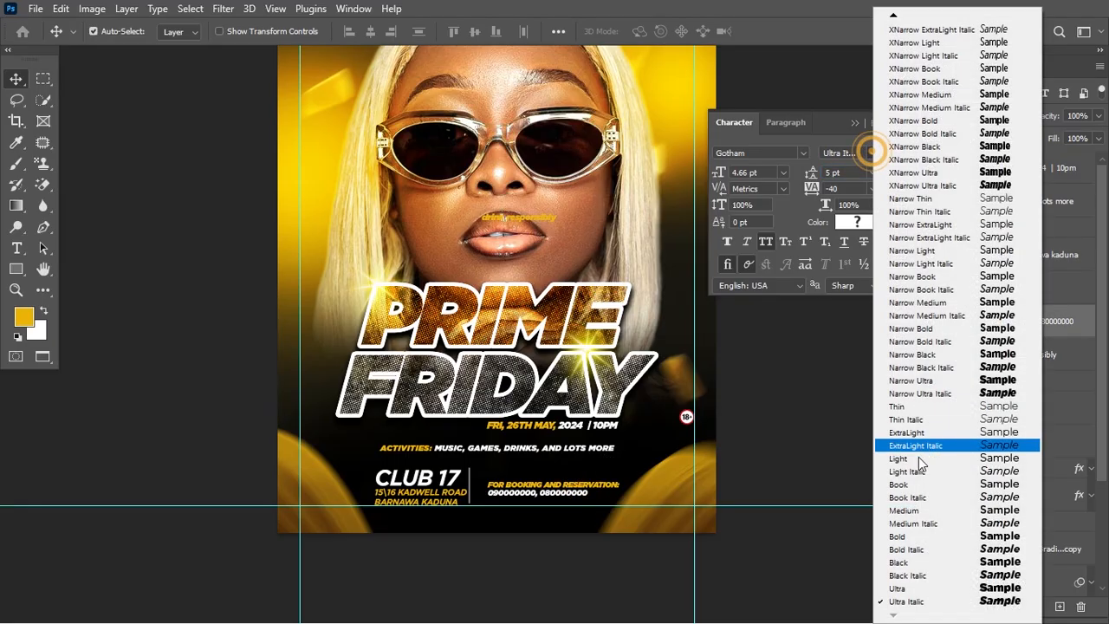
{"action": "left_click", "coordinate": [911, 502]}
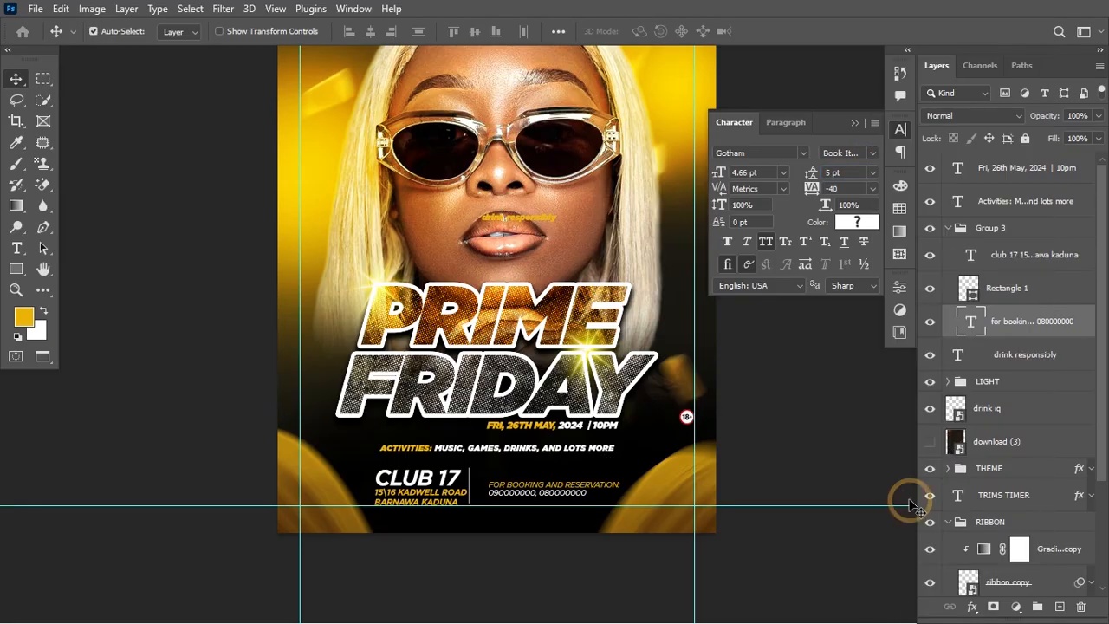
{"action": "left_click", "coordinate": [875, 154]}
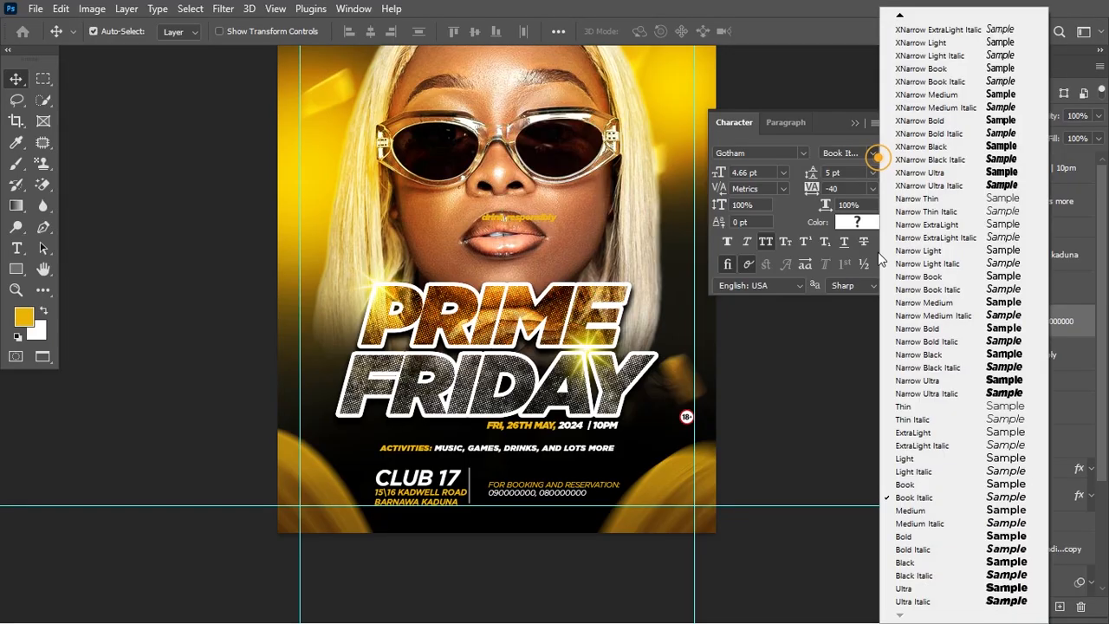
{"action": "left_click", "coordinate": [934, 550]}
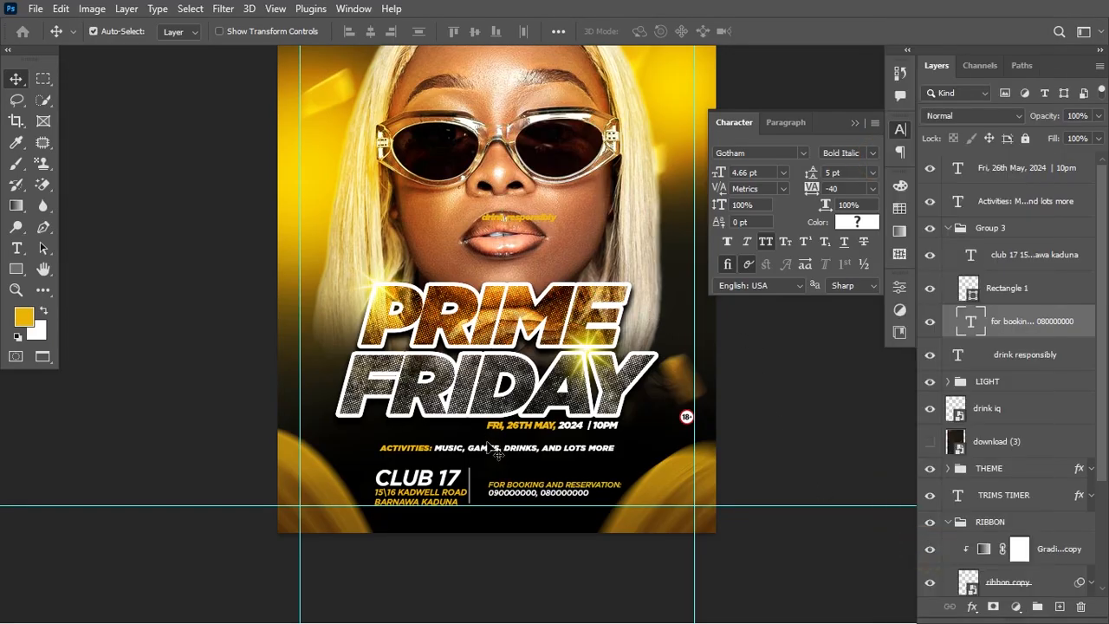
Shift the white divider slightly to the right, away from the venue address text
{"action": "left_click", "coordinate": [473, 473]}
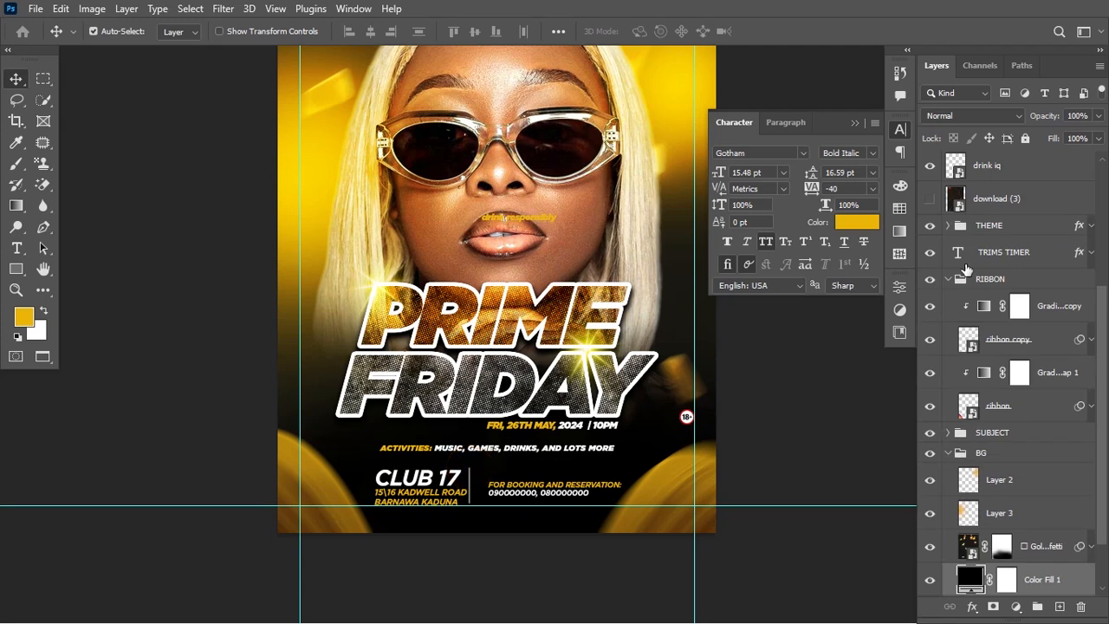
{"action": "scroll", "coordinate": [966, 268], "scroll_direction": "up", "scroll_amount": 5}
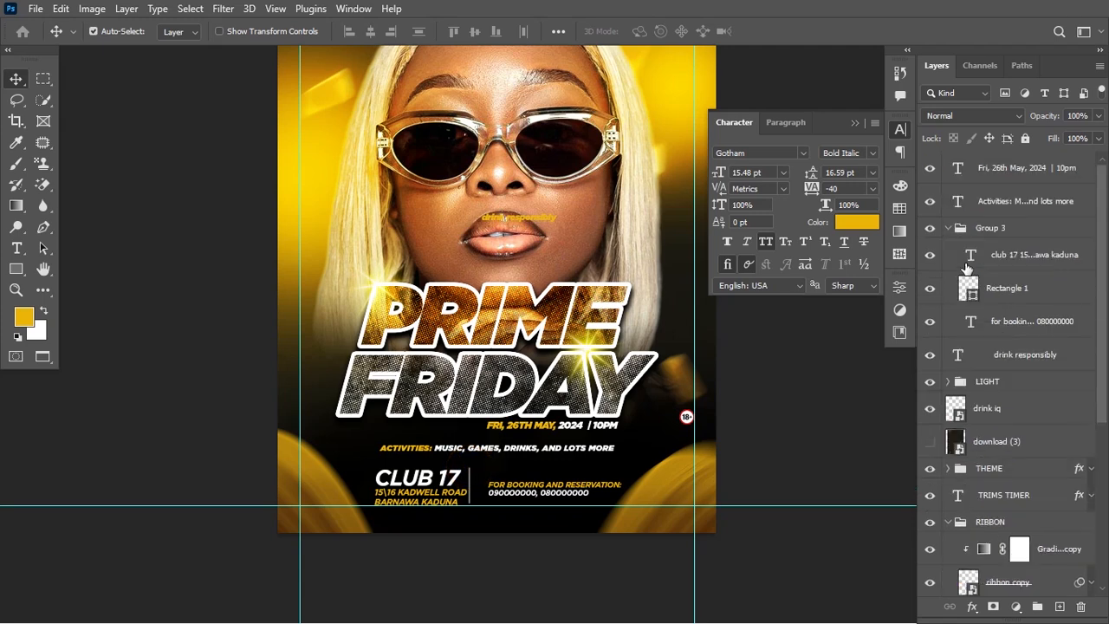
{"action": "left_click", "coordinate": [1017, 295]}
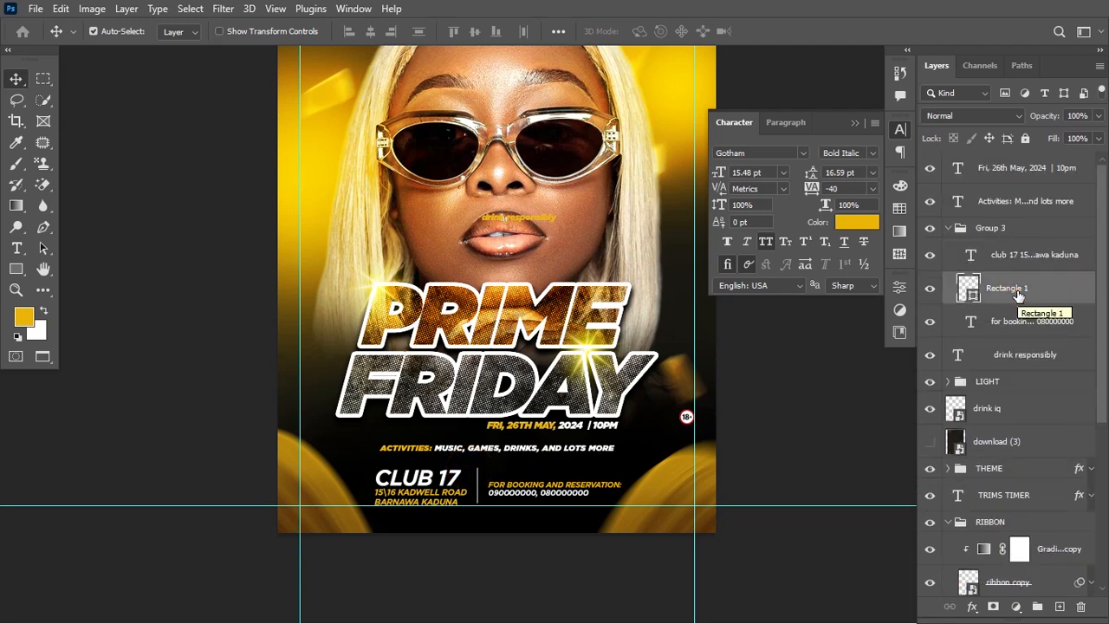
Centre the group of venue block, divider and booking block horizontally on the canvas again, and clear the selection
{"action": "left_click", "coordinate": [1030, 232]}
{"action": "key", "text": "a"}
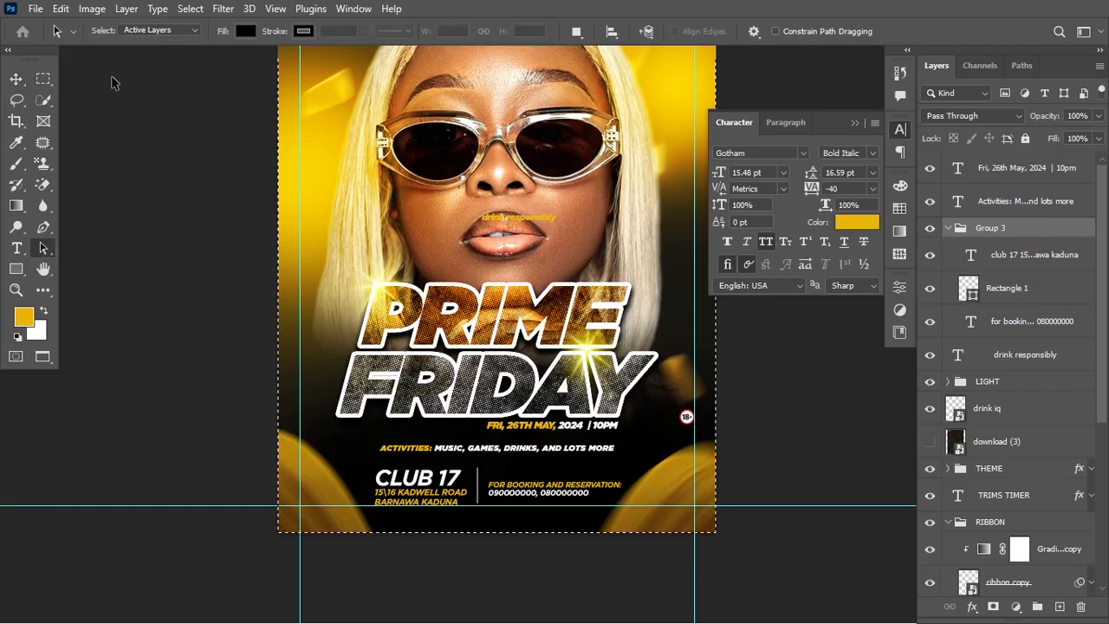
{"action": "key", "text": "ctrl+a"}
{"action": "left_click", "coordinate": [26, 85]}
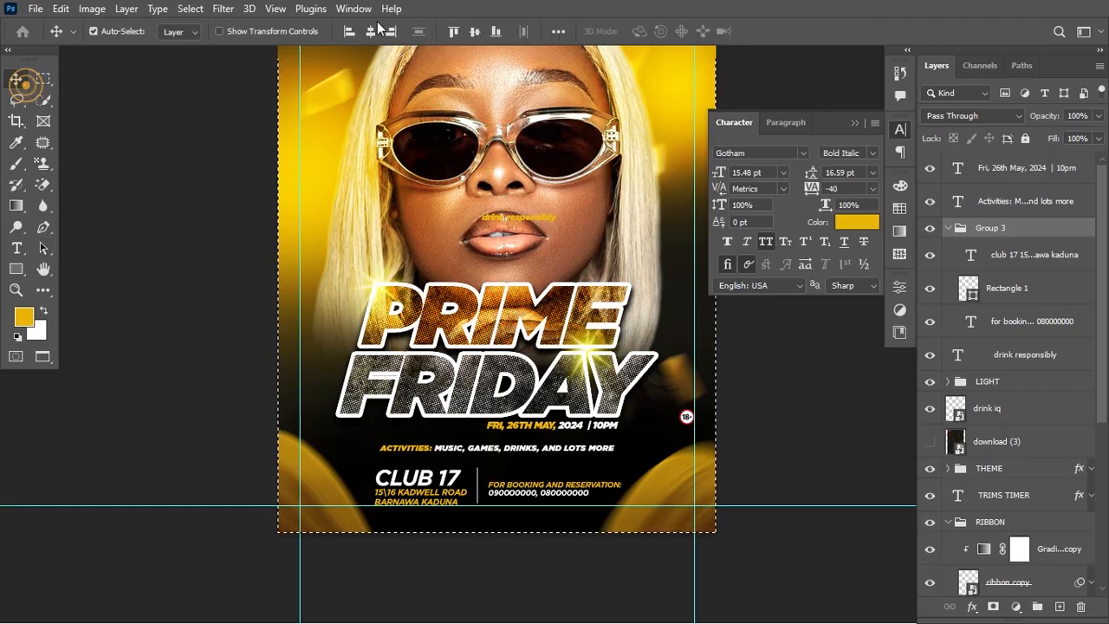
{"action": "left_click", "coordinate": [370, 32]}
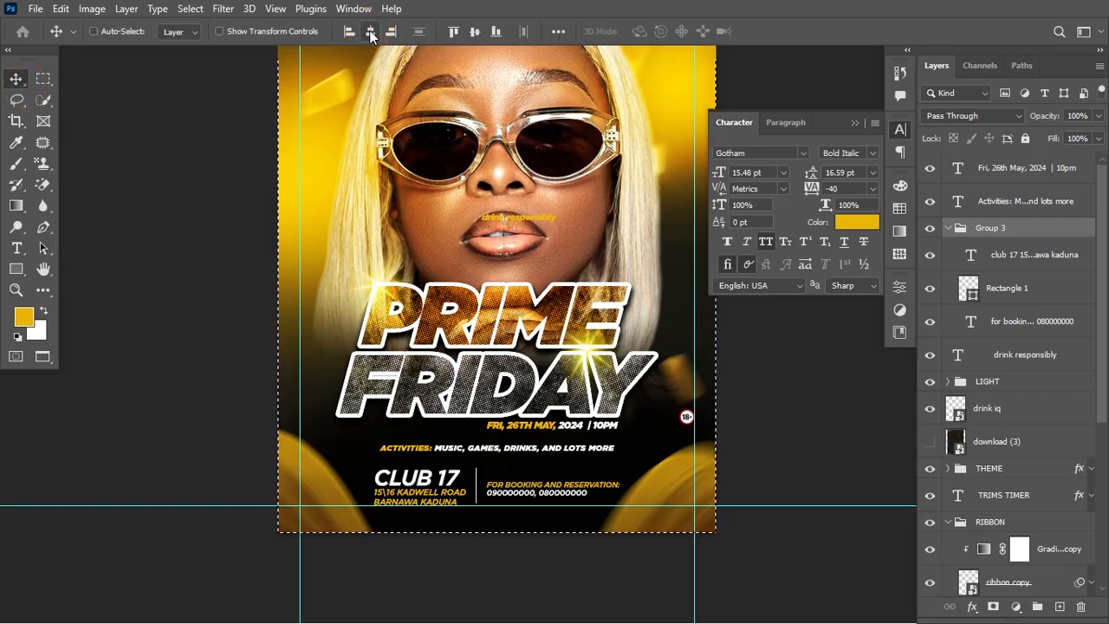
{"action": "key", "text": "ctrl+d"}
Hide the guides and check the layout of the whole flyer
{"action": "key", "text": "ctrl+minus"}
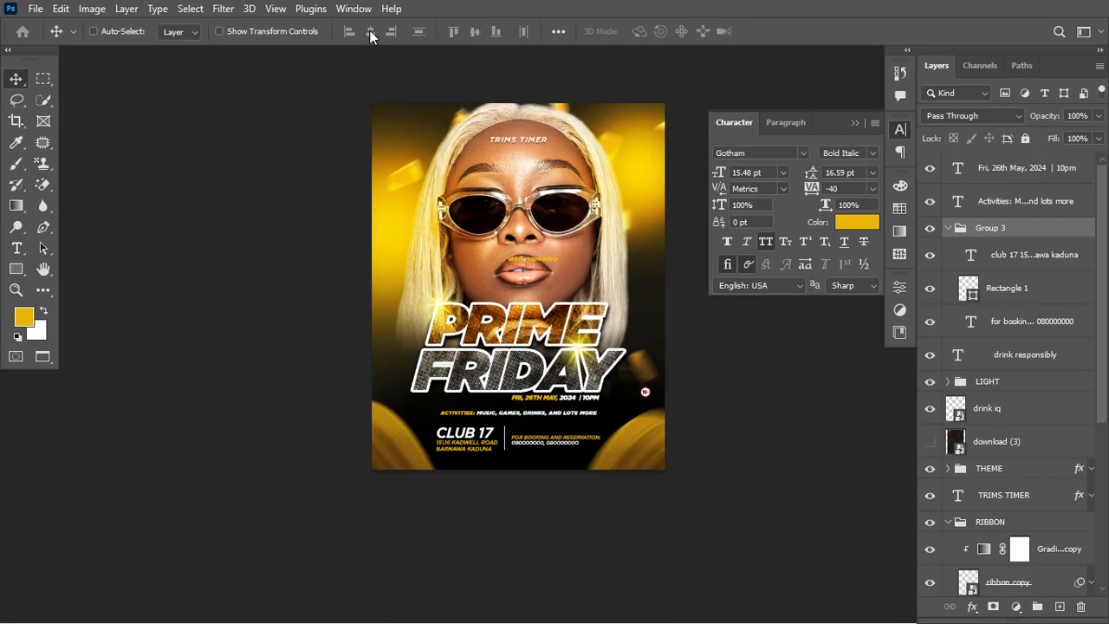
{"action": "key", "text": "ctrl+0"}
{"action": "key", "text": "ctrl+semicolon"}
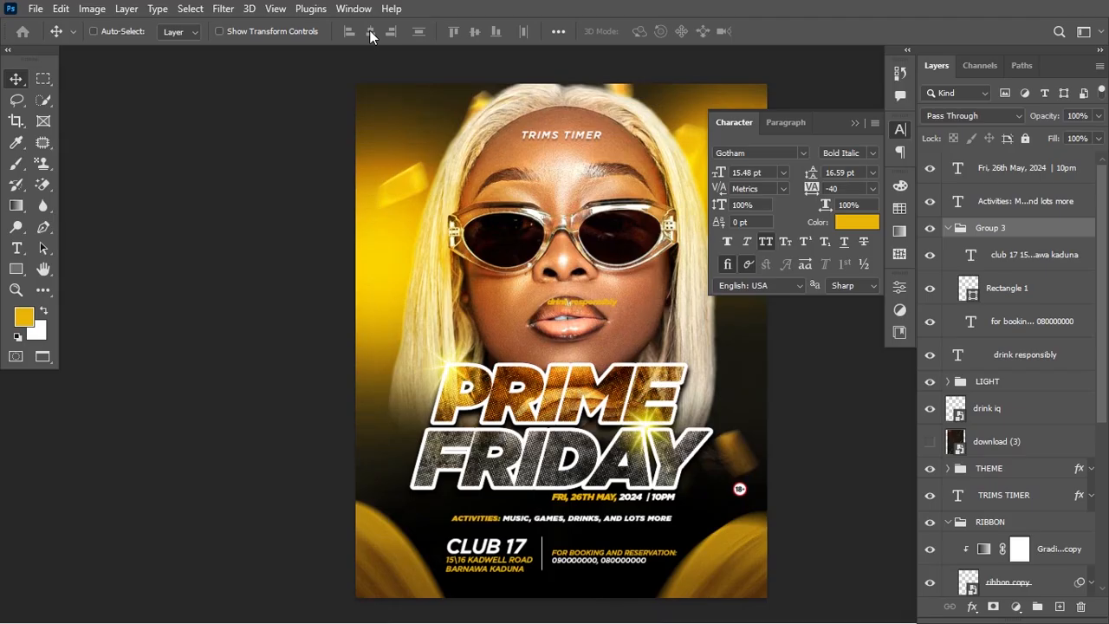
{"action": "key", "text": "ctrl+0"}
{"action": "scroll", "coordinate": [537, 319], "scroll_direction": "left", "scroll_amount": 4}
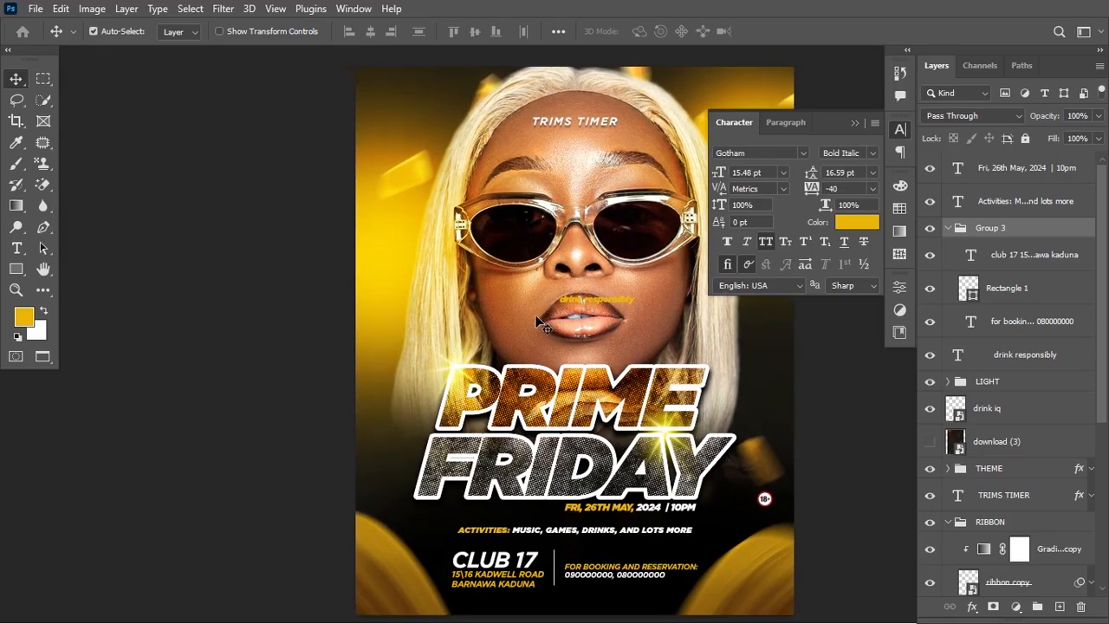
{"action": "scroll", "coordinate": [537, 321], "scroll_direction": "right", "scroll_amount": 8}
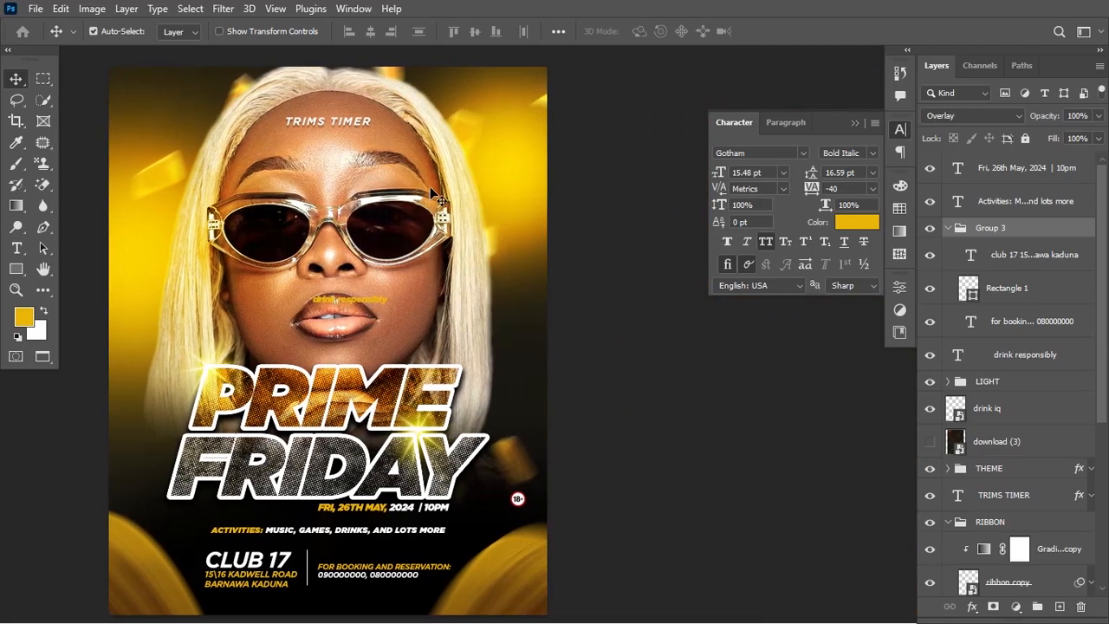
Scale the SUBJECT group to 107.42% about its centre and move it 10 px down
{"action": "left_click", "coordinate": [431, 187]}
{"action": "scroll", "coordinate": [1044, 550], "scroll_direction": "down", "scroll_amount": 5}
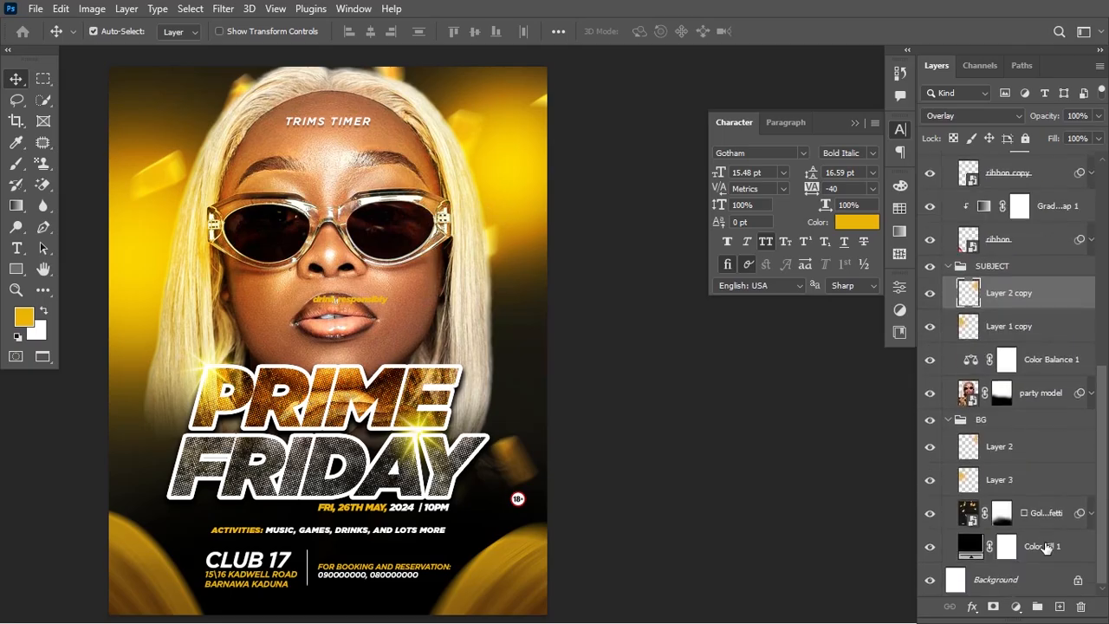
{"action": "left_click", "coordinate": [1047, 266]}
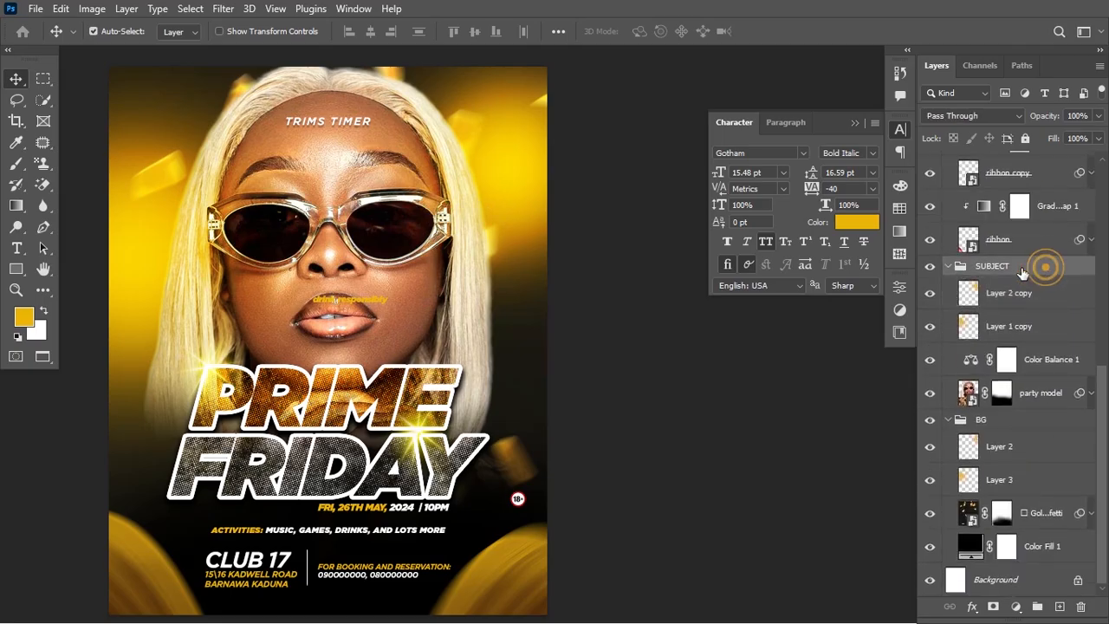
{"action": "key", "text": "ctrl+t"}
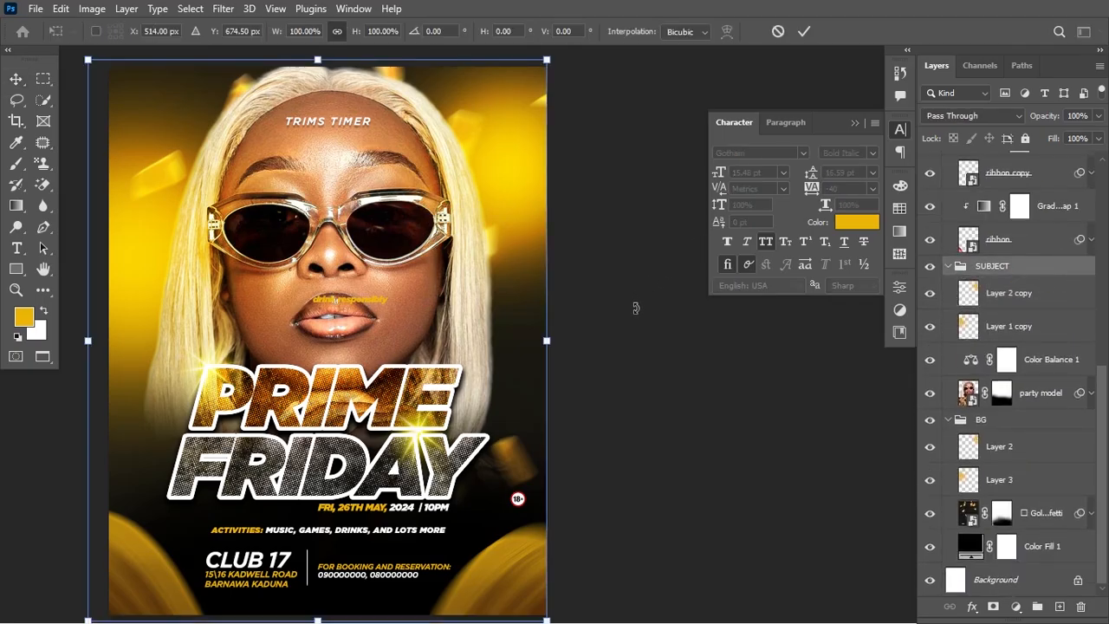
{"action": "left_click_drag", "start_coordinate": [546, 340], "coordinate": [564, 341]}
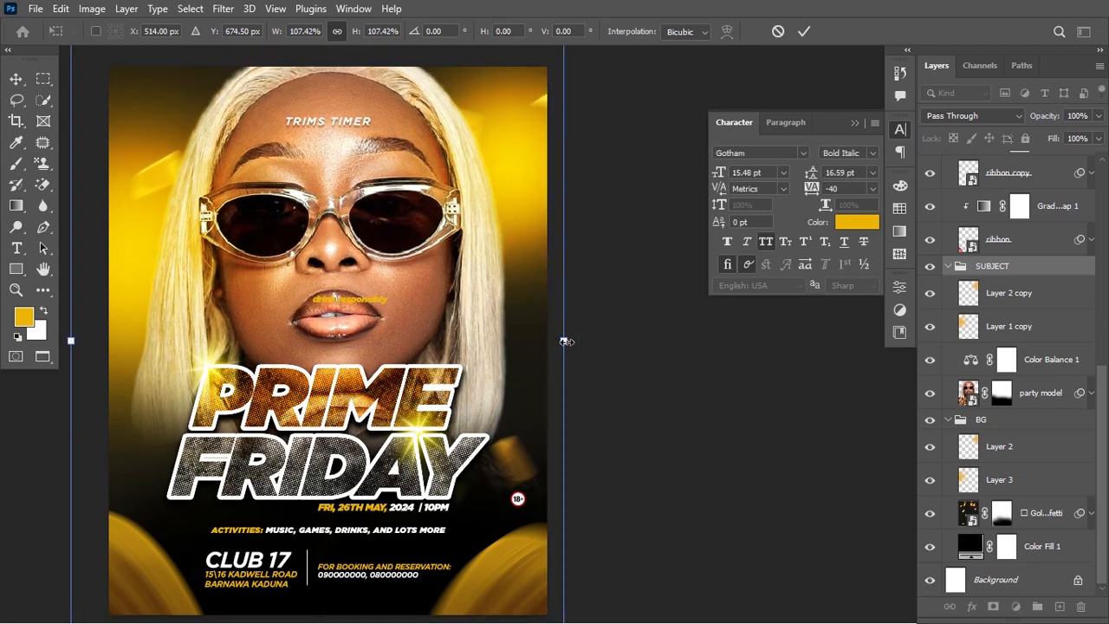
{"action": "key", "text": "Down"}
{"action": "key", "text": "Down"}
{"action": "key", "text": "Down"}
{"action": "key", "text": "Down"}
{"action": "key", "text": "Down"}
{"action": "key", "text": "Down"}
{"action": "key", "text": "Down"}
{"action": "key", "text": "Down"}
{"action": "key", "text": "Down"}
{"action": "key", "text": "Down"}
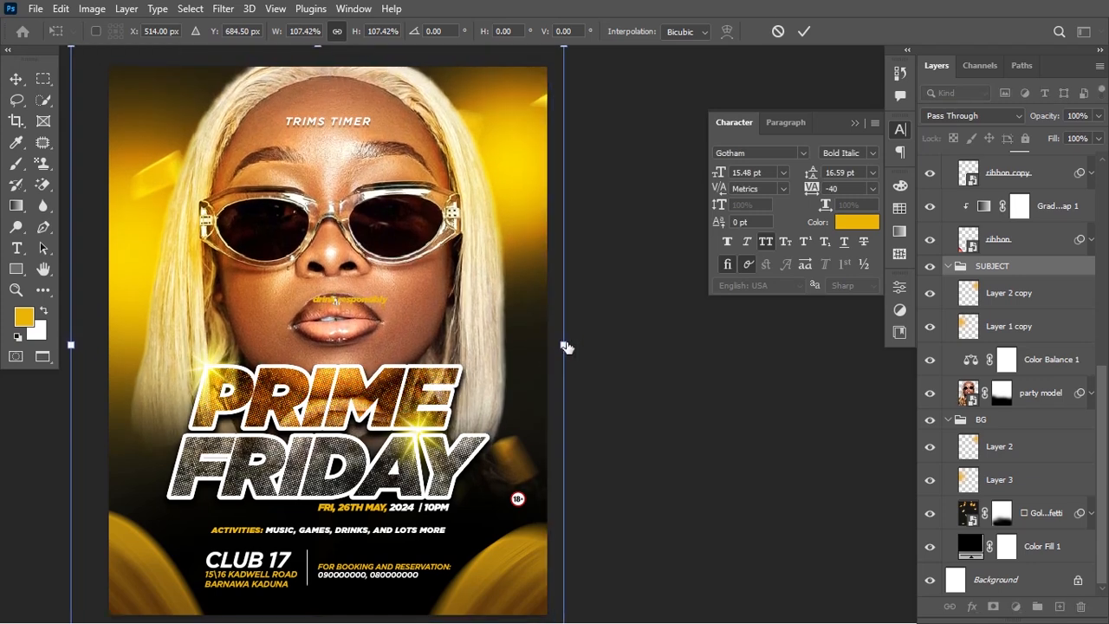
{"action": "key", "text": "Return"}
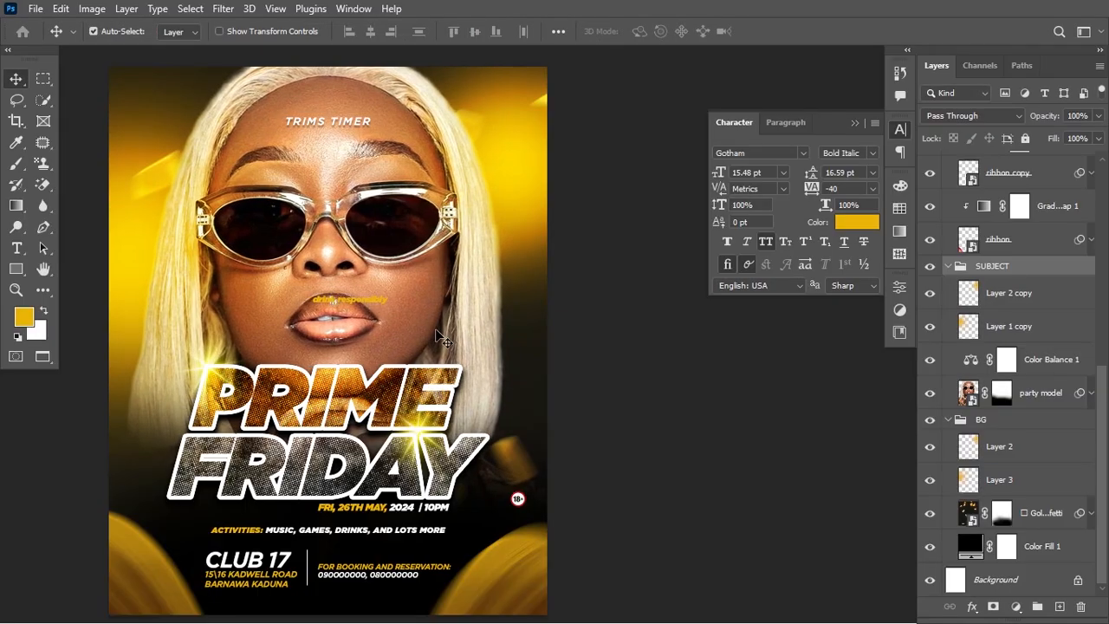
Cut the "drink responsibly" text off the model's face and paste it as a new text layer beside her hair, above the title
{"action": "key", "text": "t"}
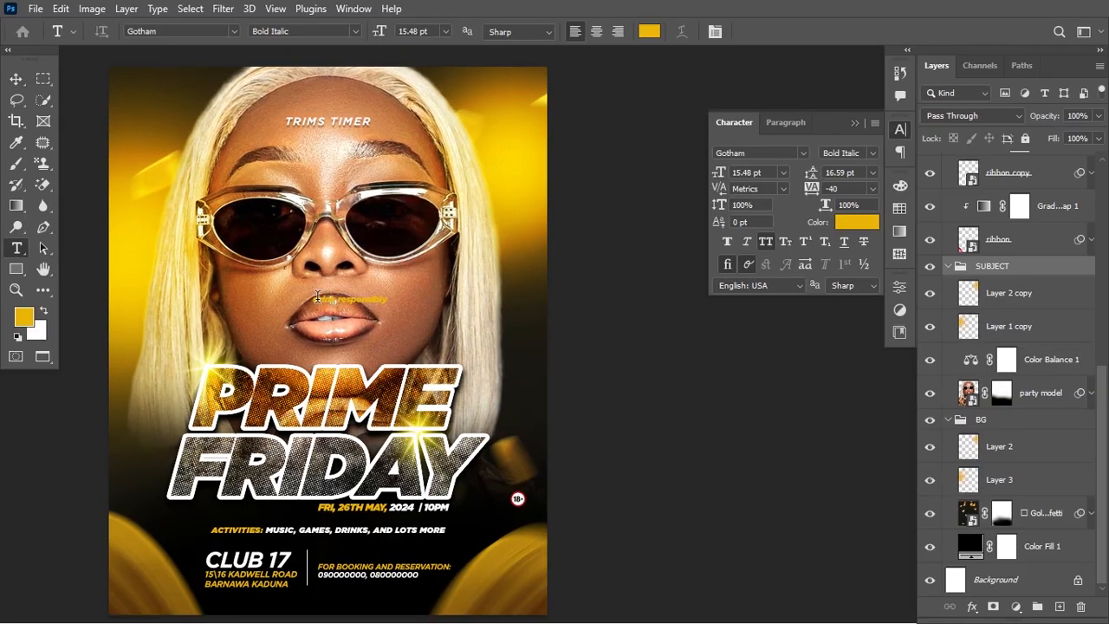
{"action": "left_click", "coordinate": [318, 296]}
{"action": "left_click_drag", "start_coordinate": [312, 299], "coordinate": [401, 299]}
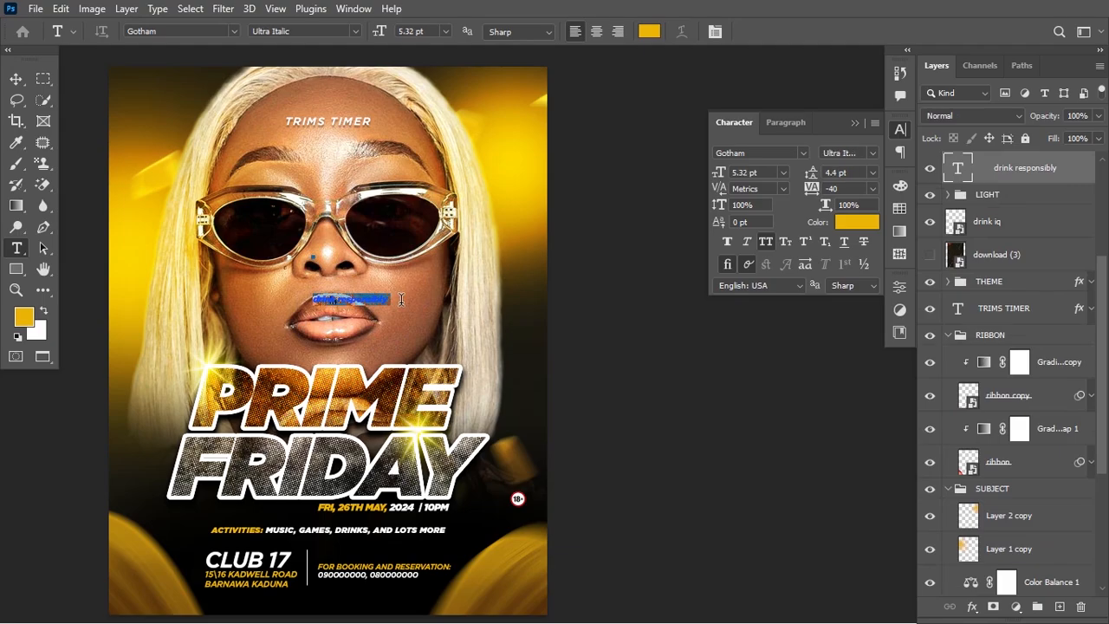
{"action": "key", "text": "ctrl+x"}
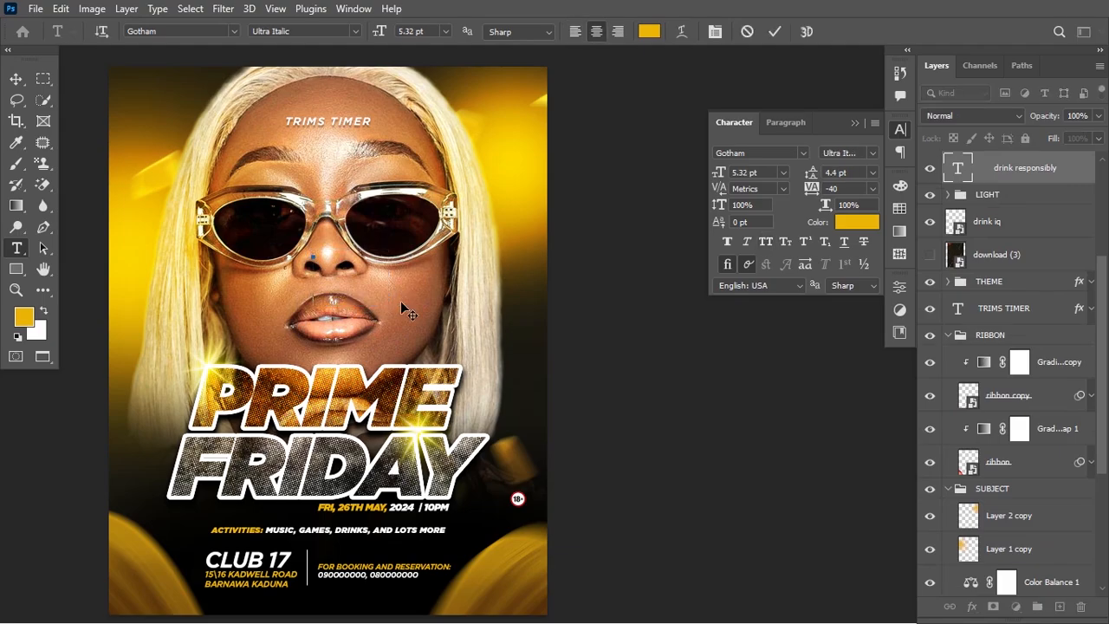
{"action": "key", "text": "ctrl+Return"}
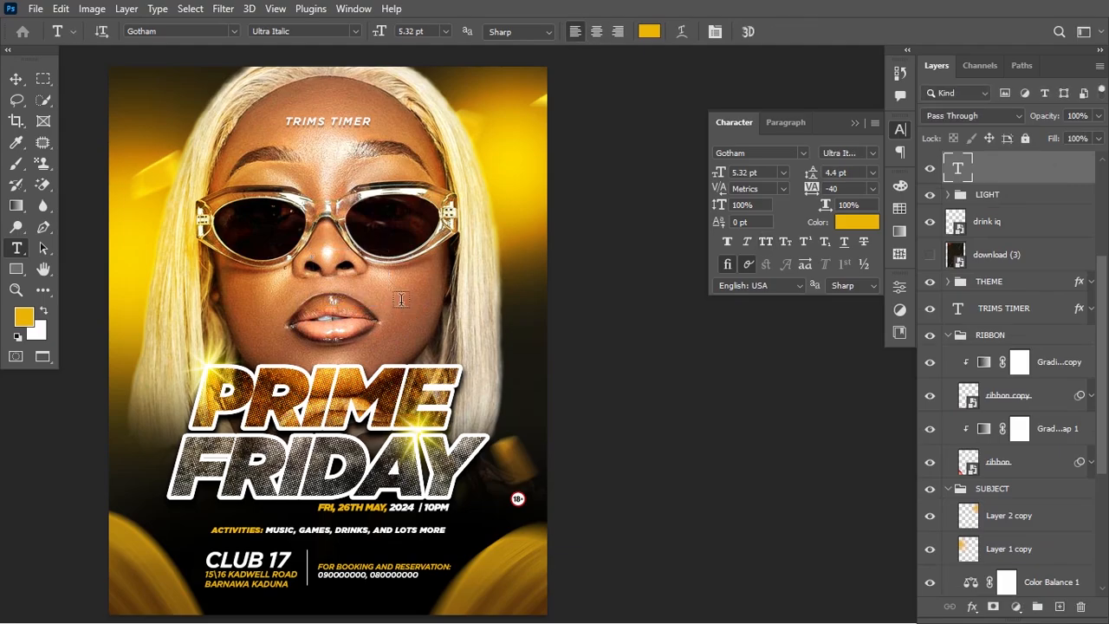
{"action": "left_click", "coordinate": [491, 359]}
{"action": "key", "text": "ctrl+v"}
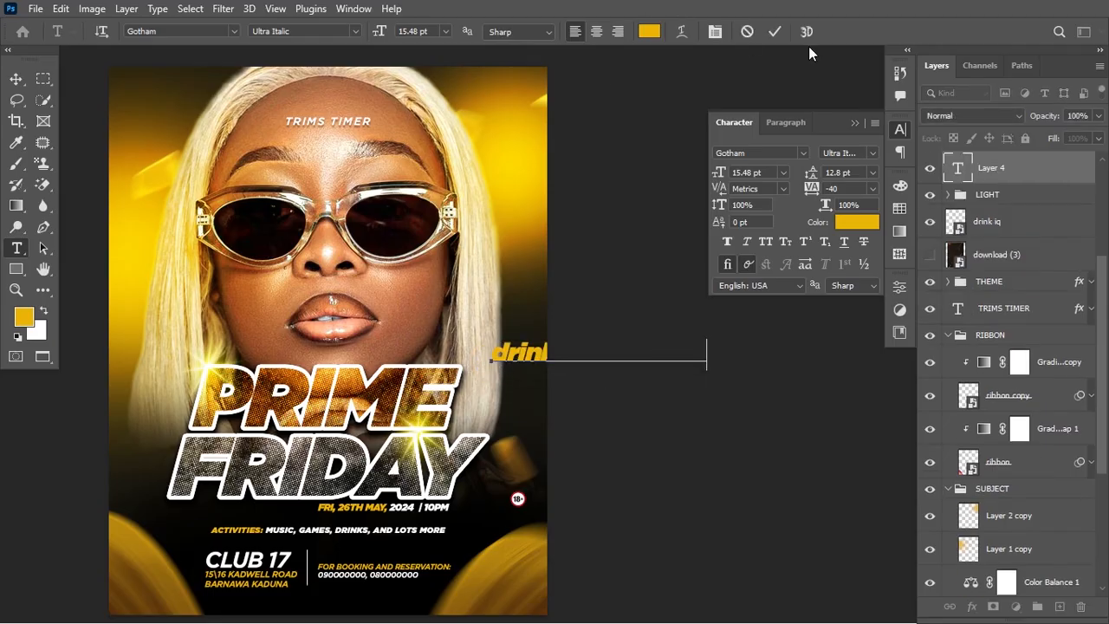
{"action": "left_click", "coordinate": [778, 32]}
Set the "drink responsibly" text in all caps and colour it white
{"action": "left_click", "coordinate": [727, 244]}
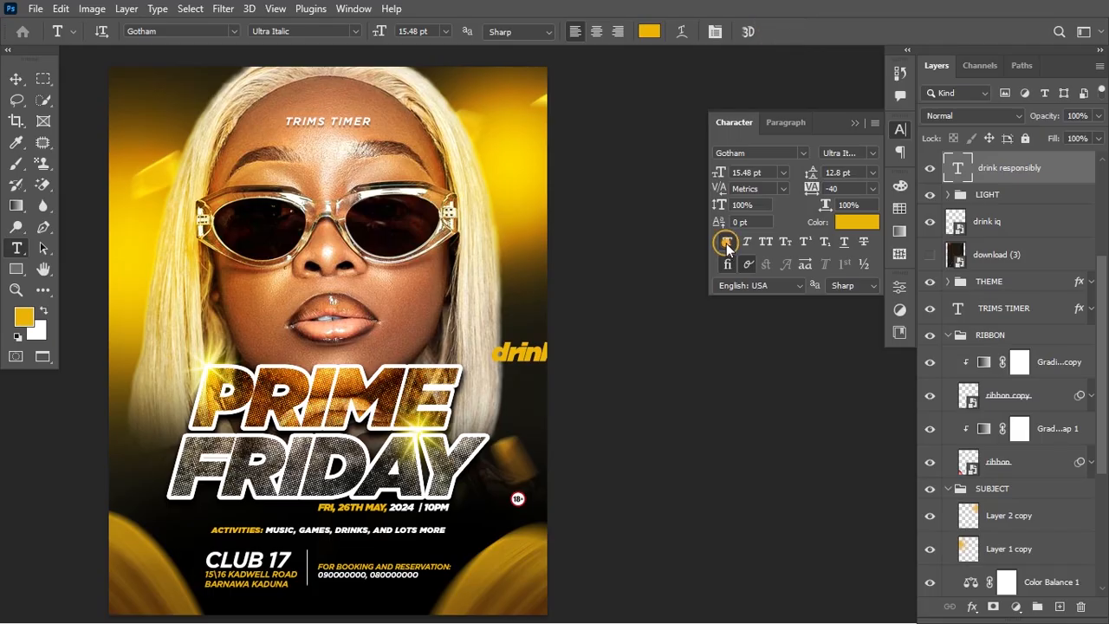
{"action": "left_click", "coordinate": [765, 242]}
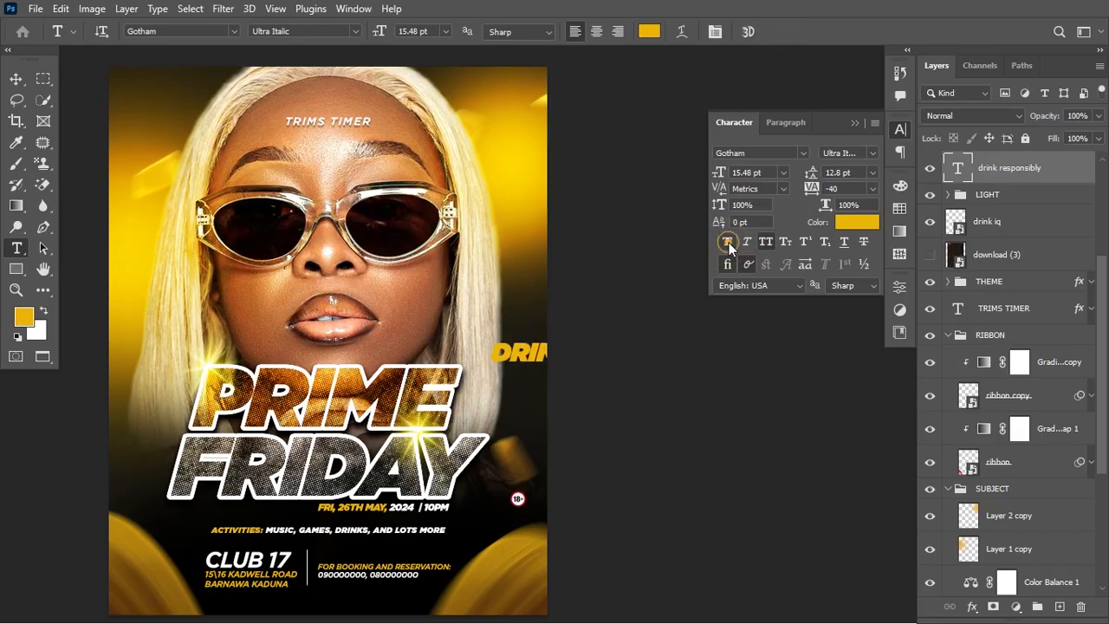
{"action": "left_click", "coordinate": [728, 242]}
{"action": "left_click", "coordinate": [874, 224]}
{"action": "left_click_drag", "start_coordinate": [683, 136], "coordinate": [618, 92]}
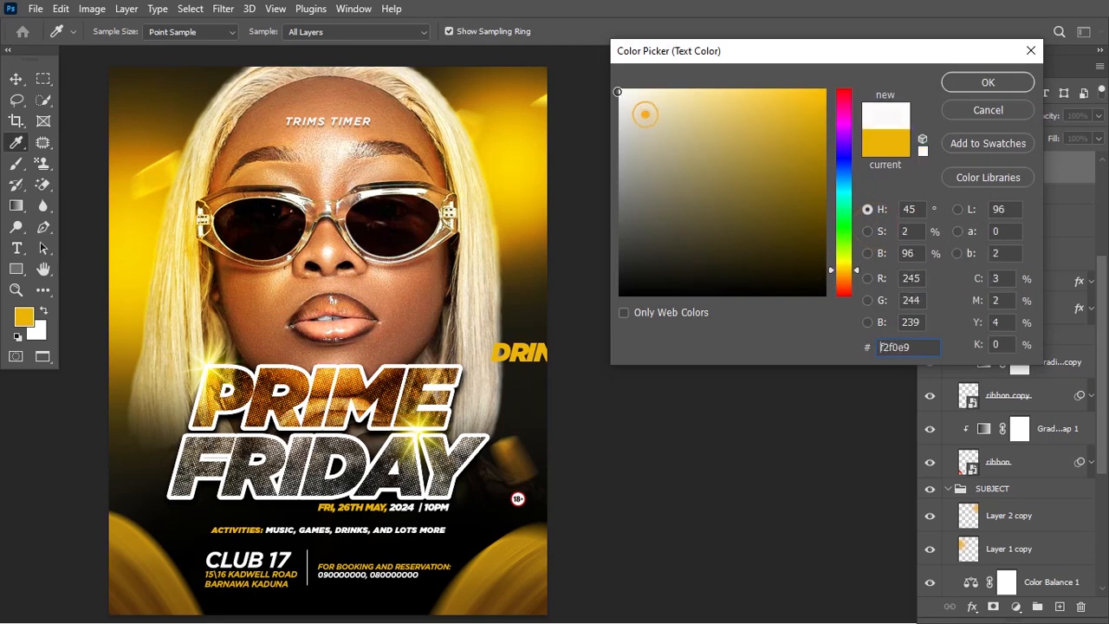
{"action": "left_click", "coordinate": [975, 82]}
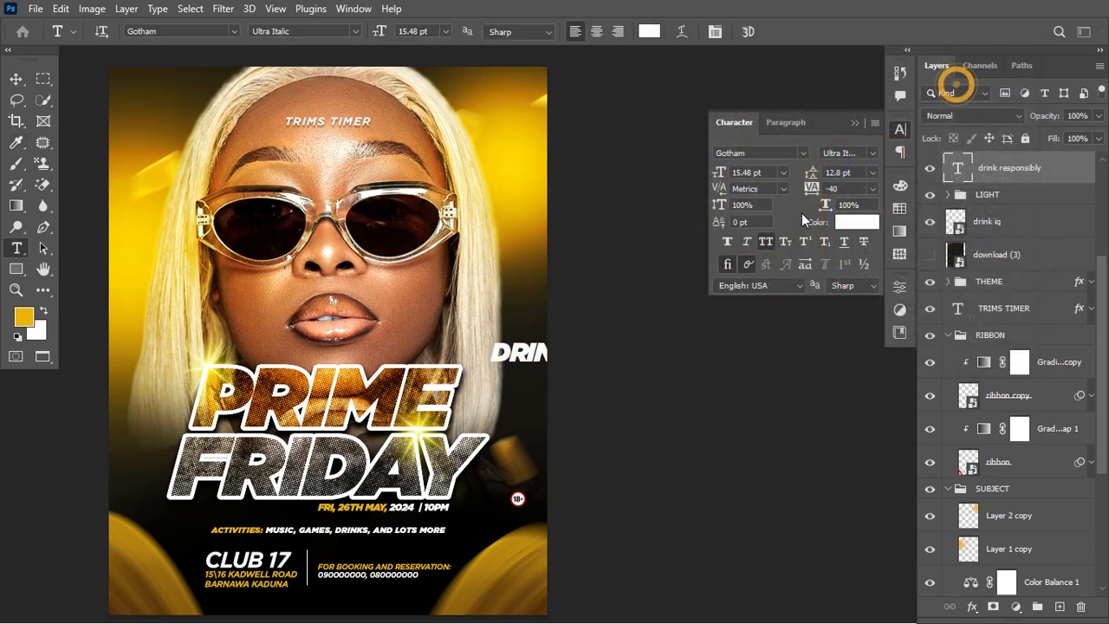
Set the DRINK RESPONSIBLY text in Gotham Book and widen its letter spacing strongly
{"action": "left_click", "coordinate": [877, 152]}
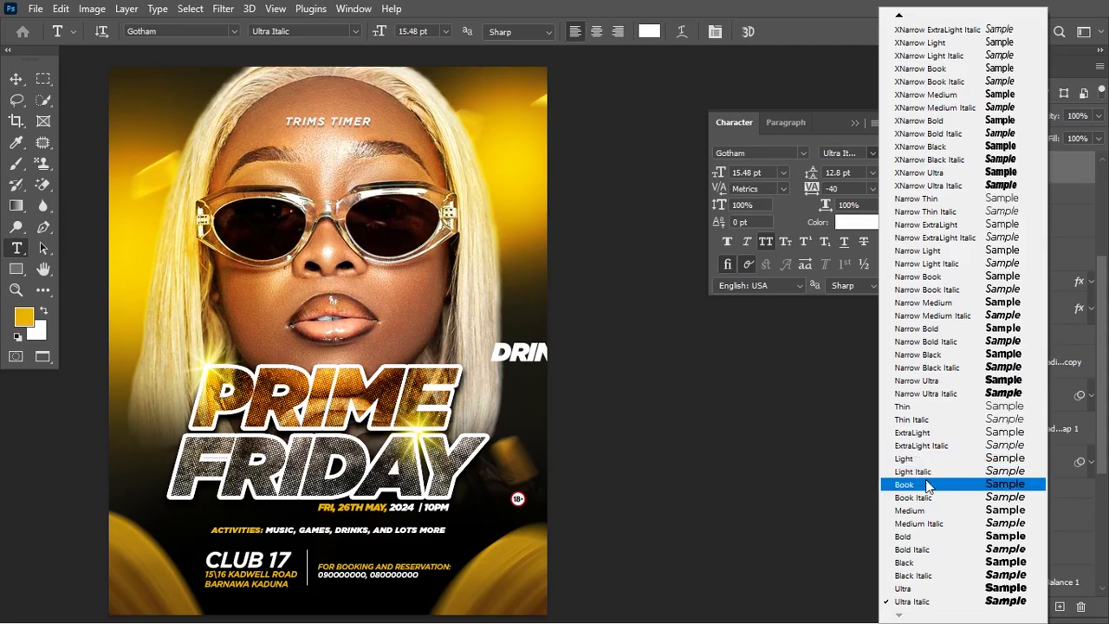
{"action": "left_click", "coordinate": [927, 487]}
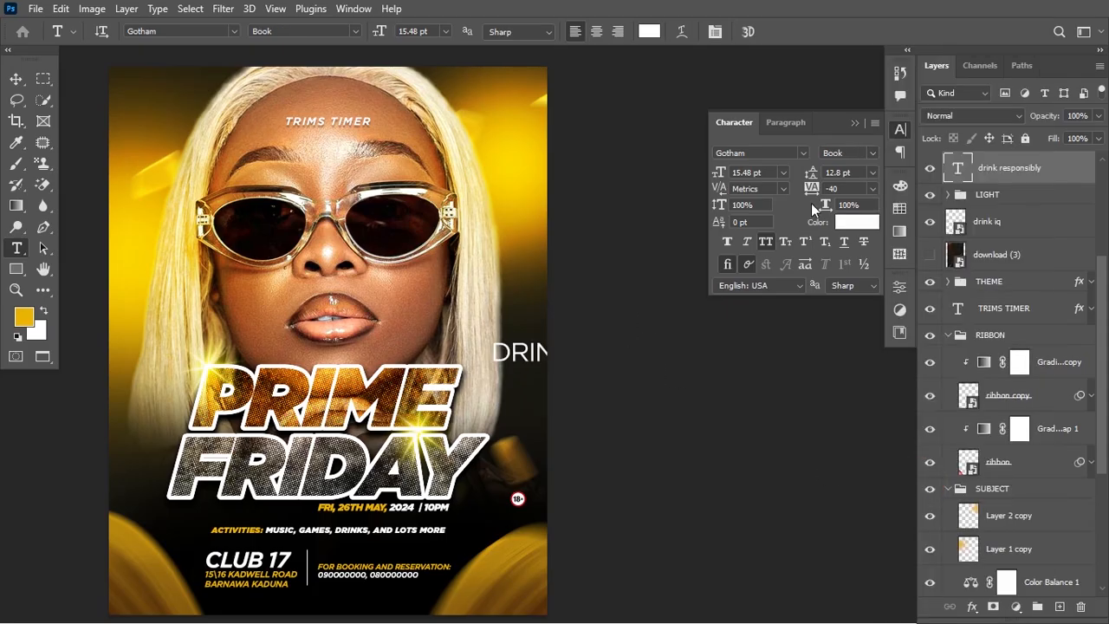
{"action": "left_click", "coordinate": [831, 188]}
{"action": "type", "text": "40"}
{"action": "type", "text": "1"}
{"action": "key", "text": "Return"}
{"action": "left_click", "coordinate": [855, 124]}
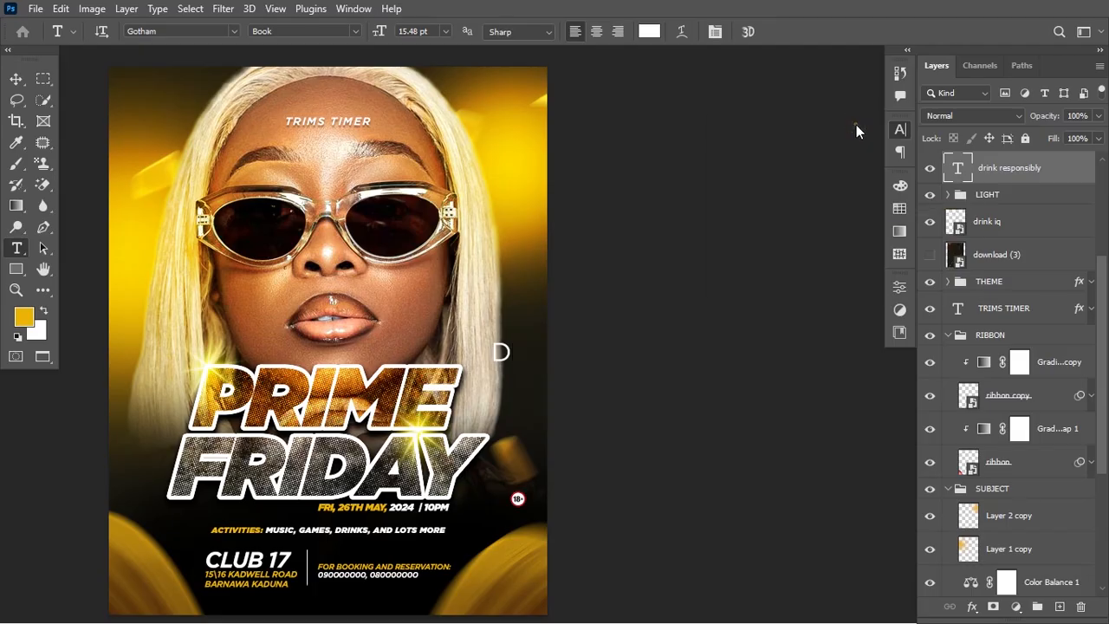
Scale the DRINK RESPONSIBLY text to about 25%, rotate it -90° and place it vertically above the 18+ badge
{"action": "key", "text": "ctrl+t"}
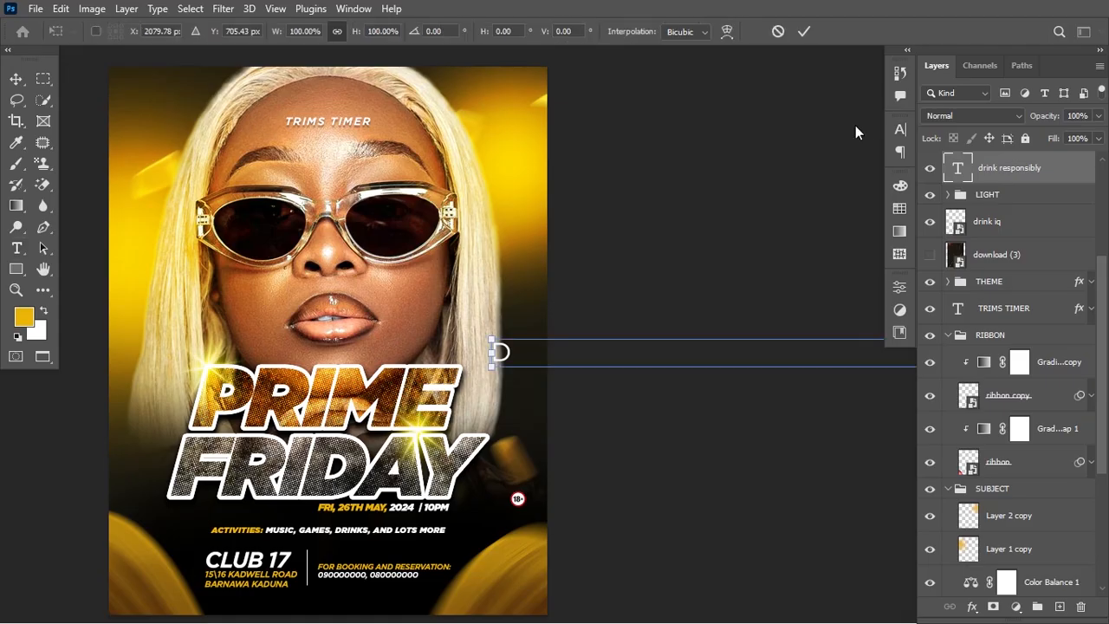
{"action": "left_click_drag", "start_coordinate": [491, 339], "coordinate": [762, 347]}
{"action": "left_click_drag", "start_coordinate": [844, 367], "coordinate": [846, 366]}
{"action": "left_click_drag", "start_coordinate": [572, 362], "coordinate": [303, 363]}
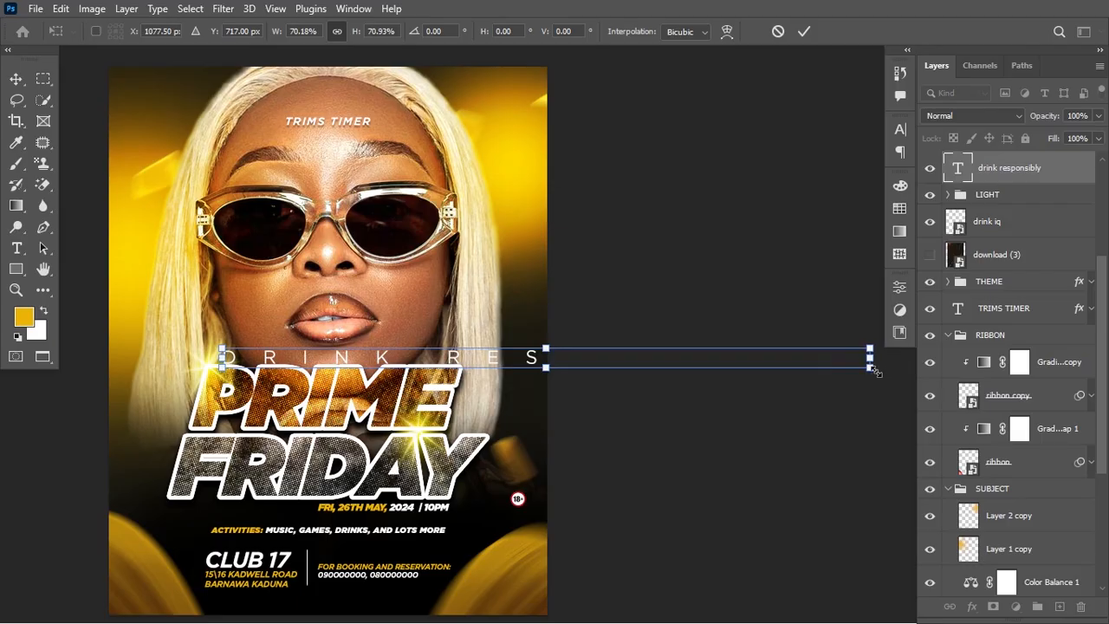
{"action": "left_click_drag", "start_coordinate": [875, 371], "coordinate": [522, 305]}
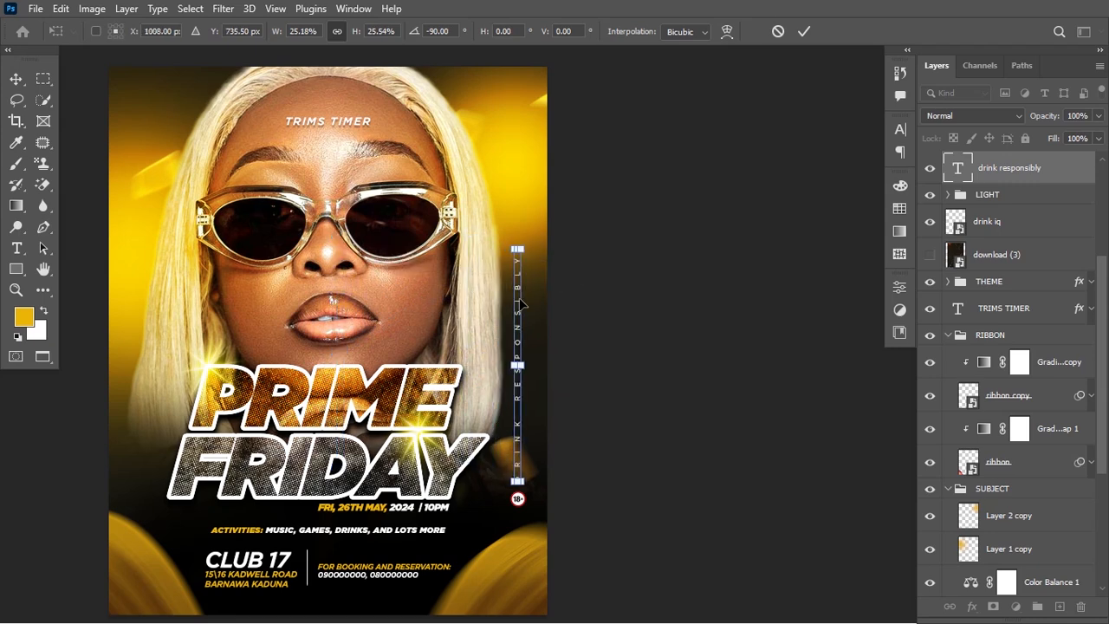
{"action": "key", "text": "Return"}
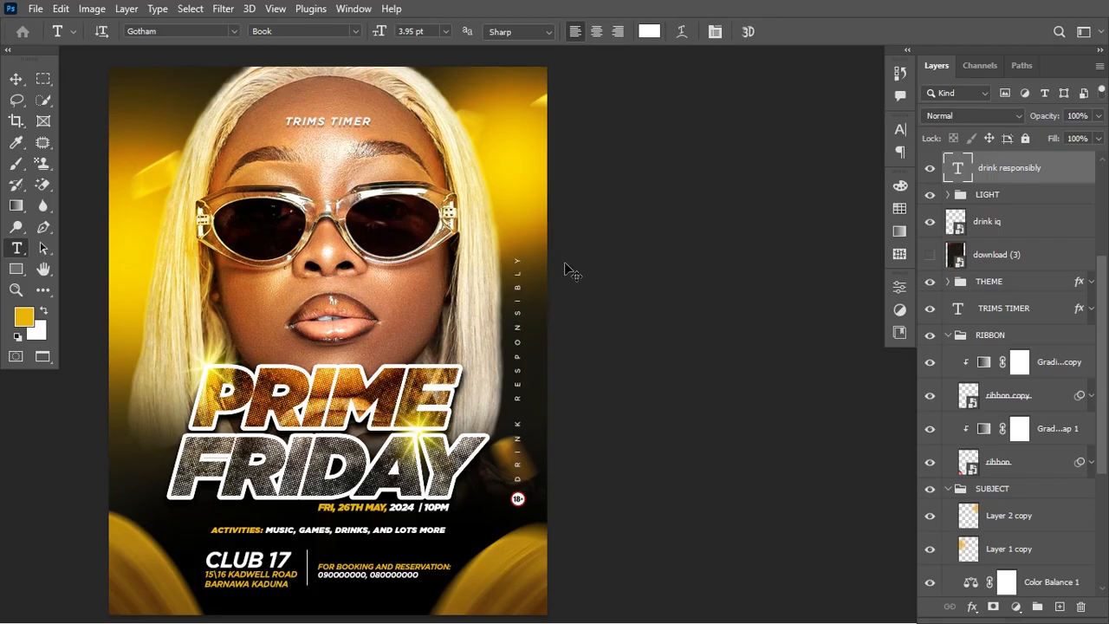
Collapse the SUBJECT, BG and RIBBON groups and move the hidden download (3) layer to the top of the layer stack
{"action": "key", "text": "ctrl+0"}
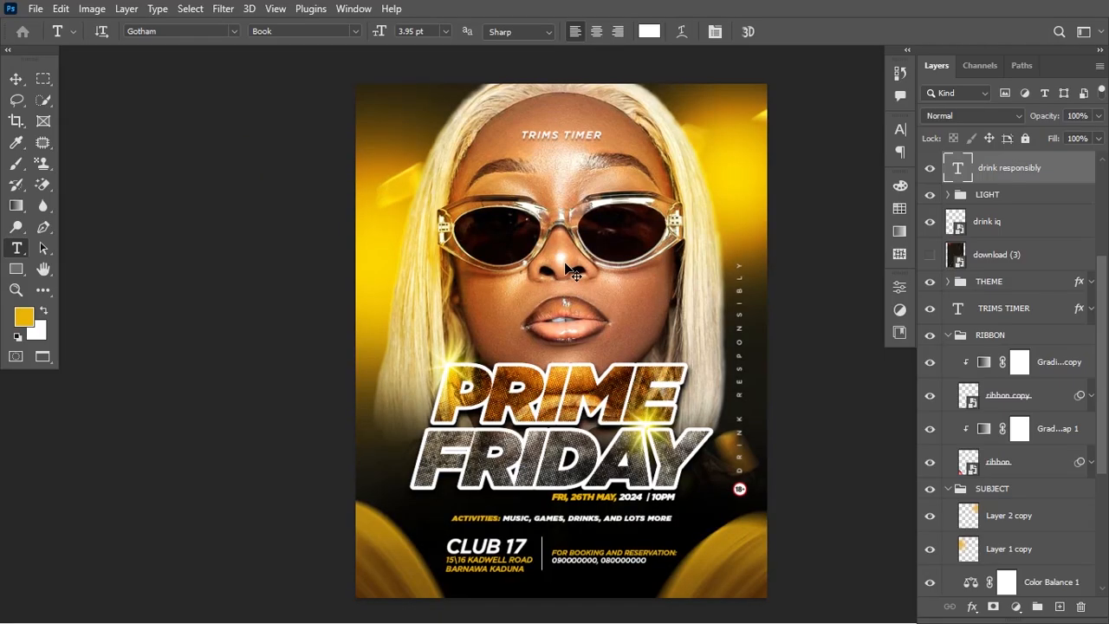
{"action": "key", "text": "ctrl+plus"}
{"action": "scroll", "coordinate": [564, 260], "scroll_direction": "right", "scroll_amount": 3}
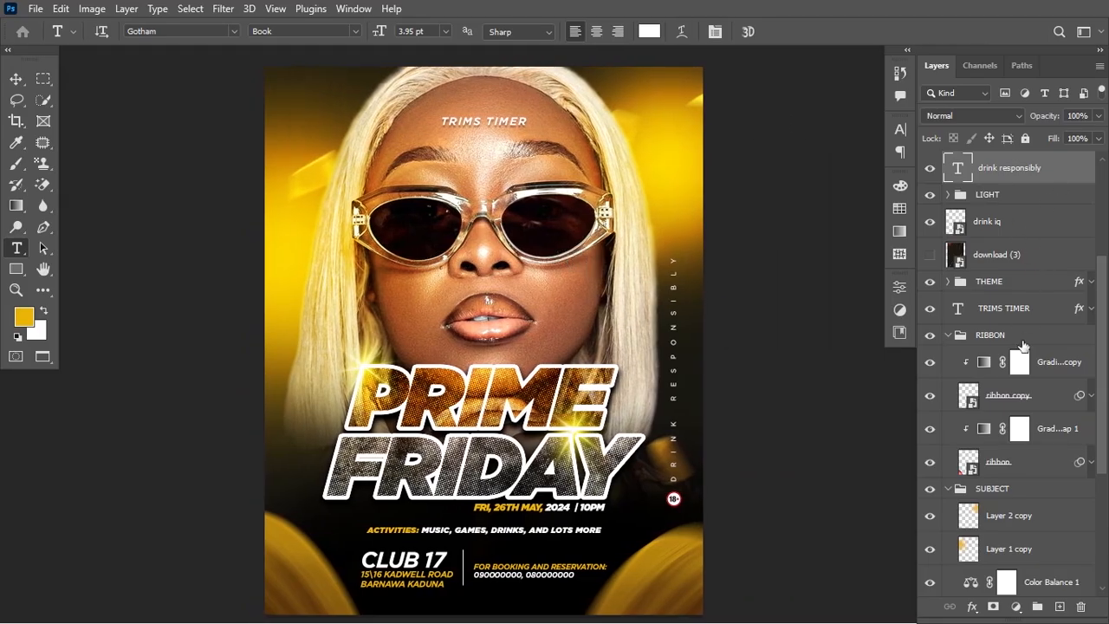
{"action": "left_click", "coordinate": [948, 489]}
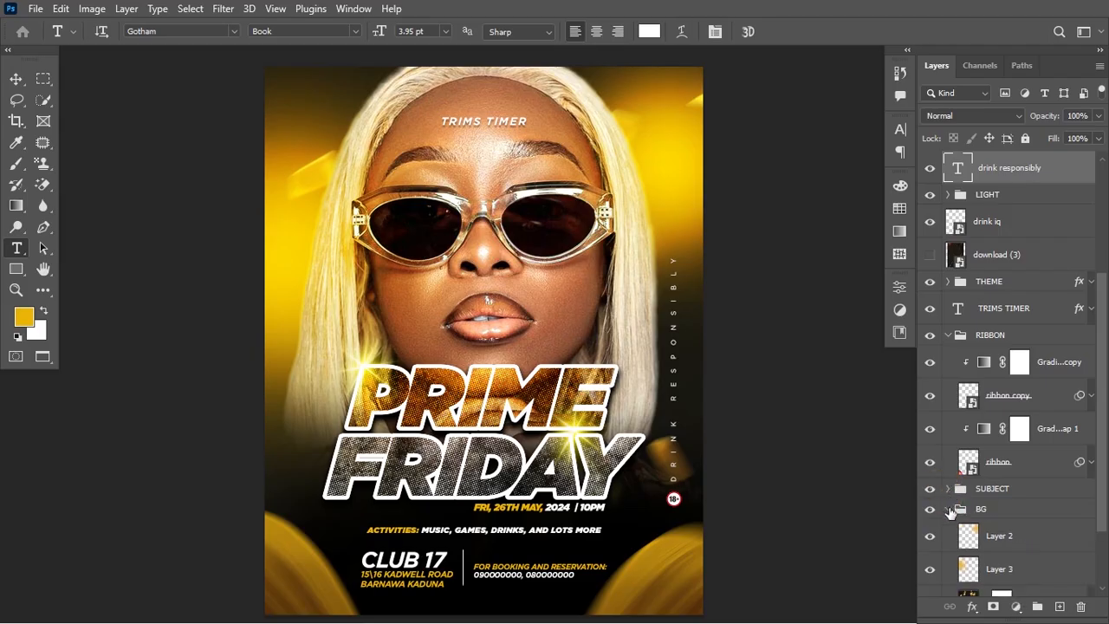
{"action": "left_click", "coordinate": [949, 510]}
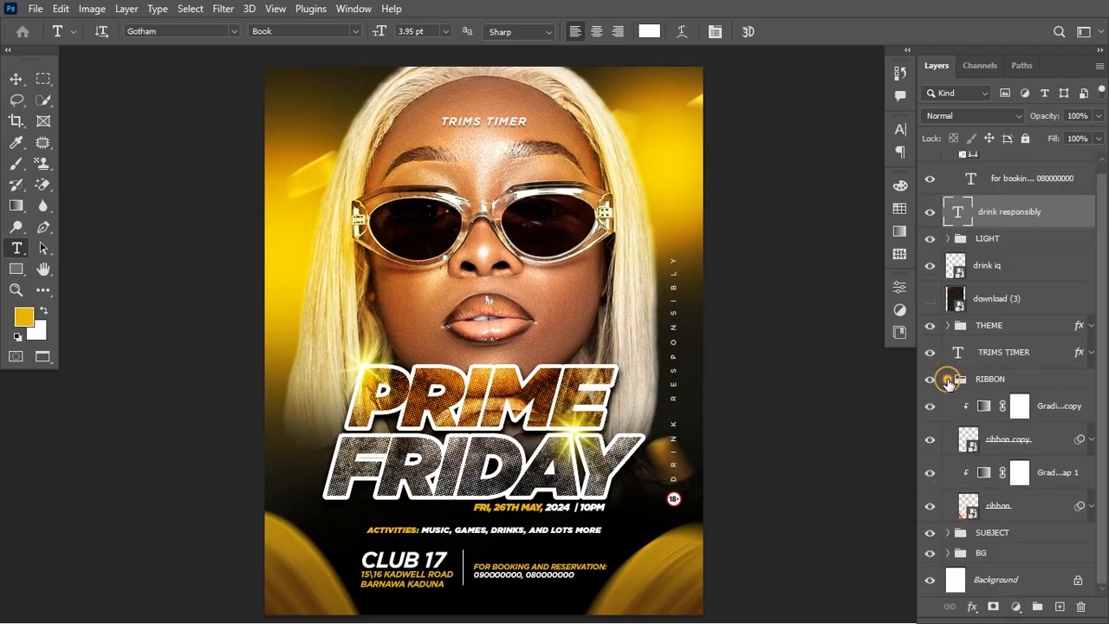
{"action": "left_click", "coordinate": [948, 381]}
{"action": "left_click_drag", "start_coordinate": [1015, 433], "coordinate": [1012, 149]}
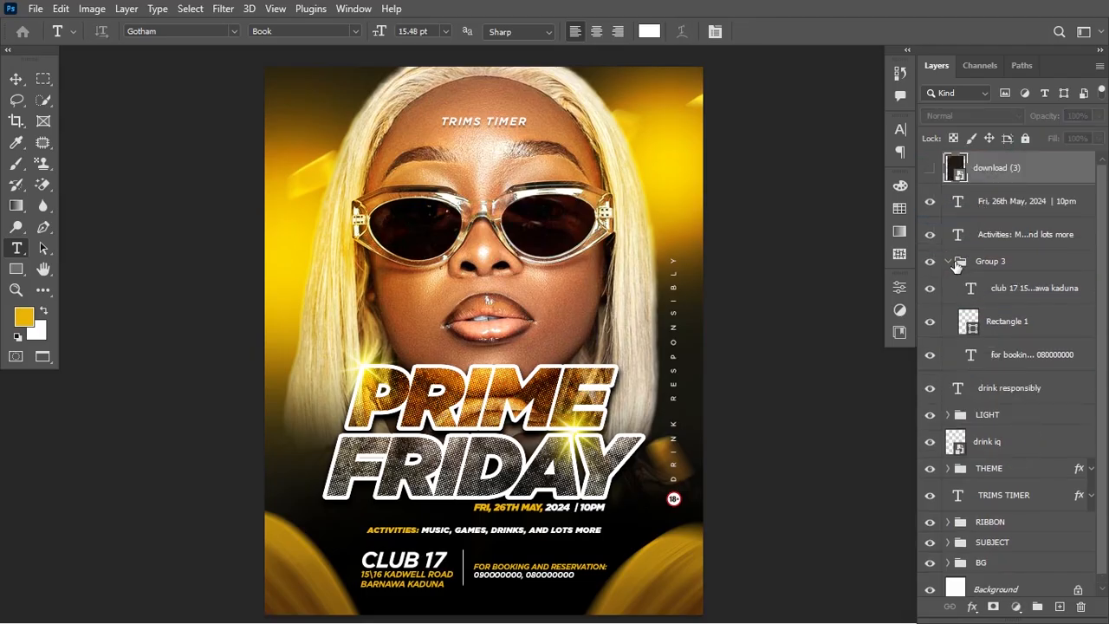
Collapse the group holding the venue and booking details and rename it CONTACT
{"action": "left_click", "coordinate": [946, 261]}
{"action": "left_click", "coordinate": [931, 262]}
{"action": "left_click", "coordinate": [930, 263]}
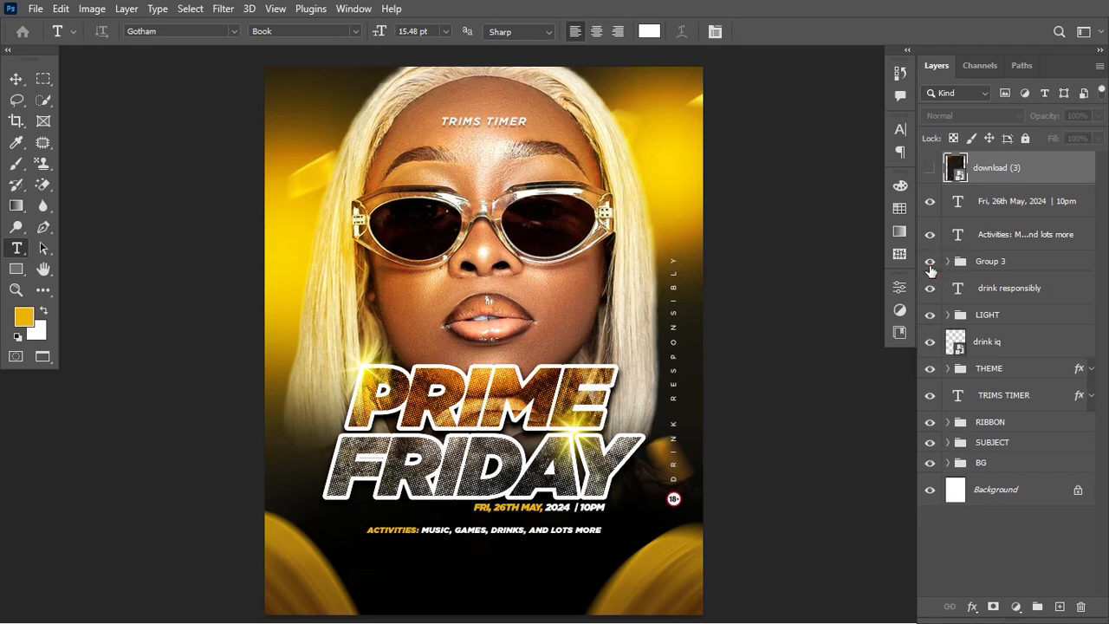
{"action": "left_click", "coordinate": [975, 263]}
{"action": "double_click", "coordinate": [976, 261]}
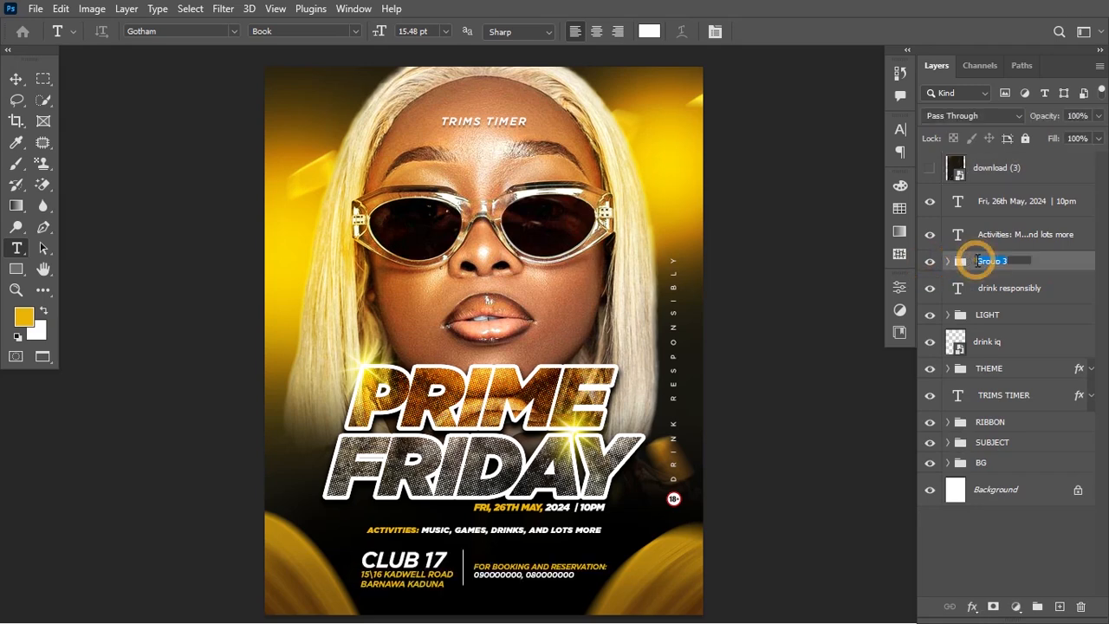
{"action": "type", "text": "CO"}
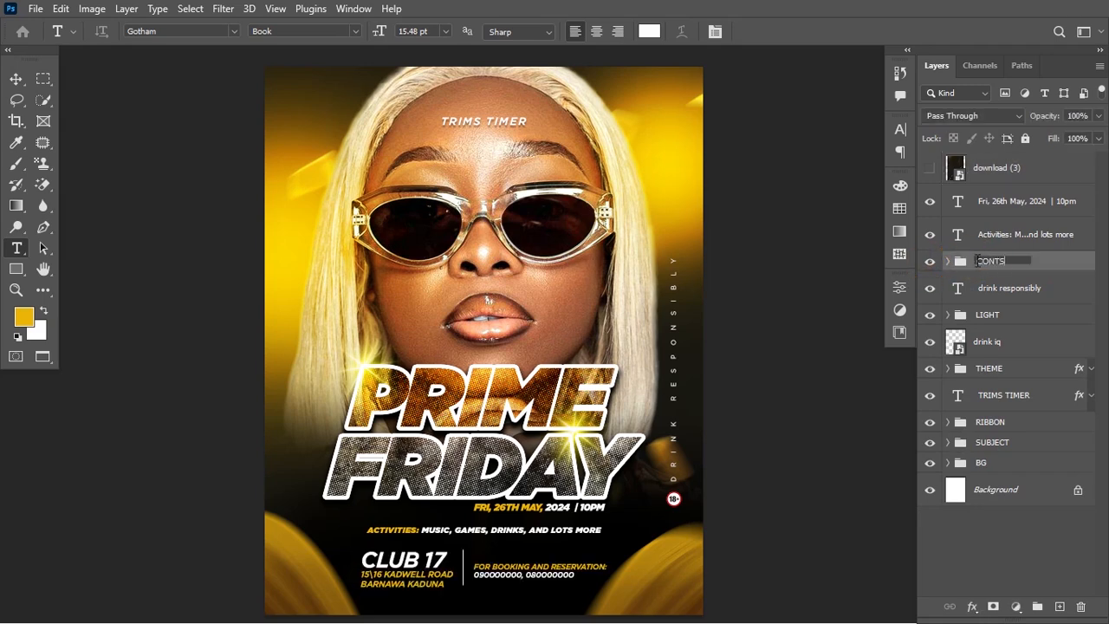
{"action": "type", "text": "NTACT"}
{"action": "key", "text": "Return"}
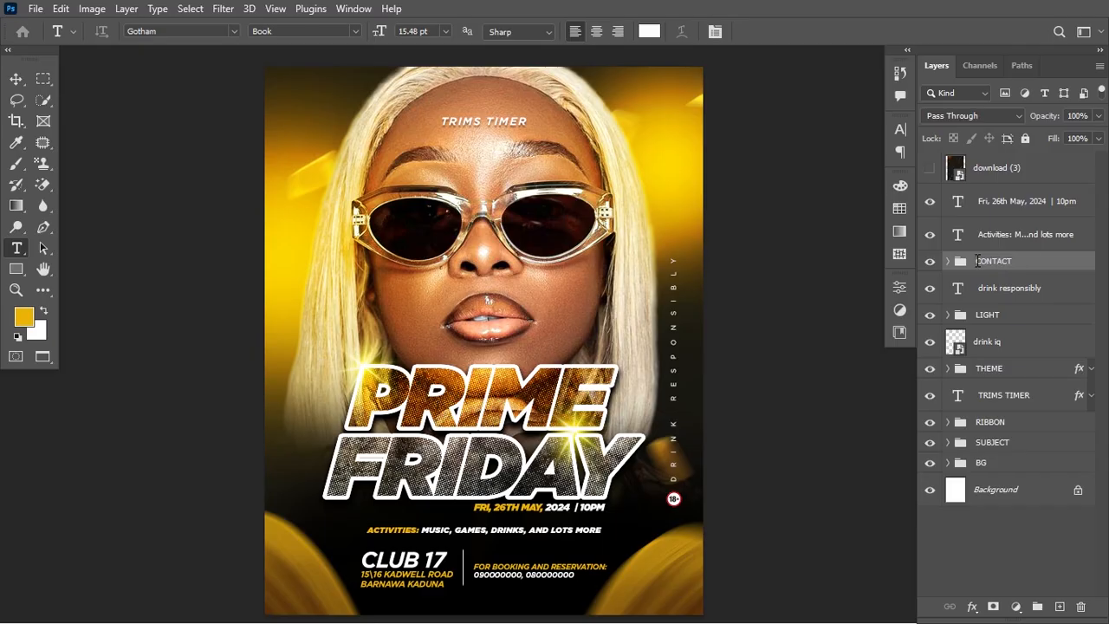
Move the drink responsibly layer directly above the drink iq layer and group the two
{"action": "left_click", "coordinate": [931, 288]}
{"action": "left_click", "coordinate": [934, 288]}
{"action": "left_click_drag", "start_coordinate": [1009, 282], "coordinate": [1002, 341]}
{"action": "left_click", "coordinate": [1001, 342], "text": "shift"}
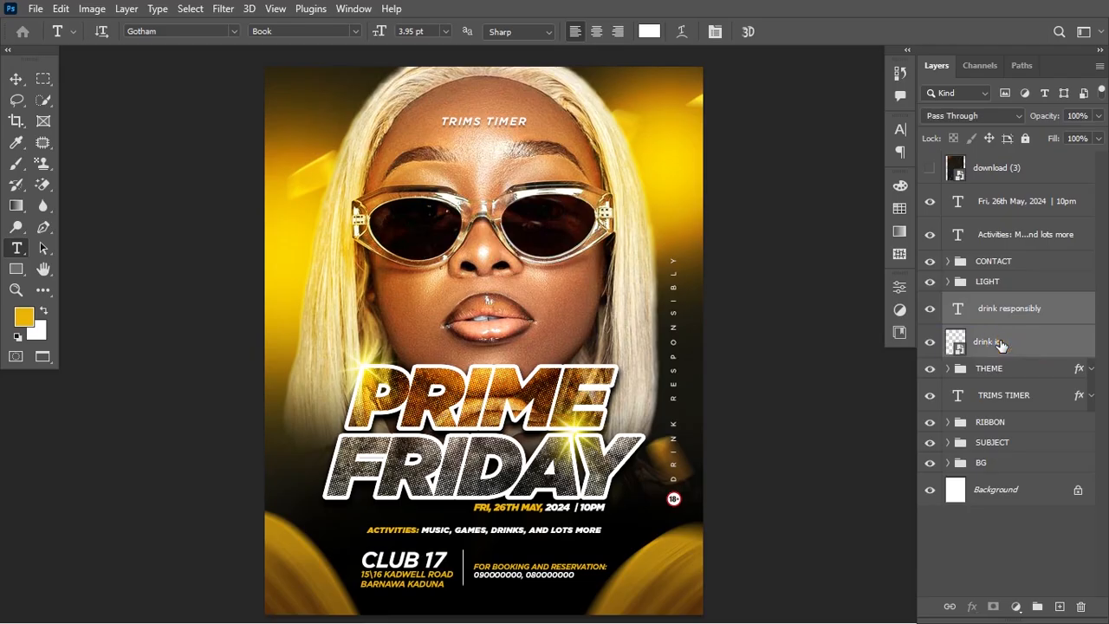
{"action": "key", "text": "ctrl+g"}
Check what the new group contains by toggling its visibility, and rename it DRINK IQ
{"action": "left_click", "coordinate": [930, 300]}
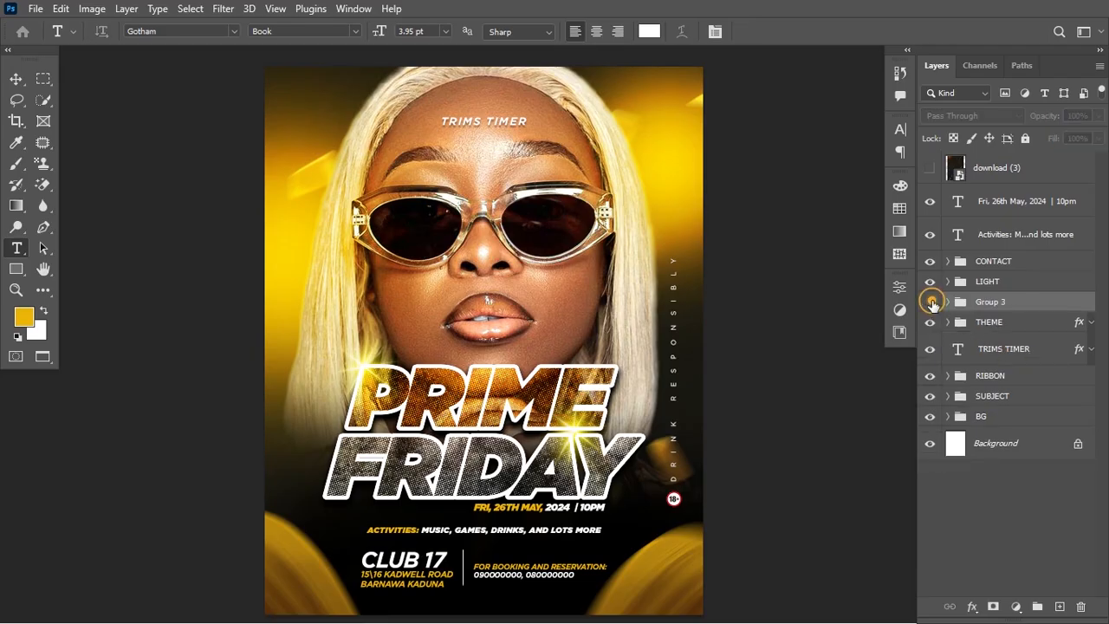
{"action": "left_click", "coordinate": [931, 301]}
{"action": "double_click", "coordinate": [986, 301]}
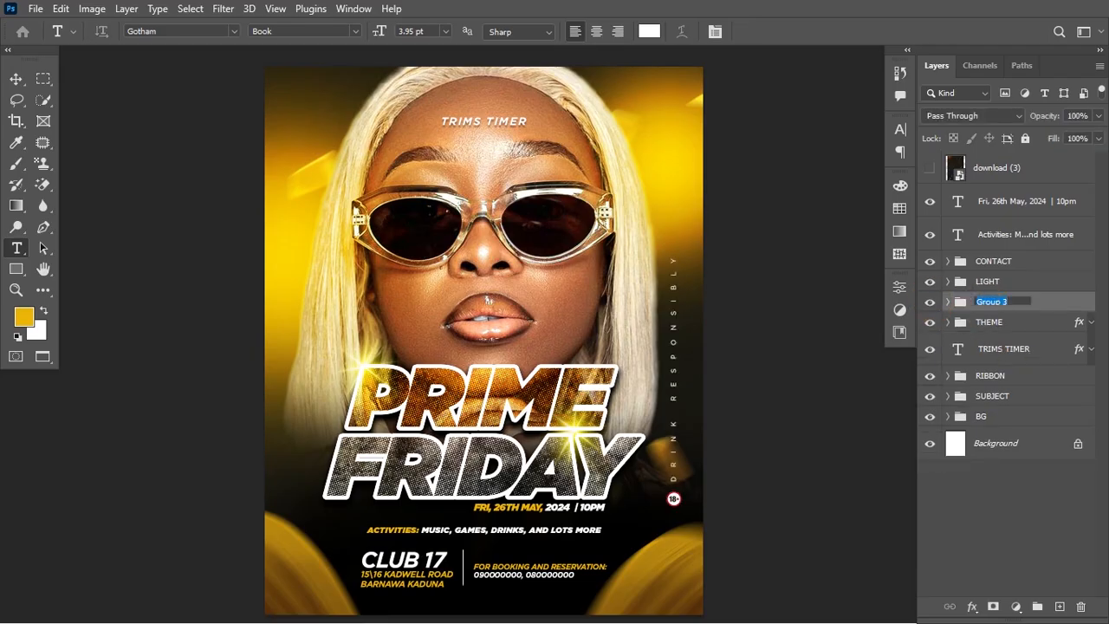
{"action": "type", "text": "DRINK IQ"}
{"action": "key", "text": "Return"}
Group the event date and activities text layers and name the group DATE AND ACTIVITES
{"action": "left_click", "coordinate": [996, 224]}
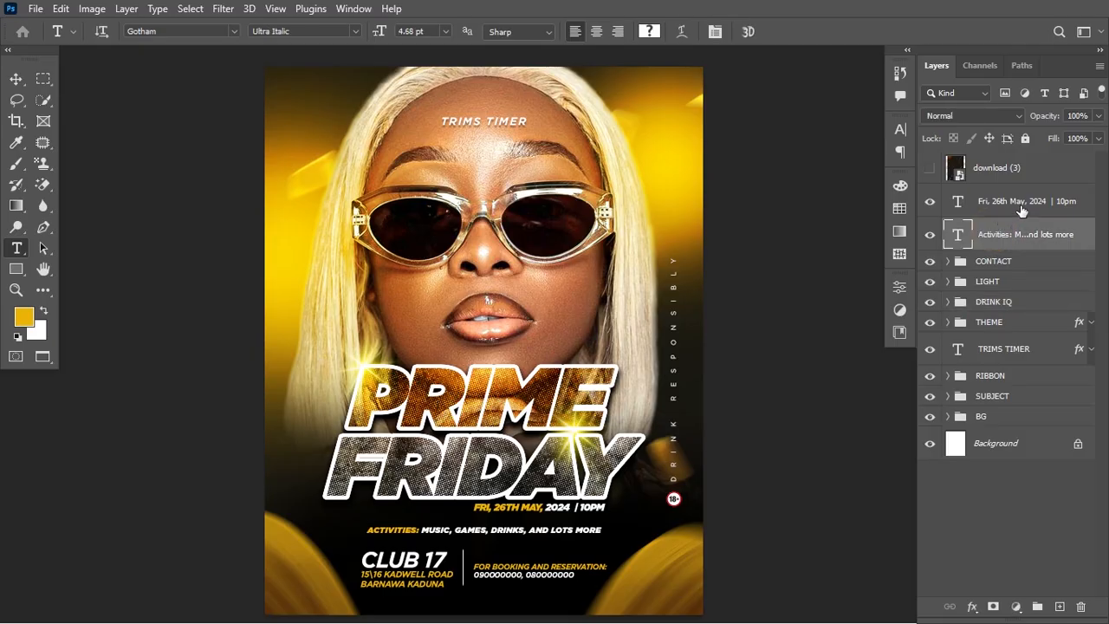
{"action": "left_click", "coordinate": [1019, 208], "text": "shift"}
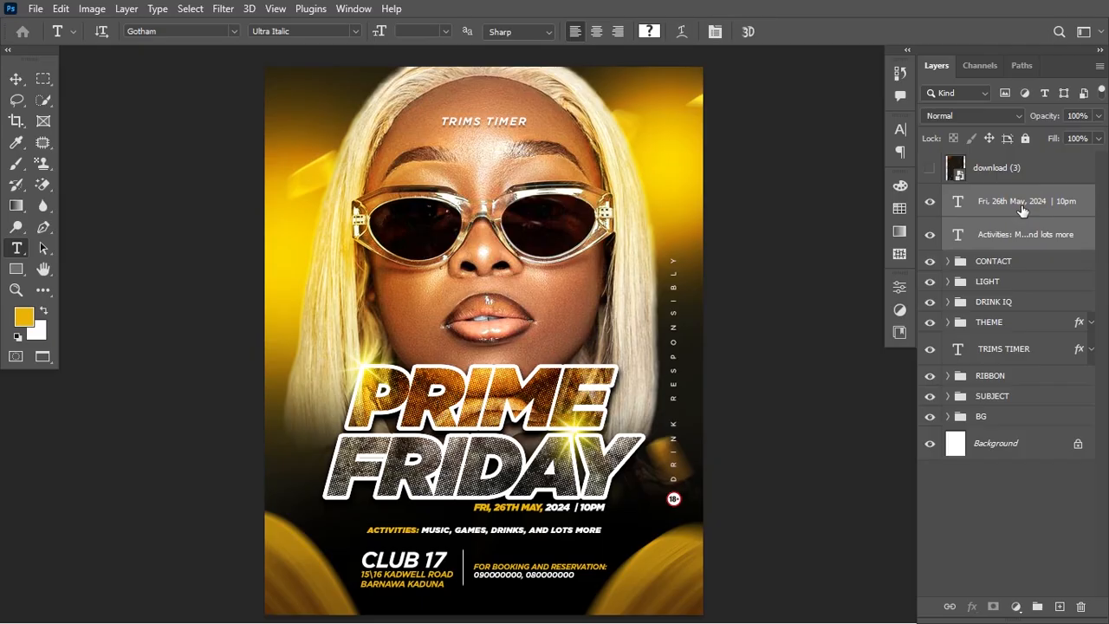
{"action": "key", "text": "ctrl+g"}
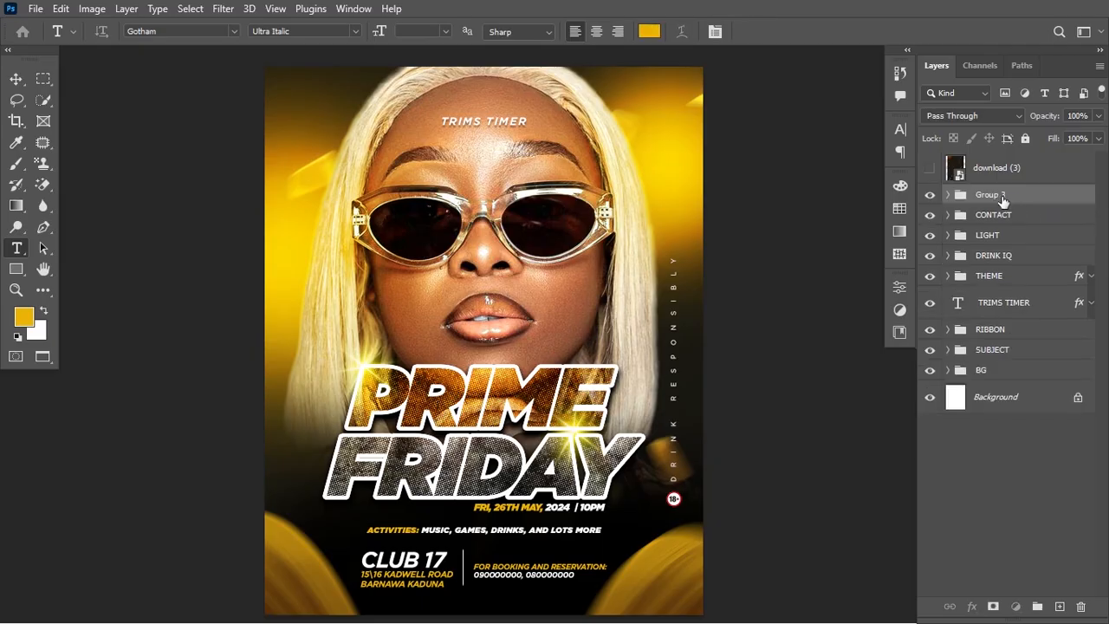
{"action": "double_click", "coordinate": [1005, 198]}
{"action": "type", "text": "DATE AND ACTIVITES"}
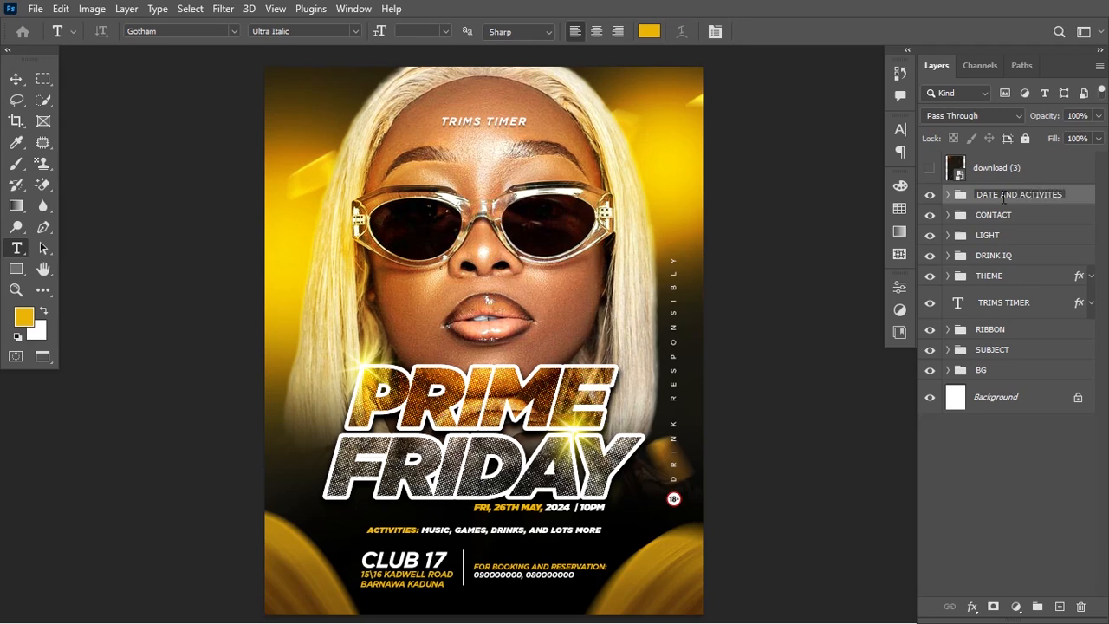
{"action": "key", "text": "Return"}
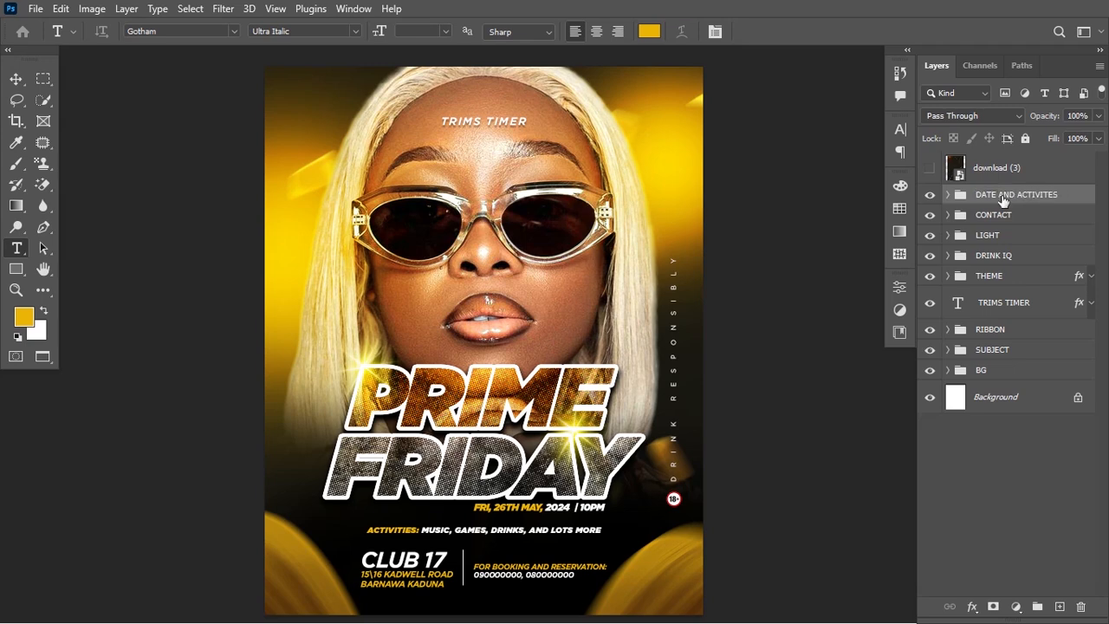
Show the download (3) light-streak layer and scale it up until it covers the full canvas width
{"action": "left_click", "coordinate": [931, 168]}
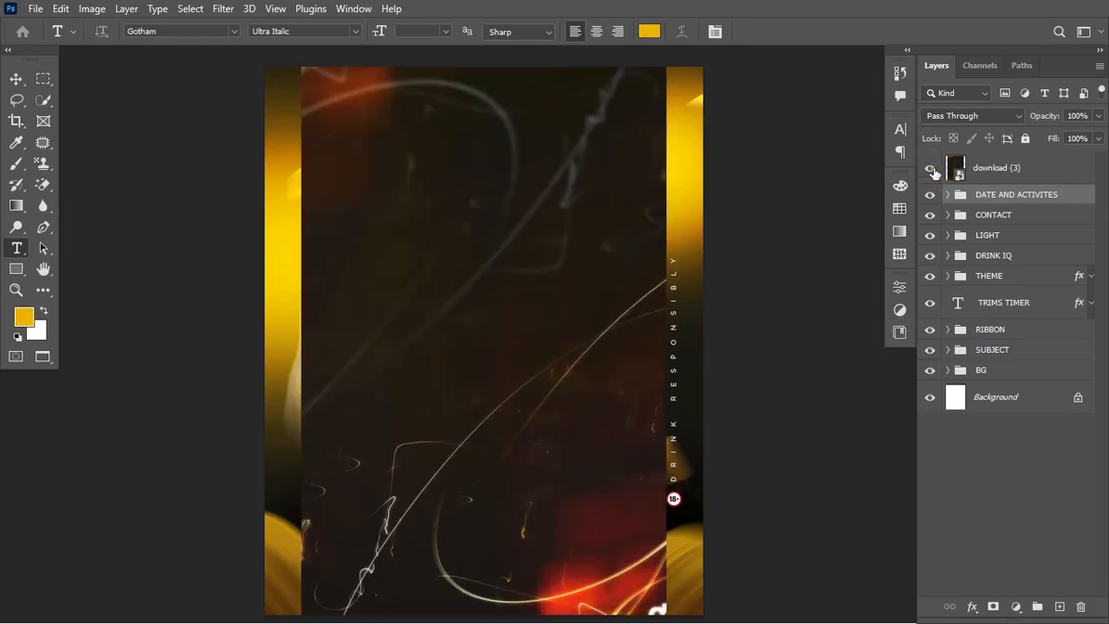
{"action": "left_click", "coordinate": [1001, 171]}
{"action": "key", "text": "ctrl+t"}
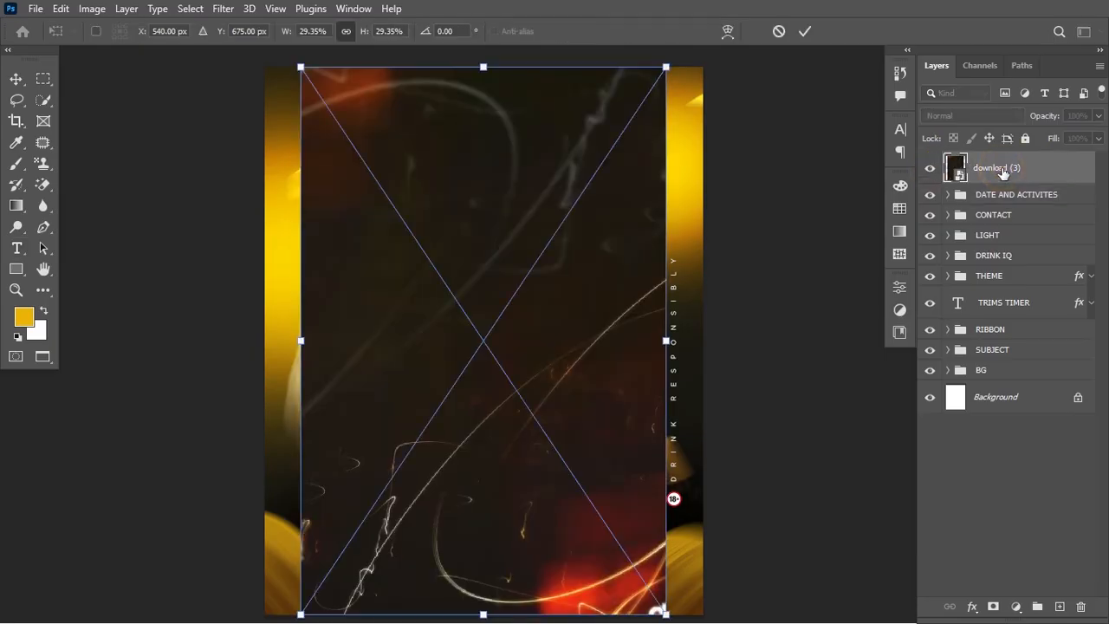
{"action": "left_click_drag", "start_coordinate": [666, 341], "coordinate": [703, 348]}
{"action": "key", "text": "t"}
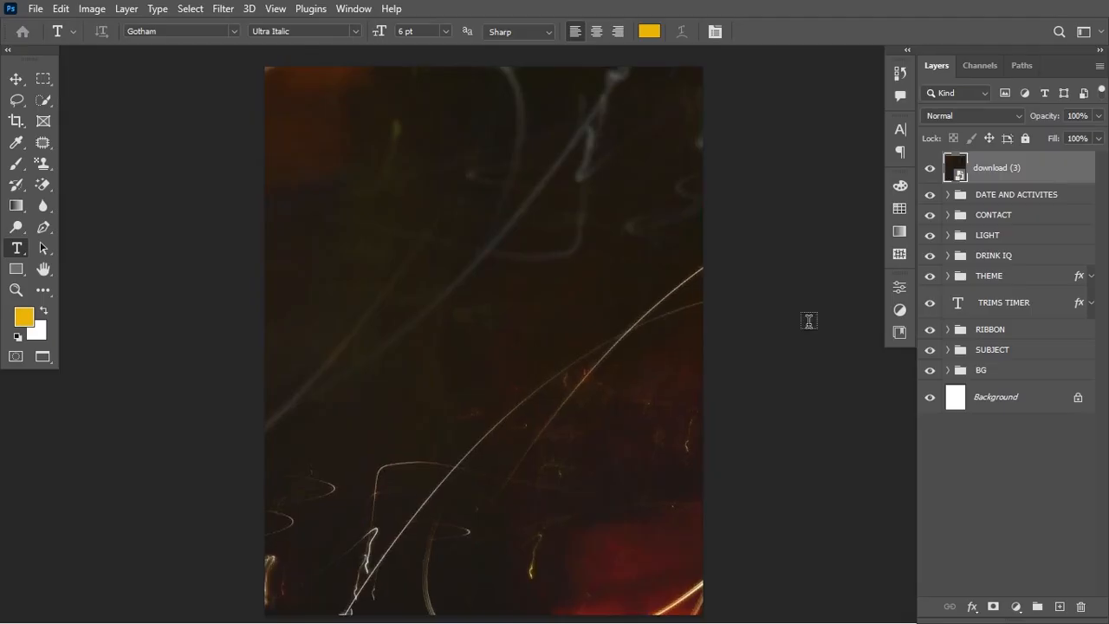
Set the light-streak layer's blend mode to Screen and its opacity to 54%
{"action": "left_click", "coordinate": [977, 116]}
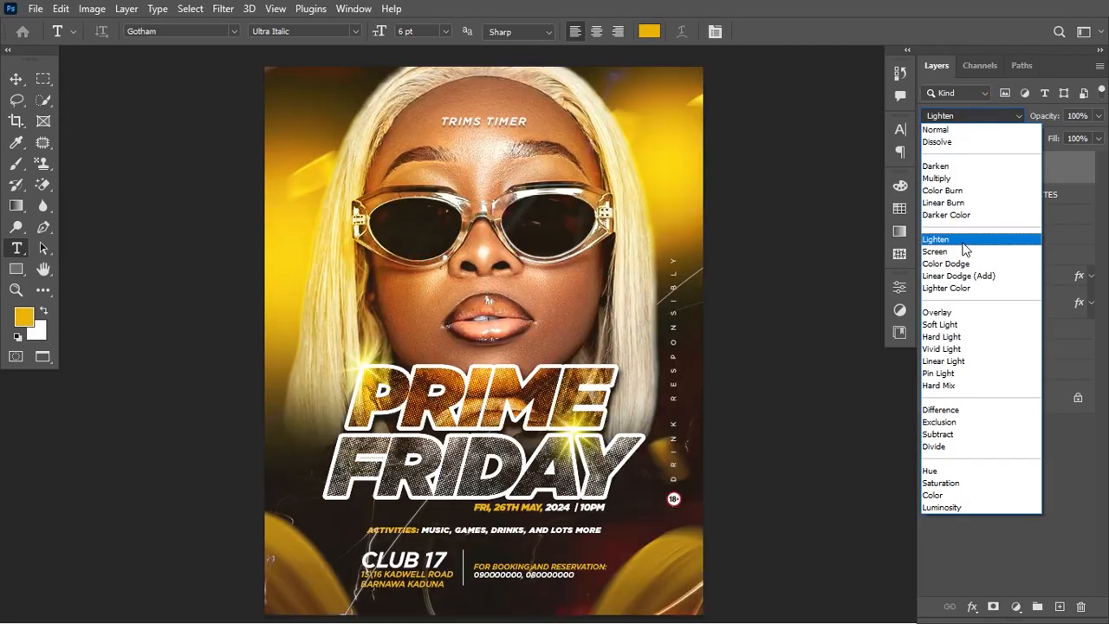
{"action": "left_click", "coordinate": [962, 251]}
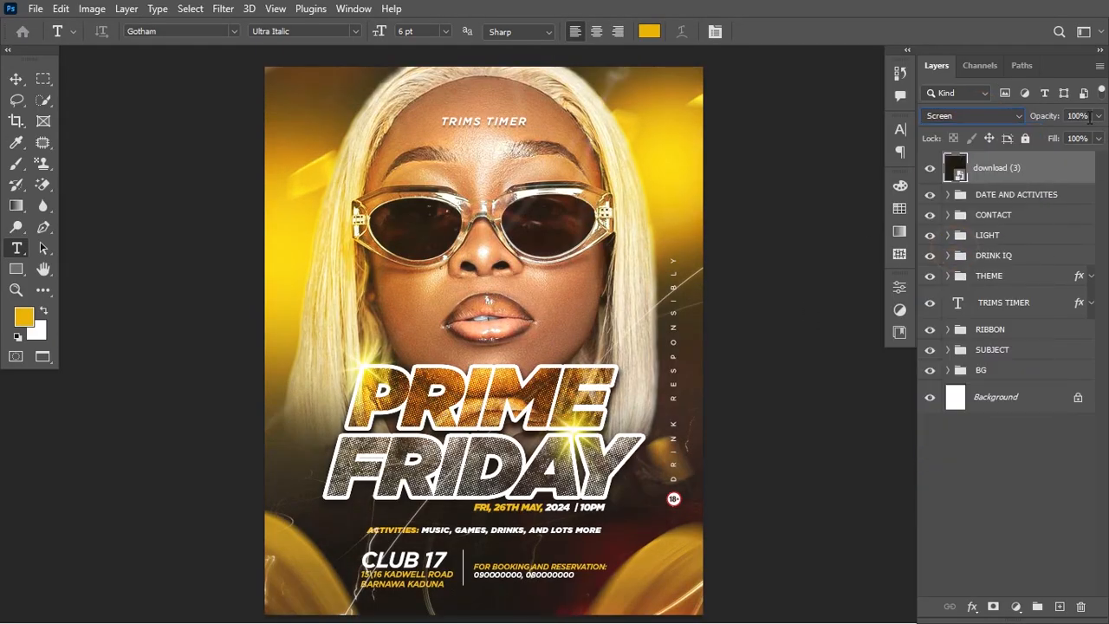
{"action": "left_click_drag", "start_coordinate": [1061, 120], "coordinate": [1012, 136]}
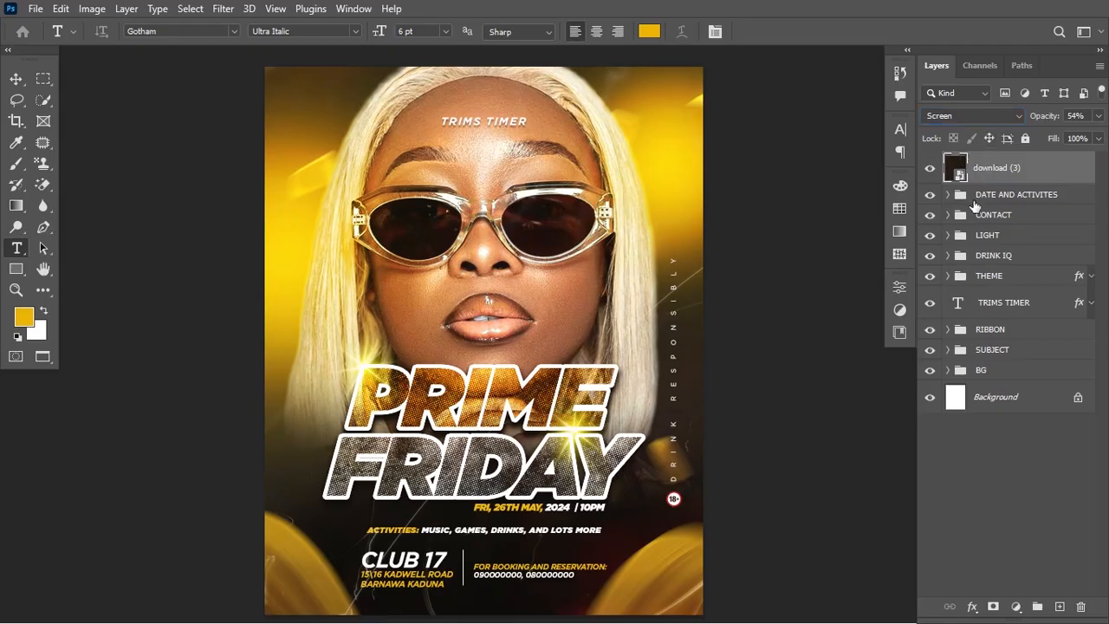
Add a Color Lookup adjustment layer on top of all layers and apply the DropBlues.3DL look after trying other LUTs
{"action": "left_click", "coordinate": [1009, 603]}
{"action": "left_click", "coordinate": [1023, 518]}
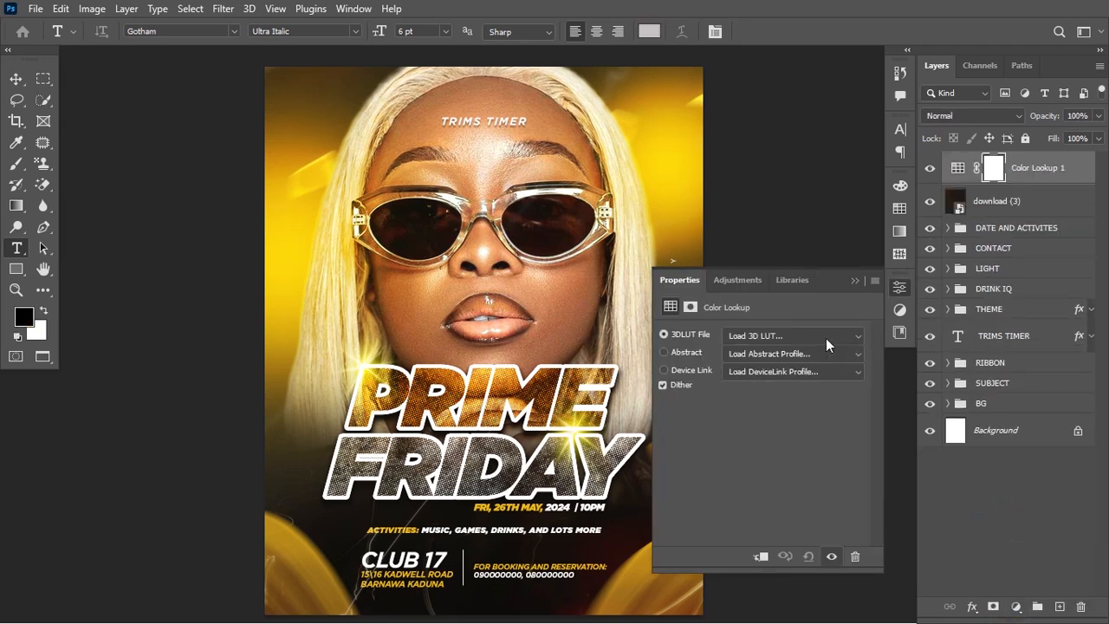
{"action": "left_click", "coordinate": [826, 338]}
{"action": "left_click", "coordinate": [804, 58]}
{"action": "key", "text": "Down"}
{"action": "key", "text": "Down"}
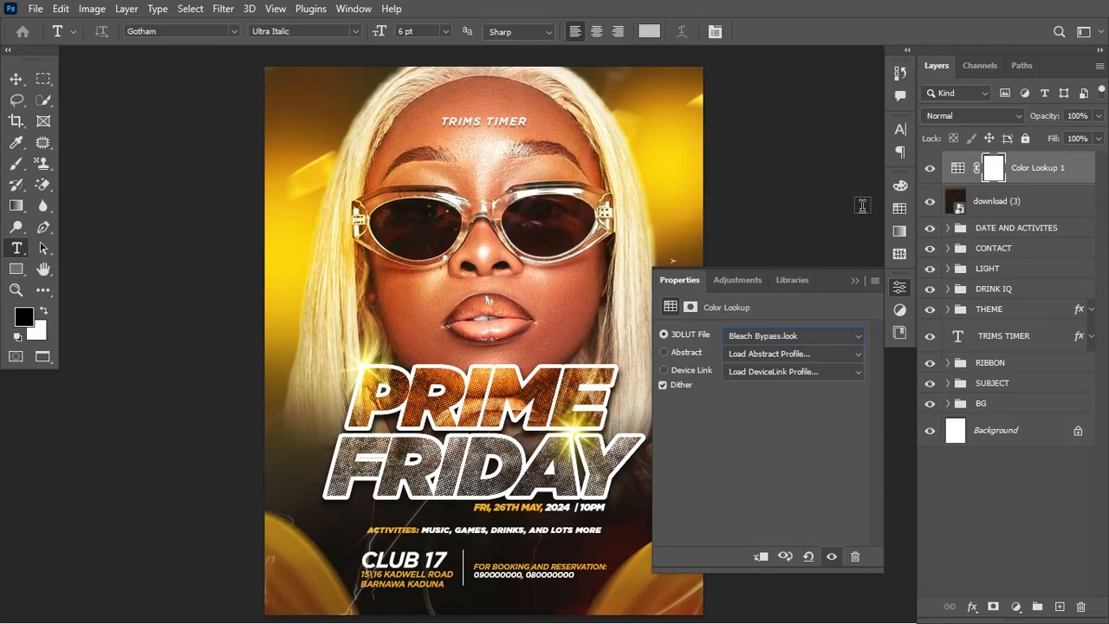
{"action": "key", "text": "Down"}
{"action": "key", "text": "Down"}
{"action": "key", "text": "Down"}
{"action": "key", "text": "Down"}
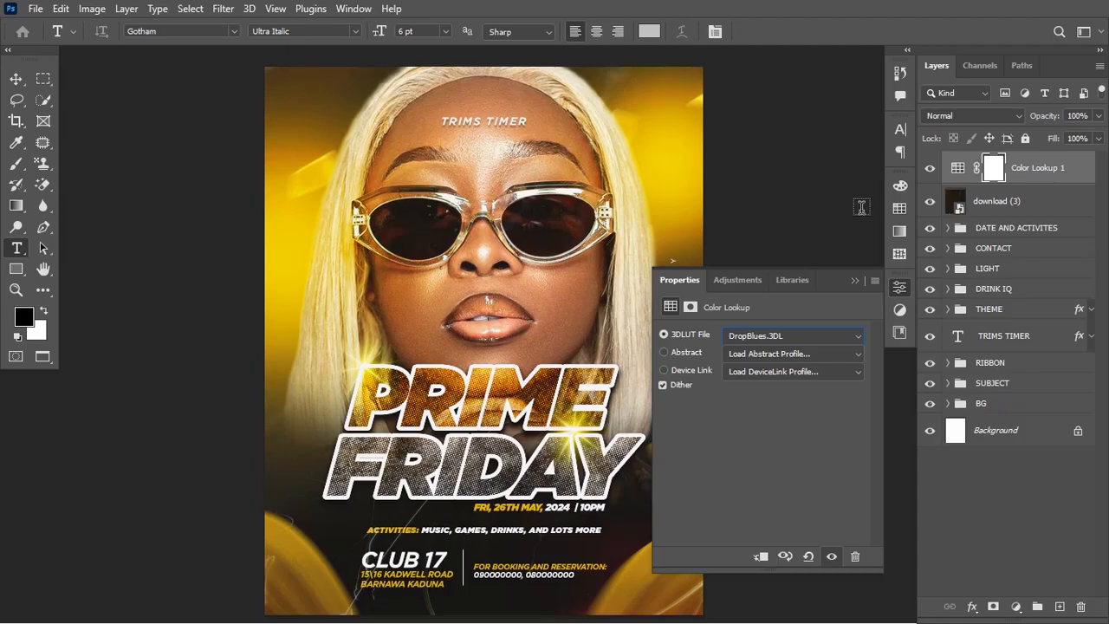
Hide the Color Lookup layer and compare the flyer with and without the light-streak overlay
{"action": "left_click", "coordinate": [930, 168]}
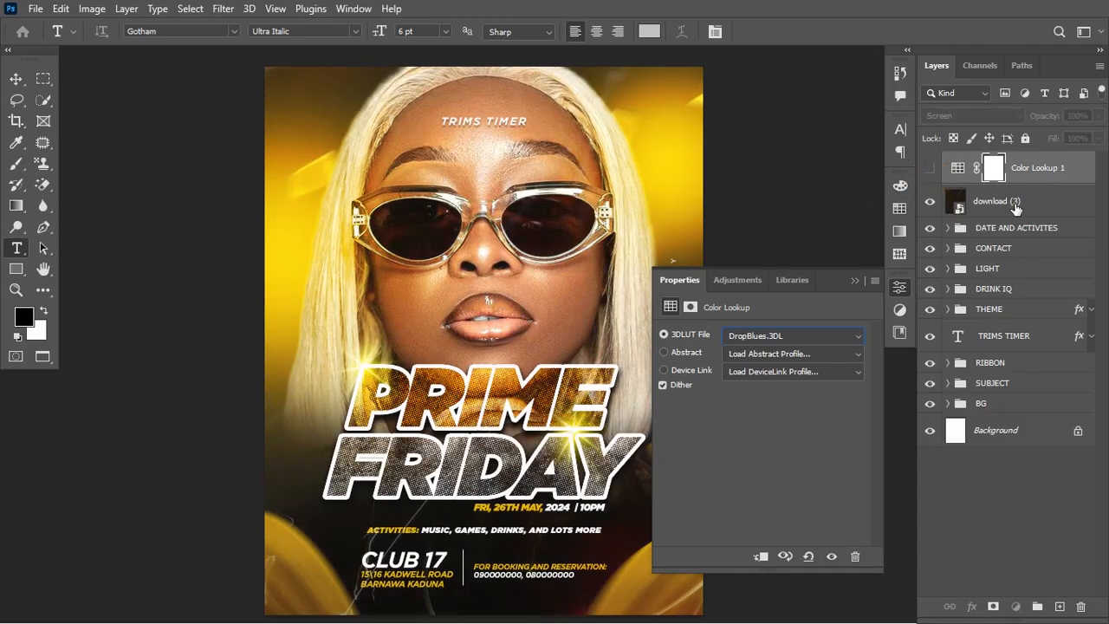
{"action": "left_click", "coordinate": [1010, 202]}
{"action": "left_click", "coordinate": [853, 280]}
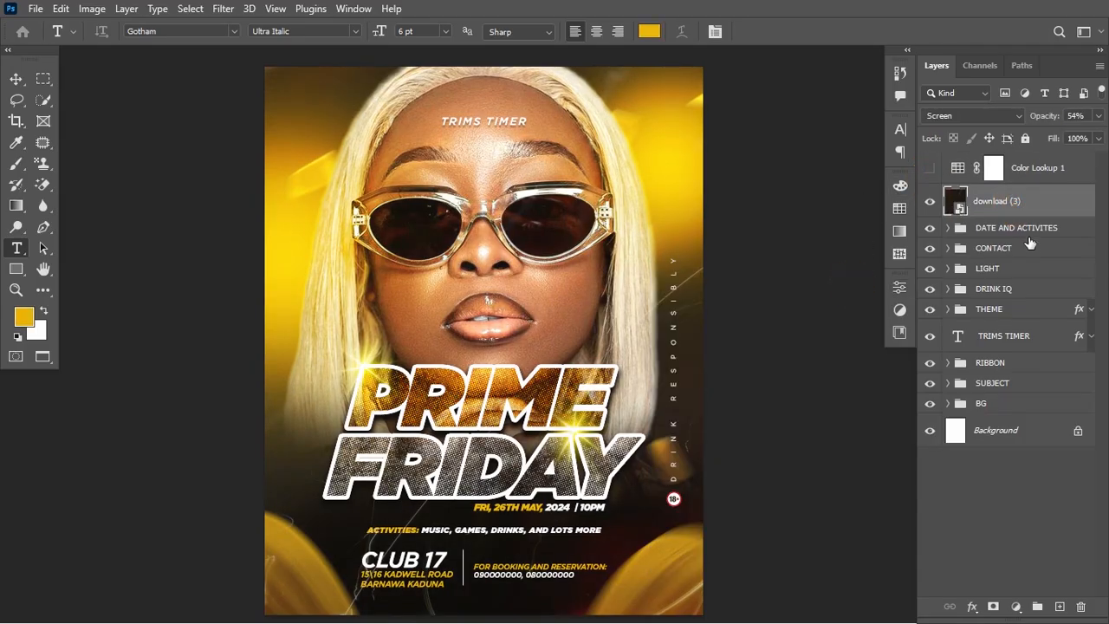
{"action": "left_click", "coordinate": [930, 201]}
{"action": "left_click", "coordinate": [930, 201]}
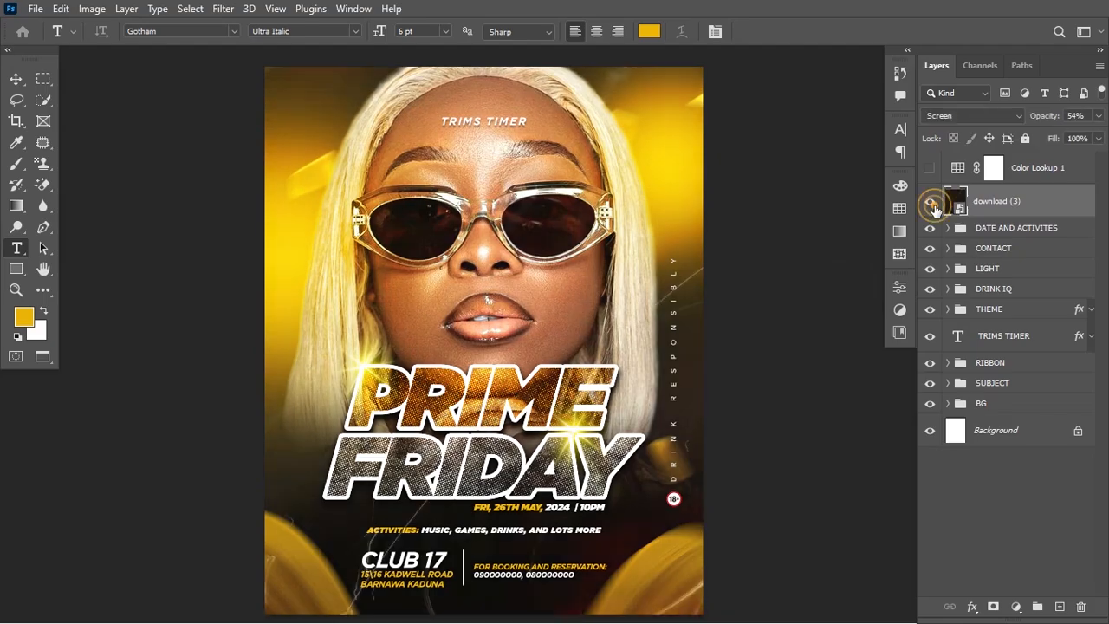
Stamp all visible layers into a new layer above the light streaks and convert it to a smart object
{"action": "left_click", "coordinate": [1049, 188]}
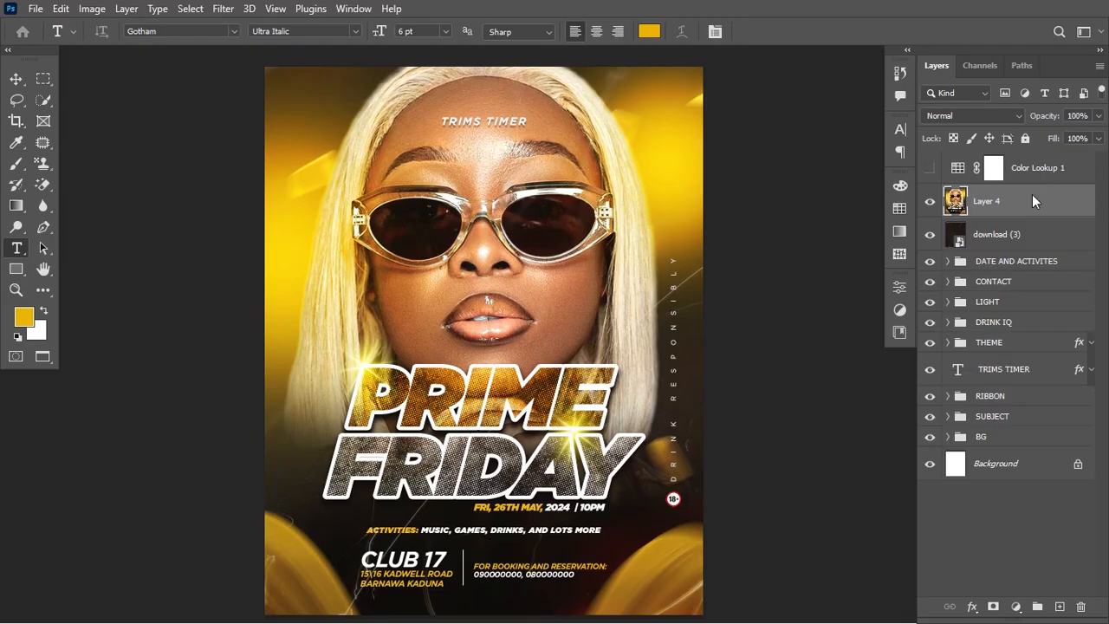
{"action": "right_click", "coordinate": [1032, 194]}
{"action": "left_click", "coordinate": [994, 263]}
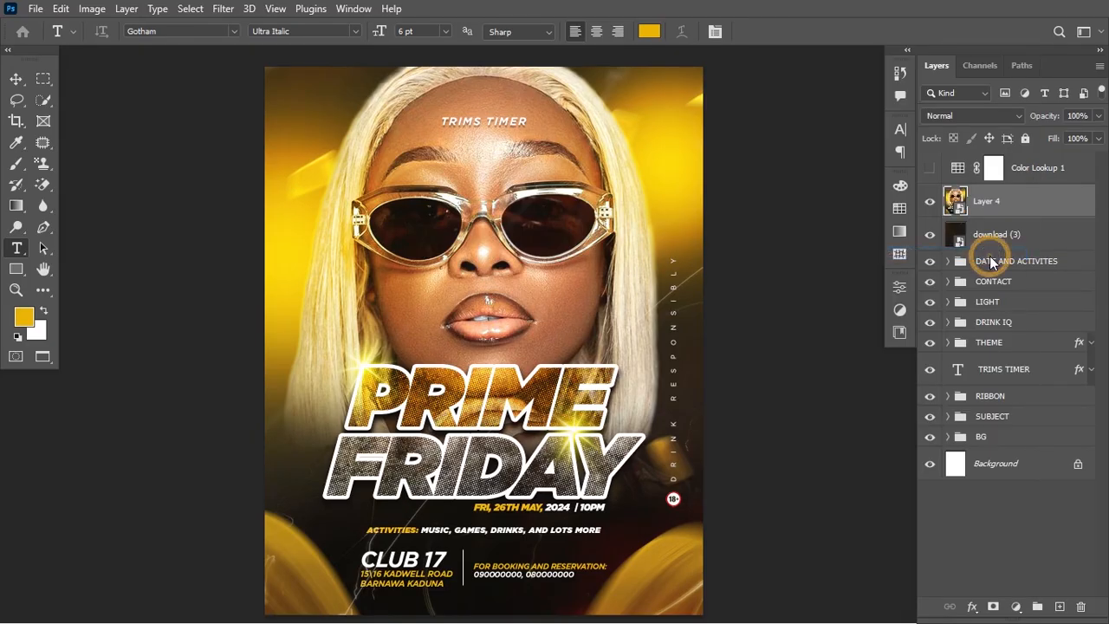
Open the Camera Raw Filter on the merged layer and set Exposure to +0.10 and Contrast to +18
{"action": "left_click", "coordinate": [233, 10]}
{"action": "left_click", "coordinate": [261, 135]}
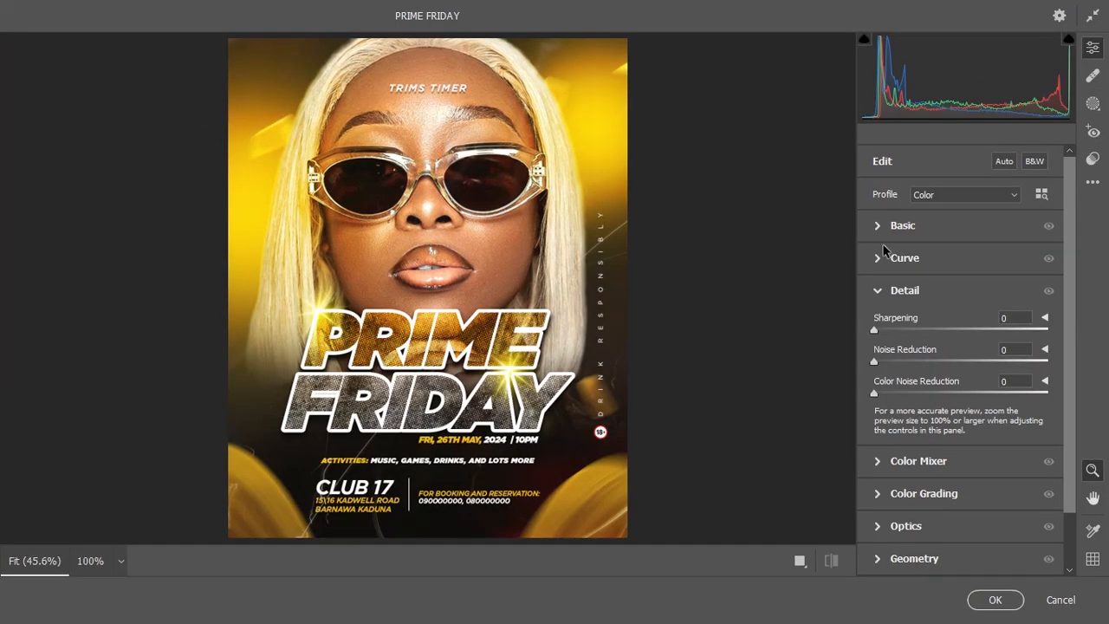
{"action": "left_click", "coordinate": [878, 290]}
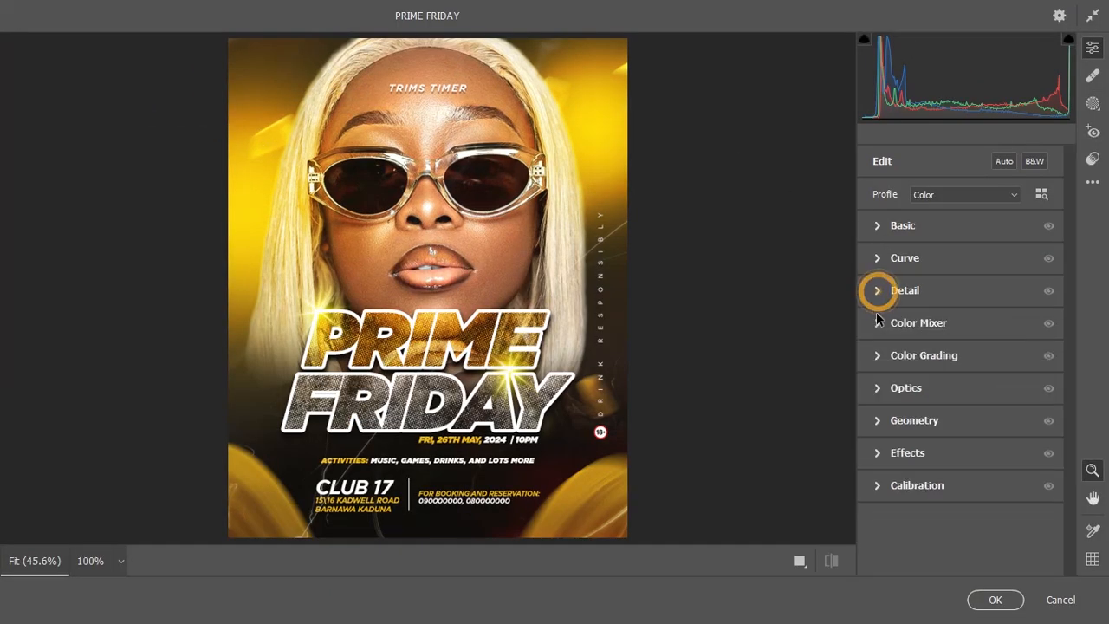
{"action": "left_click", "coordinate": [878, 226]}
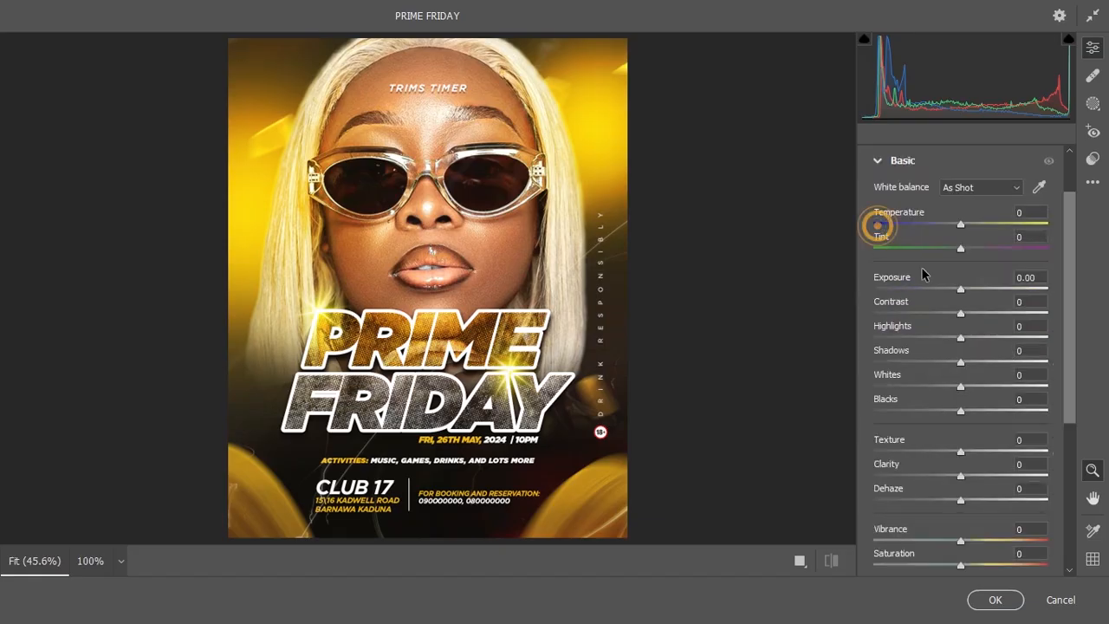
{"action": "left_click", "coordinate": [961, 292]}
{"action": "left_click_drag", "start_coordinate": [965, 290], "coordinate": [976, 314]}
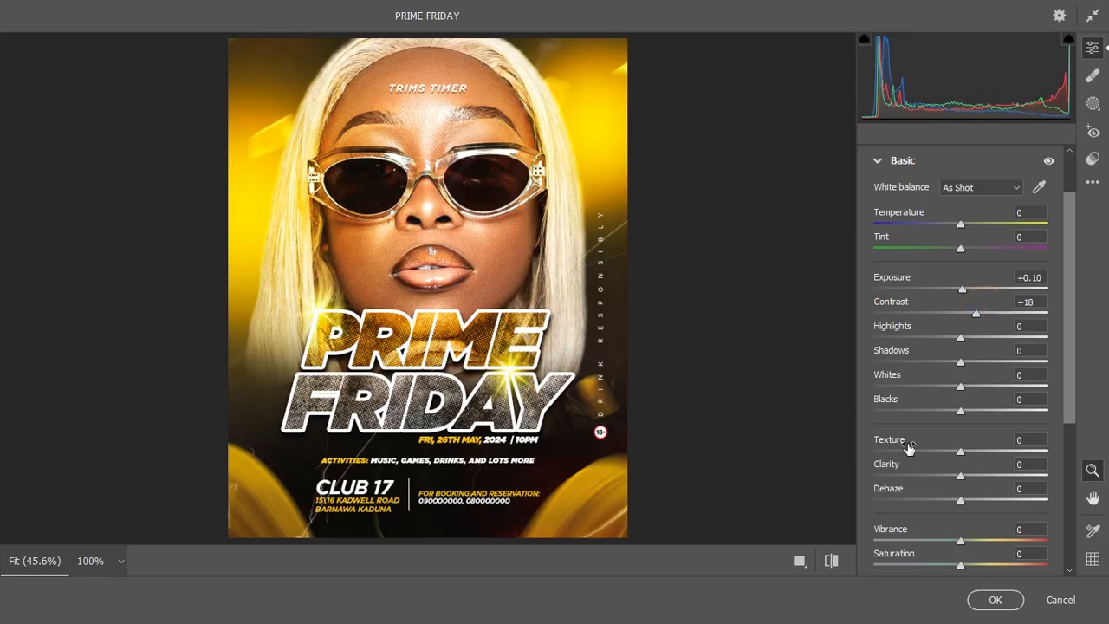
{"action": "left_click", "coordinate": [876, 163]}
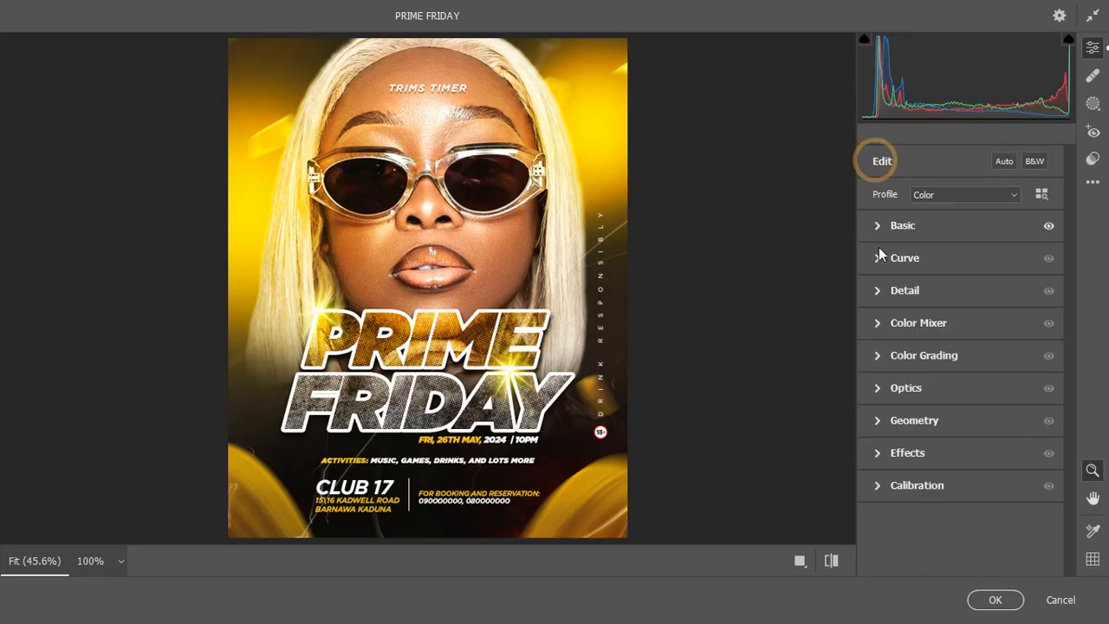
Set the Color Mixer saturation to +5 for reds, +5 for oranges and +9 for yellows
{"action": "left_click", "coordinate": [877, 290]}
{"action": "left_click", "coordinate": [878, 295]}
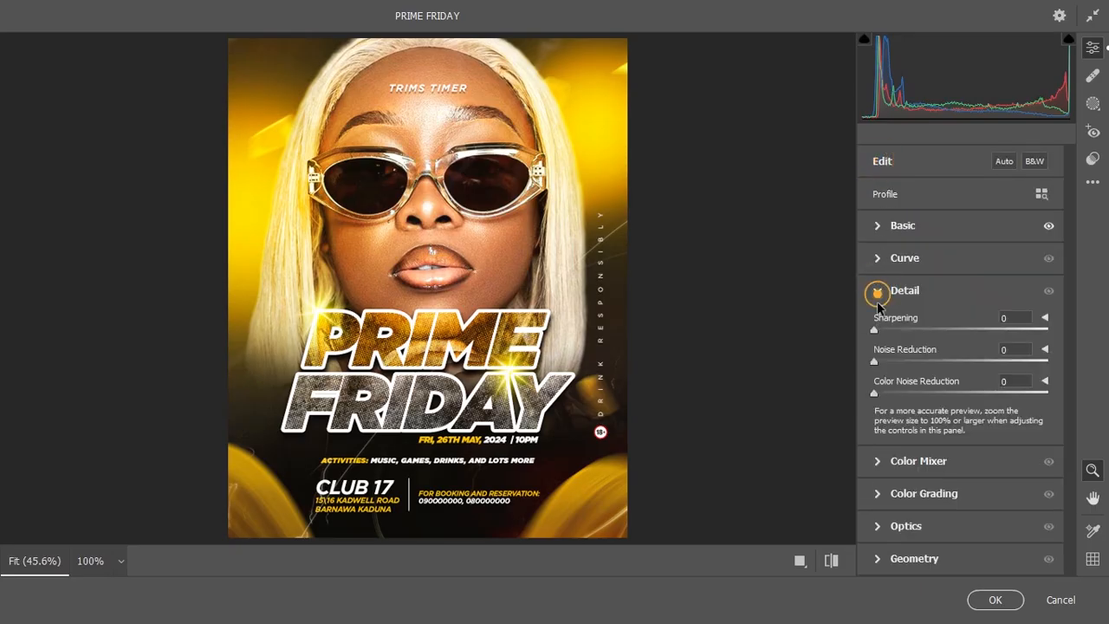
{"action": "left_click", "coordinate": [879, 325]}
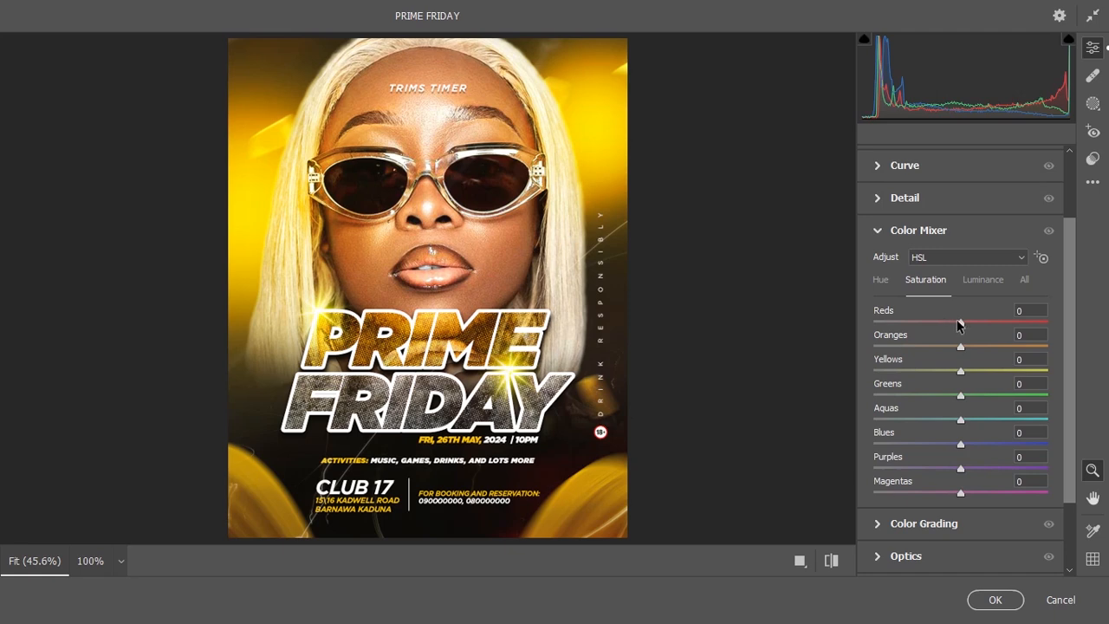
{"action": "left_click_drag", "start_coordinate": [958, 324], "coordinate": [962, 383]}
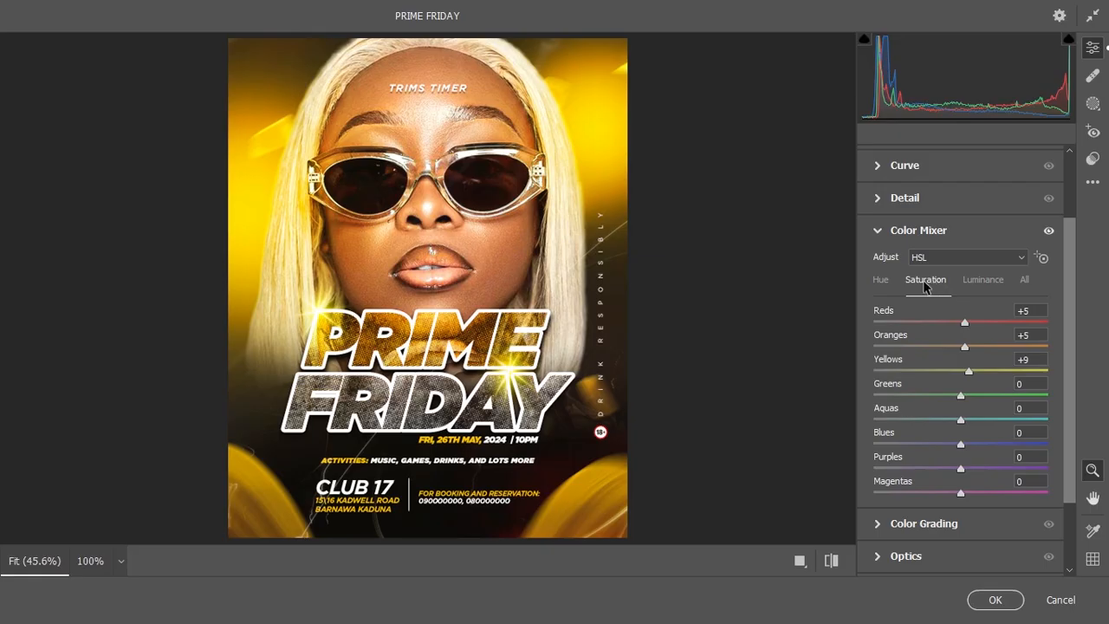
Set the Color Mixer hue to +5 for reds, +4 for oranges and +7 for yellows, and apply the filter
{"action": "left_click", "coordinate": [883, 280]}
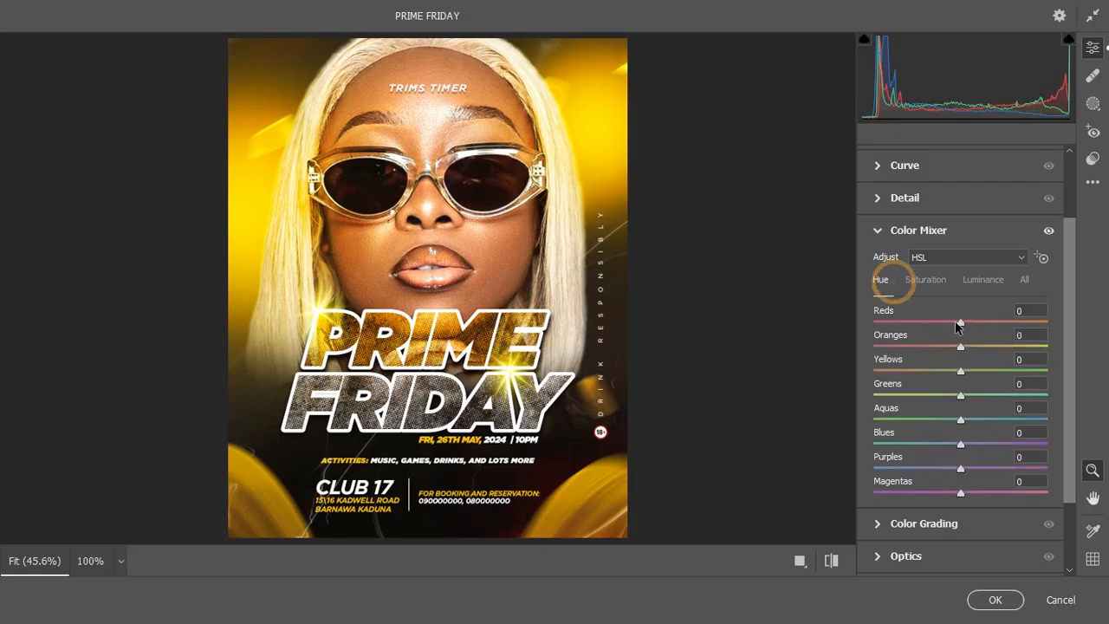
{"action": "left_click_drag", "start_coordinate": [961, 322], "coordinate": [966, 375]}
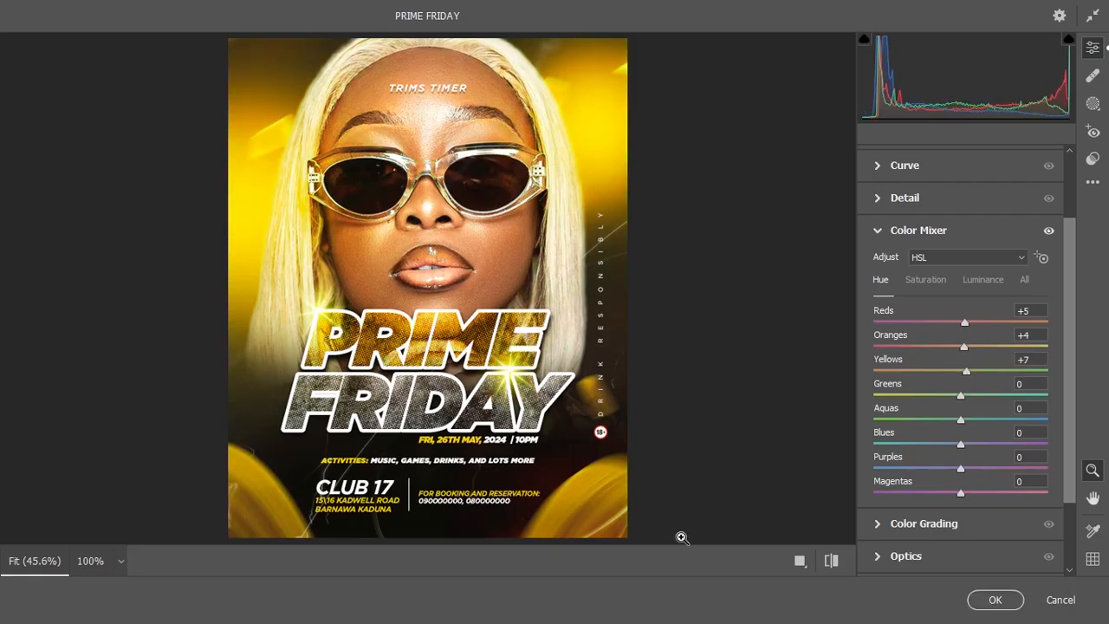
{"action": "left_click", "coordinate": [994, 600]}
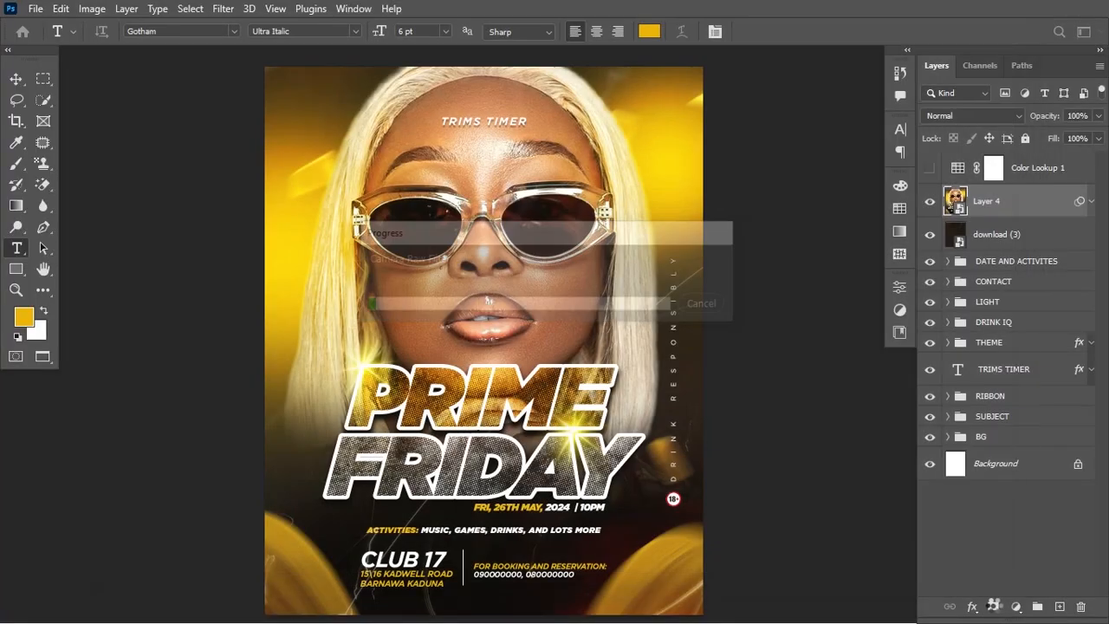
Compare the flyer with and without the Camera Raw grading on Layer 4, and collapse its smart filter list
{"action": "left_click", "coordinate": [932, 200]}
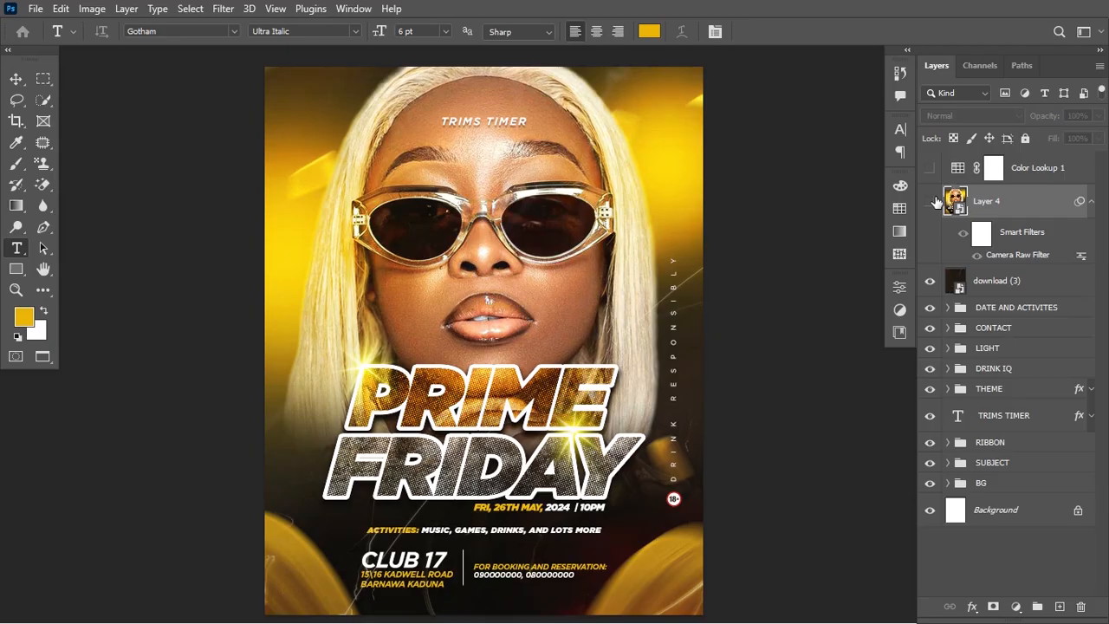
{"action": "left_click", "coordinate": [931, 205]}
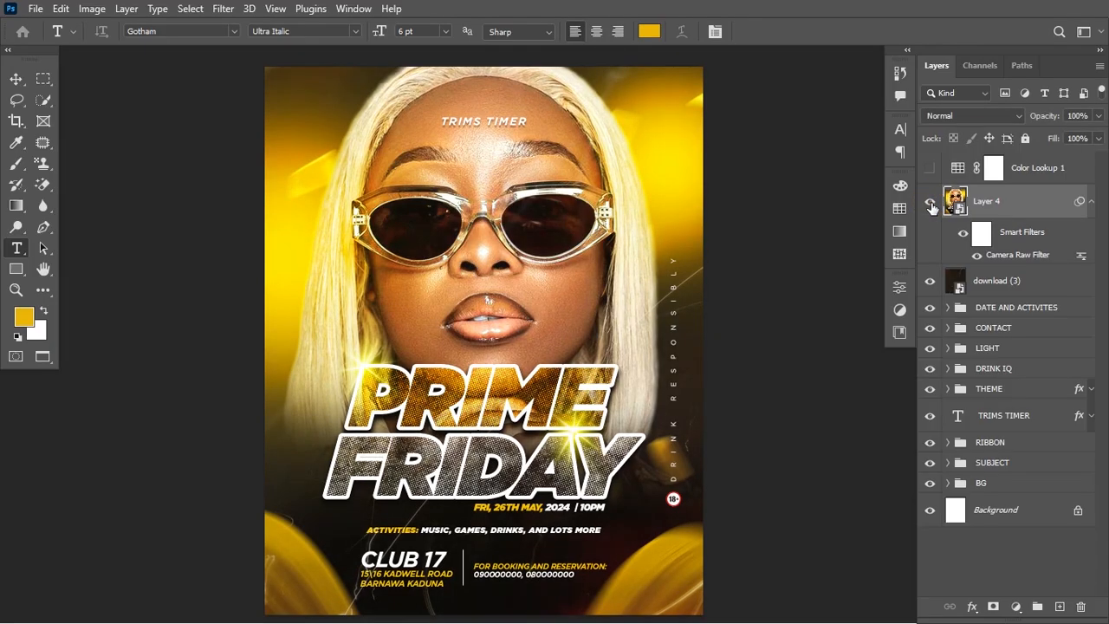
{"action": "left_click", "coordinate": [1091, 201]}
{"action": "left_click", "coordinate": [1091, 201]}
{"action": "left_click", "coordinate": [1091, 201]}
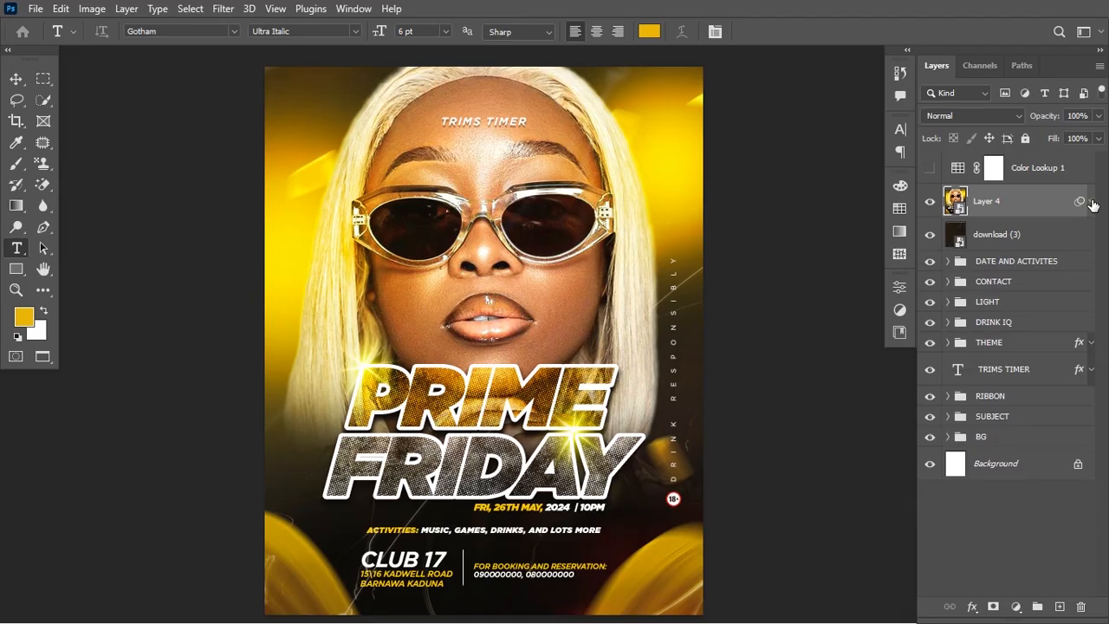